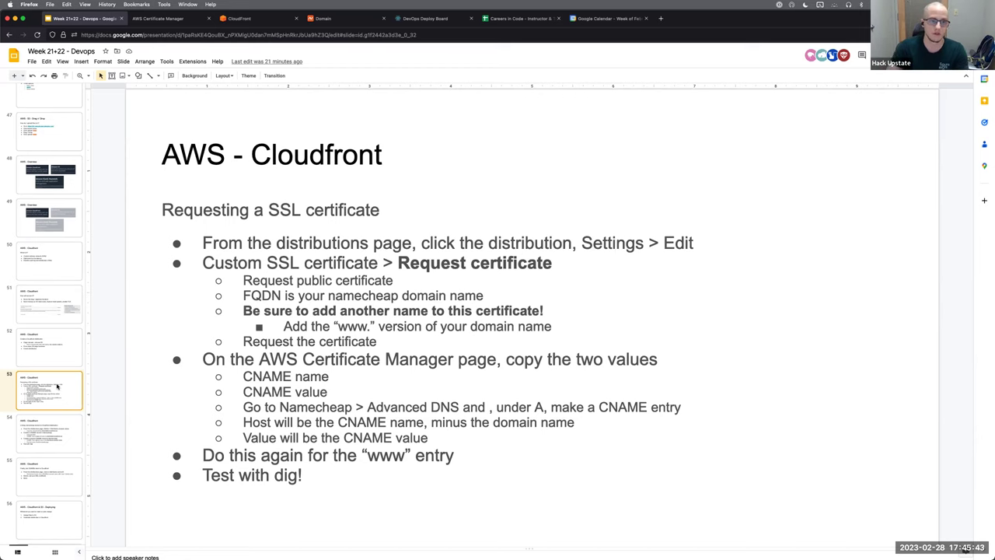
pyautogui.hotkey('ctrl', 't')
pyautogui.write('console.aws.amazon.com/')
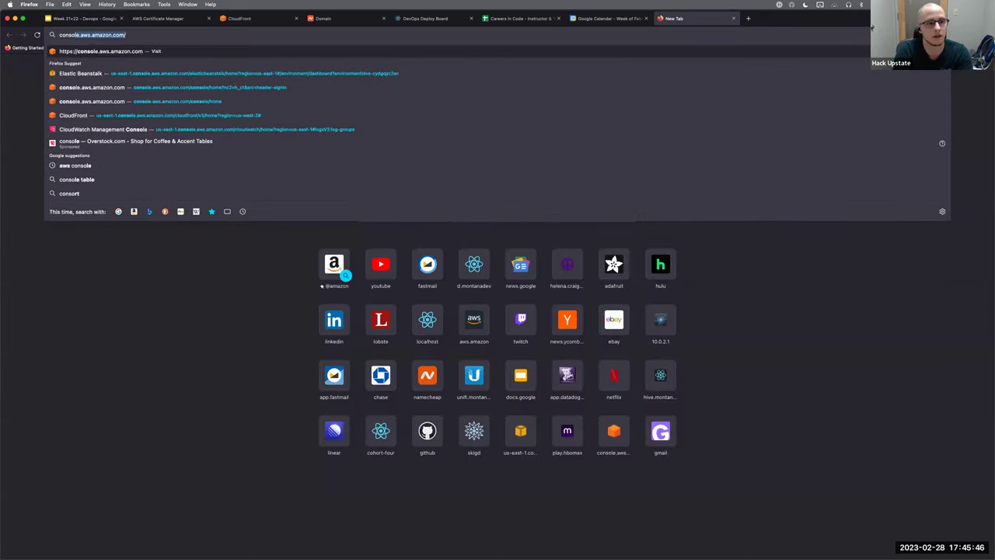
pyautogui.press('super+a')
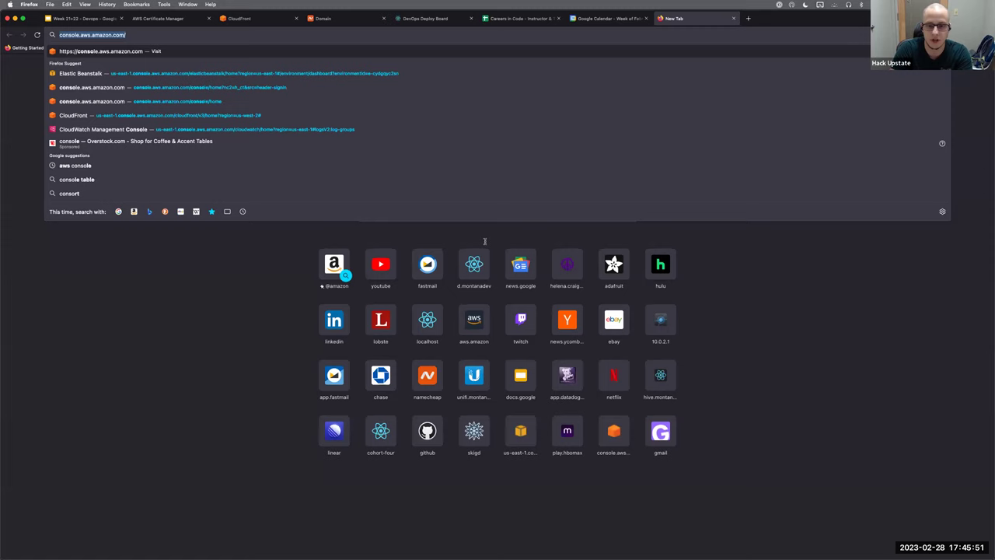
pyautogui.click(145, 34)
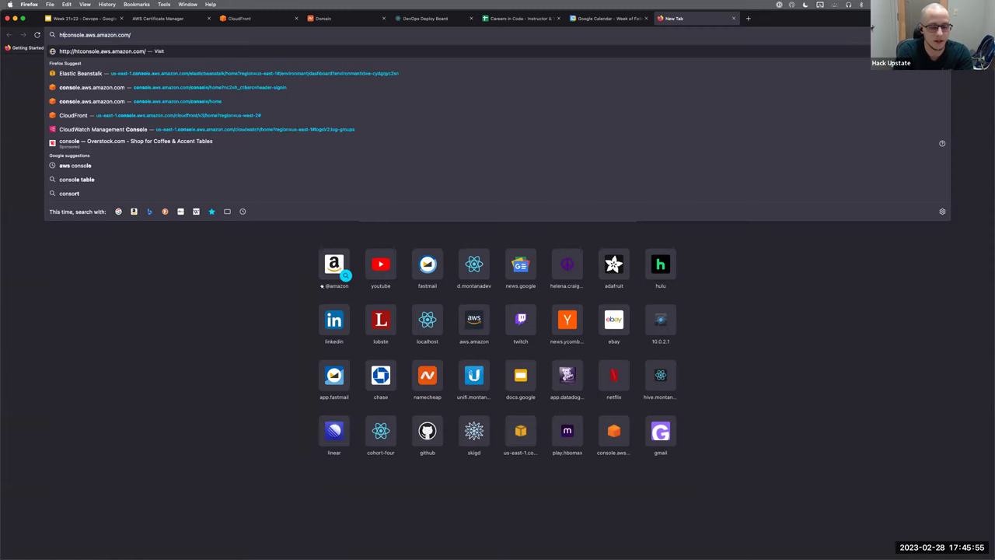
pyautogui.click(393, 204)
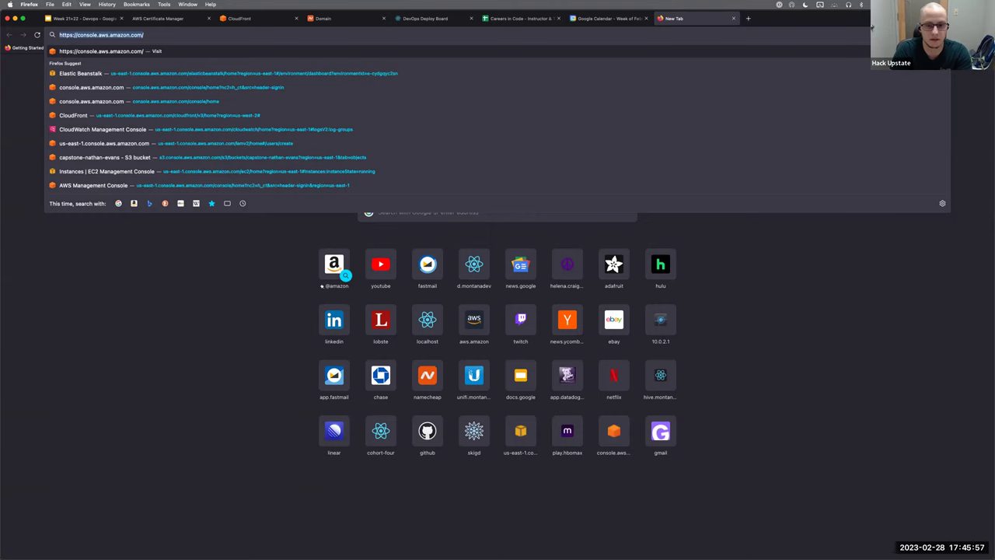
pyautogui.click(144, 35)
pyautogui.press('Return')
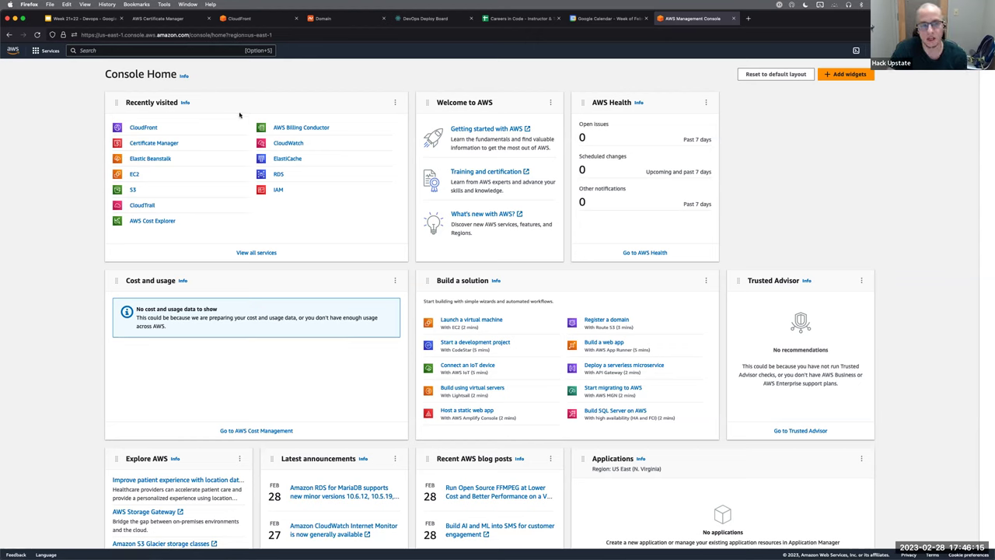
# - Search the AWS services for Certificate Manager, open it, and view the details of the cohortthree.com certificate
pyautogui.hotkey('alt', 's')
pyautogui.write('cert')
pyautogui.press('BackSpace')
pyautogui.write('if')
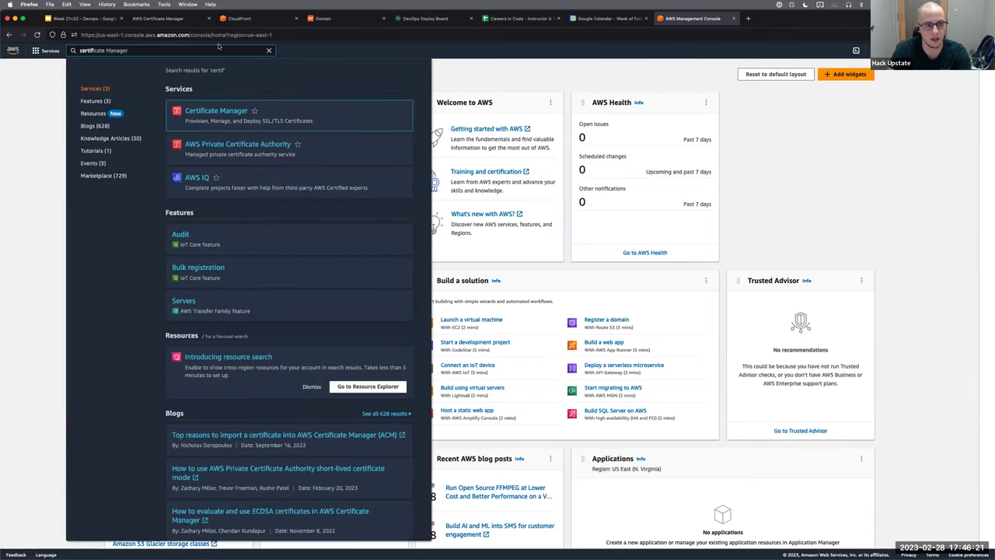
pyautogui.click(223, 110)
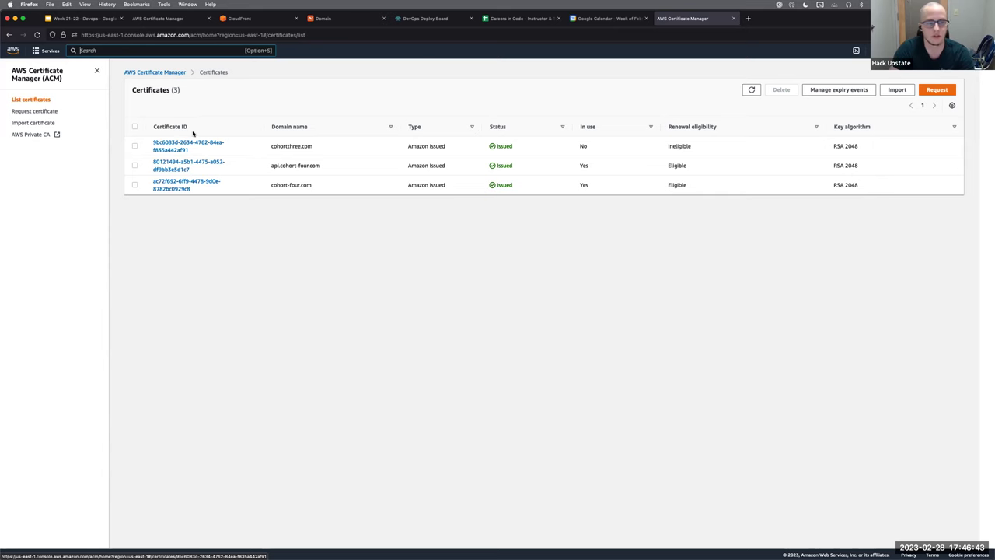
pyautogui.click(184, 143)
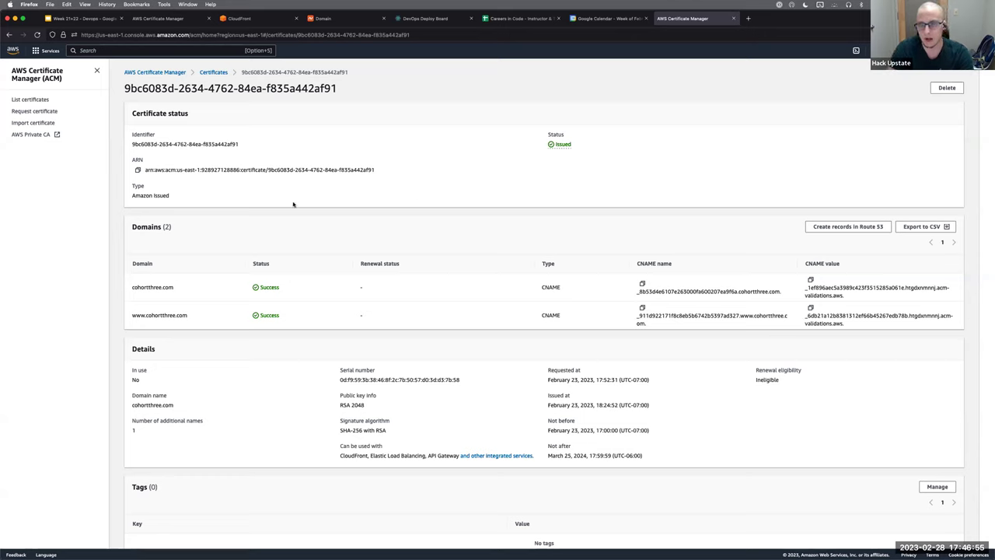
# - Examine the certificate's status and the domain names, validation statuses and CNAME records in its domains list
pyautogui.moveTo(541, 132)
pyautogui.mouseDown()
pyautogui.moveTo(604, 169)
pyautogui.moveTo(524, 133)
pyautogui.mouseUp()
pyautogui.click(604, 168)
pyautogui.click(523, 129)
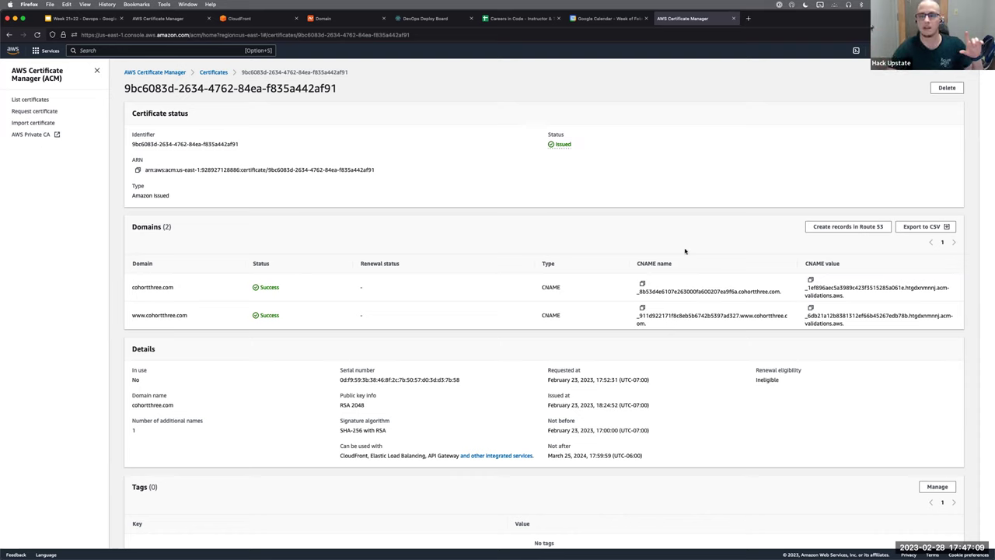
pyautogui.moveTo(622, 281); pyautogui.dragTo(882, 333)
pyautogui.click(882, 333)
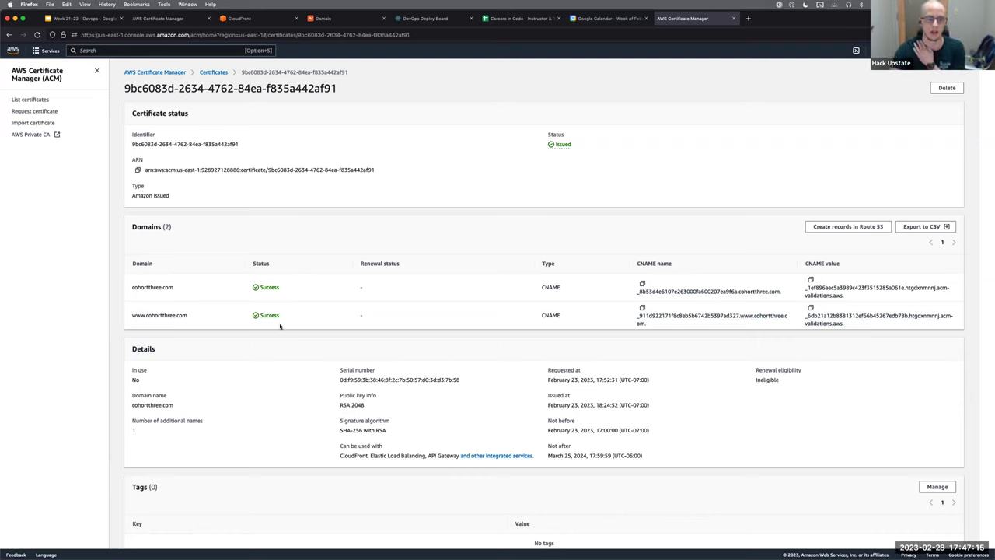
pyautogui.moveTo(195, 288); pyautogui.dragTo(132, 288)
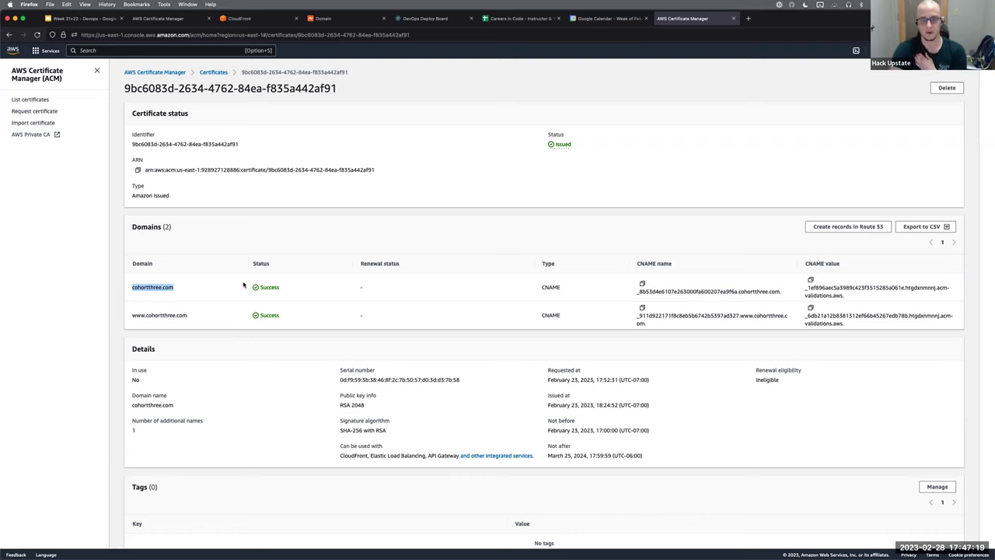
pyautogui.click(184, 299)
pyautogui.tripleClick(123, 291)
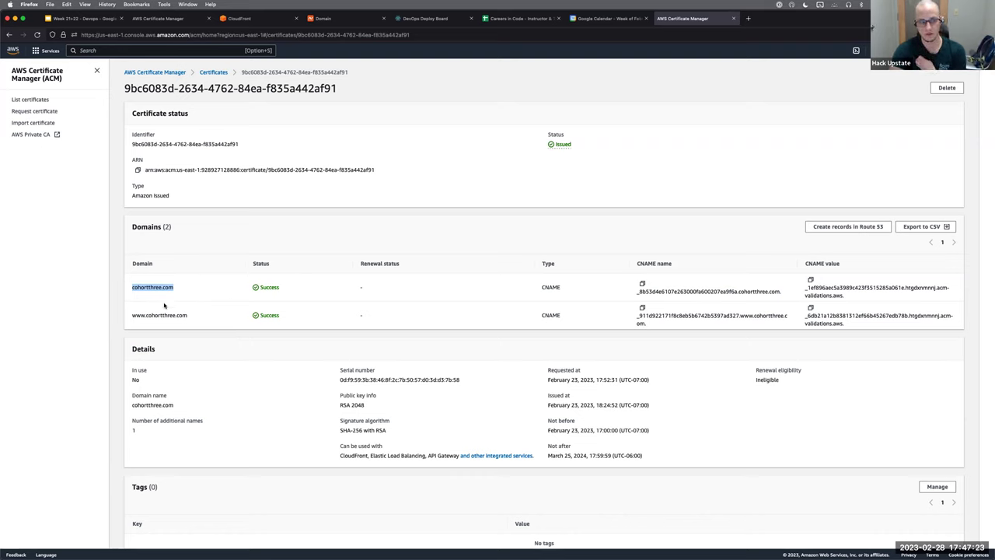
pyautogui.doubleClick(140, 314)
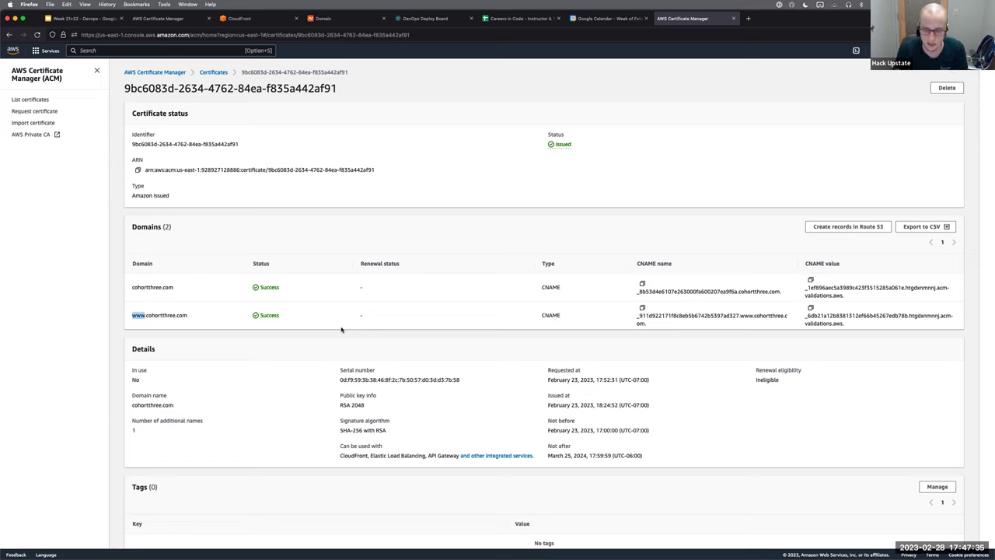
pyautogui.click(319, 304)
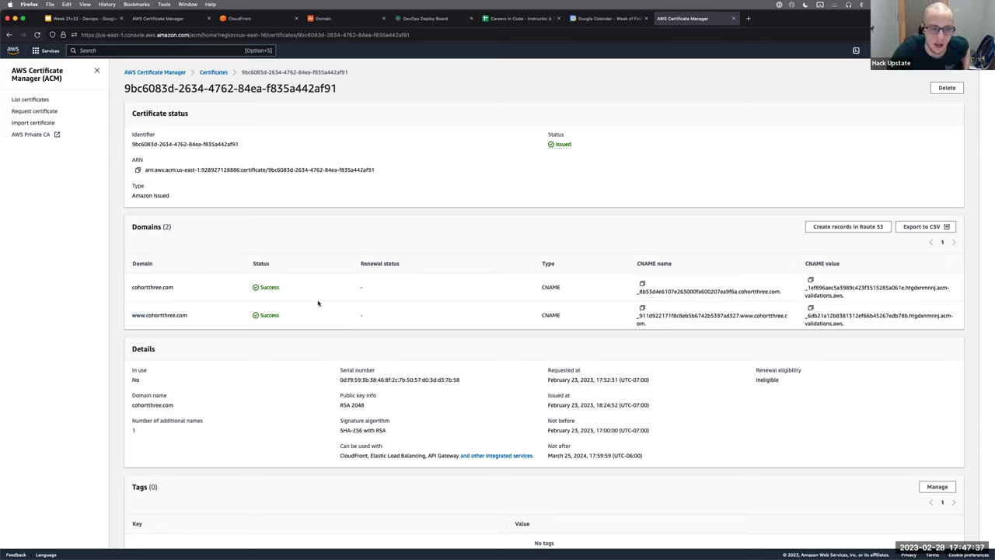
pyautogui.doubleClick(269, 286)
pyautogui.click(318, 289)
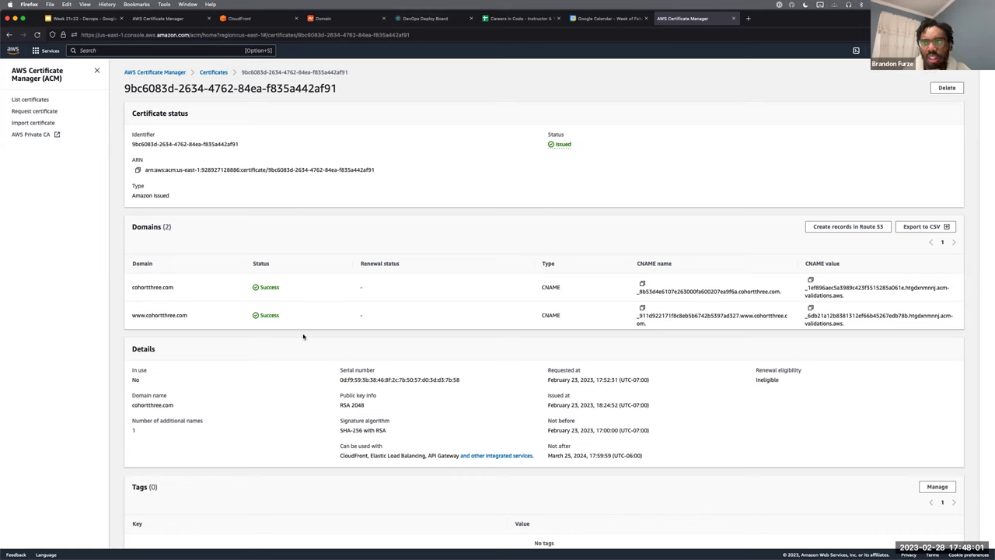
pyautogui.tripleClick(146, 315)
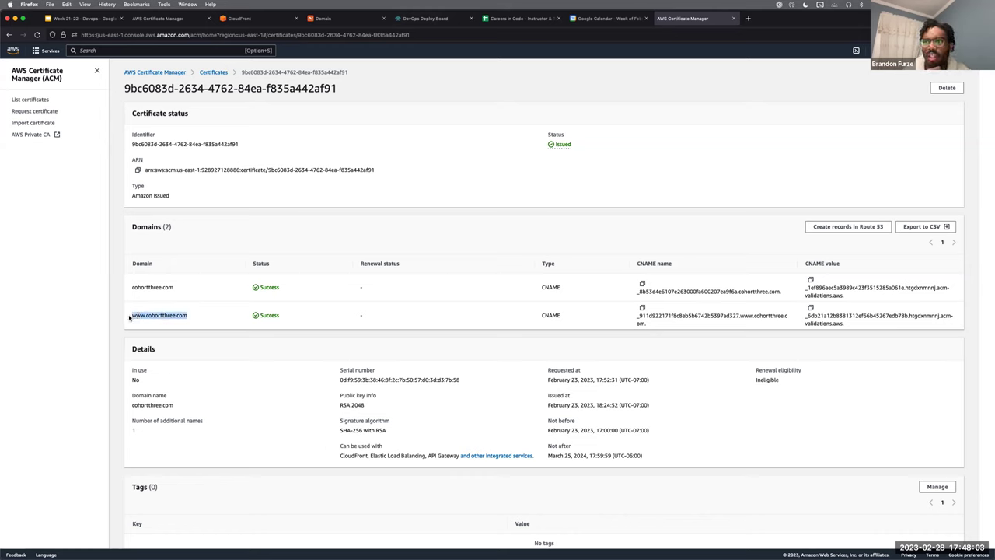
pyautogui.click(194, 320)
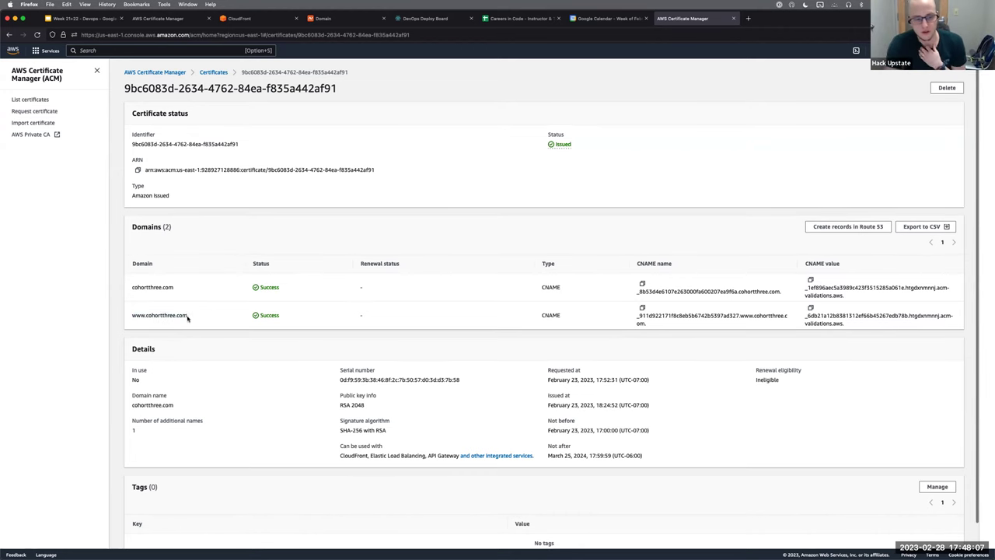
pyautogui.moveTo(187, 315); pyautogui.dragTo(122, 313)
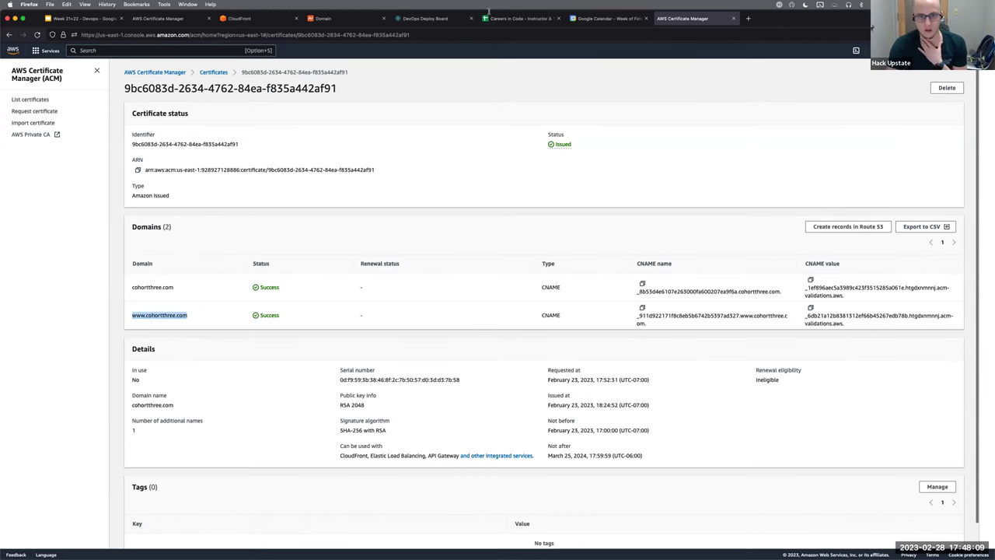
pyautogui.click(303, 178)
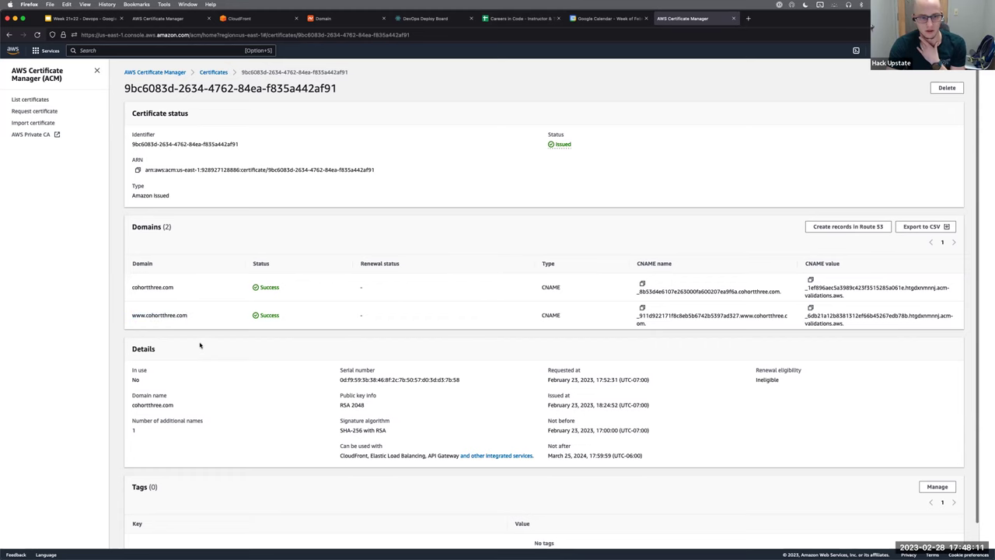
pyautogui.press('super+equal')
pyautogui.press('super+equal')
pyautogui.press('super+equal')
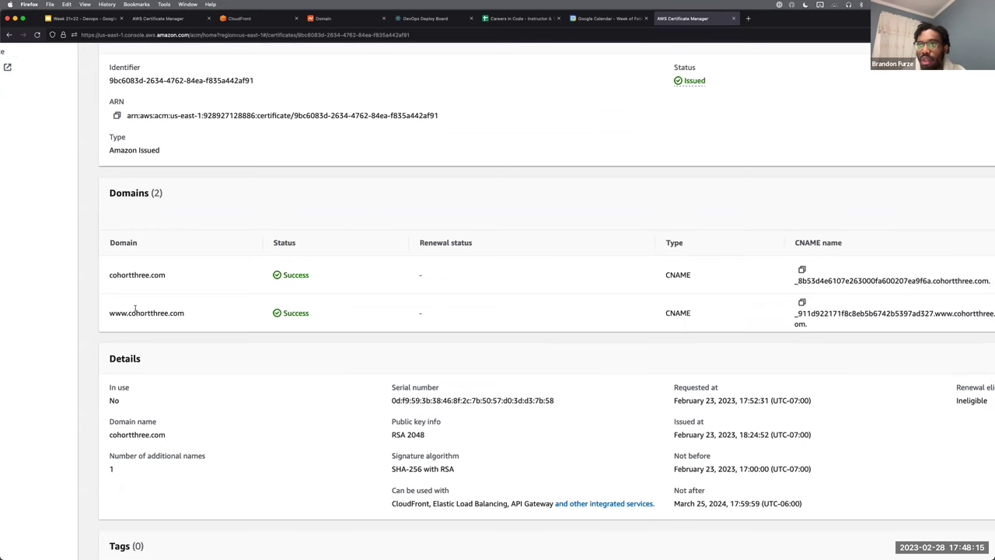
pyautogui.press('super+0')
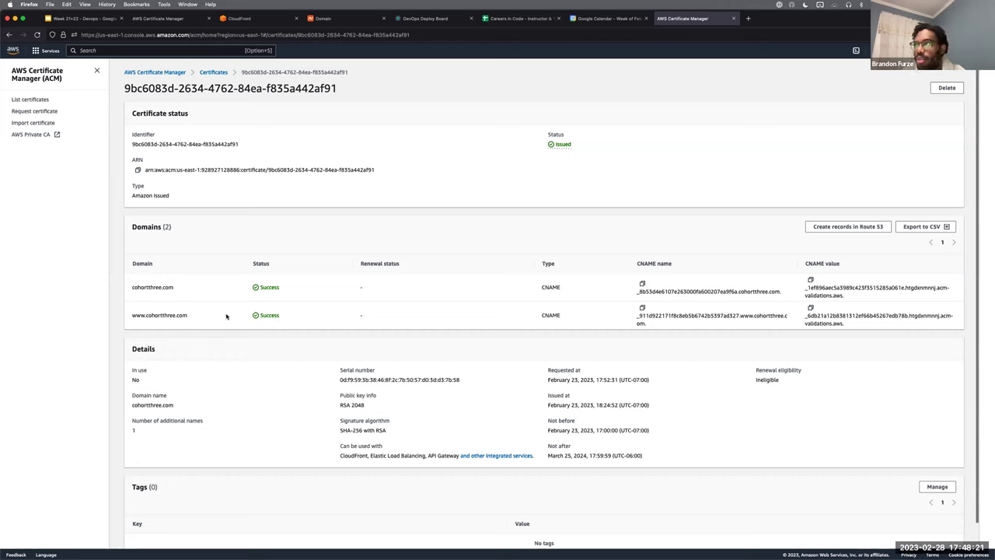
pyautogui.tripleClick(123, 290)
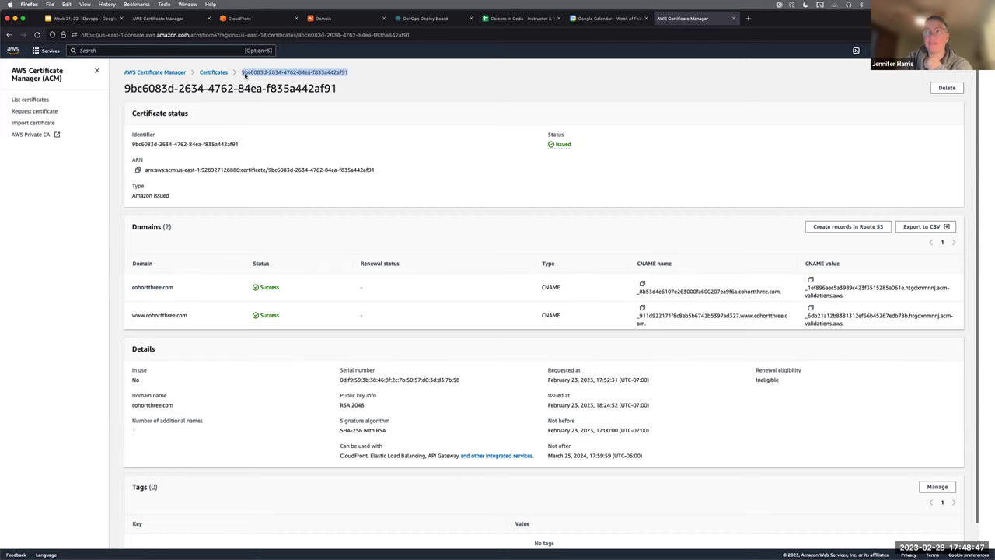
# - Return to the certificates list and reopen the cohortthree.com certificate to check its www domain entry
pyautogui.click(223, 71)
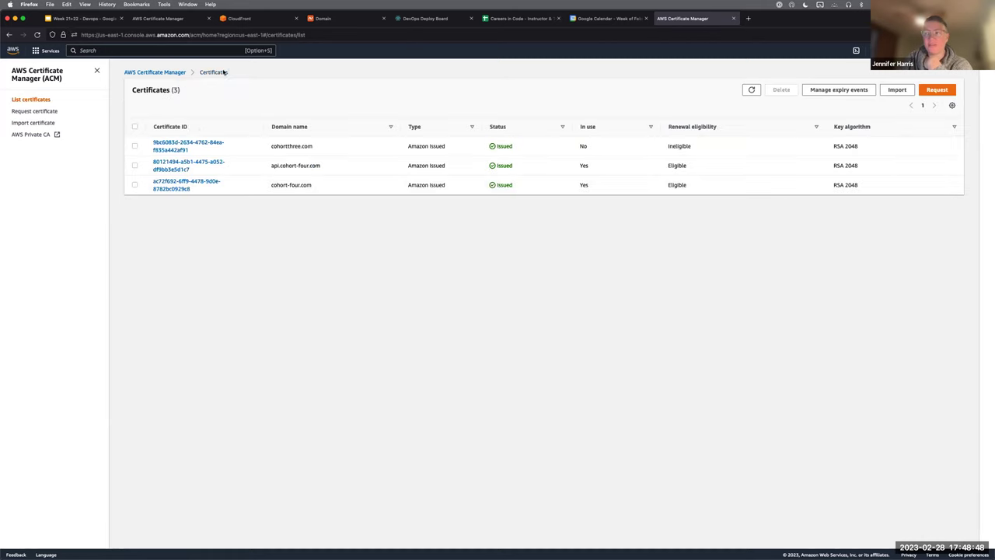
pyautogui.click(171, 145)
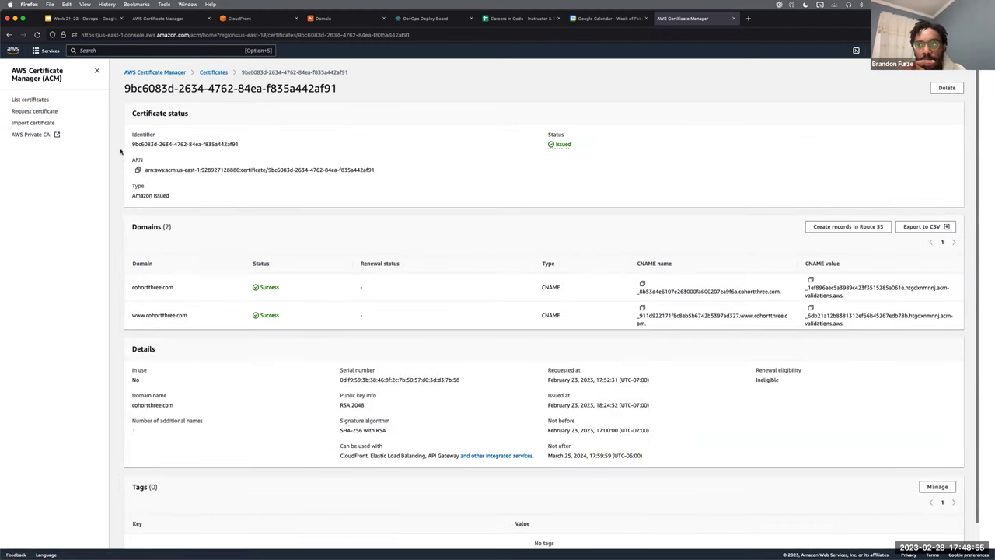
pyautogui.moveTo(131, 316); pyautogui.dragTo(189, 317)
pyautogui.click(43, 111)
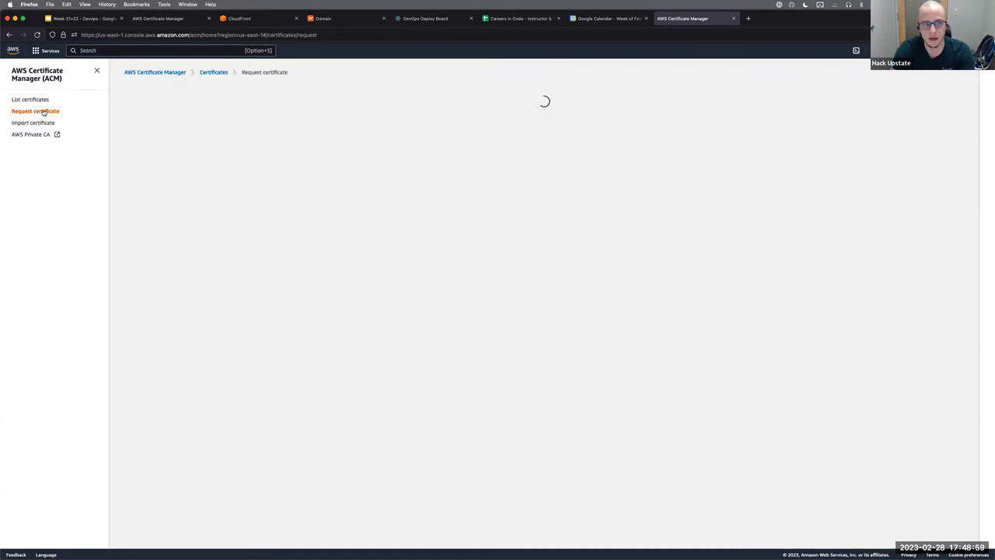
pyautogui.click(530, 207)
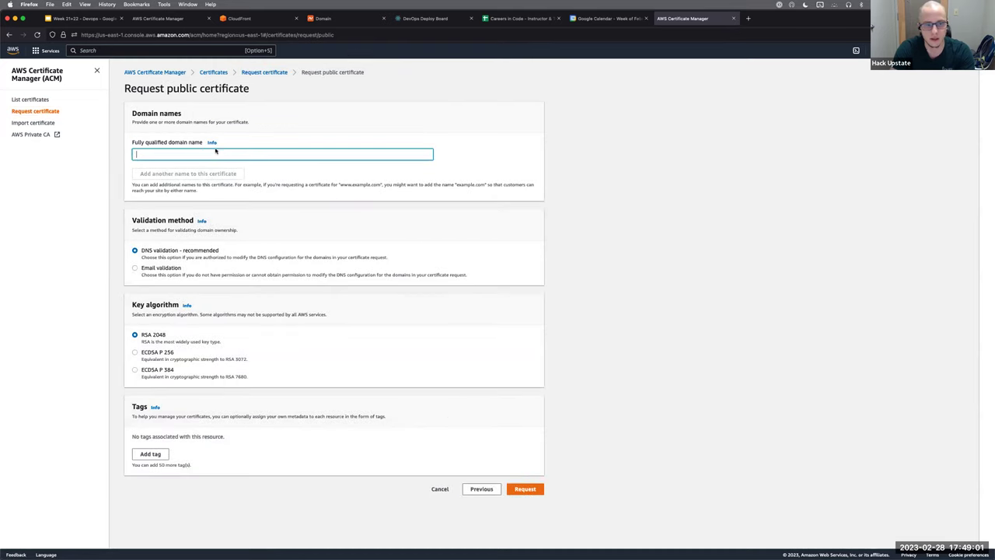
pyautogui.write('asdf.com')
pyautogui.moveTo(188, 150); pyautogui.dragTo(124, 155)
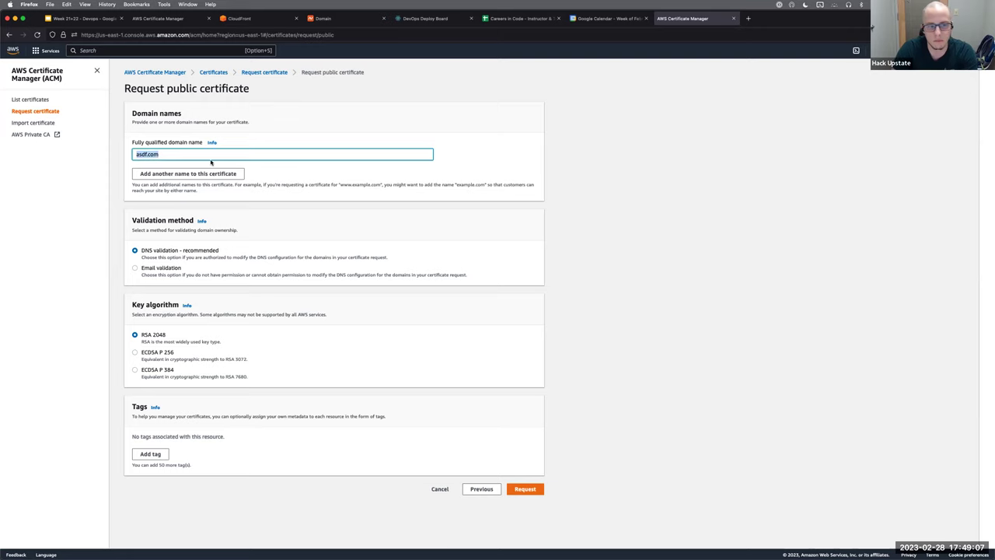
pyautogui.click(167, 174)
pyautogui.write('www.ad')
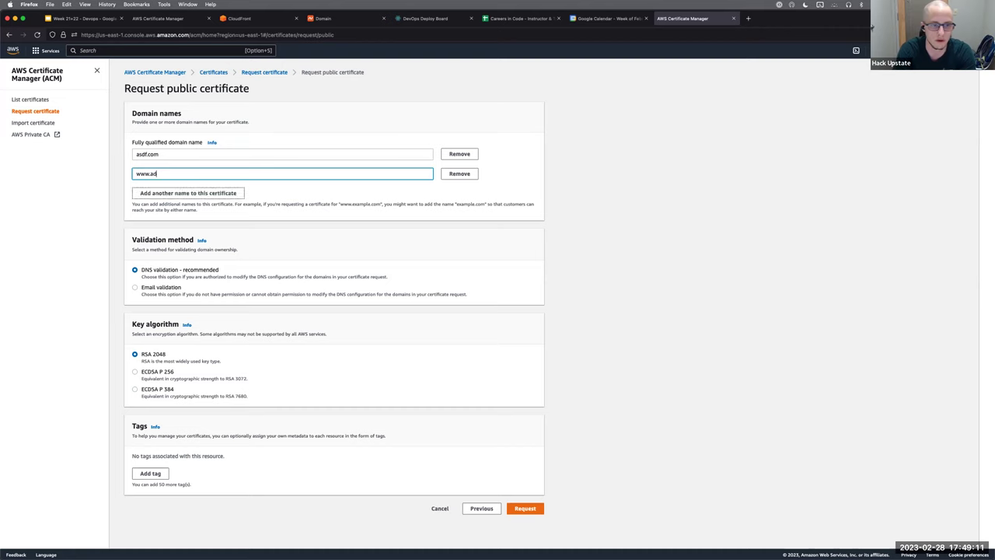
pyautogui.write('f')
pyautogui.press('BackSpace')
pyautogui.write('df.com')
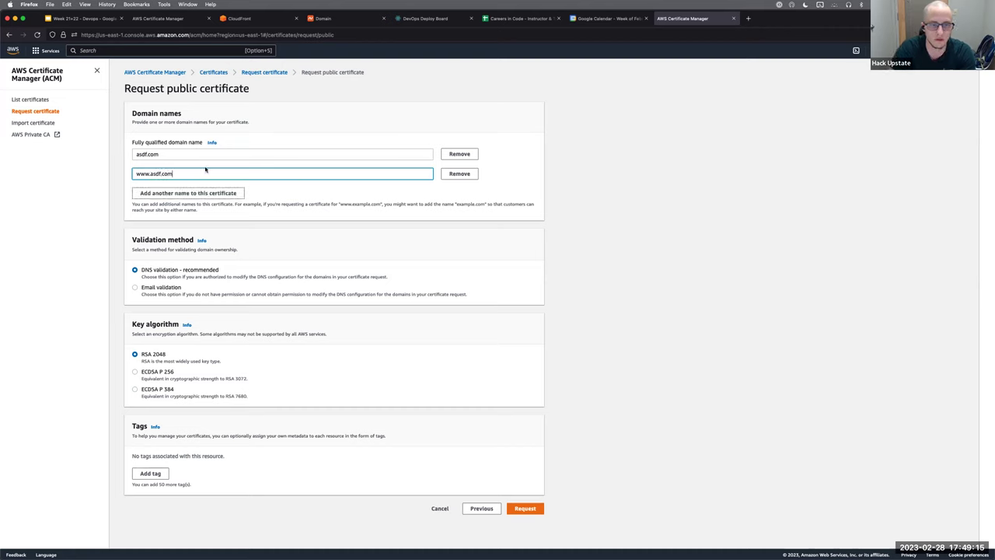
# - Review the request's two domain names and cancel it, going back to the cohortthree.com certificate's details
pyautogui.moveTo(163, 153); pyautogui.dragTo(118, 153)
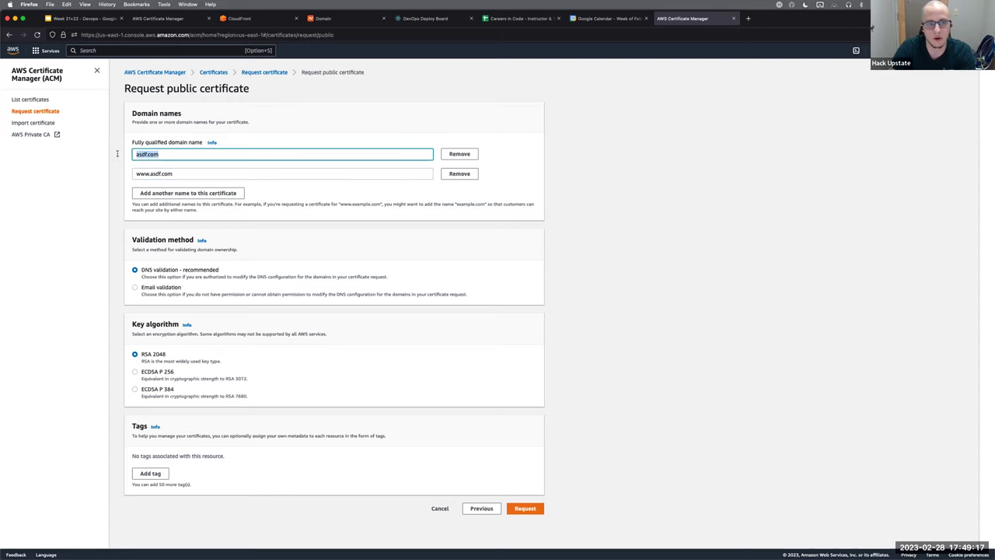
pyautogui.click(179, 174)
pyautogui.moveTo(180, 174); pyautogui.dragTo(136, 174)
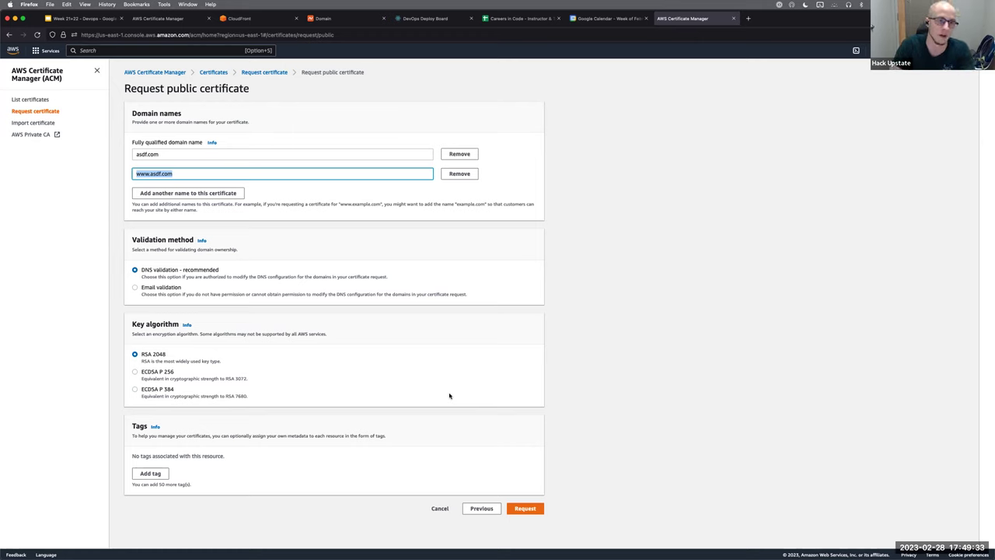
pyautogui.moveTo(160, 154); pyautogui.dragTo(132, 154)
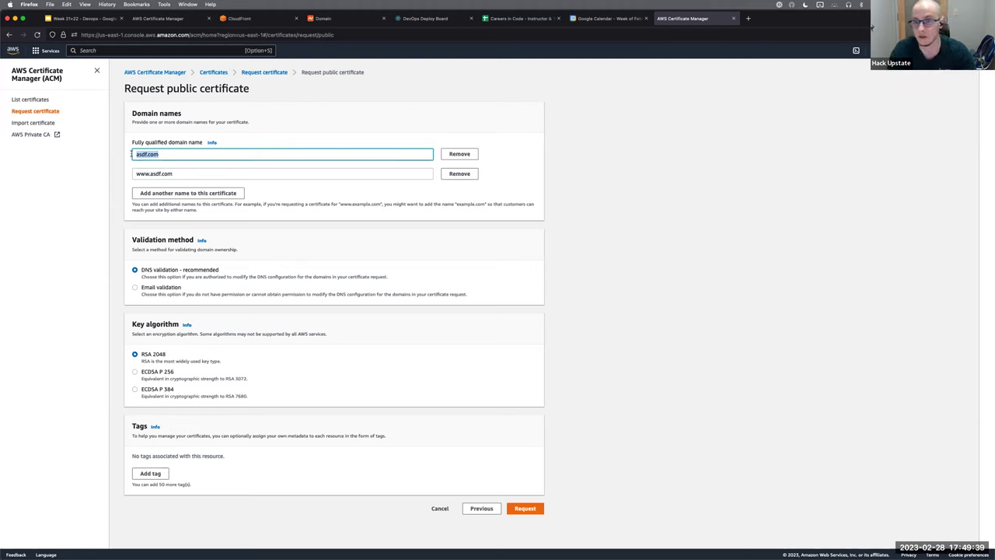
pyautogui.moveTo(161, 154); pyautogui.dragTo(128, 155)
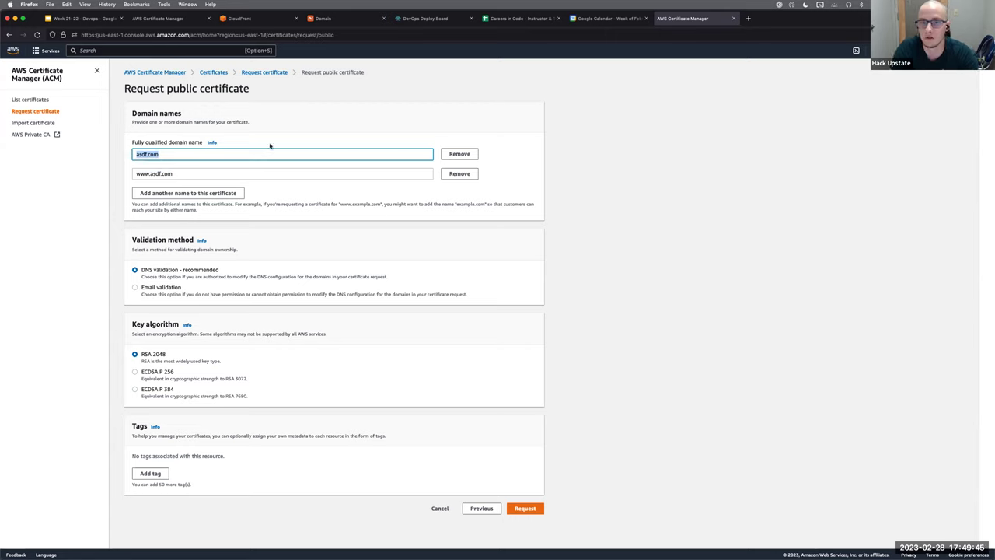
pyautogui.click(440, 511)
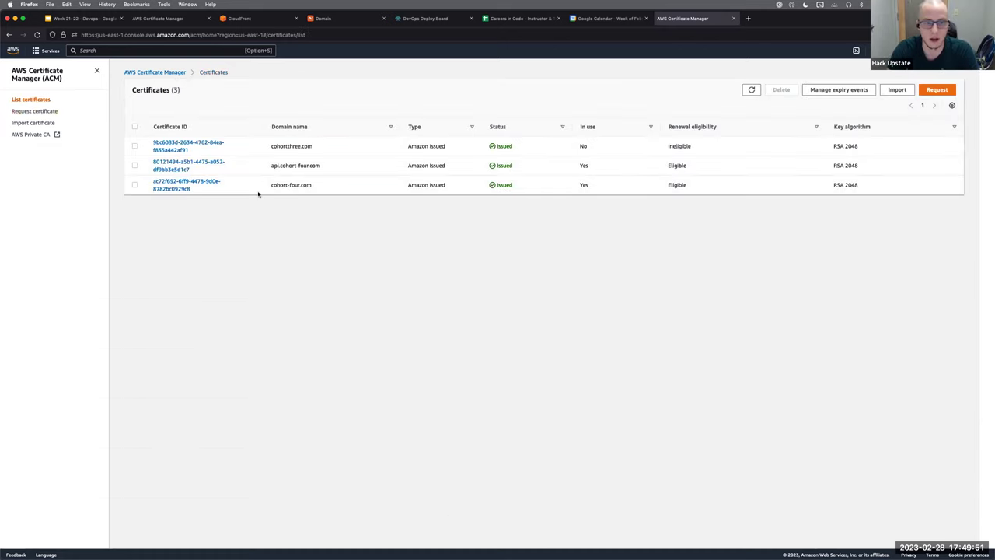
pyautogui.click(204, 147)
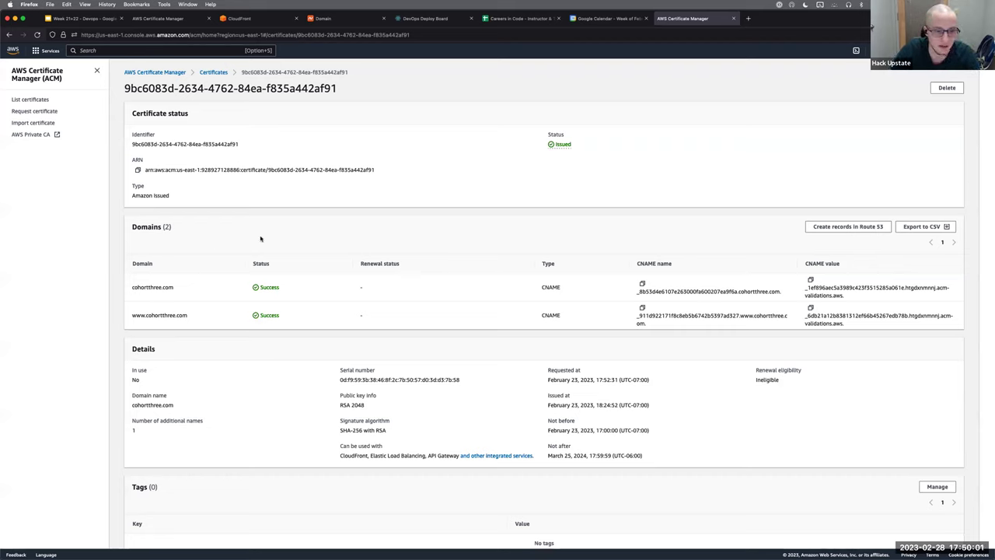
# - Examine the root cohortthree.com entry in the certificate's domains list along with its CNAME validation name
pyautogui.moveTo(194, 287); pyautogui.dragTo(116, 291)
pyautogui.click(189, 295)
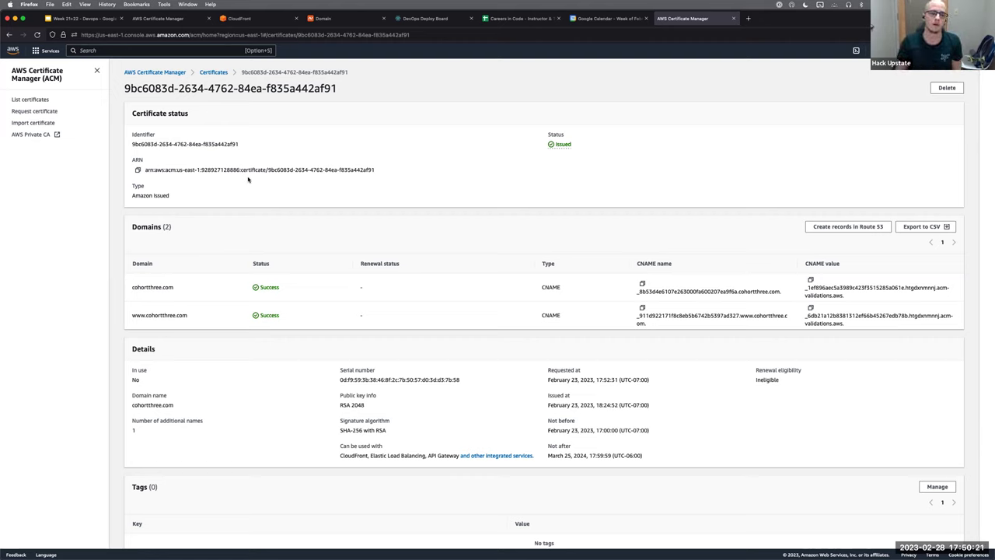
pyautogui.moveTo(180, 287); pyautogui.dragTo(122, 285)
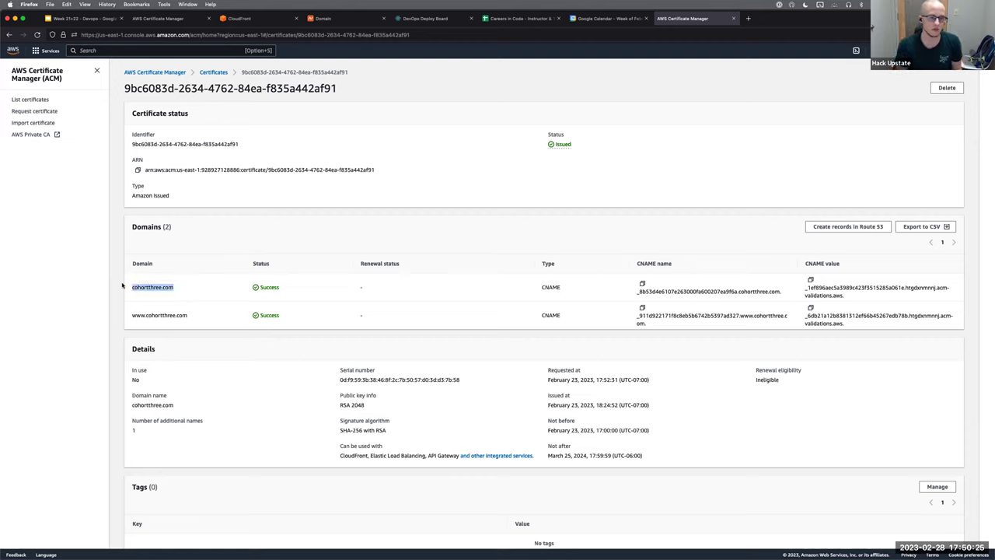
pyautogui.click(208, 310)
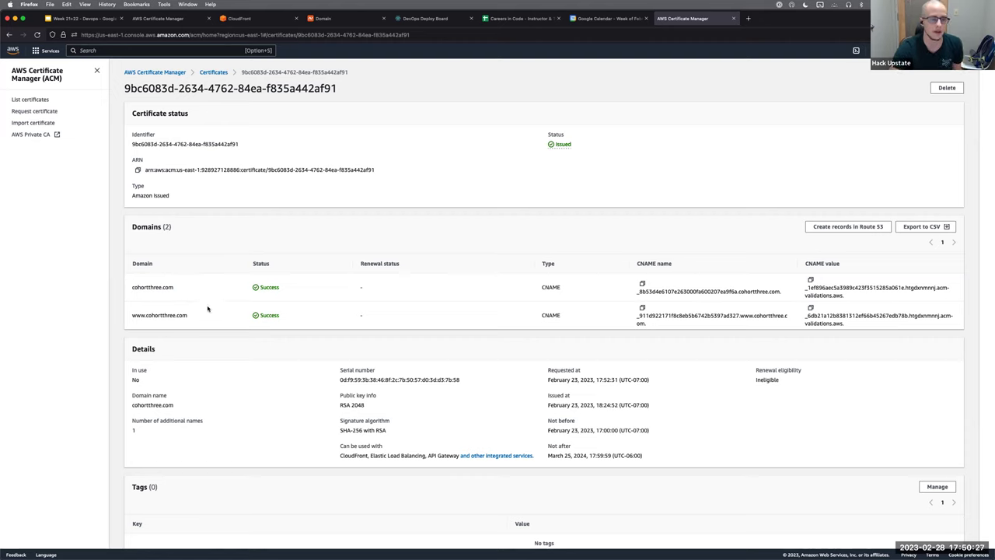
pyautogui.moveTo(182, 289); pyautogui.dragTo(123, 290)
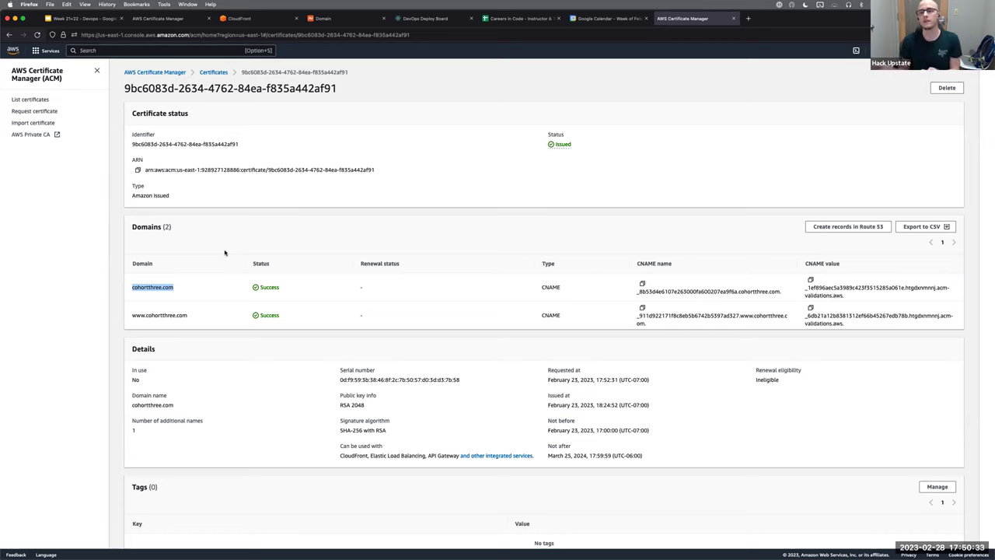
pyautogui.moveTo(637, 292); pyautogui.dragTo(782, 294)
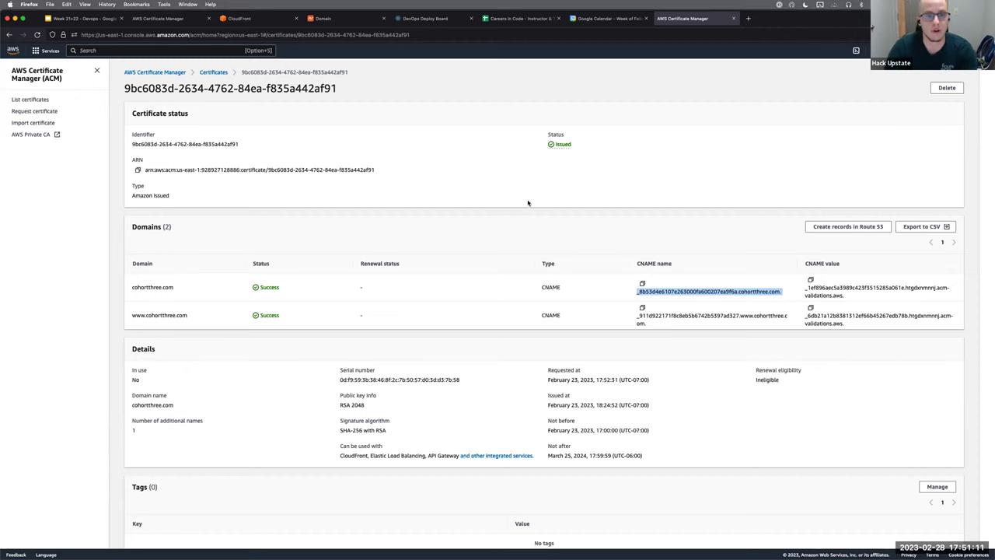
# - Go to the CloudFront service and open the enabled distribution E3B4D1VRF2GMQ4 from the distributions list
pyautogui.click(148, 49)
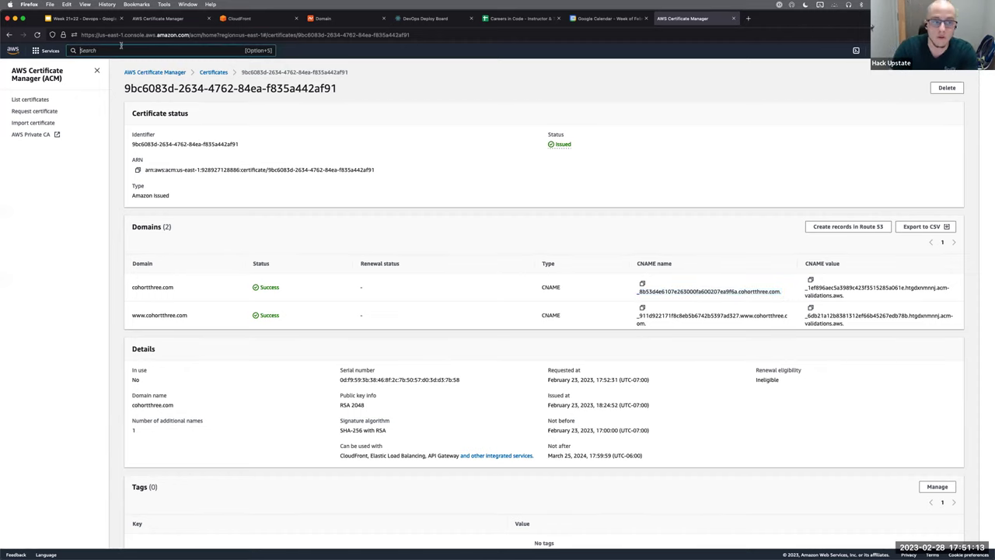
pyautogui.write('cloudfront')
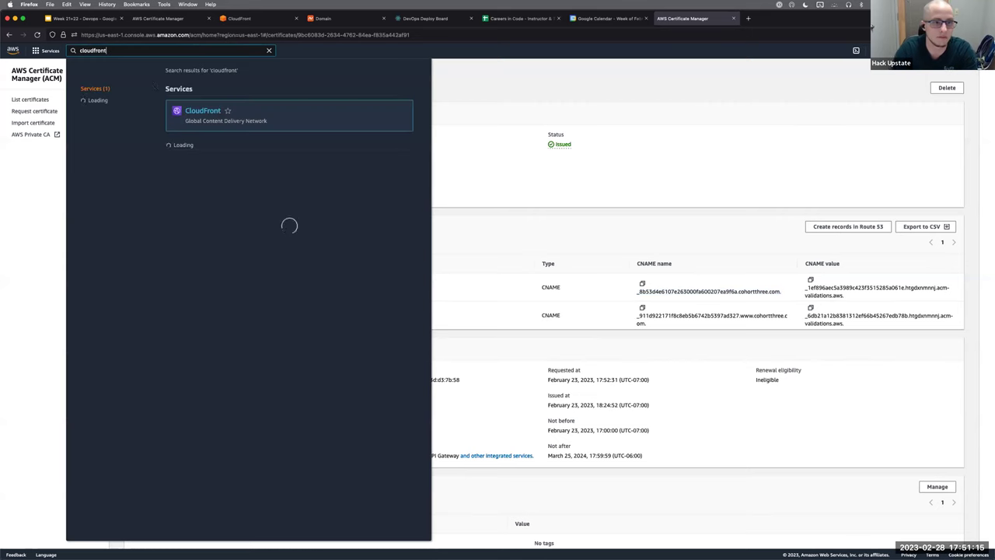
pyautogui.click(204, 112)
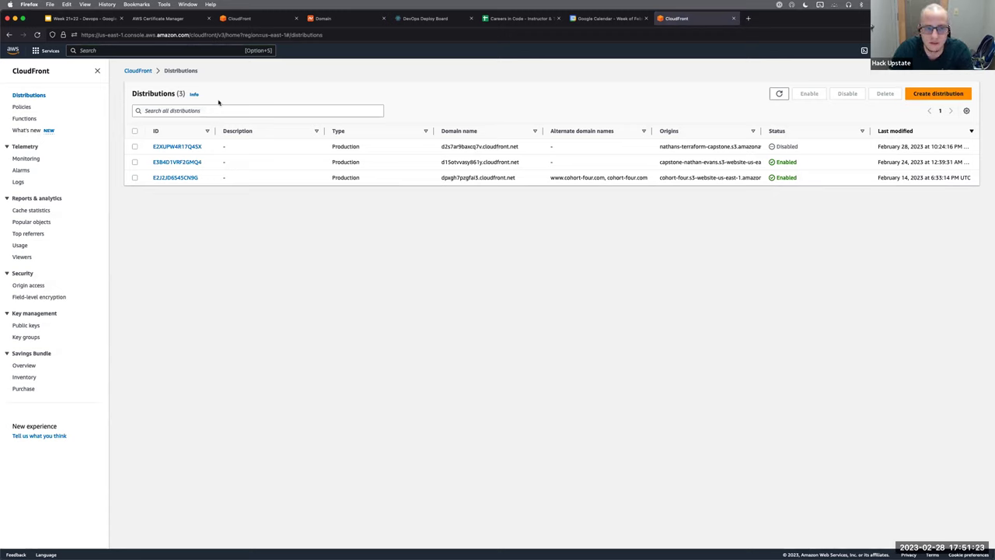
pyautogui.click(285, 36)
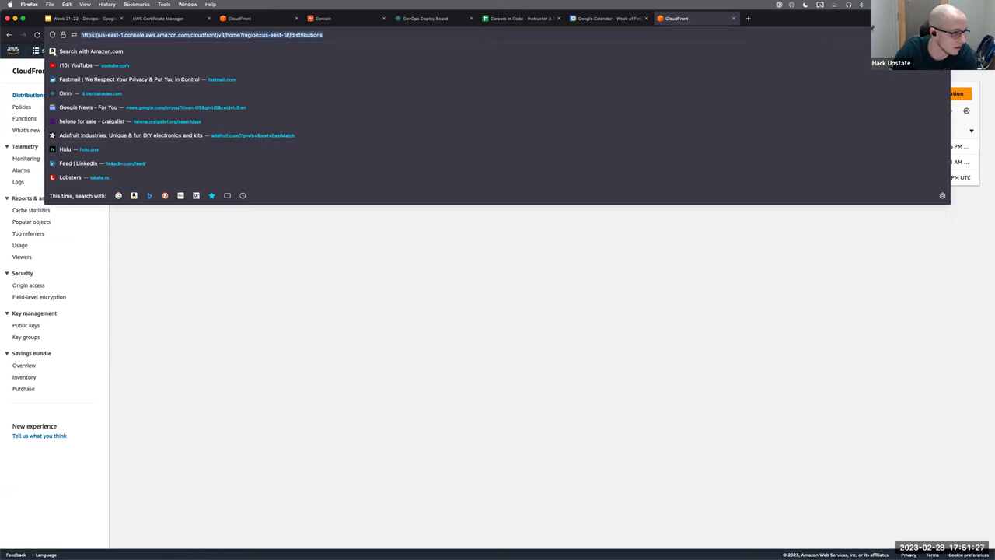
pyautogui.click(209, 370)
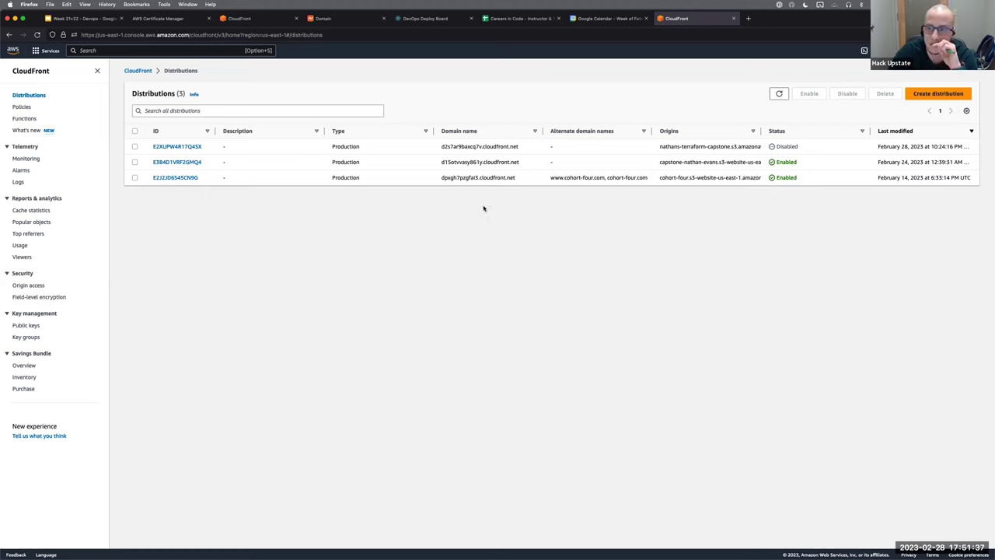
pyautogui.click(191, 161)
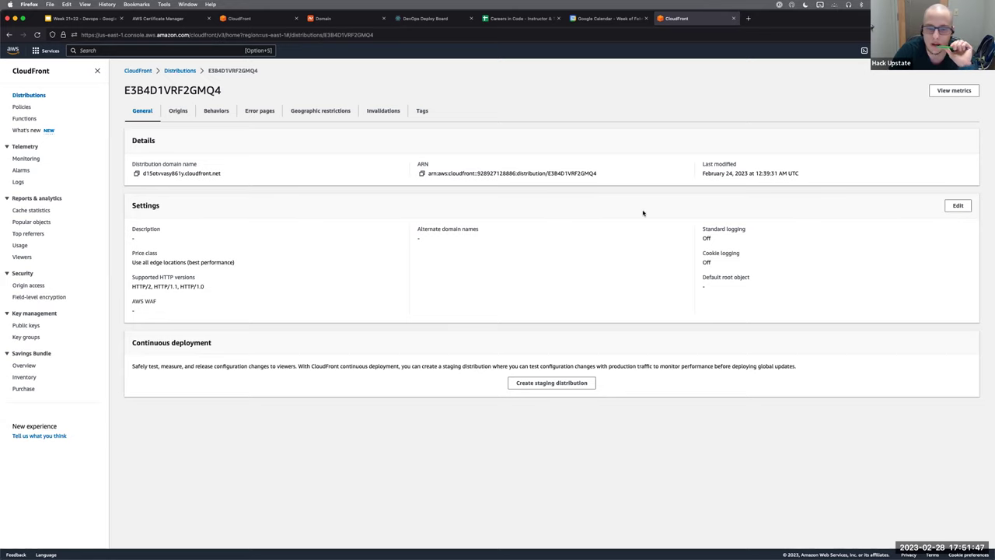
pyautogui.click(957, 206)
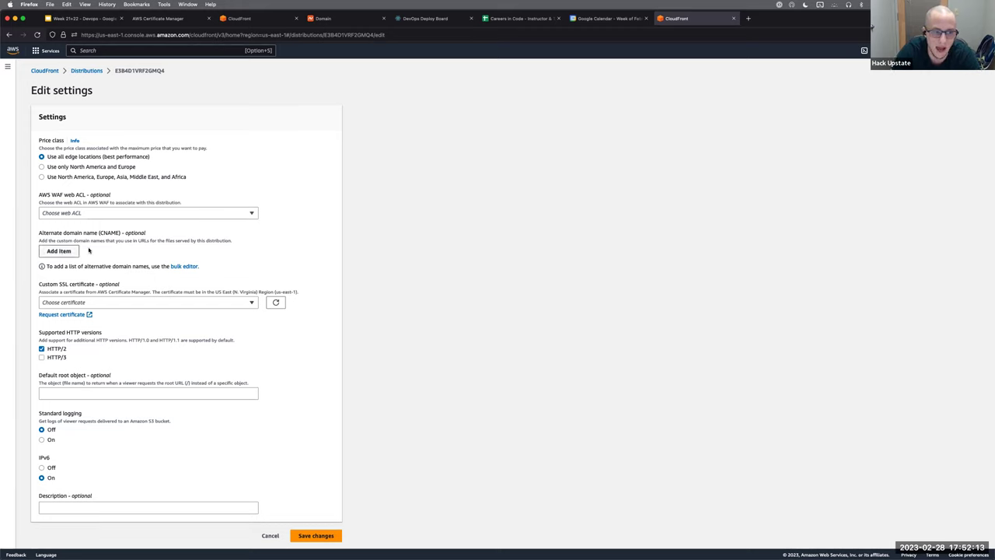
pyautogui.moveTo(63, 234); pyautogui.dragTo(140, 238)
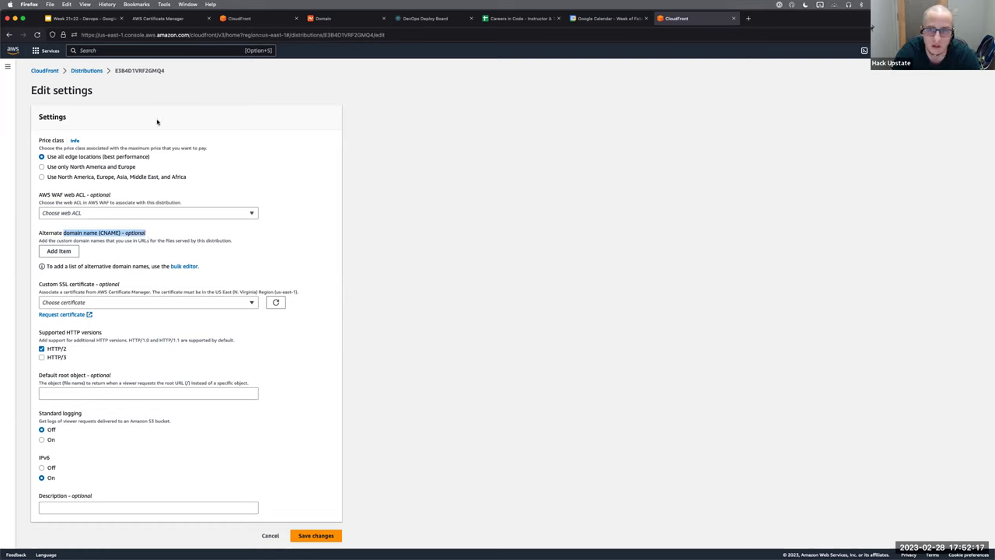
pyautogui.click(62, 251)
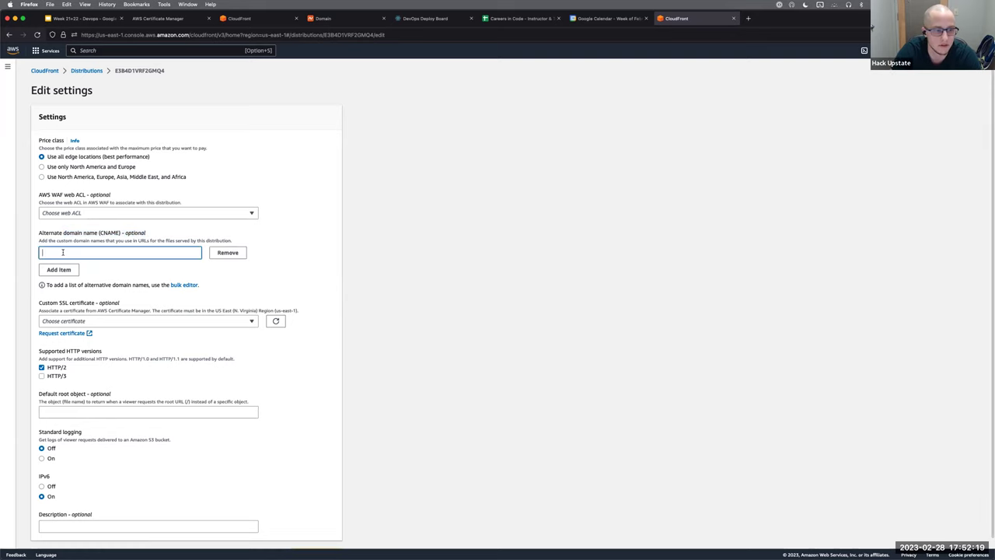
pyautogui.write('cohor')
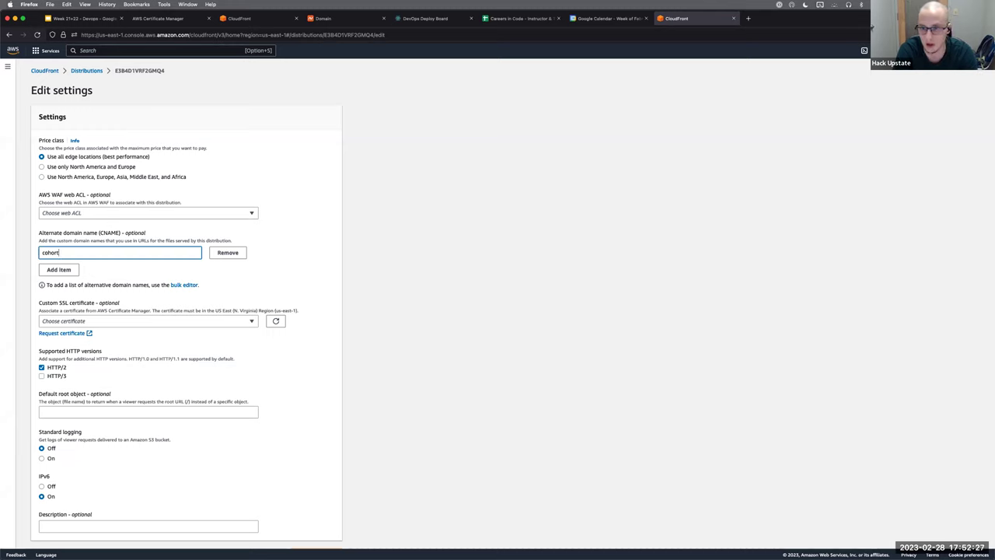
pyautogui.write('t')
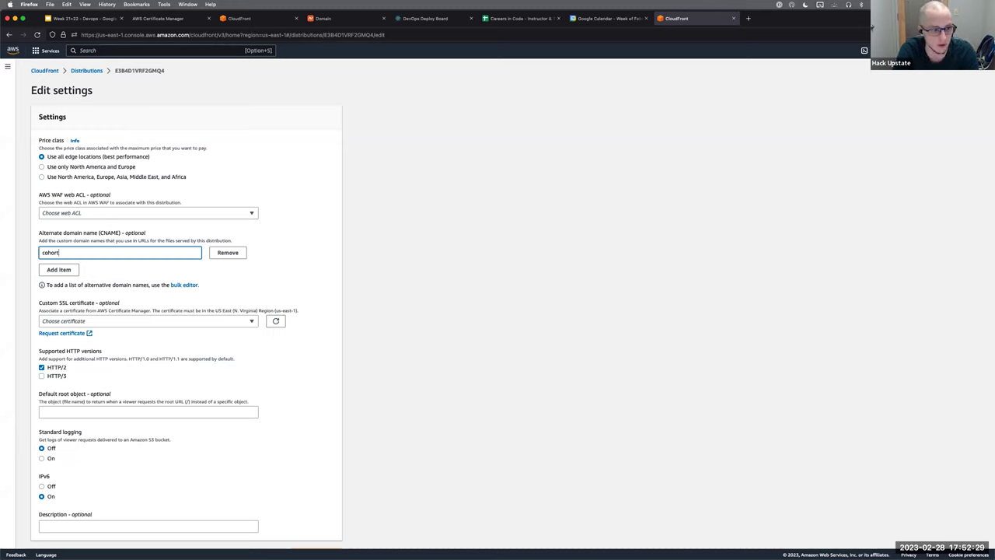
pyautogui.write('three.com')
pyautogui.click(58, 269)
pyautogui.write('www.cohor')
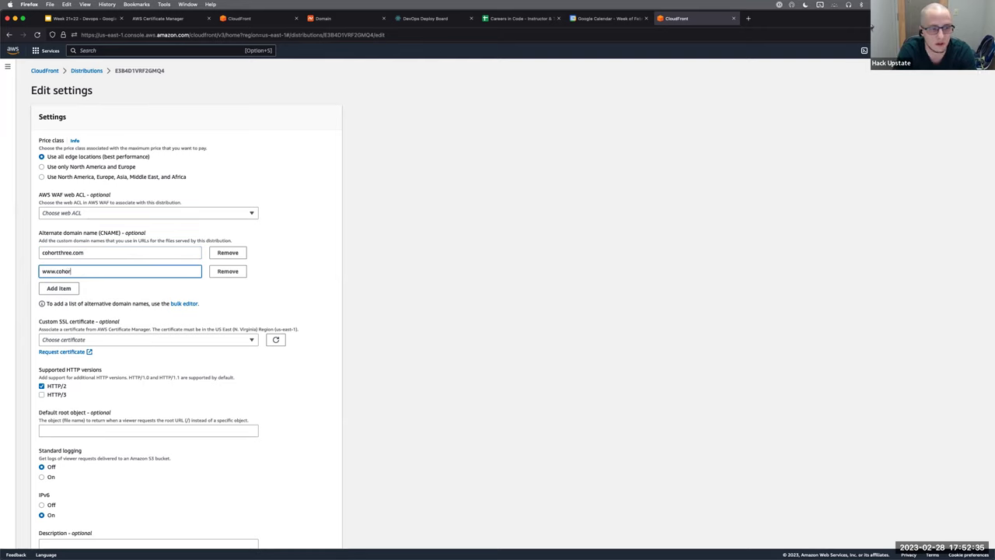
pyautogui.write('tthree.com')
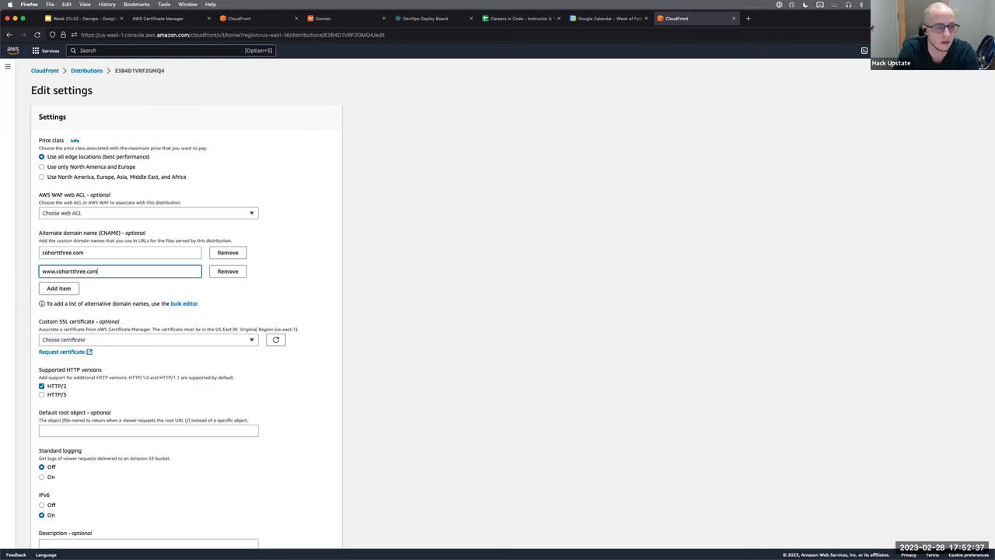
# - Look over the two alternate domain names, leave the settings without saving, and reopen the same distribution's details
pyautogui.click(87, 259)
pyautogui.press('super+a')
pyautogui.click(127, 270)
pyautogui.moveTo(127, 269); pyautogui.dragTo(26, 272)
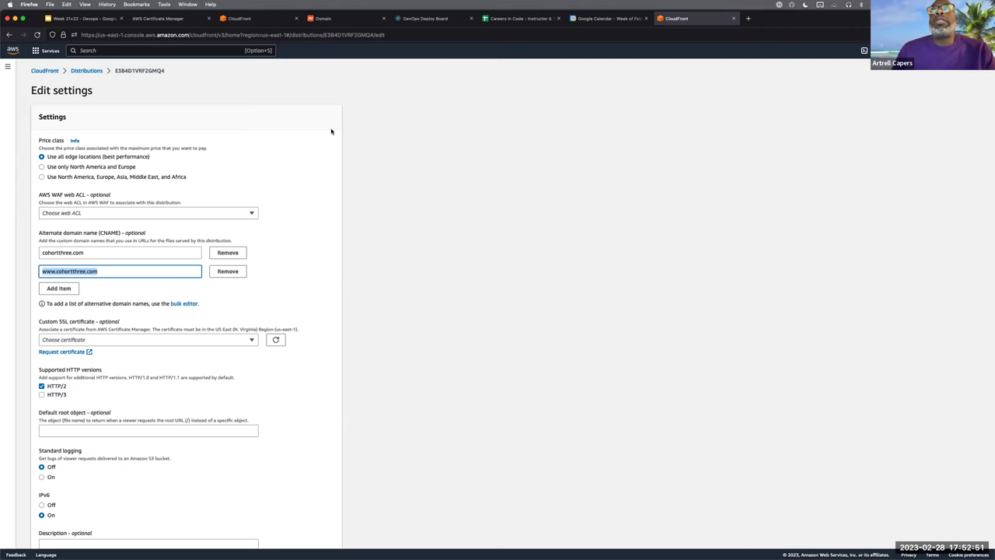
pyautogui.click(92, 71)
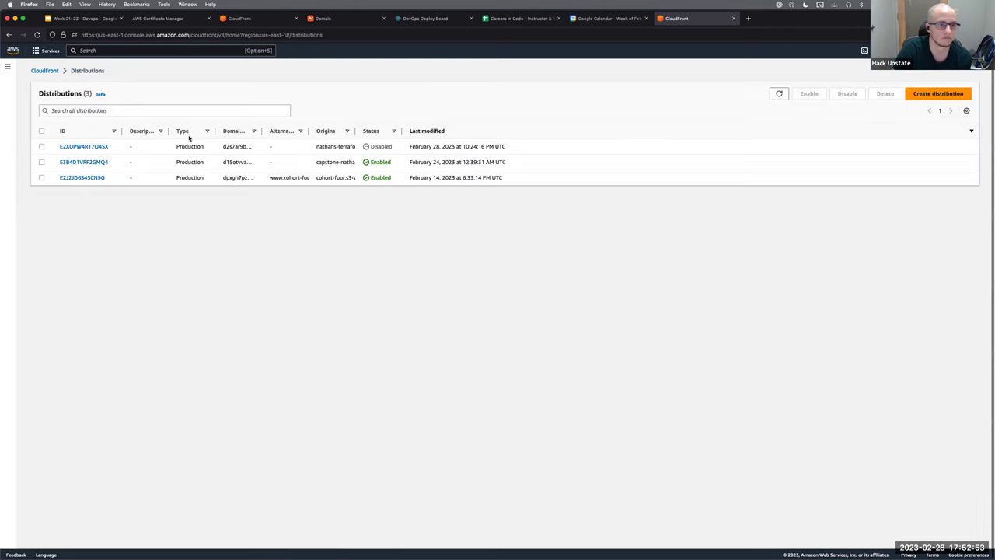
pyautogui.click(83, 162)
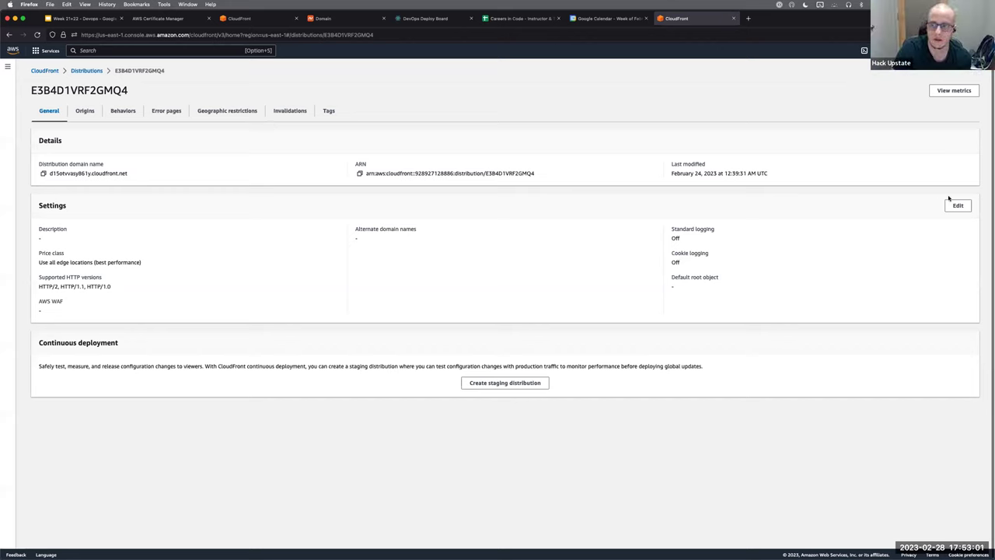
# - Open the distribution's settings for editing again and add cohortthree.com as an alternate domain name
pyautogui.scroll(10, 950, 204)
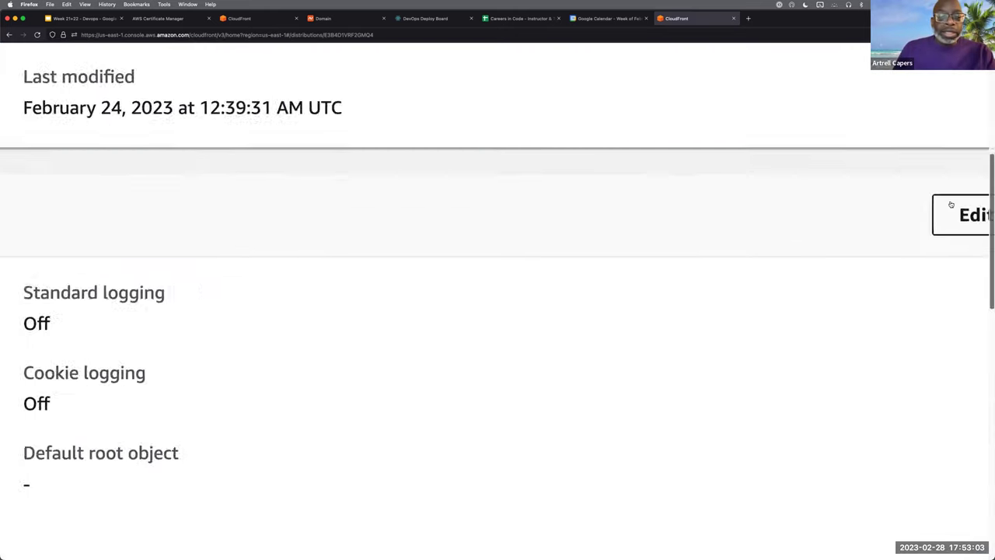
pyautogui.scroll(-10, 950, 200)
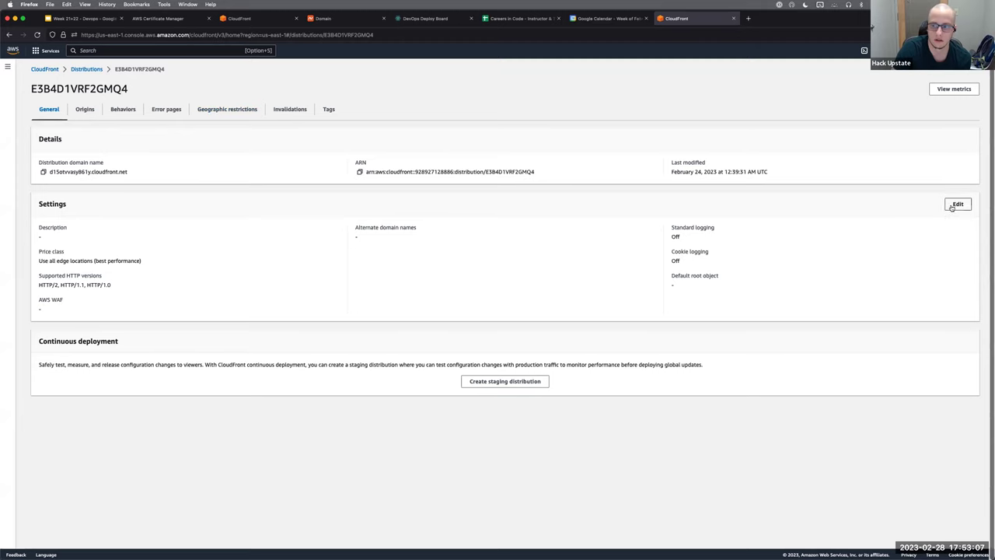
pyautogui.scroll(10, 951, 205)
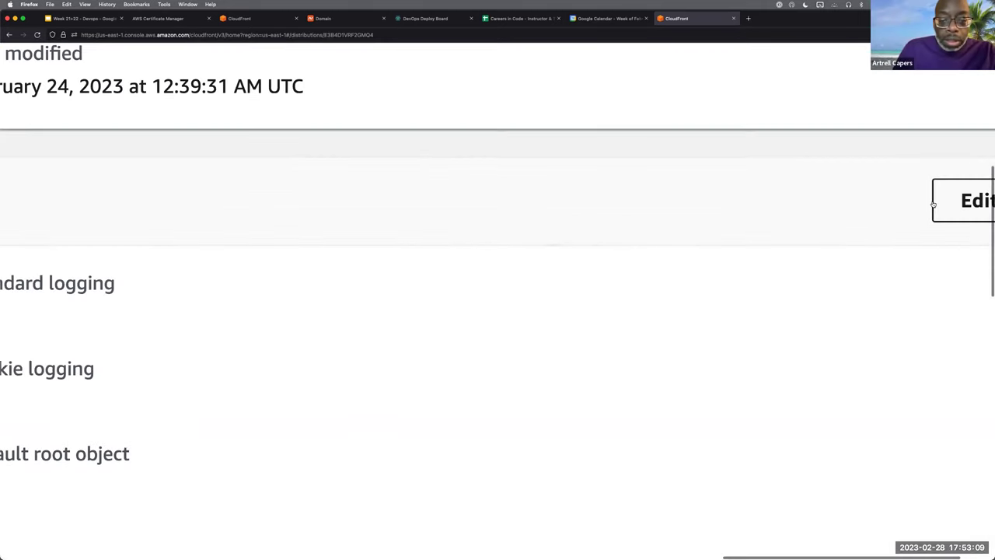
pyautogui.scroll(-5, 932, 204)
pyautogui.scroll(-5, 933, 204)
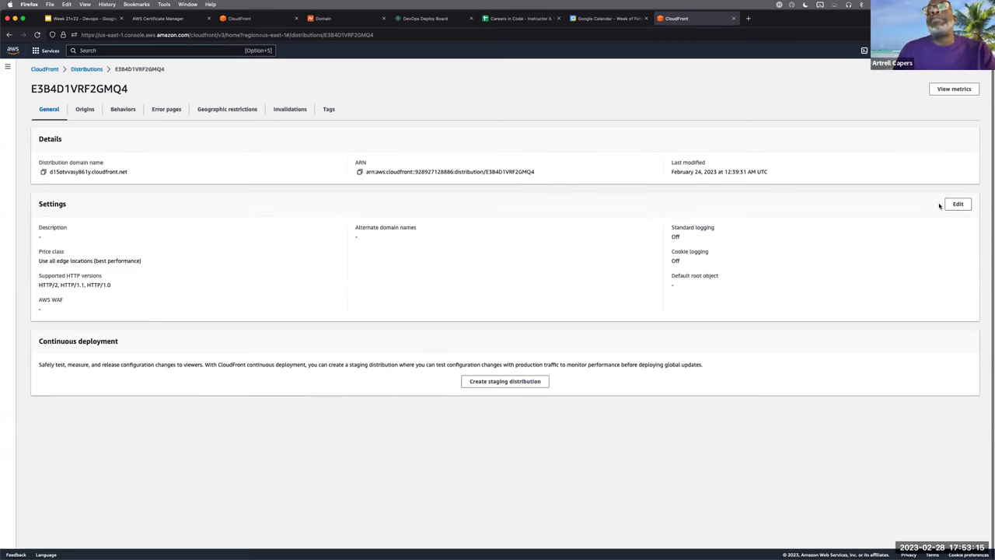
pyautogui.click(959, 206)
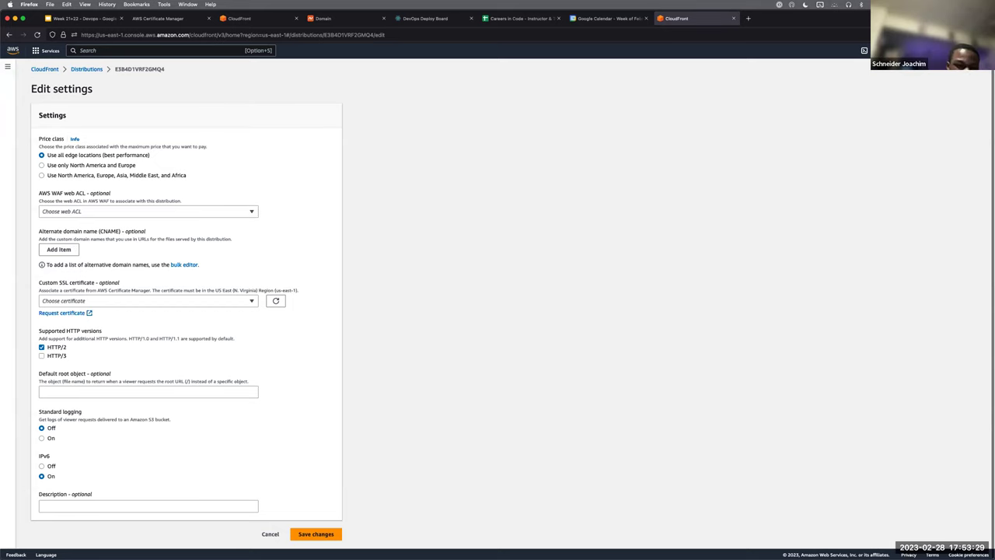
pyautogui.click(61, 251)
pyautogui.write('cohortthree.com')
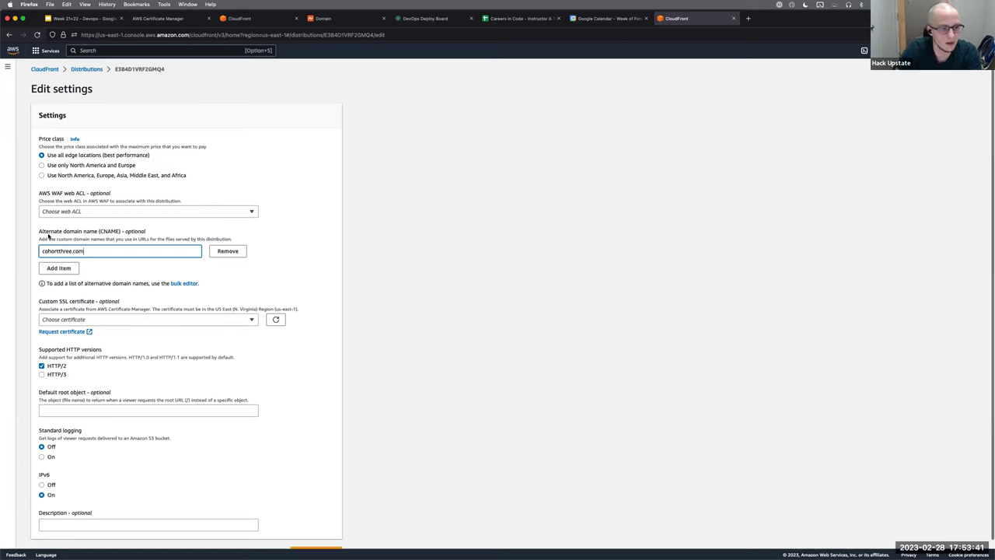
pyautogui.press('super+equal')
pyautogui.press('super+equal')
pyautogui.press('super+equal')
pyautogui.press('super+equal')
pyautogui.press('super+equal')
pyautogui.press('super+equal')
pyautogui.press('super+equal')
pyautogui.click(83, 312)
pyautogui.write('www.')
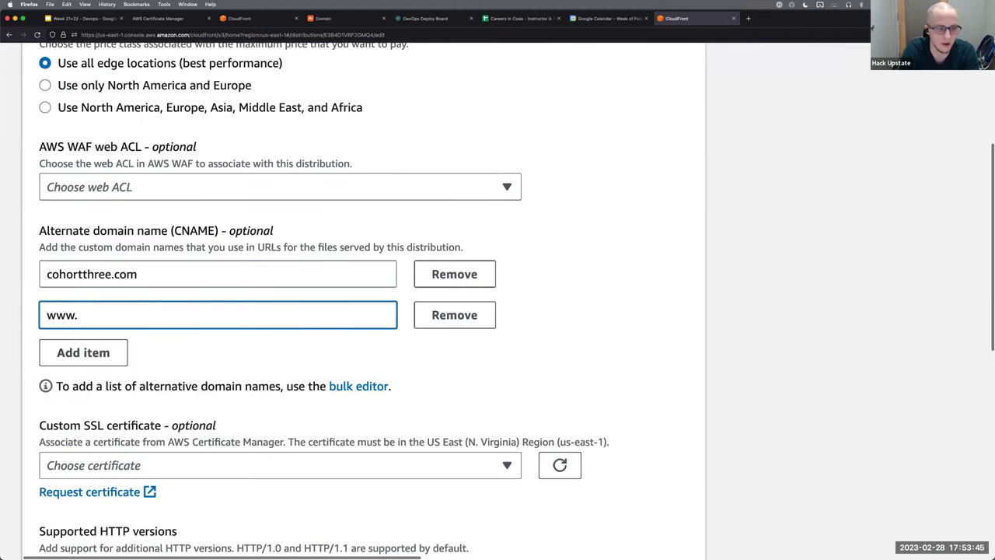
pyautogui.write('cohortthree.com')
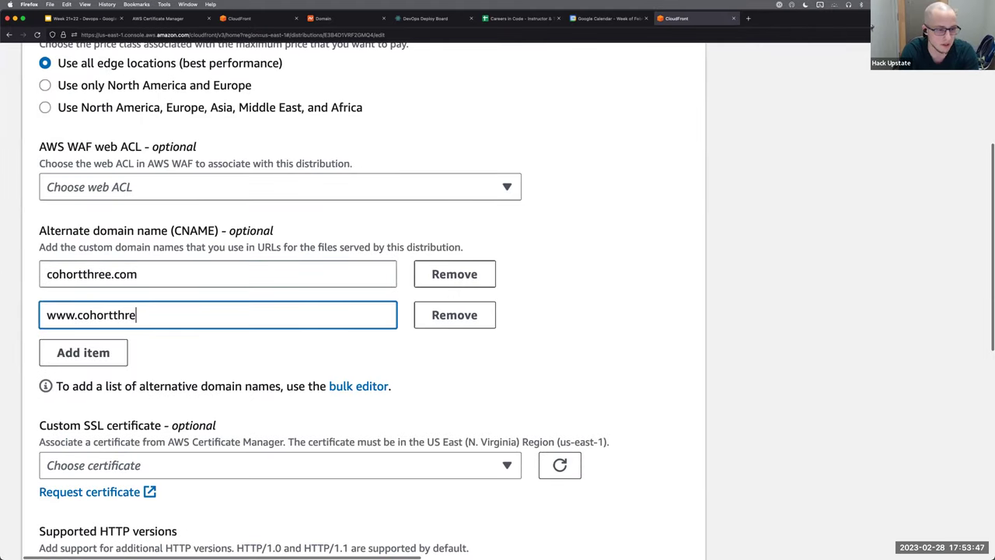
pyautogui.click(215, 359)
# - Select the cohortthree.com ACM certificate as the distribution's custom SSL certificate and check the security policy and remaining settings
pyautogui.scroll(-2, 215, 359)
pyautogui.press('super+minus')
pyautogui.press('super+minus')
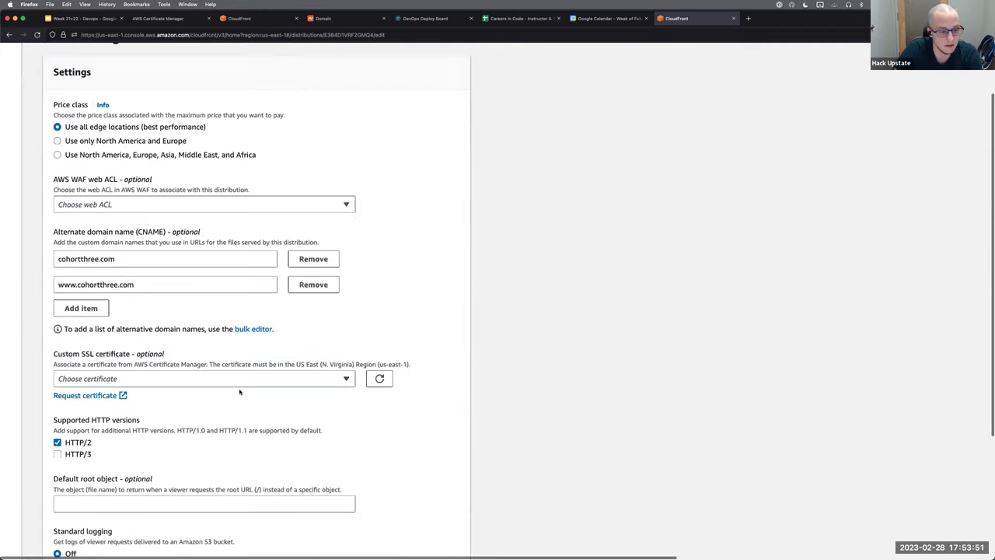
pyautogui.click(220, 380)
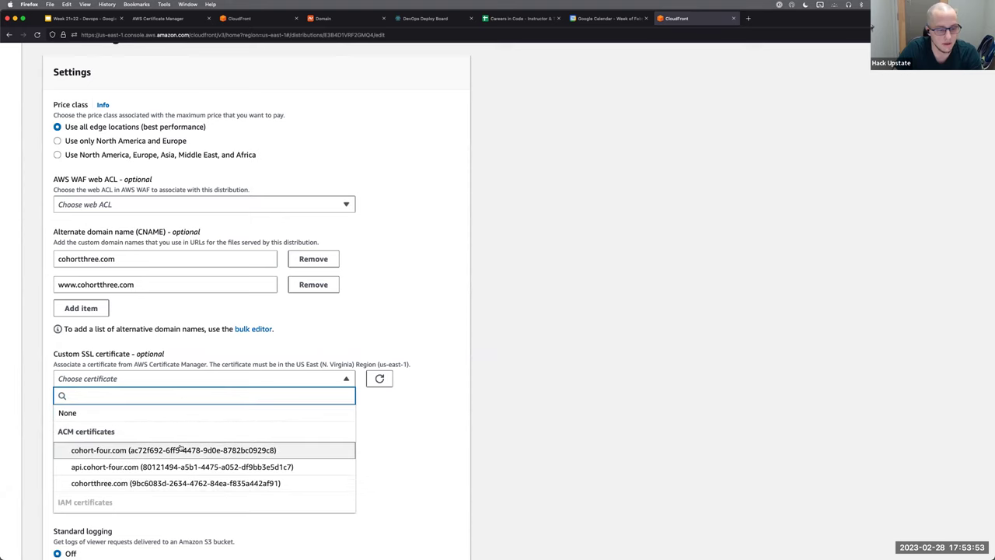
pyautogui.click(137, 482)
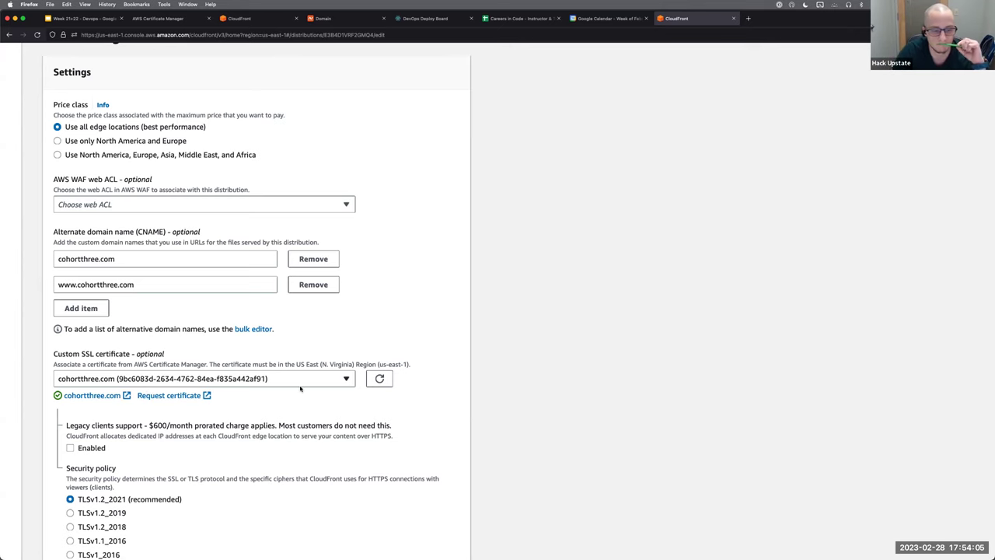
pyautogui.scroll(-2, 300, 388)
pyautogui.hotkey('ctrl', '-')
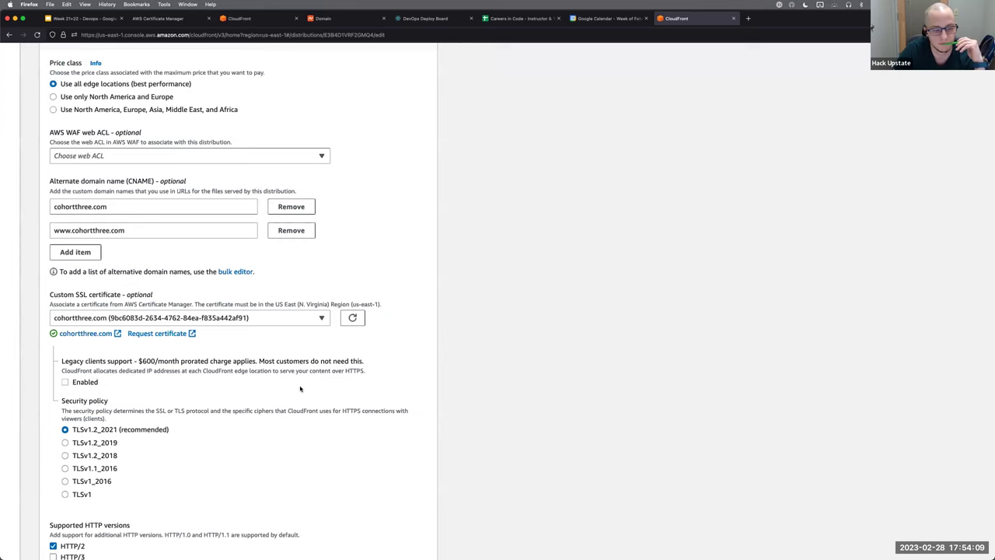
pyautogui.scroll(-1, 301, 388)
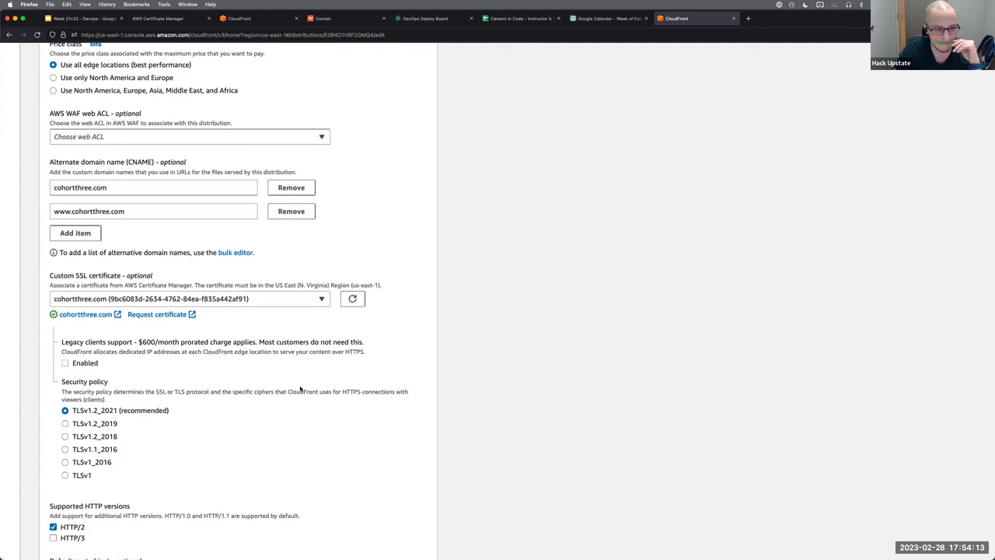
pyautogui.hotkey('ctrl', '-')
pyautogui.scroll(-5, 279, 373)
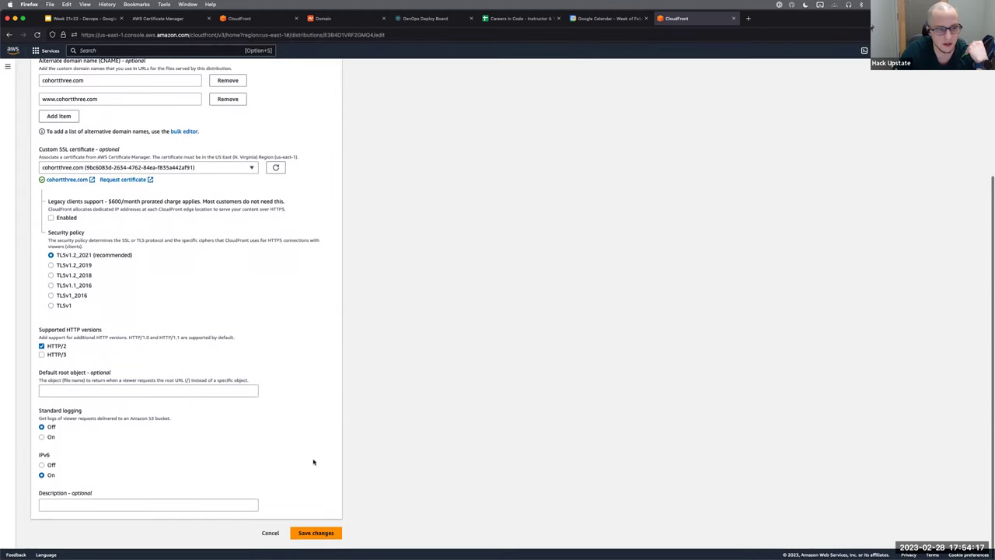
# - Save the distribution's settings with both alternate domain names and the cohortthree.com certificate
pyautogui.scroll(1, 313, 461)
pyautogui.scroll(-1, 313, 462)
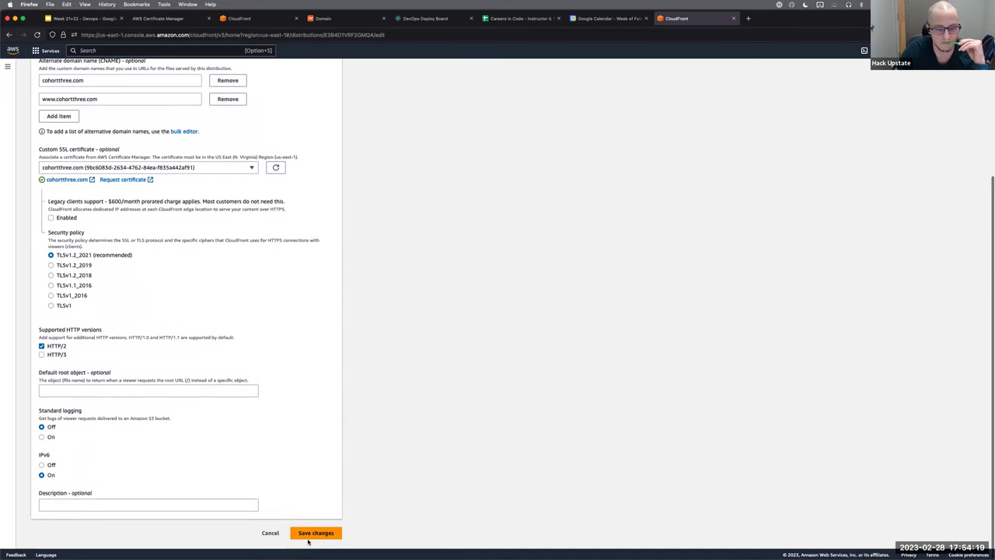
pyautogui.click(316, 532)
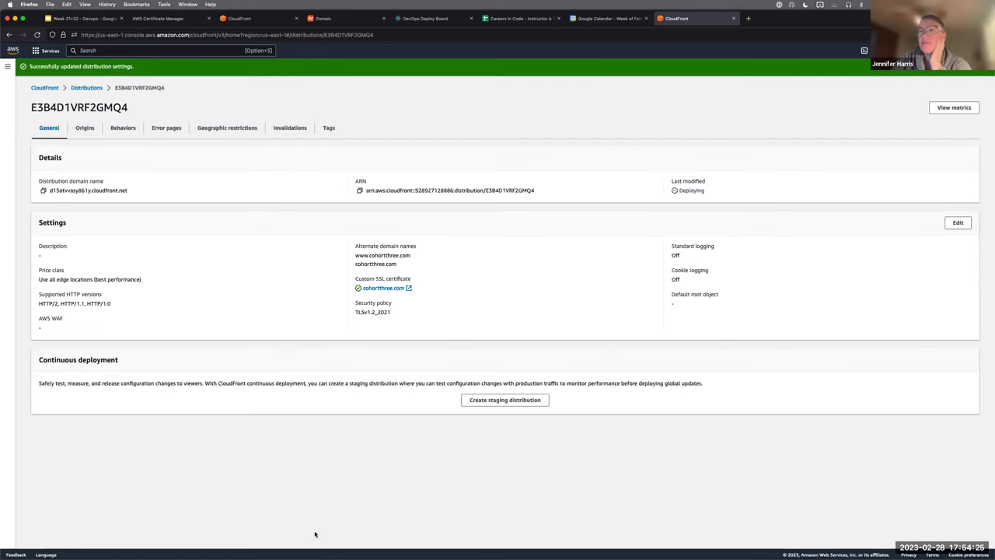
# - Reopen the distribution's settings, review the custom SSL certificate choices, and keep the cohortthree.com ACM certificate selected
pyautogui.click(956, 224)
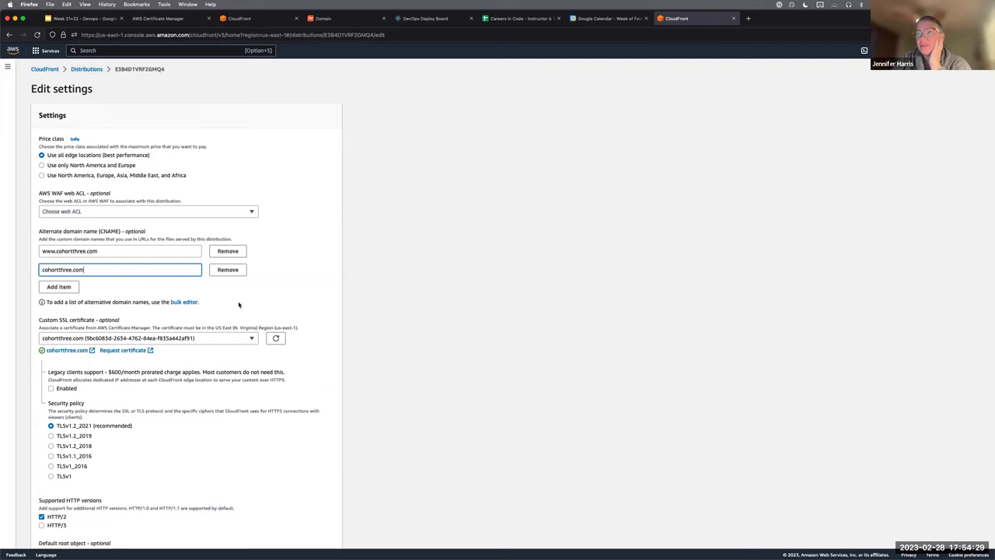
pyautogui.moveTo(37, 321); pyautogui.dragTo(101, 320)
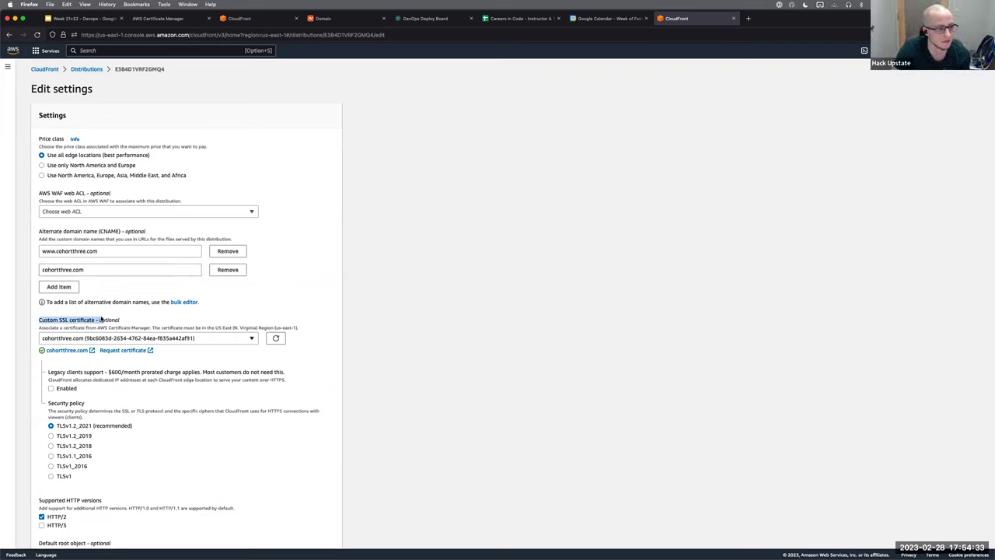
pyautogui.press('super+plus')
pyautogui.press('super+plus')
pyautogui.press('super+plus')
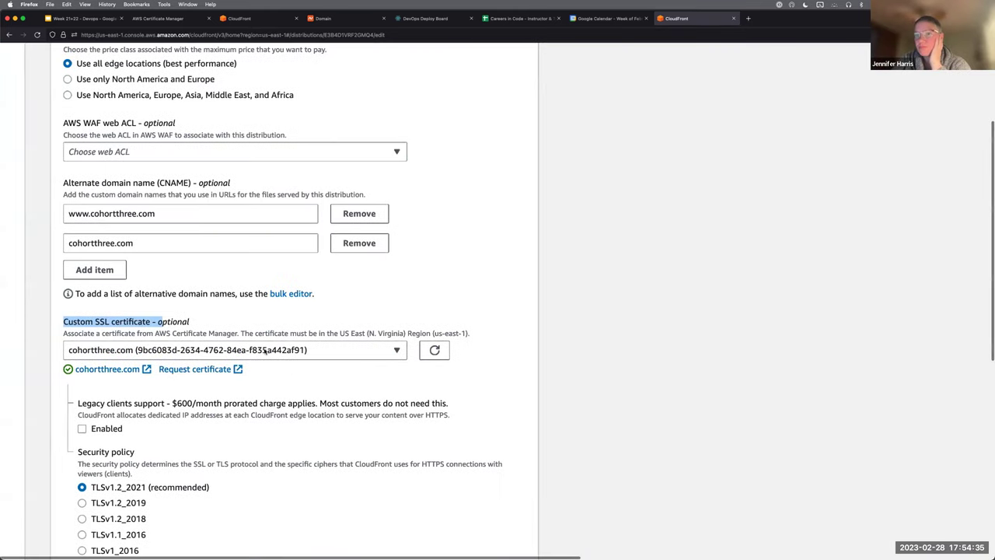
pyautogui.click(394, 349)
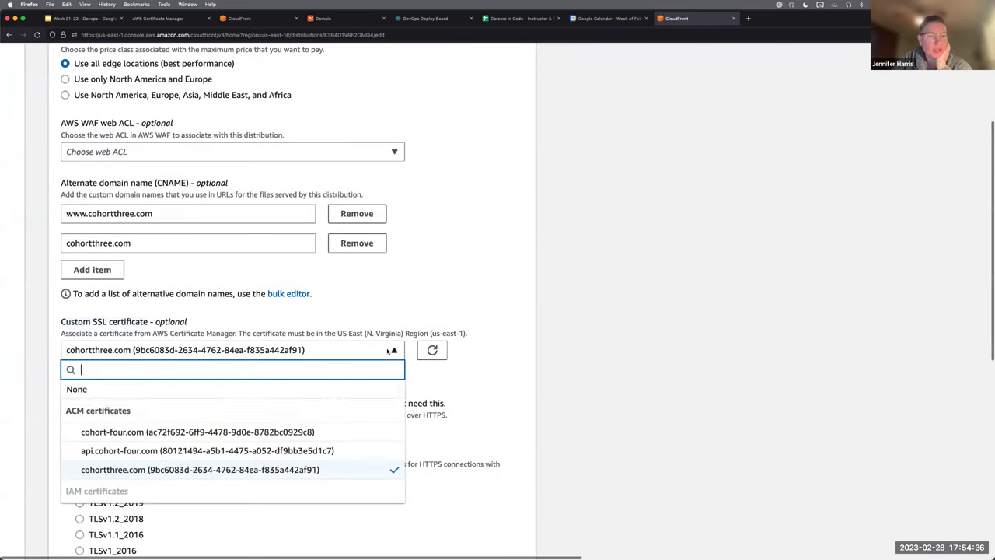
pyautogui.click(156, 468)
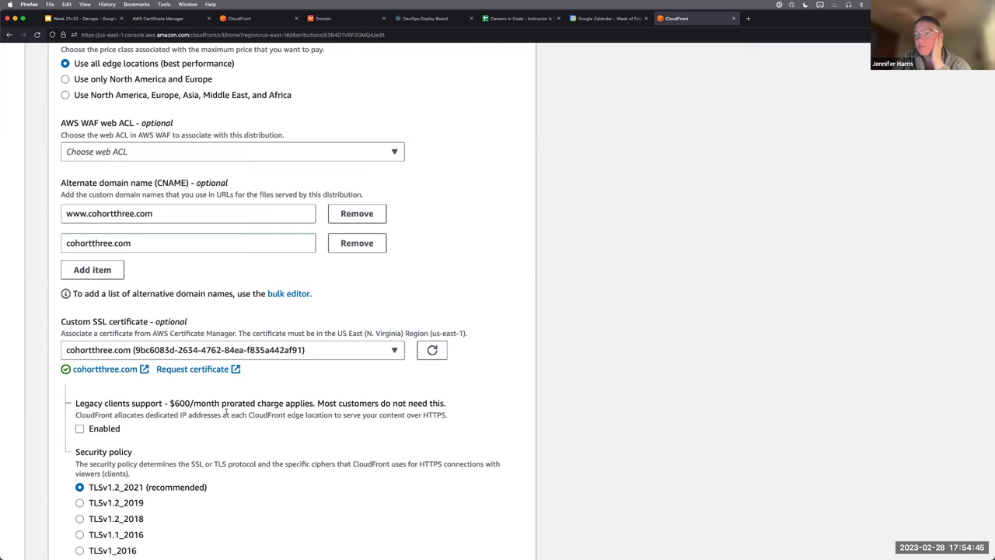
# - Save the distribution's settings again and check its deployment status under Last modified
pyautogui.scroll(-10, 226, 413)
pyautogui.press('super+minus')
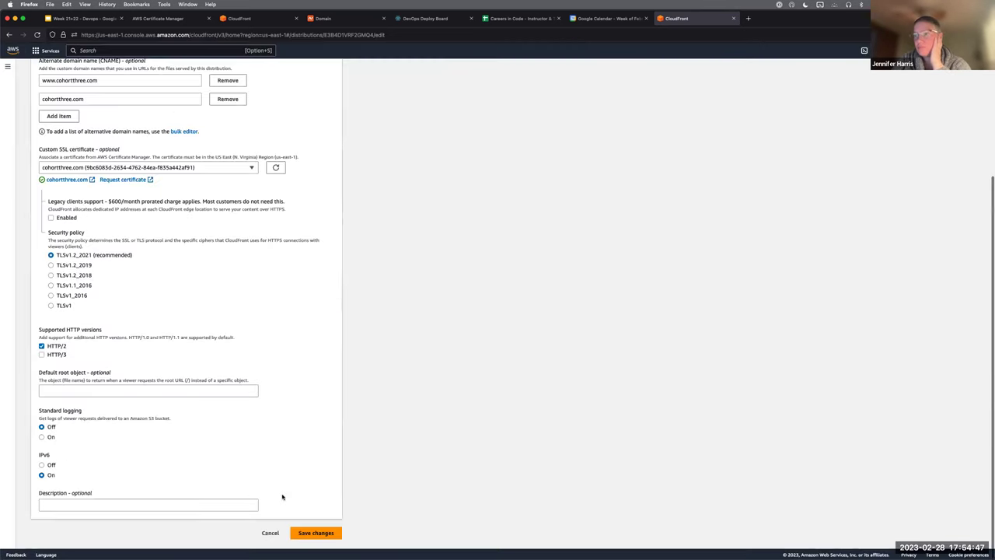
pyautogui.click(323, 534)
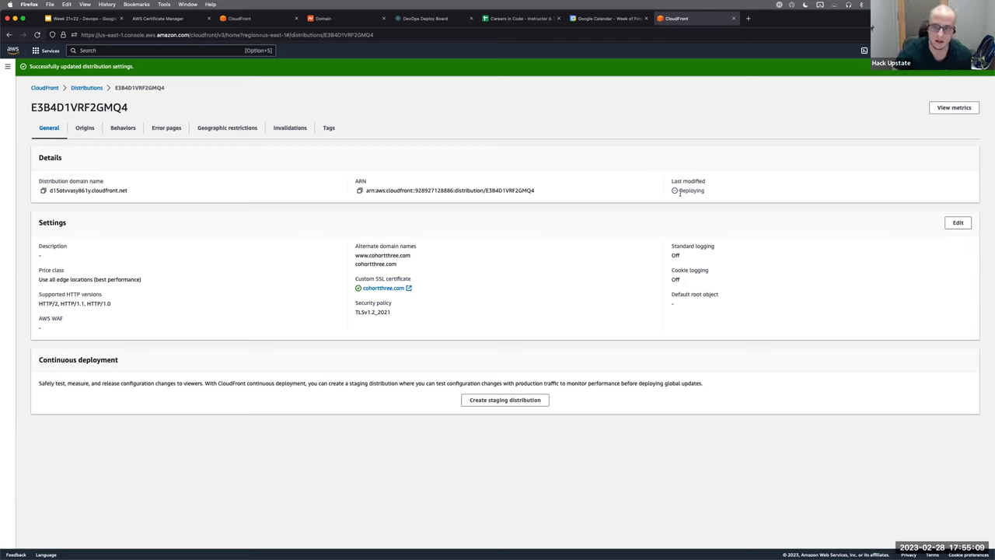
pyautogui.moveTo(679, 192); pyautogui.dragTo(718, 193)
pyautogui.click(694, 193)
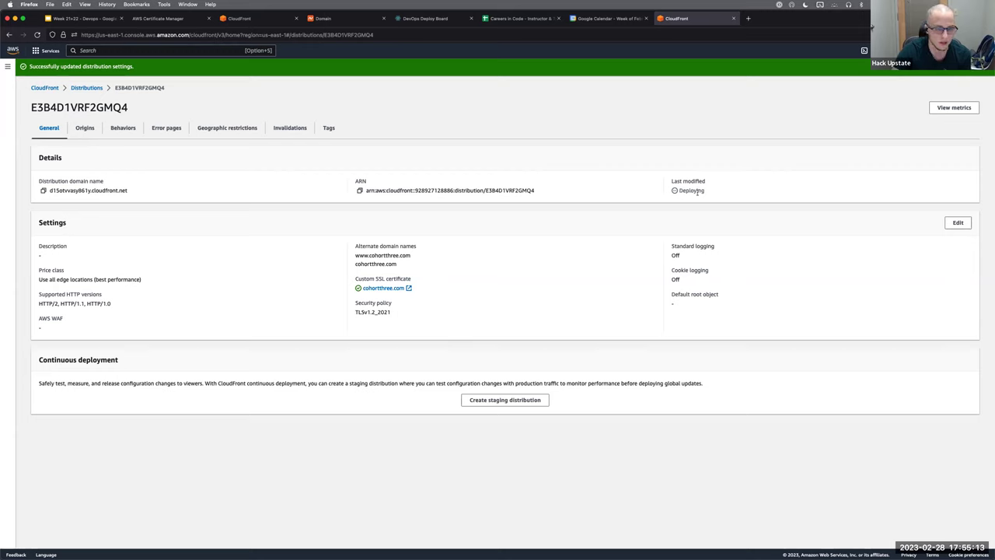
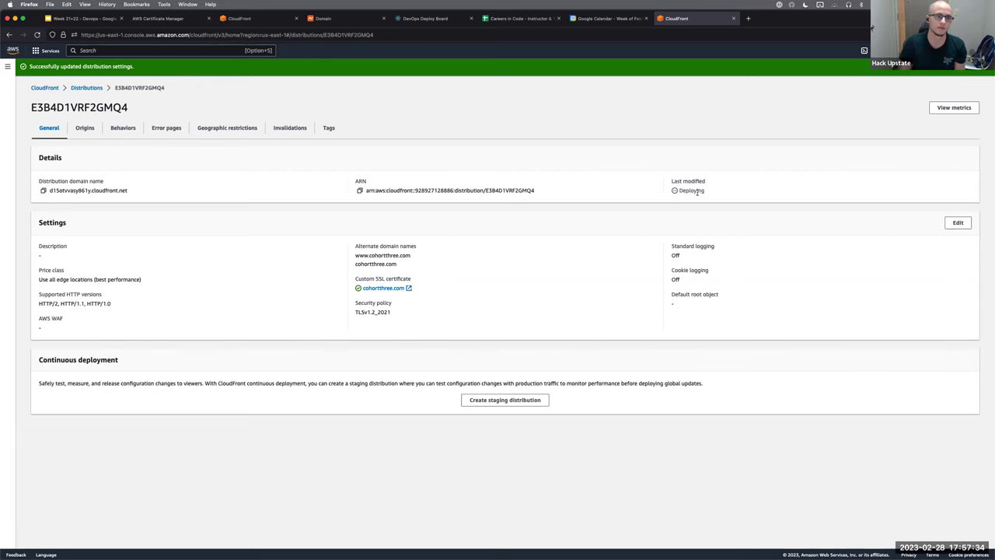
# - Copy the distribution domain name and open it in a new browser tab to test the site
pyautogui.press('super+equal')
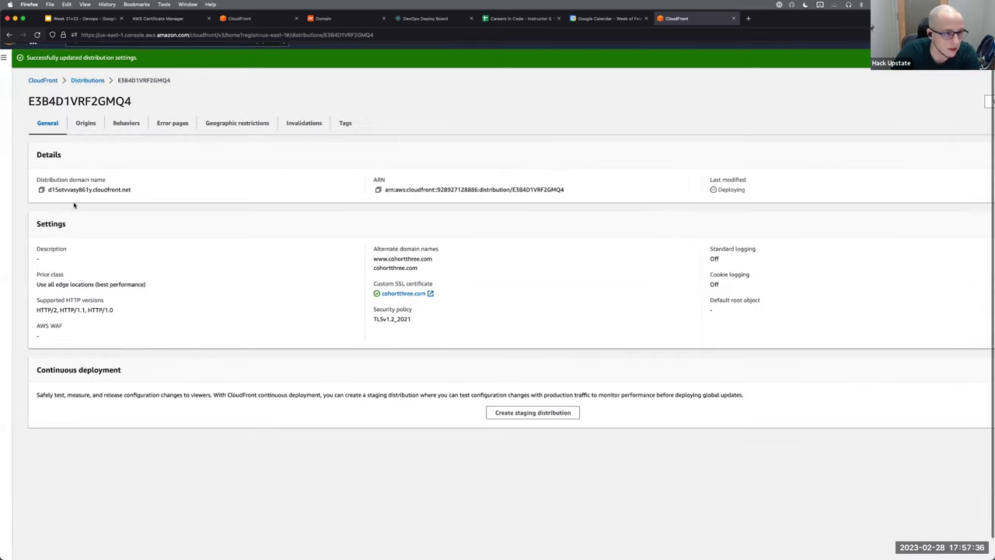
pyautogui.keyDown('ctrl'); pyautogui.scroll(5, 74, 205); pyautogui.keyUp('ctrl')
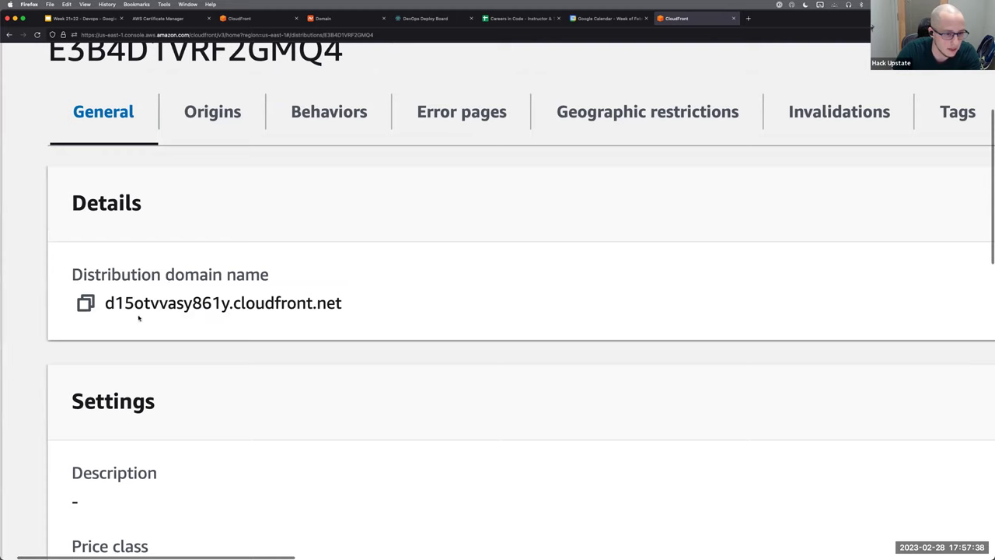
pyautogui.doubleClick(121, 302)
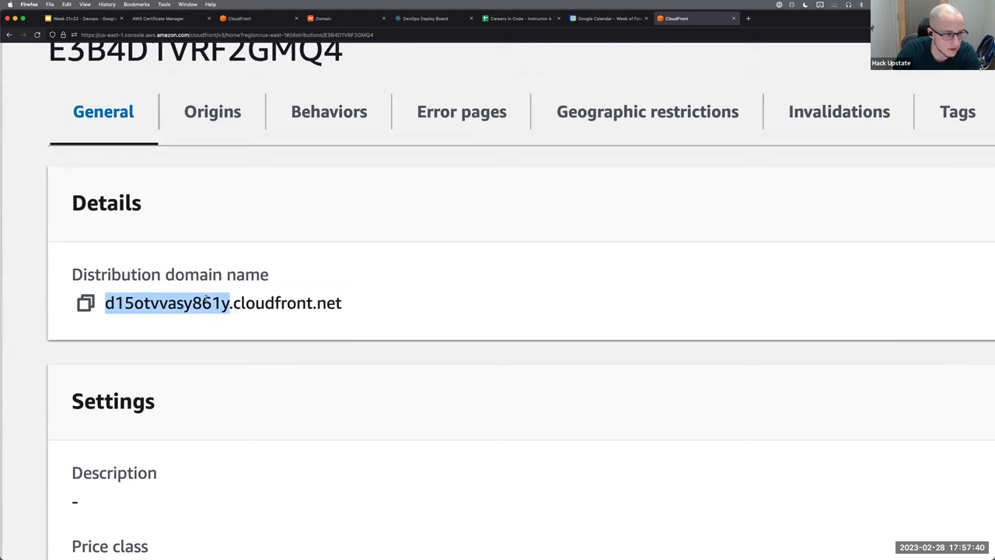
pyautogui.moveTo(120, 302); pyautogui.dragTo(413, 266)
pyautogui.press('super+c')
pyautogui.press('super+t')
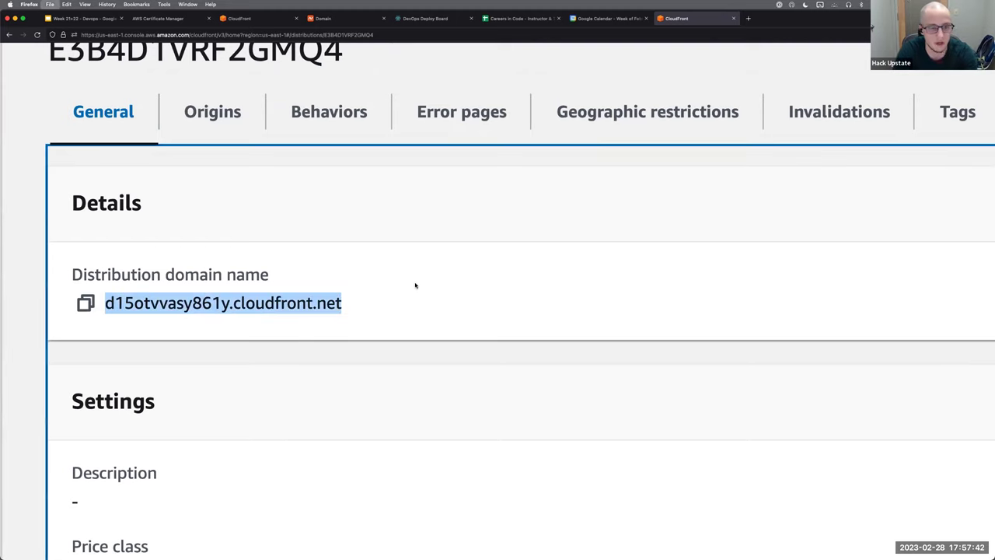
pyautogui.press('super+v')
pyautogui.press('Return')
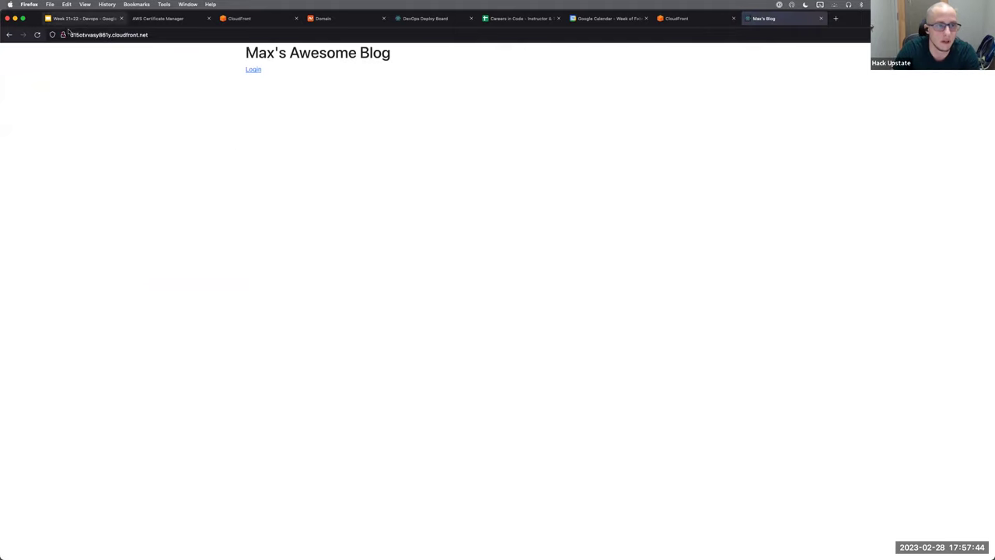
# - Return to the CloudFront distribution's details and point out the distribution domain name
pyautogui.click(694, 19)
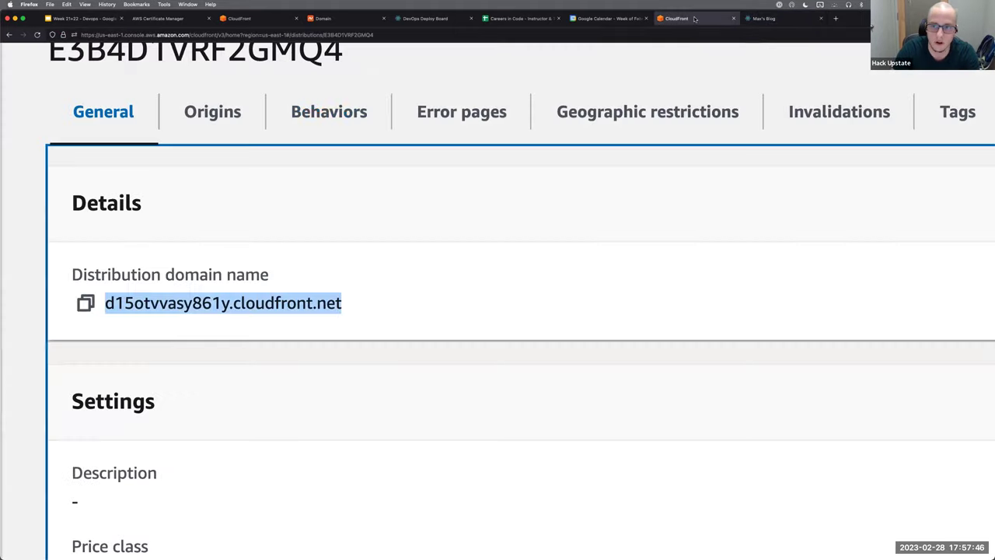
pyautogui.rightClick(147, 264)
pyautogui.click(113, 324)
pyautogui.click(137, 310)
pyautogui.rightClick(137, 310)
pyautogui.click(36, 347)
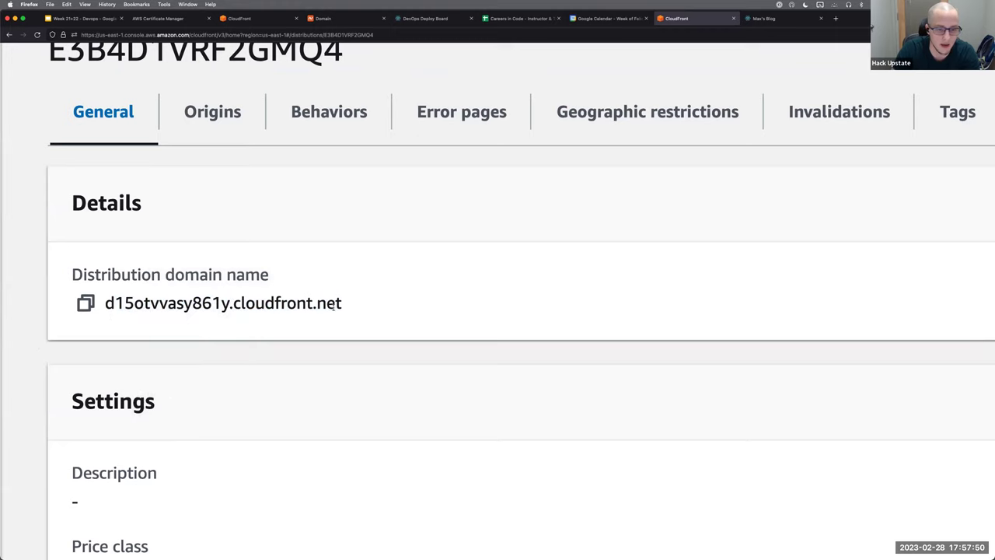
pyautogui.moveTo(347, 303); pyautogui.dragTo(104, 303)
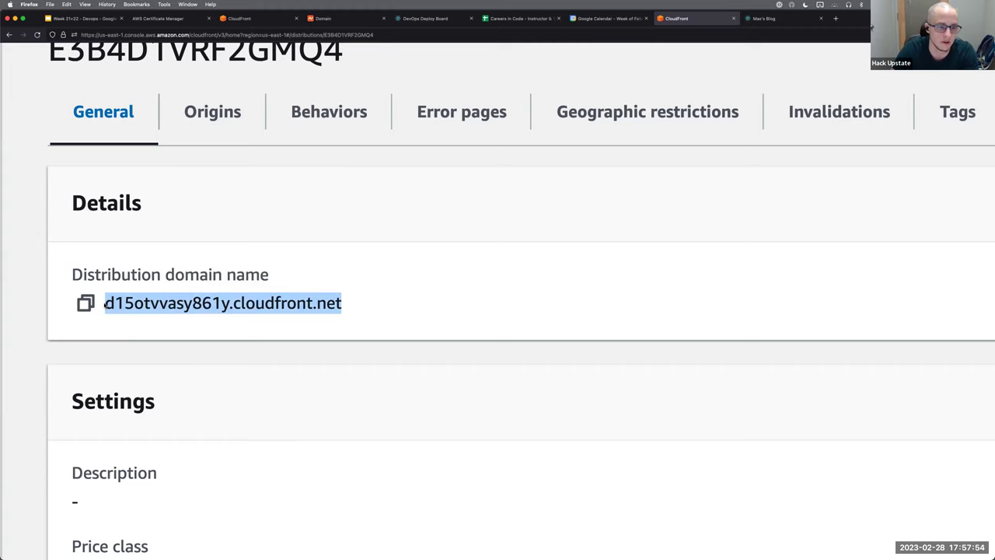
pyautogui.press('super+minus')
pyautogui.press('super+minus')
pyautogui.press('super+minus')
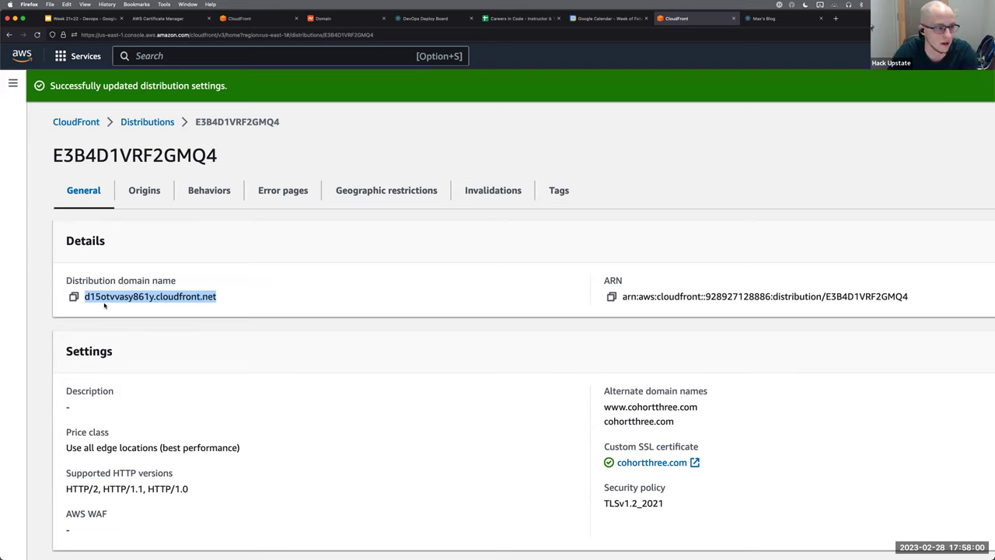
pyautogui.click(104, 306)
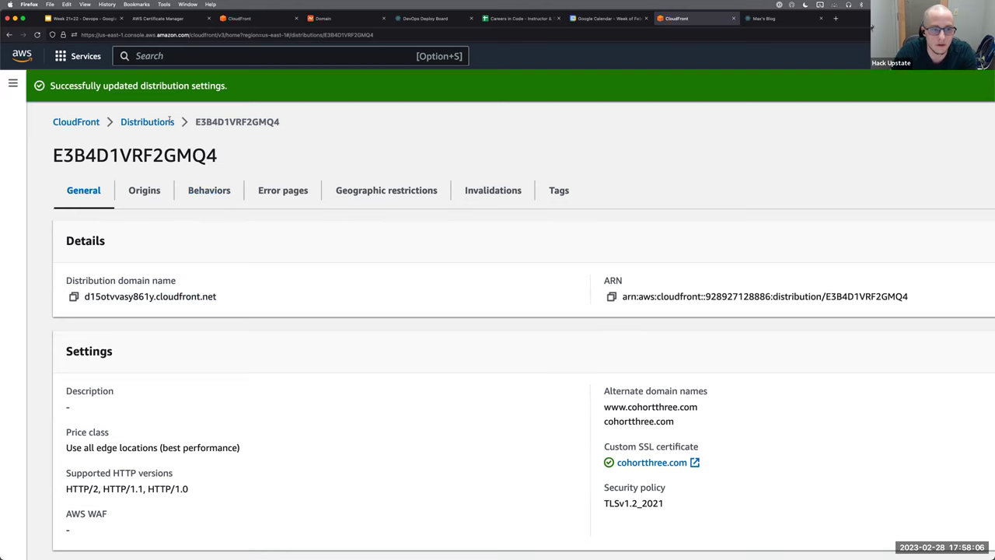
# - Copy the distribution domain name d15otvvasy861y.cloudfront.net from the distribution's details
pyautogui.press('super+minus')
pyautogui.press('super+minus')
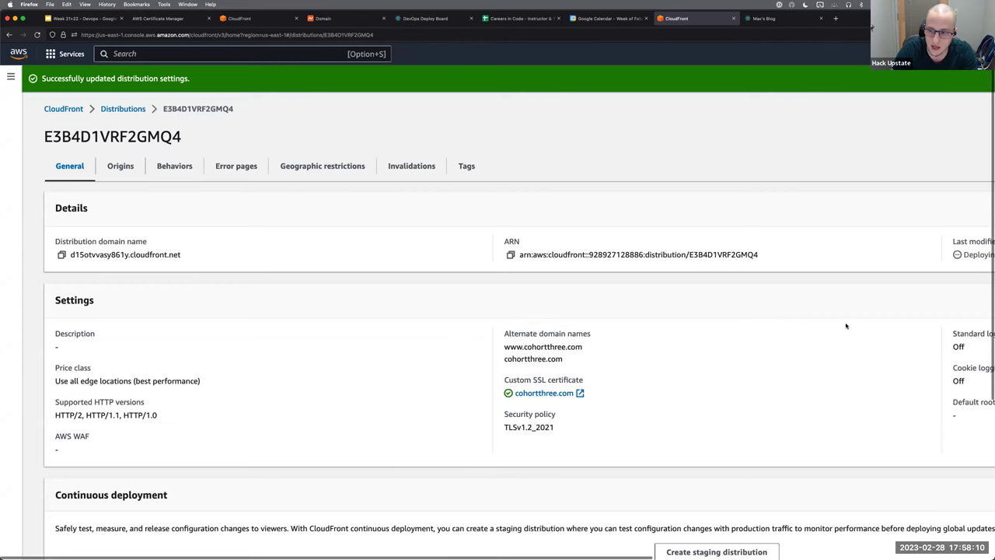
pyautogui.press('super+minus')
pyautogui.rightClick(501, 241)
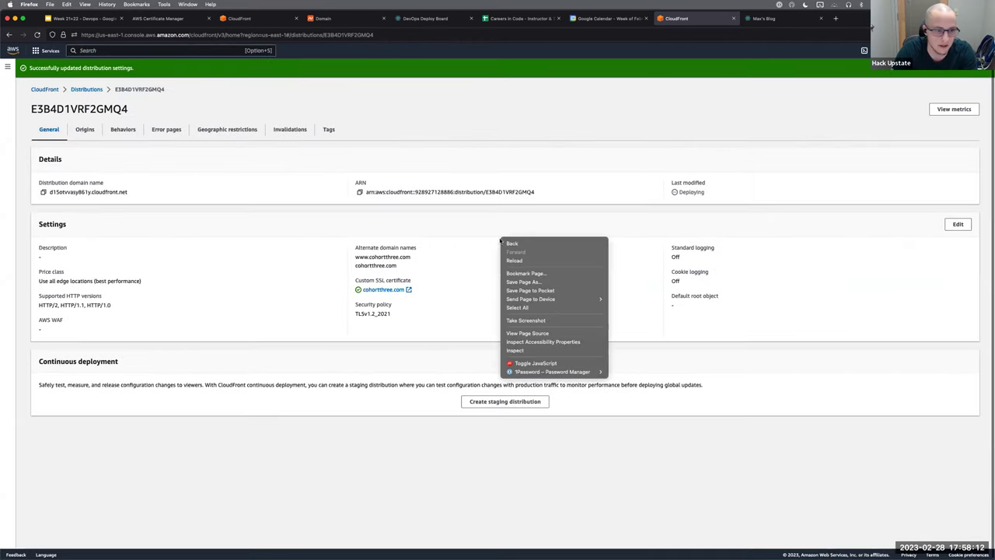
pyautogui.press('Escape')
pyautogui.scroll(10, 217, 175)
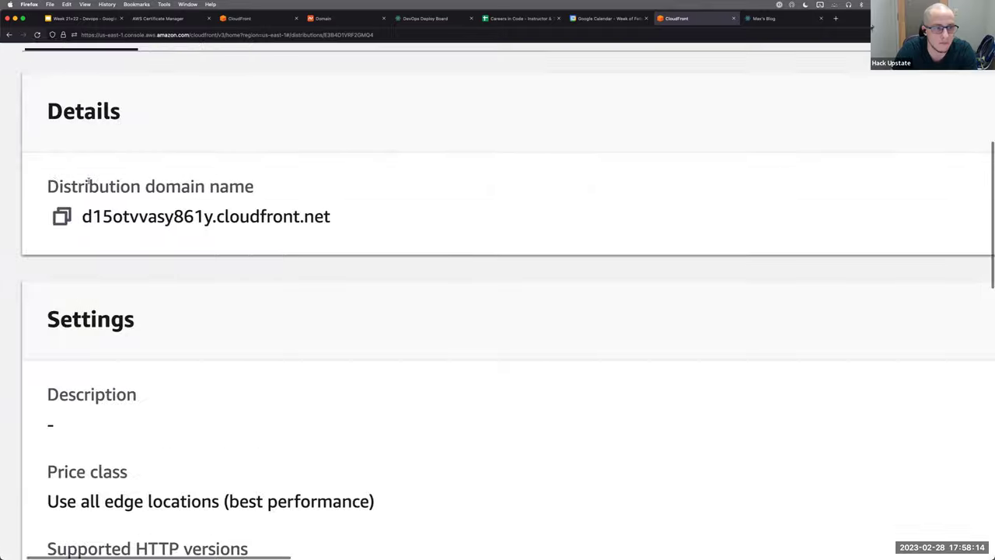
pyautogui.scroll(2, 204, 189)
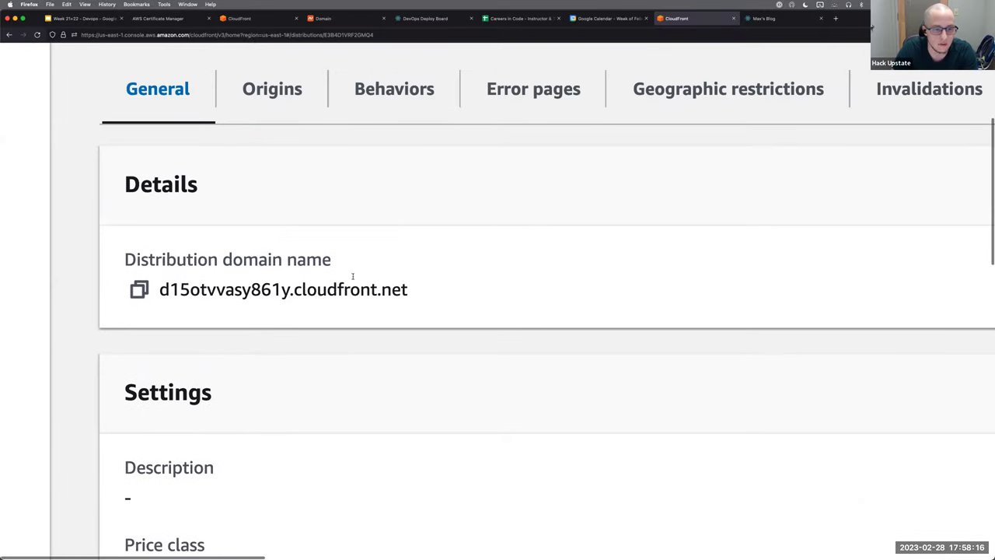
pyautogui.tripleClick(155, 258)
pyautogui.click(417, 297)
pyautogui.moveTo(410, 289); pyautogui.dragTo(159, 290)
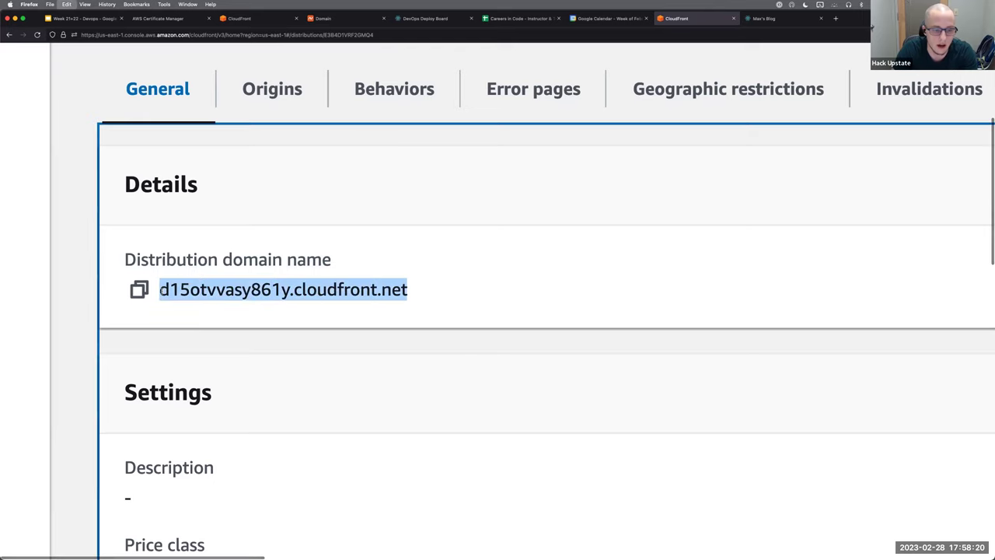
pyautogui.press('super+c')
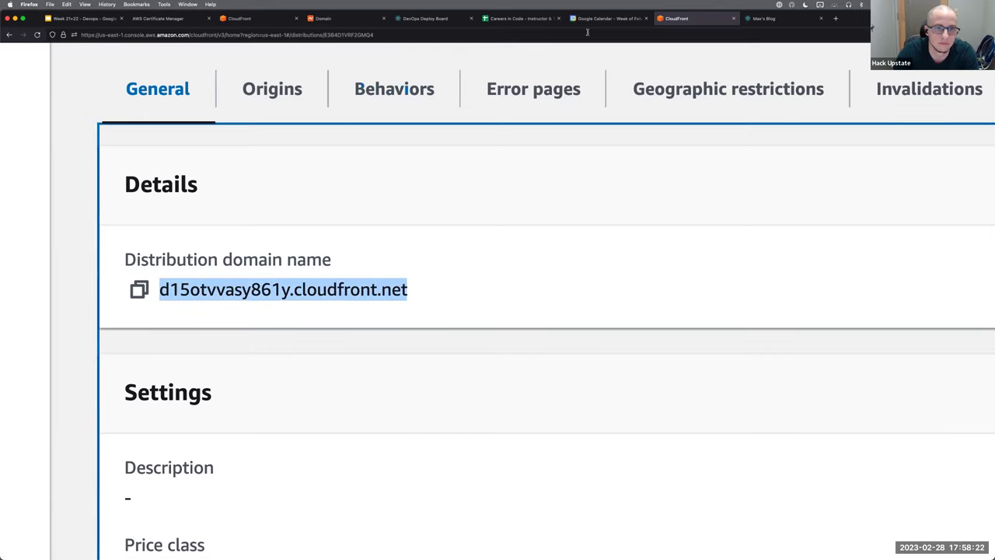
# - Switch to Namecheap and open the advanced DNS settings of cohortthree.com from the domain list
pyautogui.click(342, 18)
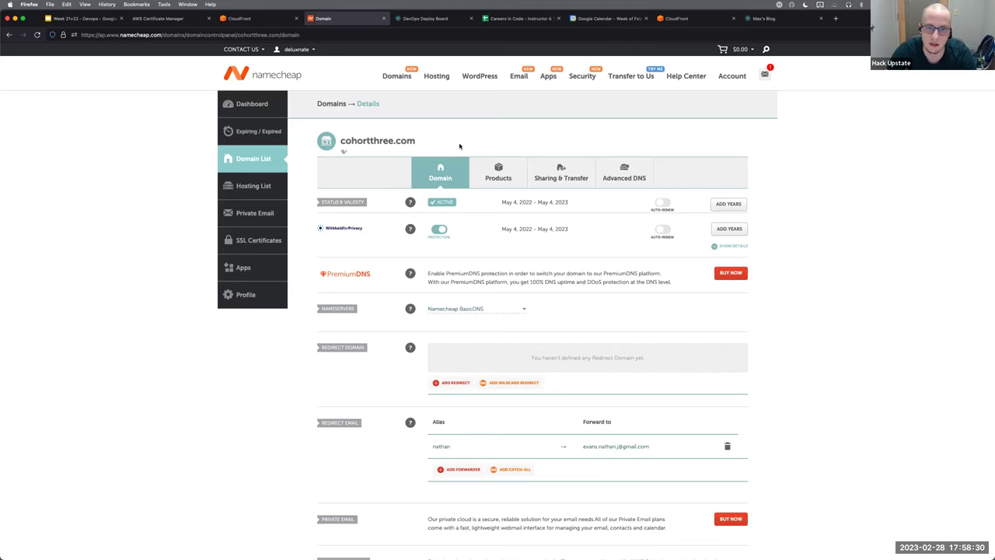
pyautogui.click(253, 165)
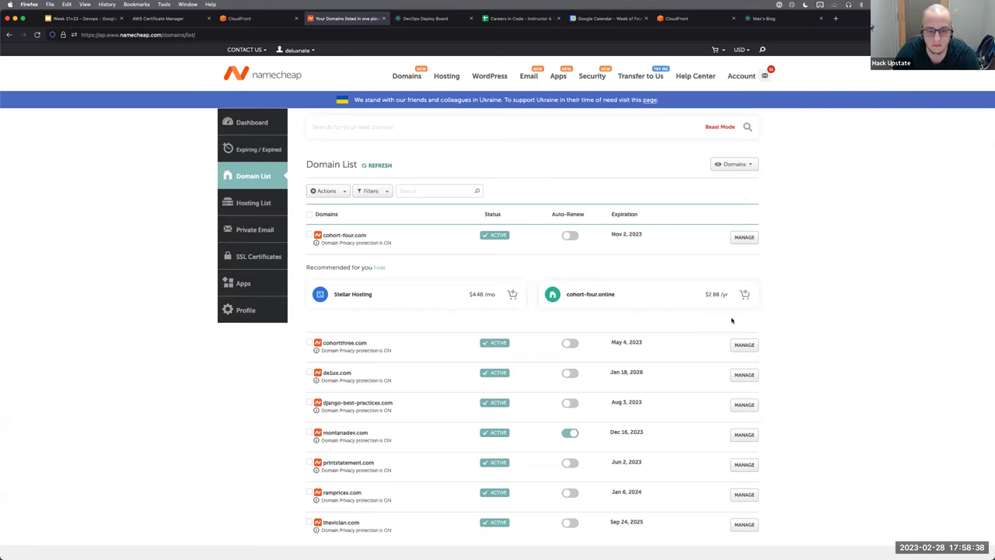
pyautogui.click(743, 344)
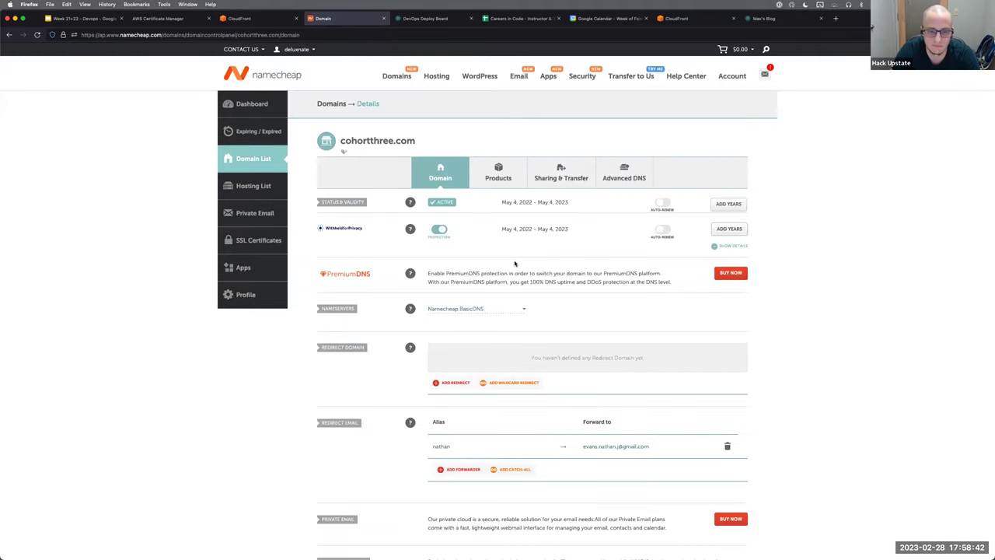
pyautogui.click(638, 167)
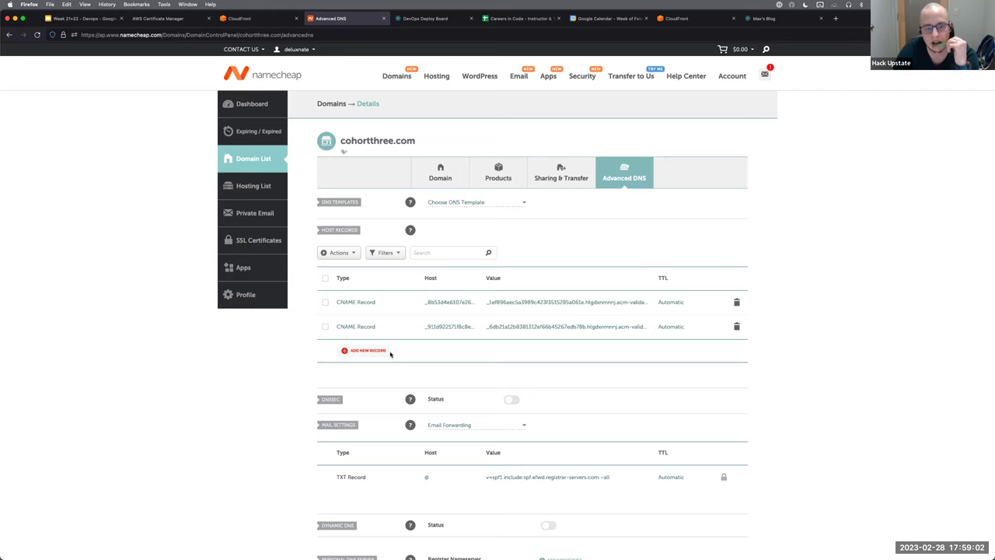
# - Fill in a new CNAME host record with host @ and the value d15otvvasy861y.cloudfront.net
pyautogui.click(367, 351)
pyautogui.scroll(-3, 384, 354)
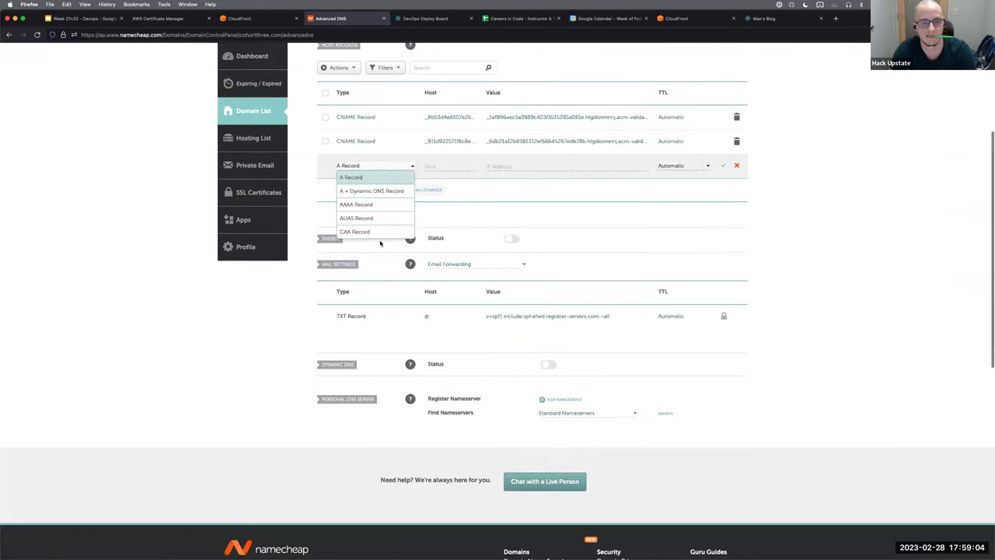
pyautogui.scroll(-1, 373, 217)
pyautogui.click(373, 218)
pyautogui.click(439, 167)
pyautogui.write('@')
pyautogui.click(498, 167)
pyautogui.press('super+v')
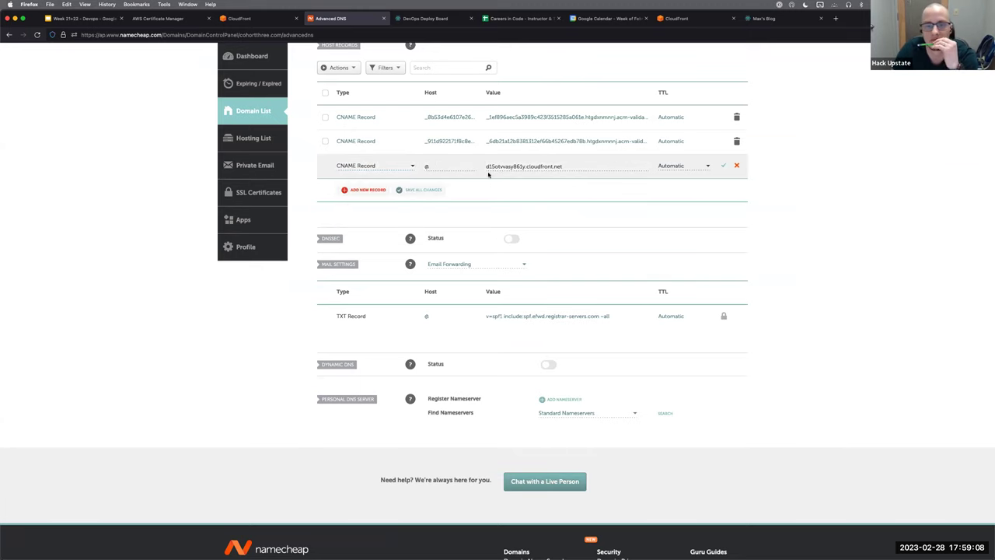
pyautogui.scroll(1, 475, 174)
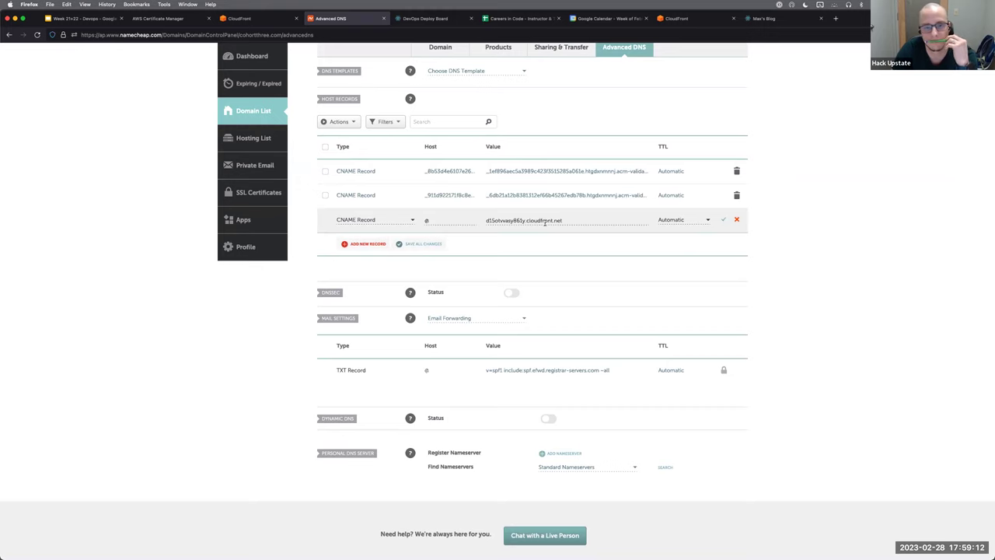
pyautogui.scroll(1, 460, 220)
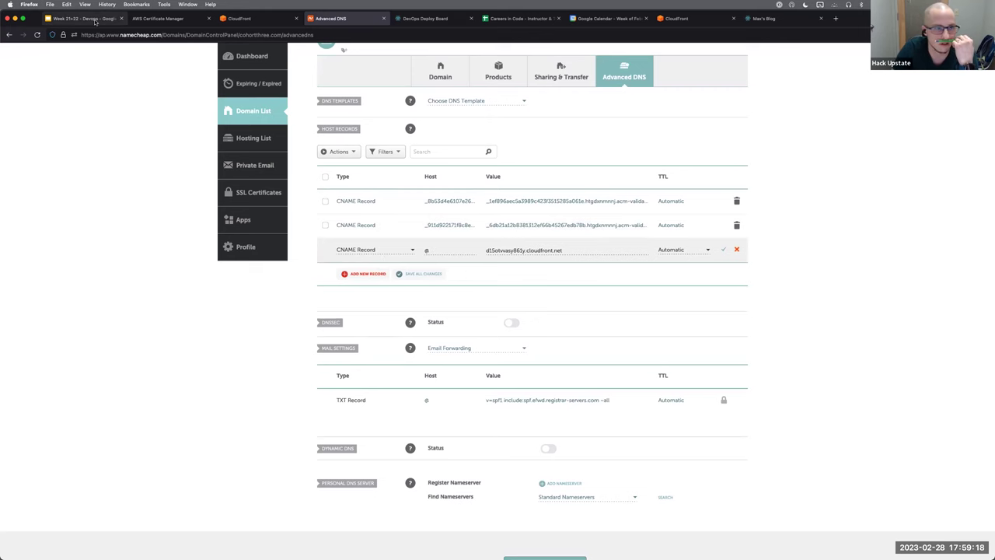
# - Review the Devops slide on linking the Namecheap domain to CloudFront, check the distribution domain name, and return to Namecheap's advanced DNS settings
pyautogui.click(97, 19)
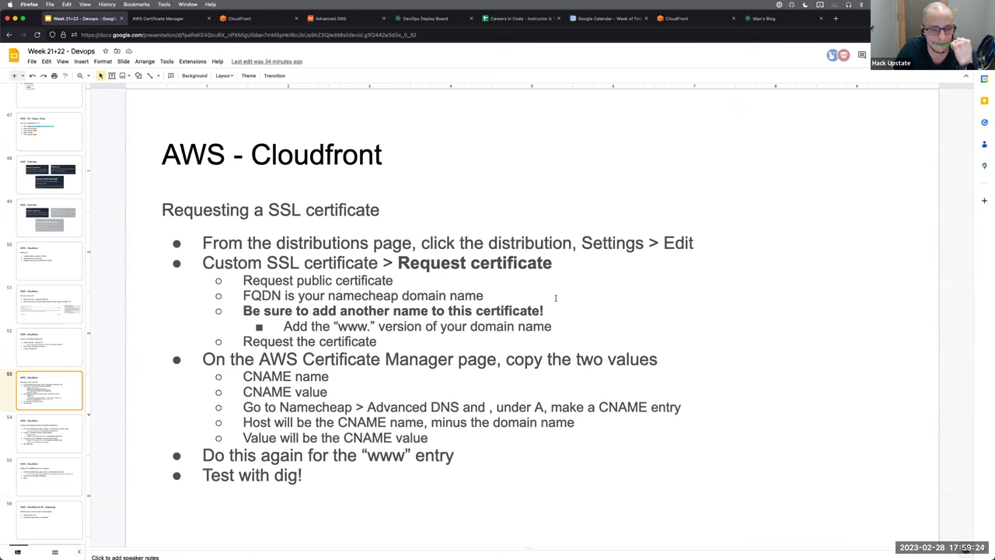
pyautogui.click(45, 427)
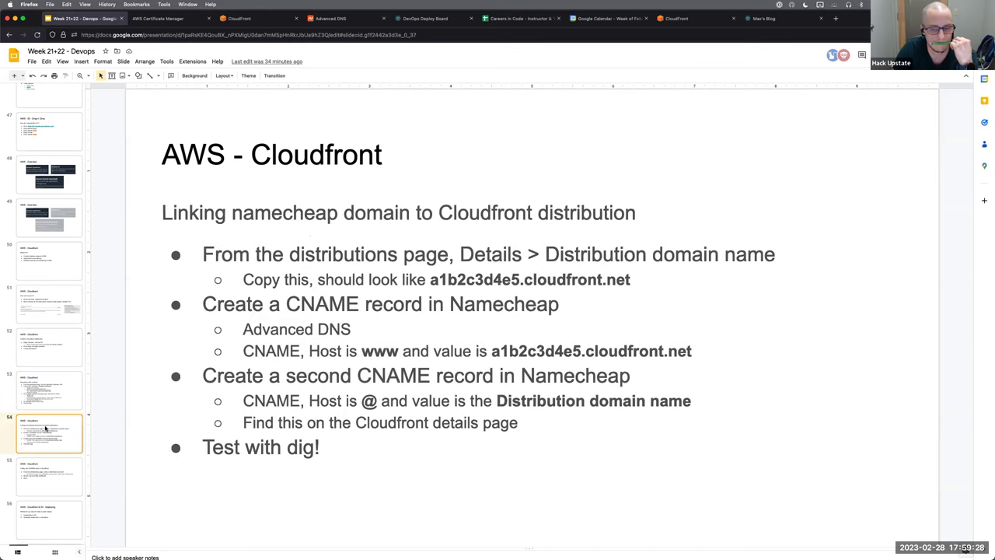
pyautogui.click(677, 18)
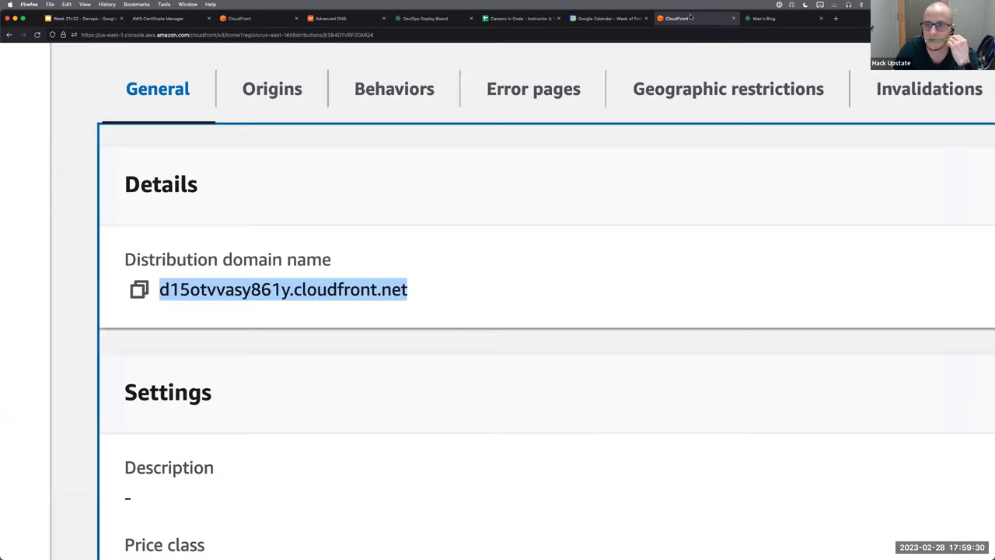
pyautogui.click(313, 18)
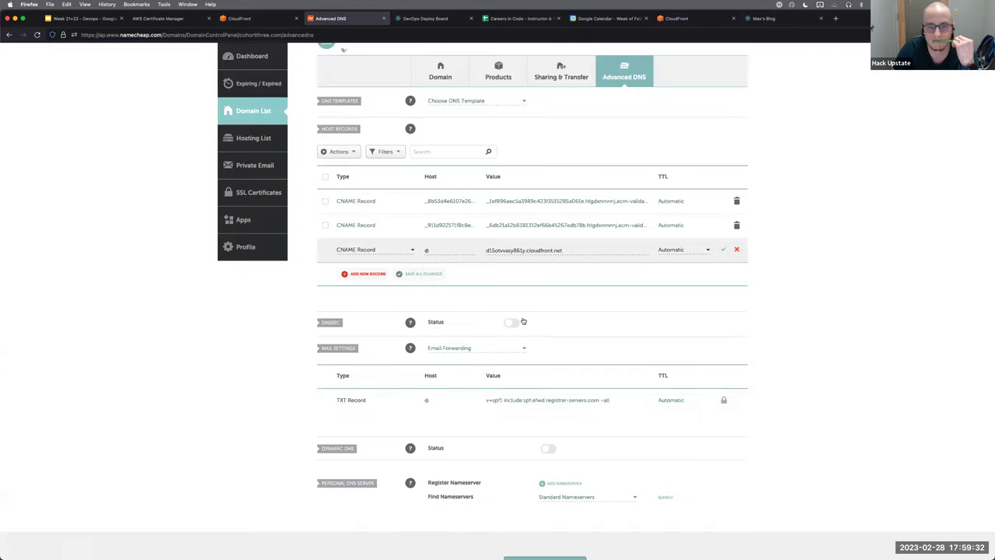
# - Check the host and value of the new CNAME record for cohortthree.com, then save the record
pyautogui.scroll(2, 416, 268)
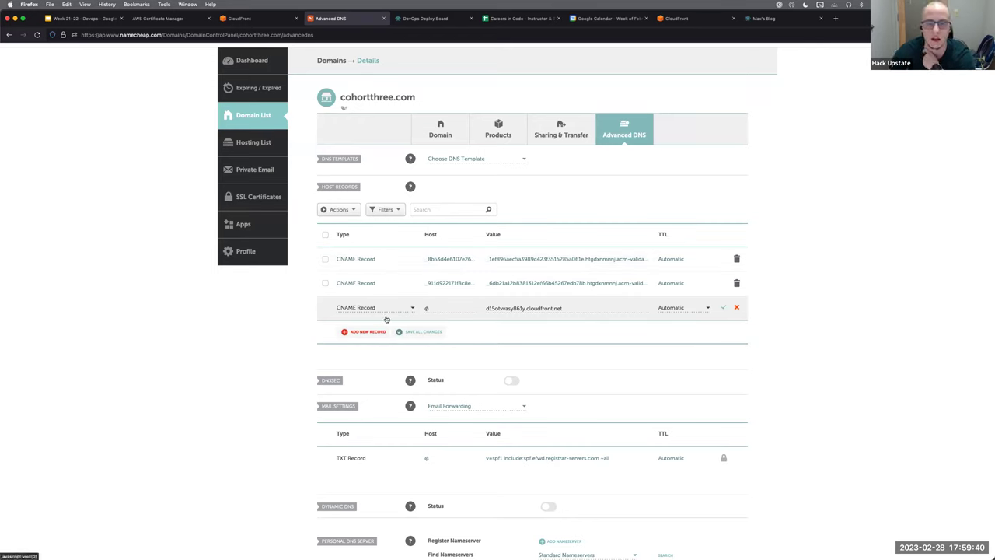
pyautogui.press('super+plus')
pyautogui.press('super+plus')
pyautogui.press('super+plus')
pyautogui.press('super+plus')
pyautogui.rightClick(431, 305)
pyautogui.press('Escape')
pyautogui.click(428, 311)
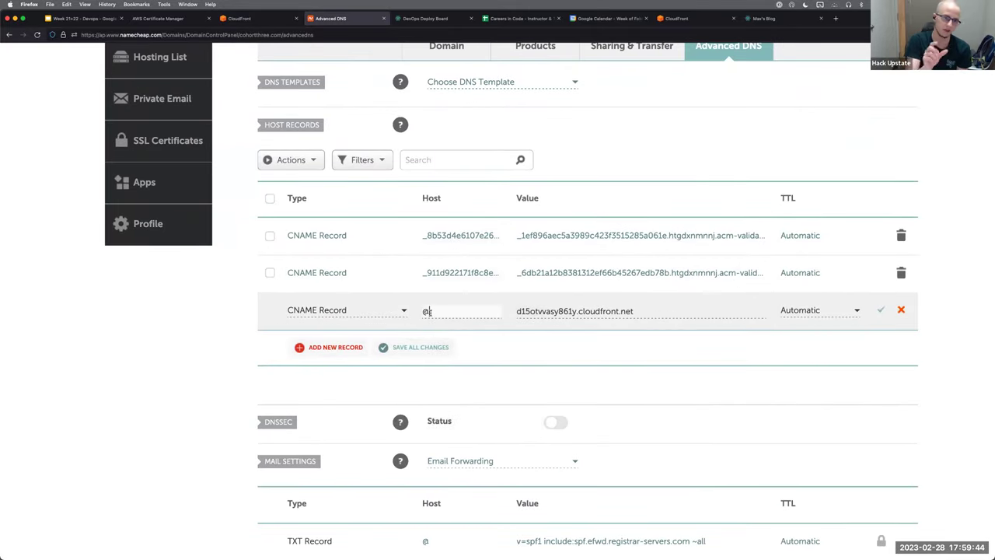
pyautogui.click(593, 311)
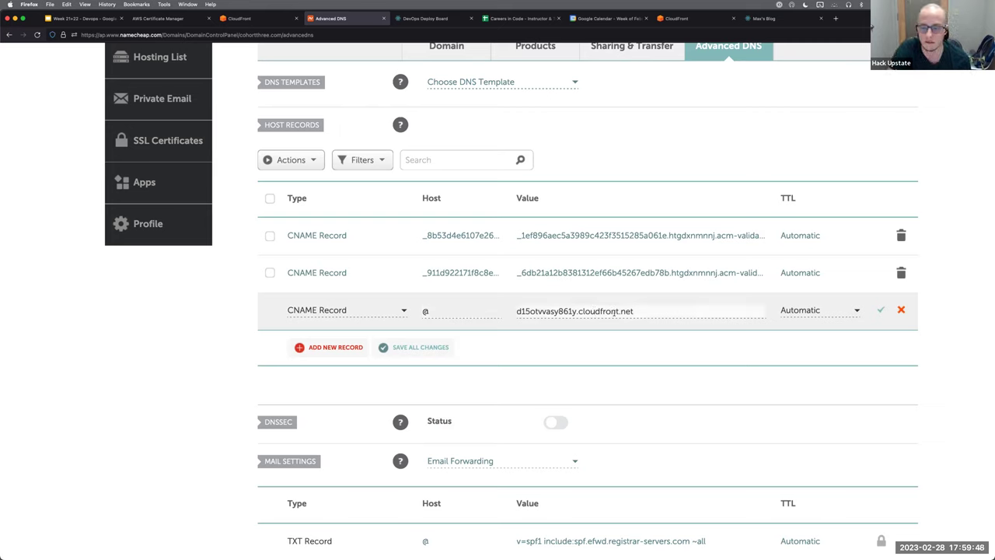
pyautogui.click(881, 310)
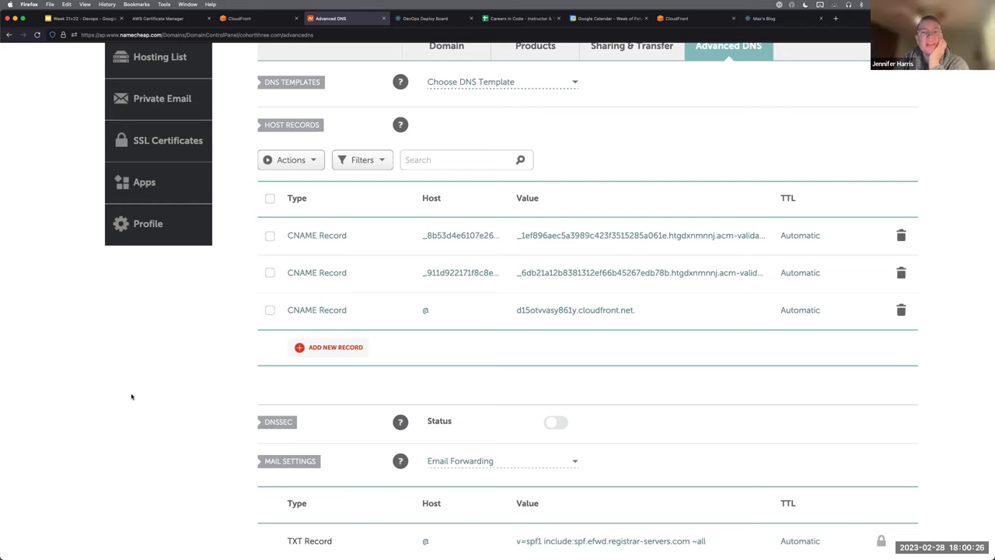
# - Open the saved @ CNAME record for editing and highlight its CloudFront value
pyautogui.click(601, 311)
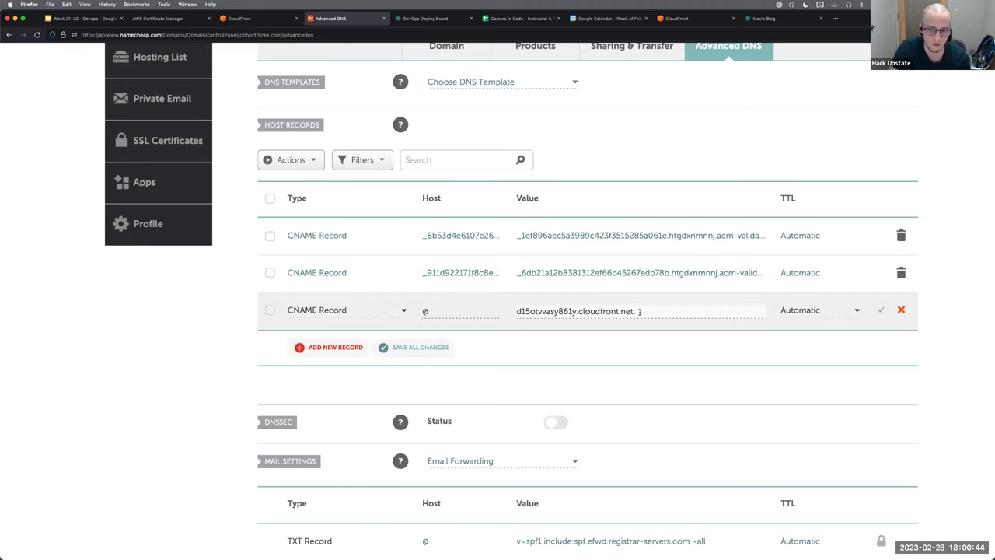
pyautogui.moveTo(636, 311); pyautogui.dragTo(507, 314)
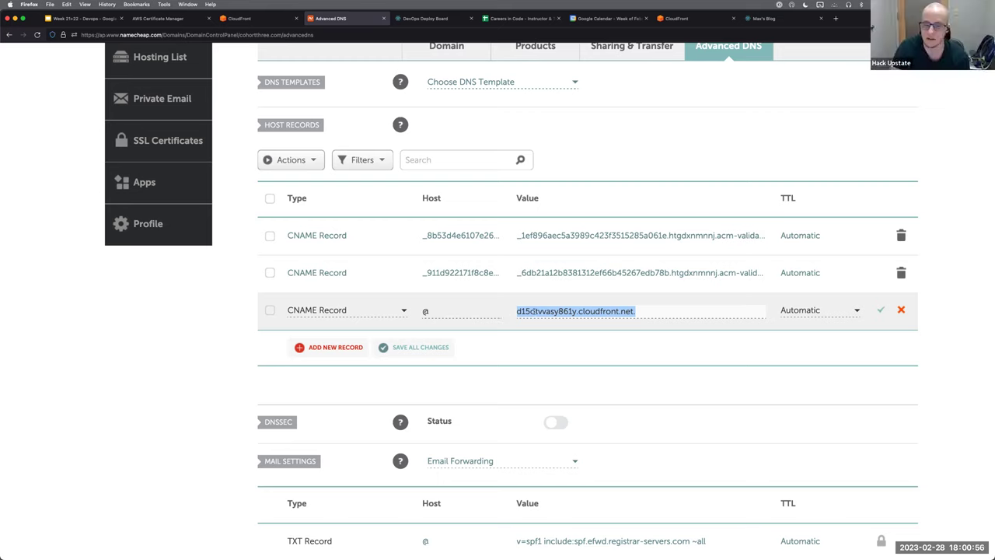
pyautogui.click(566, 307)
pyautogui.moveTo(649, 310); pyautogui.dragTo(521, 311)
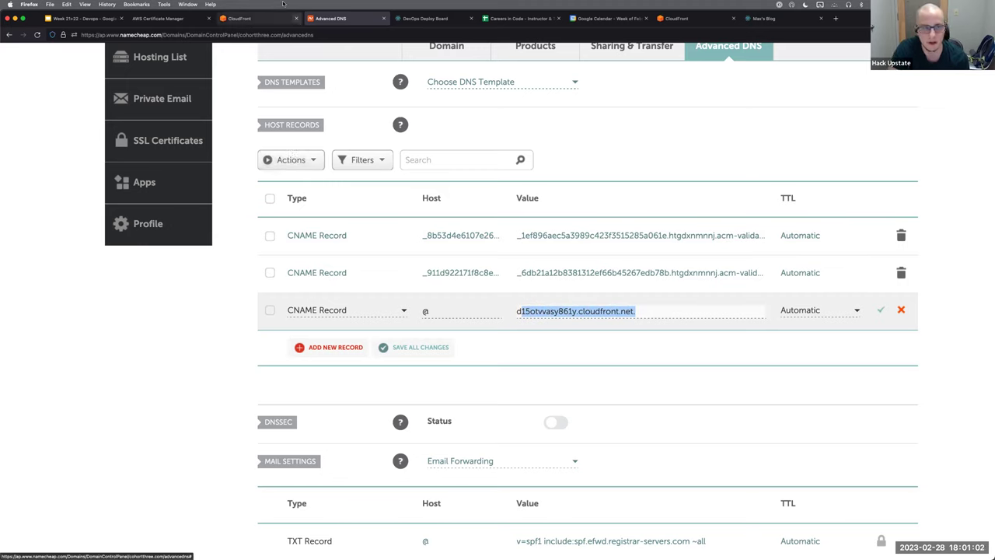
# - Switch to CloudFront, open distribution E3B4D1VRF2GMQ4 and highlight its distribution domain name
pyautogui.click(259, 20)
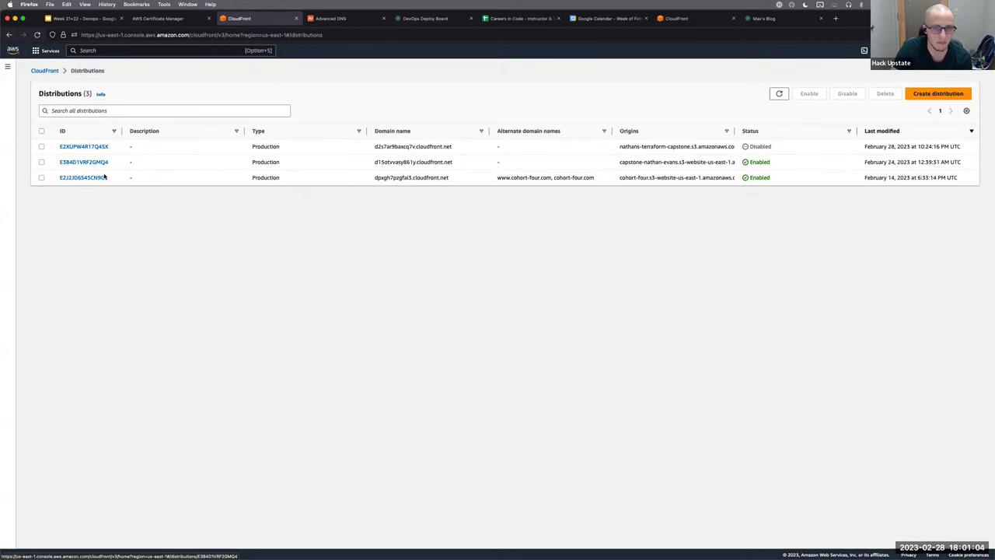
pyautogui.click(64, 162)
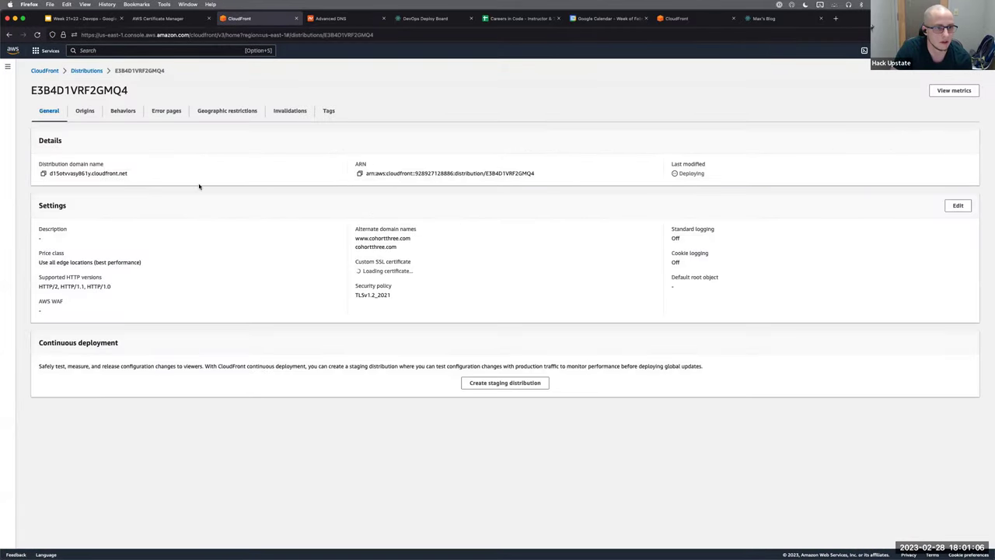
pyautogui.scroll(5, 114, 177)
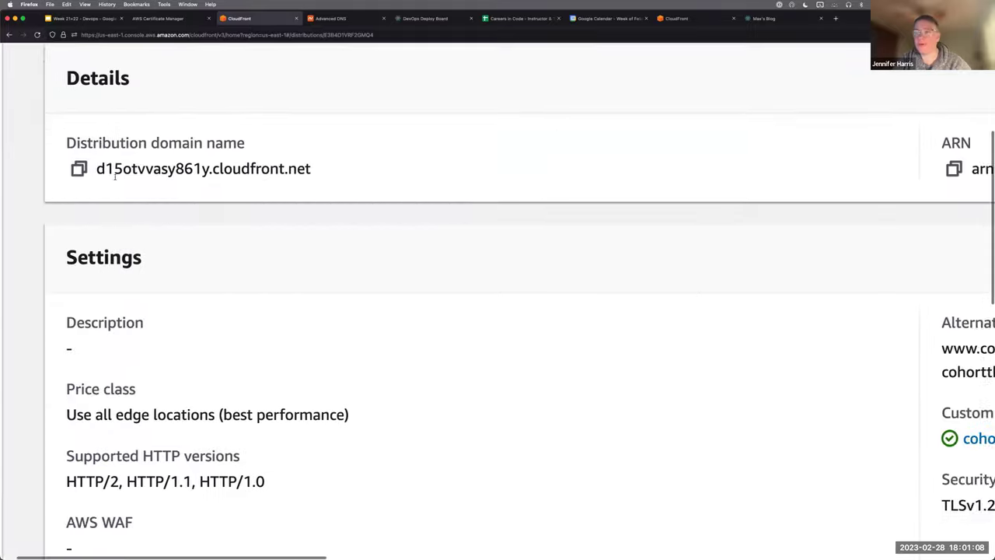
pyautogui.doubleClick(167, 256)
pyautogui.keyDown('shift'); pyautogui.click(321, 246); pyautogui.keyUp('shift')
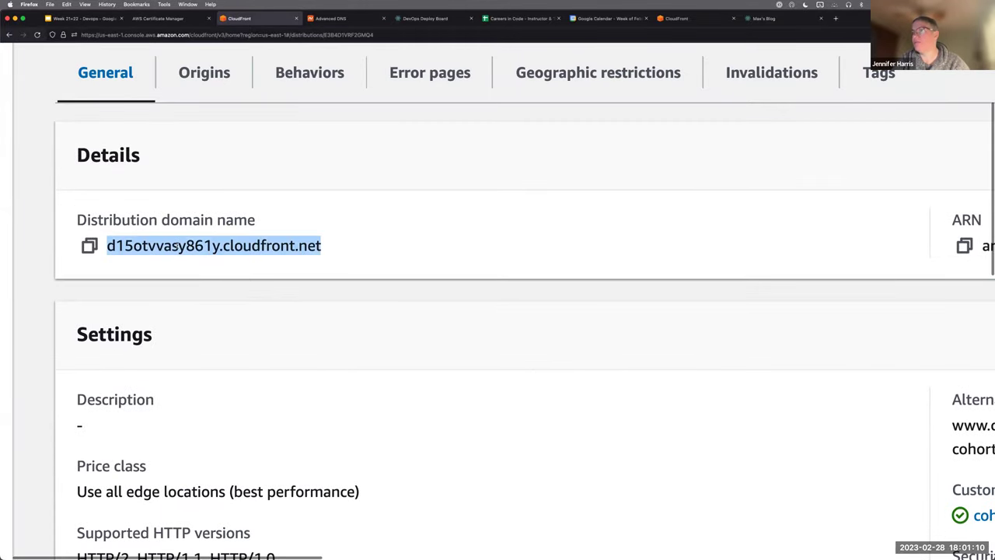
# - Return to Namecheap's advanced DNS settings and highlight the host of the CloudFront CNAME record
pyautogui.click(343, 18)
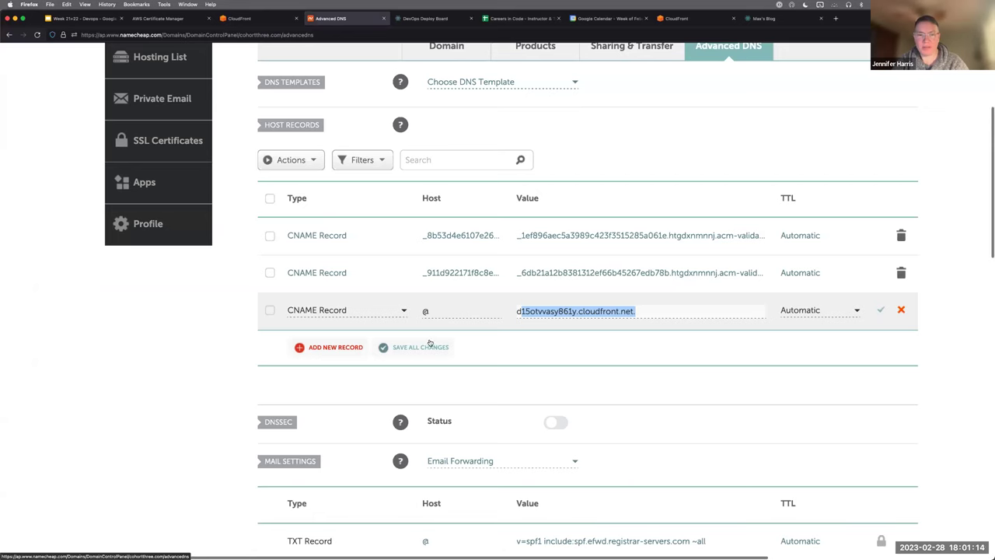
pyautogui.click(434, 312)
pyautogui.press('super+a')
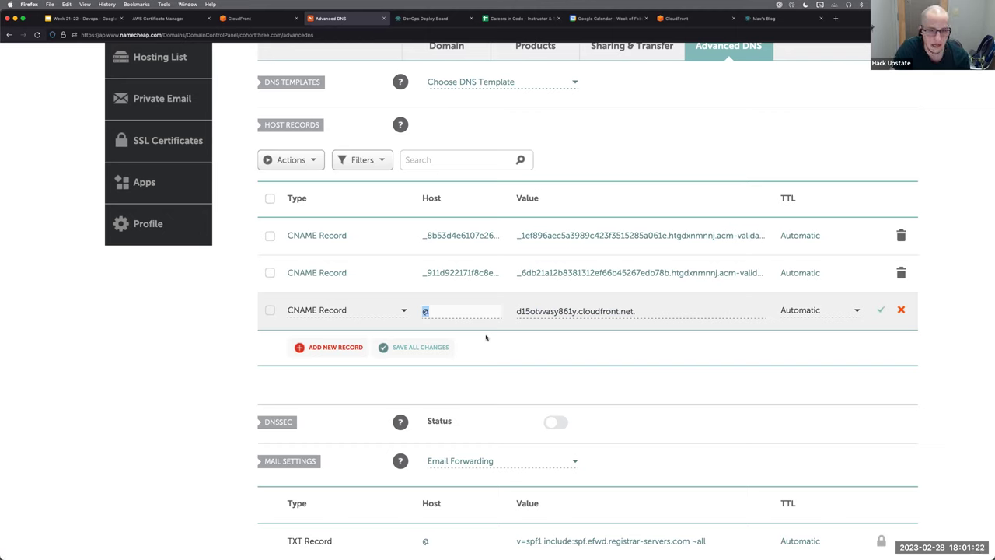
pyautogui.click(456, 312)
pyautogui.doubleClick(432, 311)
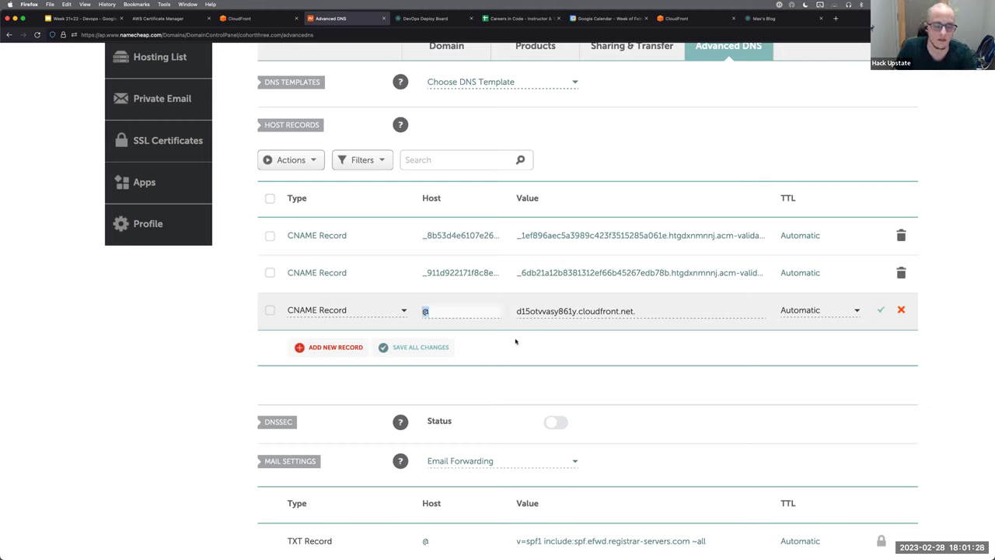
# - Try cohortthree as the CloudFront CNAME record's host, and set the host back to @
pyautogui.write('co')
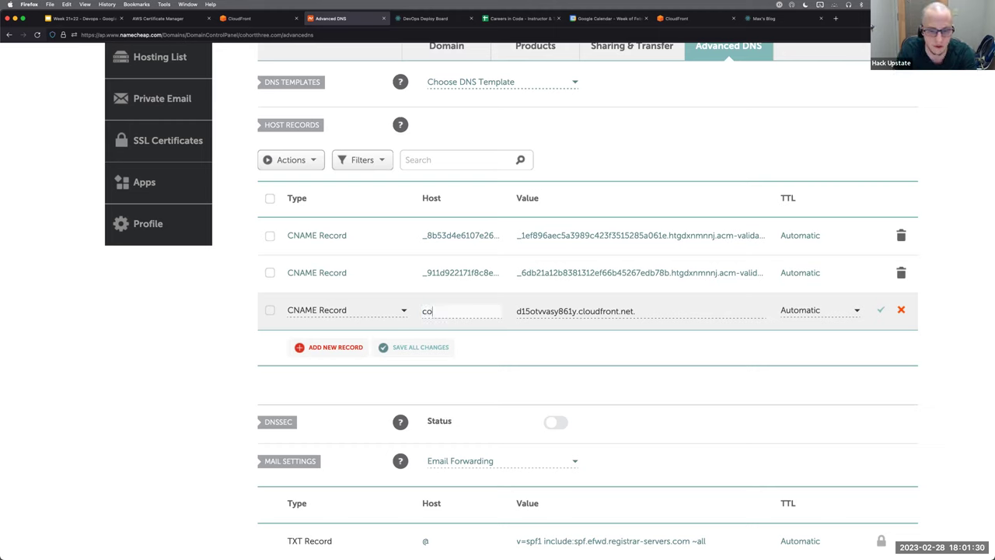
pyautogui.write('hortthree.com')
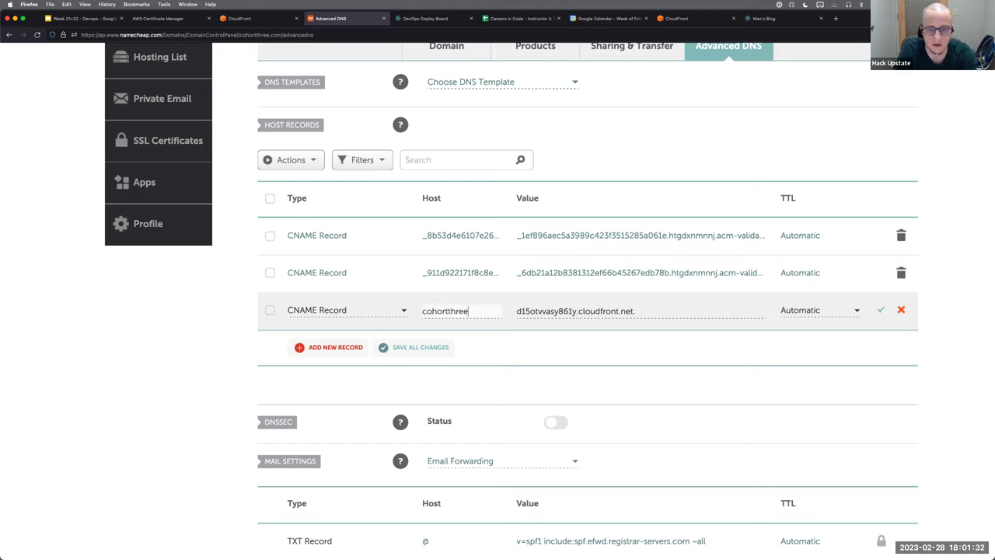
pyautogui.press('super+a')
pyautogui.press('BackSpace')
pyautogui.write('a')
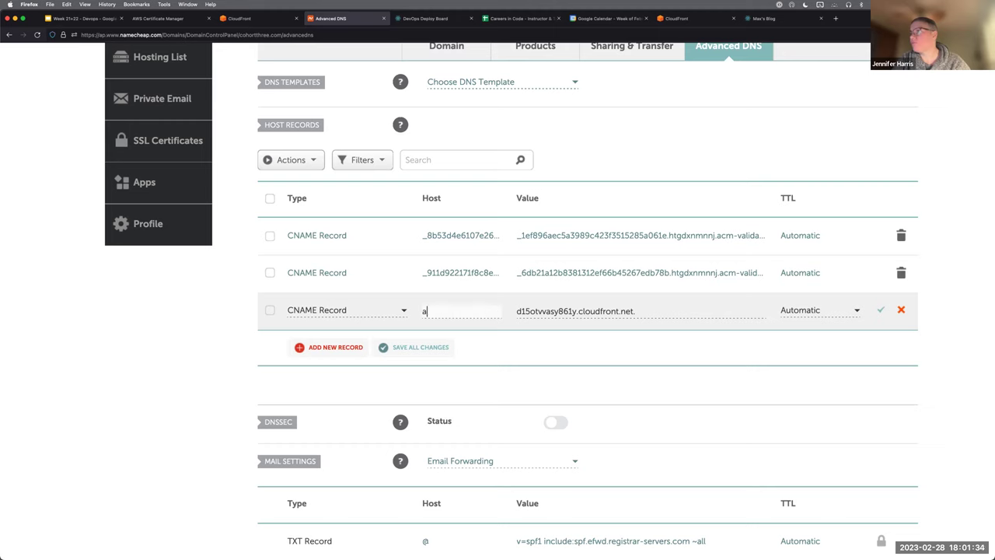
pyautogui.press('BackSpace')
pyautogui.write('@')
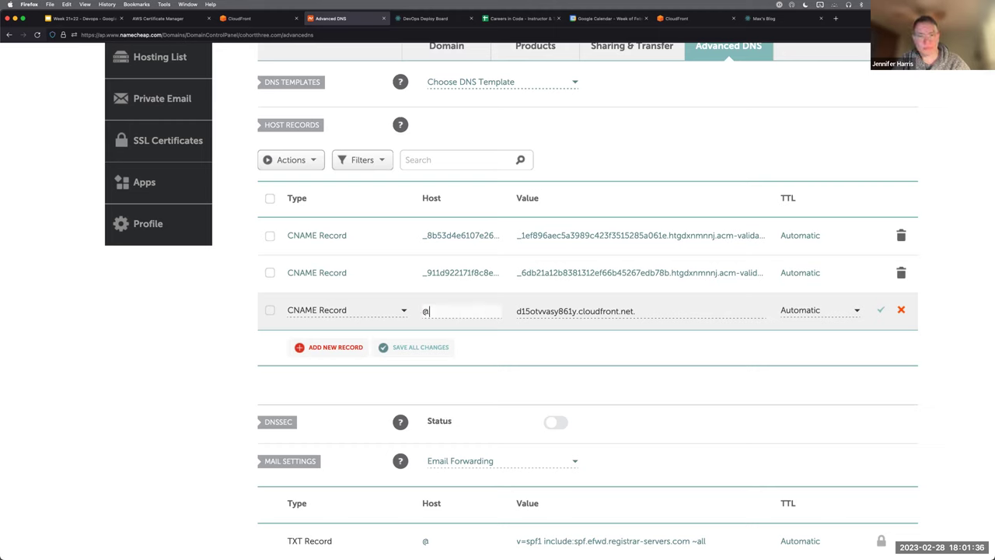
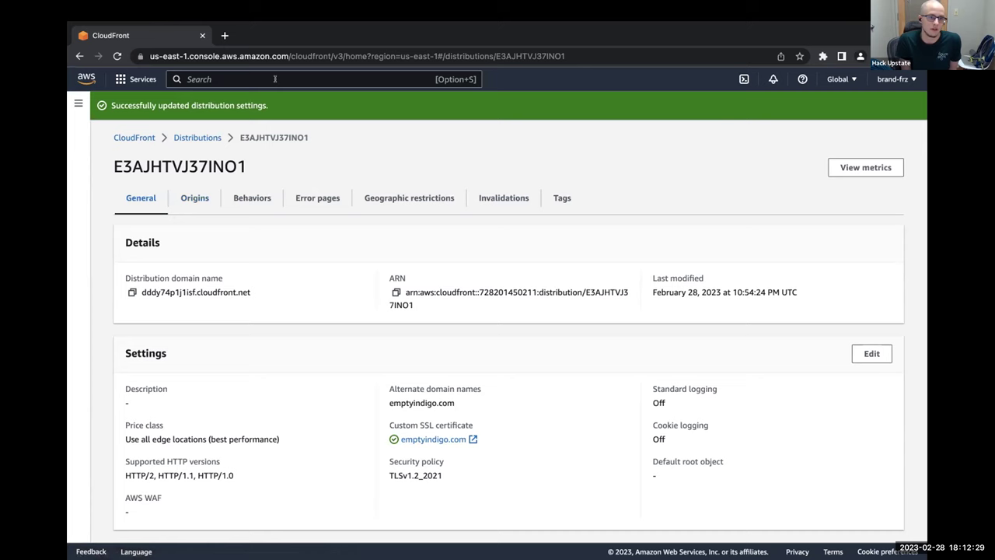
# - Find the S3 service in the AWS console and open the capstone bucket
pyautogui.write('s3')
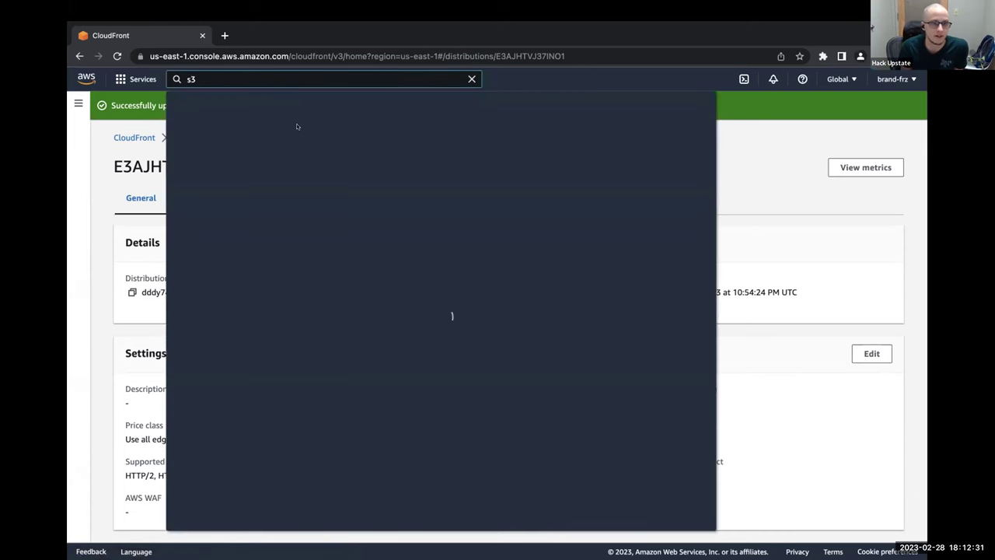
pyautogui.click(350, 168)
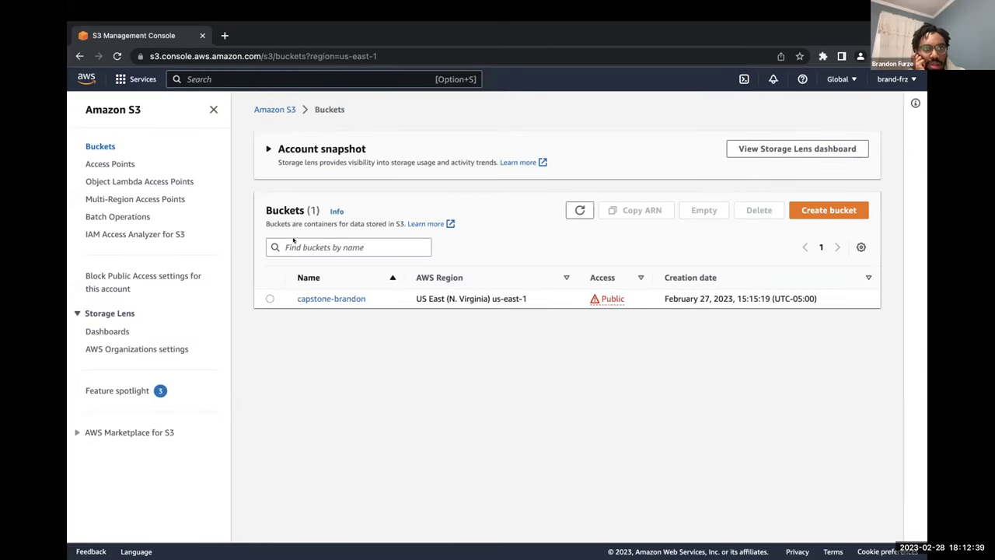
pyautogui.click(311, 299)
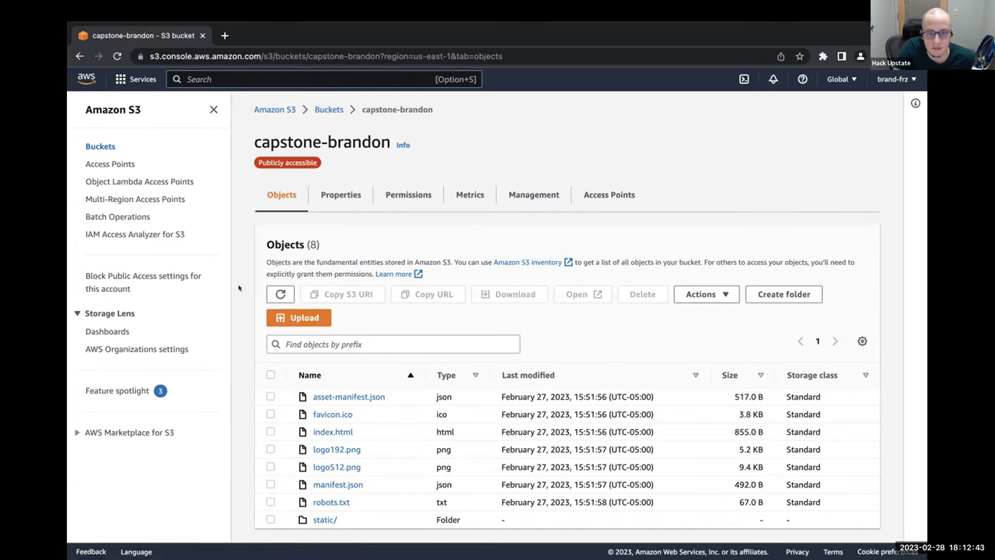
# - Examine the capstone bucket's permissions, including its public access settings and the bucket policy
pyautogui.click(326, 195)
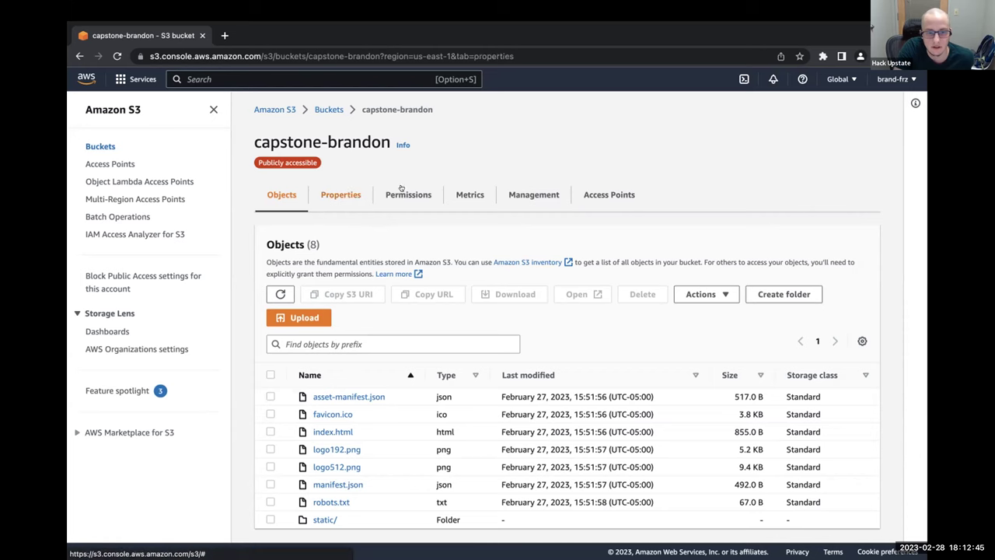
pyautogui.click(406, 194)
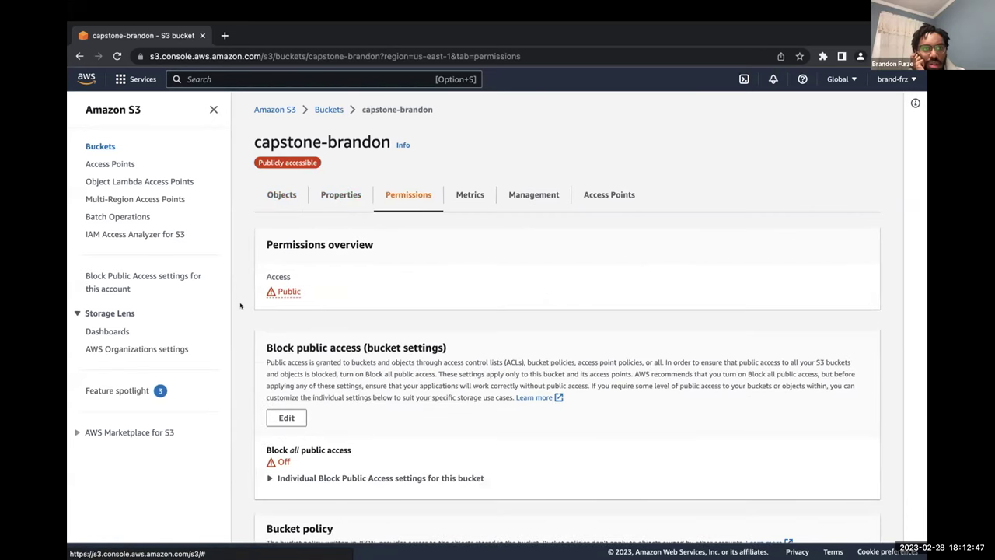
pyautogui.scroll(-8, 241, 305)
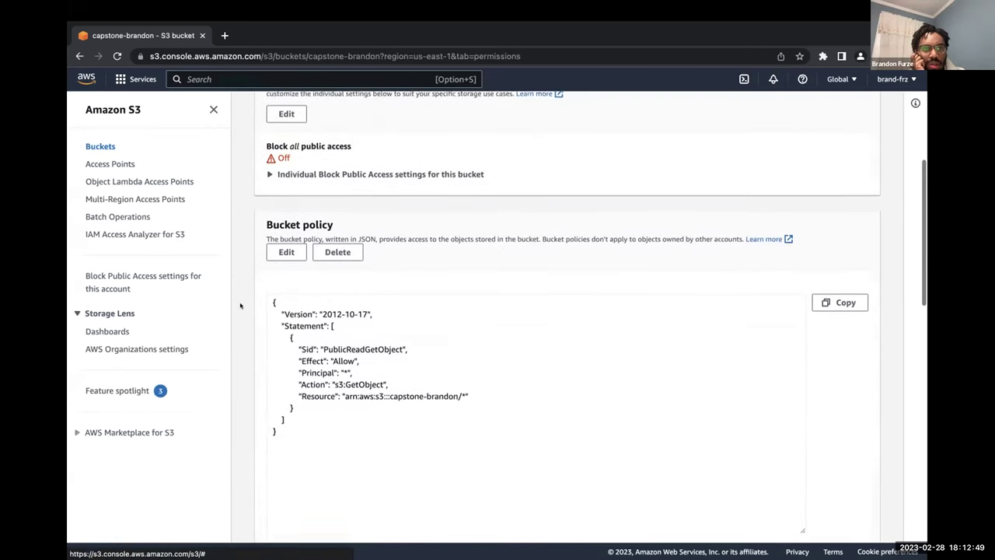
pyautogui.scroll(-3, 240, 305)
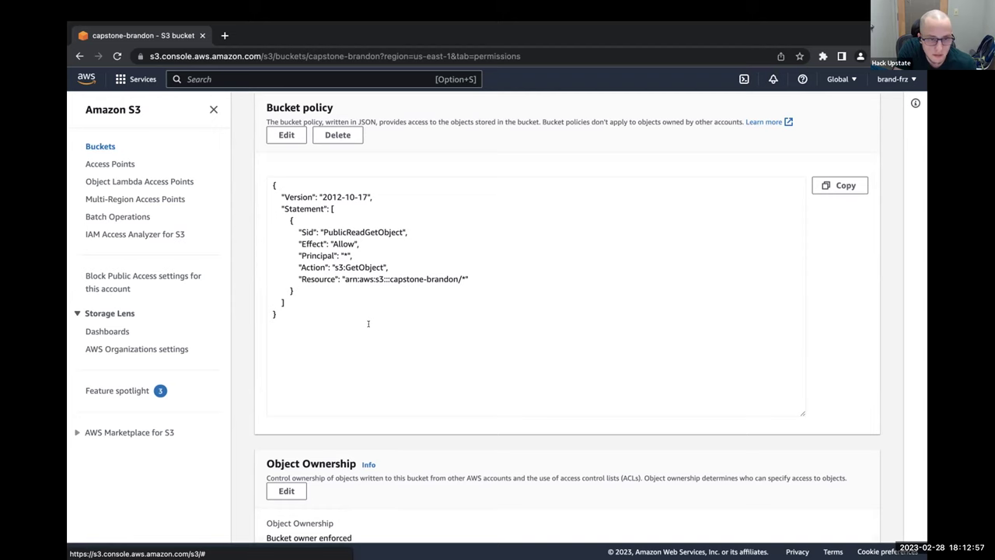
pyautogui.scroll(1, 368, 324)
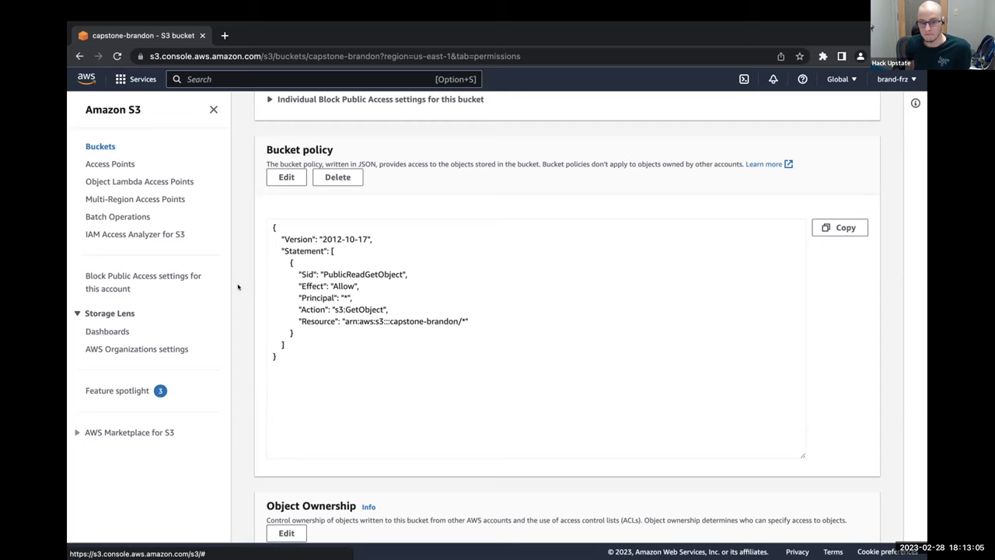
pyautogui.scroll(3, 238, 287)
pyautogui.scroll(6, 238, 286)
pyautogui.scroll(-2, 237, 287)
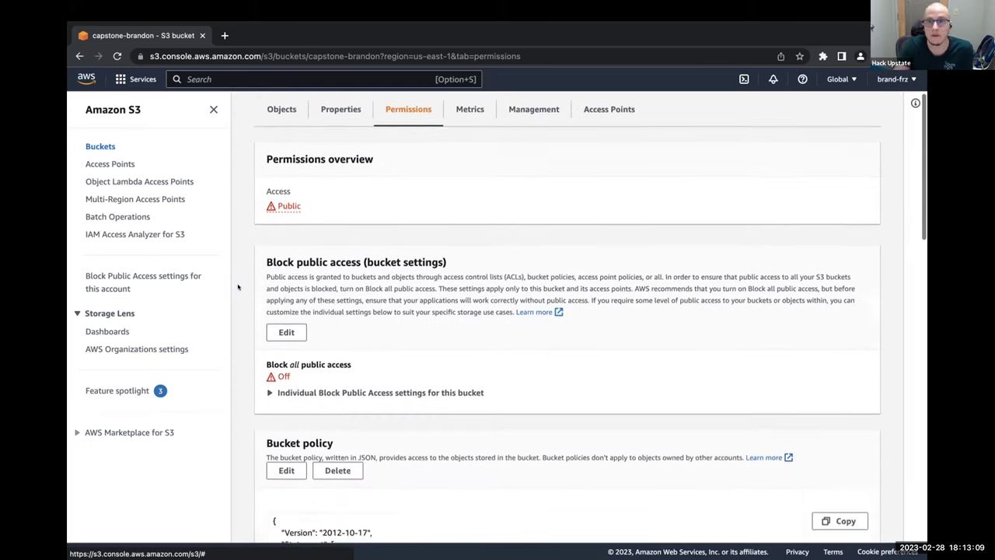
pyautogui.scroll(-1, 238, 285)
pyautogui.scroll(3, 259, 289)
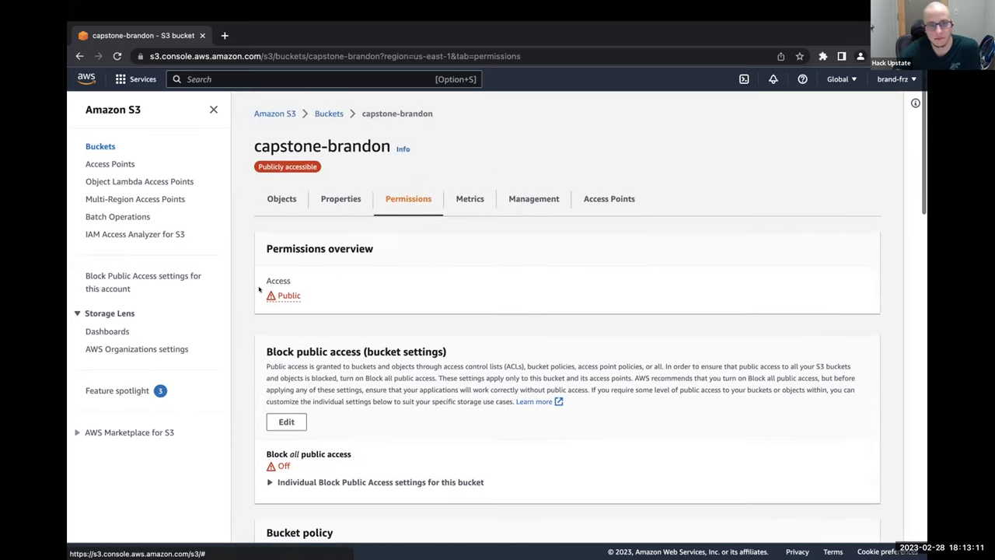
# - Examine the capstone bucket's static website hosting properties and view the site at its website endpoint
pyautogui.click(336, 196)
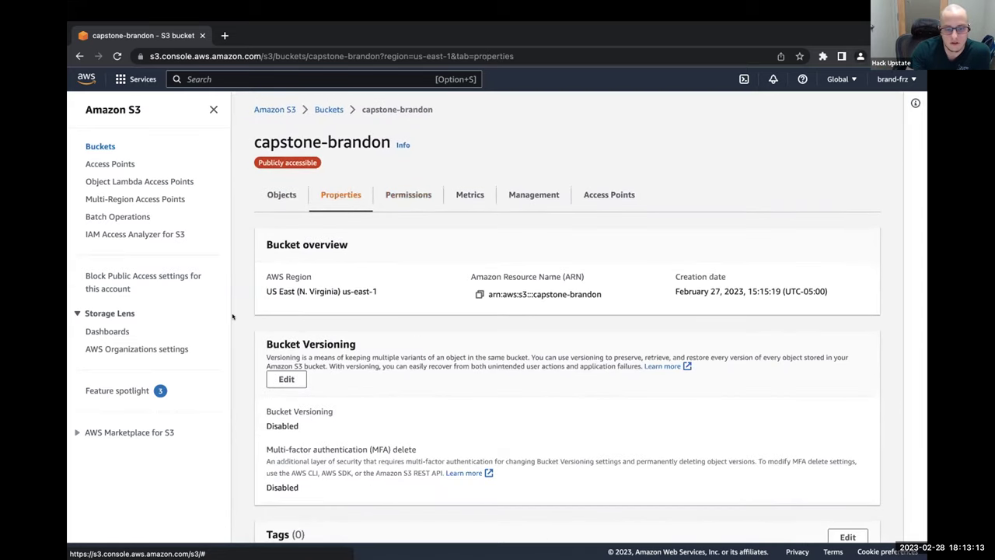
pyautogui.scroll(-15, 237, 317)
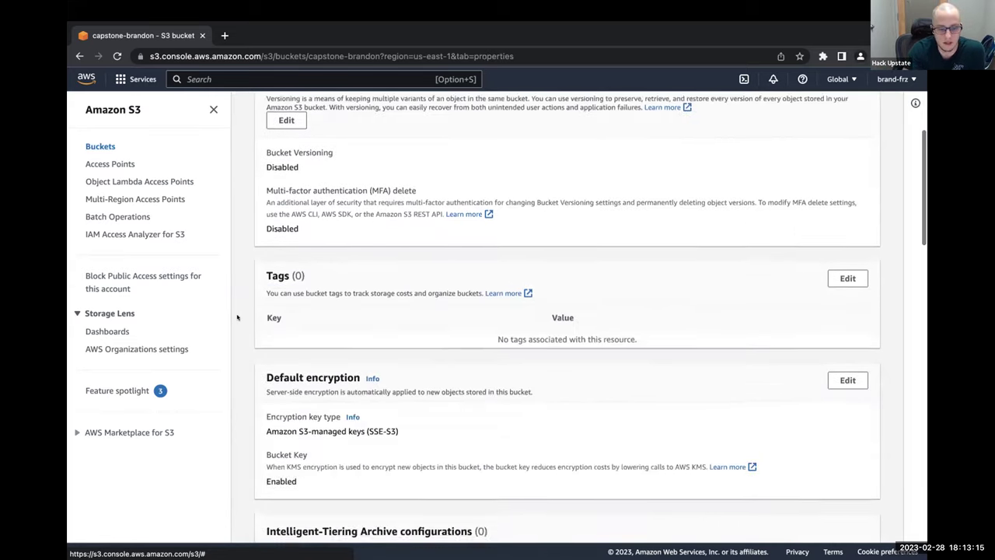
pyautogui.scroll(-10, 238, 317)
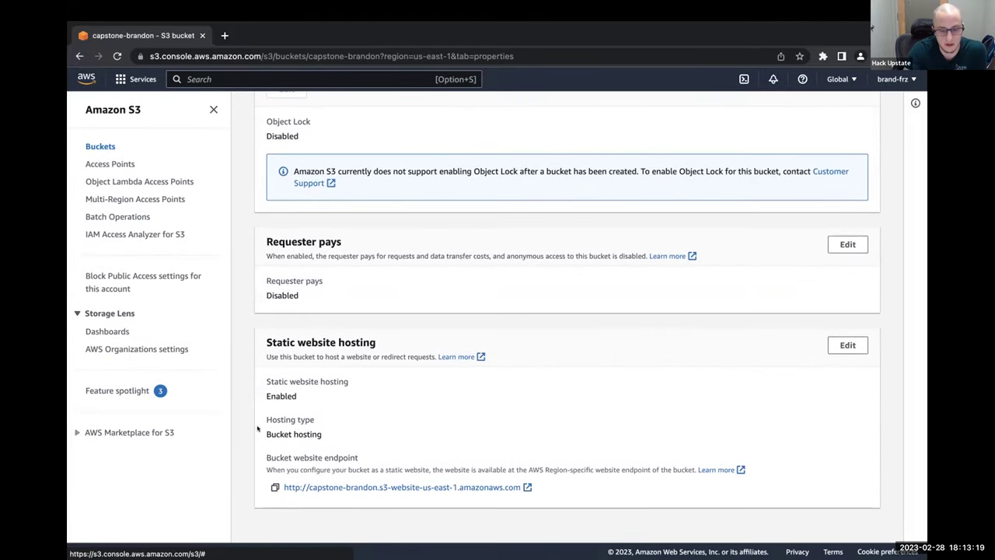
pyautogui.click(314, 486)
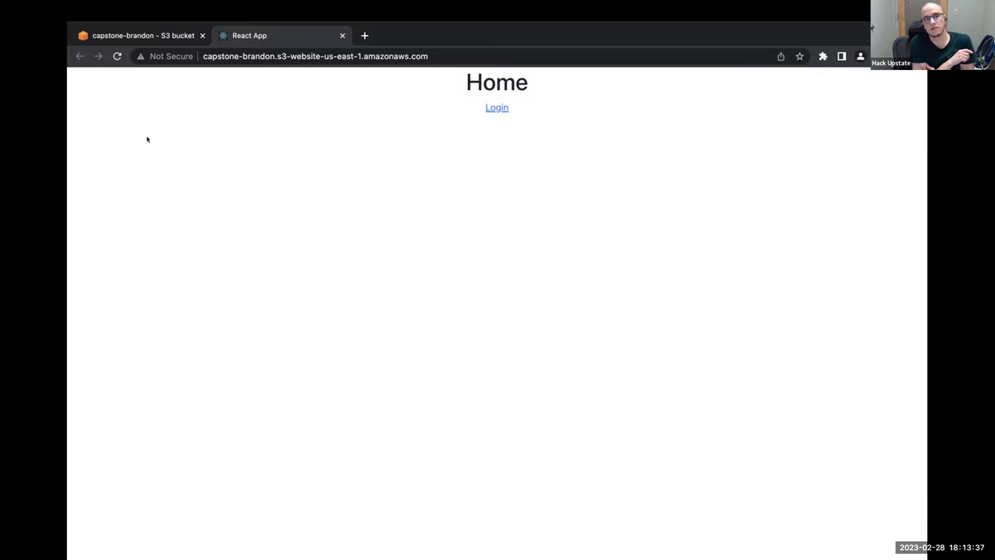
pyautogui.click(163, 52)
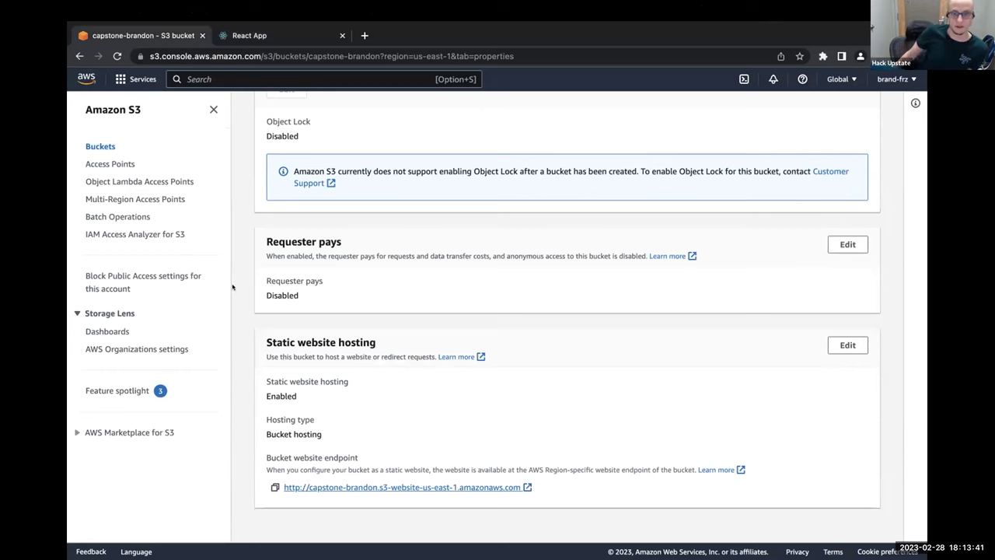
# - Go back to the emptyindigo.com CloudFront distribution and review its editable settings, leaving without saving
pyautogui.click(78, 56)
pyautogui.click(78, 56)
pyautogui.click(77, 57)
pyautogui.click(78, 56)
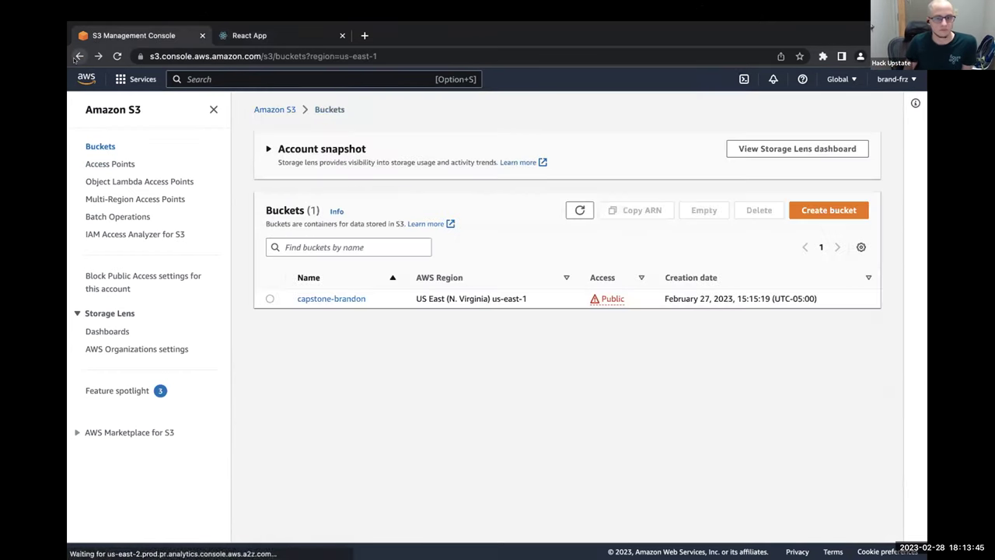
pyautogui.click(77, 56)
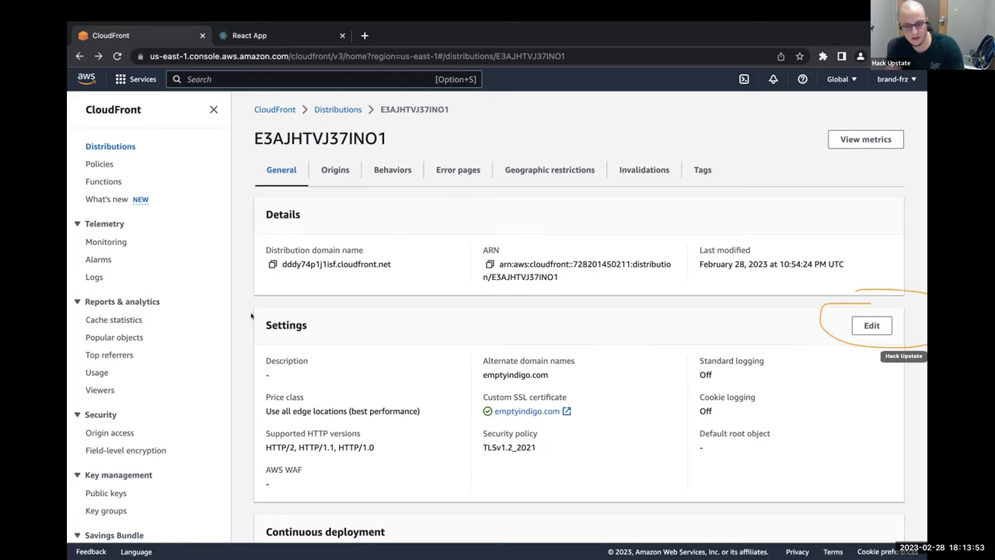
pyautogui.click(871, 325)
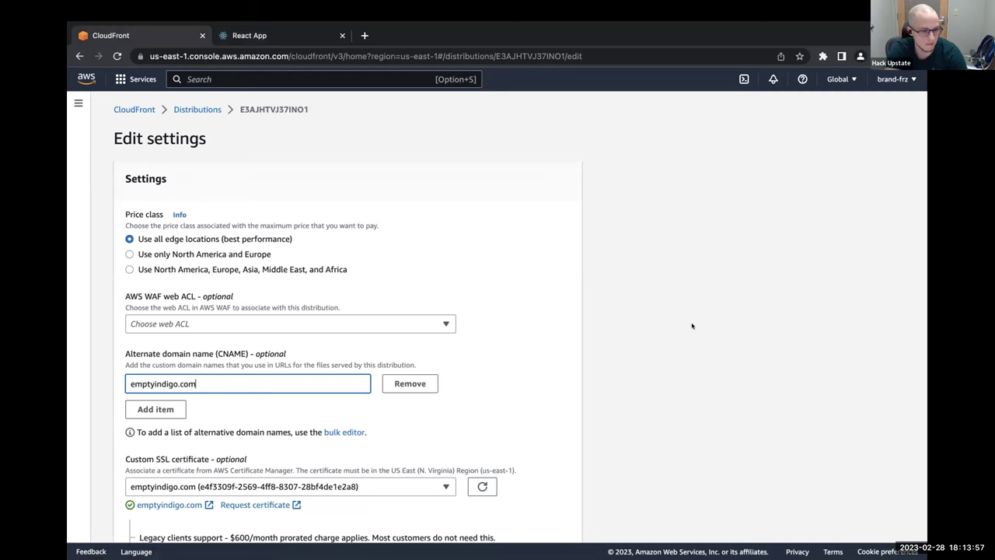
pyautogui.scroll(-3, 692, 326)
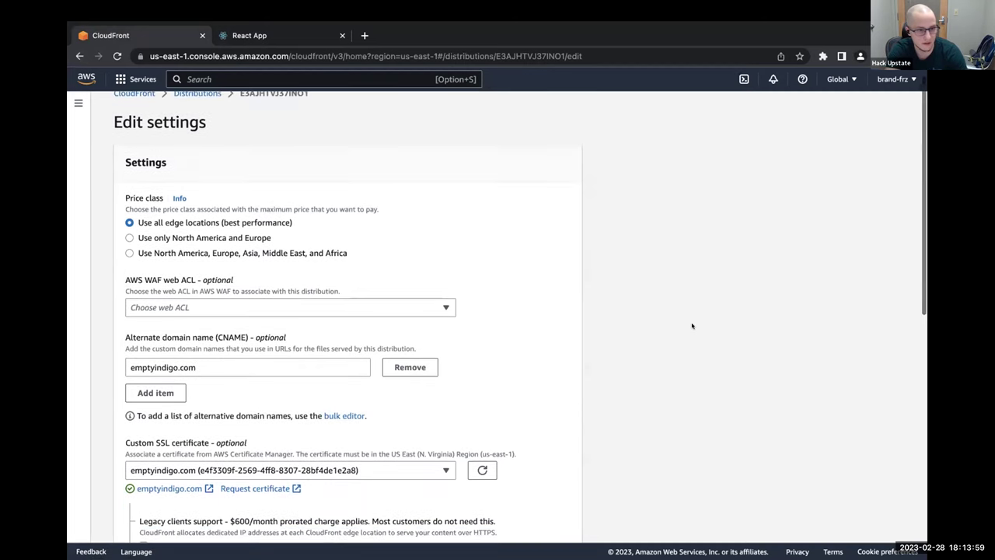
pyautogui.scroll(-5, 692, 326)
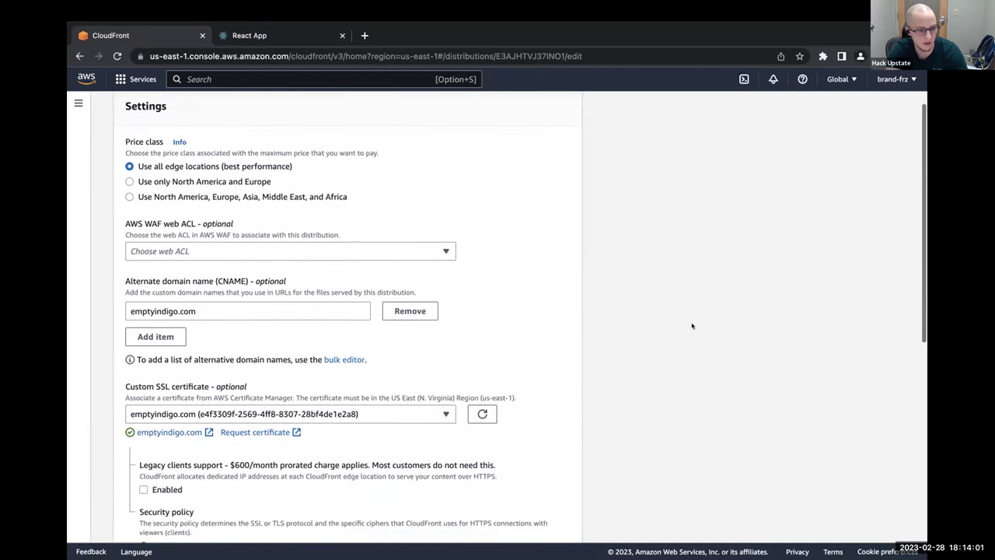
pyautogui.scroll(-6, 692, 326)
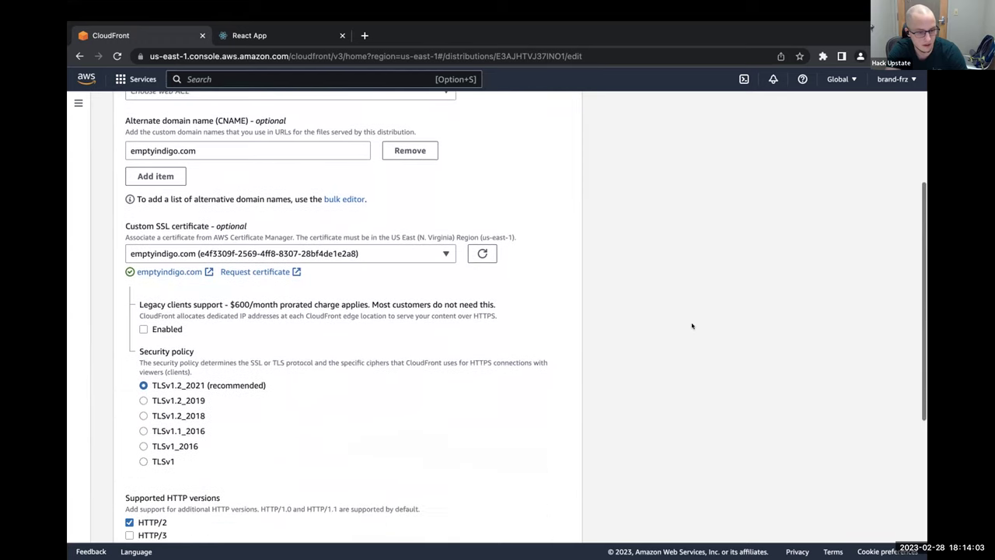
pyautogui.scroll(-3, 692, 326)
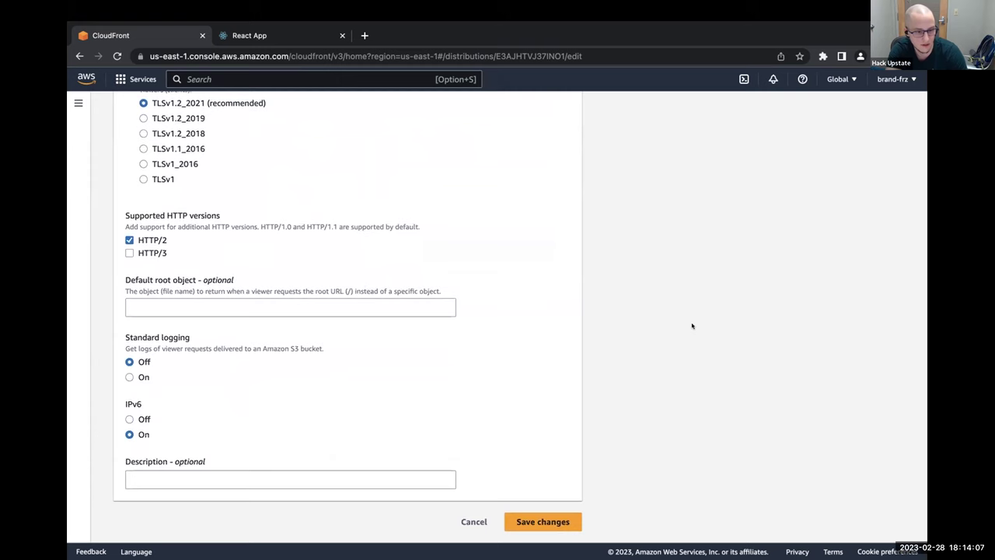
pyautogui.click(469, 521)
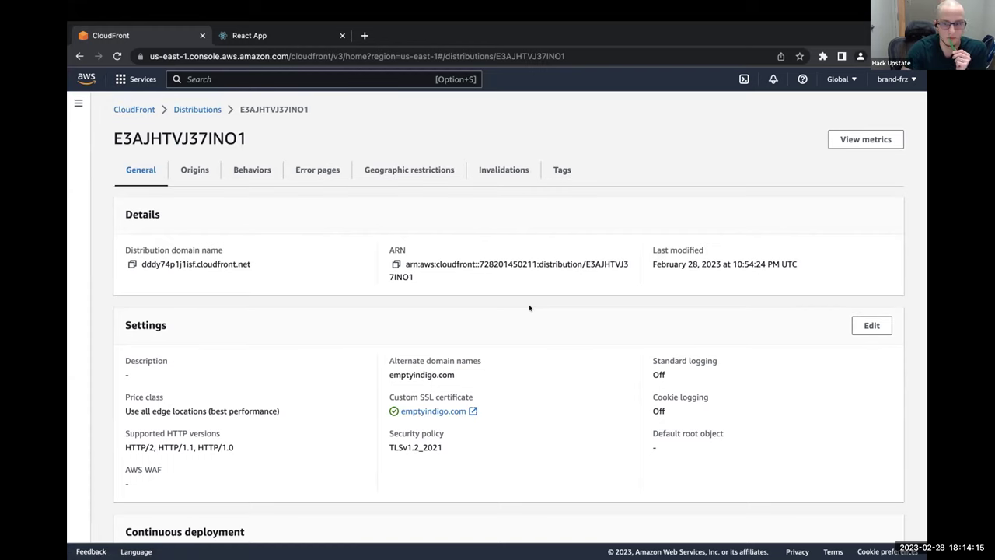
# - Change the CloudFront distribution's origin domain to the capstone bucket's S3 website endpoint and save the origin
pyautogui.click(184, 172)
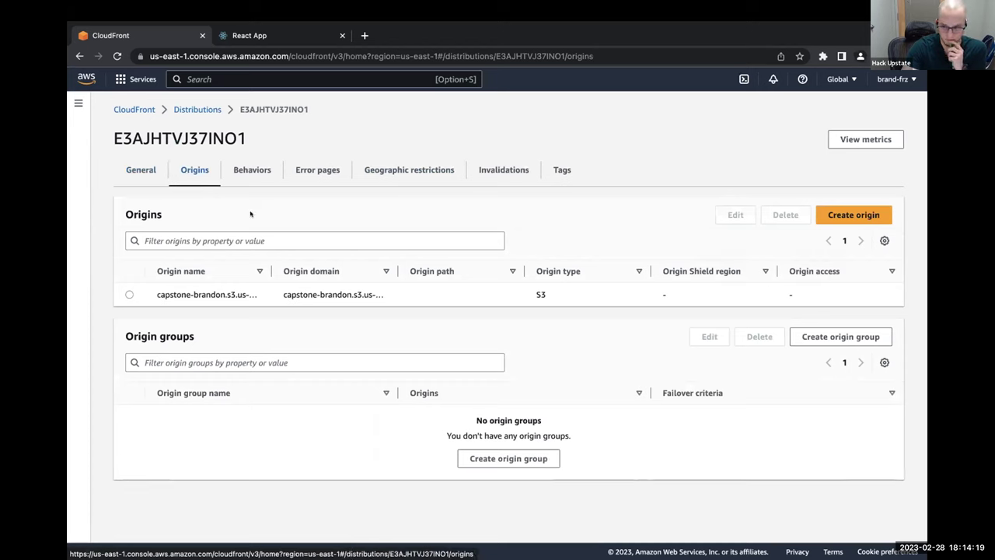
pyautogui.click(129, 295)
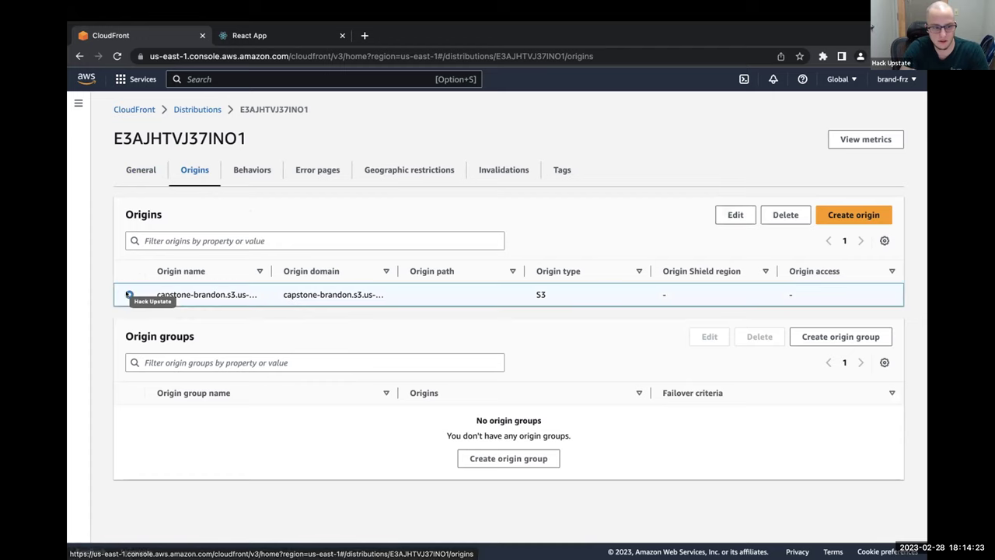
pyautogui.click(734, 216)
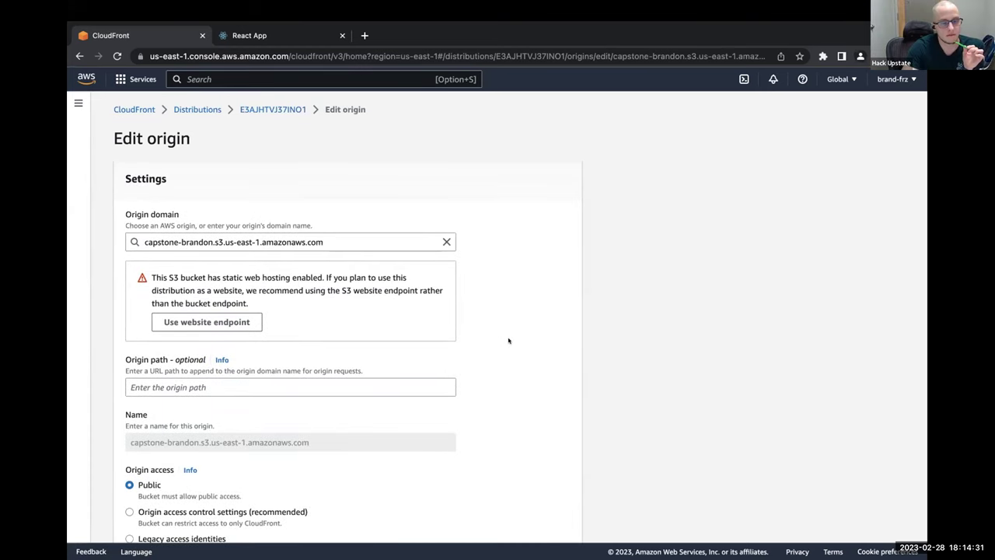
pyautogui.click(225, 322)
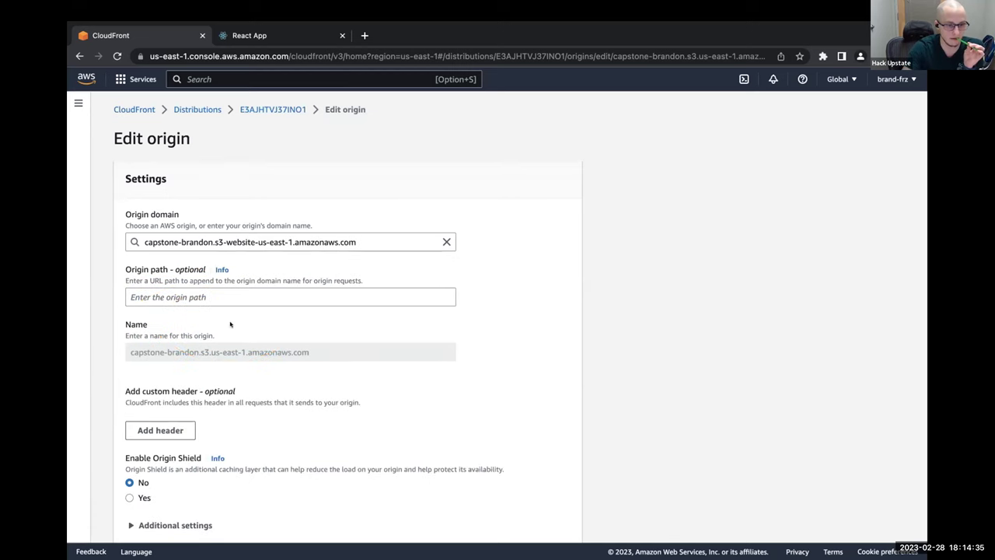
pyautogui.scroll(-3, 433, 316)
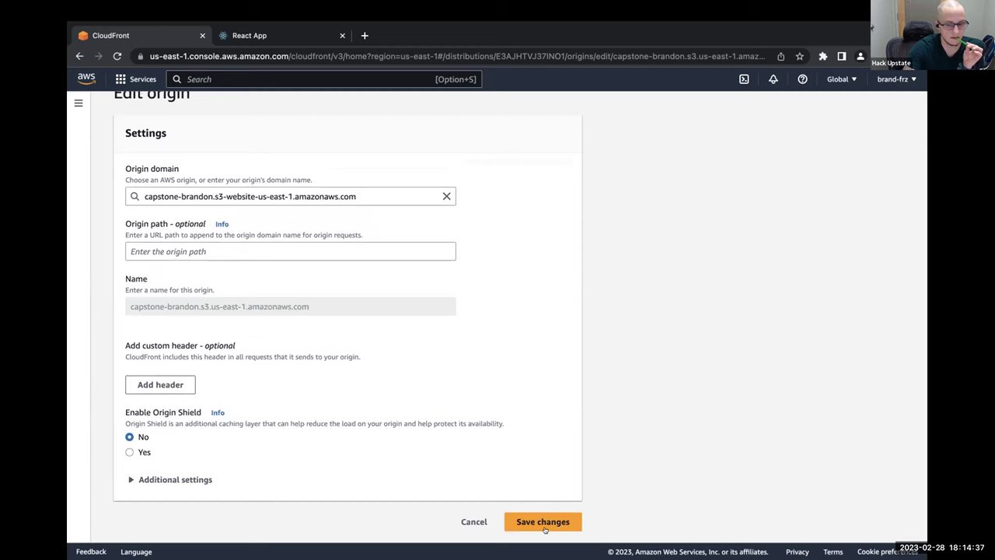
pyautogui.click(544, 525)
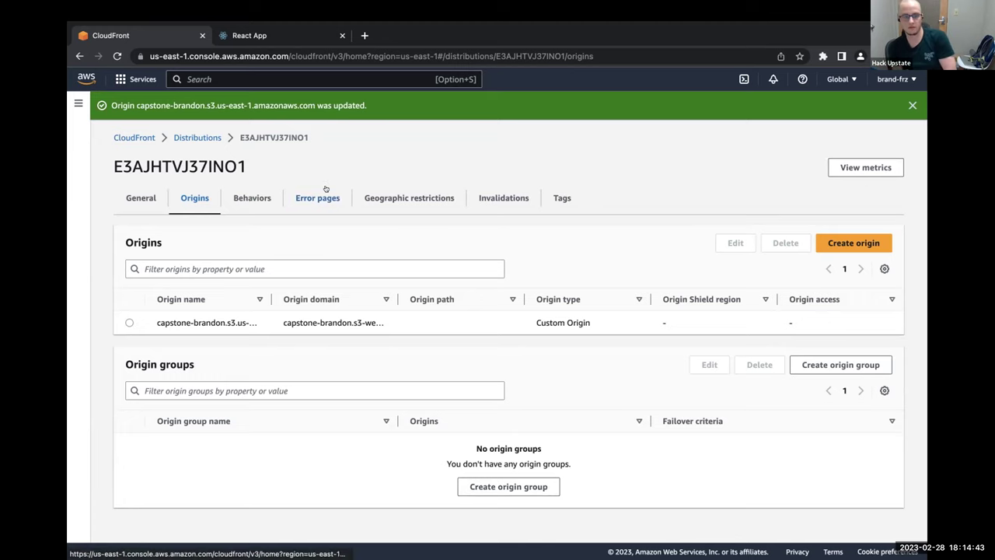
# - Switch to Safari and reload dddy74p1j1isf.cloudfront.net to test the distribution
pyautogui.click(269, 35)
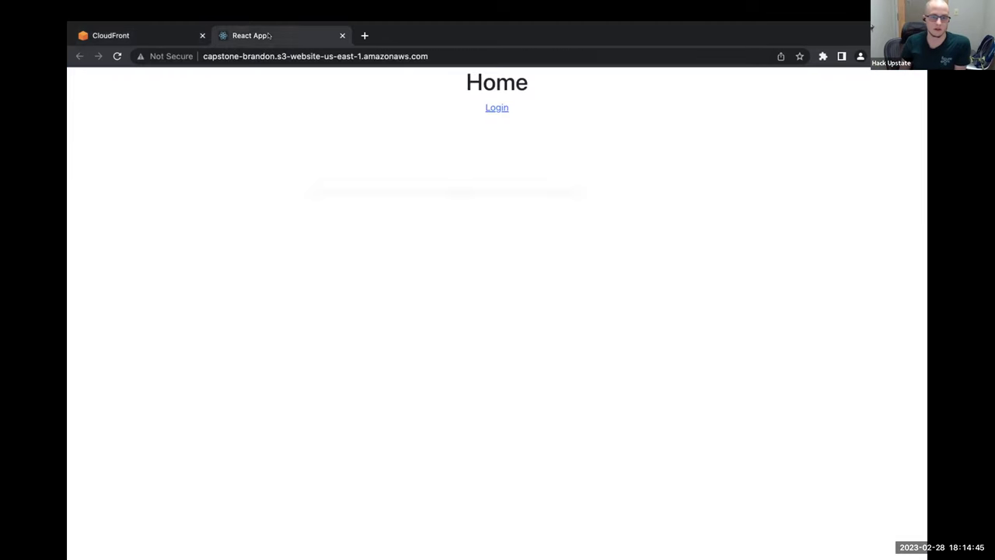
pyautogui.hotkey('ctrl', 'Right')
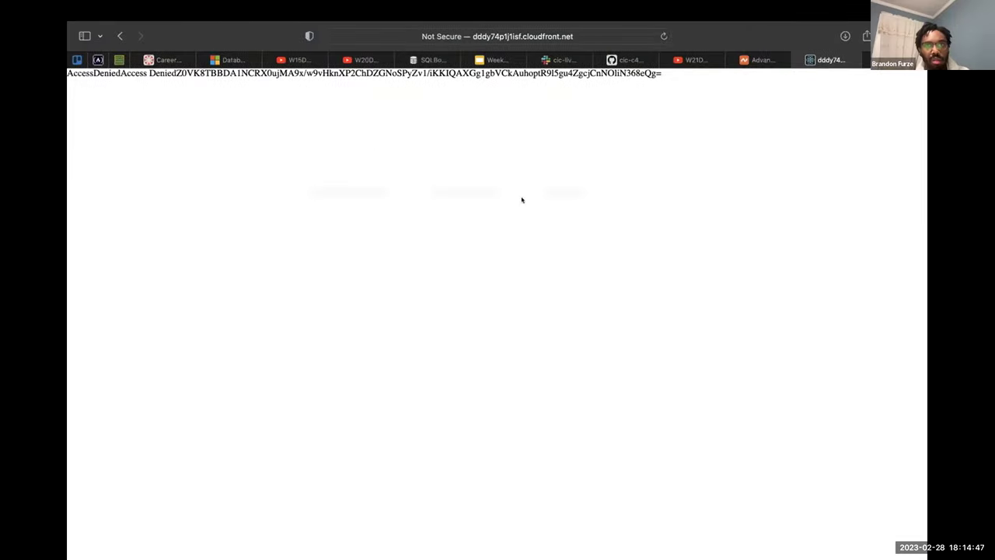
pyautogui.click(663, 35)
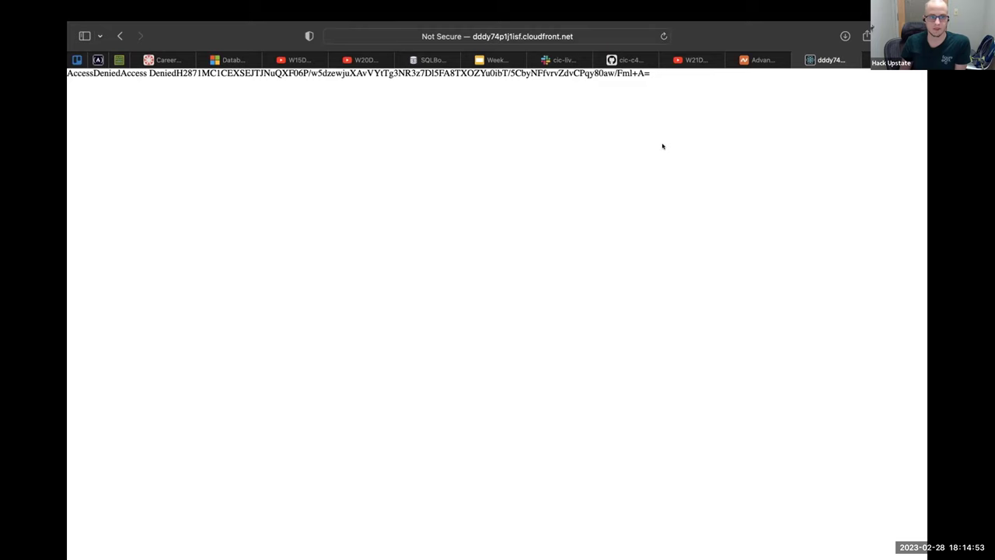
pyautogui.click(664, 36)
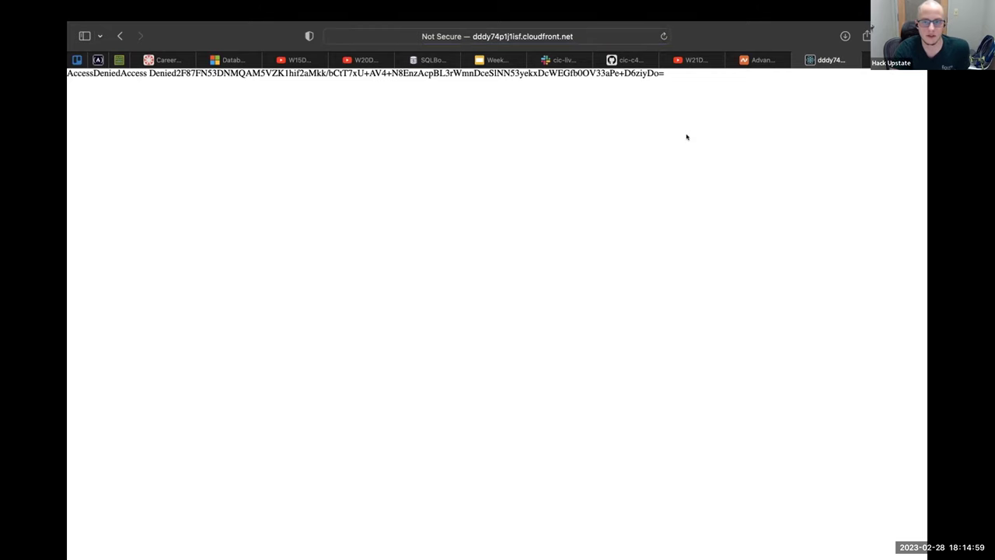
# - Return to Chrome and check the deployment status in the CloudFront distribution's general details
pyautogui.press('super+Tab')
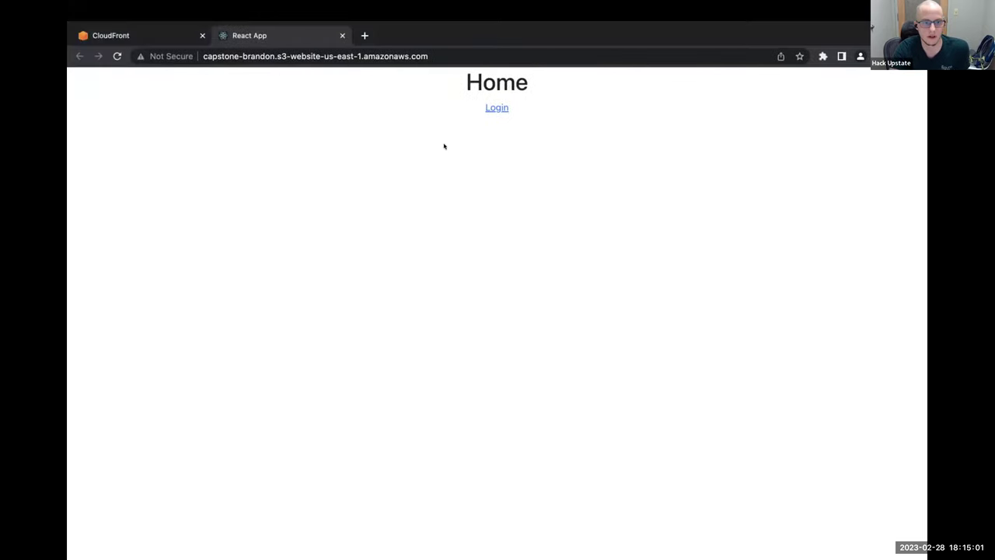
pyautogui.click(147, 49)
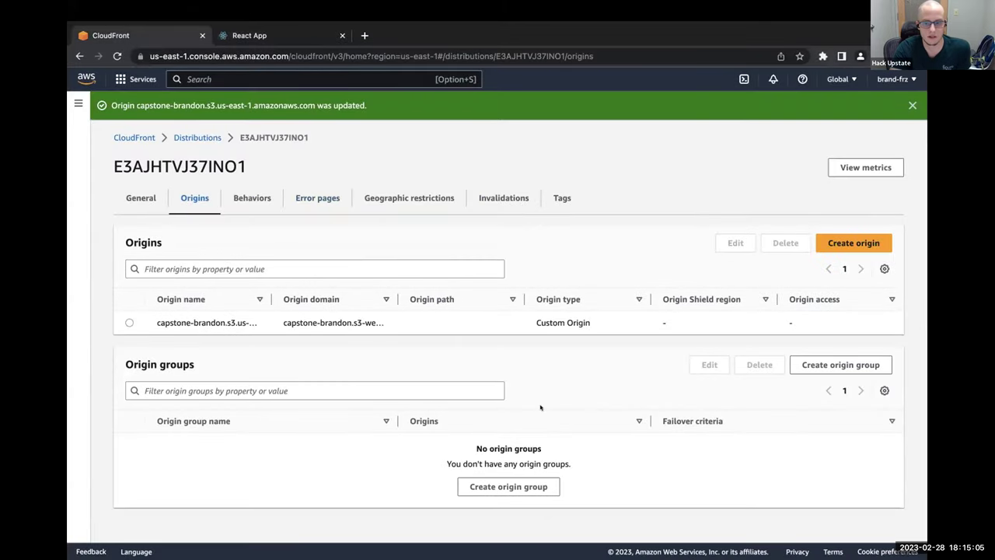
pyautogui.click(132, 200)
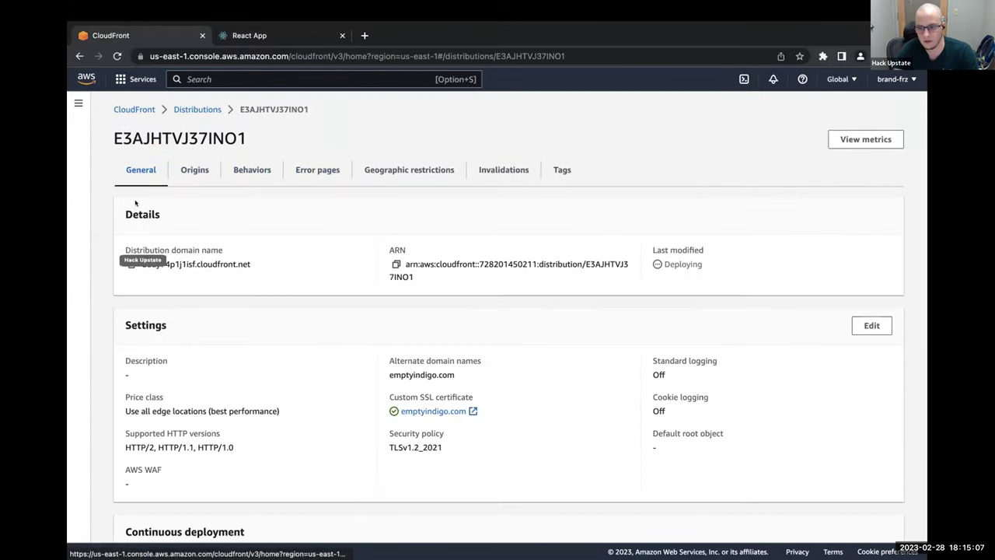
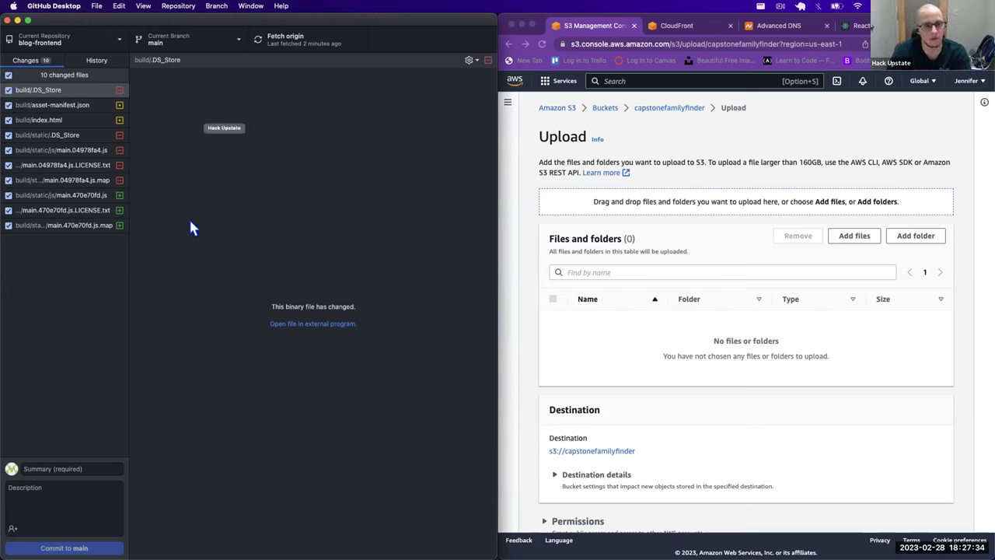
# - Show the blog-frontend repository in Finder and select everything inside its build folder
pyautogui.click(179, 6)
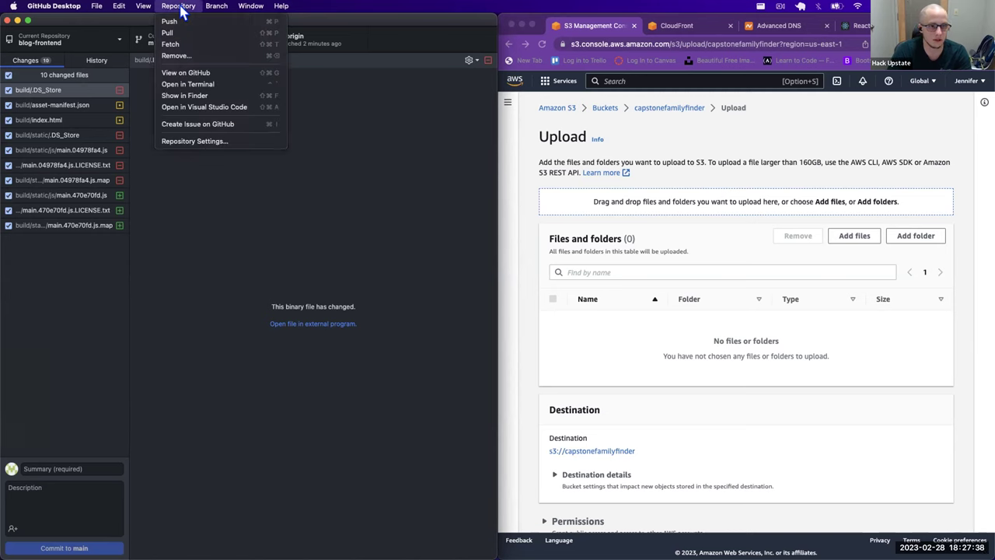
pyautogui.click(178, 94)
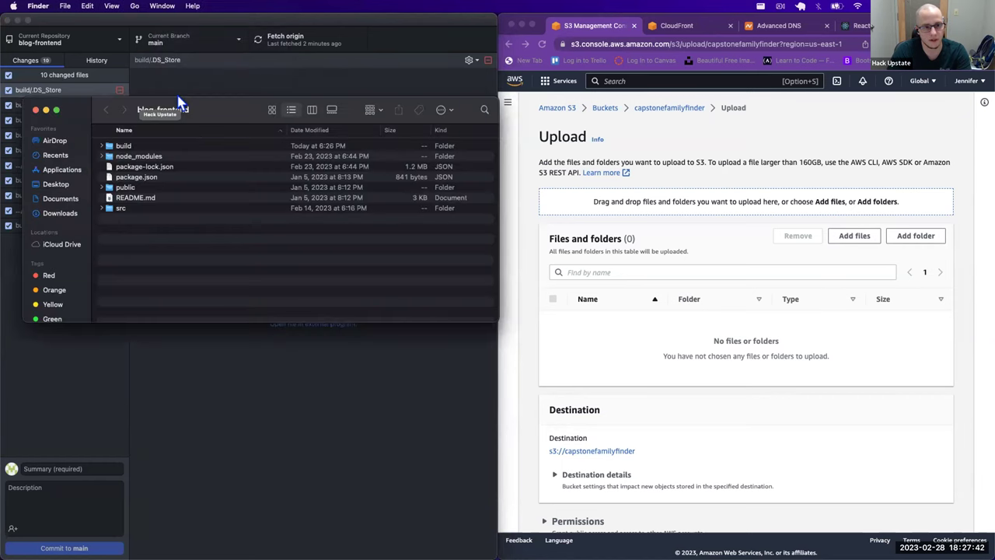
pyautogui.click(101, 146)
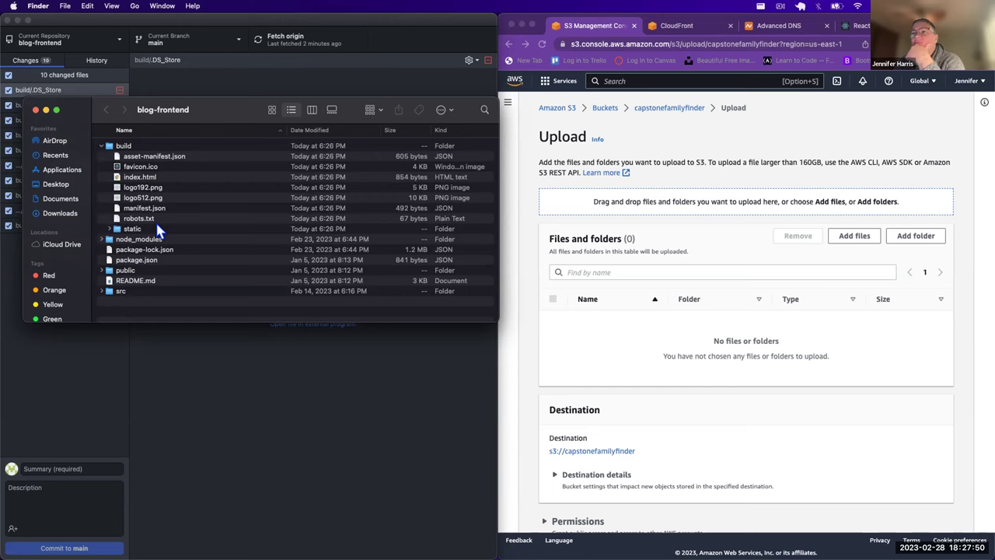
pyautogui.moveTo(154, 231); pyautogui.dragTo(126, 158)
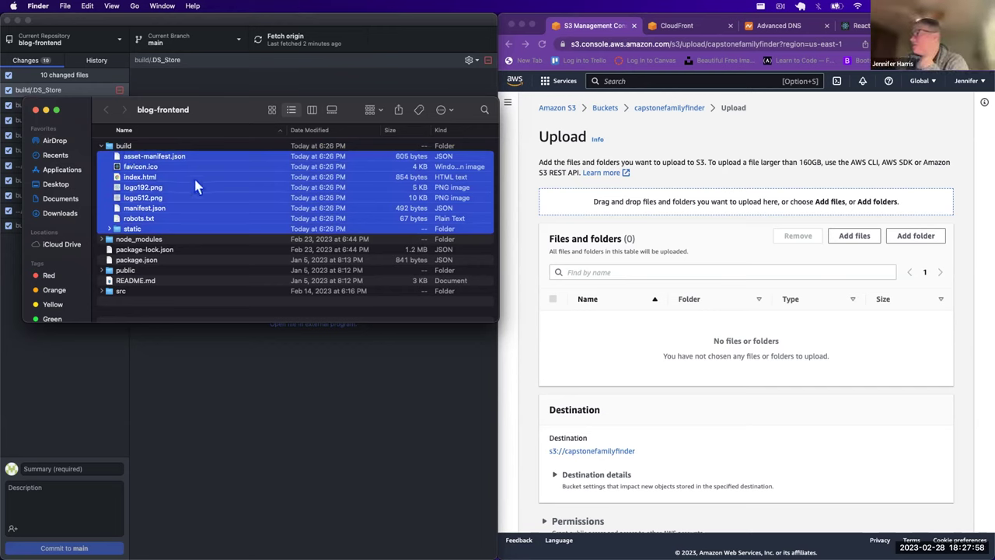
# - Upload the selected build files and static folder to the capstonefamilyfinder S3 bucket, and close the Finder window
pyautogui.moveTo(195, 187); pyautogui.dragTo(658, 308)
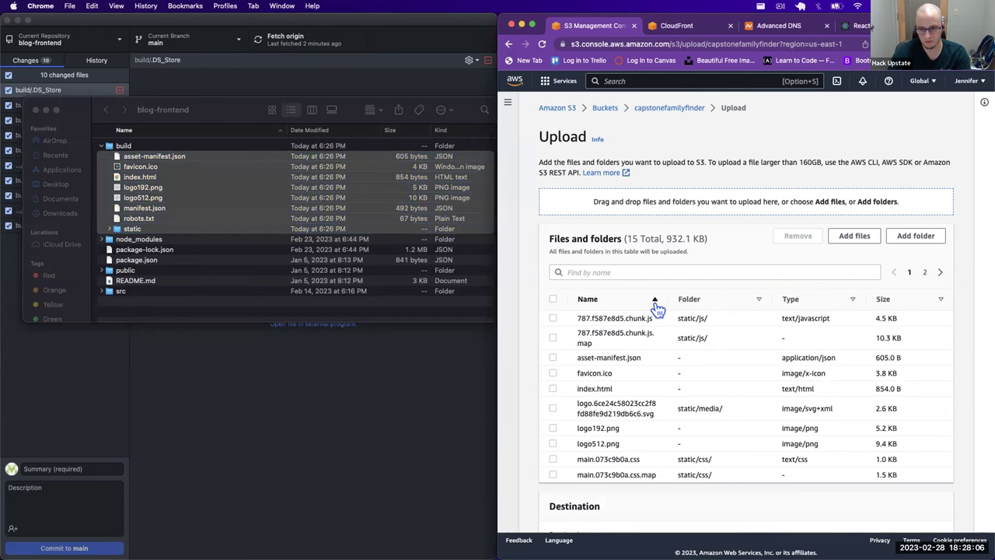
pyautogui.scroll(-5, 658, 309)
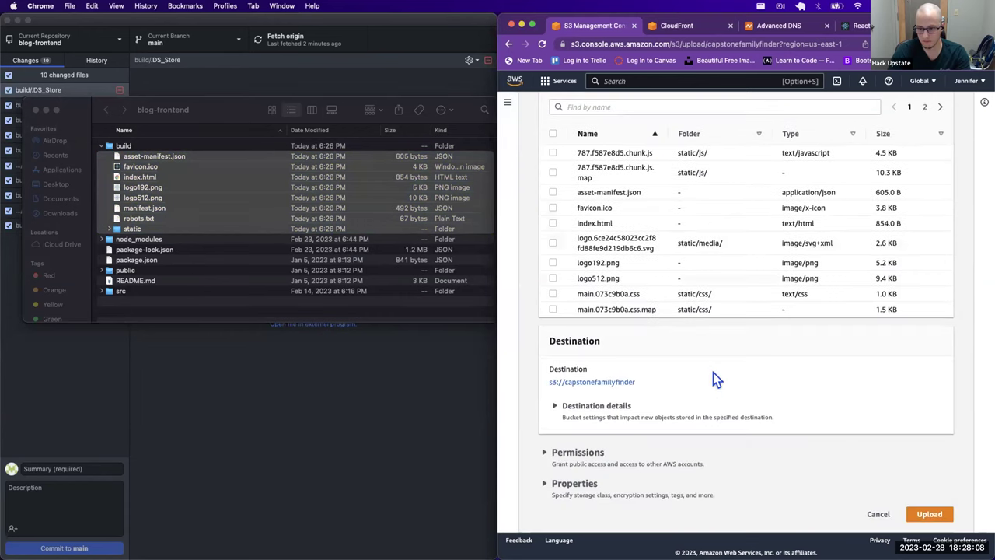
pyautogui.click(922, 512)
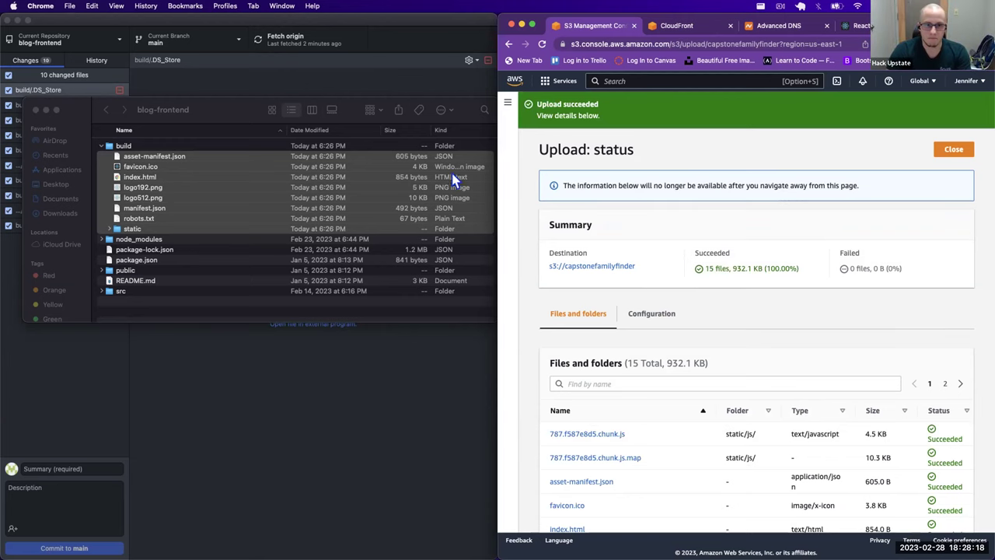
pyautogui.click(35, 110)
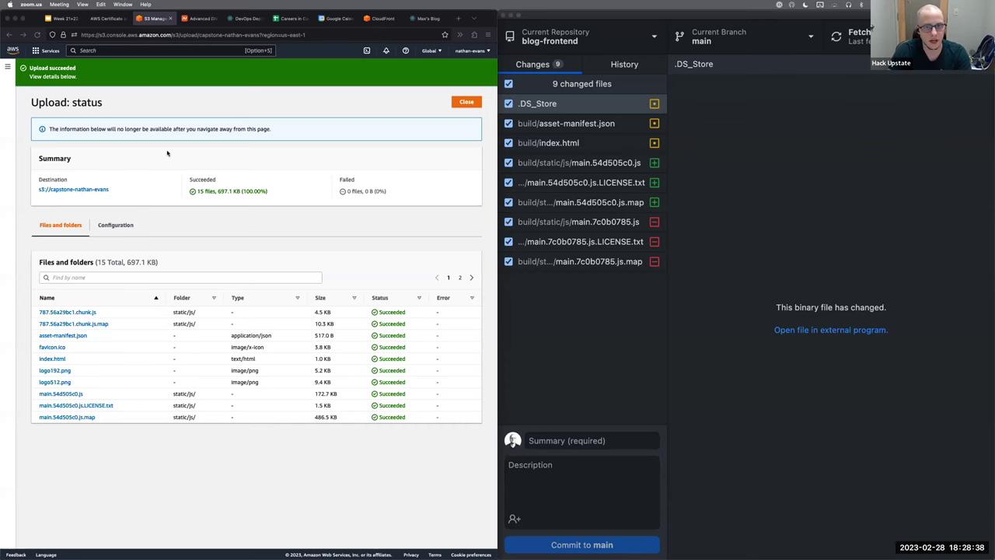
# - Switch to Firefox, find the CloudFront service and open the distribution that serves cohortthree.com
pyautogui.click(298, 131)
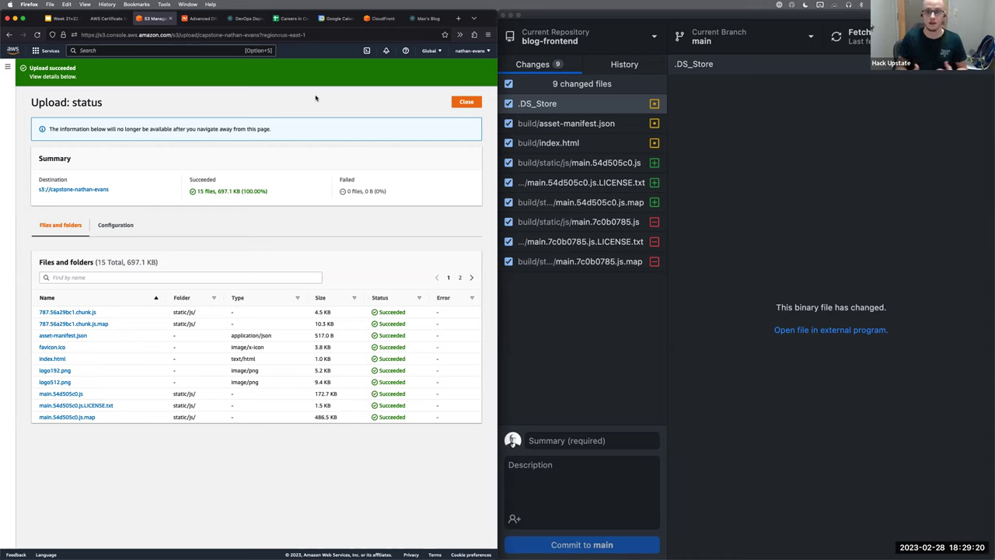
pyautogui.click(13, 49)
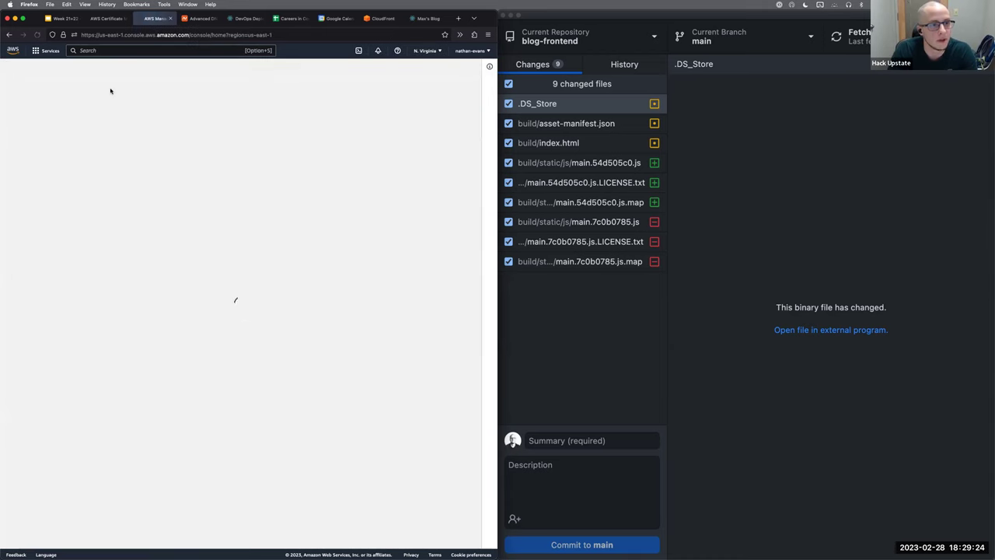
pyautogui.click(111, 49)
pyautogui.write('cloud')
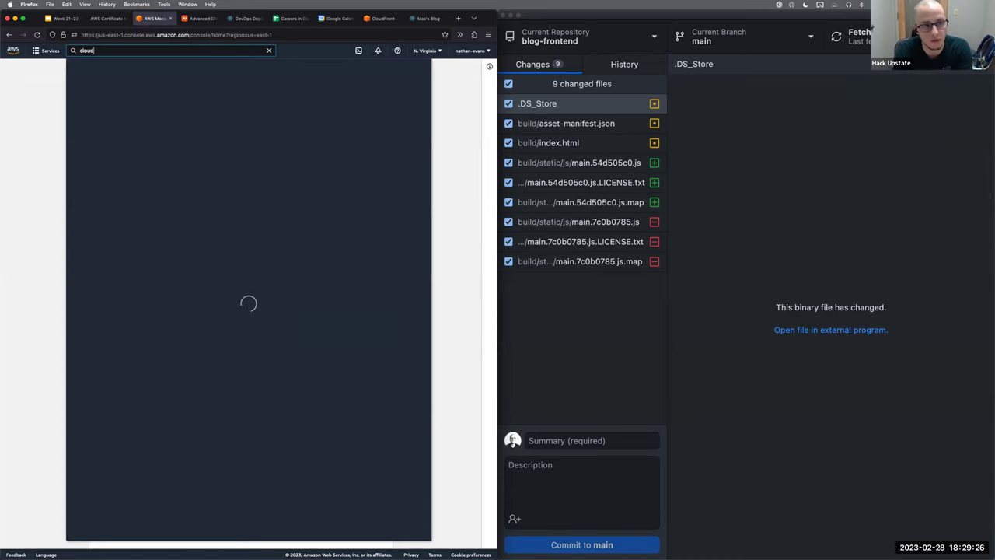
pyautogui.write('front')
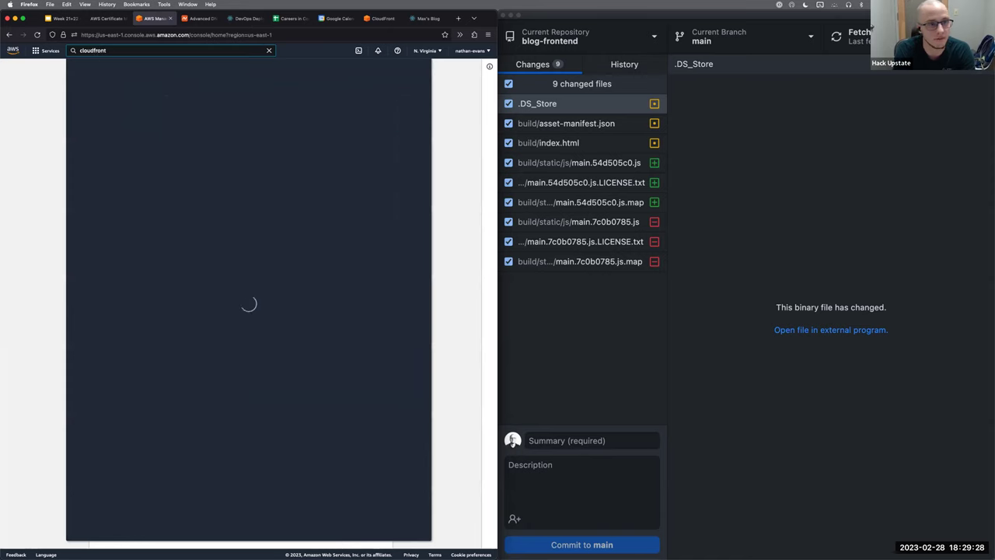
pyautogui.click(195, 114)
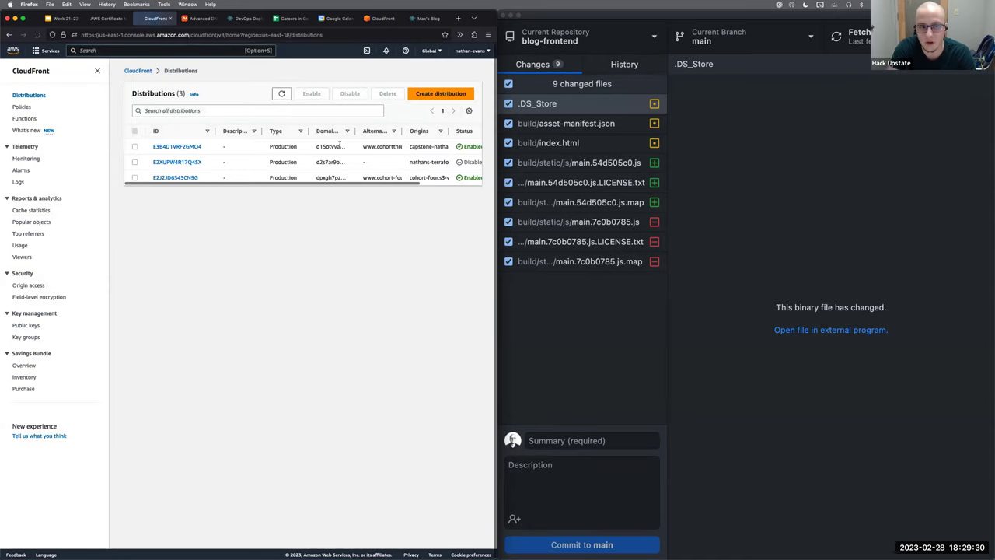
pyautogui.hotkey('ctrl', 'alt', 'Return')
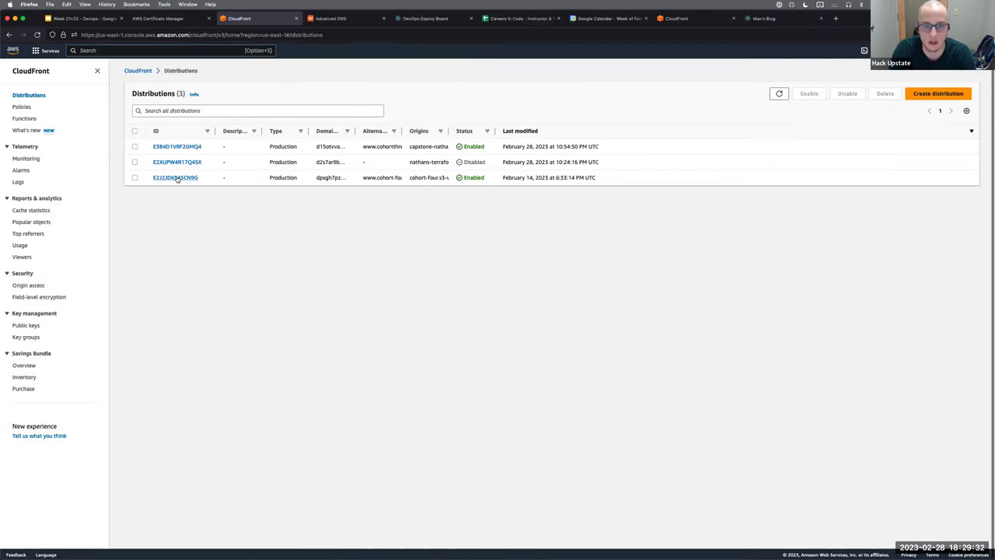
pyautogui.click(175, 144)
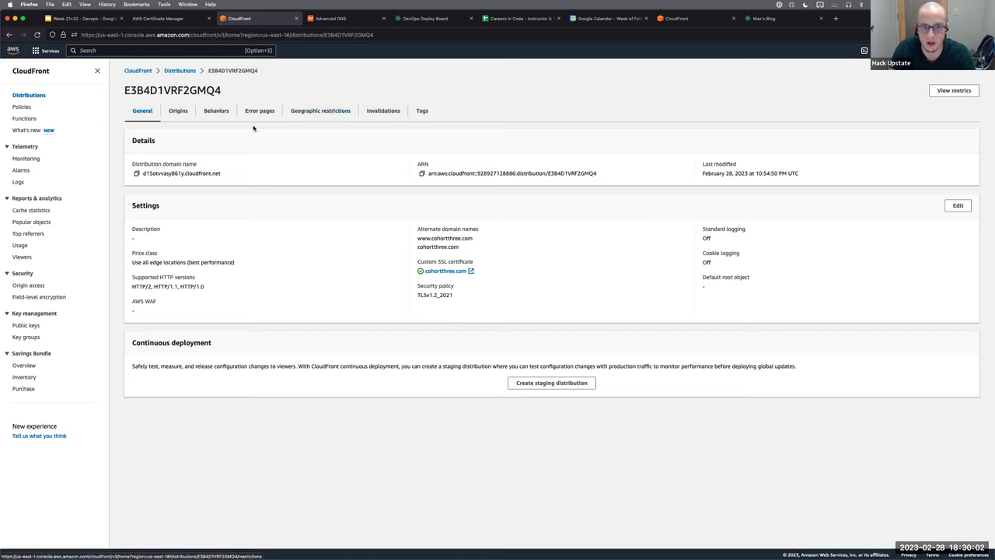
# - Start a cache invalidation for this distribution and enter /* as the object path
pyautogui.click(390, 112)
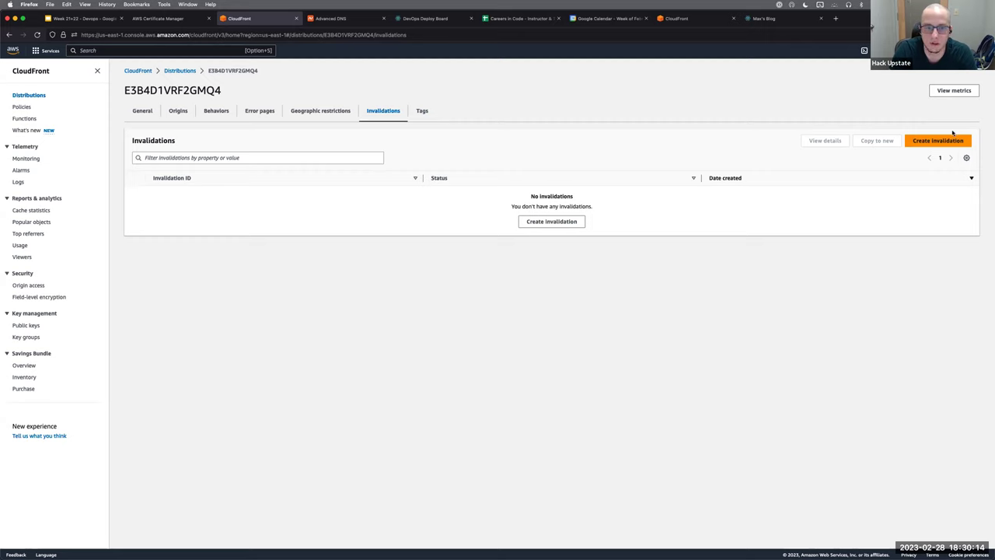
pyautogui.click(932, 142)
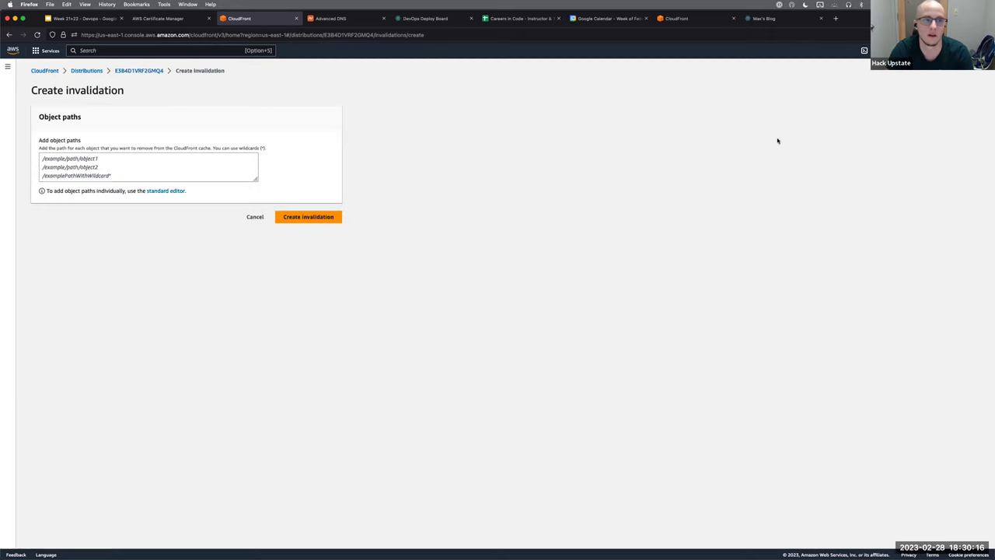
pyautogui.click(228, 175)
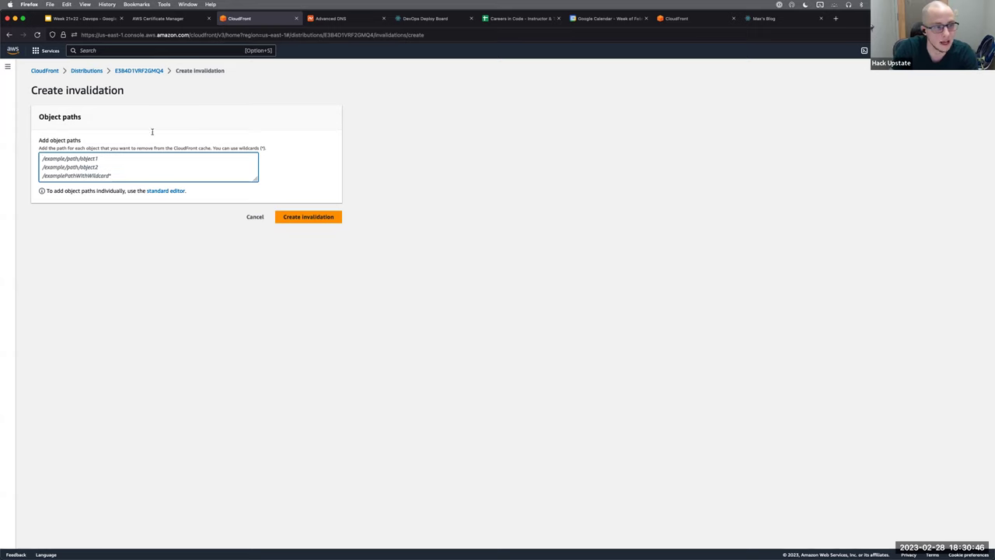
pyautogui.moveTo(46, 91); pyautogui.dragTo(159, 92)
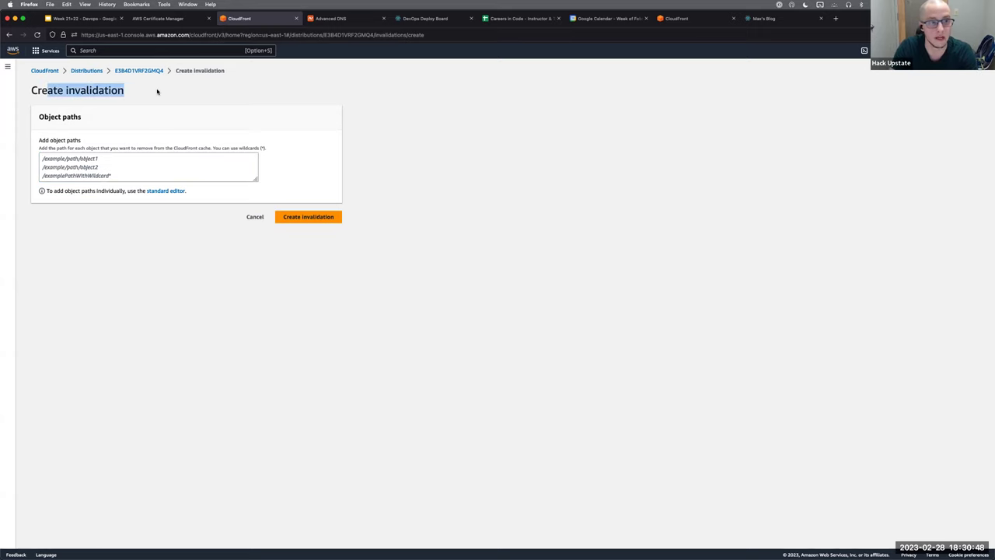
pyautogui.click(131, 160)
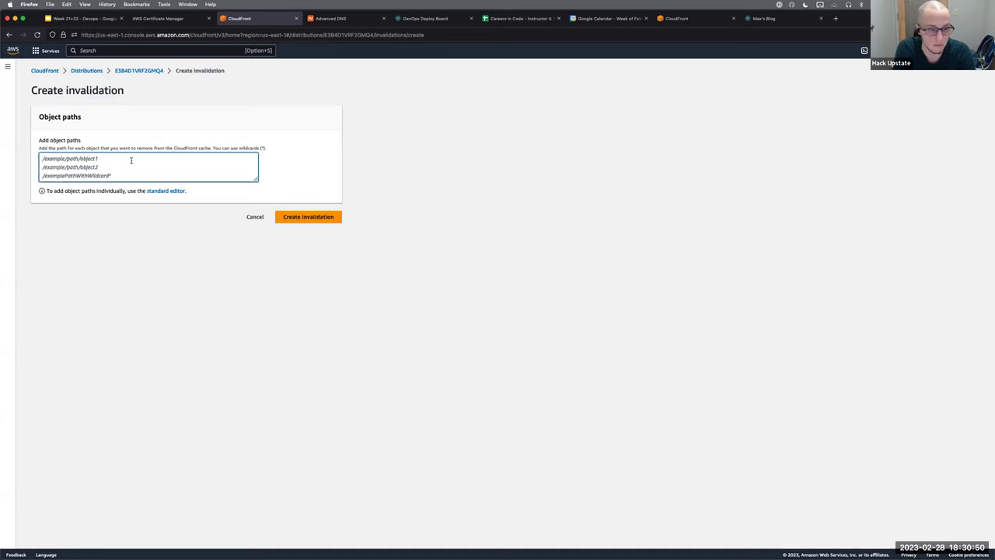
pyautogui.write('/*')
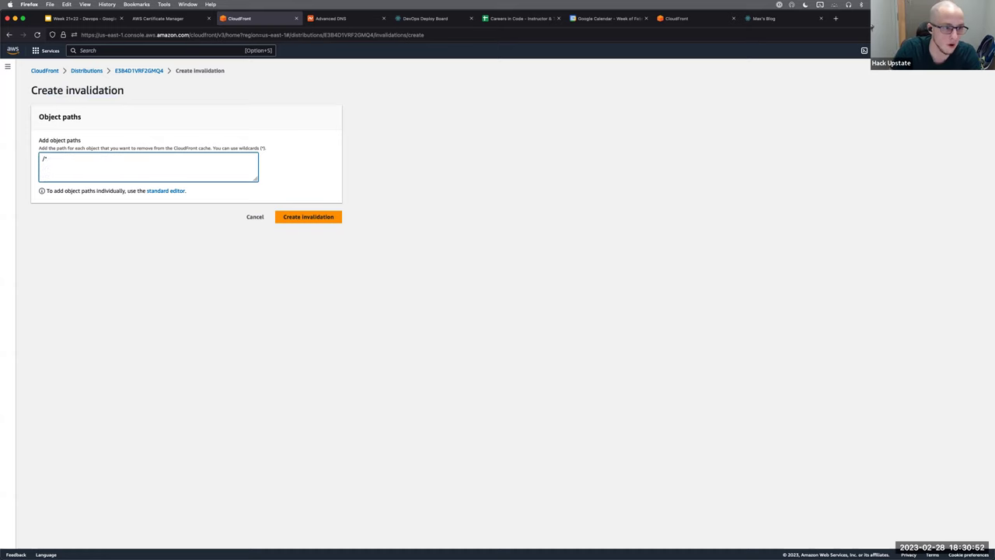
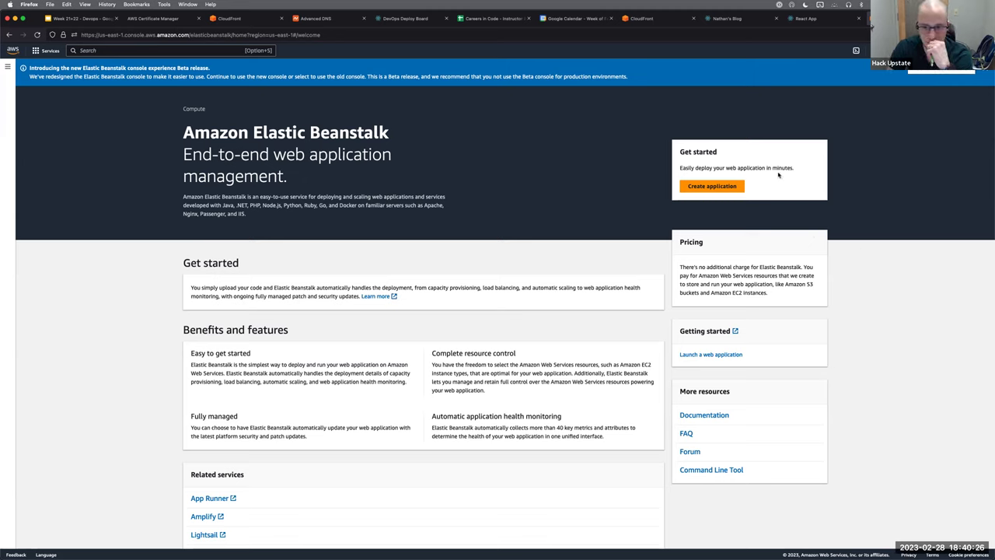
# - Start a new Elastic Beanstalk application and name it with the account owner's lowercase first name followed by "-capstone"
pyautogui.click(702, 187)
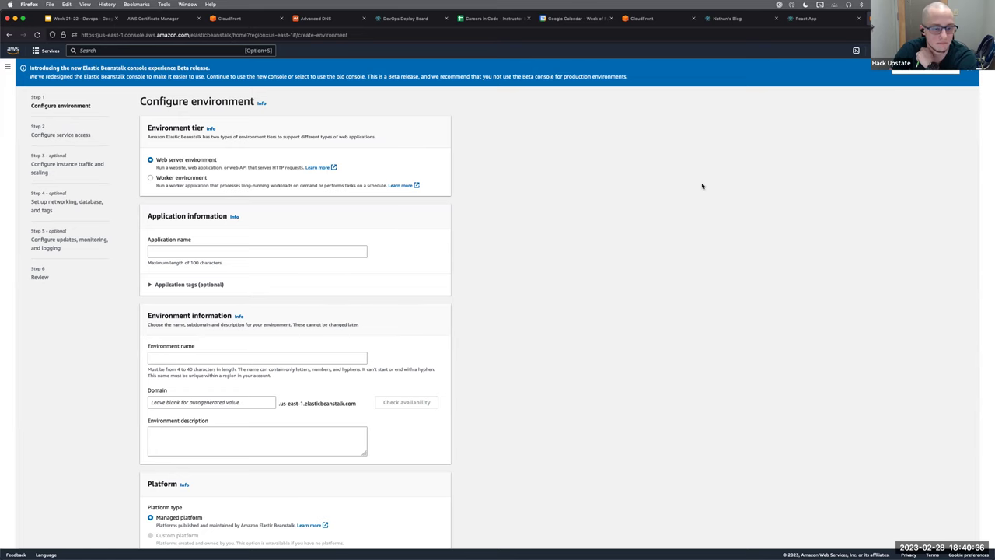
pyautogui.scroll(-8, 702, 186)
pyautogui.scroll(8, 702, 186)
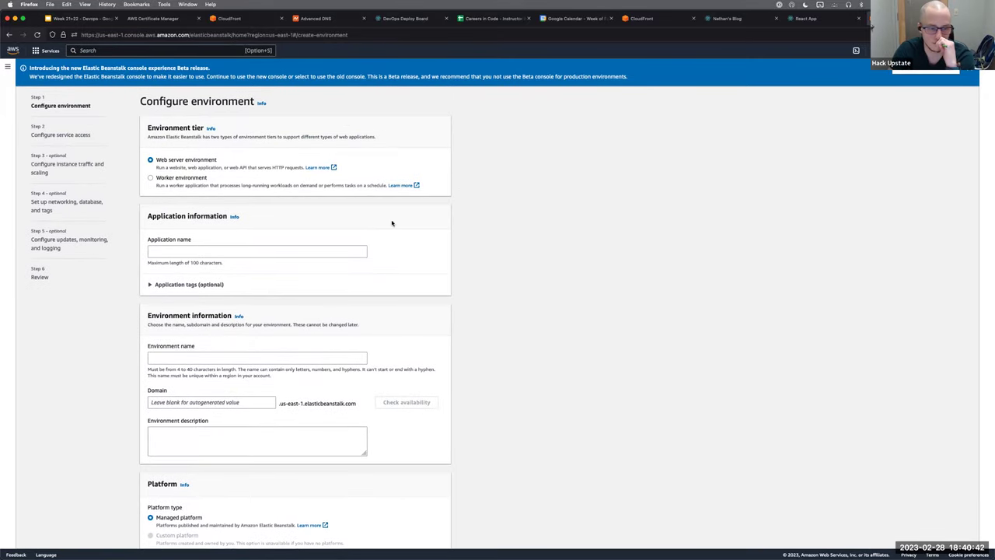
pyautogui.click(230, 36)
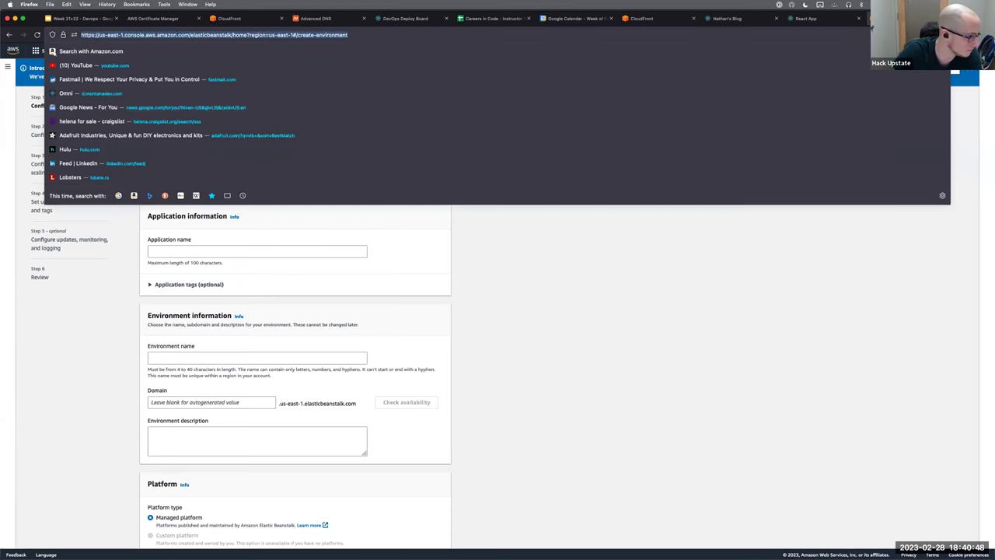
pyautogui.click(78, 260)
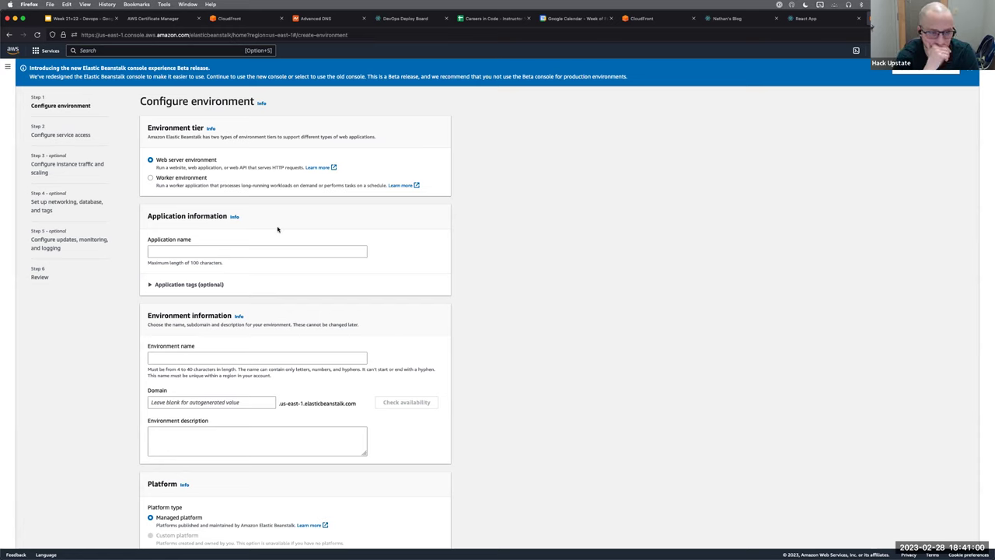
pyautogui.click(245, 248)
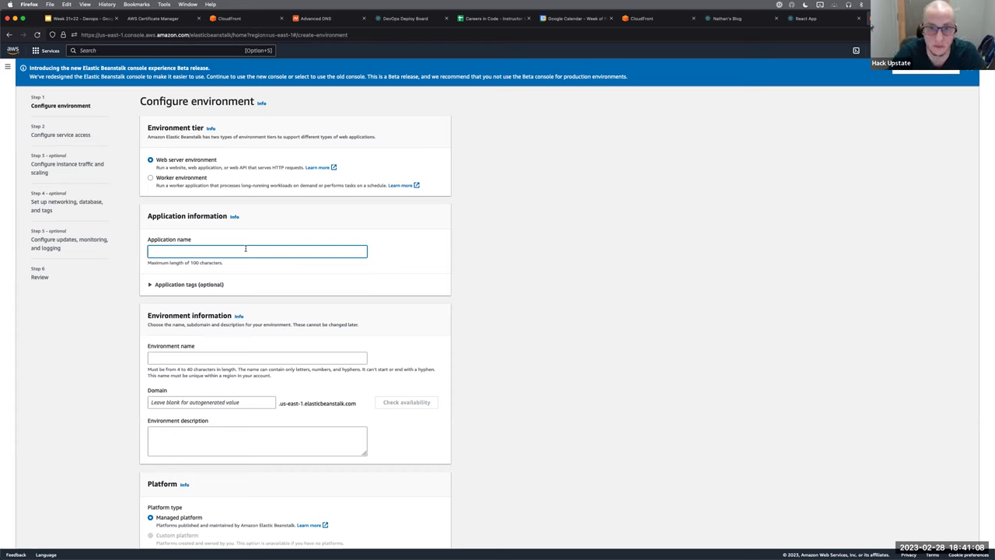
pyautogui.write('nathan-capstone')
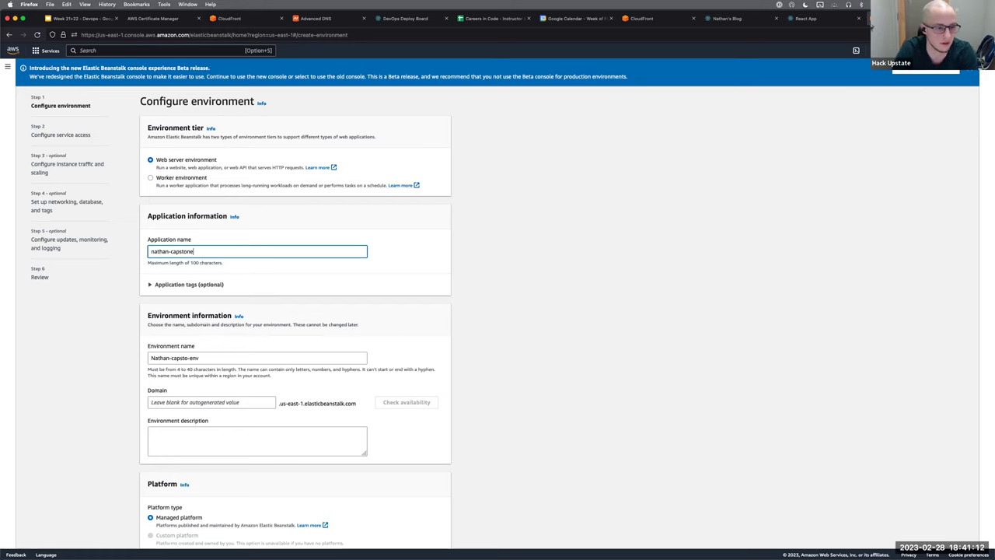
# - Look through the environment, platform, application code and preset settings, including the list of available platforms
pyautogui.scroll(-1, 248, 352)
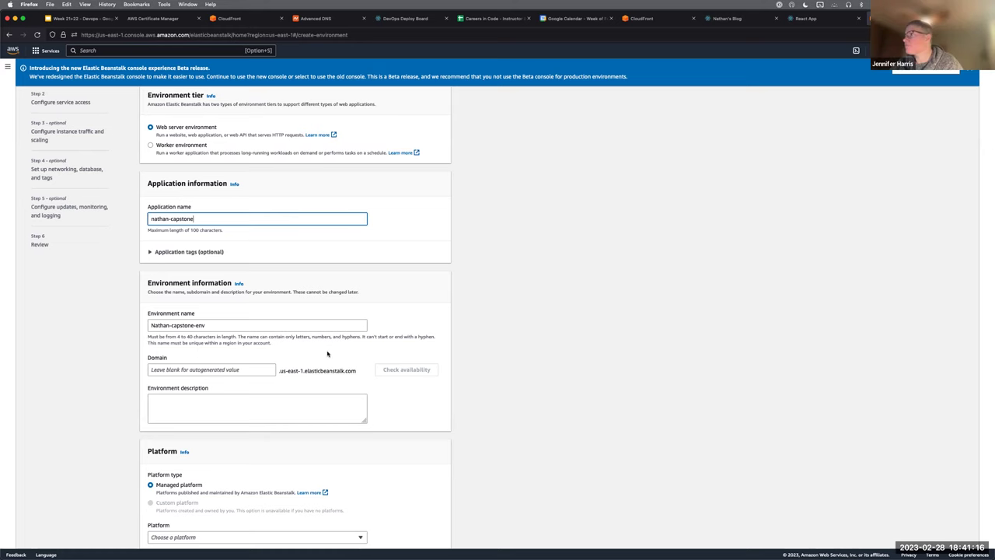
pyautogui.scroll(-1, 338, 315)
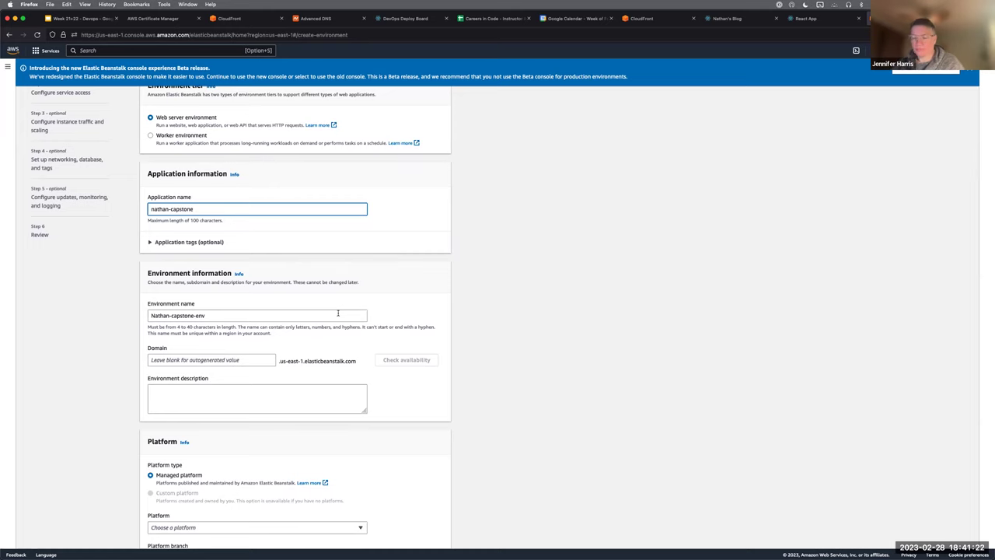
pyautogui.scroll(-5, 337, 312)
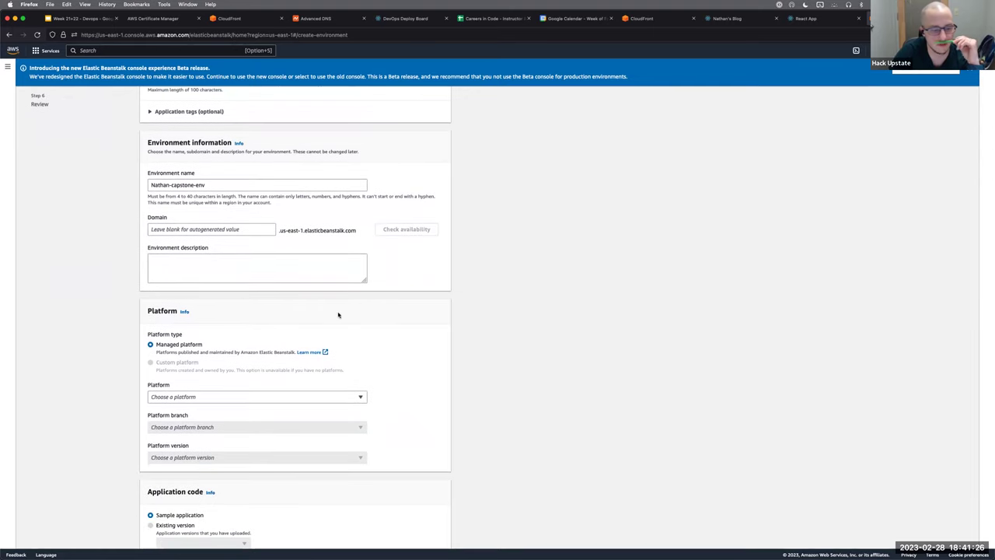
pyautogui.scroll(-3, 337, 312)
pyautogui.scroll(-4, 338, 315)
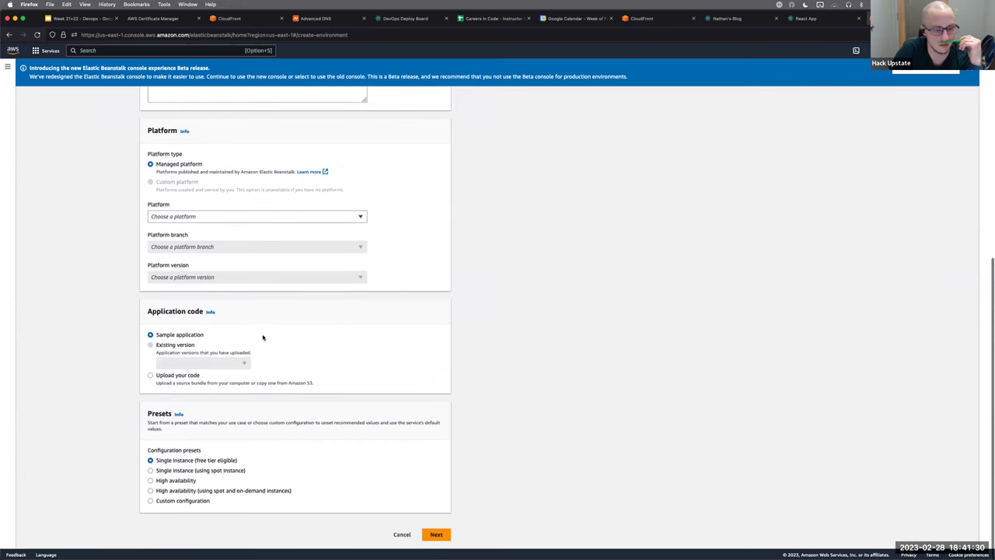
pyautogui.scroll(1, 261, 336)
pyautogui.scroll(1, 261, 336)
pyautogui.click(228, 258)
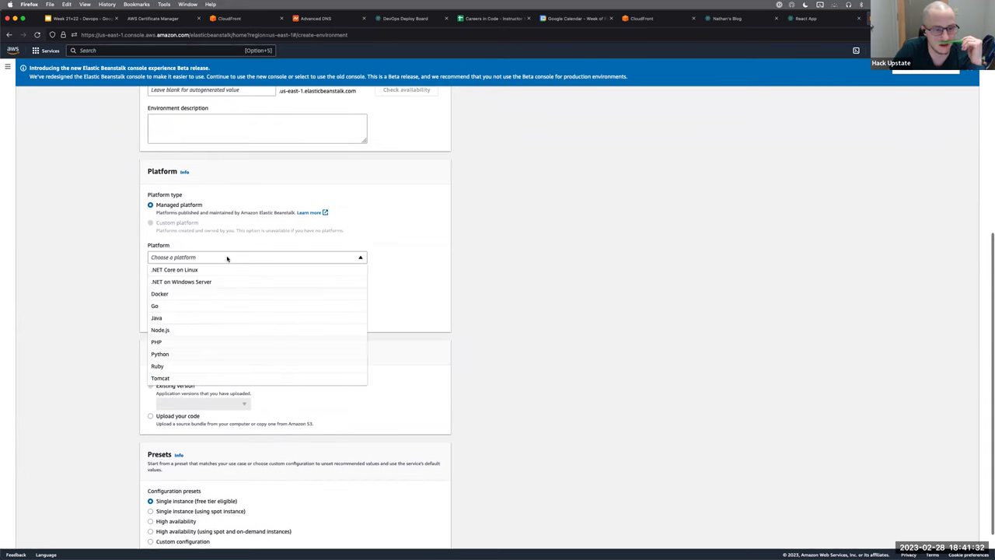
pyautogui.click(425, 272)
pyautogui.scroll(2, 327, 257)
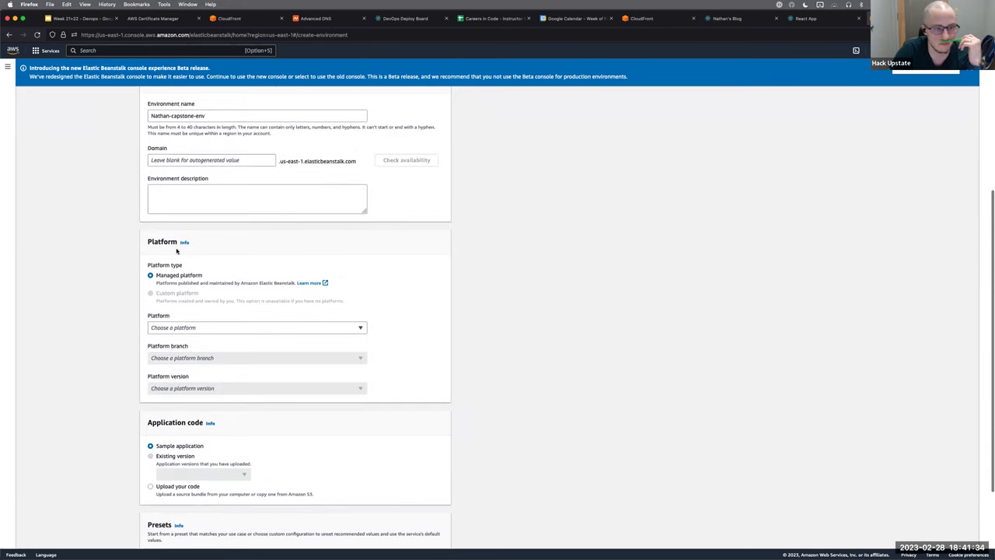
# - Choose Node.js as the managed platform for the new environment
pyautogui.moveTo(147, 246); pyautogui.dragTo(251, 246)
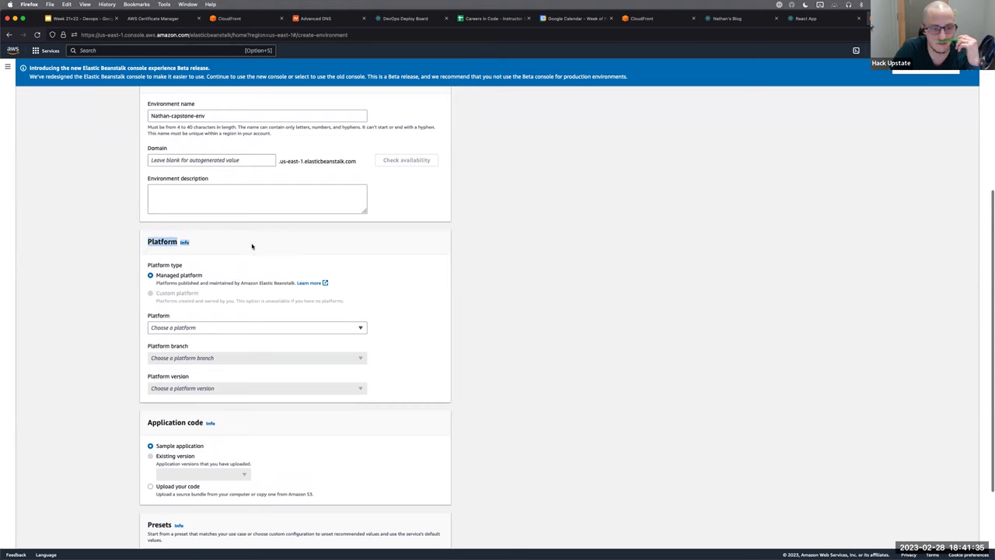
pyautogui.click(333, 331)
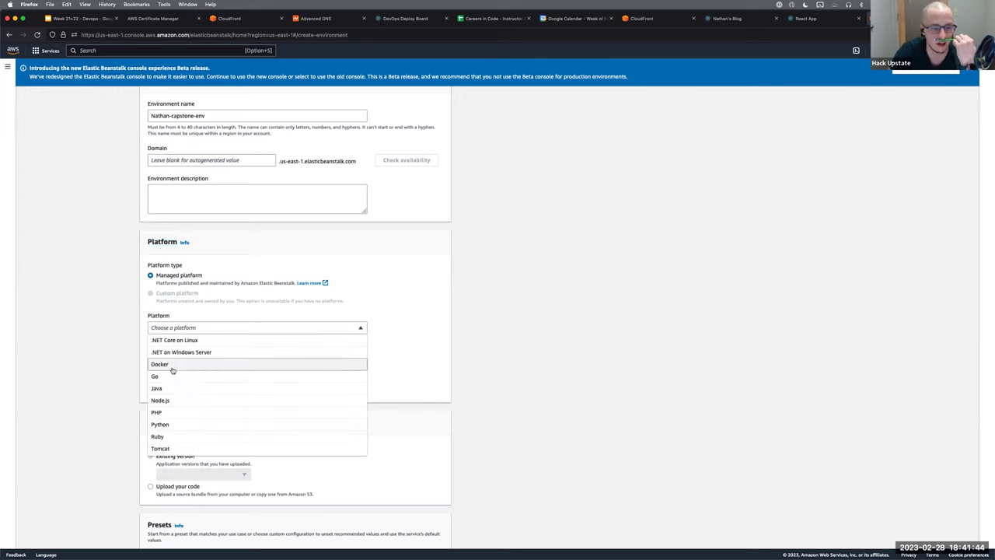
pyautogui.click(177, 401)
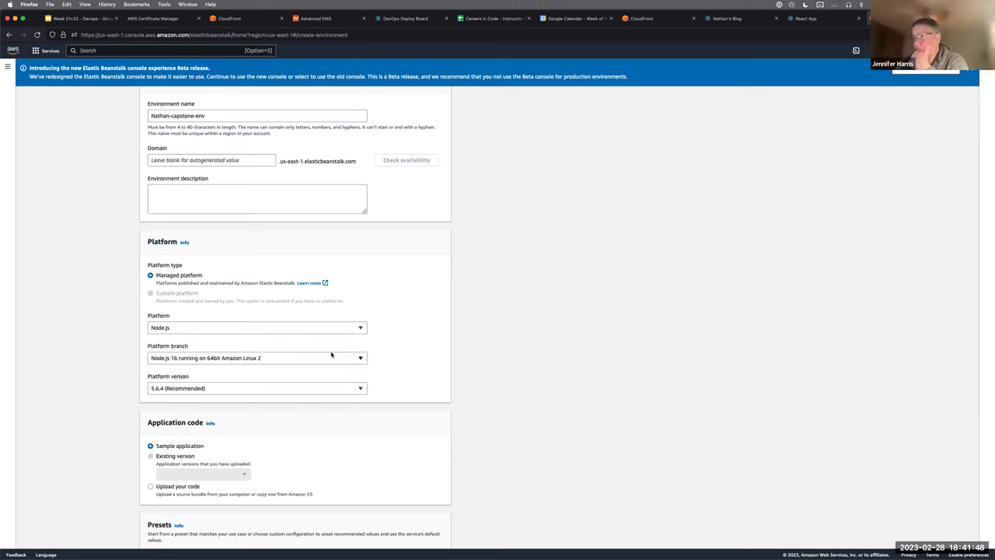
# - Check which Node.js platform branches are offered, and look over the application code and configuration preset options
pyautogui.click(332, 354)
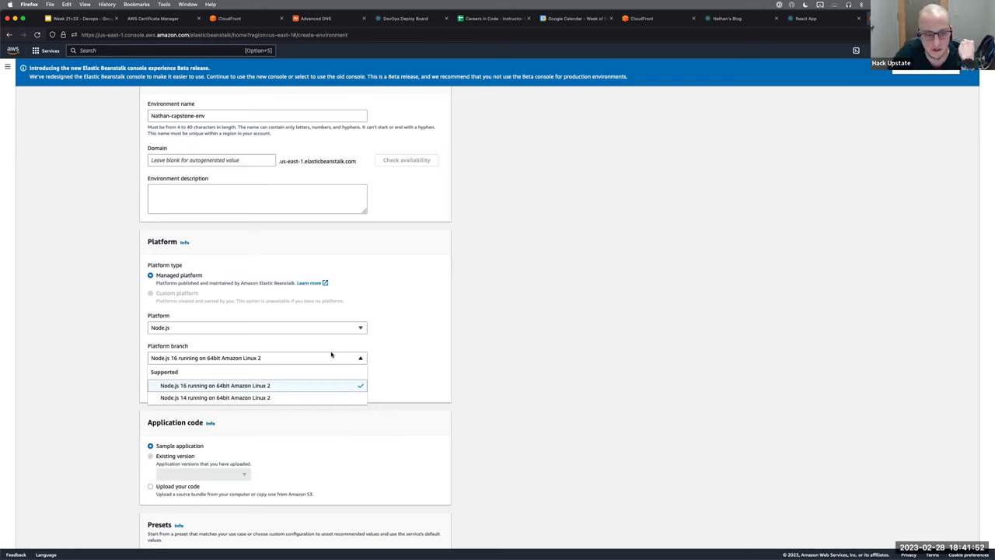
pyautogui.click(389, 397)
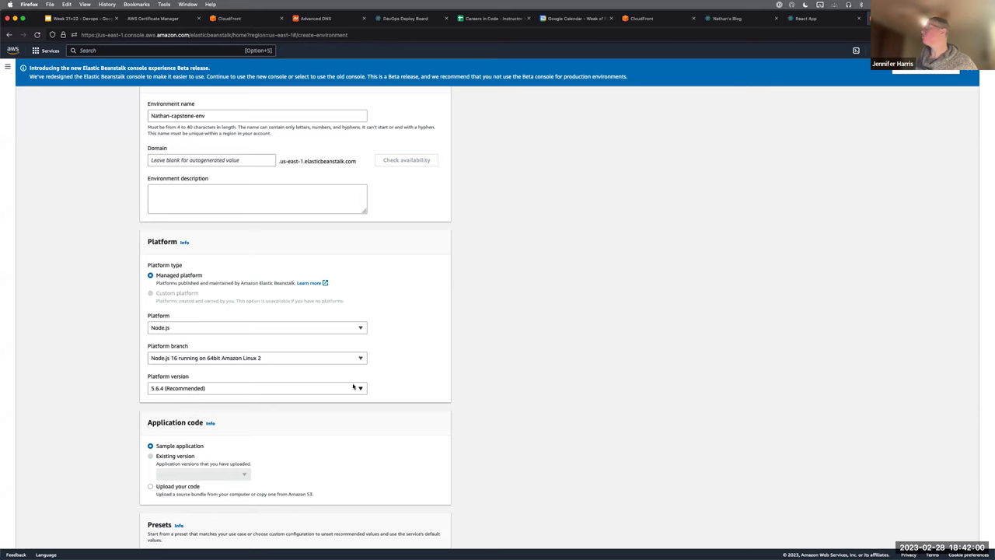
pyautogui.scroll(-1, 222, 358)
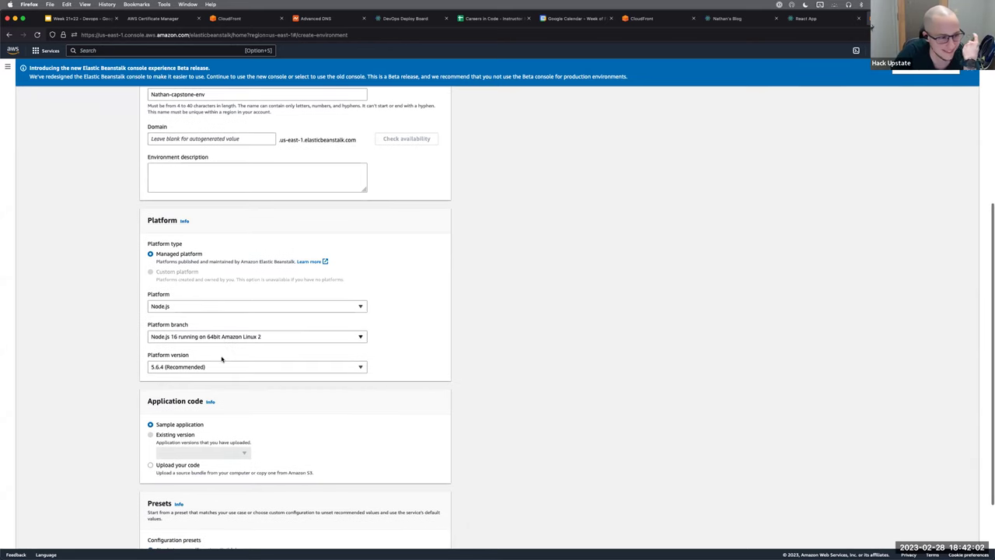
pyautogui.scroll(-2, 221, 358)
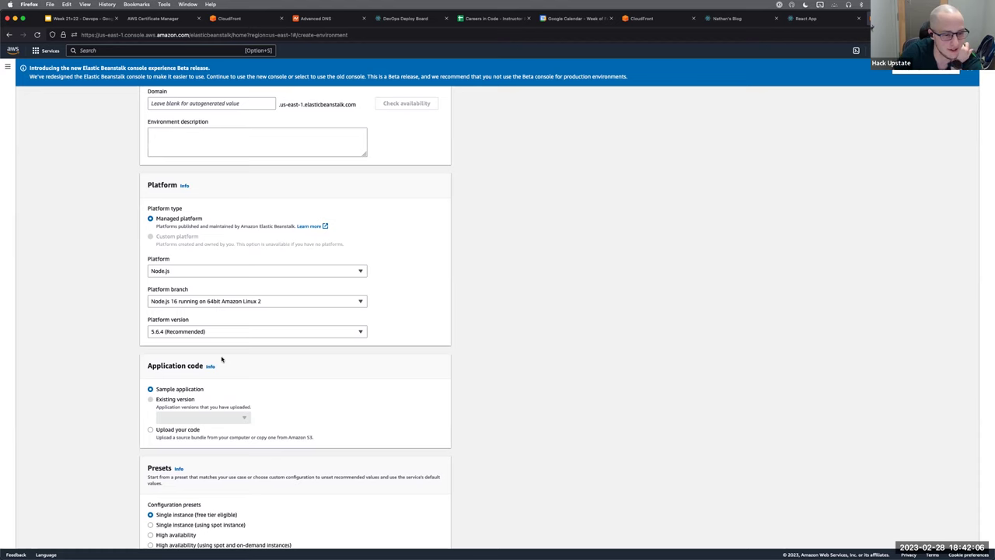
pyautogui.scroll(-1, 221, 358)
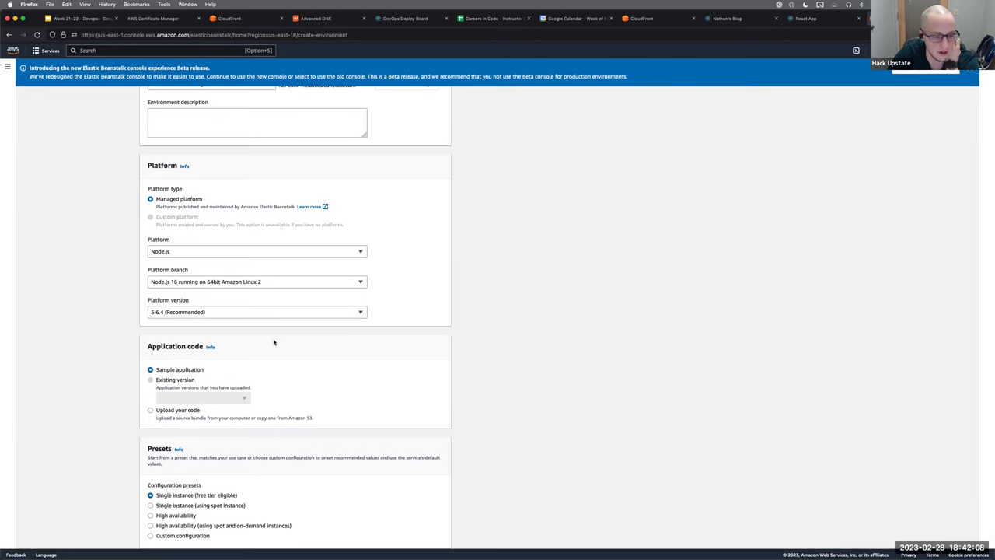
pyautogui.scroll(-1, 273, 342)
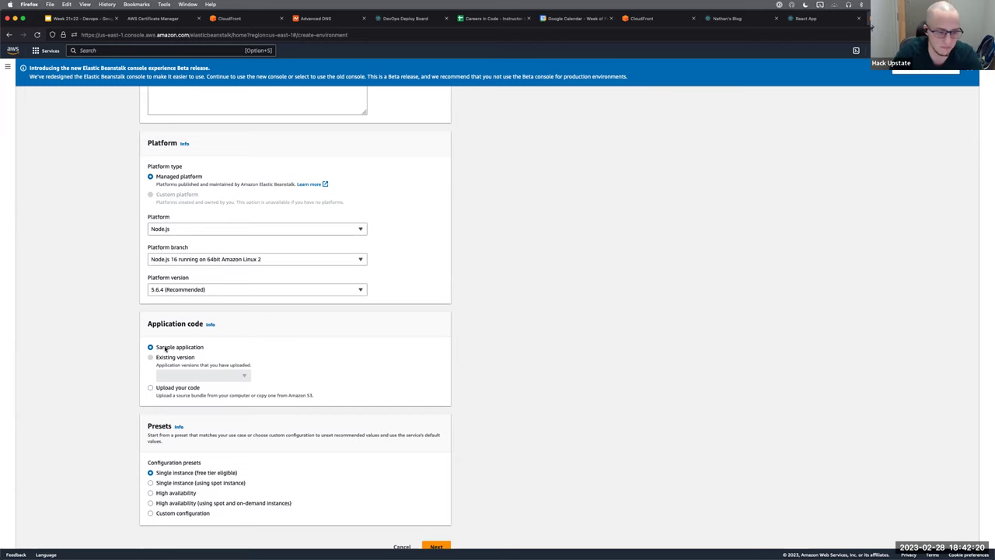
# - Review the free-tier single instance preset and the application name, and continue to the service access settings
pyautogui.scroll(-1, 256, 441)
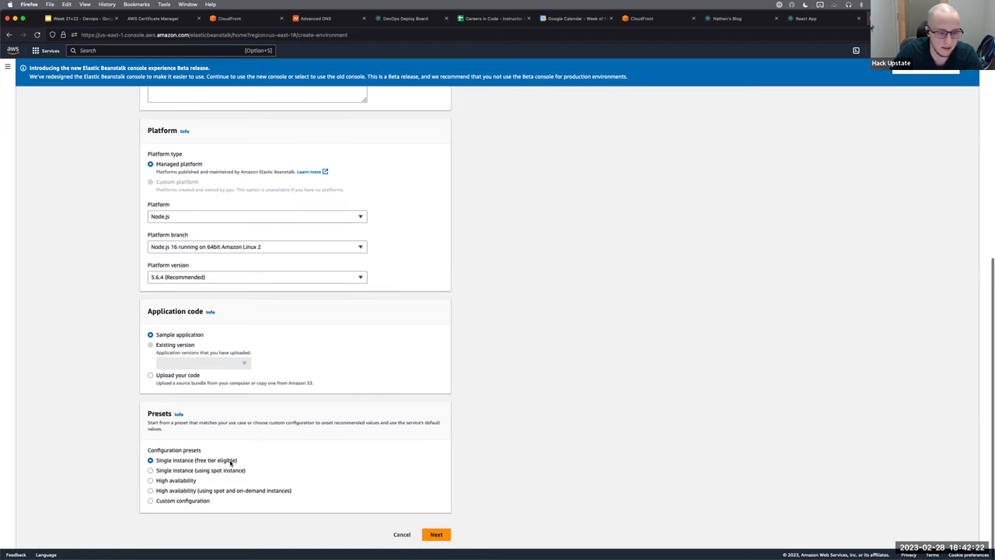
pyautogui.moveTo(194, 463); pyautogui.dragTo(278, 462)
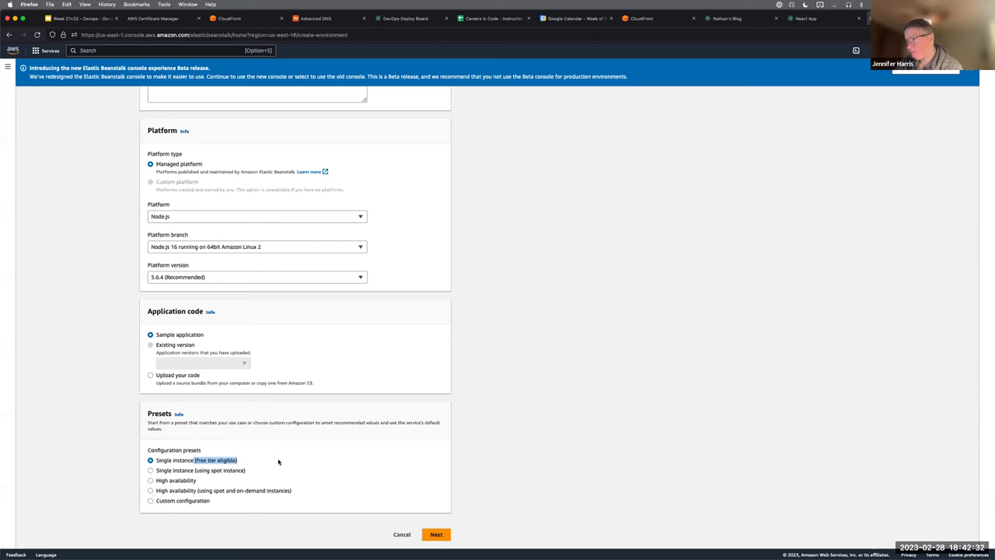
pyautogui.scroll(10, 328, 447)
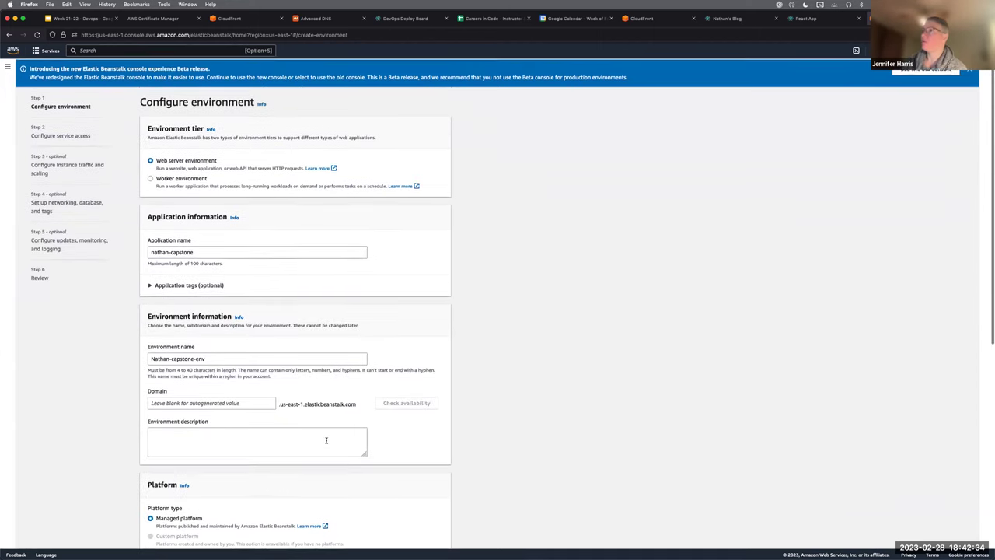
pyautogui.tripleClick(231, 249)
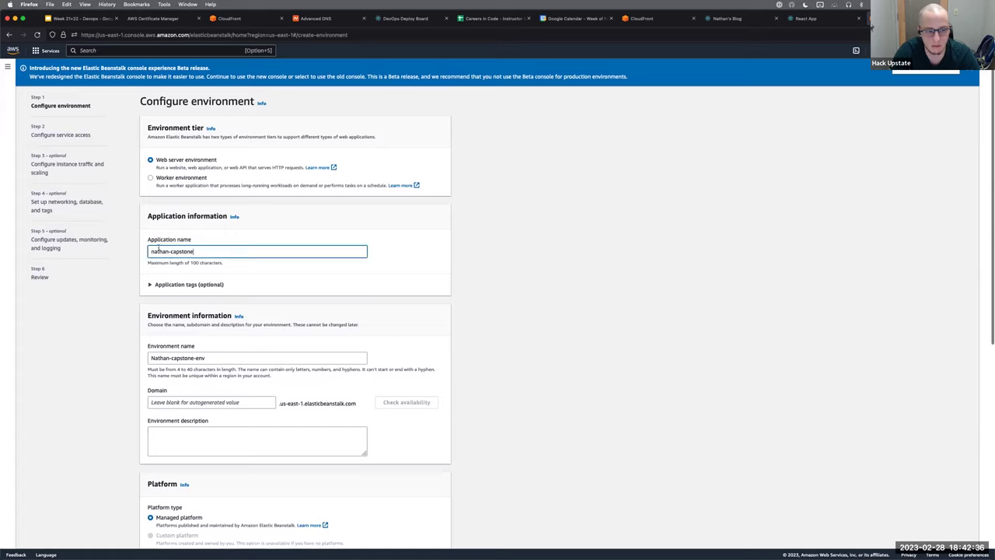
pyautogui.scroll(-10, 191, 349)
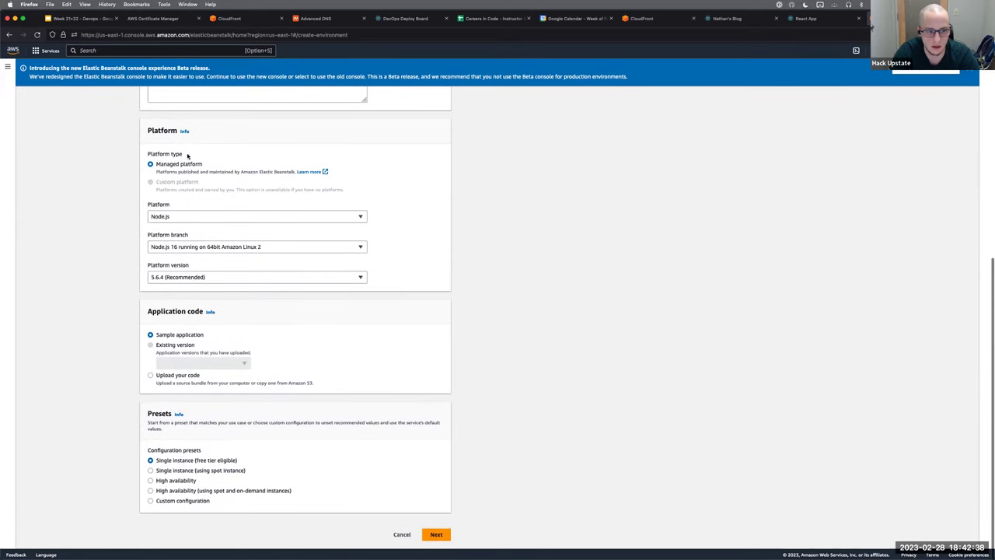
pyautogui.click(438, 535)
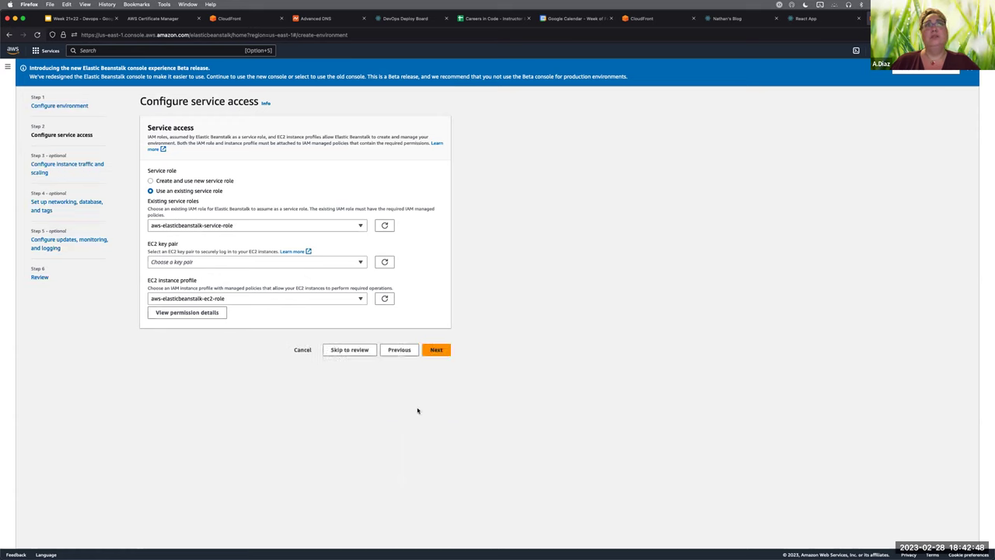
# - Return to the environment configuration and look over the application name, environment name and platform settings
pyautogui.click(398, 357)
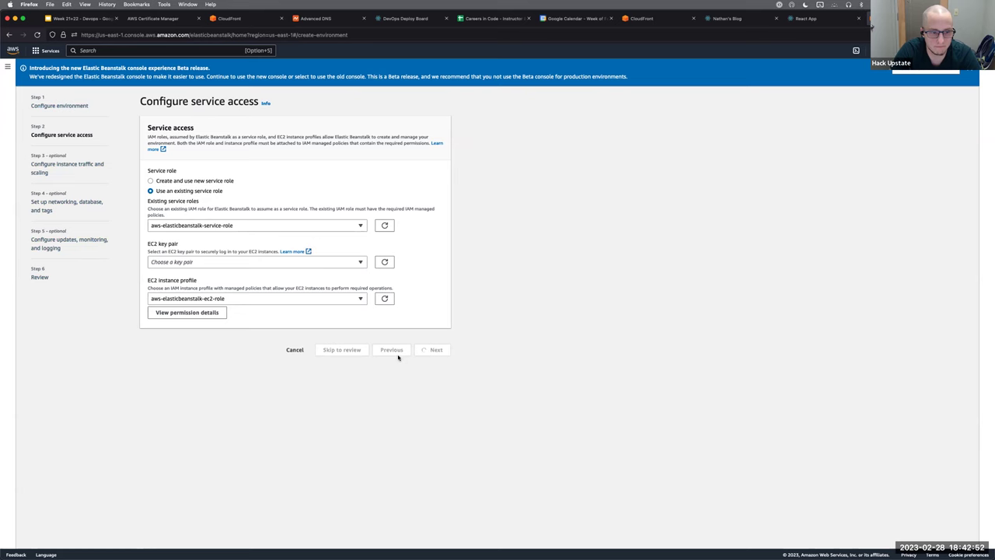
pyautogui.click(394, 351)
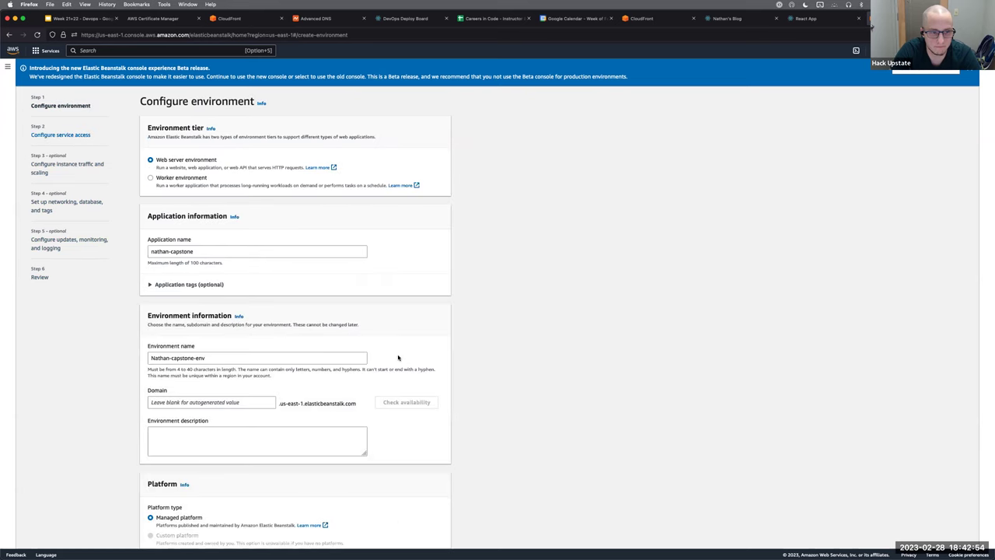
pyautogui.scroll(-1, 398, 356)
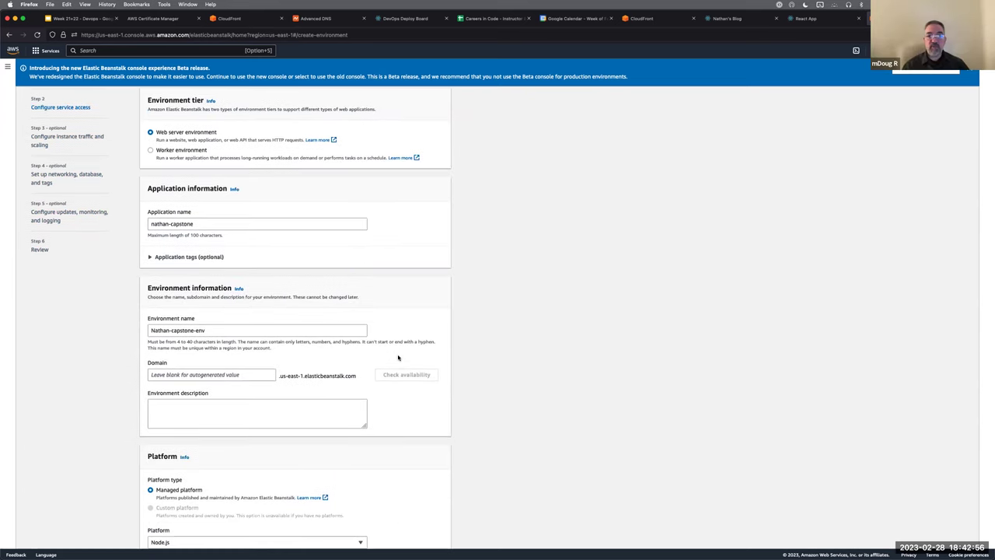
pyautogui.click(199, 225)
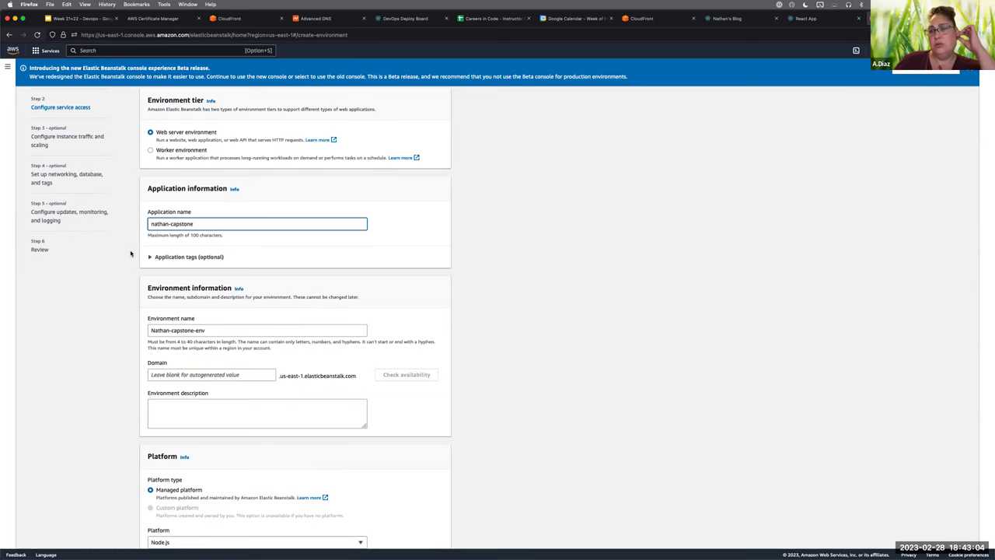
pyautogui.scroll(1, 216, 234)
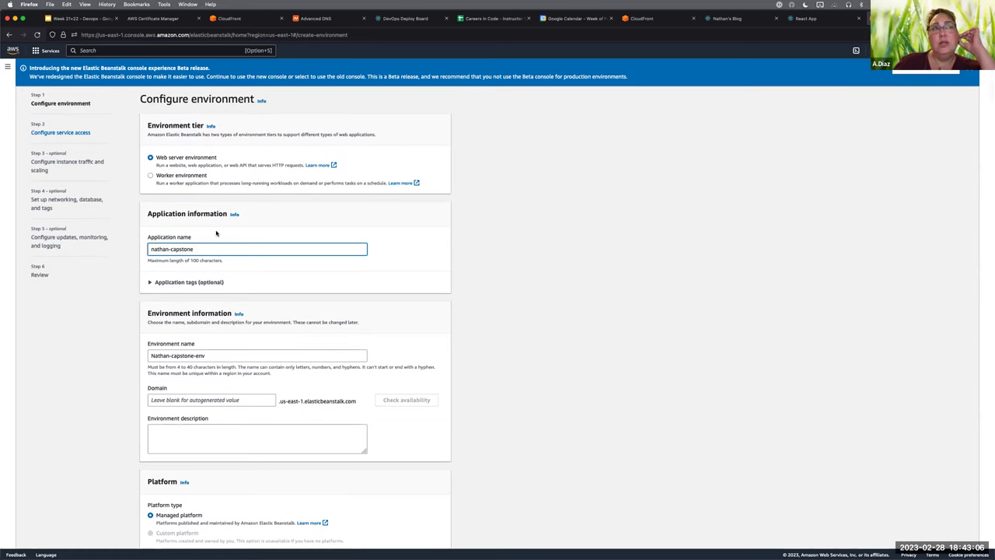
pyautogui.scroll(-2, 216, 234)
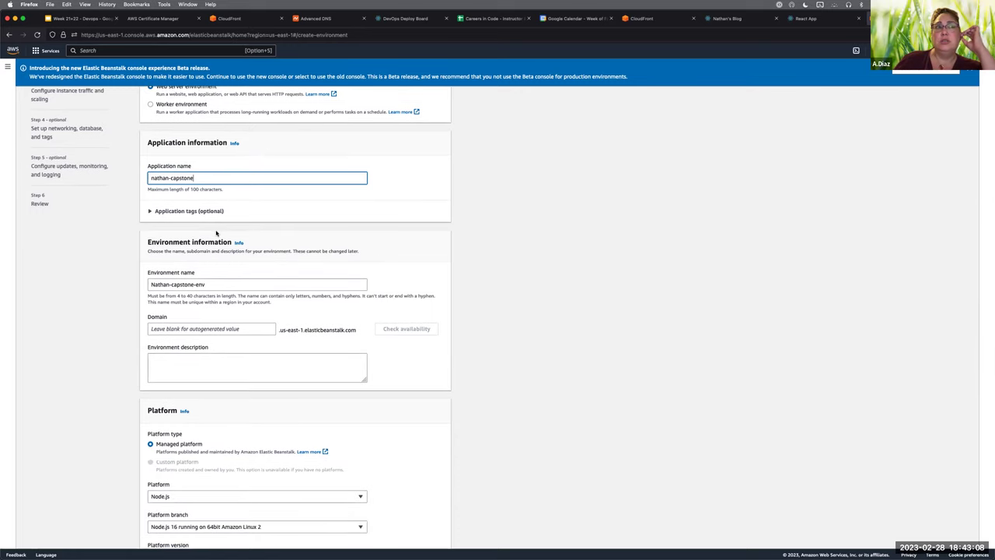
pyautogui.scroll(2, 216, 233)
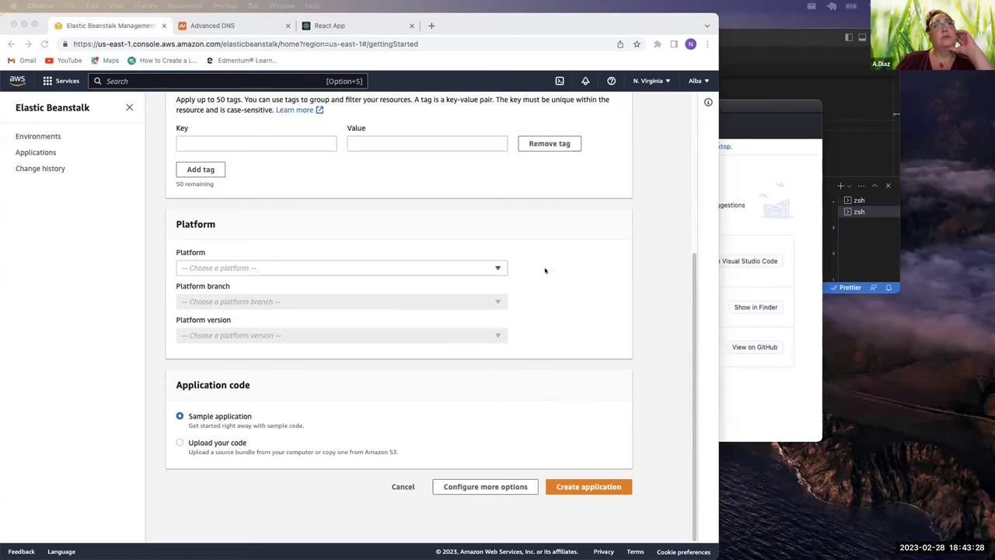
# - On the student's screen, leave the web app creation form, reload the Elastic Beanstalk welcome page and look through it
pyautogui.scroll(5, 561, 221)
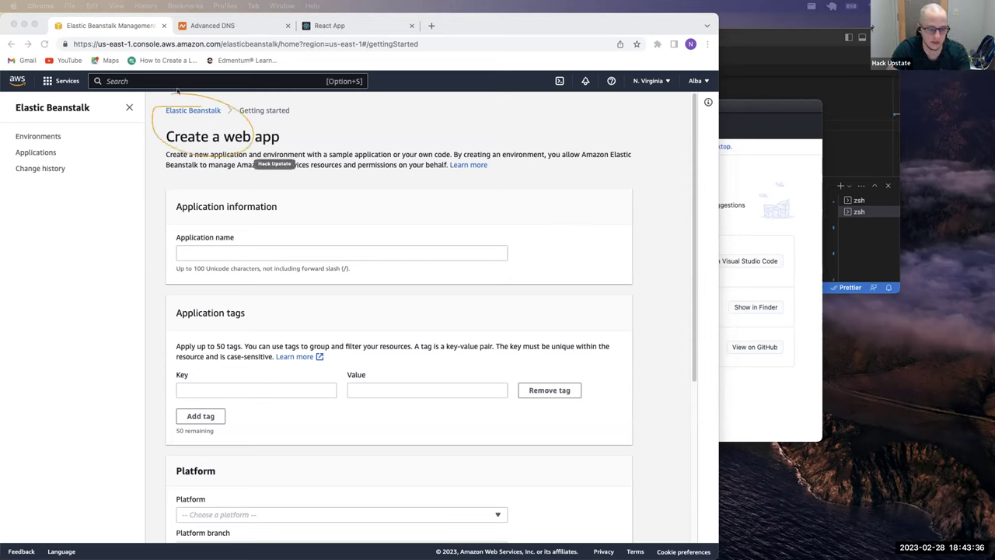
pyautogui.click(194, 111)
pyautogui.click(195, 111)
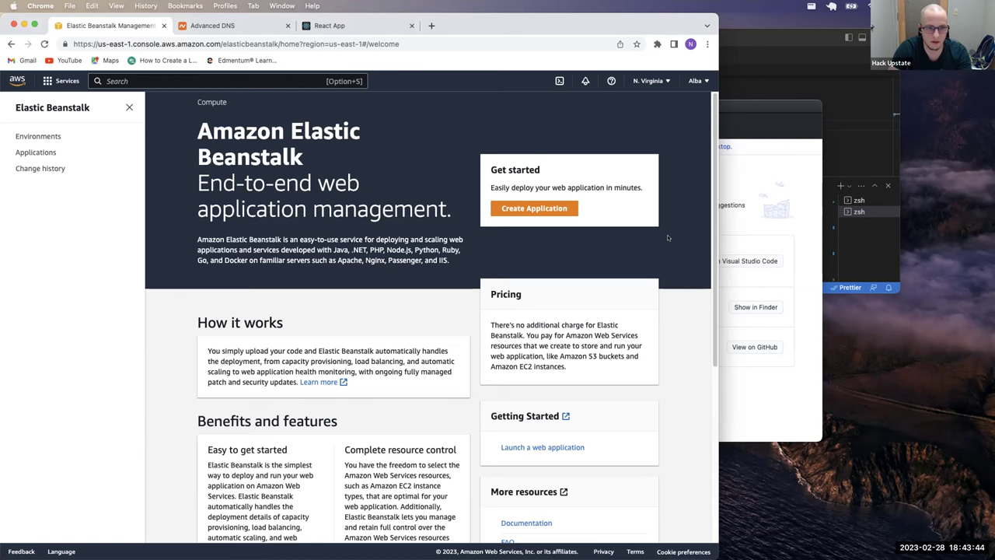
pyautogui.click(42, 45)
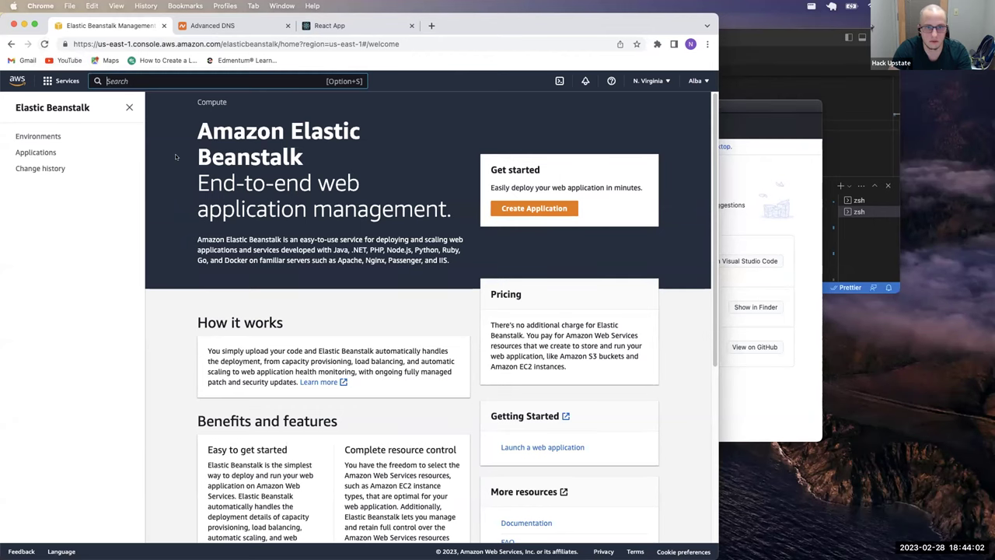
pyautogui.scroll(-3, 175, 157)
pyautogui.scroll(-6, 175, 157)
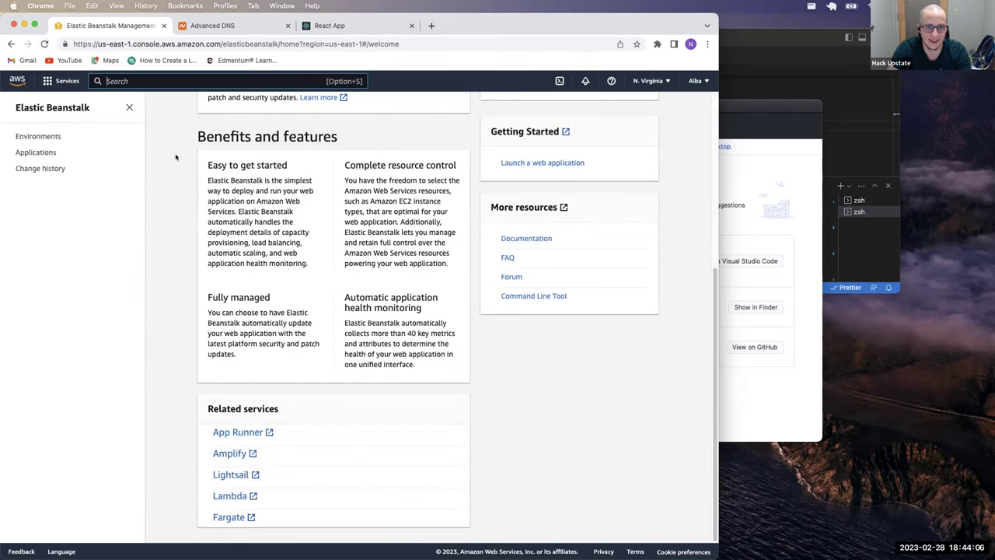
pyautogui.scroll(10, 175, 157)
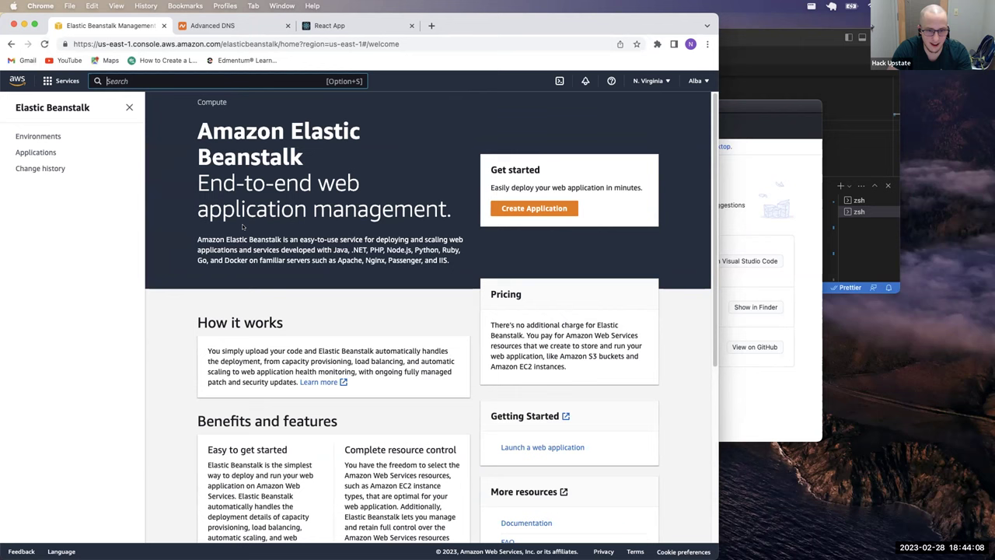
pyautogui.hotkey('alt', 's')
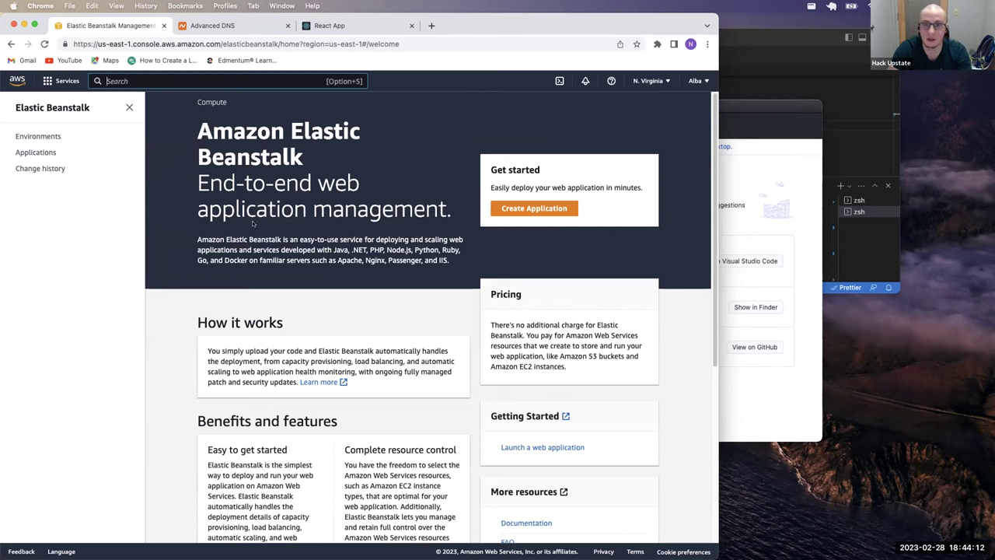
# - Start a new Elastic Beanstalk application and name it with the student's capitalized first name followed by "-capstone"
pyautogui.click(515, 211)
pyautogui.click(313, 251)
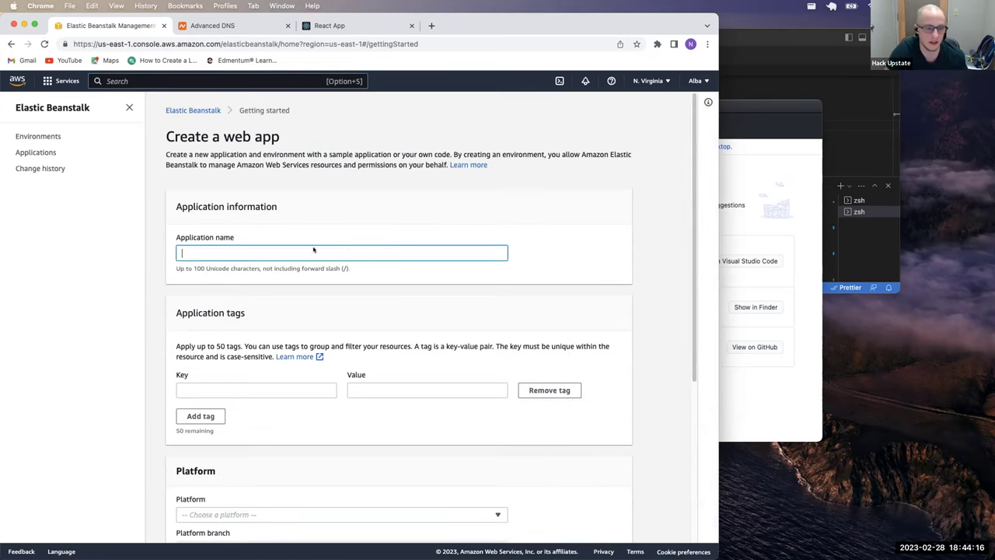
pyautogui.write('Alba-capstone')
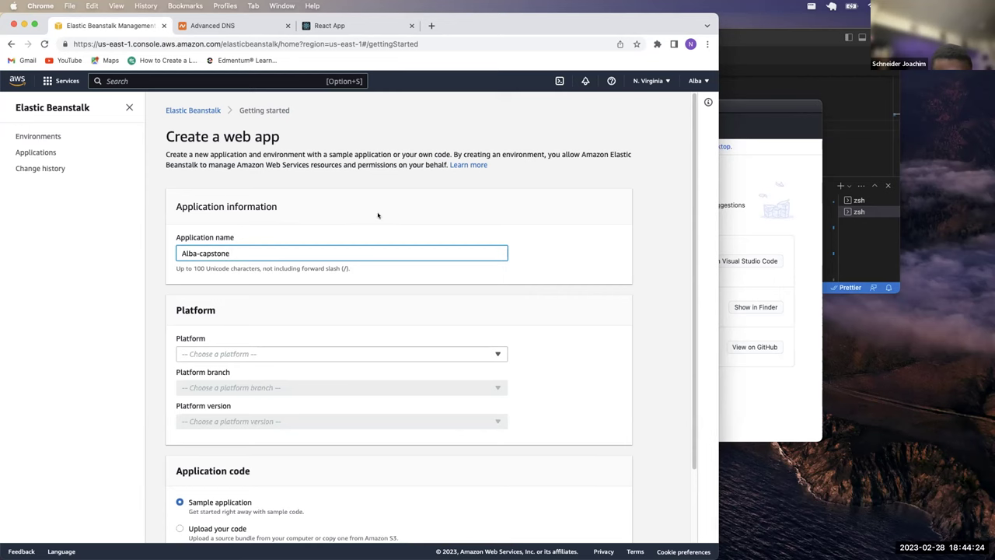
# - Choose Node.js as the platform for the student's web app, keep the sample application code, and create the application
pyautogui.scroll(-2, 526, 268)
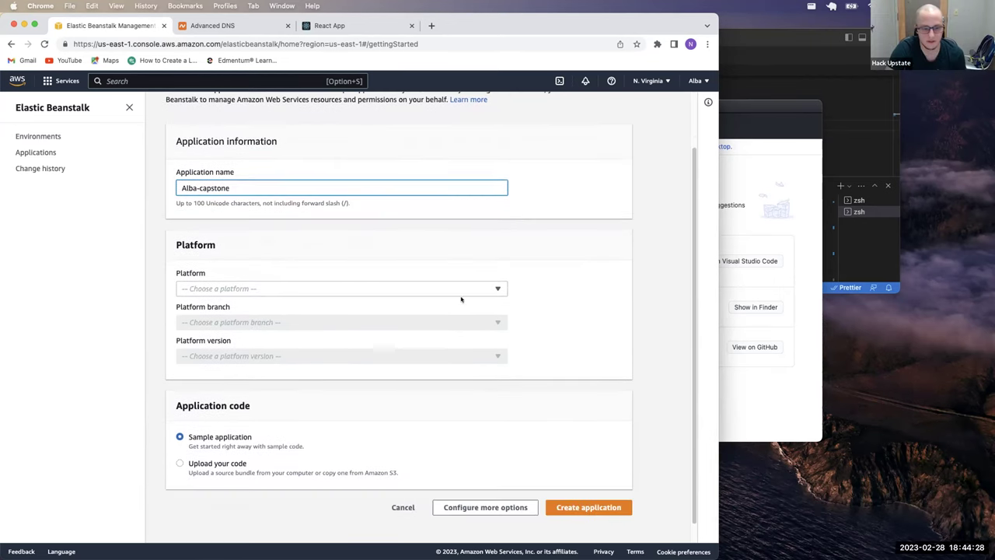
pyautogui.click(495, 291)
pyautogui.scroll(-1, 262, 373)
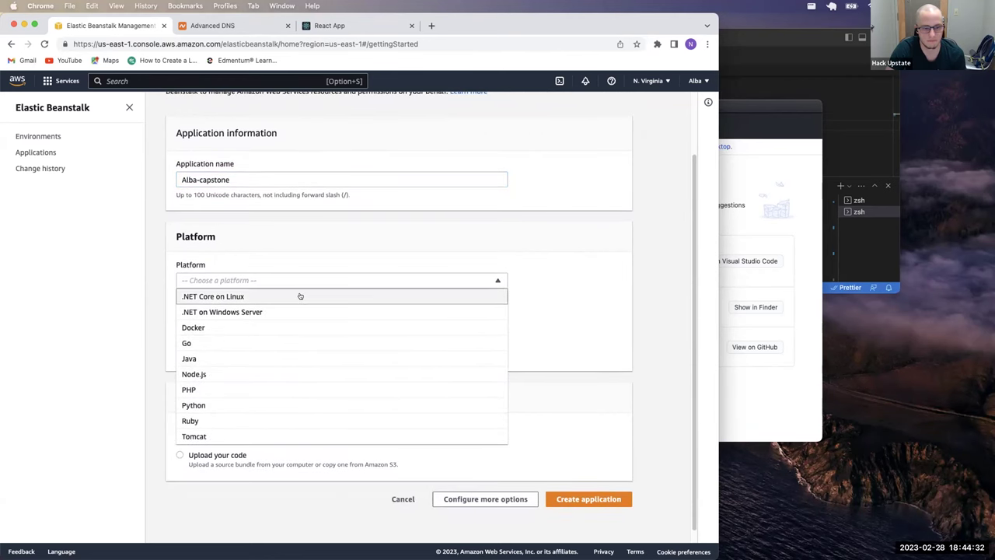
pyautogui.scroll(2, 338, 365)
pyautogui.scroll(-2, 338, 365)
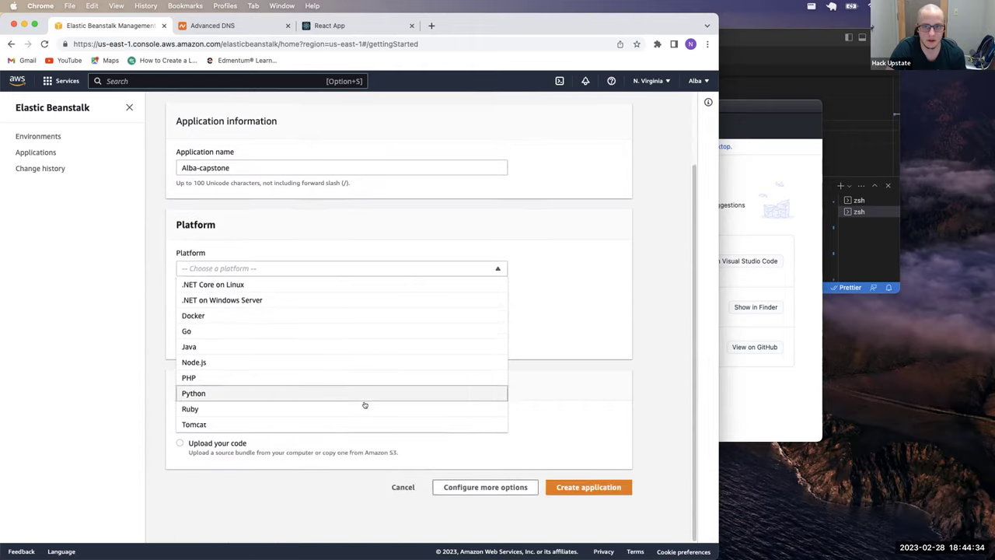
pyautogui.click(283, 268)
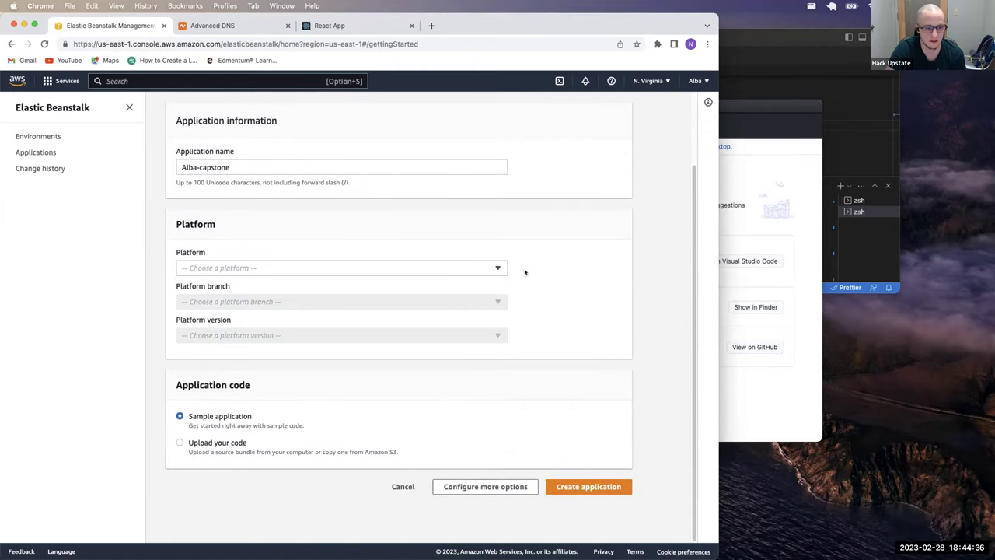
pyautogui.click(497, 267)
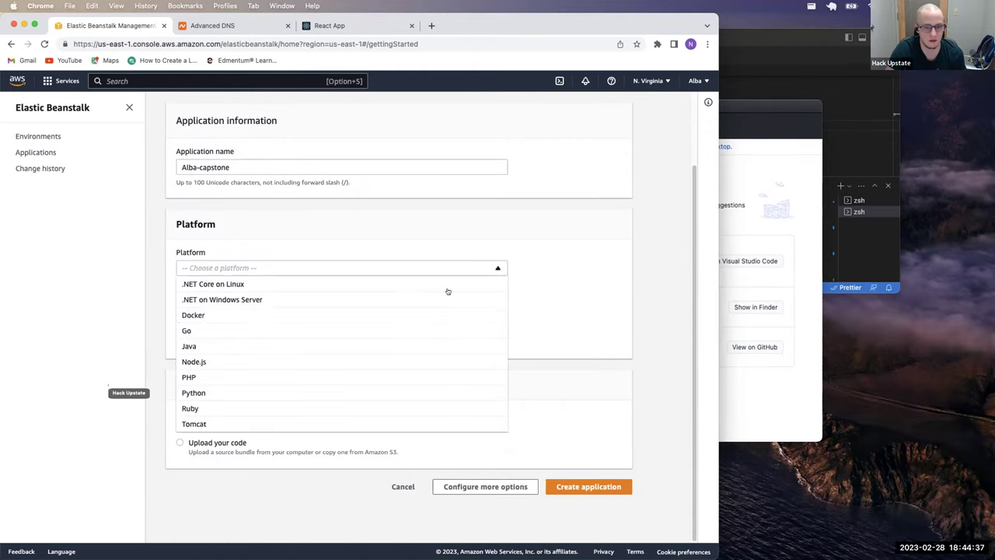
pyautogui.click(266, 362)
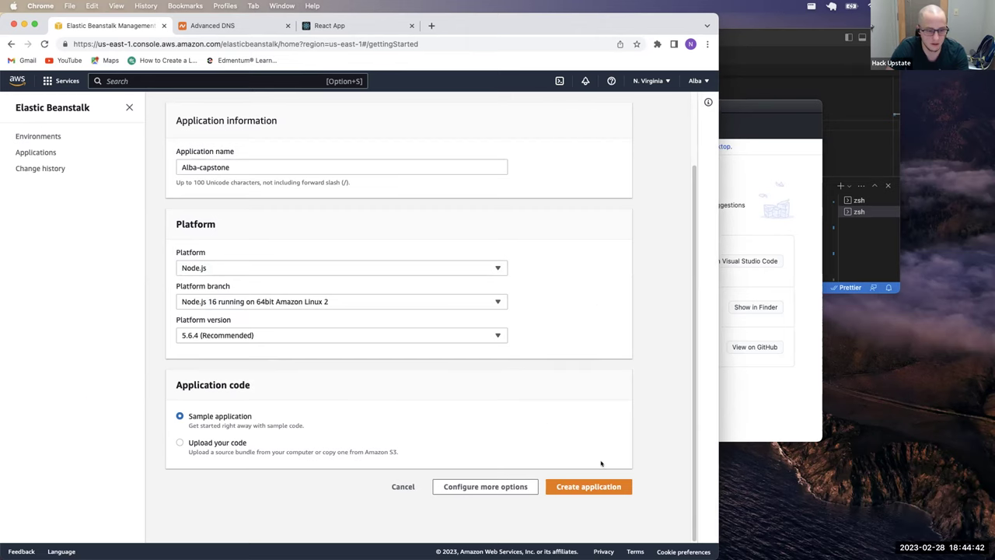
pyautogui.click(626, 486)
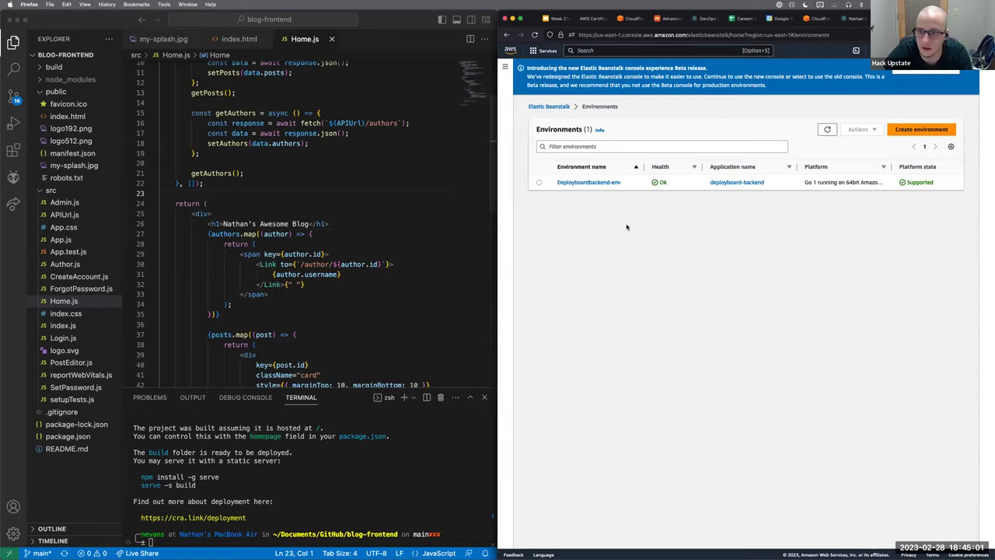
# - Back on the instructor's console, start a new Elastic Beanstalk application named with the owner's lowercase first name followed by "-capstone"
pyautogui.hotkey('ctrl', 'alt', 'Return')
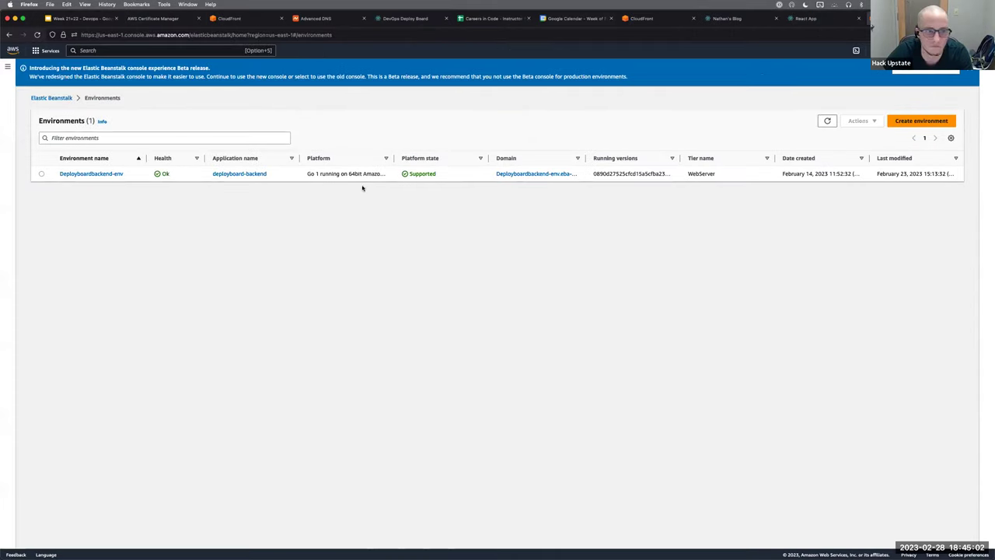
pyautogui.click(9, 35)
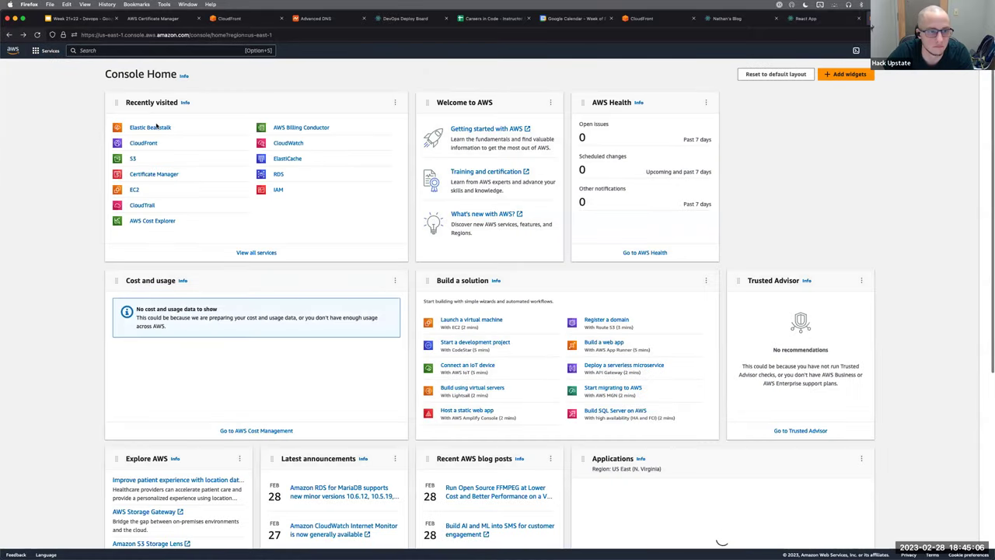
pyautogui.click(156, 128)
pyautogui.click(712, 188)
pyautogui.click(194, 251)
pyautogui.write('nathan-capstone')
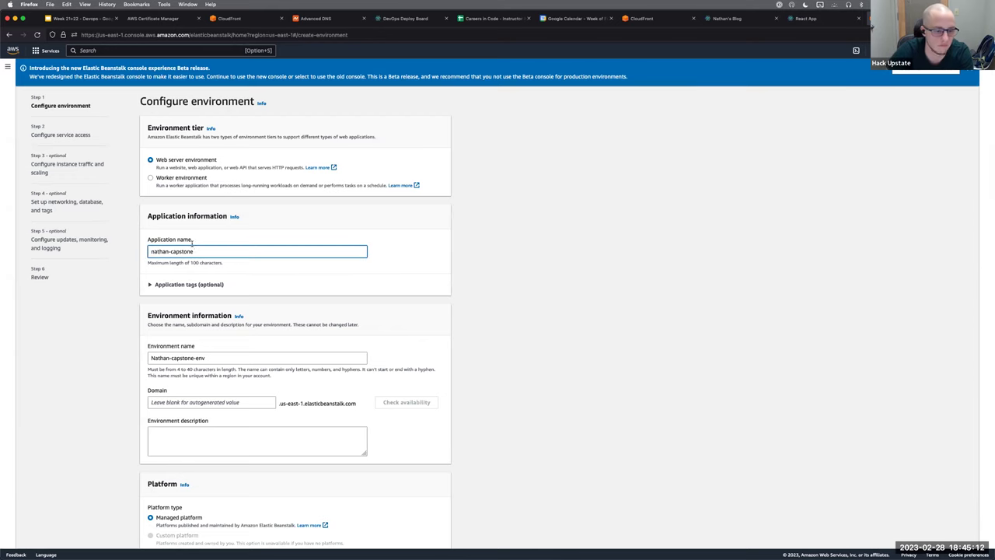
# - Choose Node.js as the managed platform, keep the sample application and free-tier single instance preset, and continue to service access
pyautogui.scroll(-5, 285, 312)
pyautogui.scroll(-3, 285, 312)
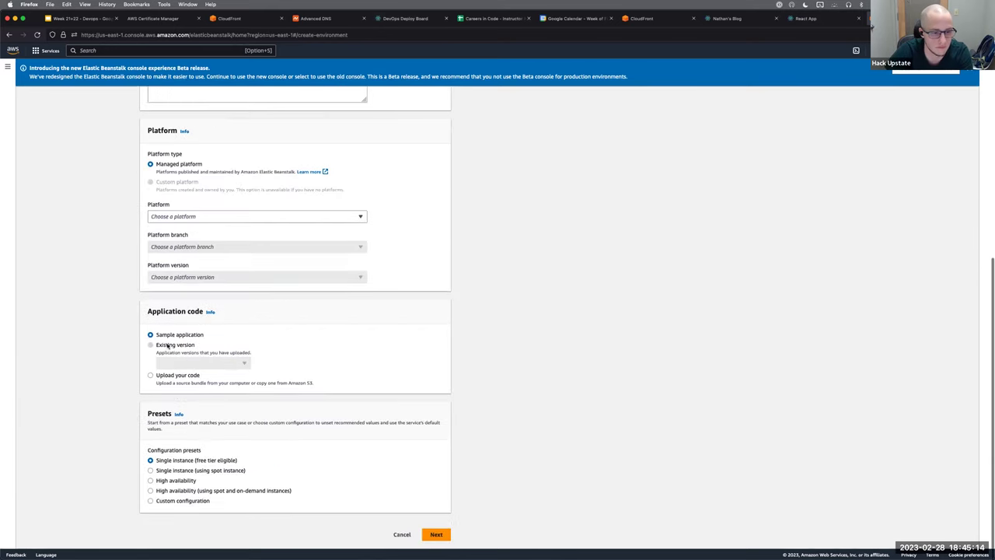
pyautogui.click(173, 220)
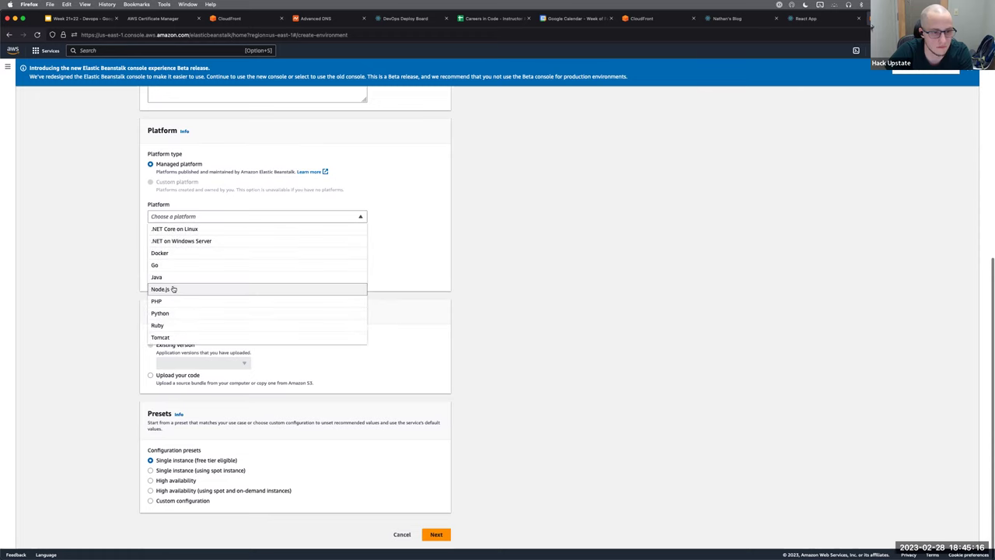
pyautogui.click(168, 289)
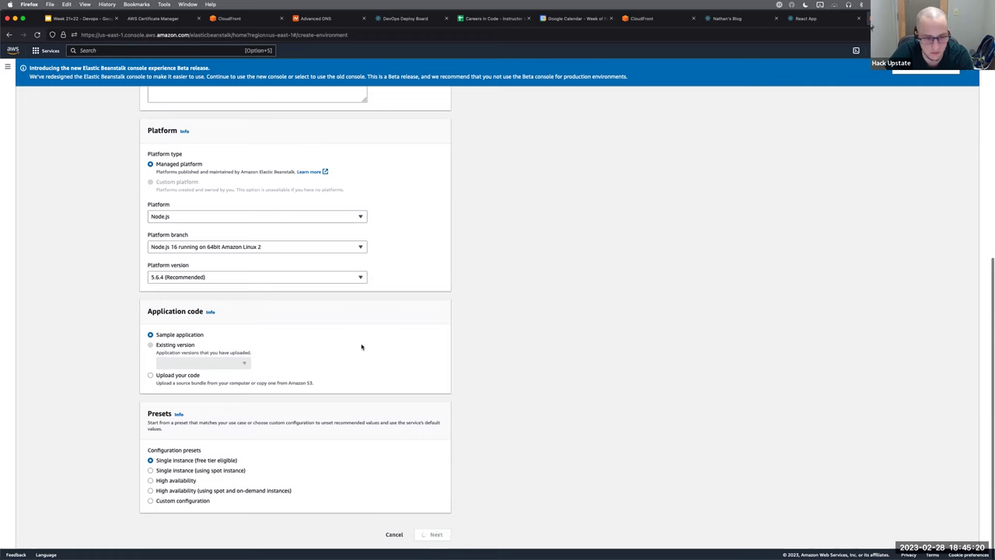
pyautogui.click(436, 534)
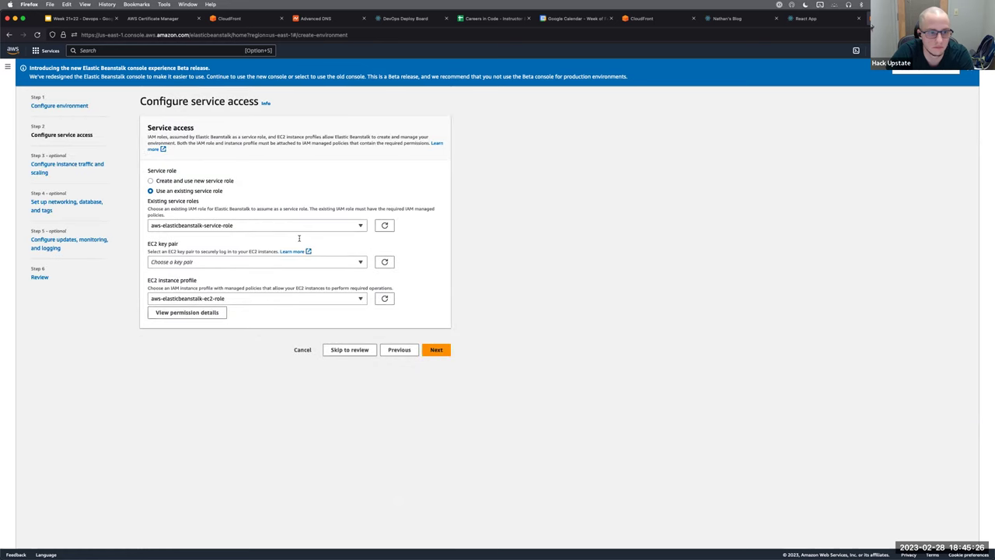
# - Choose to create and use a new service role for the environment, and continue to instance traffic and scaling
pyautogui.click(186, 180)
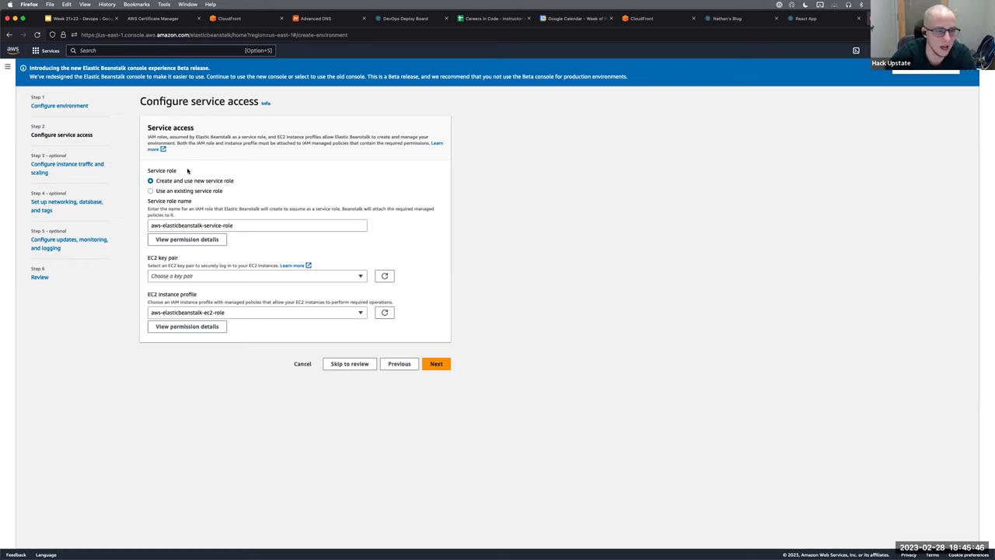
pyautogui.moveTo(156, 184); pyautogui.dragTo(264, 184)
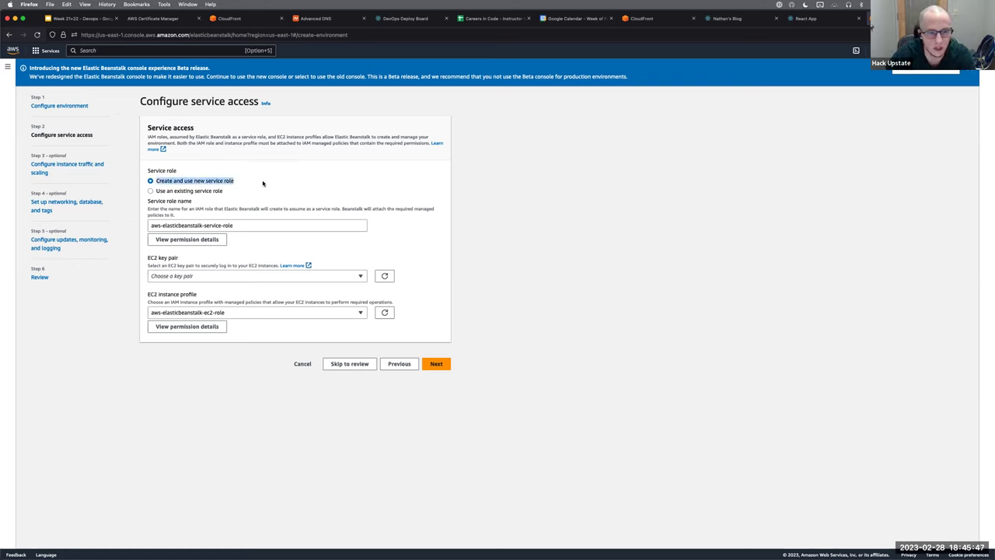
pyautogui.click(436, 365)
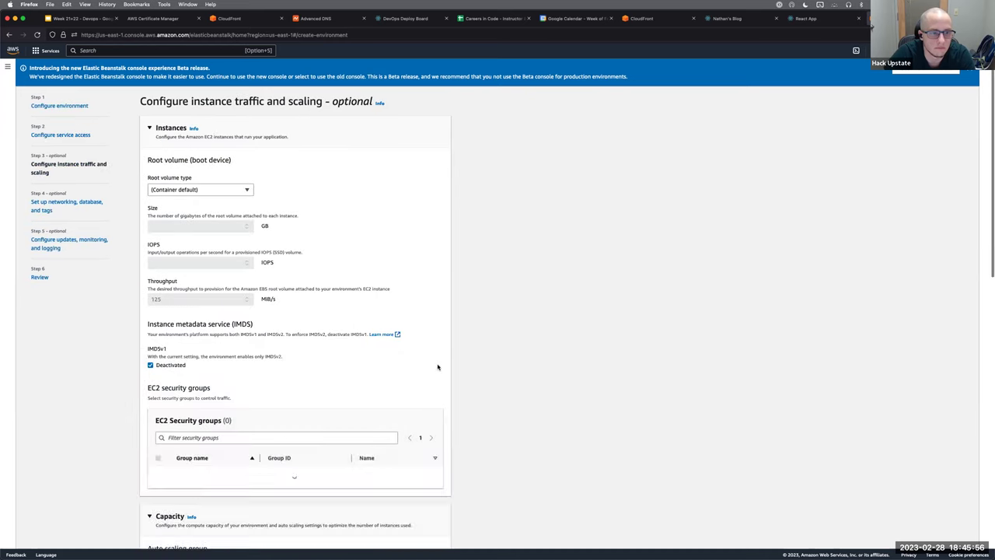
# - Remove the preset t2.small and t2.micro instance types from the environment's capacity settings
pyautogui.scroll(-4, 393, 326)
pyautogui.scroll(-10, 389, 325)
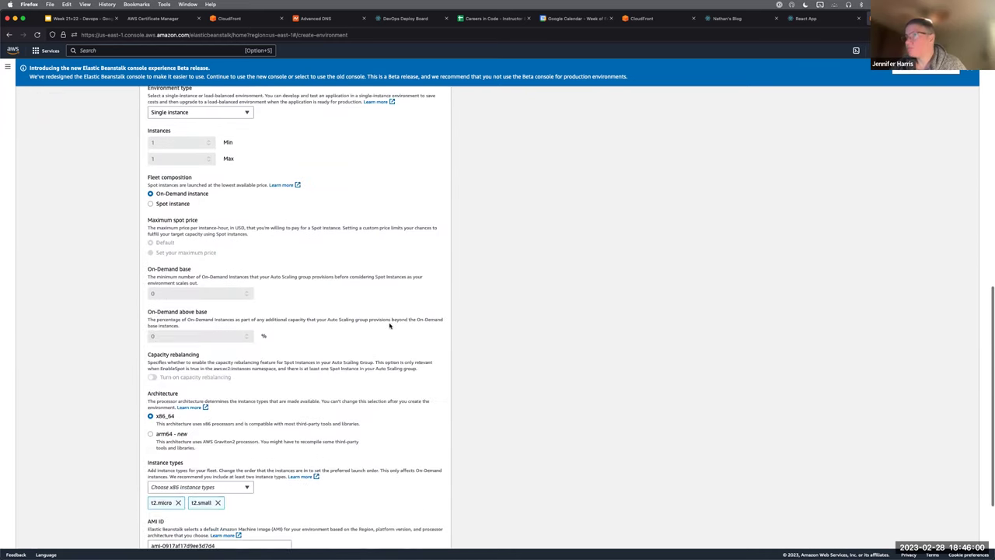
pyautogui.scroll(-3, 389, 325)
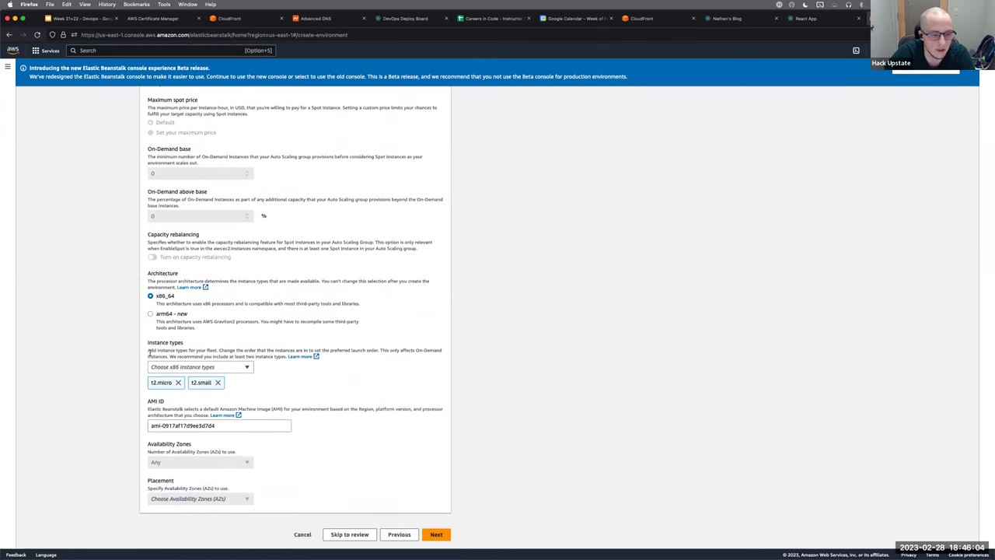
pyautogui.scroll(15, 154, 332)
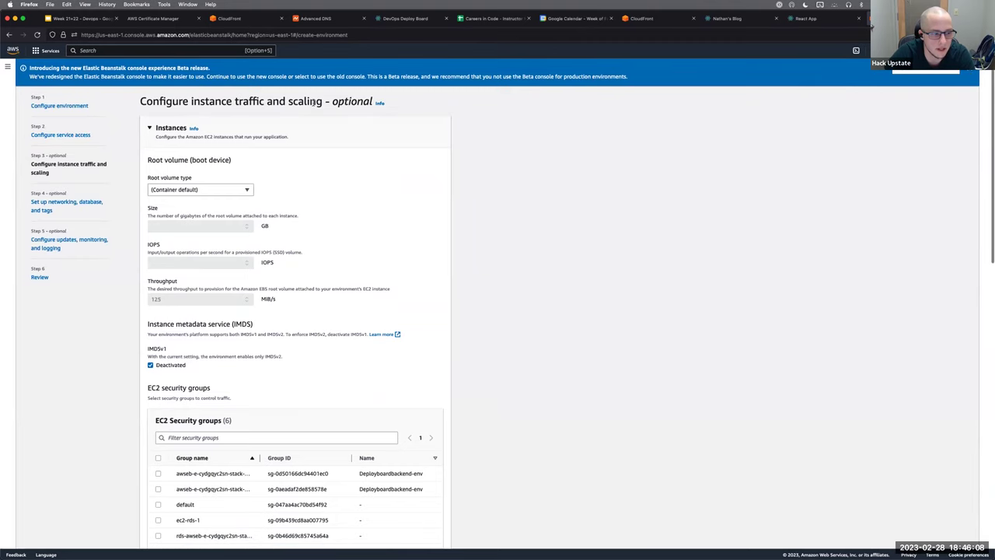
pyautogui.scroll(-15, 248, 314)
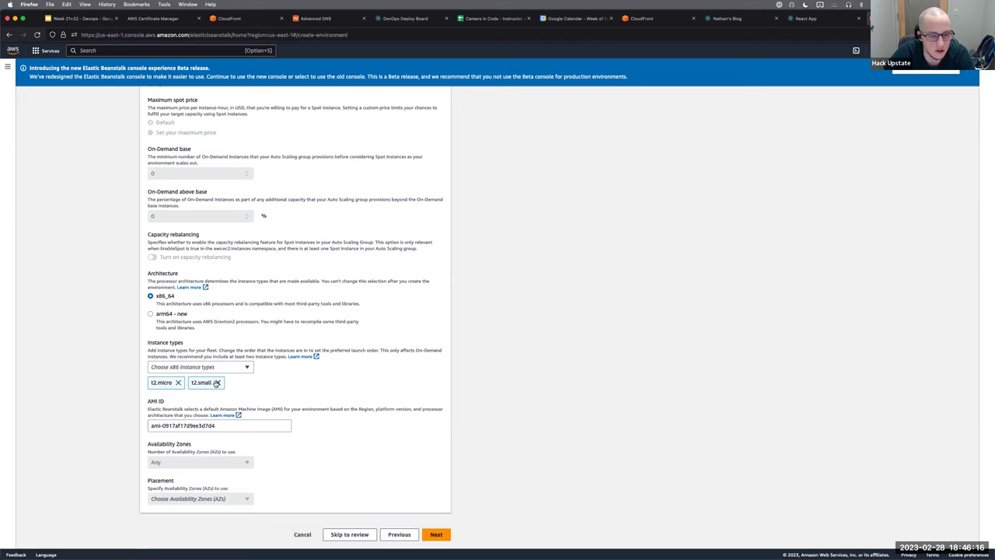
pyautogui.click(218, 382)
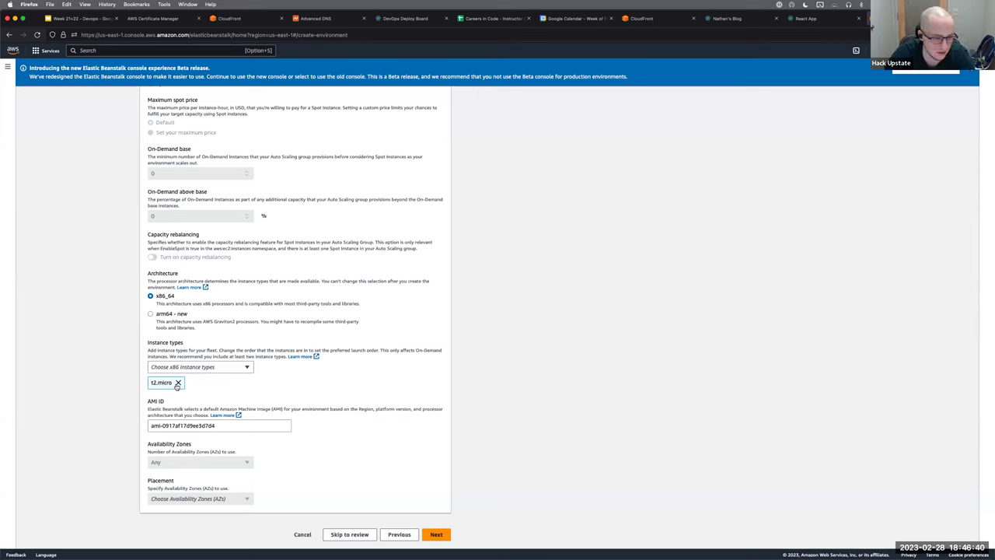
pyautogui.click(178, 382)
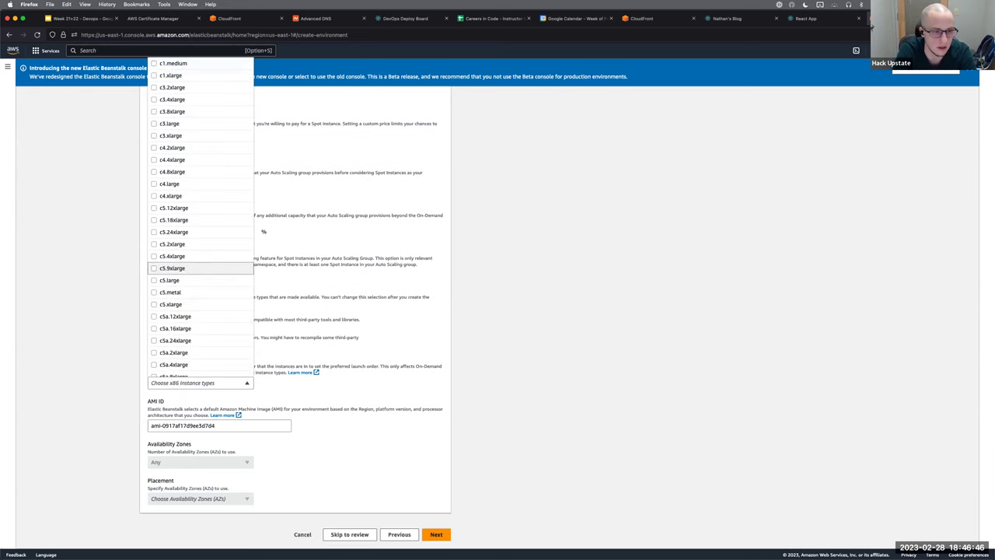
# - Select t2.micro as the environment's only x86 instance type
pyautogui.scroll(2, 168, 285)
pyautogui.scroll(-5, 168, 284)
pyautogui.scroll(-20, 169, 284)
pyautogui.scroll(-5, 169, 285)
pyautogui.scroll(1, 168, 284)
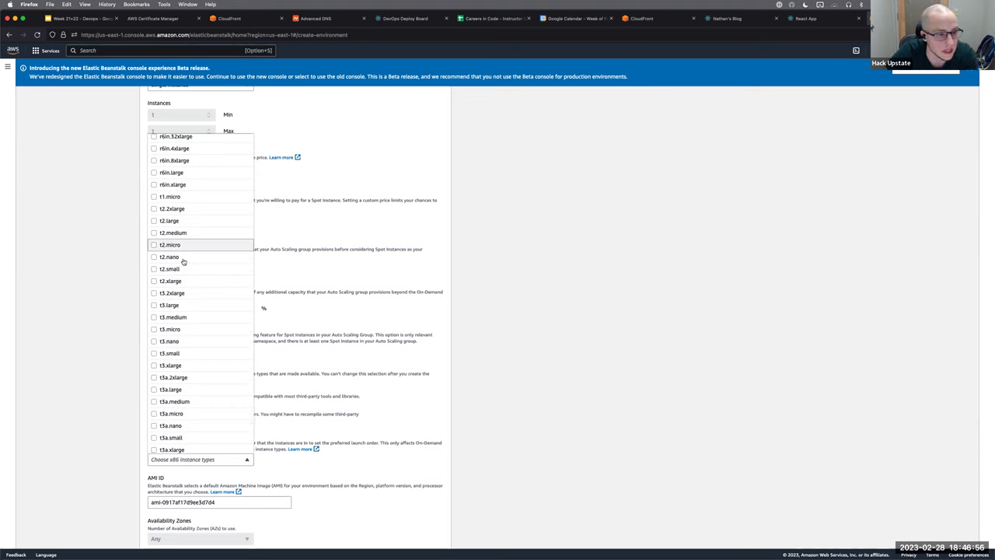
pyautogui.click(182, 247)
pyautogui.click(212, 487)
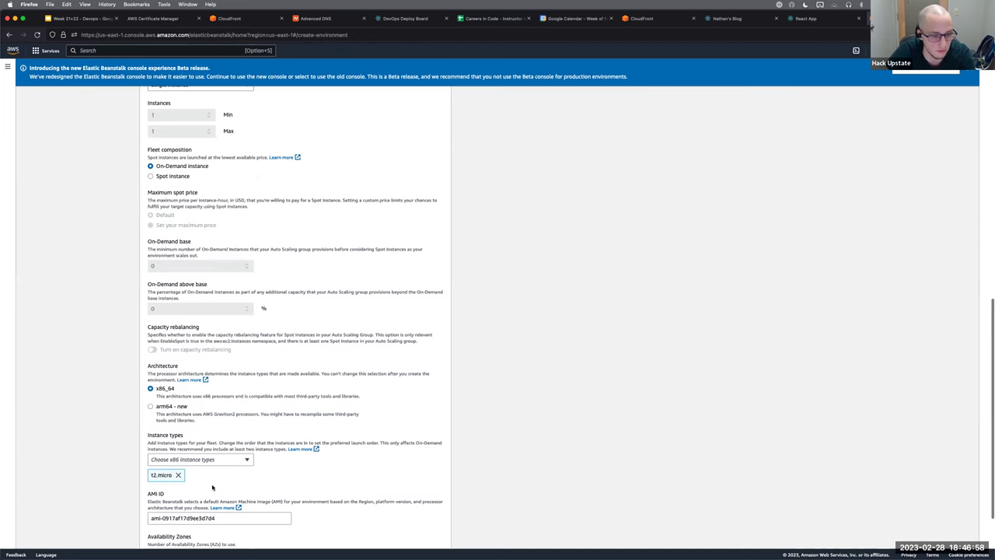
# - Review the instance traffic and scaling page, from the root volume and security groups to the chosen instance types
pyautogui.scroll(-1, 213, 488)
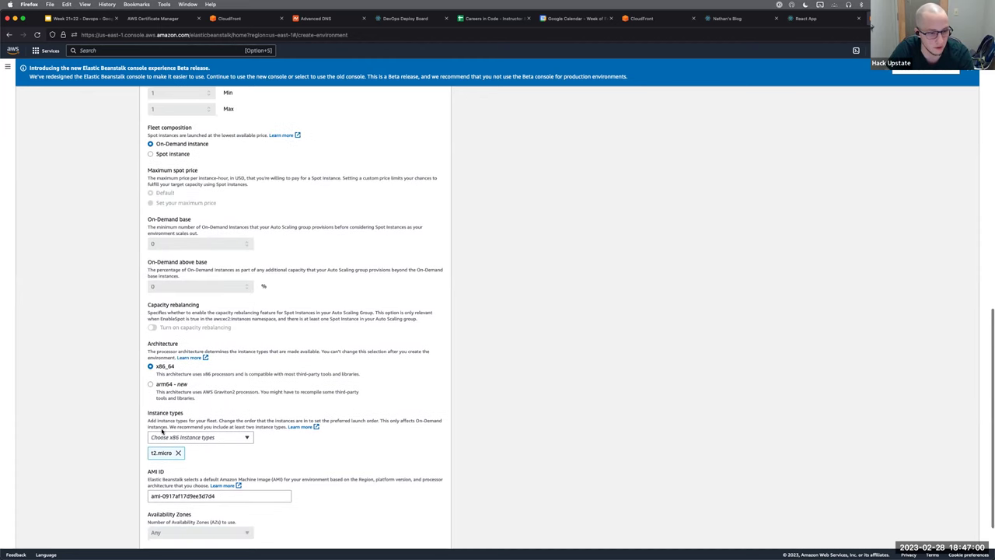
pyautogui.scroll(-1, 162, 431)
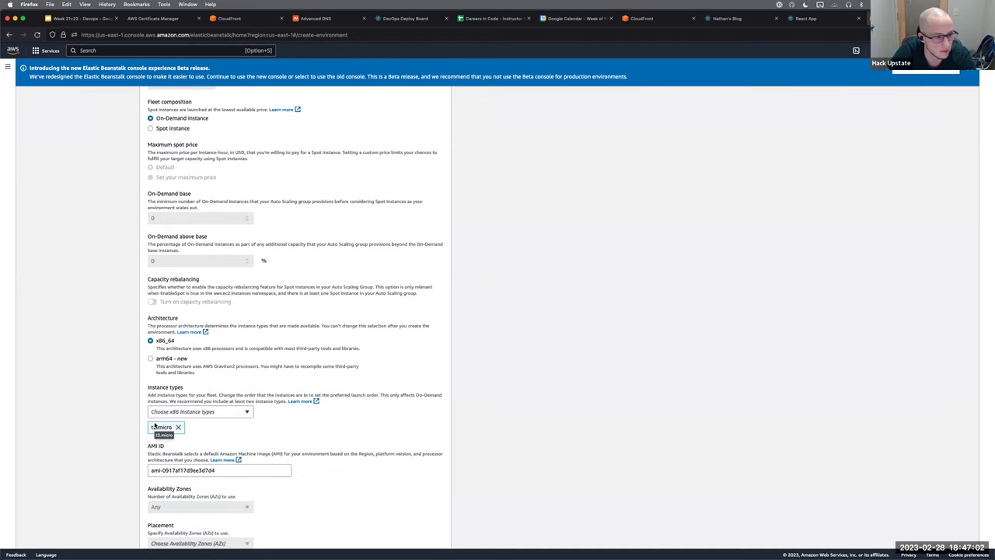
pyautogui.scroll(-1, 269, 444)
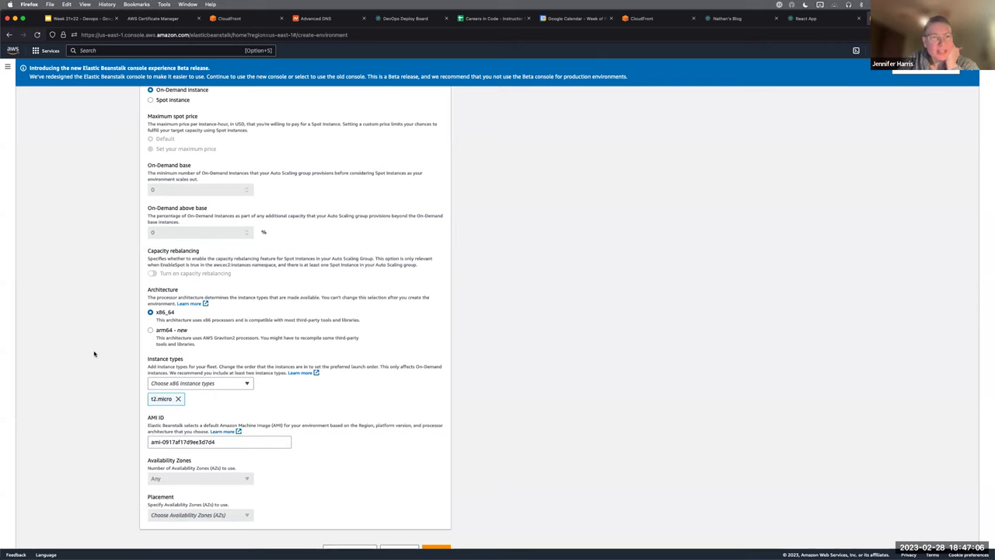
pyautogui.scroll(15, 209, 412)
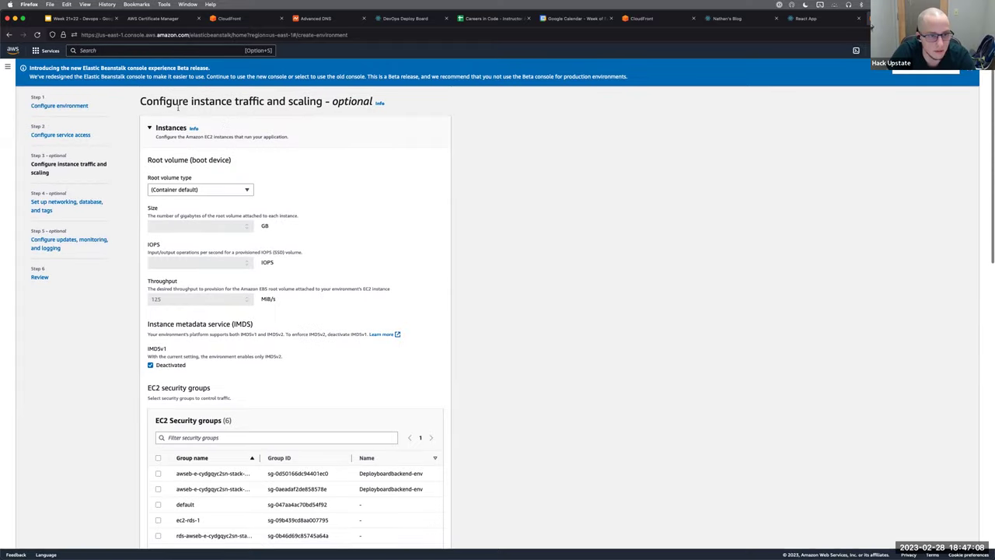
pyautogui.moveTo(39, 152); pyautogui.dragTo(93, 176)
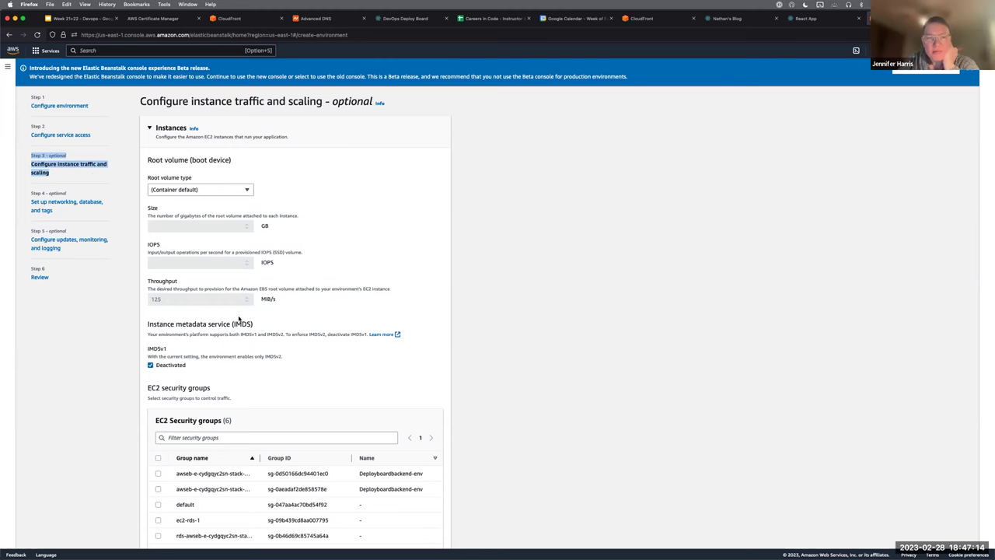
pyautogui.scroll(-15, 238, 319)
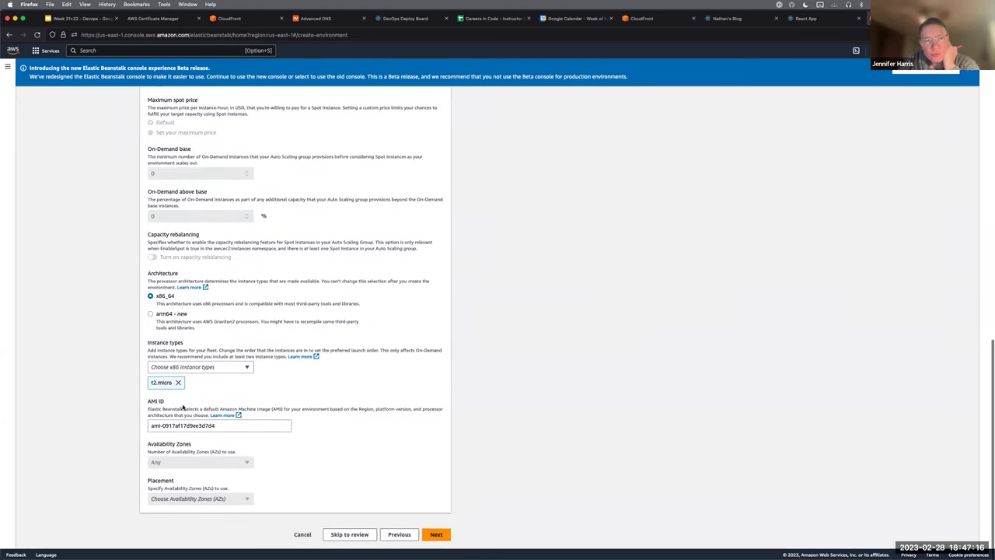
pyautogui.moveTo(144, 342); pyautogui.dragTo(238, 342)
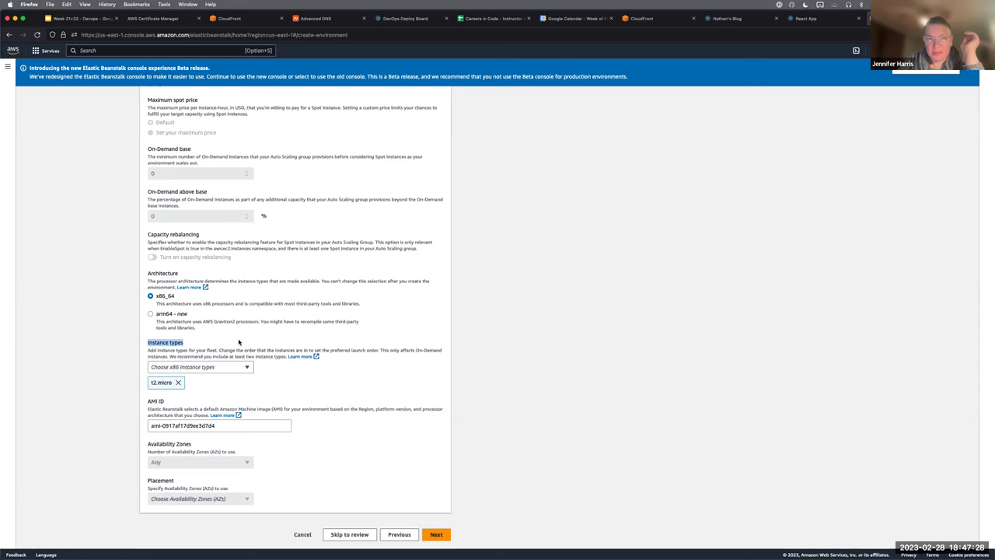
pyautogui.scroll(15, 238, 342)
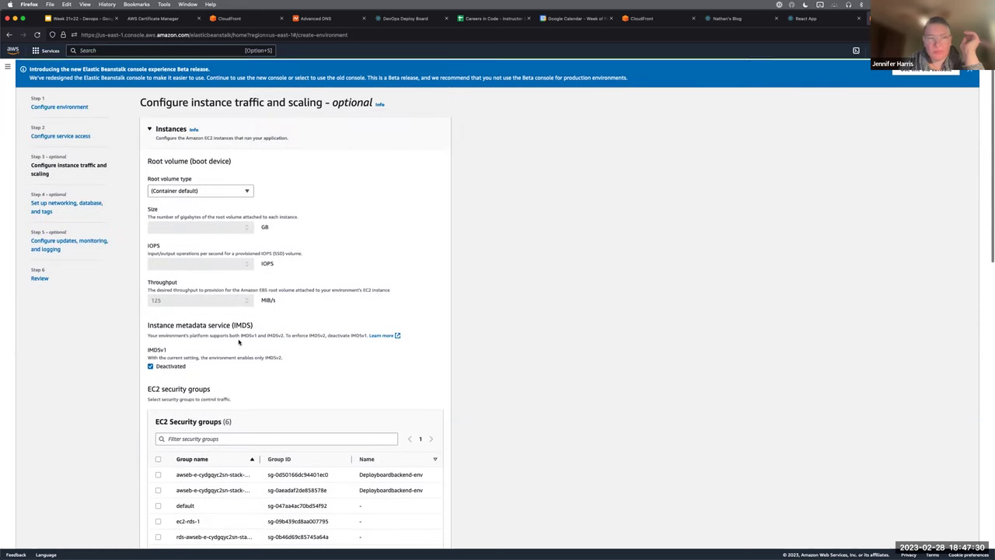
pyautogui.scroll(-5, 239, 342)
pyautogui.scroll(-10, 239, 342)
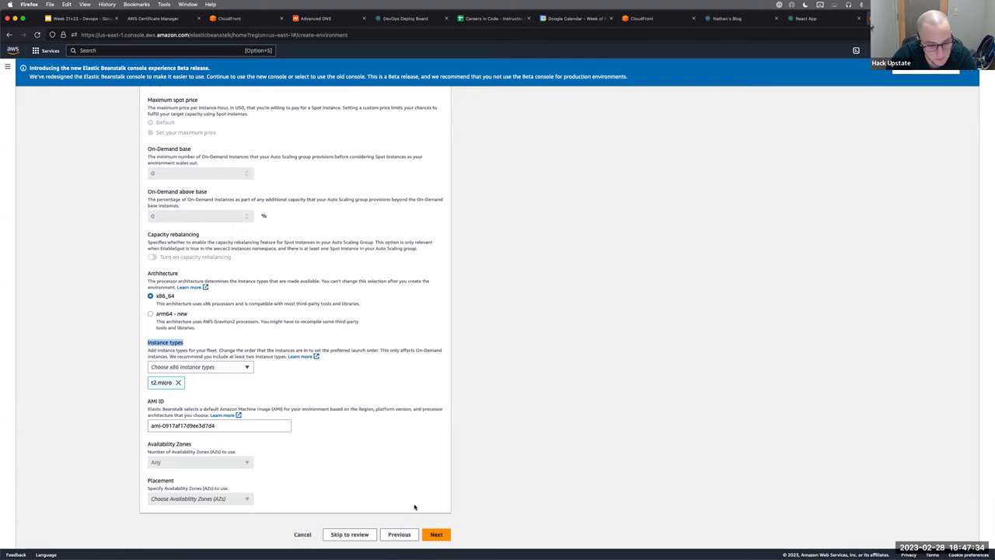
pyautogui.scroll(-1, 414, 506)
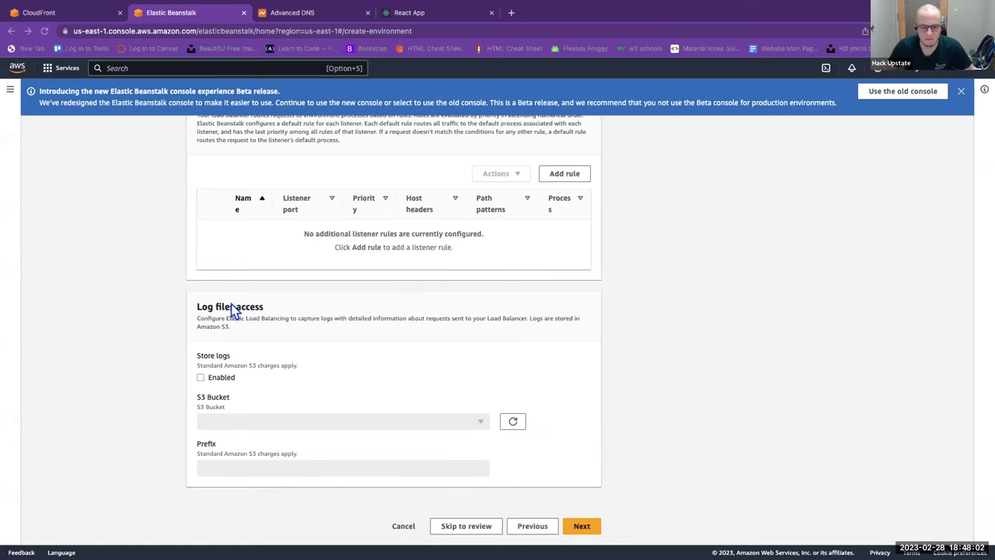
# - On the student's console, remove t2.small from the instance types, keep t2.micro, and continue past instance traffic and scaling
pyautogui.scroll(10, 233, 309)
pyautogui.scroll(15, 233, 309)
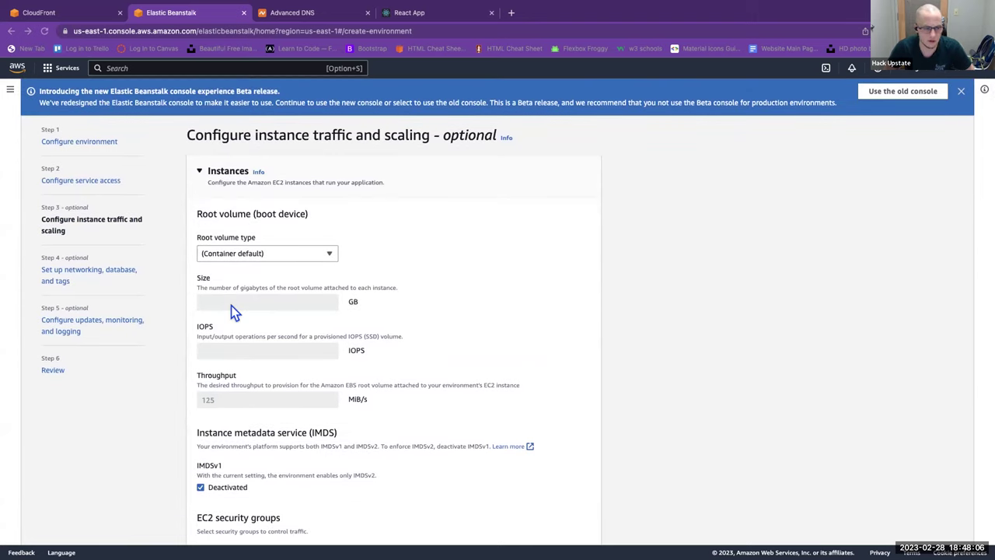
pyautogui.scroll(-5, 234, 309)
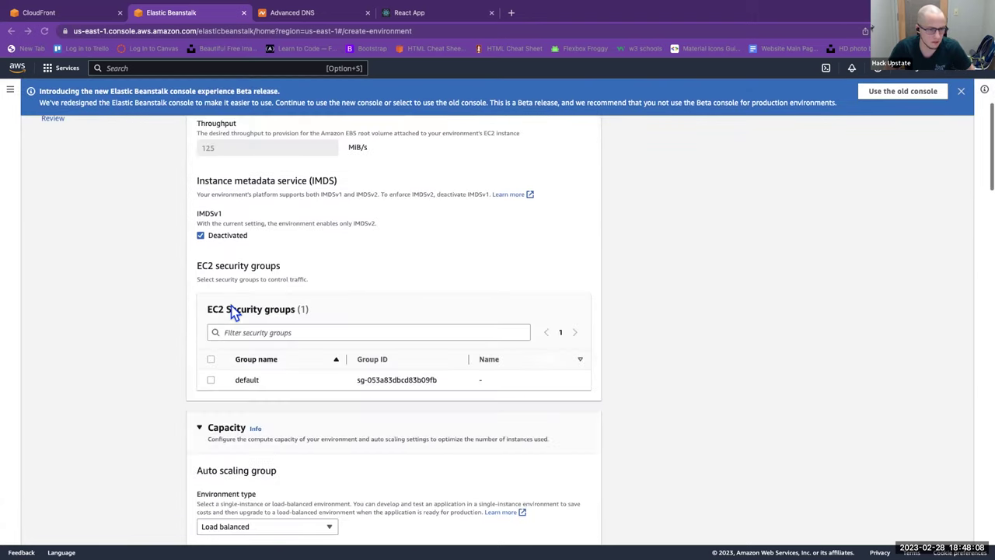
pyautogui.scroll(-10, 234, 309)
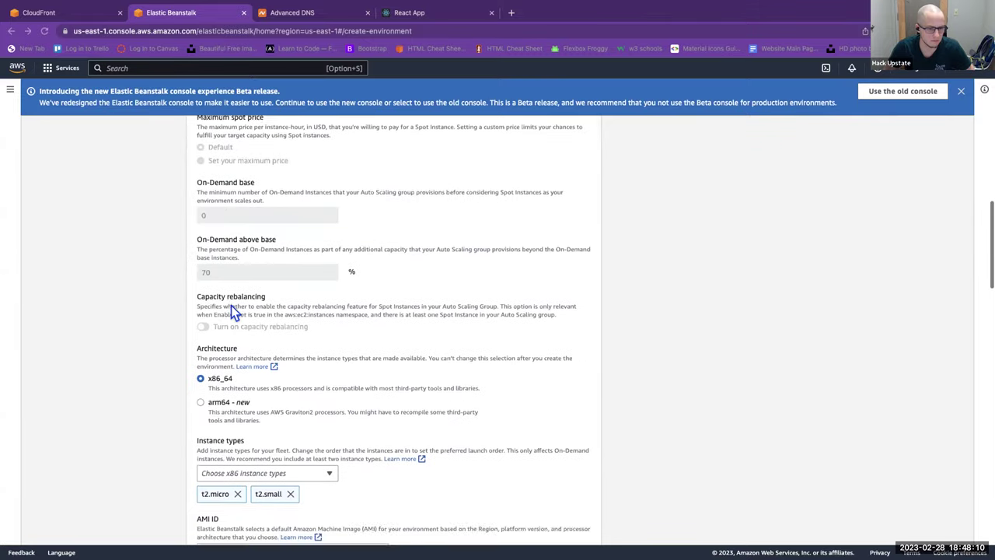
pyautogui.scroll(-5, 233, 309)
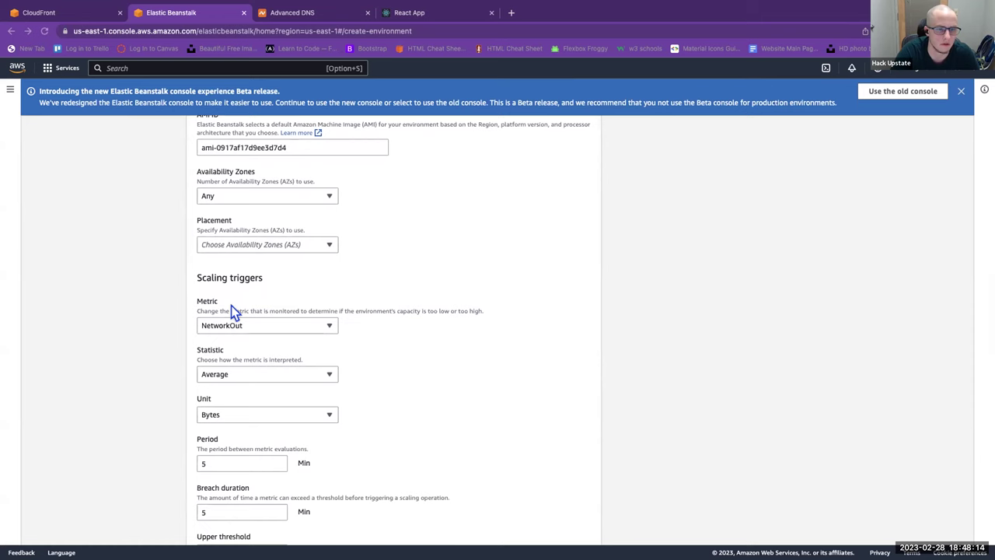
pyautogui.scroll(3, 234, 309)
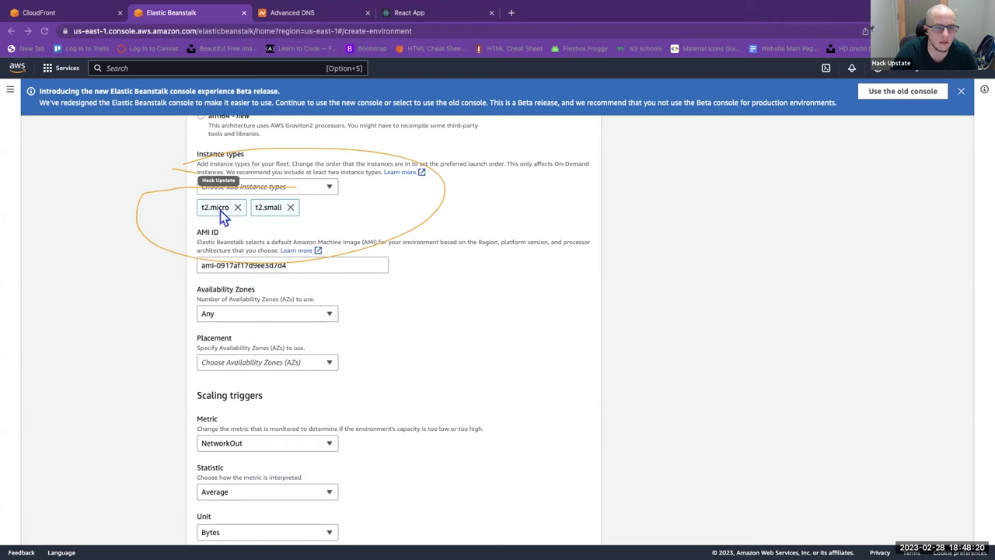
pyautogui.click(290, 208)
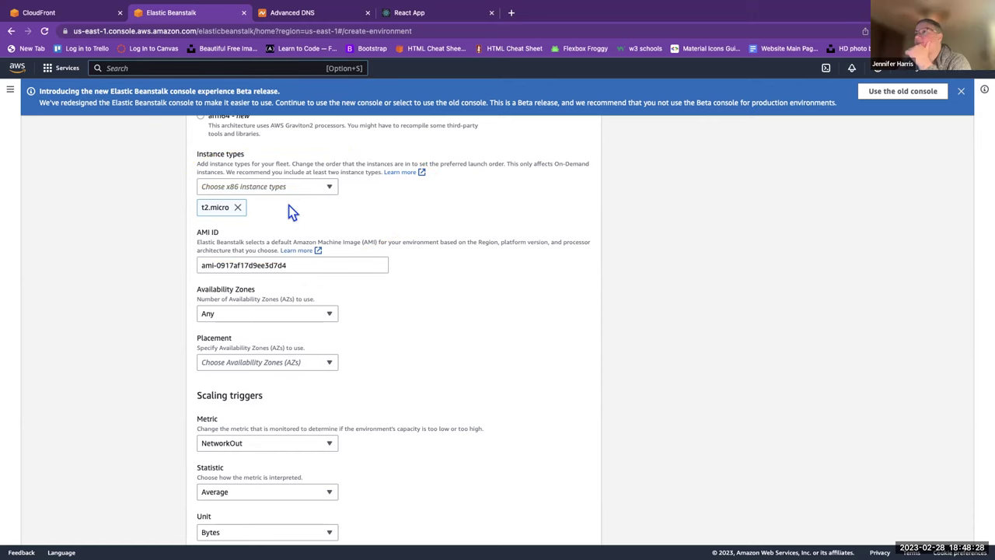
pyautogui.scroll(-15, 288, 205)
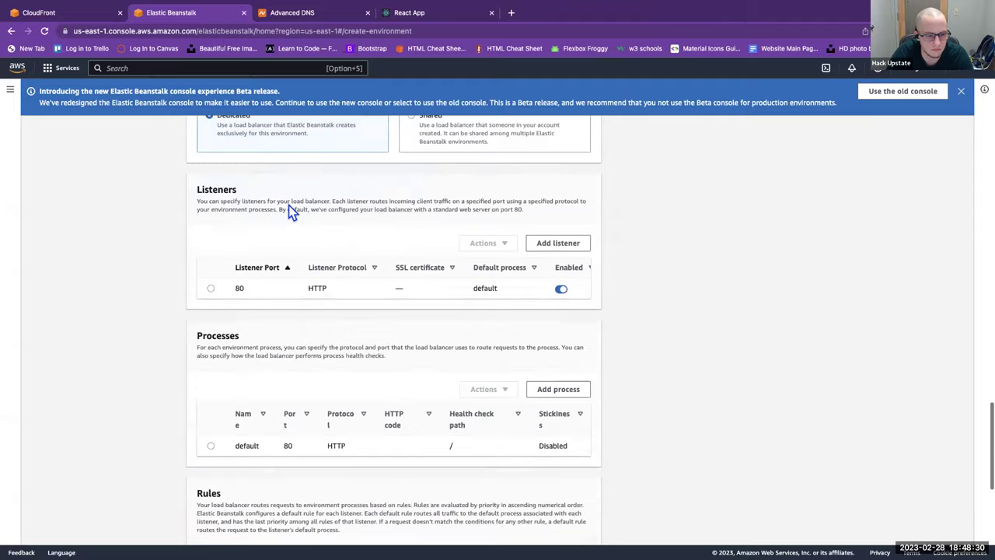
pyautogui.scroll(-5, 288, 206)
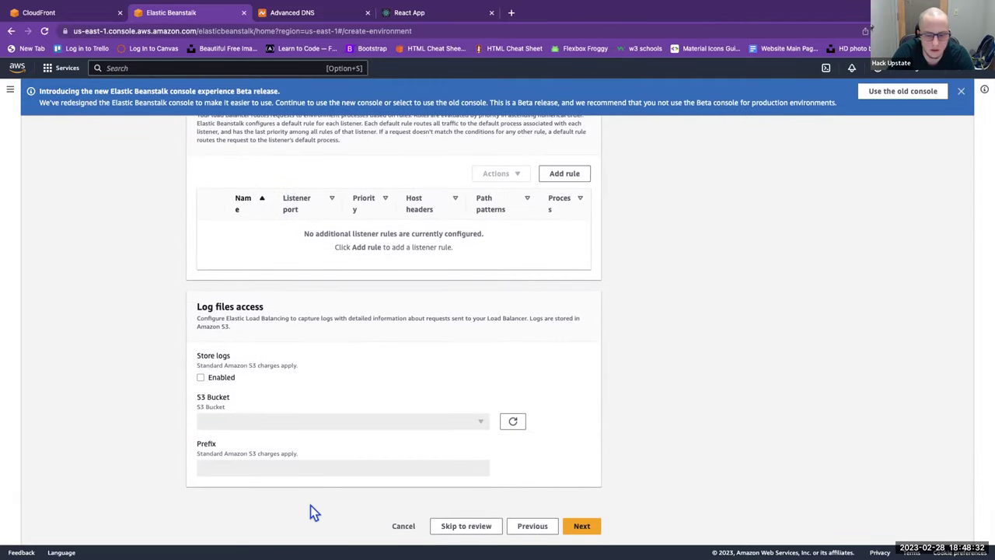
pyautogui.click(580, 525)
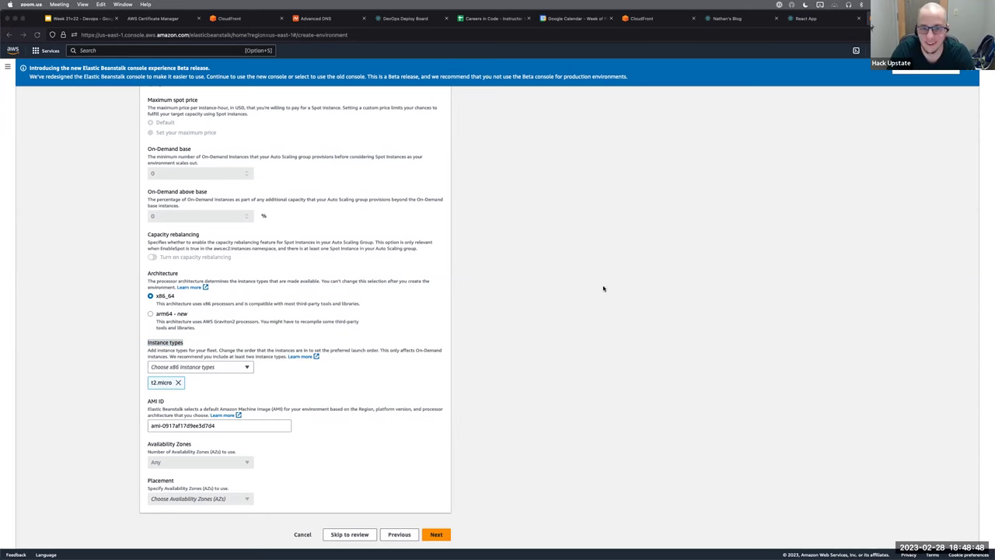
# - Back on the instructor's console, keep the t2.micro instance type and continue to networking, database, and tags
pyautogui.click(535, 403)
pyautogui.scroll(1, 345, 397)
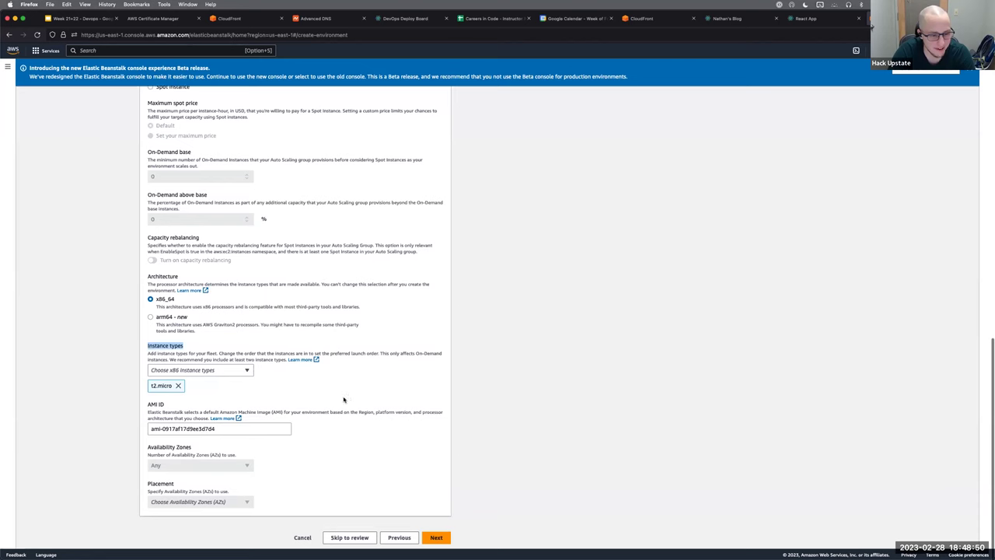
pyautogui.scroll(-1, 257, 457)
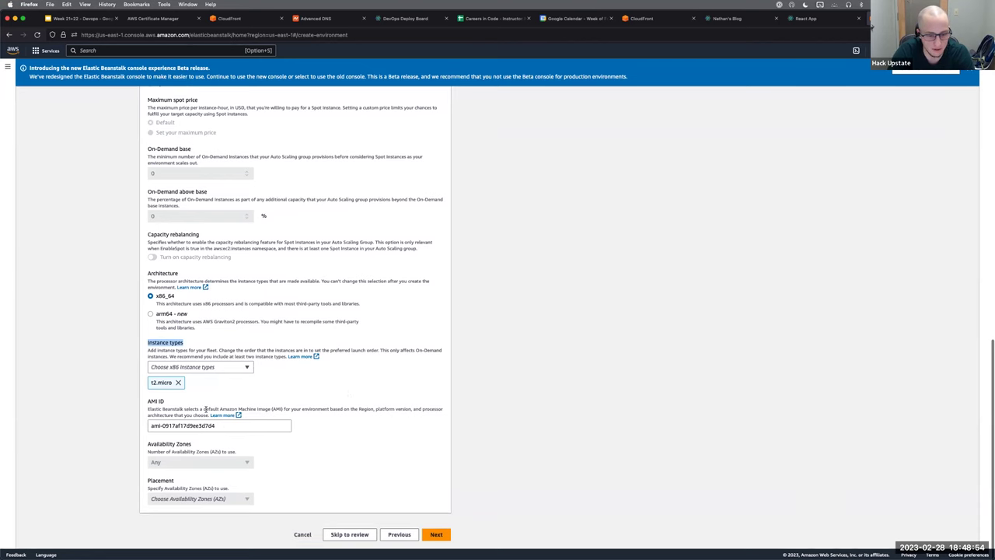
pyautogui.scroll(2, 204, 406)
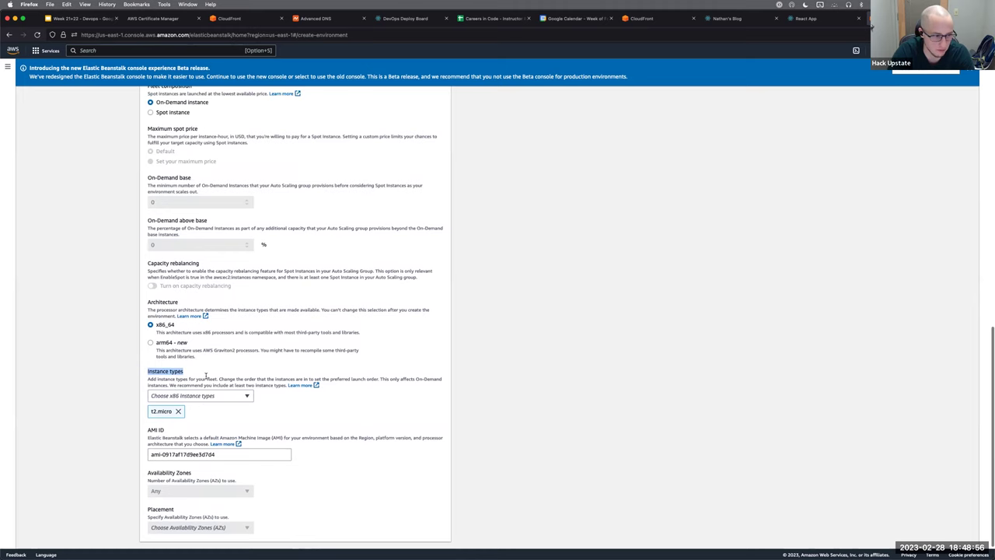
pyautogui.scroll(-2, 244, 365)
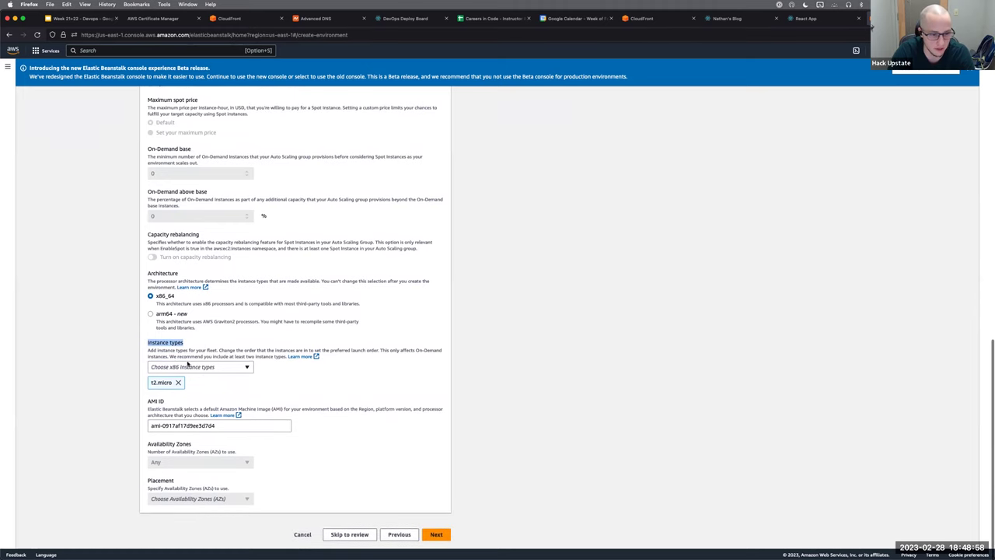
pyautogui.click(436, 534)
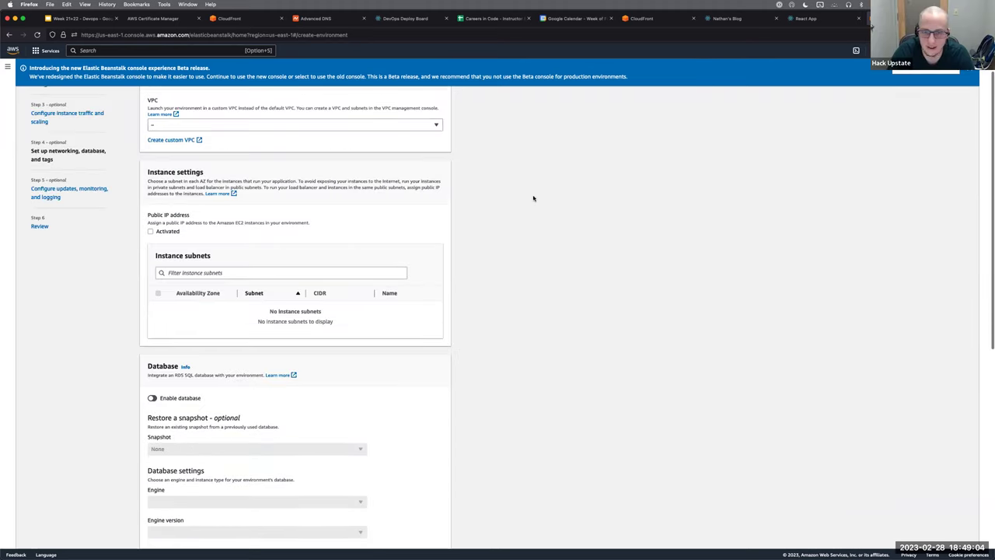
# - Review the networking, database, and tags page, leave the VPC, database, and tags unset, and continue
pyautogui.scroll(2, 559, 282)
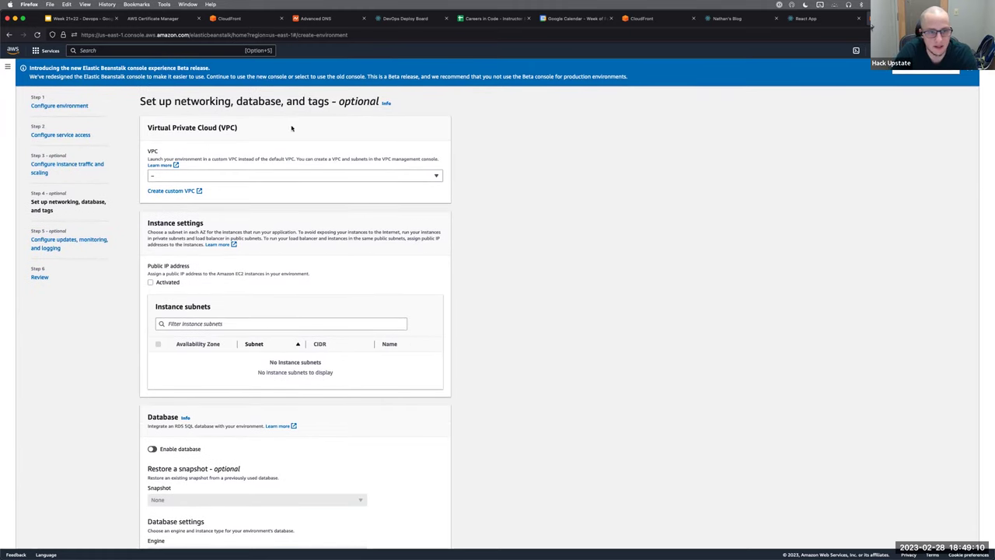
pyautogui.scroll(-6, 272, 211)
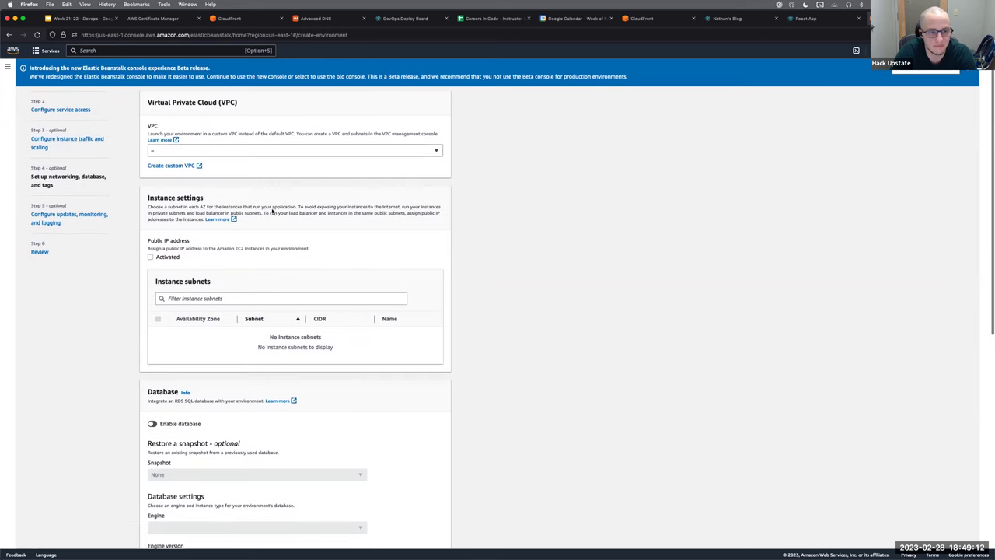
pyautogui.scroll(-4, 272, 210)
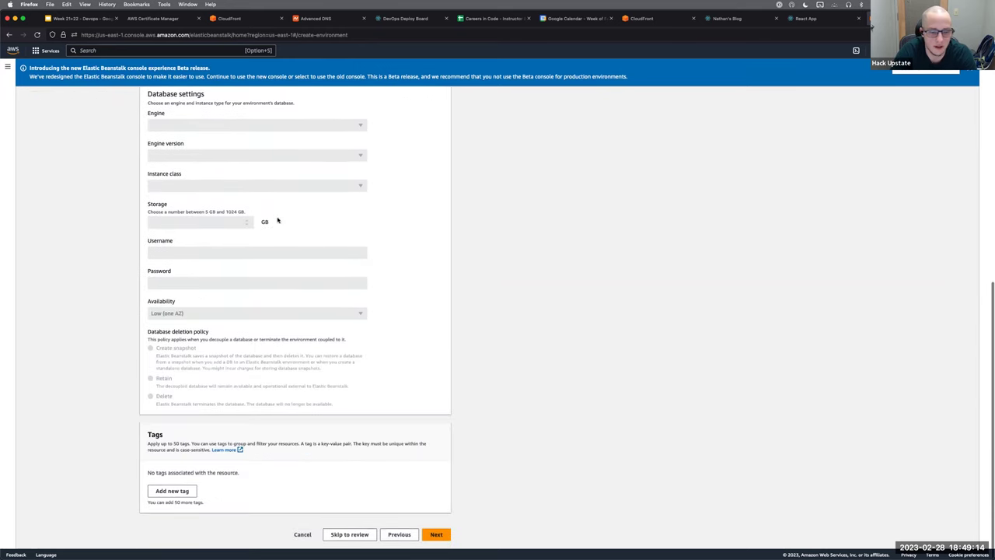
pyautogui.click(436, 535)
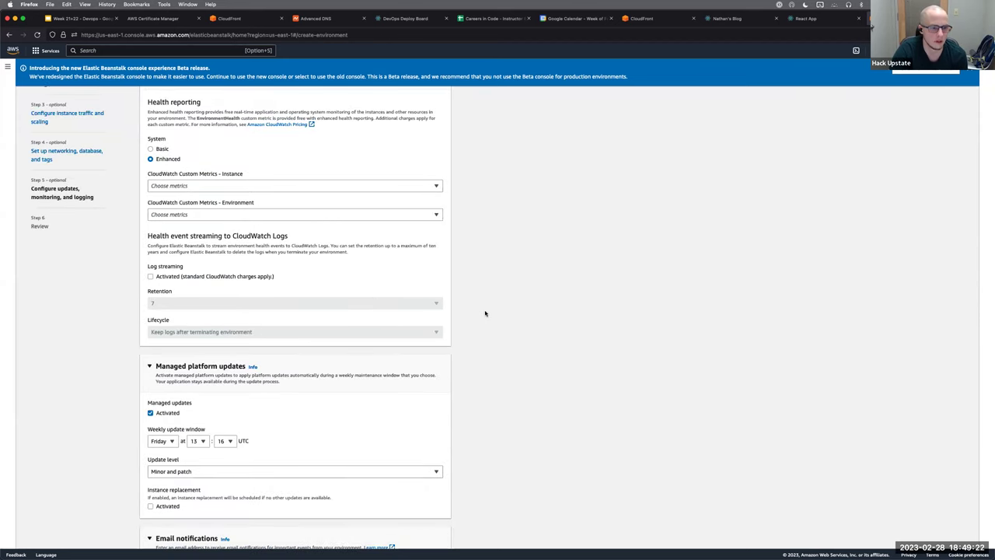
# - Keep the default monitoring, managed update, deployment, and platform software settings, and continue to the environment review
pyautogui.scroll(-1, 486, 313)
pyautogui.scroll(2, 485, 314)
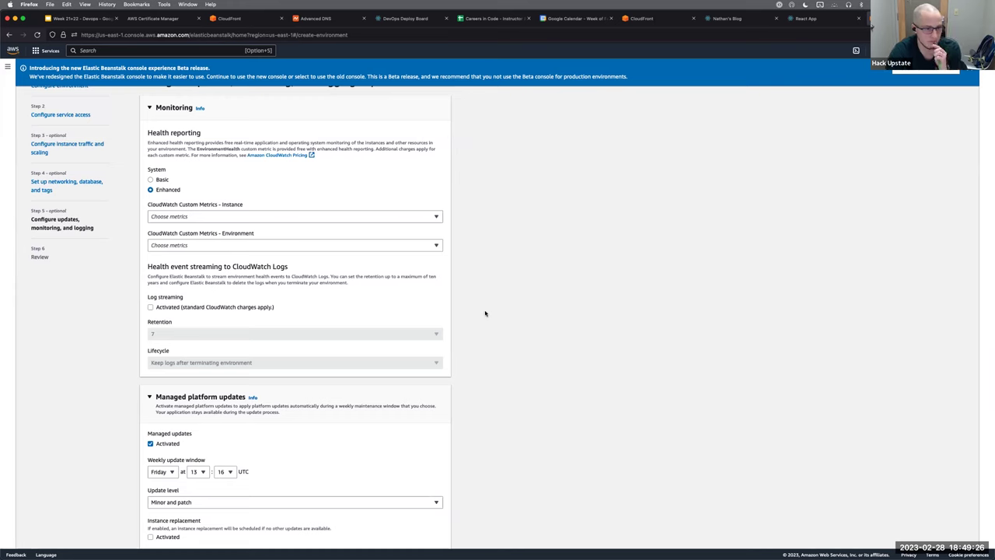
pyautogui.scroll(-5, 485, 313)
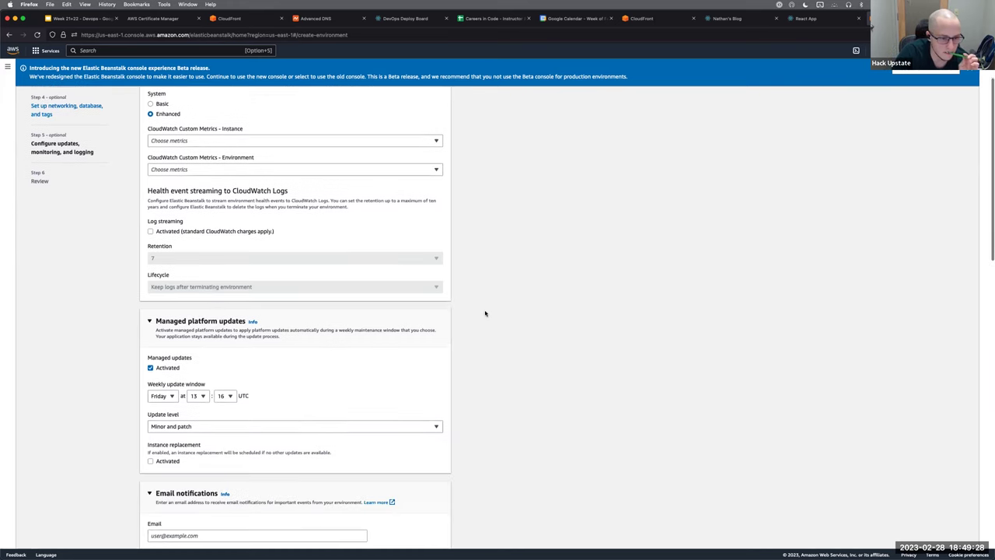
pyautogui.scroll(-20, 485, 313)
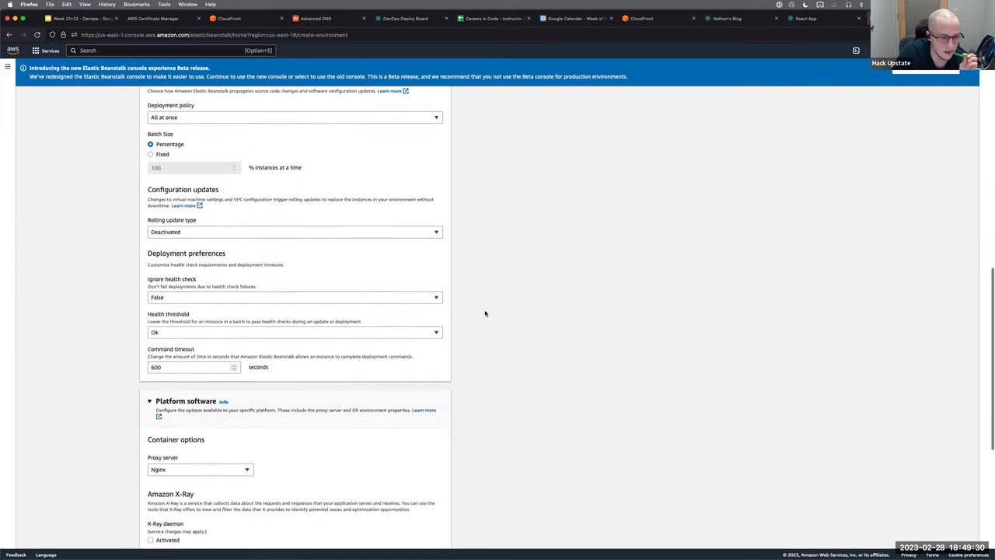
pyautogui.scroll(-5, 485, 313)
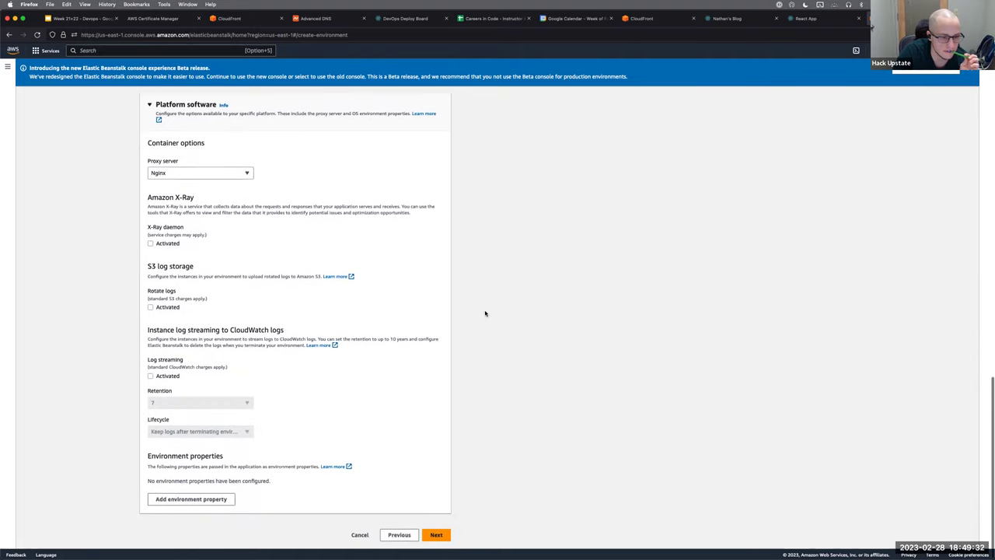
pyautogui.click(434, 533)
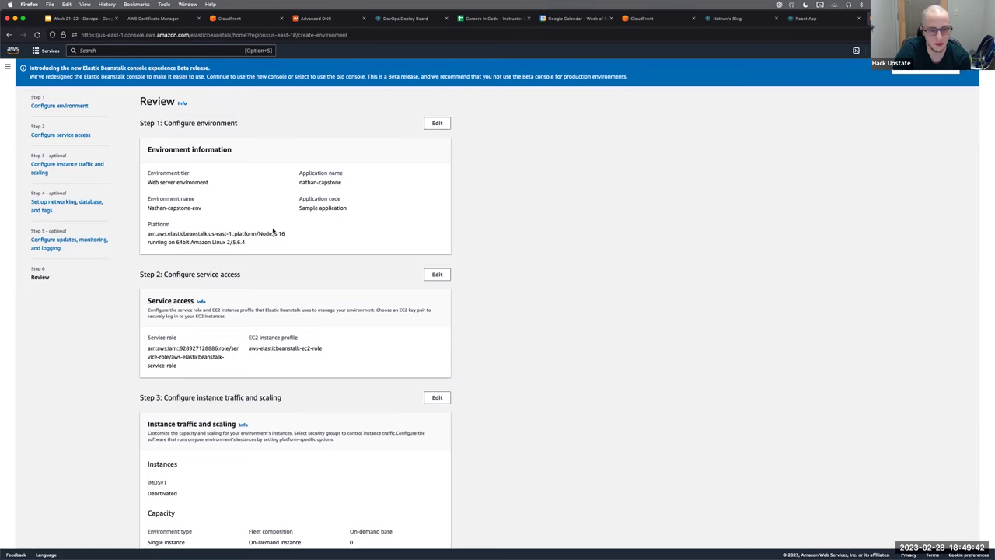
# - Try to submit the environment from its review, and check the configured service role in the summary
pyautogui.scroll(-20, 272, 231)
pyautogui.click(432, 535)
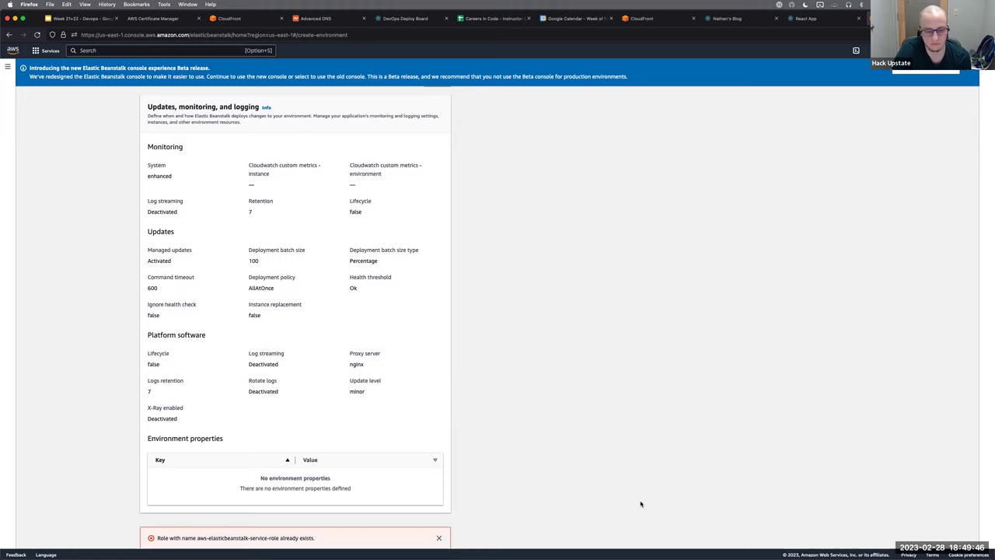
pyautogui.scroll(-1, 640, 504)
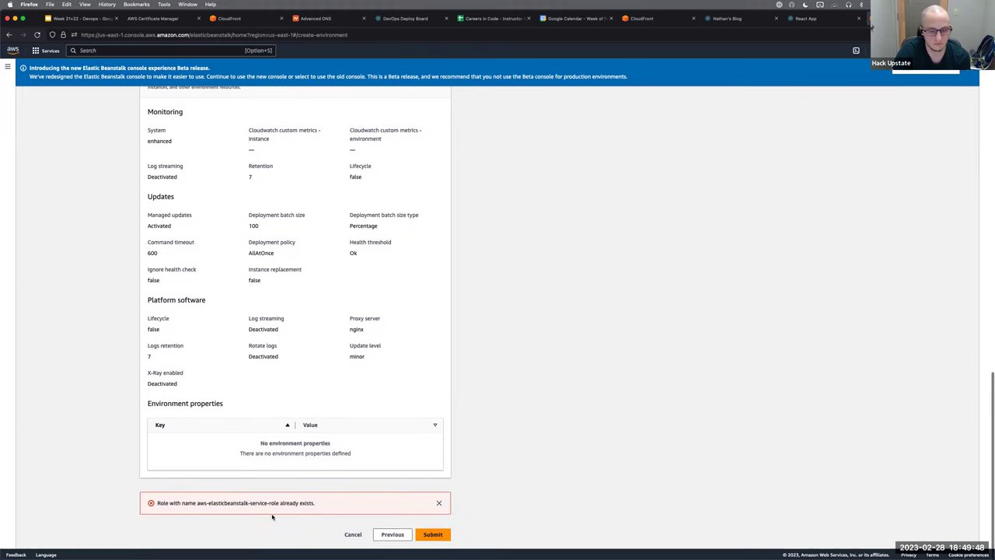
pyautogui.scroll(10, 339, 491)
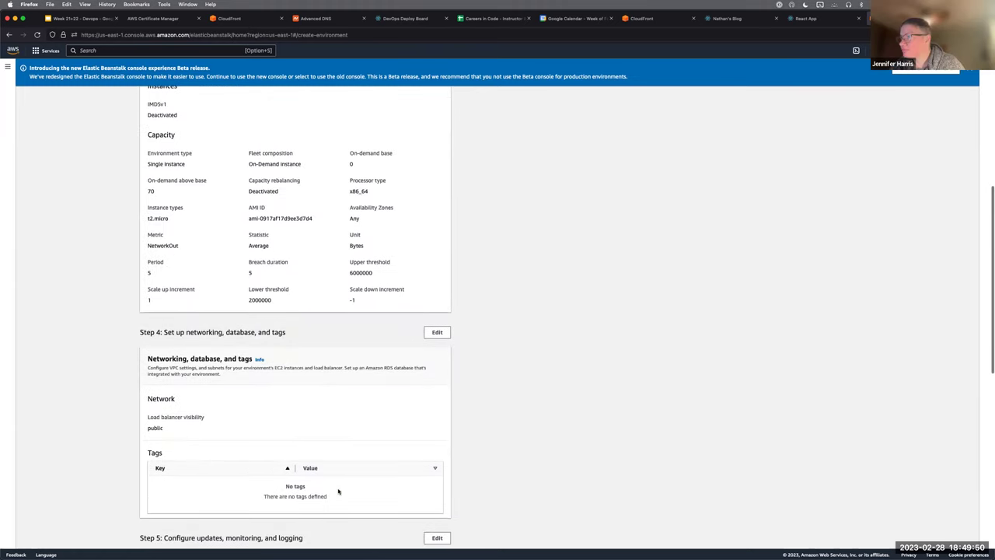
pyautogui.scroll(7, 338, 491)
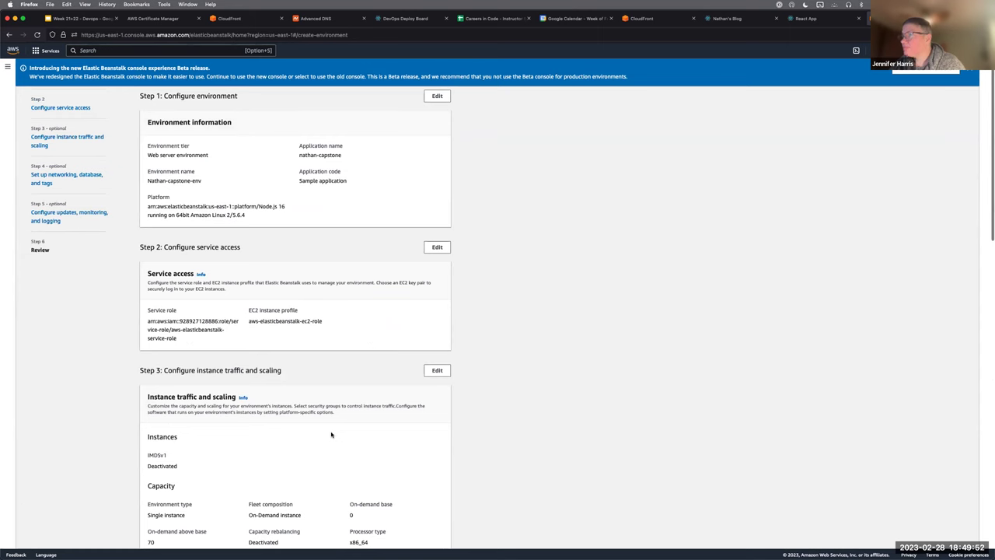
pyautogui.scroll(1, 331, 435)
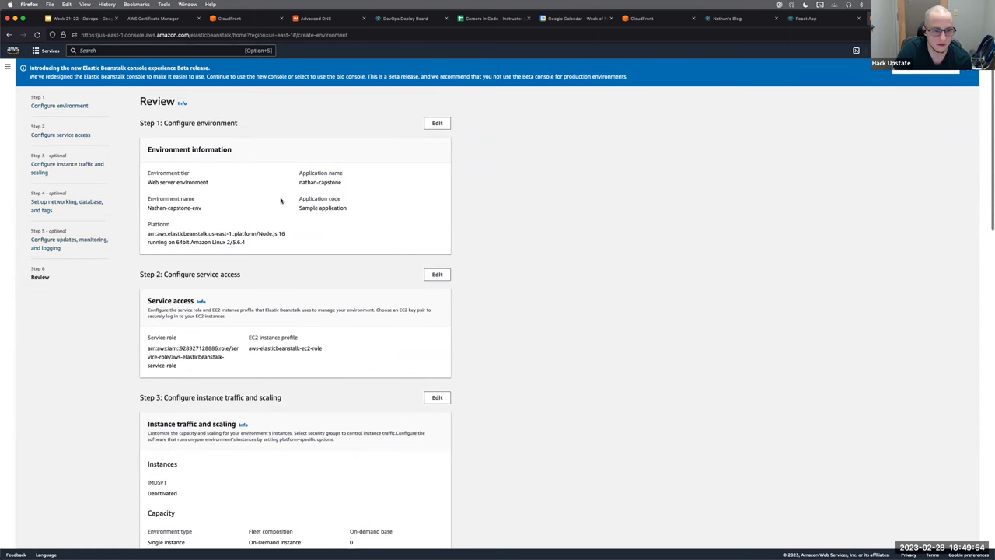
# - Edit service access to name the new service role aws-elasticbeanstalk-service-role2, and return to the review
pyautogui.click(437, 275)
pyautogui.click(249, 225)
pyautogui.write('2')
pyautogui.click(433, 398)
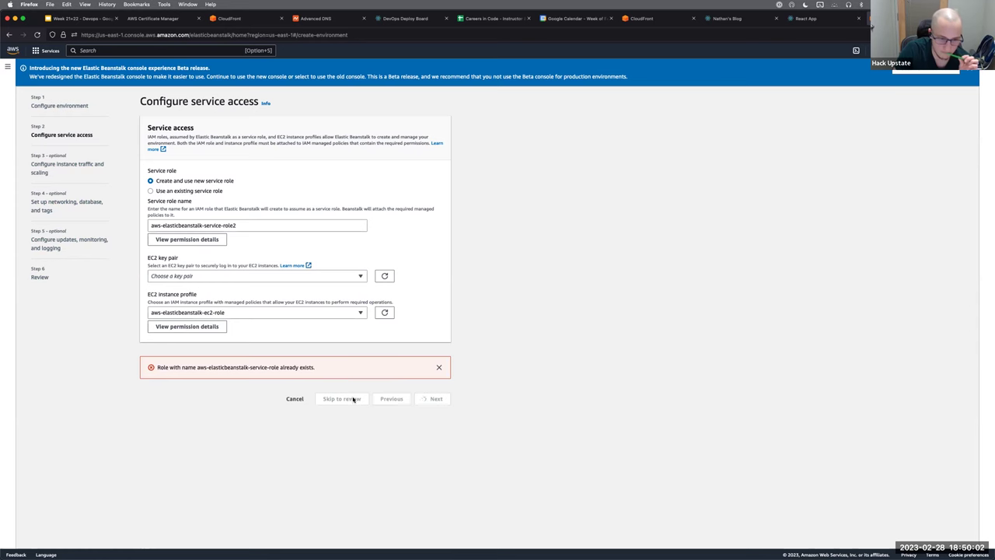
pyautogui.scroll(-15, 400, 455)
pyautogui.click(349, 532)
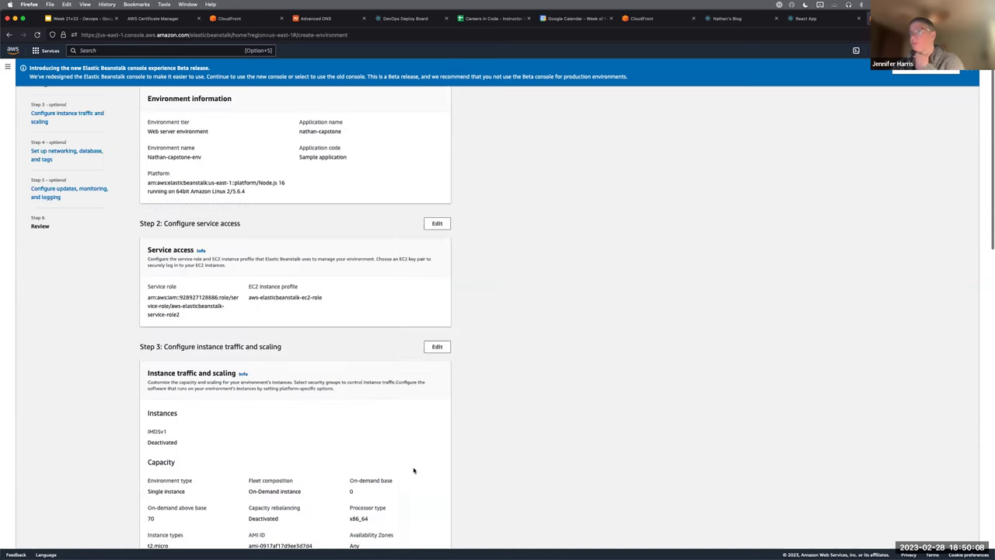
# - Submit the reviewed configuration to create the instructor's capstone environment
pyautogui.scroll(-15, 414, 470)
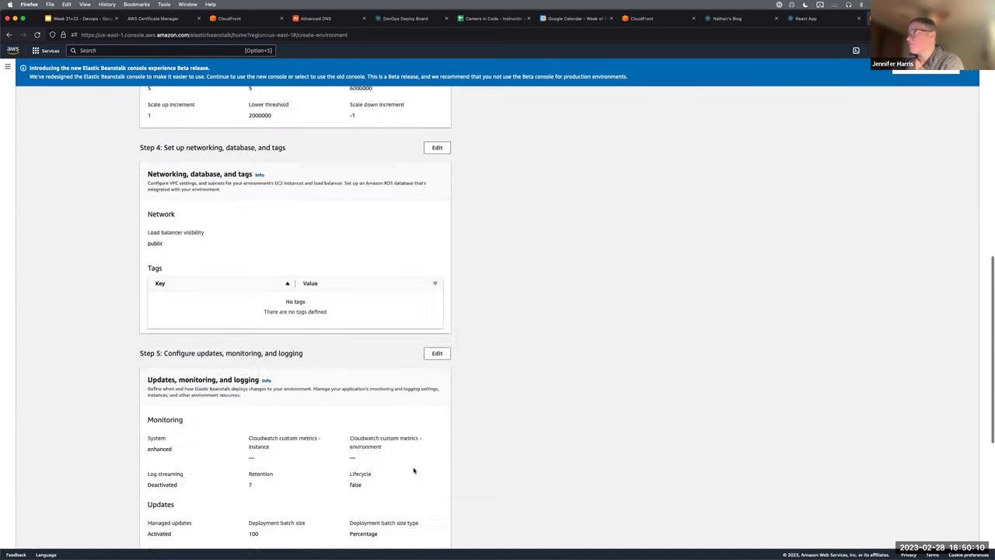
pyautogui.click(433, 535)
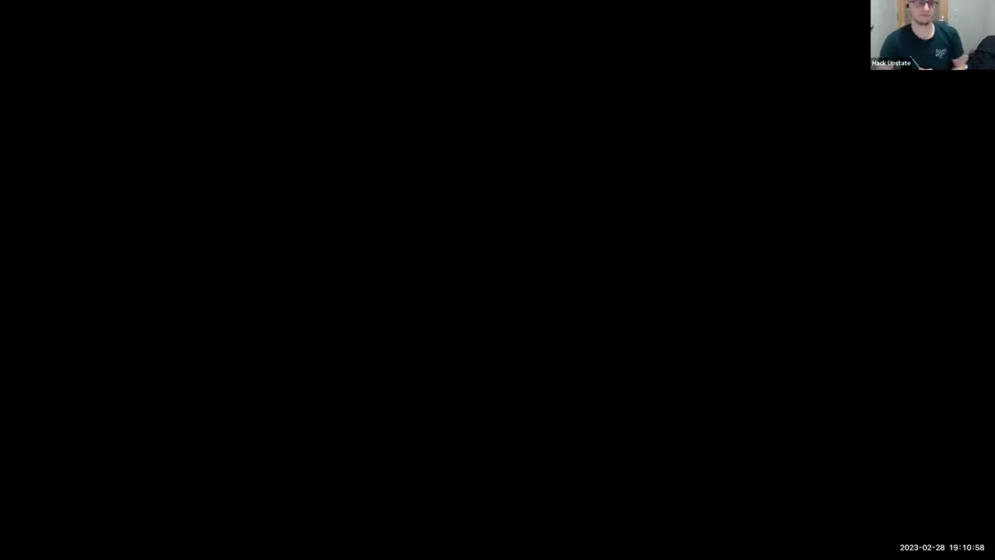
# - Reload the instructor's capstone environment page and check the health and domain in its overview
pyautogui.press('super+r')
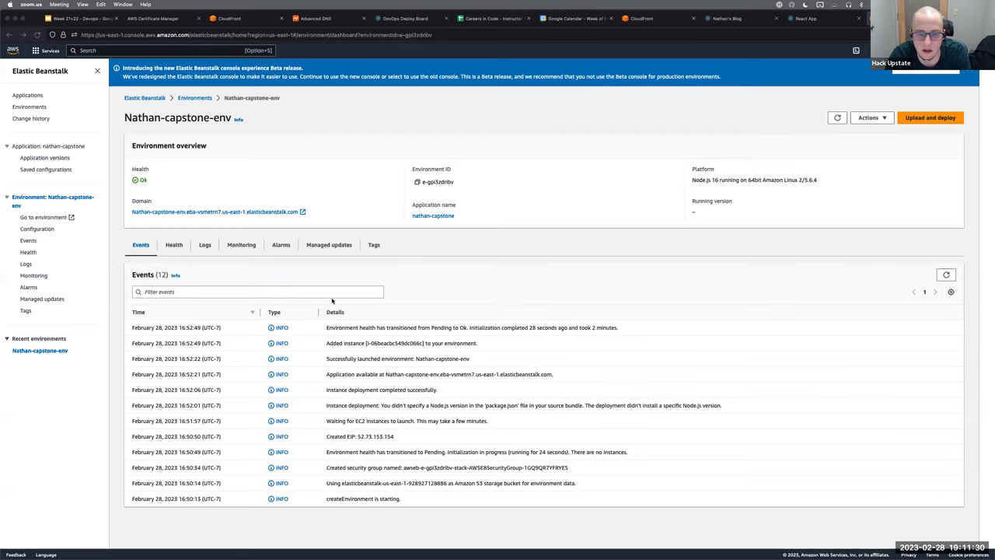
pyautogui.click(134, 171)
pyautogui.moveTo(157, 189); pyautogui.dragTo(131, 142)
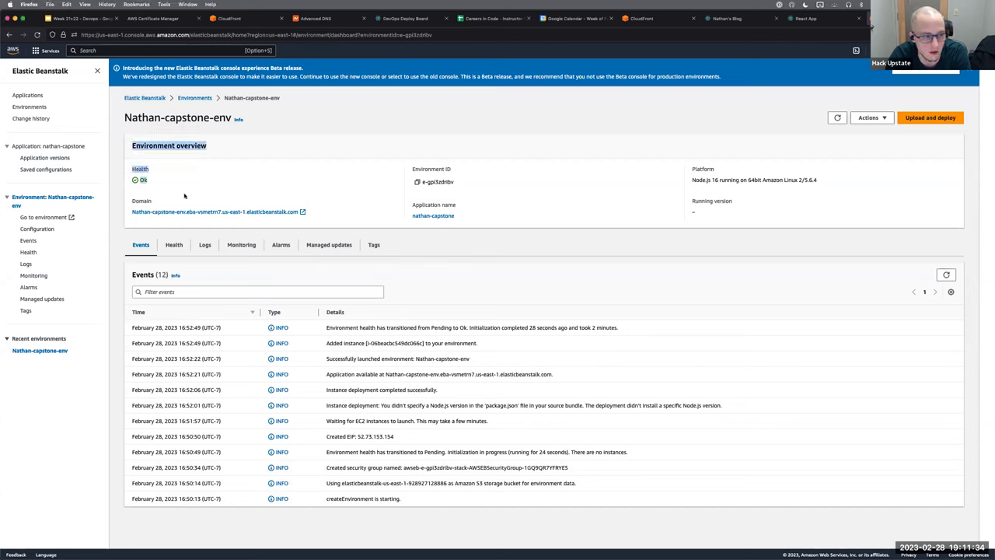
pyautogui.click(212, 218)
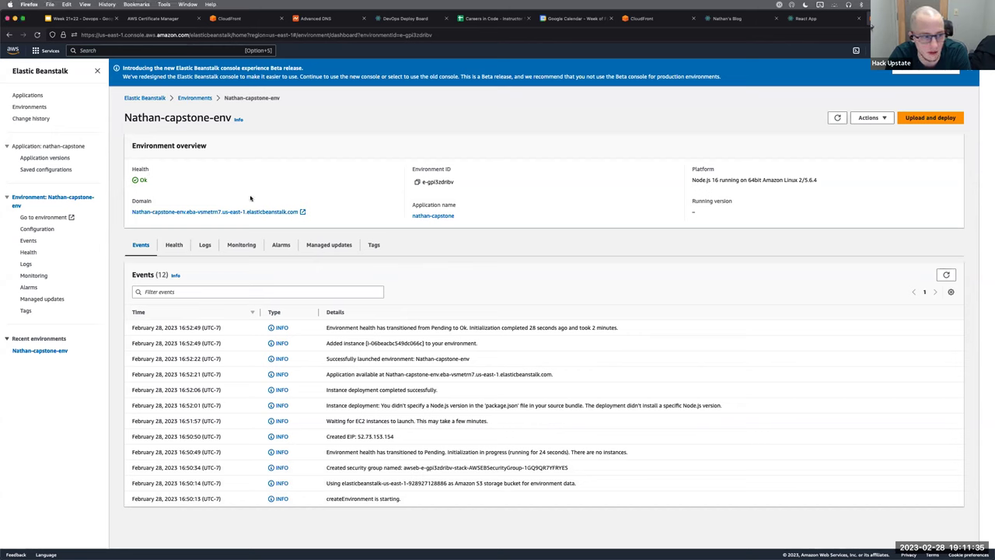
# - Compare the environment's page in the beta and old consoles, including its available actions, and finish on the old console
pyautogui.click(937, 74)
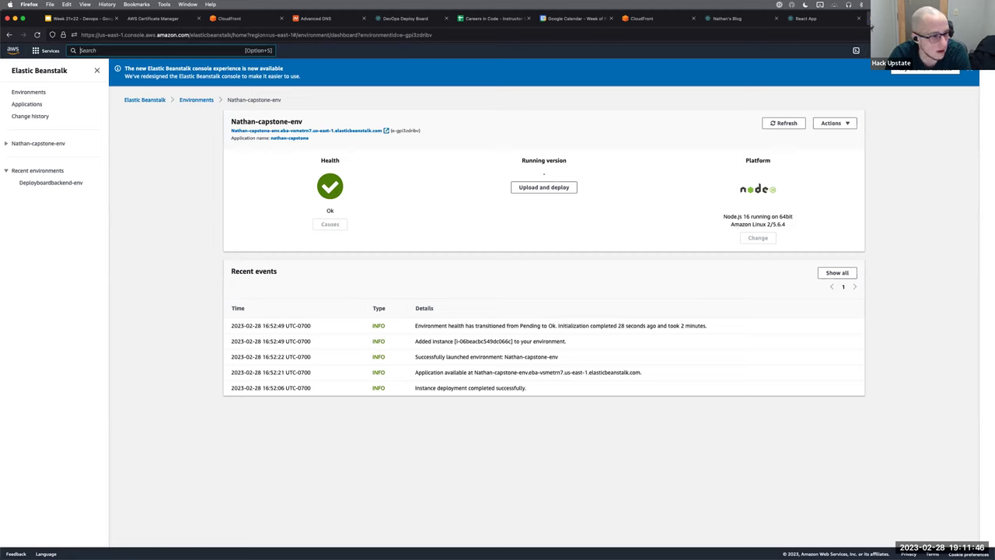
pyautogui.click(922, 70)
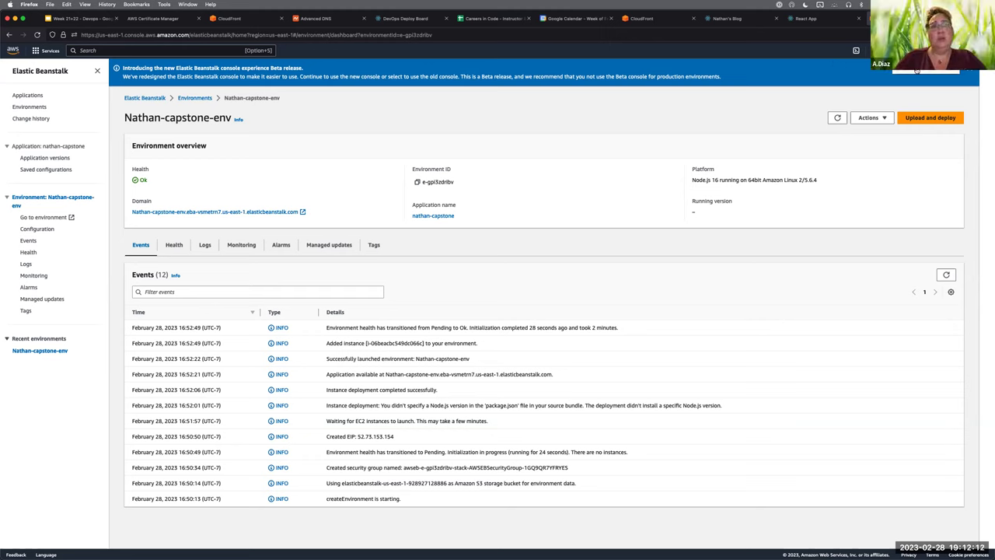
pyautogui.press('super+r')
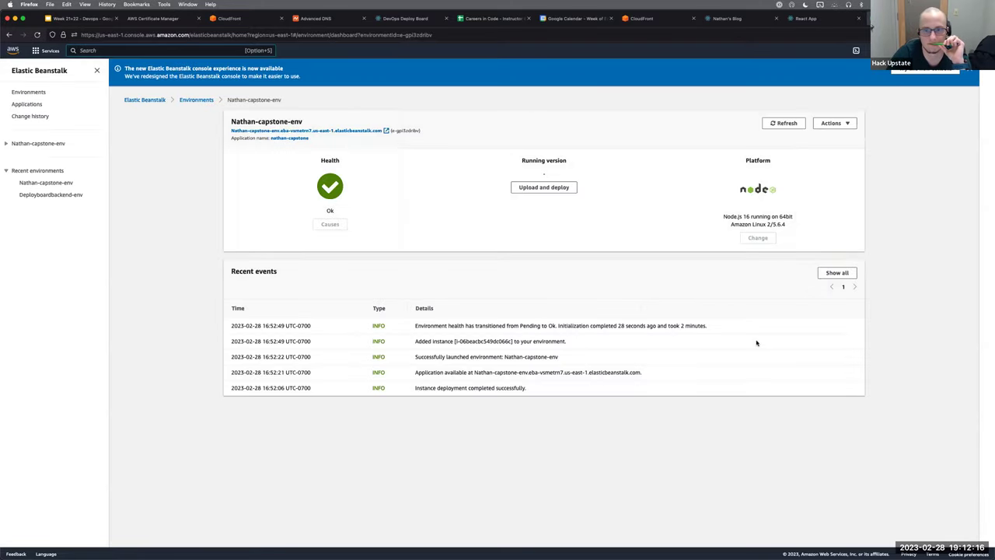
pyautogui.click(829, 126)
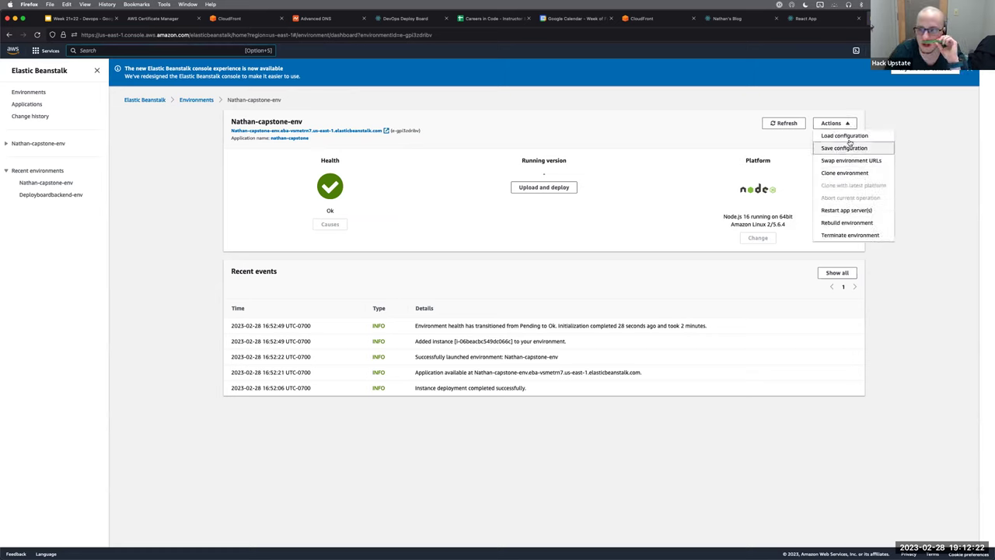
pyautogui.click(925, 161)
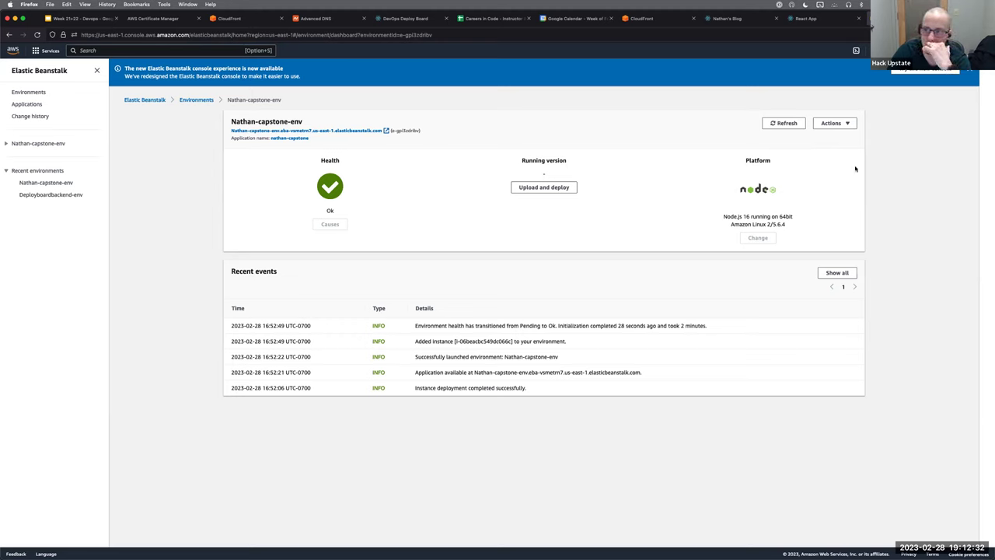
pyautogui.click(924, 72)
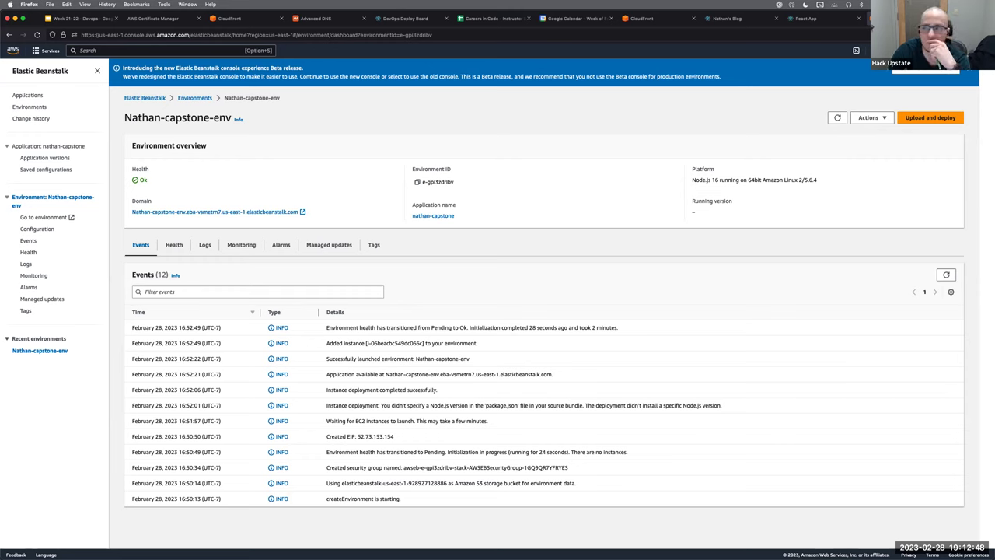
pyautogui.click(917, 72)
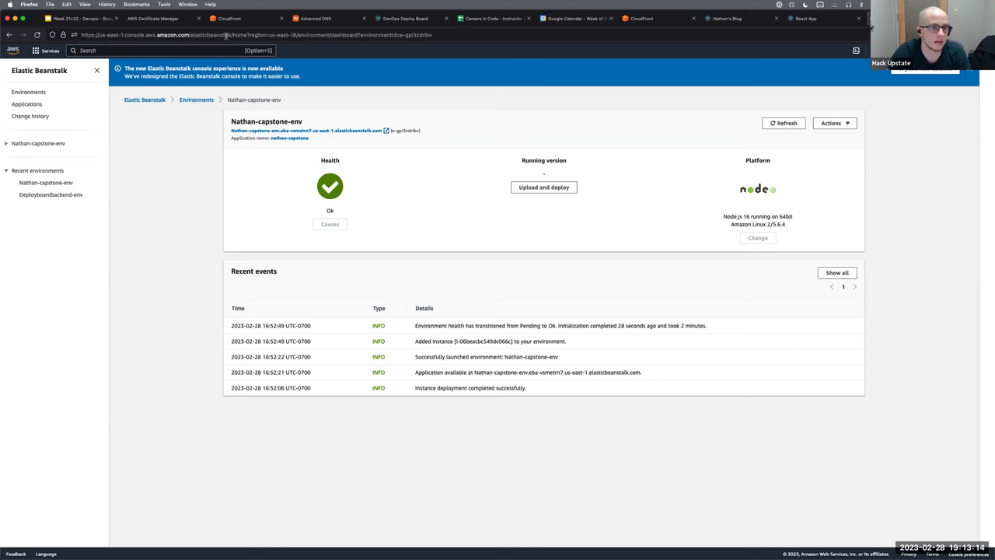
# - Search AWS services for "elastic", open Elastic Beanstalk, and open the instructor's capstone environment from the environment list
pyautogui.click(47, 71)
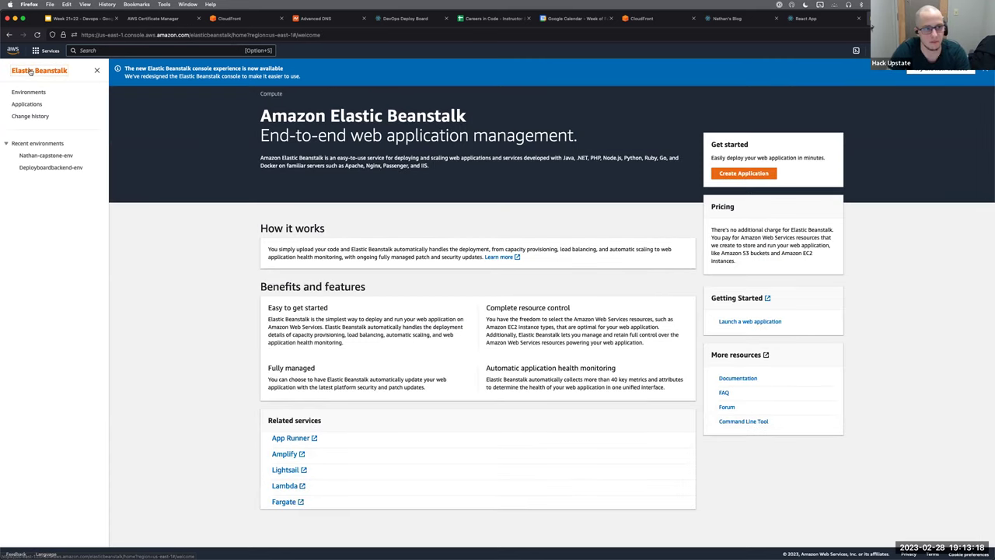
pyautogui.click(116, 50)
pyautogui.write('el')
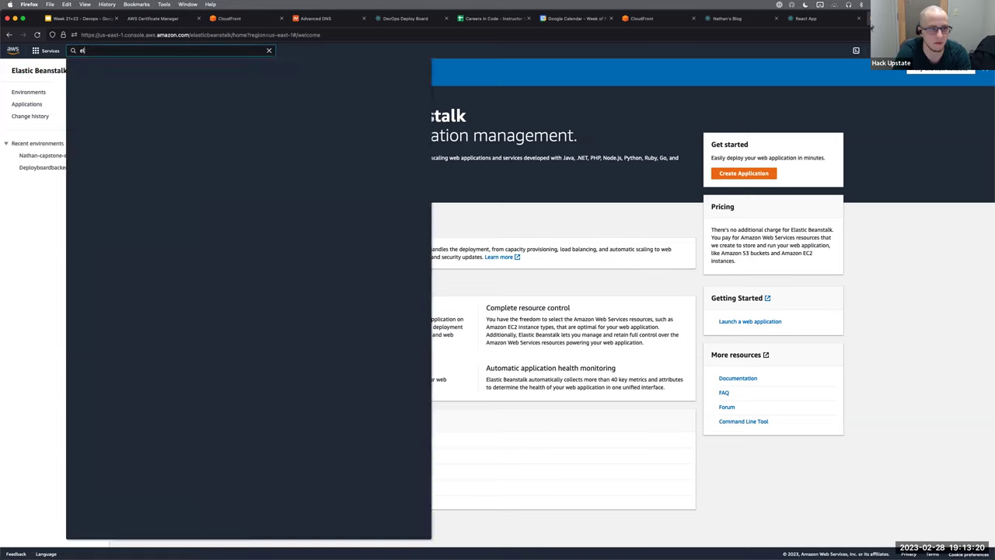
pyautogui.write('astic')
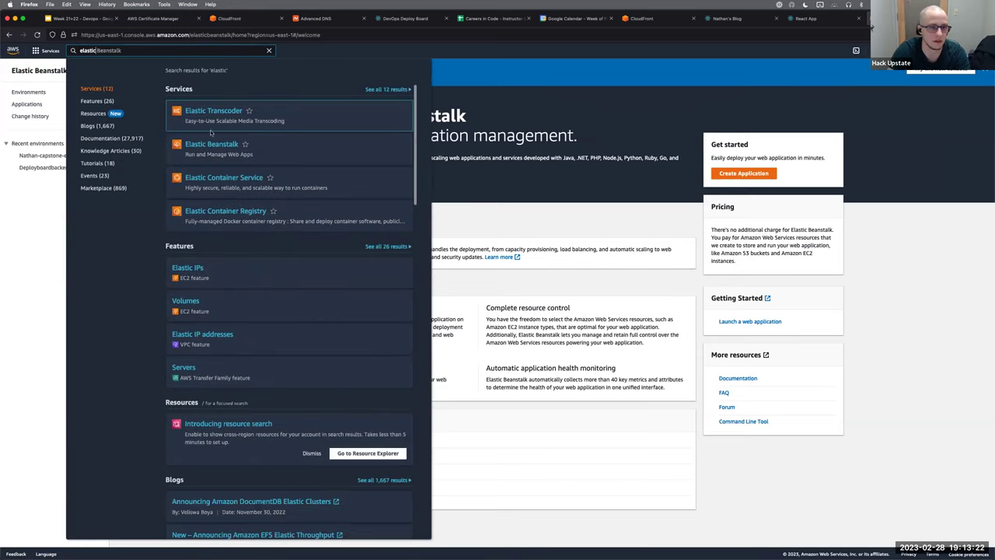
pyautogui.click(208, 147)
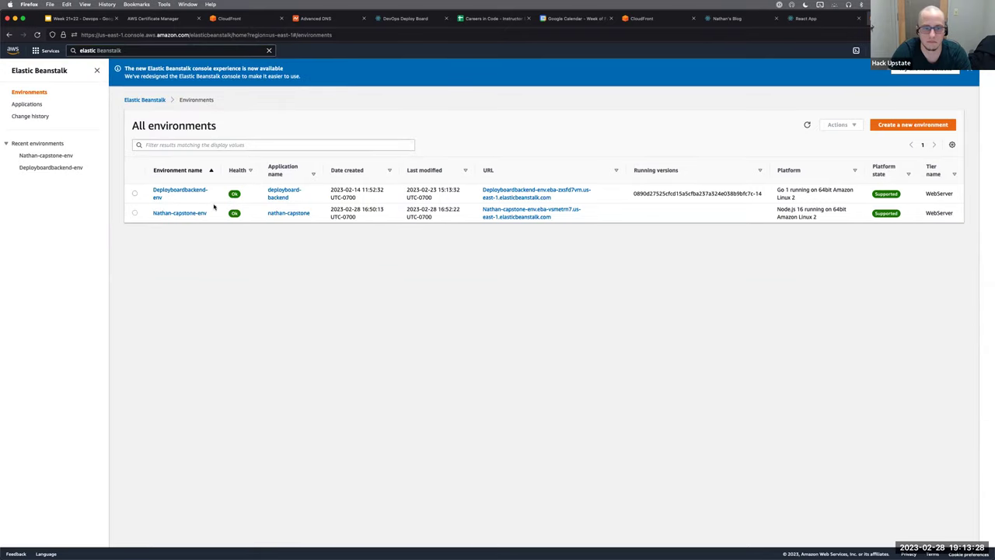
pyautogui.click(181, 213)
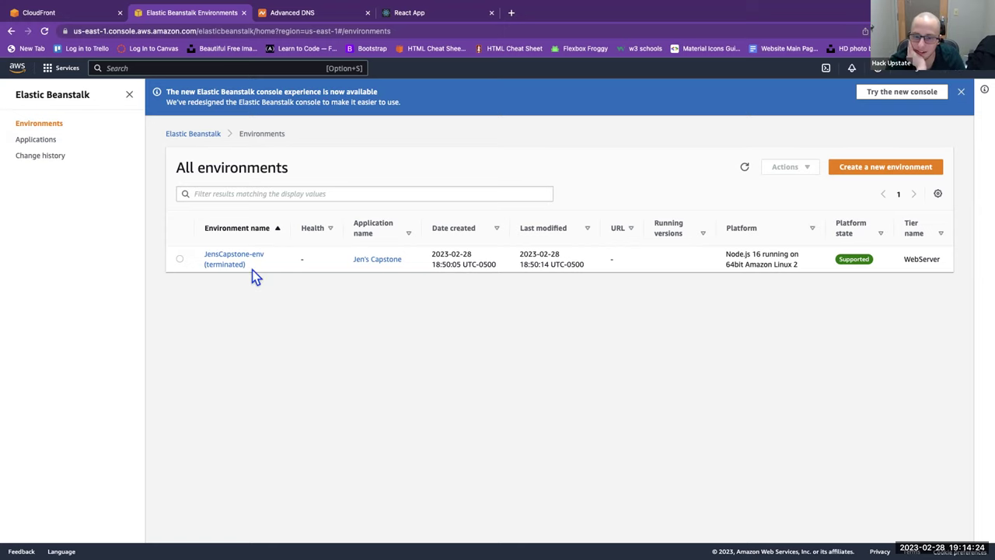
# - Create a new Elastic Beanstalk application named with the student's first name followed by "Capstone2"
pyautogui.click(230, 254)
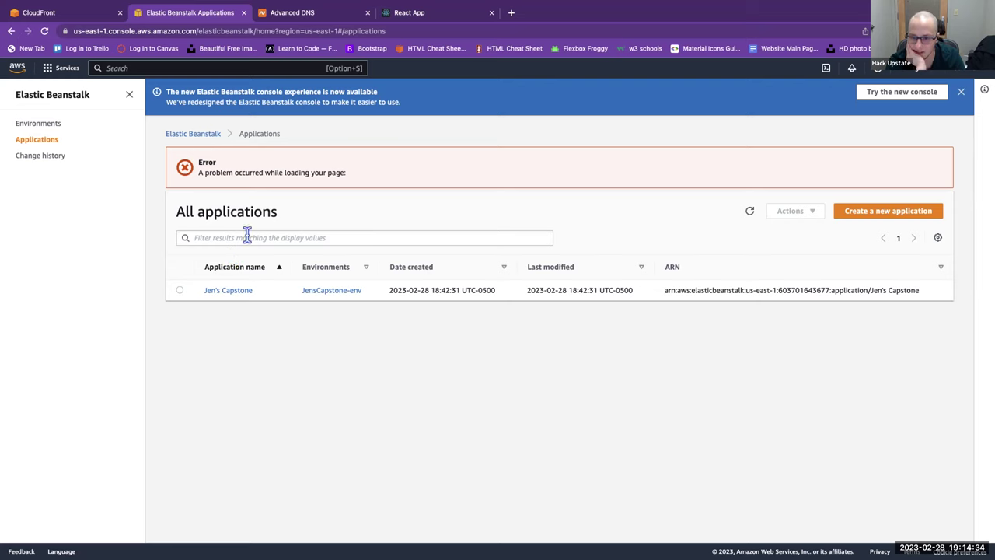
pyautogui.click(882, 211)
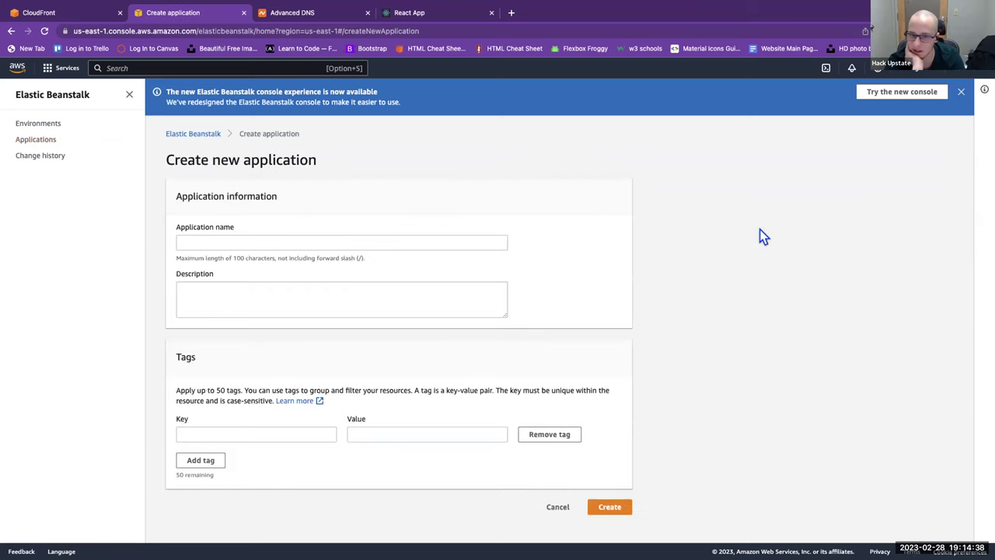
pyautogui.click(475, 241)
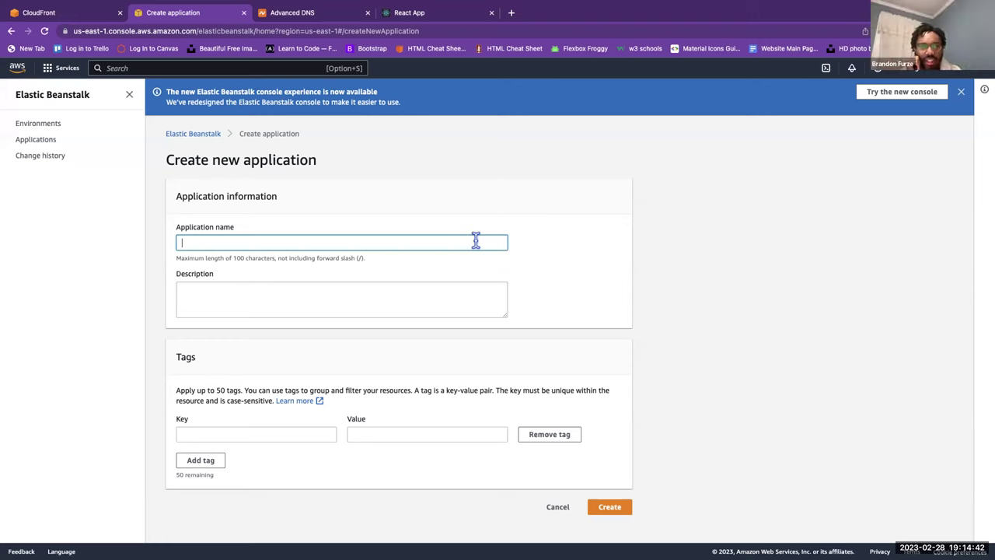
pyautogui.write('Jen Capstone')
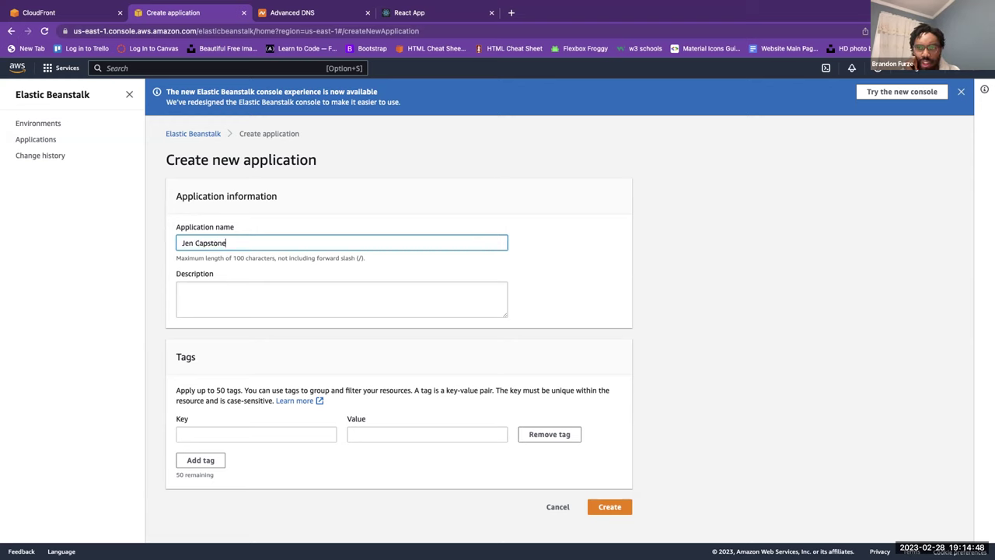
pyautogui.write('2')
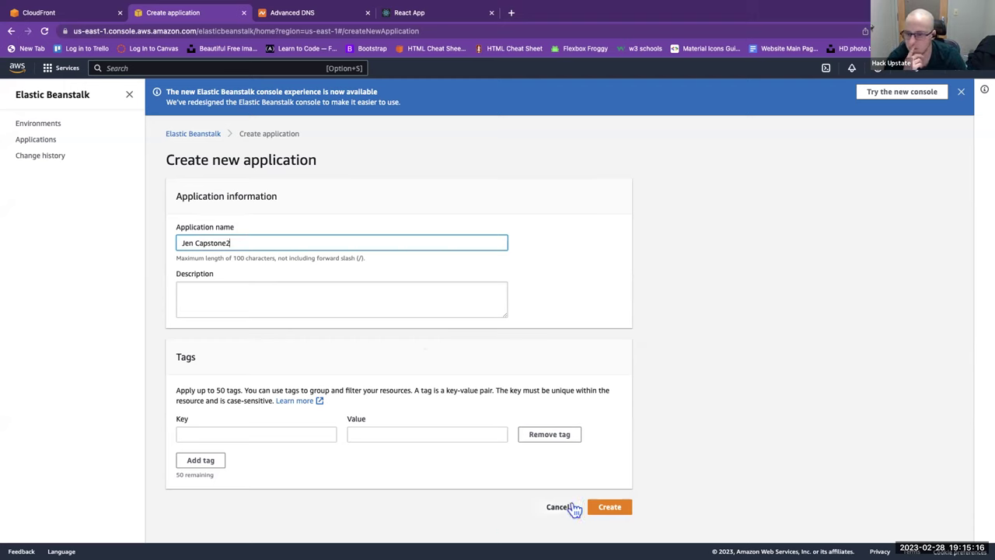
pyautogui.click(621, 506)
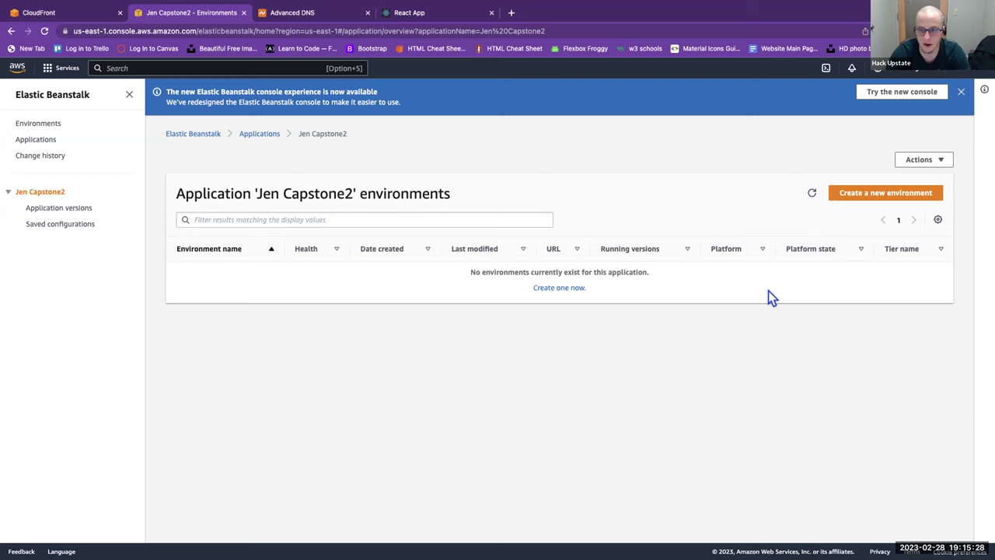
# - Create a web server environment for the new Capstone2 application using the managed Node.js platform and the sample application
pyautogui.click(877, 196)
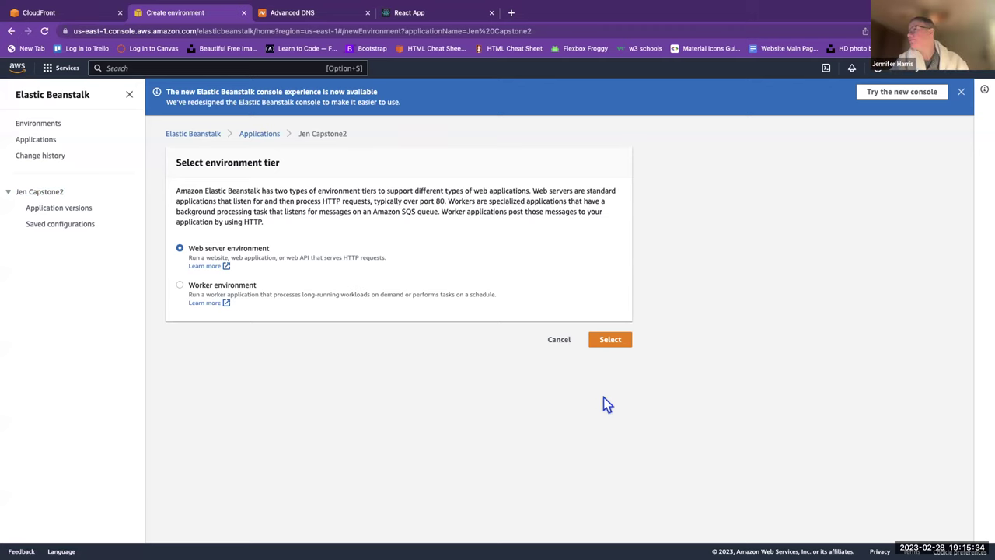
pyautogui.click(609, 342)
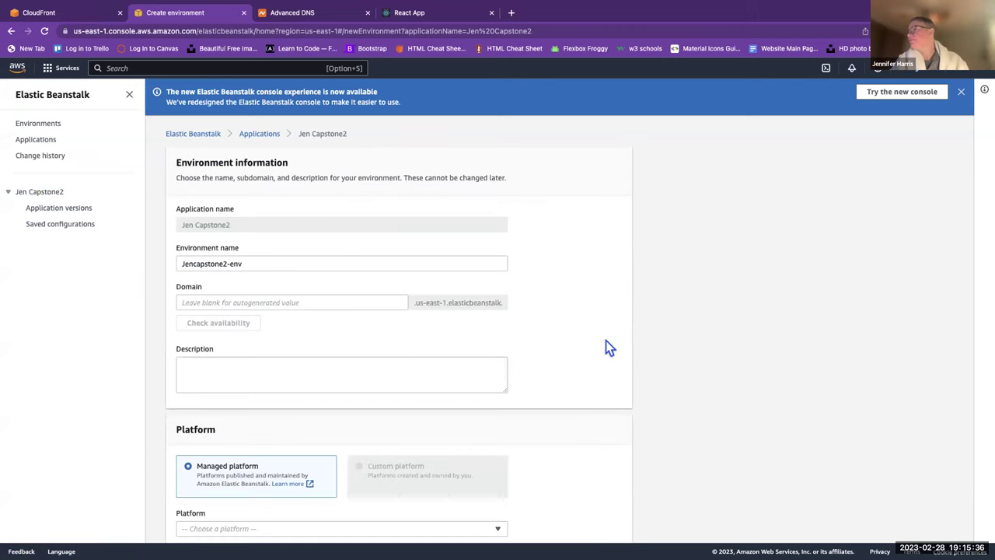
pyautogui.scroll(-5, 607, 345)
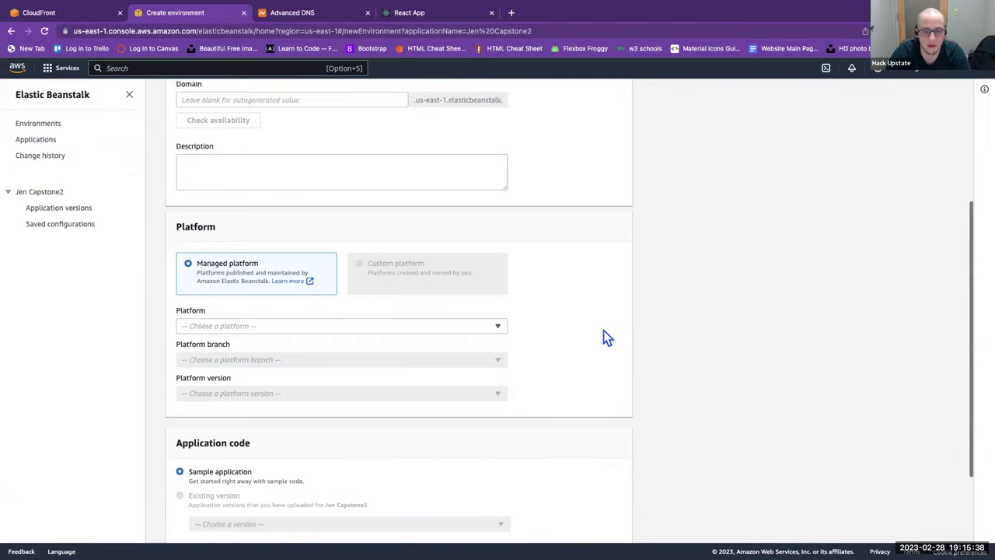
pyautogui.scroll(-1, 605, 333)
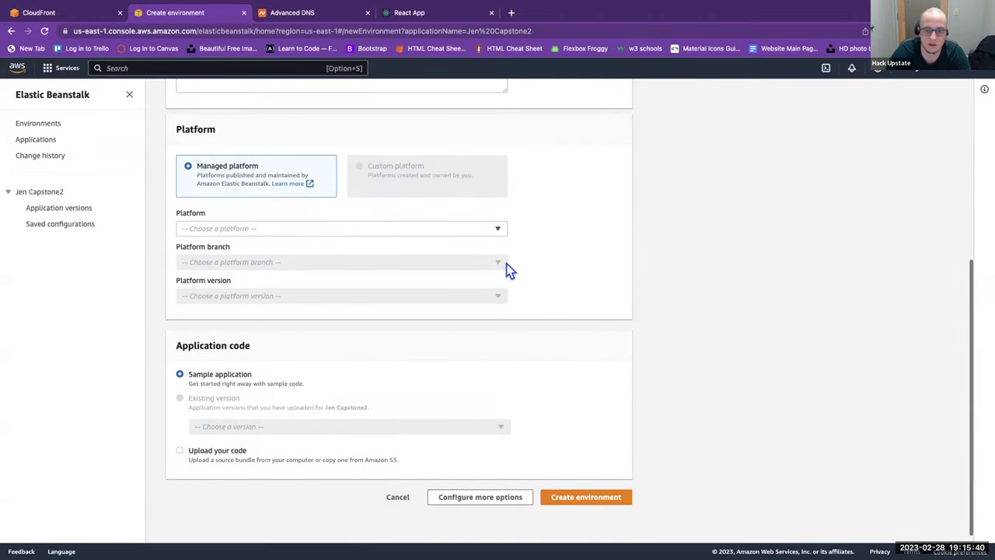
pyautogui.click(497, 230)
pyautogui.click(344, 322)
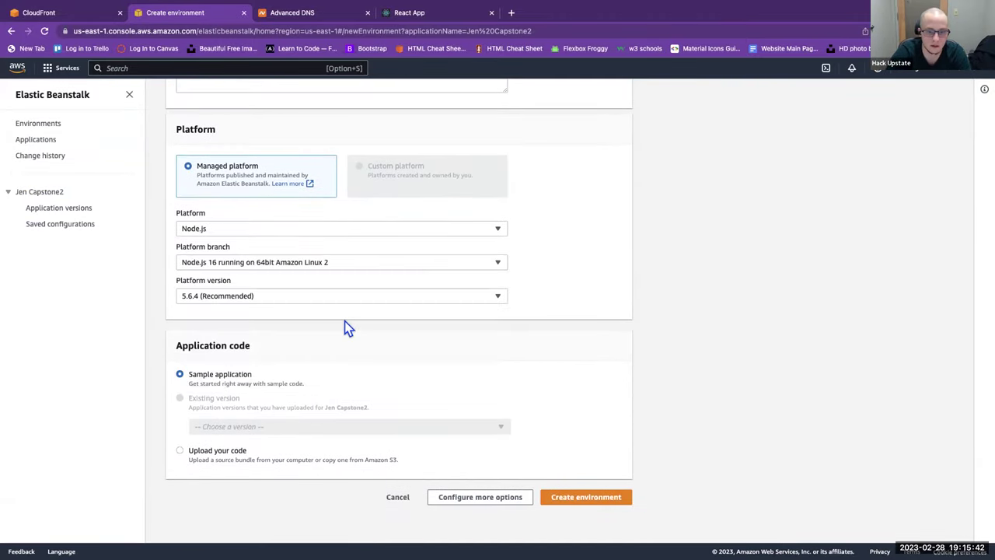
pyautogui.scroll(-1, 344, 321)
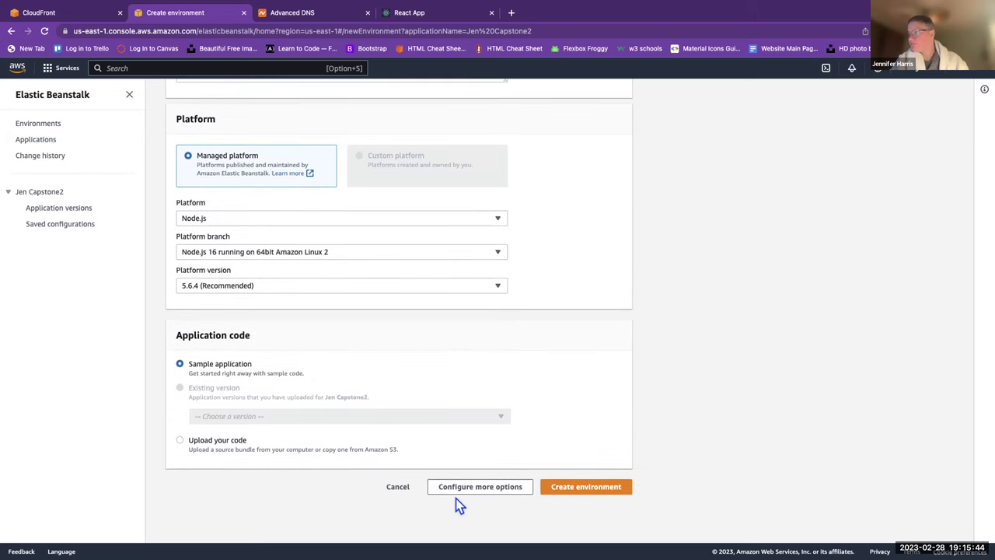
pyautogui.click(560, 488)
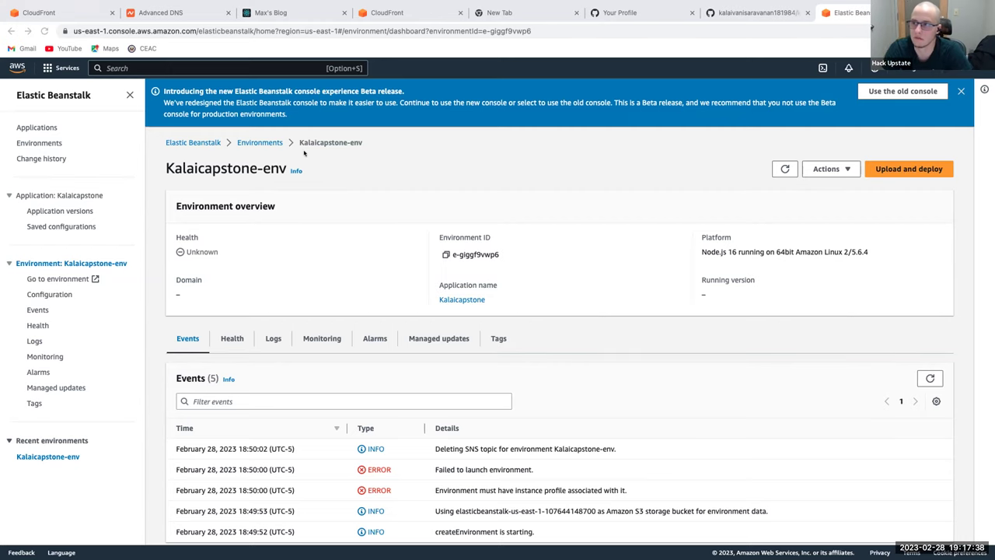
# - Review the other student's failed environment events, switch to the old console, and open the list of all environments
pyautogui.scroll(-1, 304, 153)
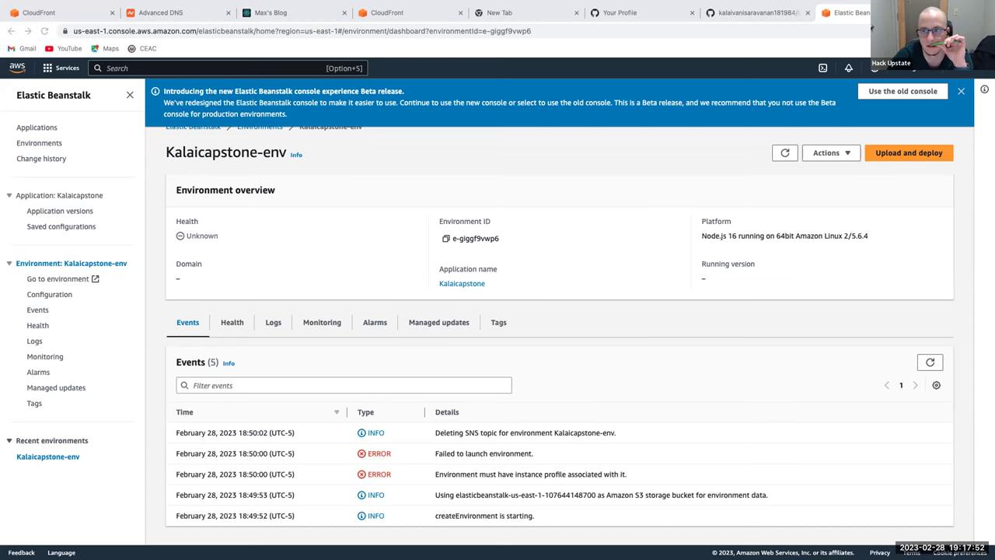
pyautogui.scroll(1, 901, 91)
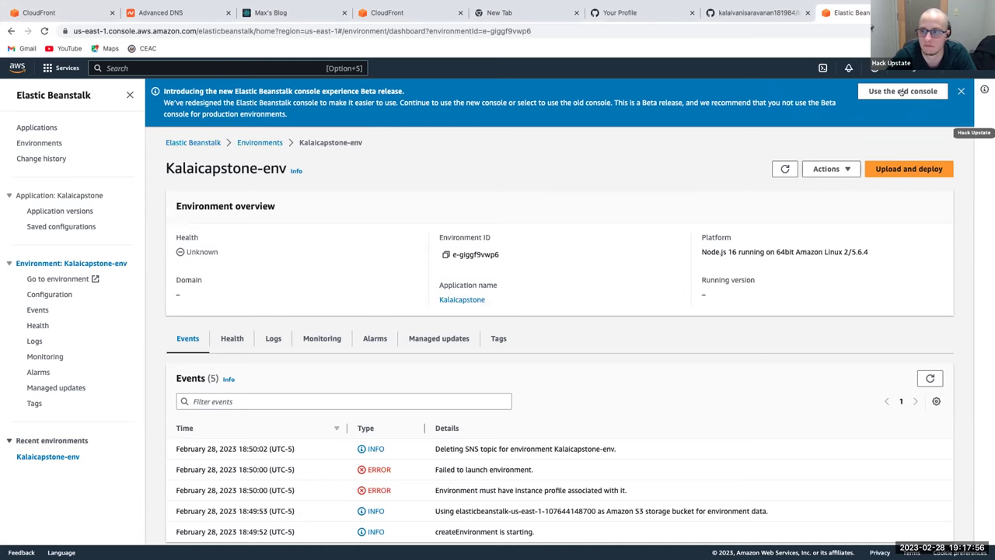
pyautogui.click(902, 91)
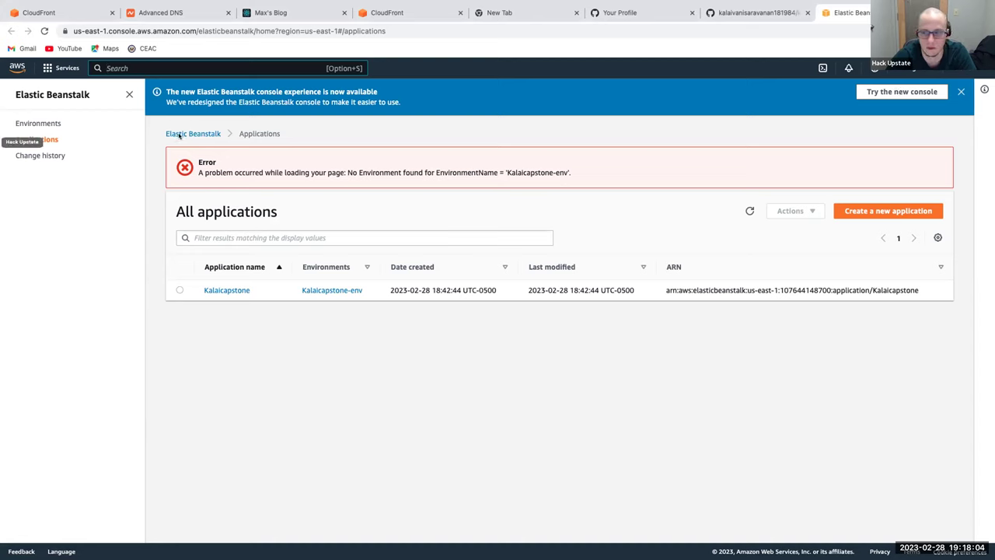
pyautogui.click(43, 125)
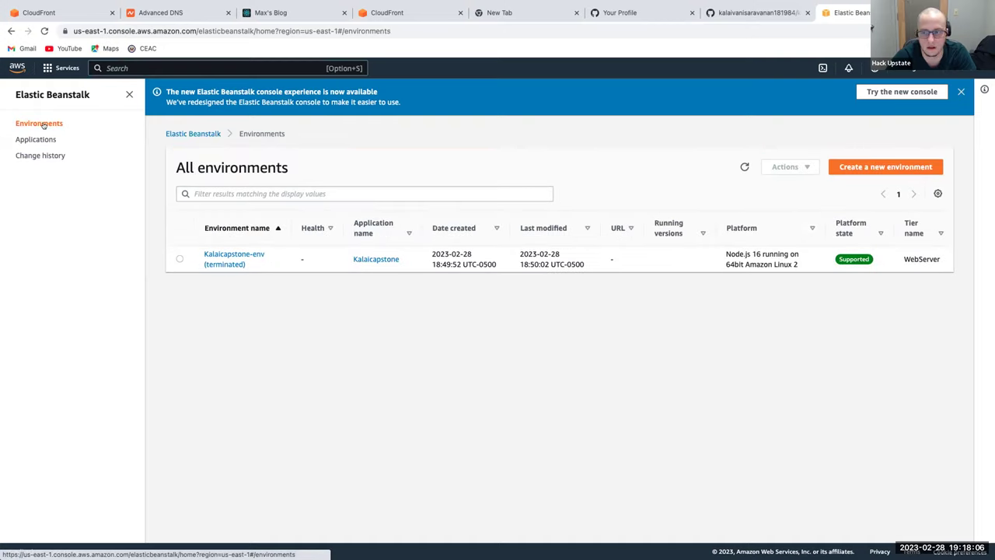
# - Start a new web server environment and enter the student's first name followed by "Capstone" as the application name
pyautogui.moveTo(825, 164); pyautogui.dragTo(842, 180)
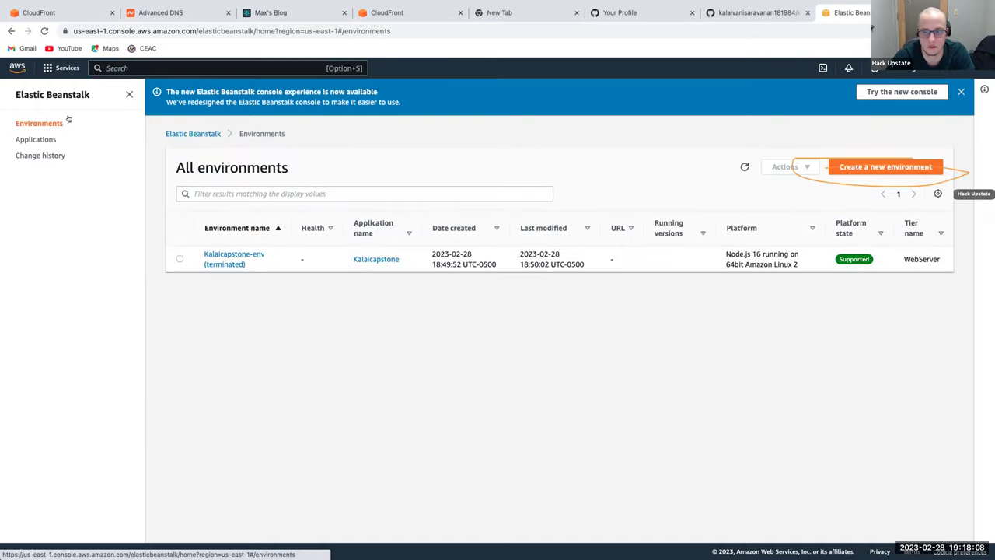
pyautogui.click(860, 167)
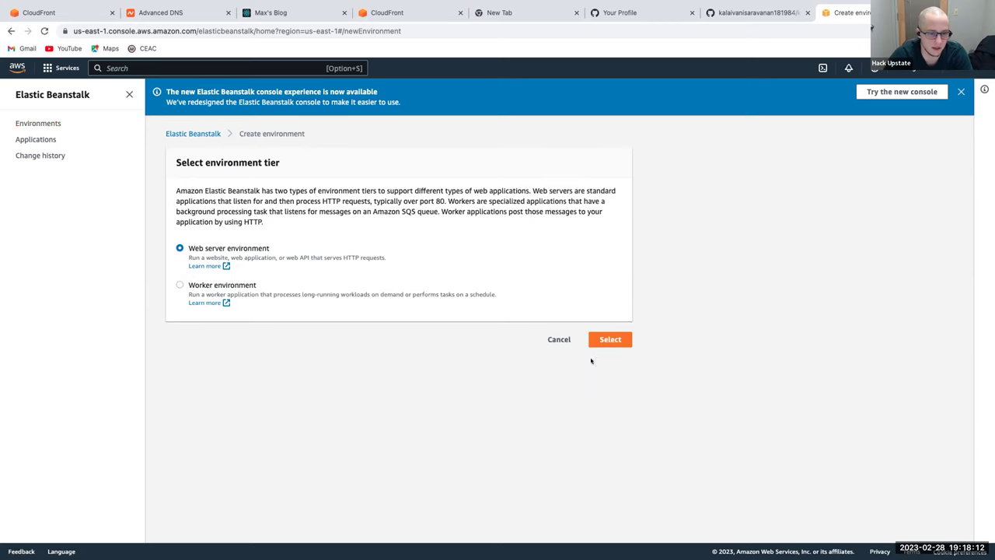
pyautogui.click(607, 338)
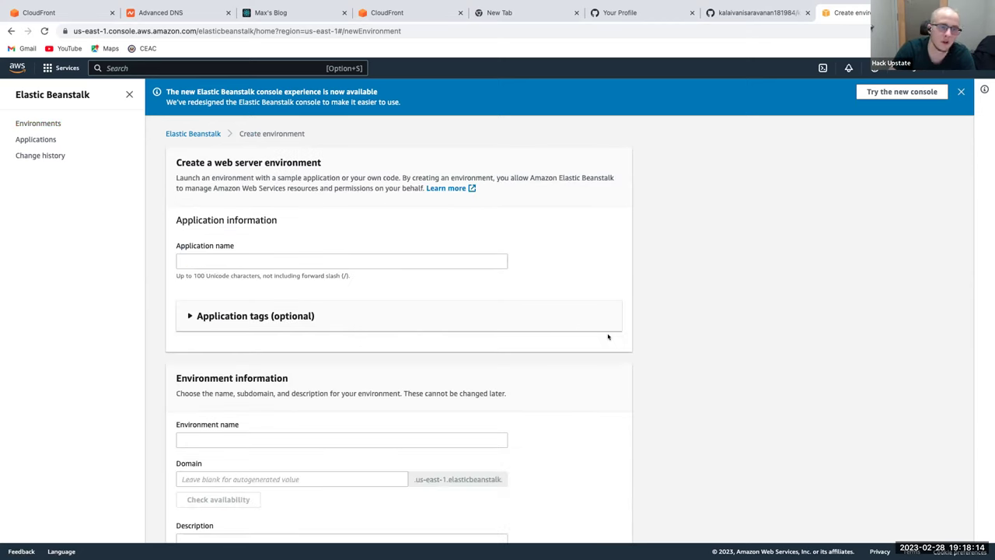
pyautogui.click(435, 261)
pyautogui.write('Kalai Capstone')
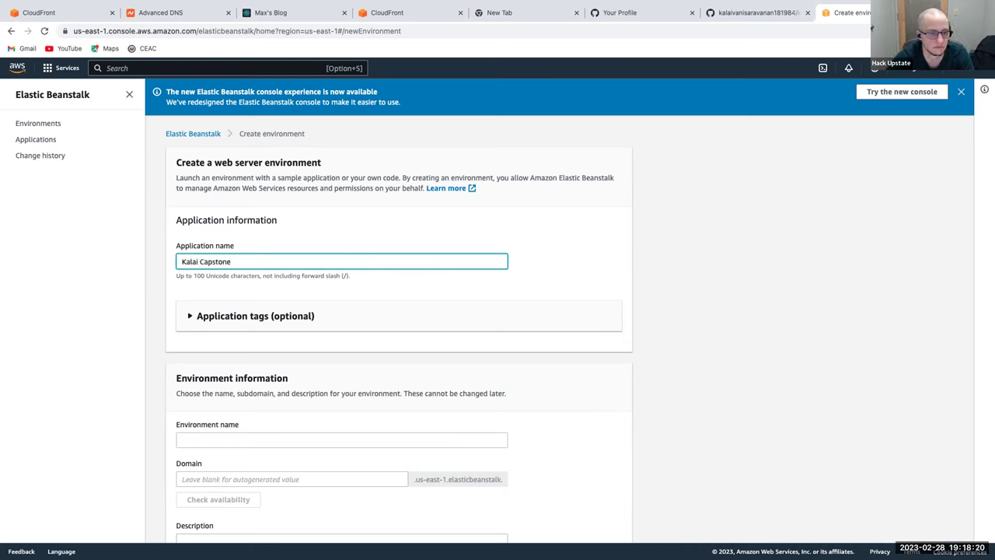
# - Choose the managed Node.js platform with the sample application and create the student's environment
pyautogui.scroll(-5, 429, 356)
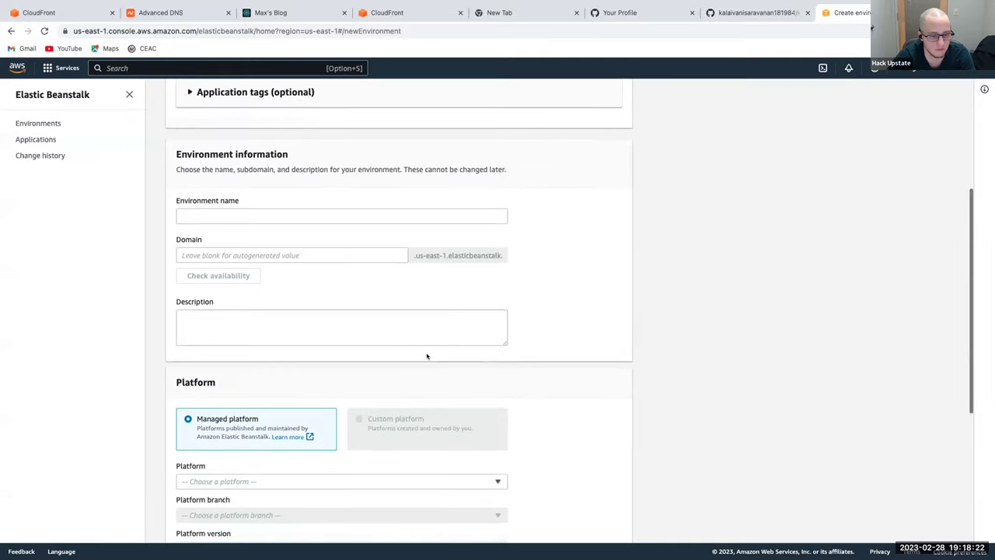
pyautogui.scroll(-5, 427, 356)
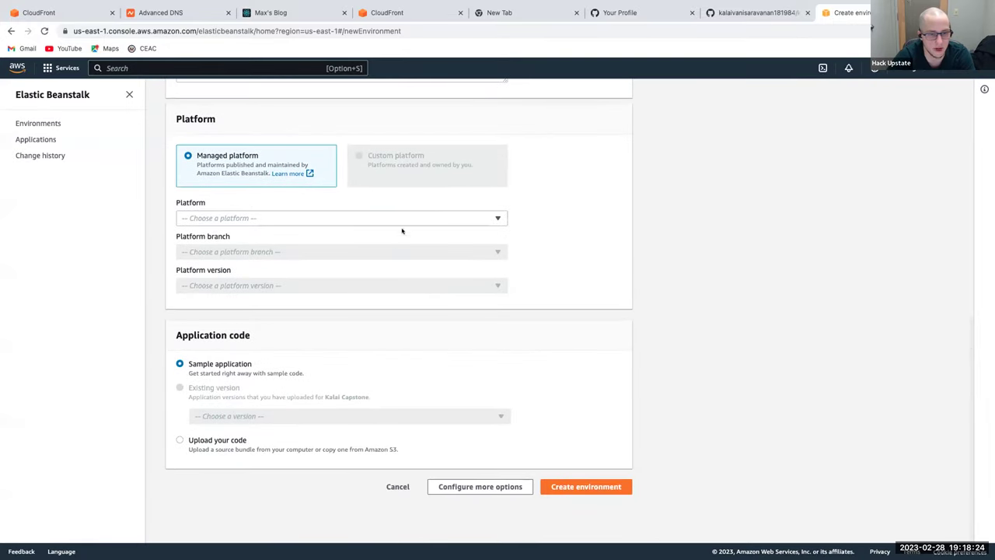
pyautogui.click(408, 218)
pyautogui.click(331, 309)
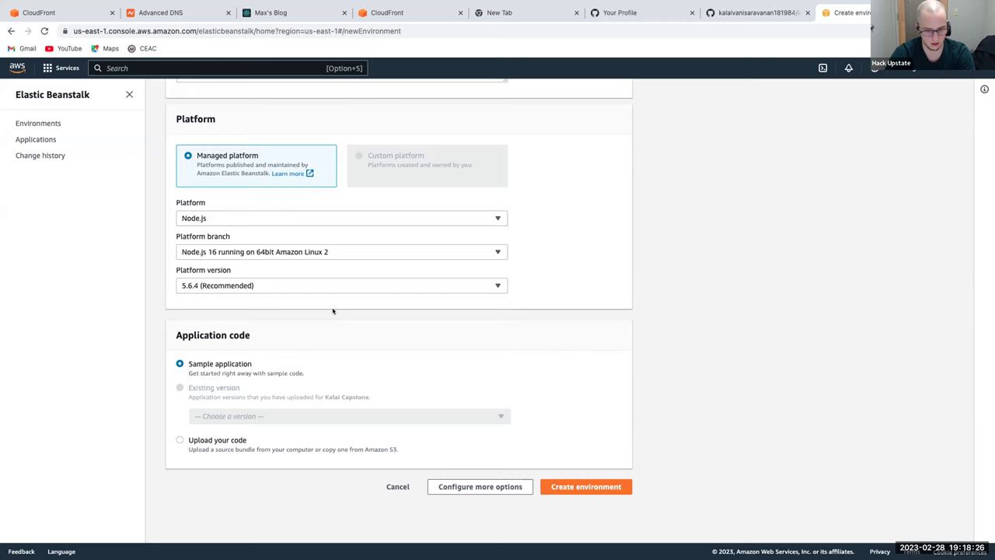
pyautogui.click(576, 488)
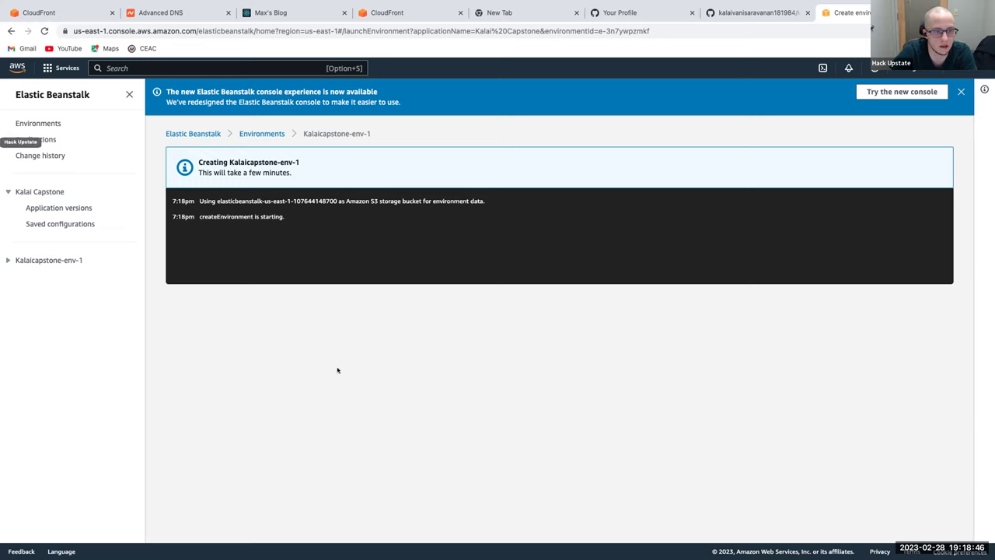
# - Open the environments list, select the student's terminated environment, and check which actions are available for it
pyautogui.click(47, 123)
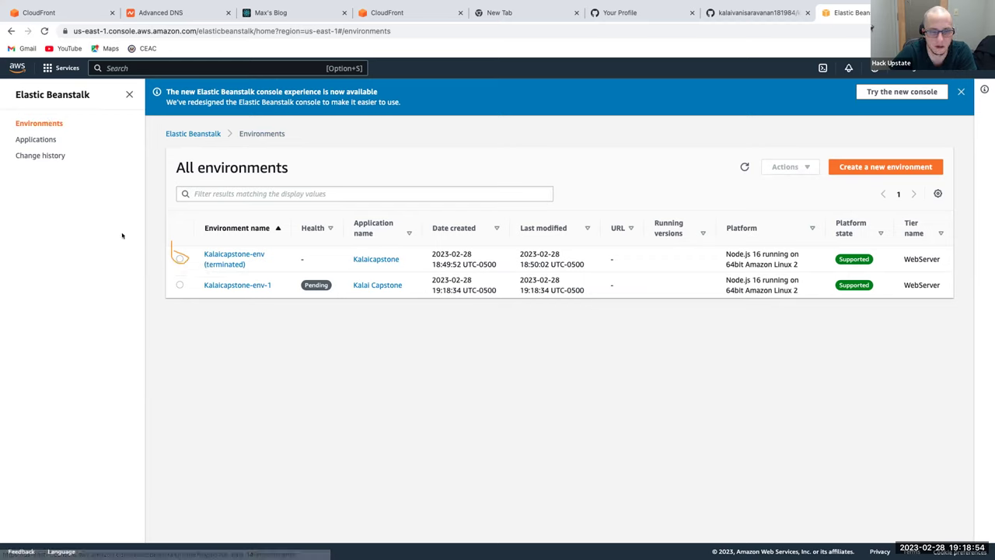
pyautogui.click(179, 258)
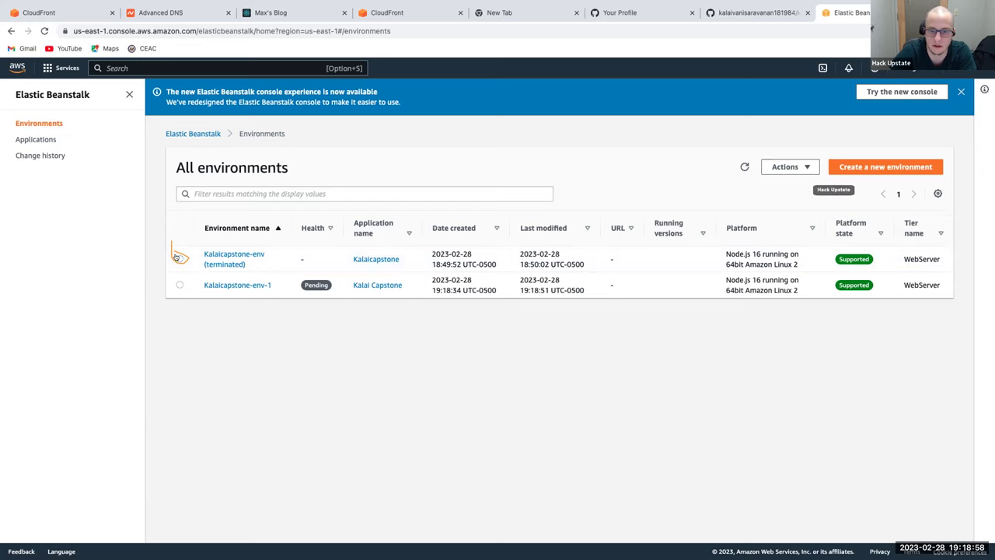
pyautogui.click(790, 166)
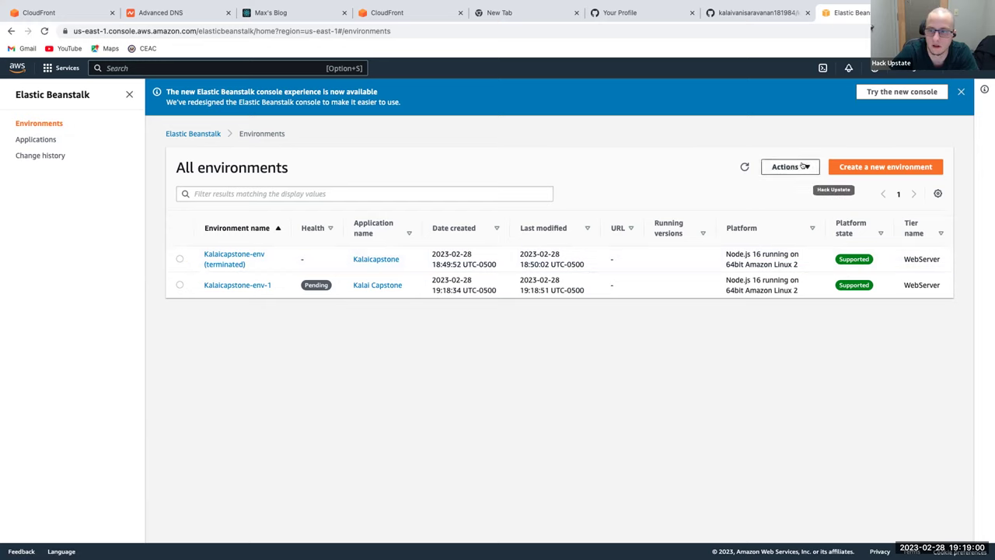
pyautogui.click(178, 258)
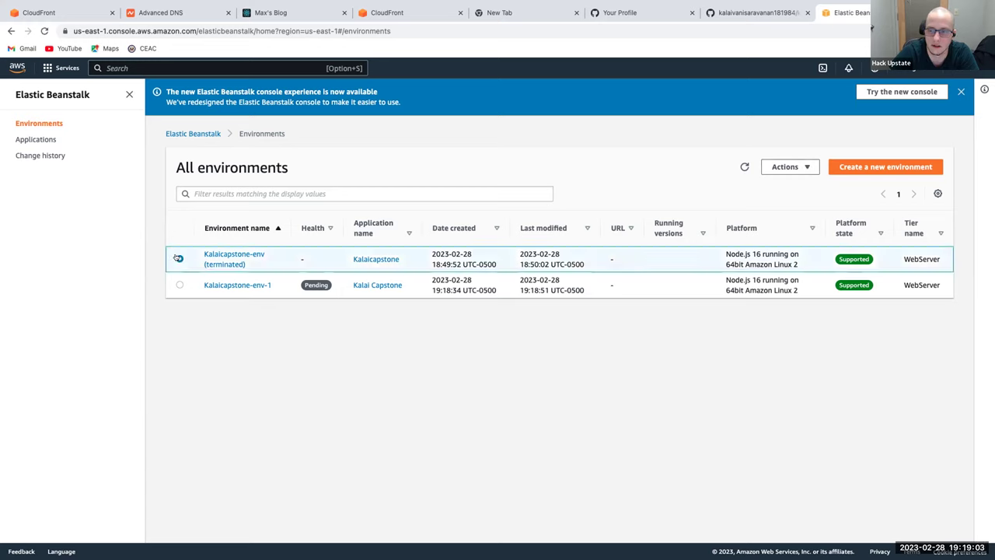
pyautogui.click(805, 166)
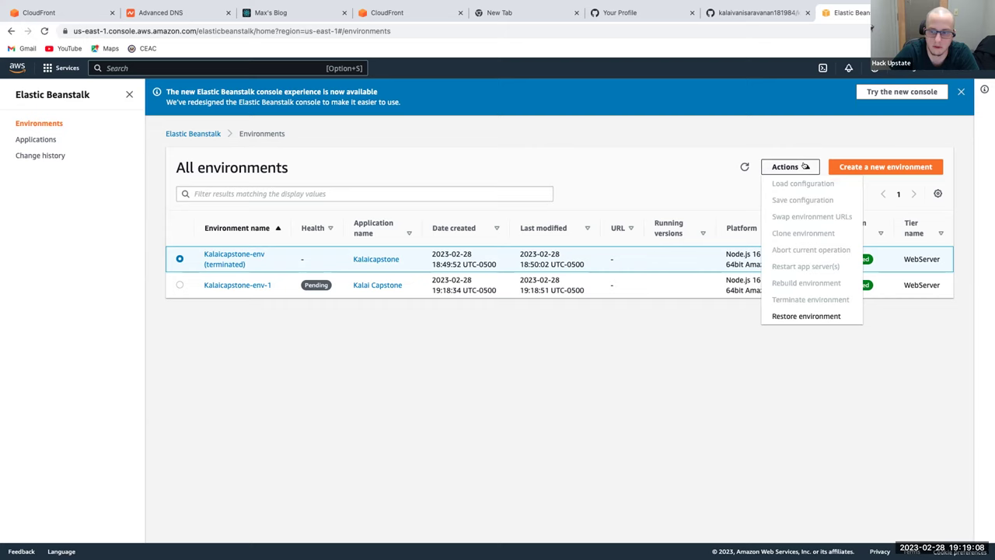
pyautogui.click(591, 454)
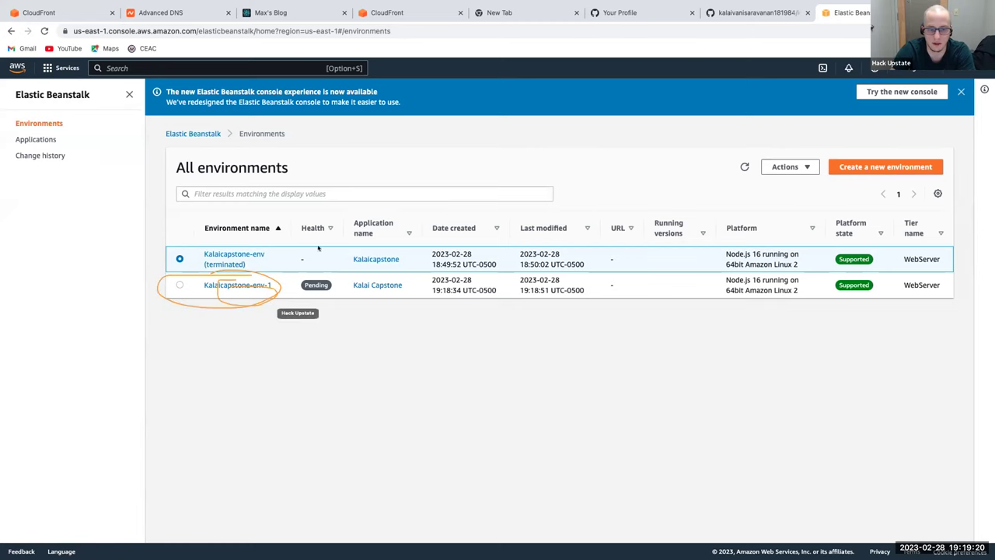
# - Open the pending capstone environment from the environments list to examine its creation log
pyautogui.click(252, 283)
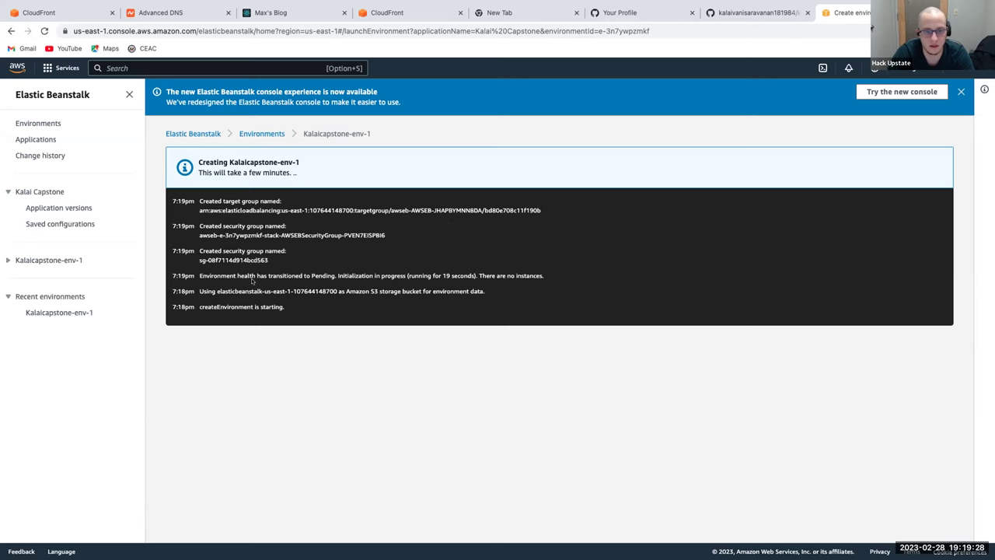
pyautogui.moveTo(700, 2)
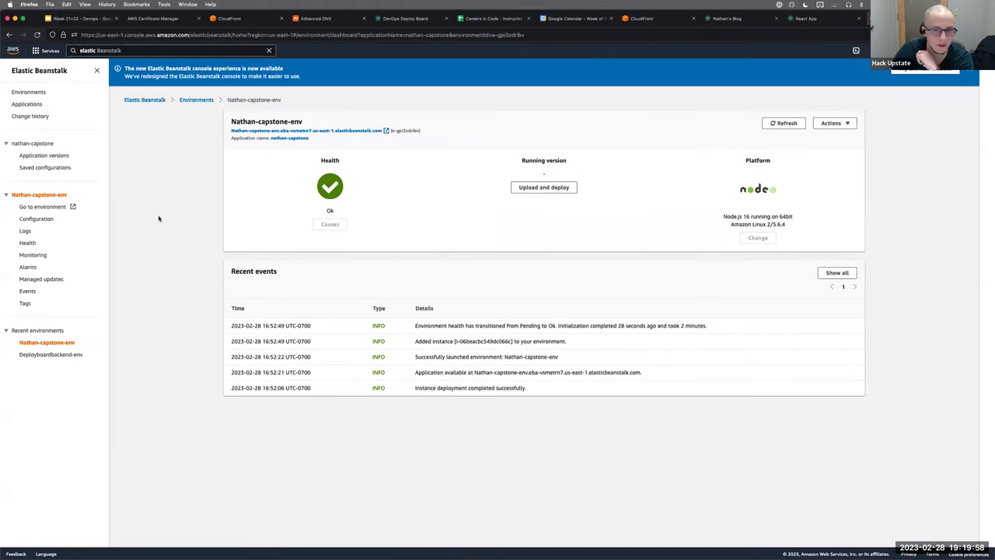
# - Go through the list of all environments to the Node.js capstone environment and review its health, running version and platform
pyautogui.click(29, 91)
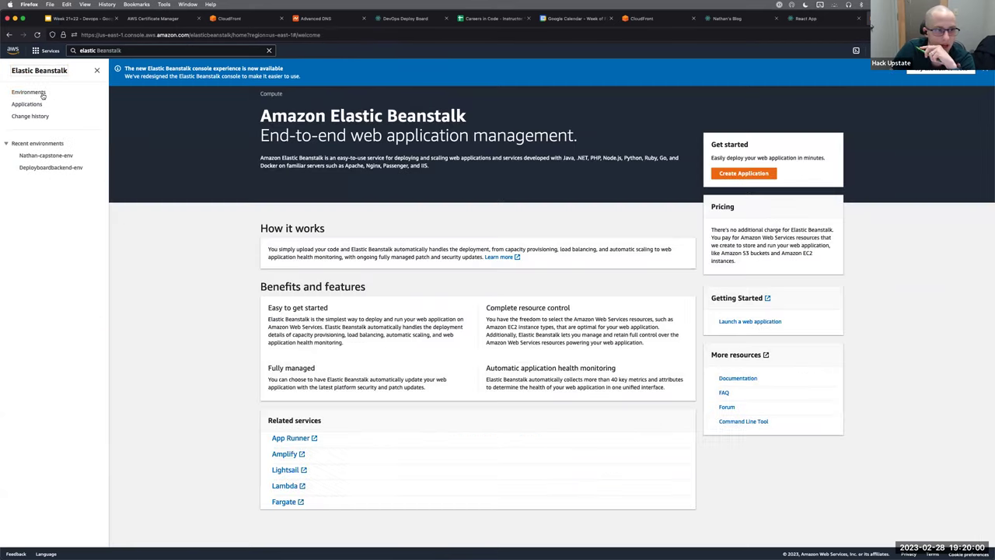
pyautogui.click(43, 94)
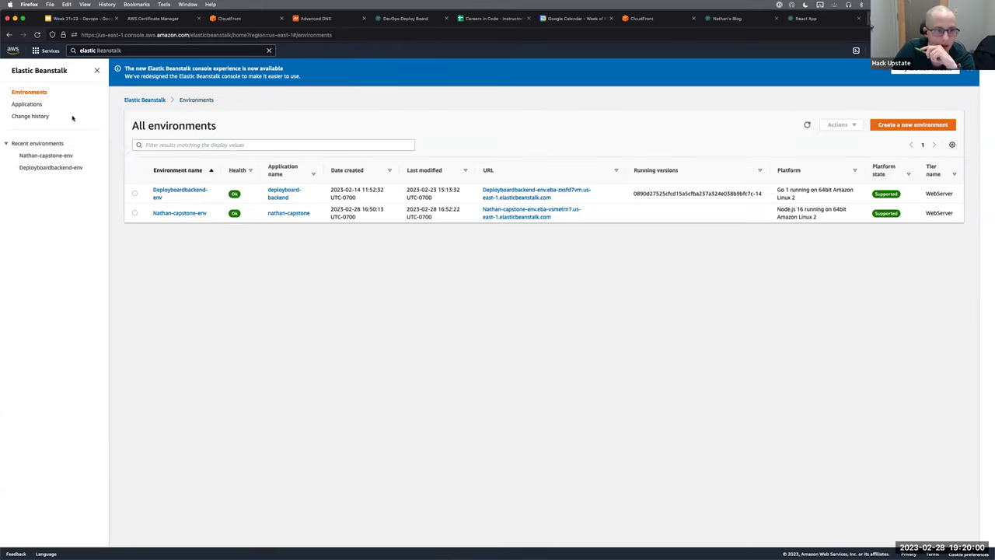
pyautogui.click(179, 213)
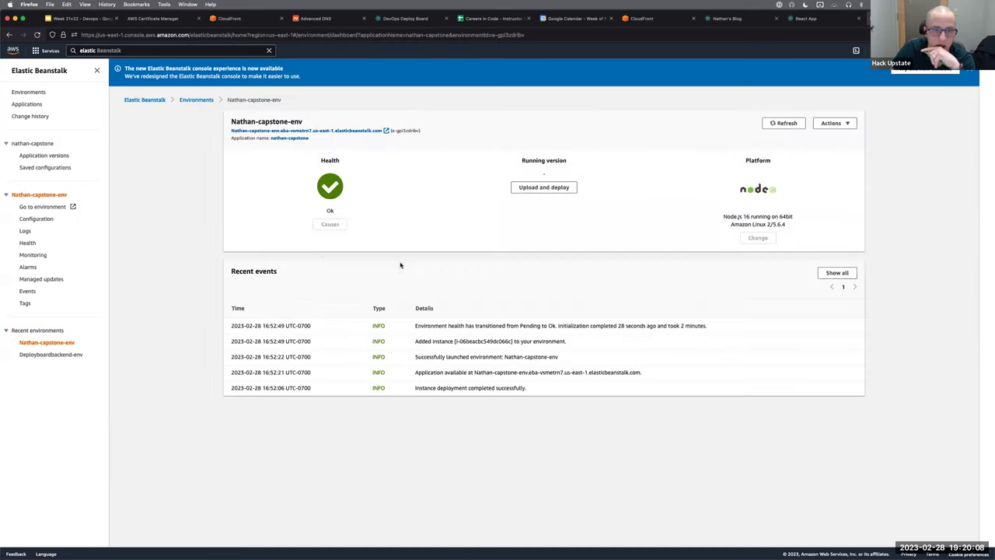
pyautogui.moveTo(298, 163); pyautogui.dragTo(394, 261)
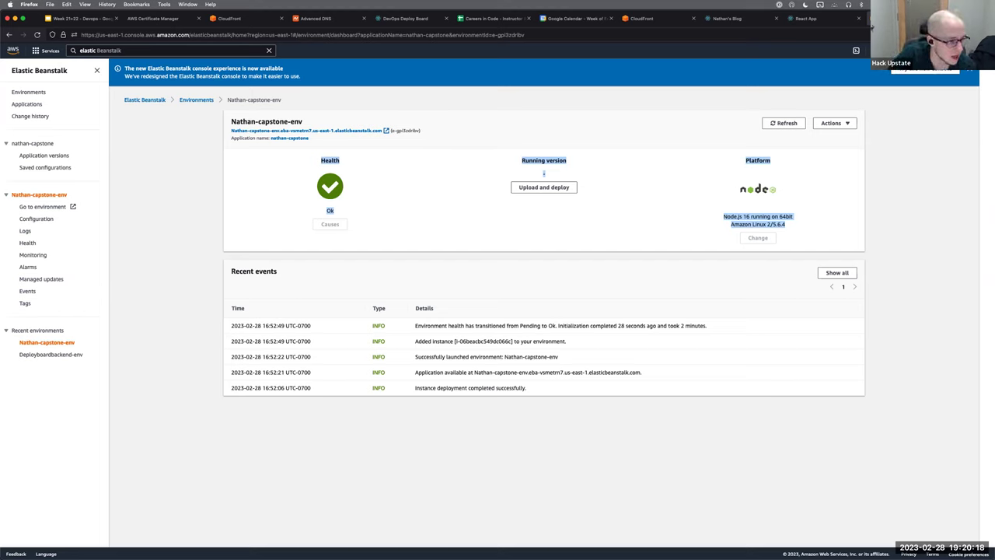
pyautogui.click(293, 401)
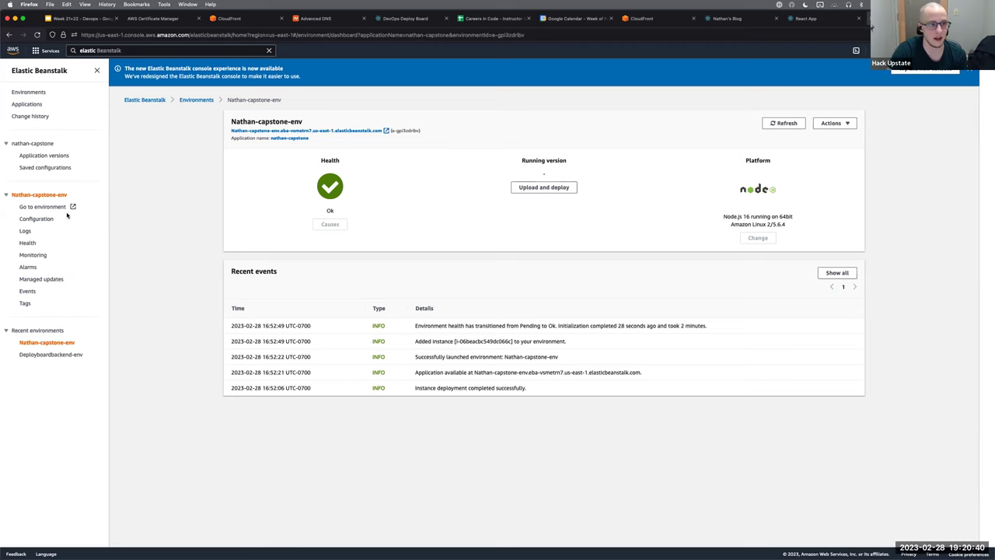
# - Review the managed platform choices for a new web server environment and cancel the creation form
pyautogui.click(27, 92)
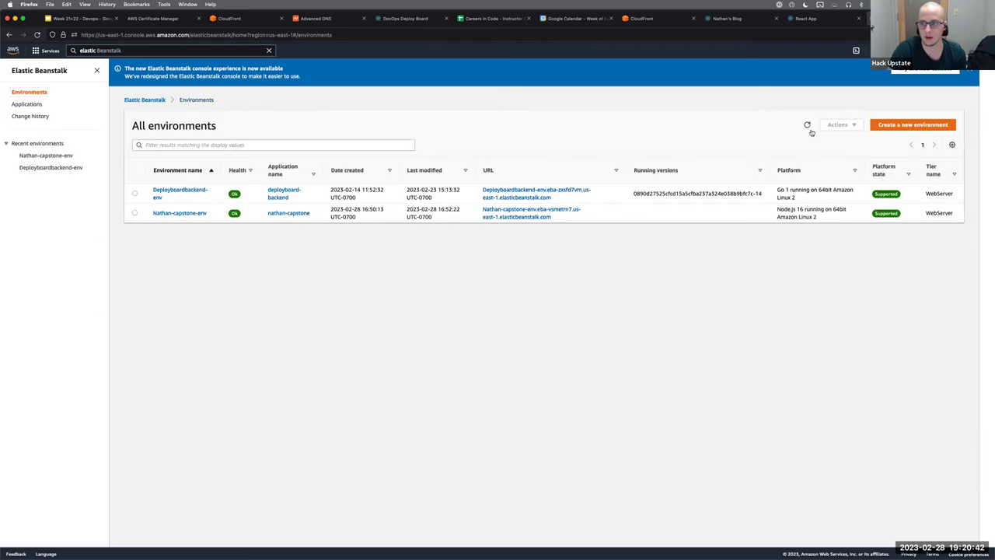
pyautogui.click(915, 126)
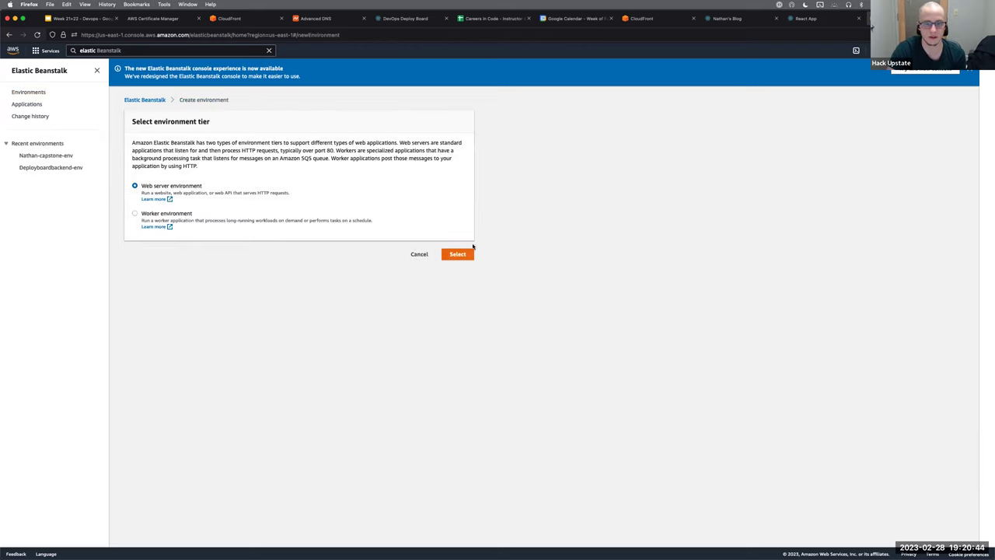
pyautogui.click(457, 254)
pyautogui.scroll(-5, 321, 415)
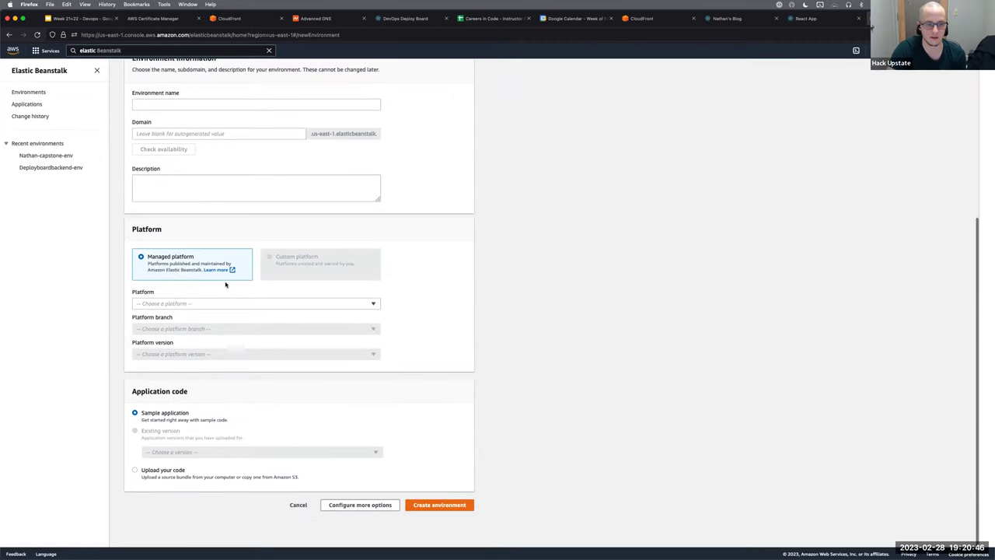
pyautogui.click(221, 306)
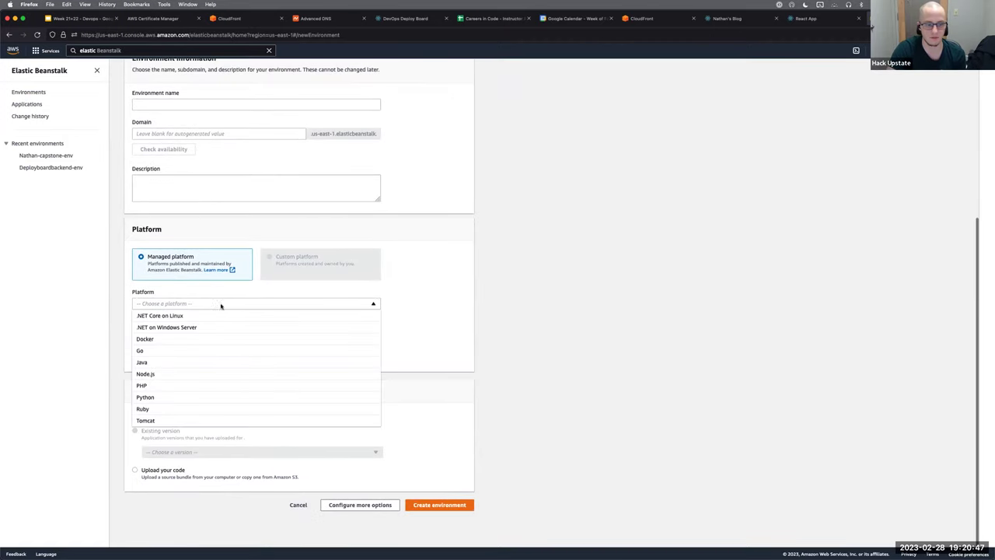
pyautogui.click(297, 504)
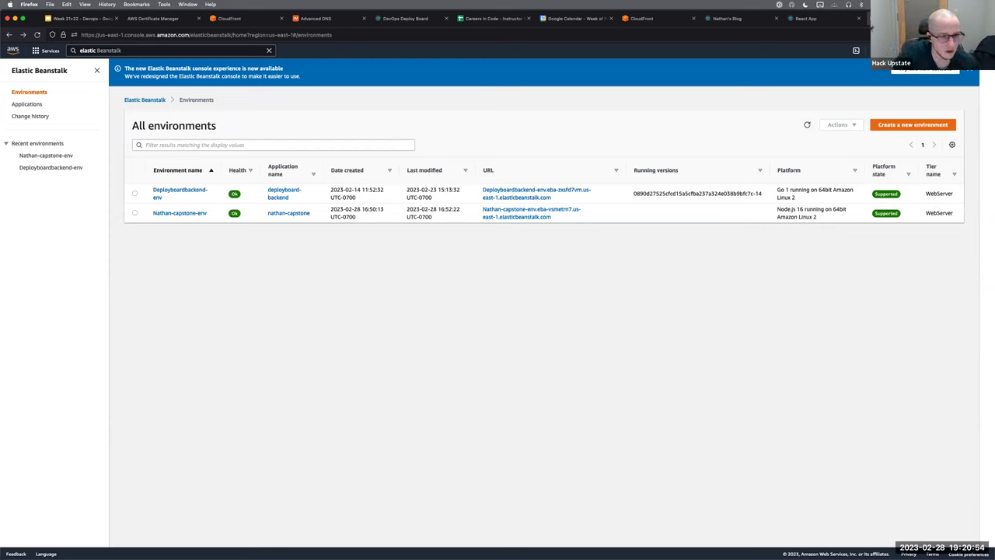
# - Reopen the Node.js capstone environment, search the console for ec2 and go to the list of EC2 instances
pyautogui.click(201, 214)
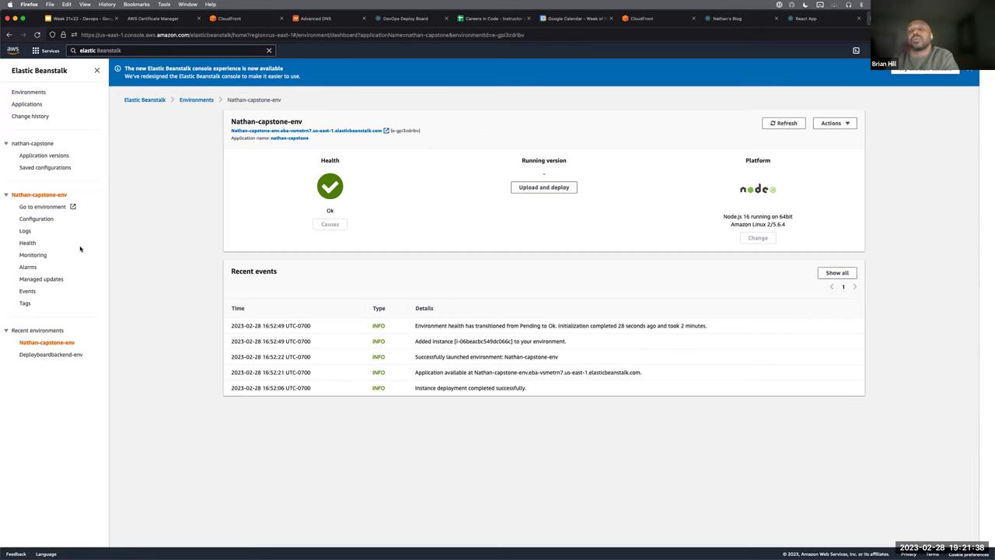
pyautogui.click(123, 51)
pyautogui.hotkey('ctrl', 'a')
pyautogui.press('BackSpace')
pyautogui.write('ec2')
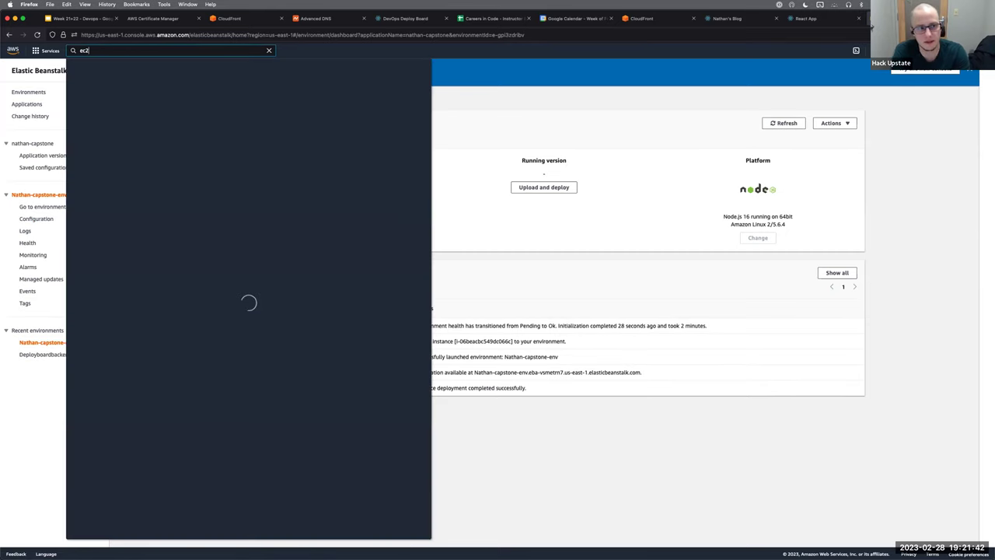
pyautogui.press('Return')
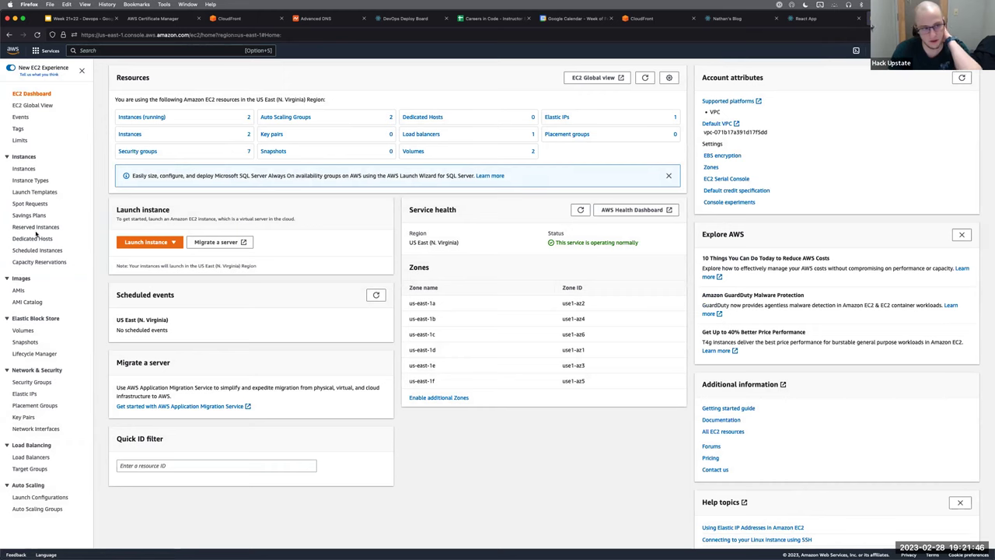
pyautogui.click(23, 169)
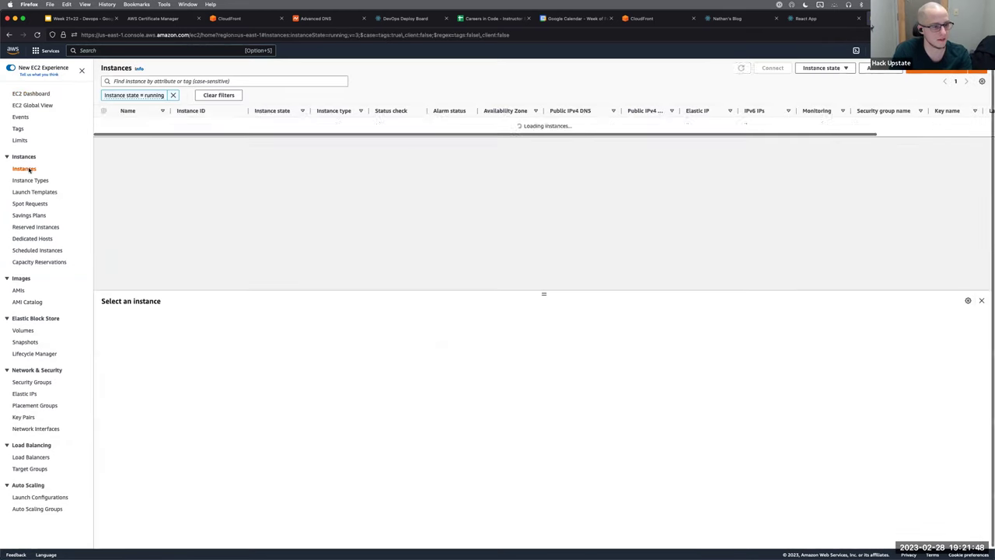
# - Search the console for "instance prof" and open the EC2 instance types page
pyautogui.click(118, 49)
pyautogui.write('instance prof')
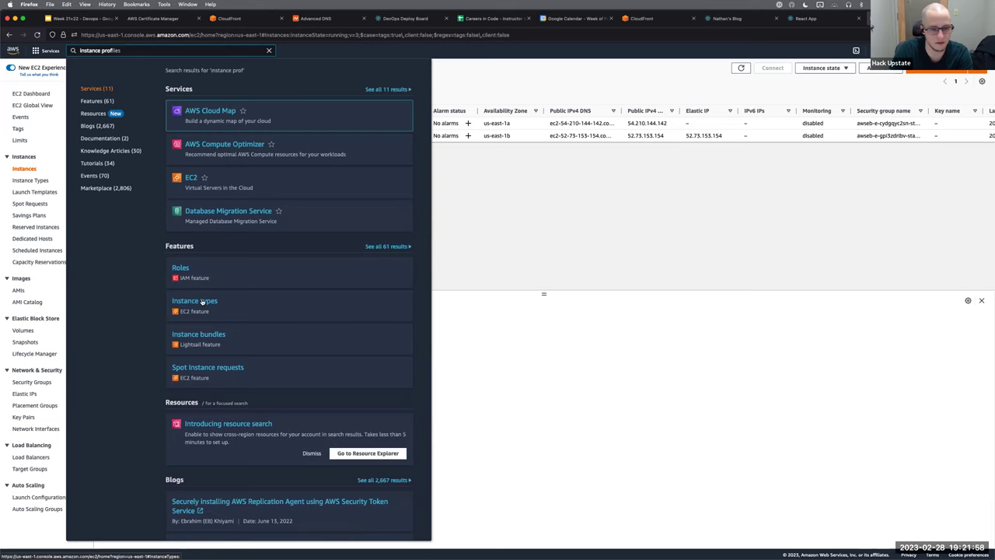
pyautogui.click(201, 303)
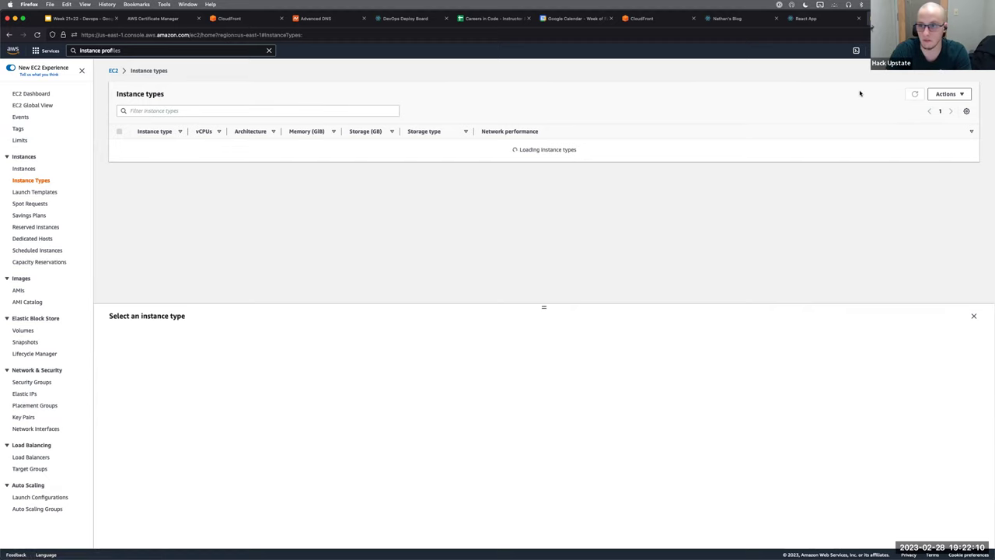
# - Close the EC2, React App, blog, CloudFront, AWS Certificate Manager and Google Calendar browser tabs
pyautogui.press('super+9')
pyautogui.press('super+w')
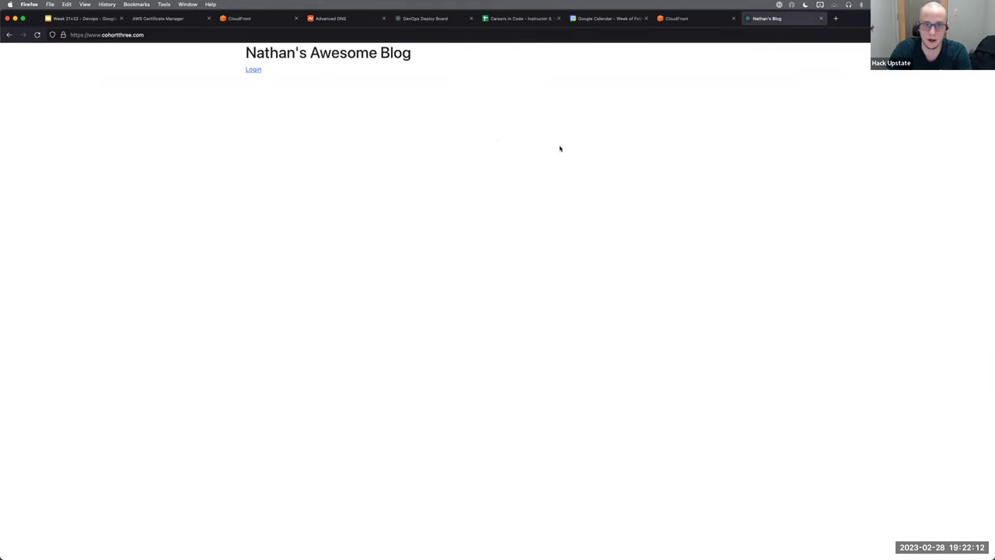
pyautogui.press('super+w')
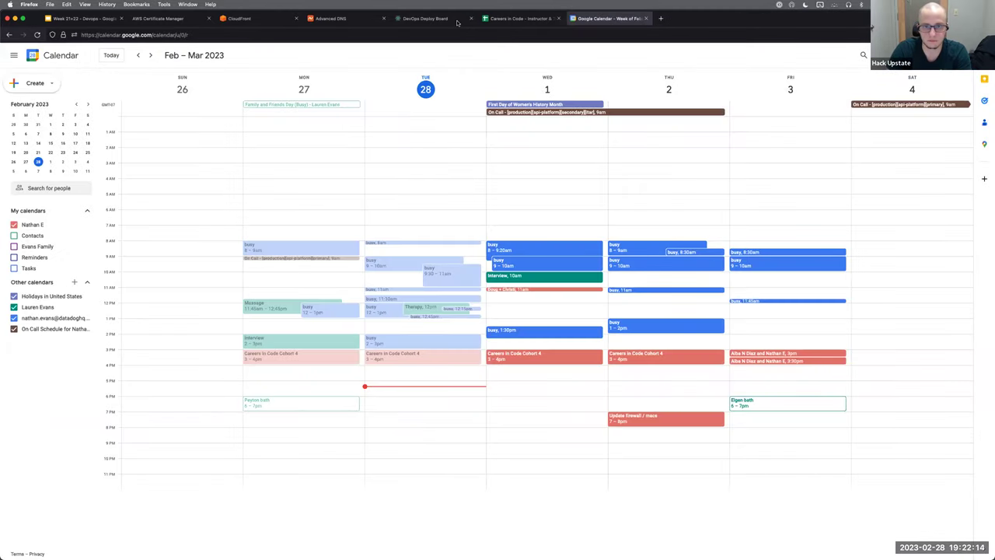
pyautogui.click(236, 20)
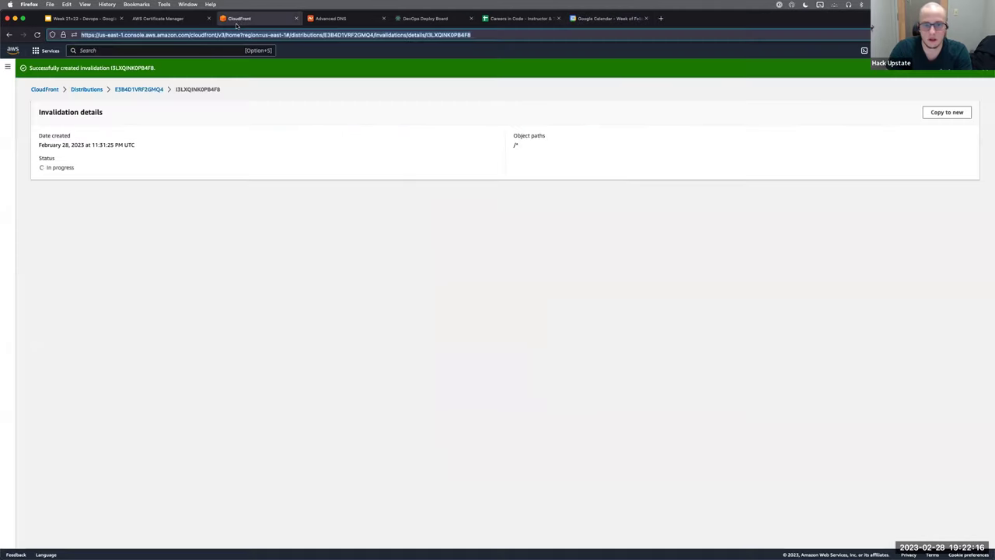
pyautogui.press('super+w')
pyautogui.click(158, 18)
pyautogui.press('super+w')
pyautogui.click(449, 18)
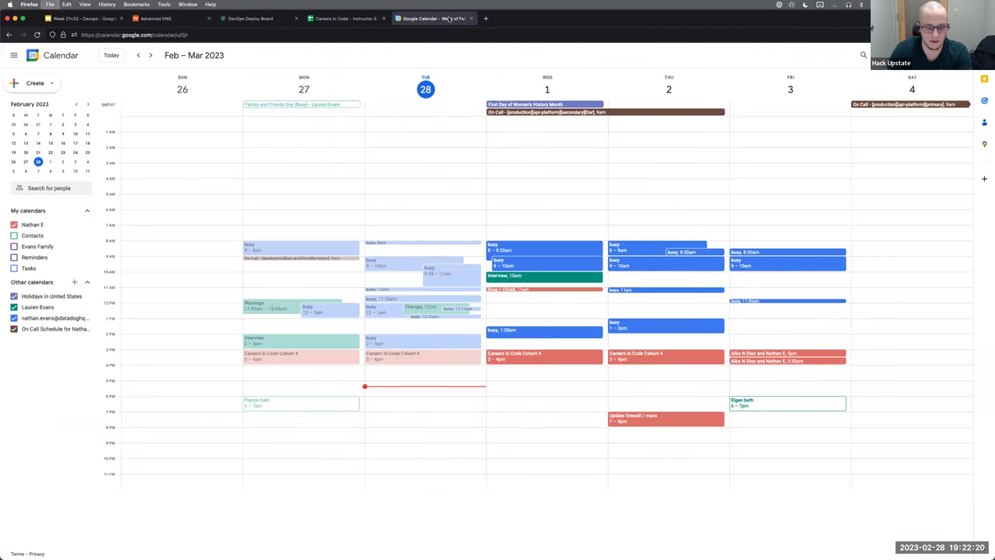
pyautogui.press('super+w')
# - Open aws.amazon.com in a new browser tab
pyautogui.press('super+space')
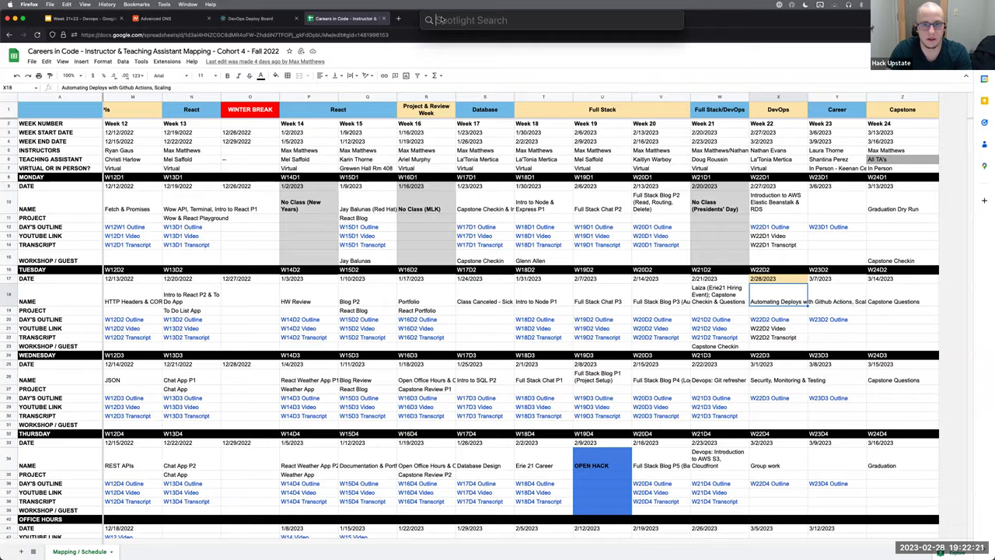
pyautogui.click(399, 20)
pyautogui.write('aws.amazon.com/')
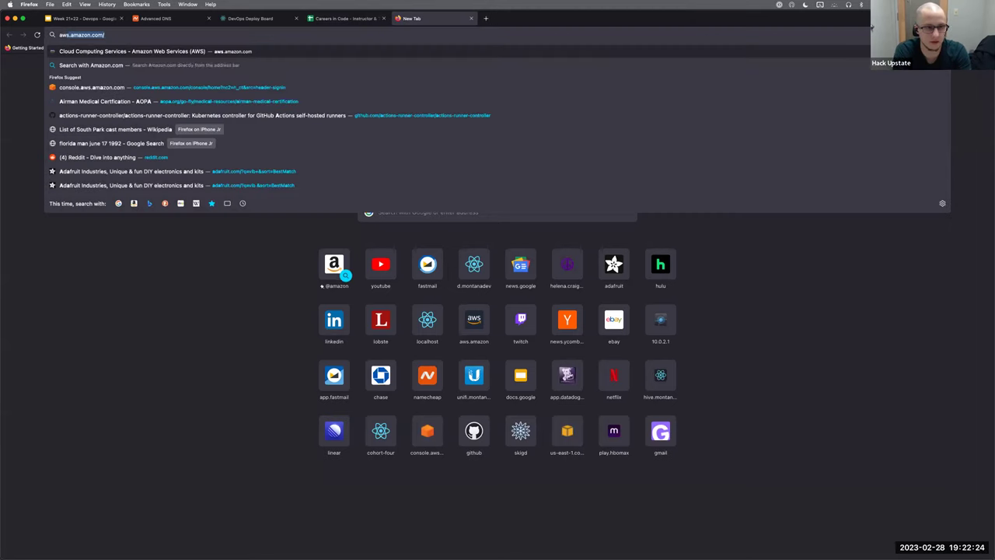
pyautogui.press('Return')
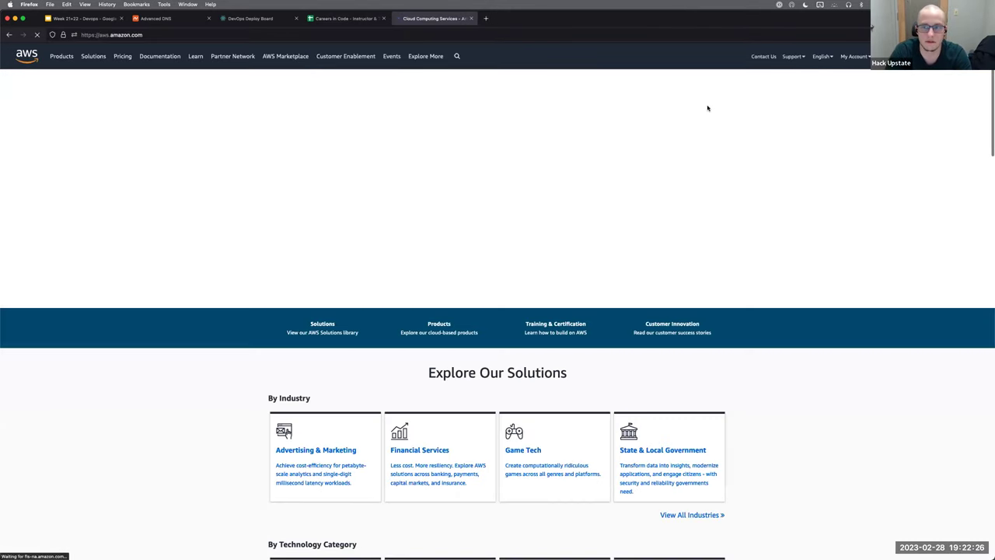
# - Load the Elastic Beanstalk console from the browser's address suggestions and open the Node.js capstone environment from the environments list
pyautogui.click(407, 35)
pyautogui.write('elastic')
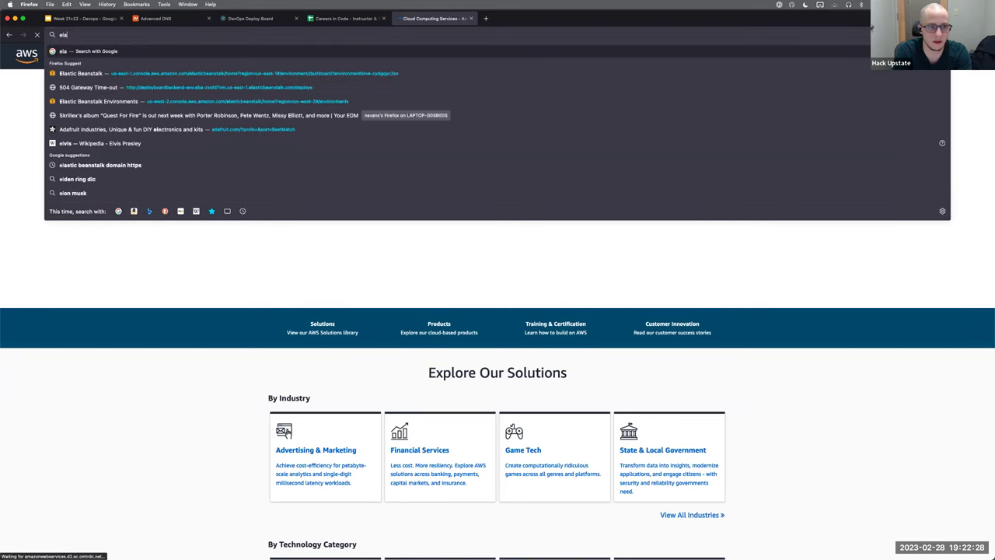
pyautogui.press('Down')
pyautogui.press('Return')
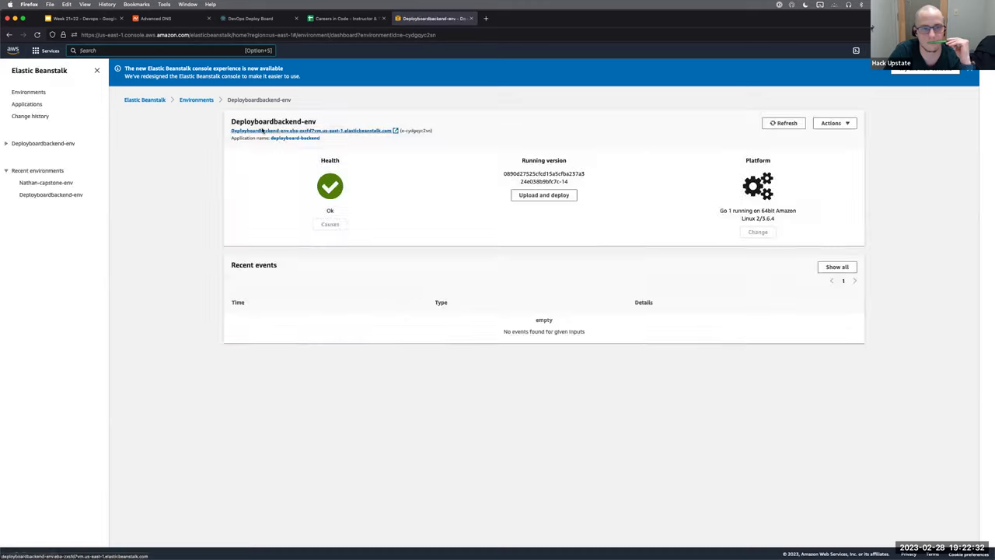
pyautogui.click(196, 99)
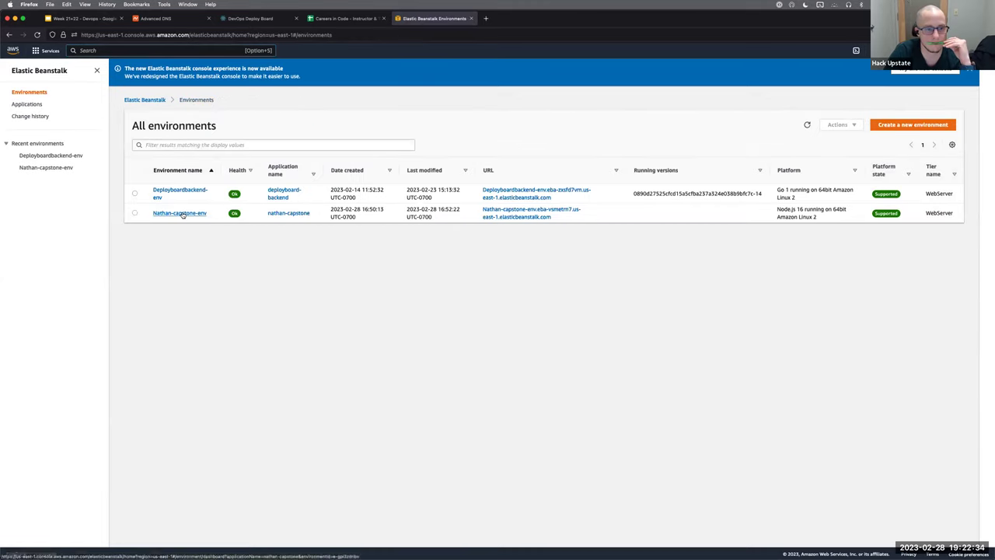
pyautogui.click(179, 213)
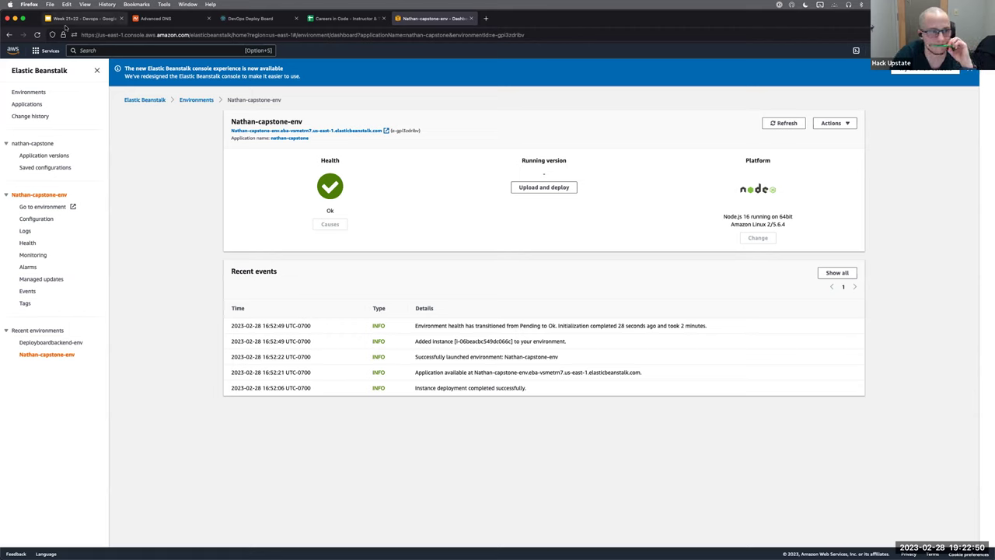
# - Switch to the Week 21+22 - Devops slides and place the cursor in the Elastic Beanstalk logging slide's body text
pyautogui.click(81, 17)
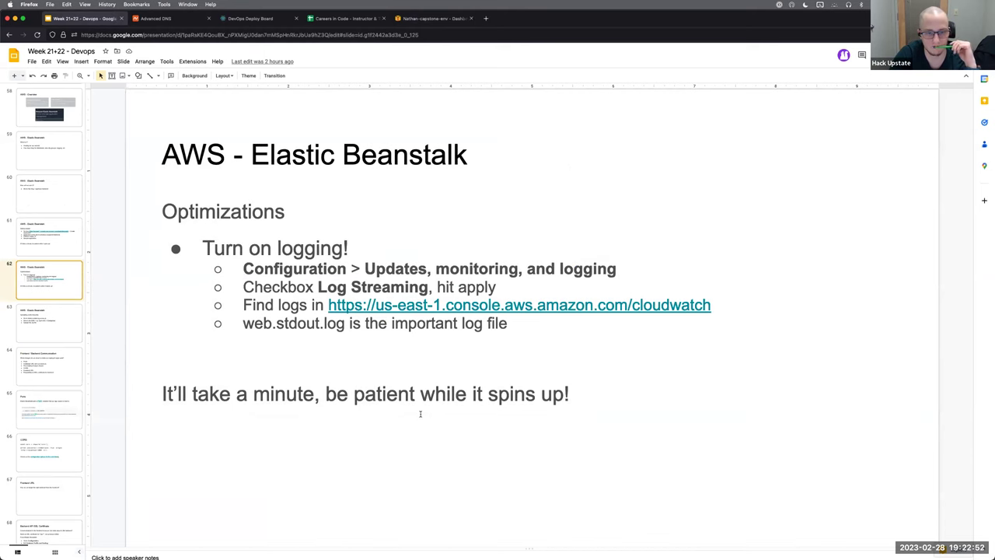
pyautogui.click(363, 400)
pyautogui.click(231, 393)
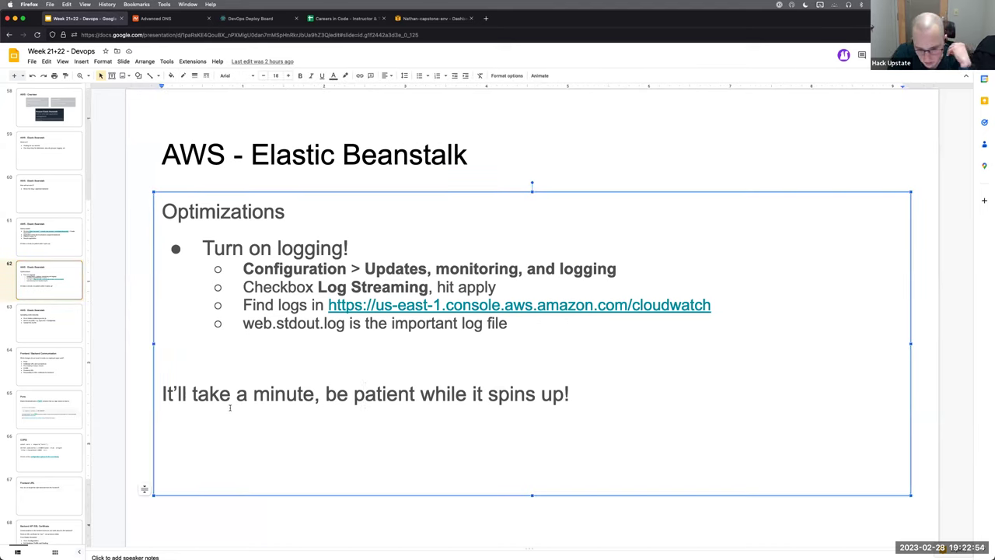
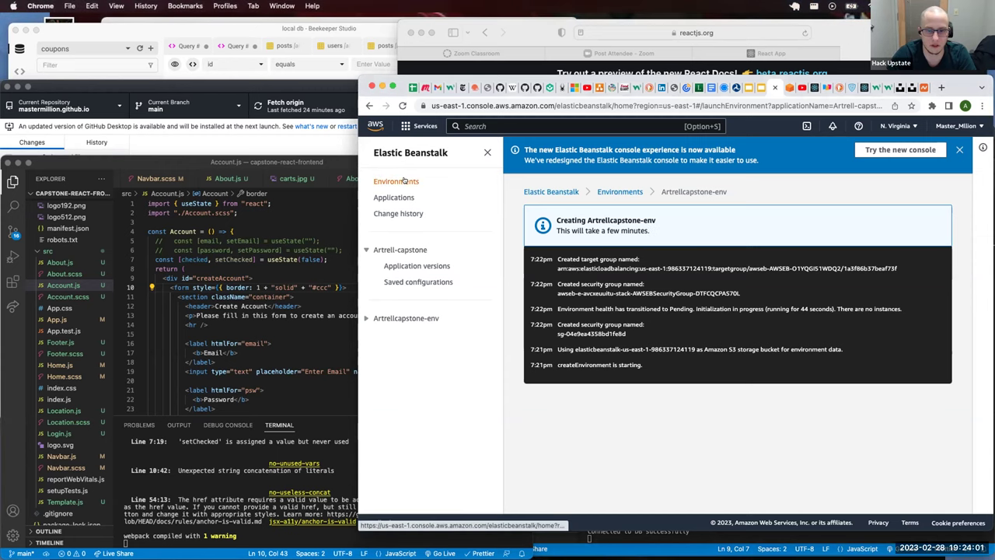
# - Open the pending environment from the list of all environments and read through its creation log
pyautogui.click(403, 180)
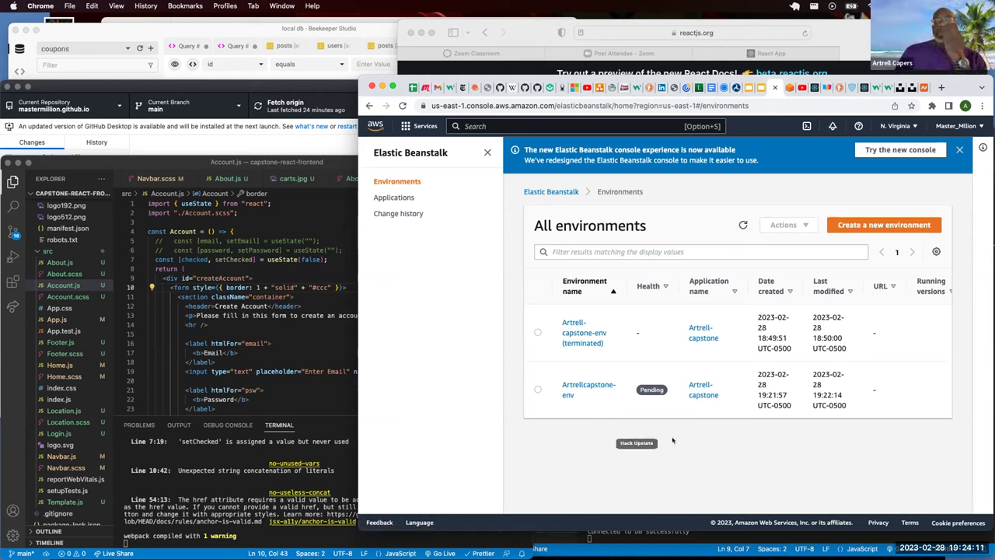
pyautogui.click(579, 389)
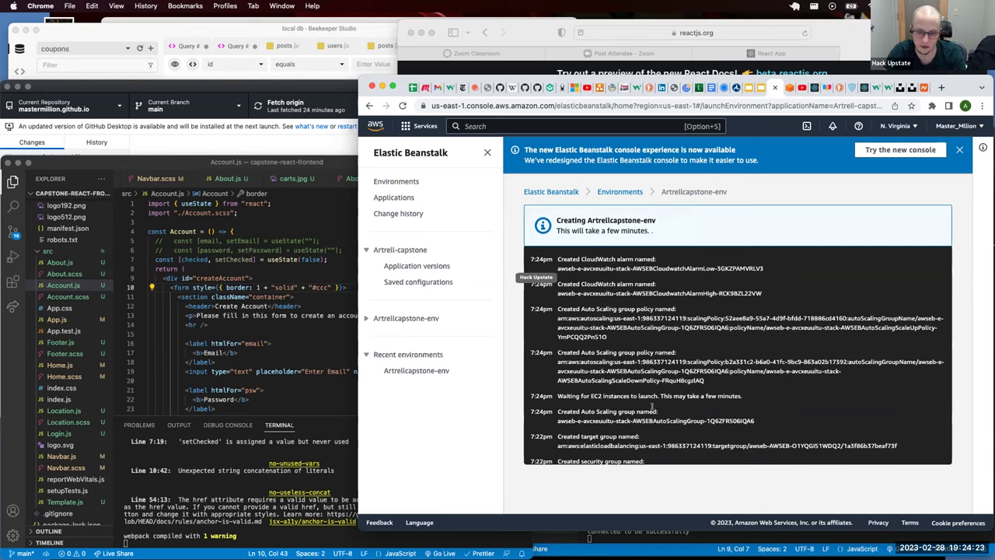
pyautogui.scroll(-3, 652, 410)
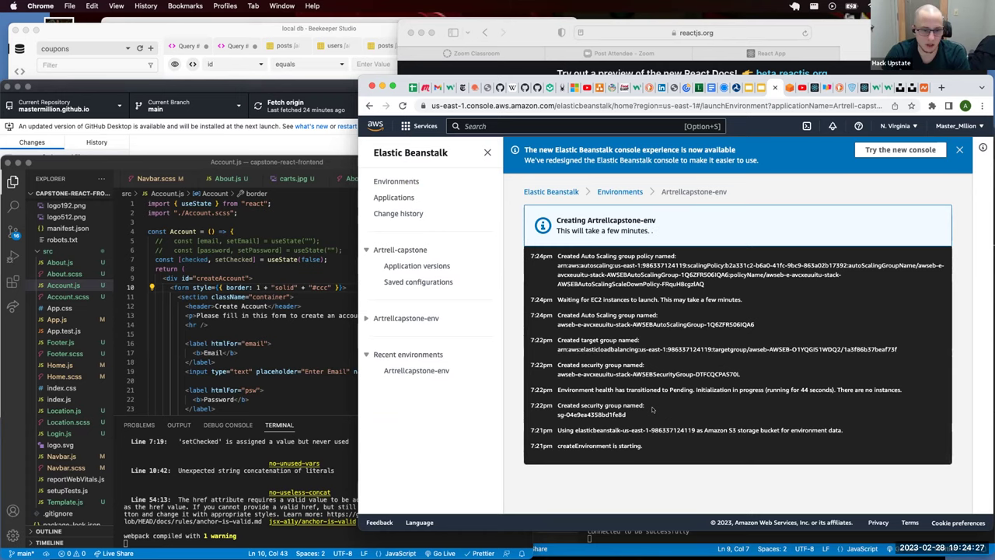
# - Switch from the environment's creation log to the Create Account page at localhost:3000/Account
pyautogui.scroll(2, 653, 410)
pyautogui.scroll(-2, 653, 409)
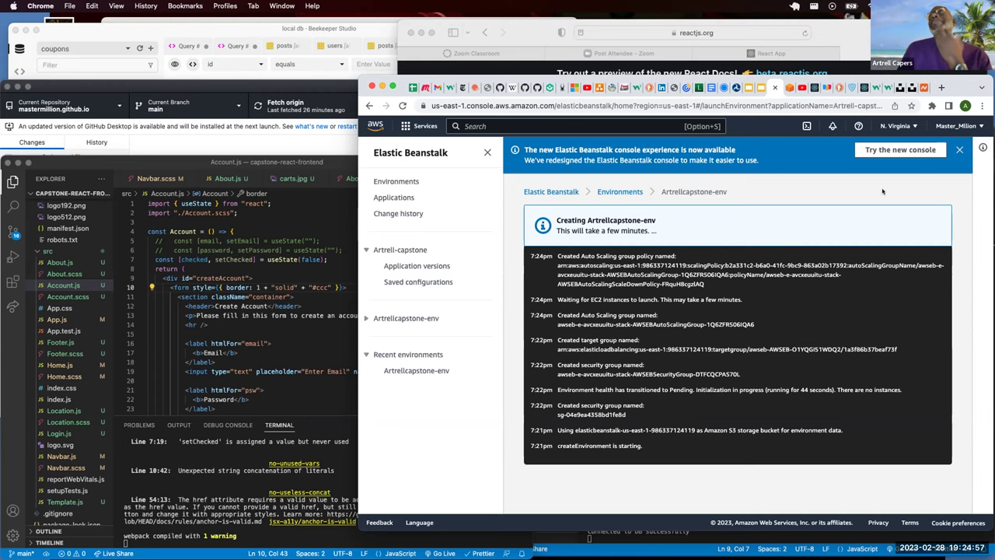
pyautogui.click(867, 87)
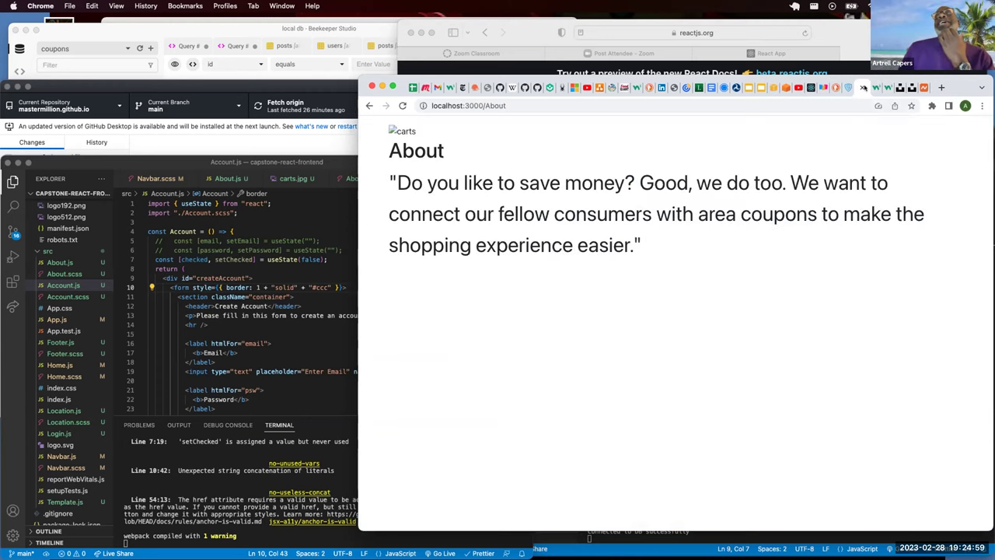
pyautogui.click(807, 87)
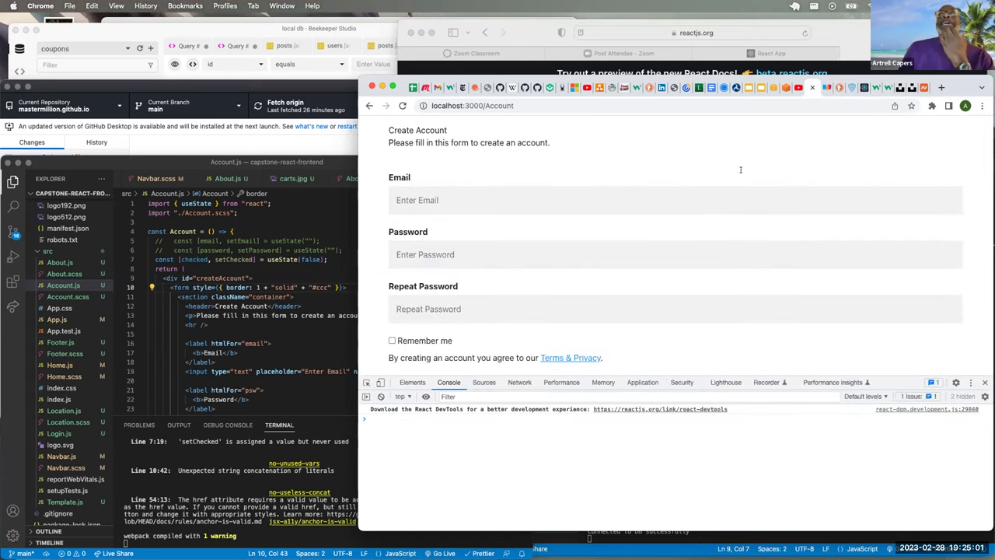
# - Look over the Create Account page from its heading to the Sign Up button to check the form's border
pyautogui.scroll(-3, 699, 223)
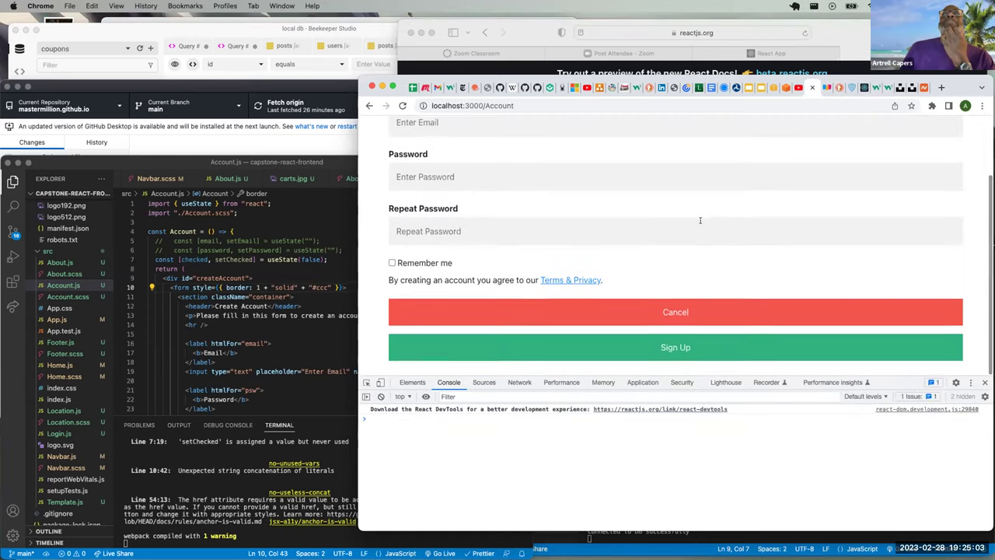
pyautogui.scroll(3, 699, 223)
pyautogui.scroll(-1, 700, 223)
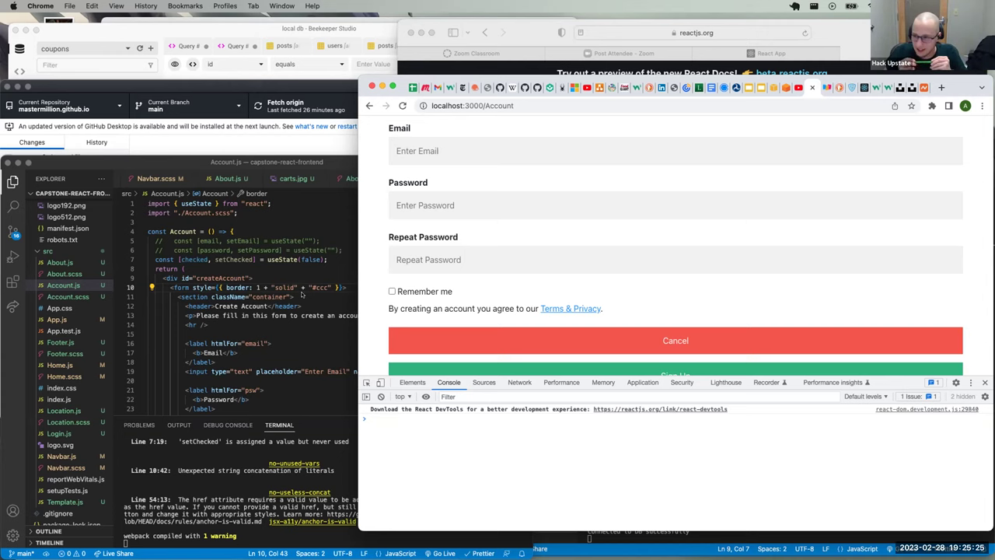
pyautogui.scroll(2, 636, 181)
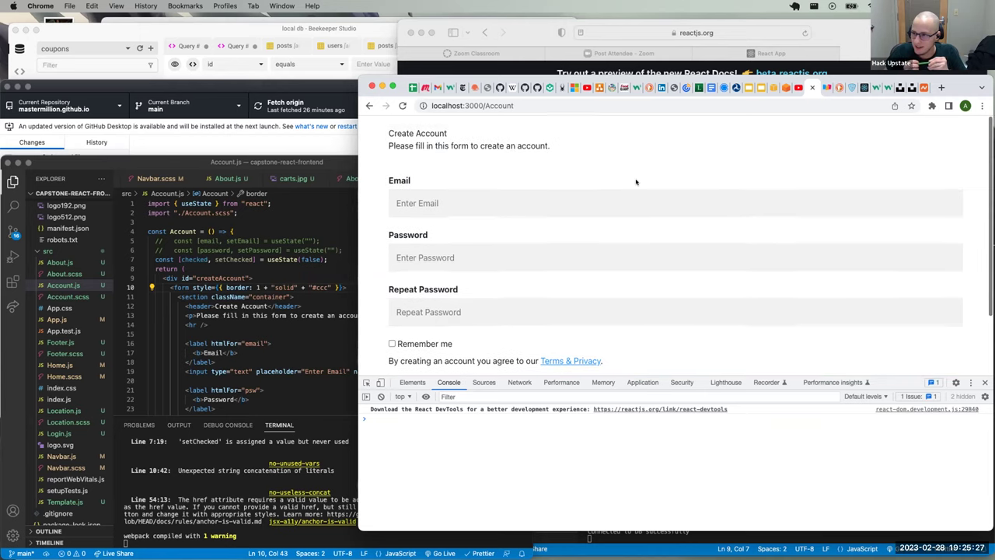
pyautogui.scroll(-1, 636, 181)
pyautogui.scroll(-1, 636, 181)
pyautogui.scroll(1, 636, 181)
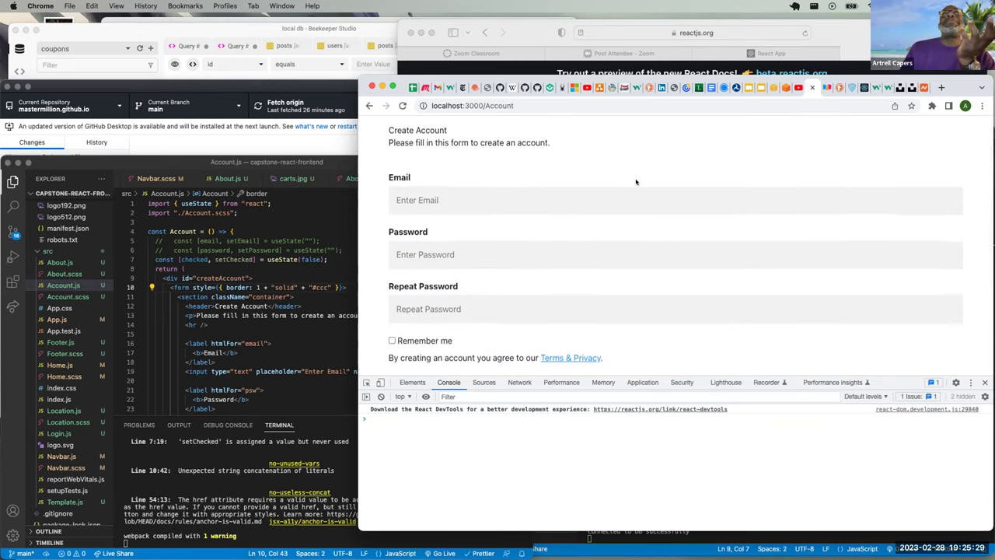
pyautogui.scroll(-2, 636, 181)
pyautogui.scroll(-1, 636, 181)
pyautogui.scroll(2, 635, 181)
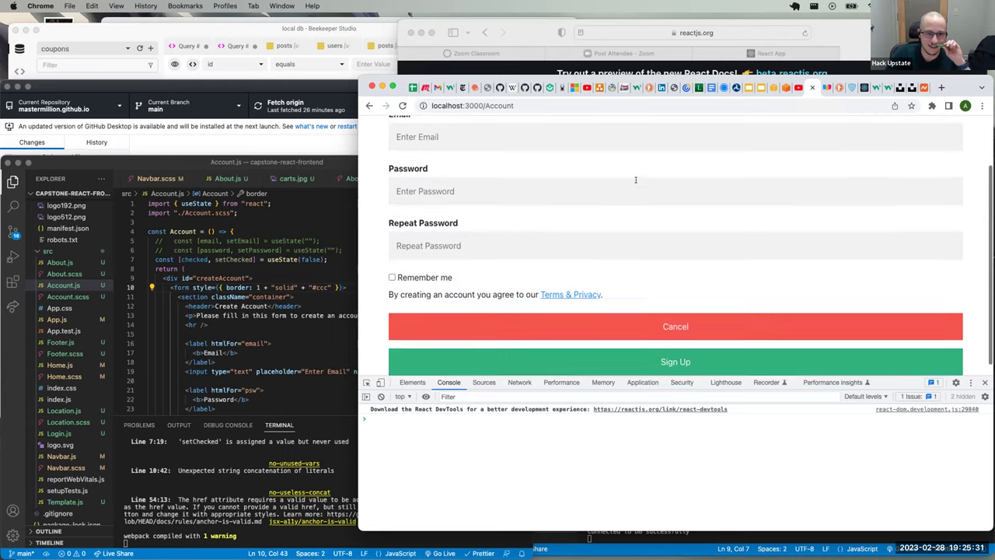
pyautogui.scroll(-2, 635, 179)
pyautogui.scroll(1, 636, 180)
pyautogui.scroll(-1, 636, 179)
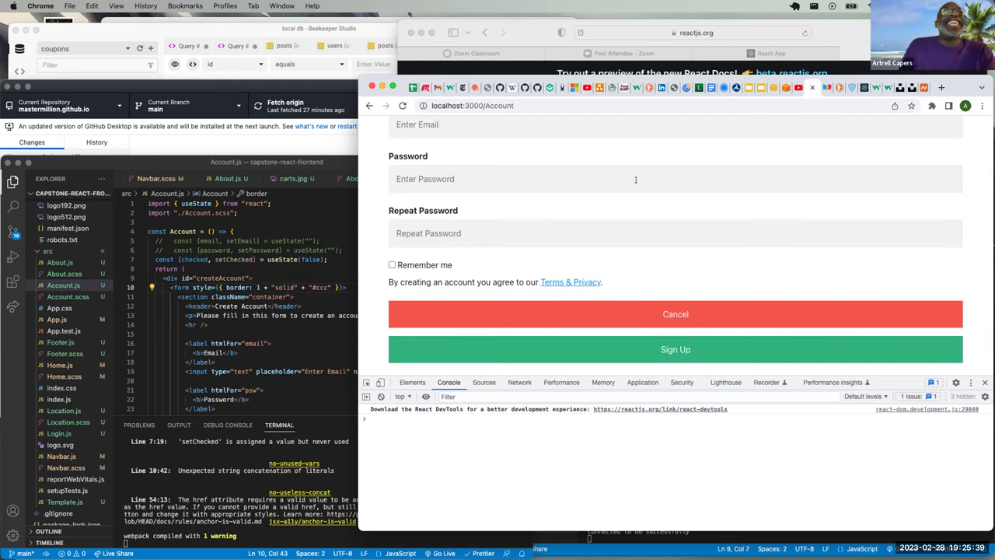
pyautogui.scroll(2, 635, 180)
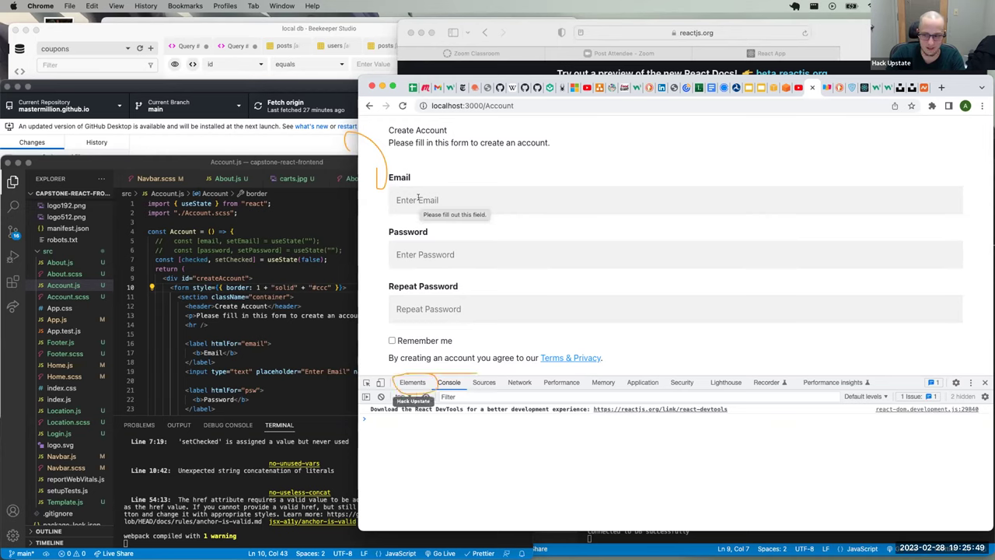
# - Show the page's element tree in the developer tools, expand the body and activate element inspection
pyautogui.click(412, 381)
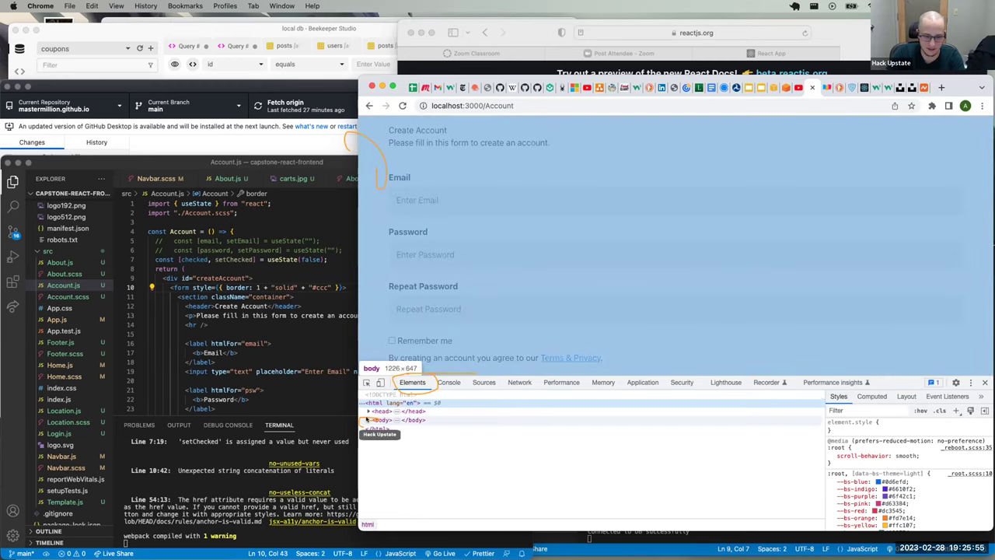
pyautogui.click(368, 419)
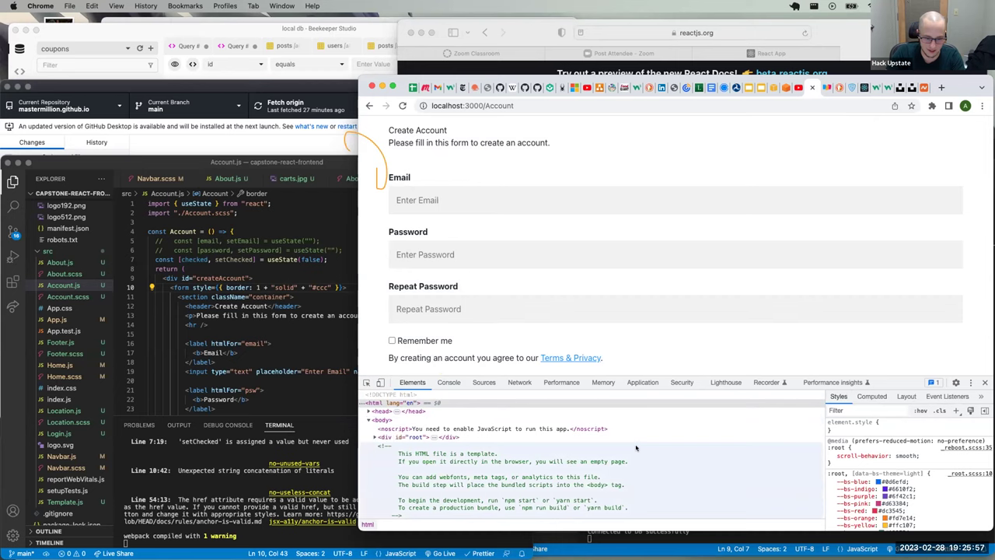
pyautogui.scroll(-2, 609, 463)
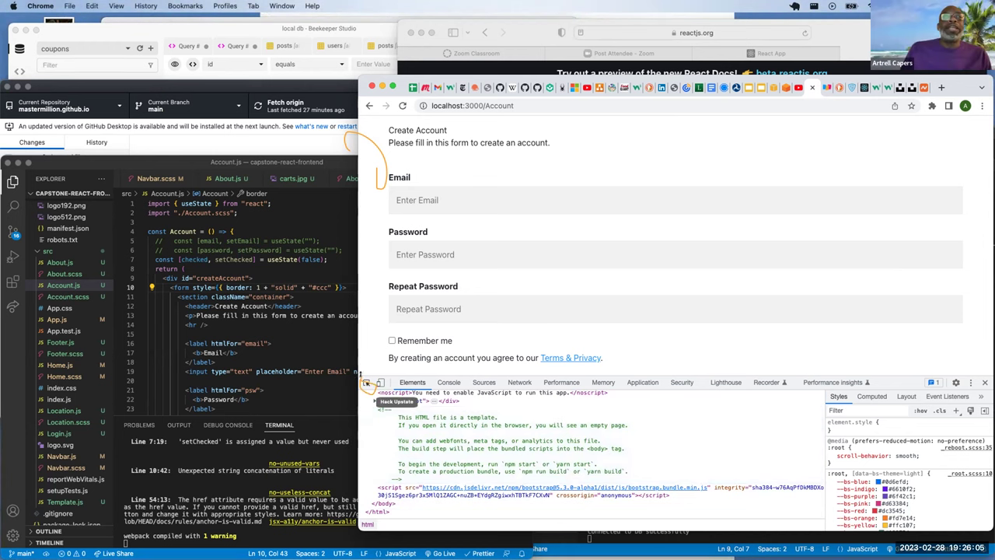
pyautogui.click(366, 384)
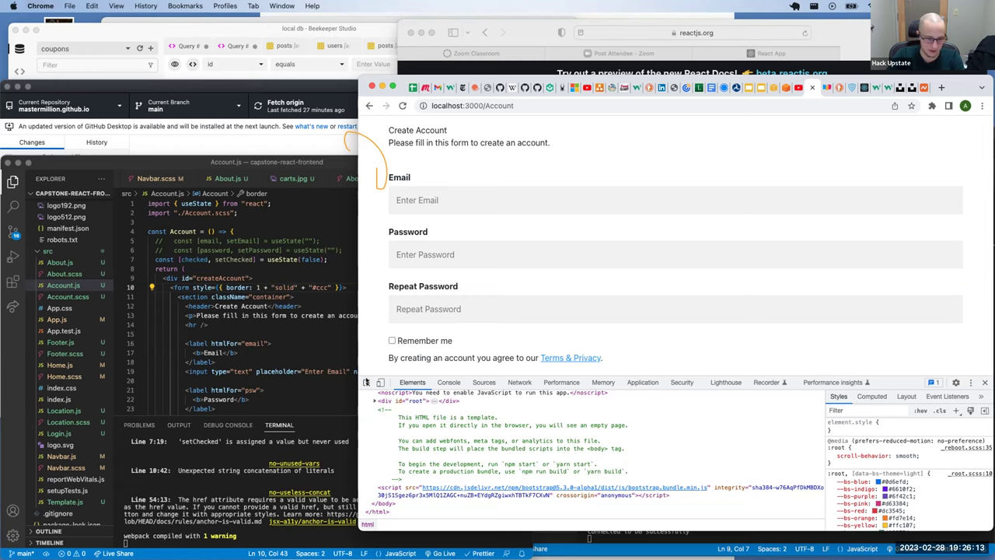
pyautogui.click(366, 382)
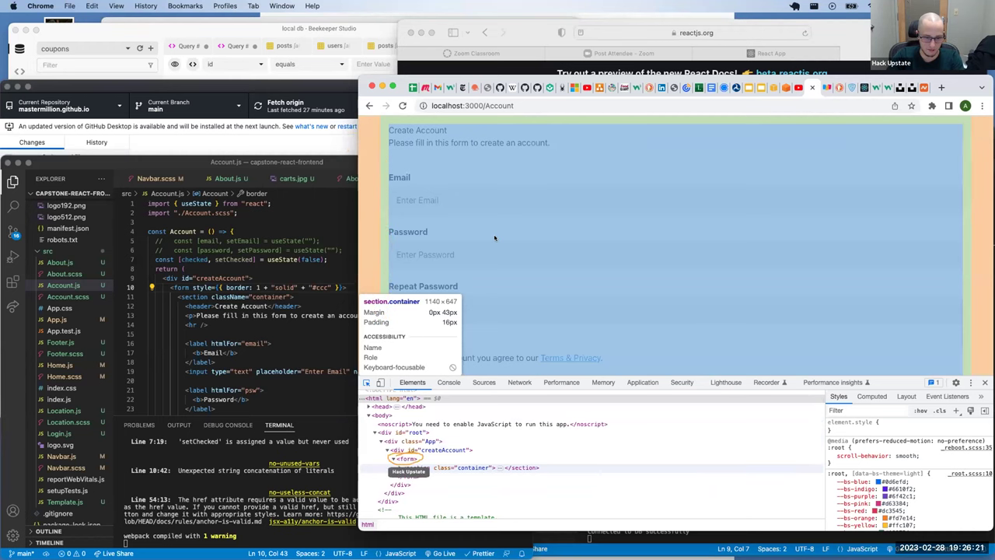
# - Examine the form's nested elements in the element tree and select the form element inside the createAccount div
pyautogui.click(401, 459)
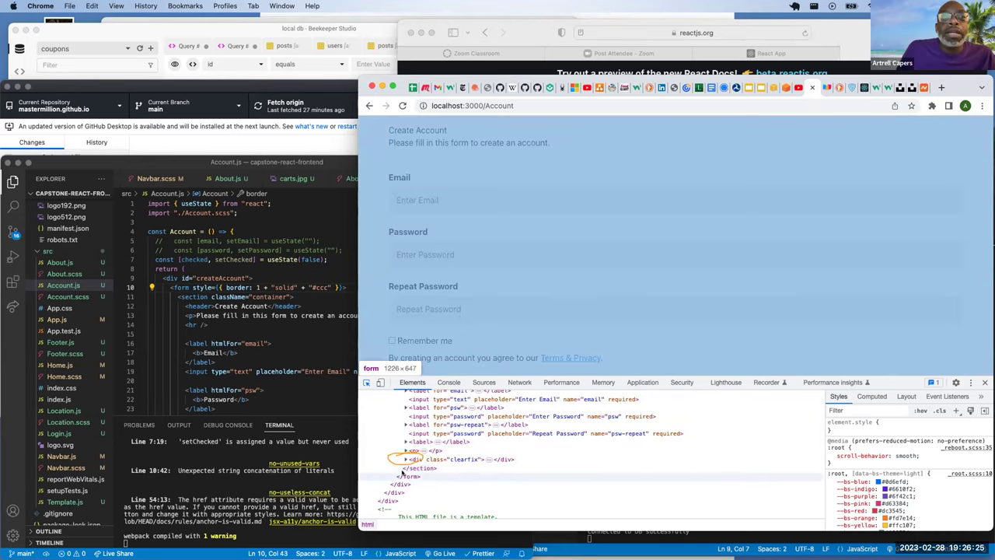
pyautogui.scroll(3, 424, 403)
pyautogui.scroll(3, 424, 403)
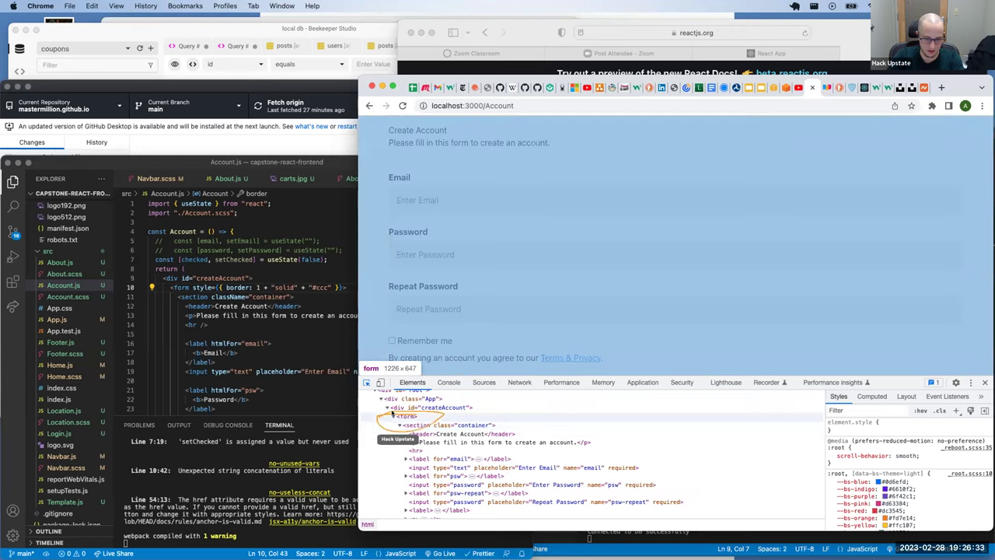
pyautogui.click(393, 416)
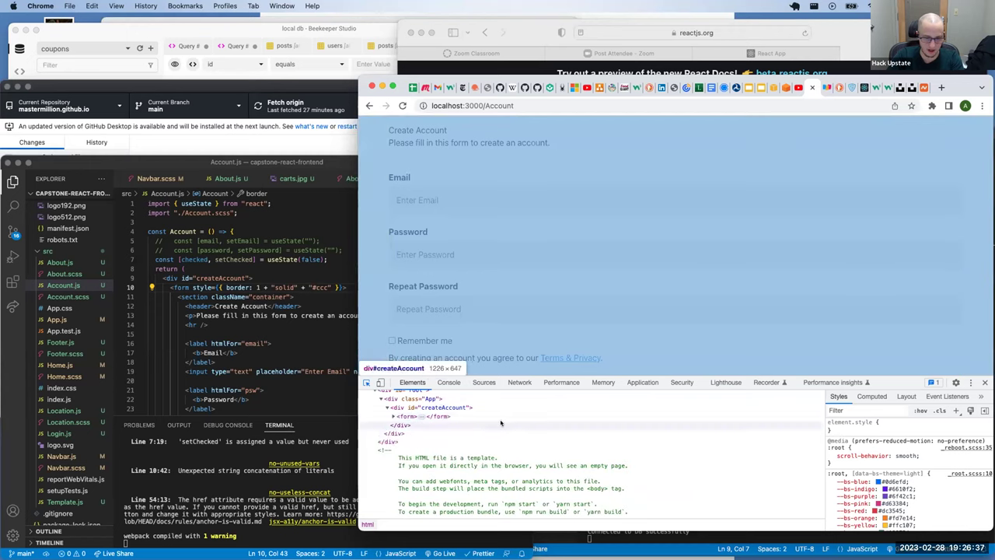
pyautogui.doubleClick(404, 417)
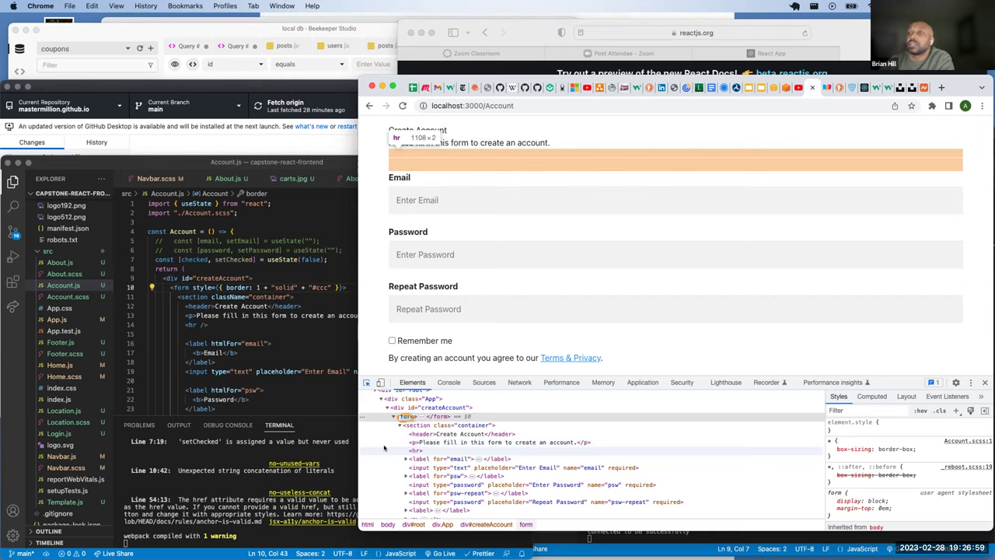
pyautogui.click(260, 287)
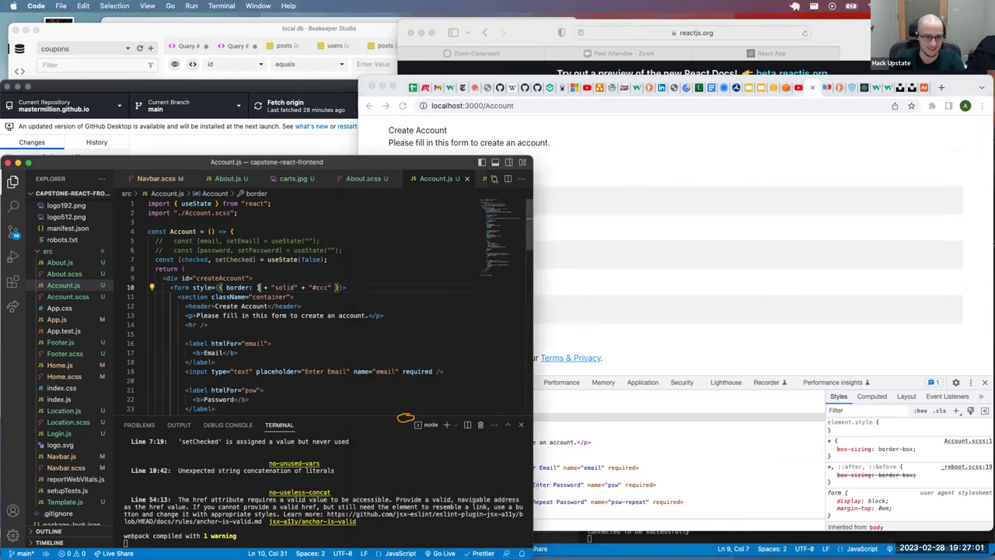
pyautogui.write('px')
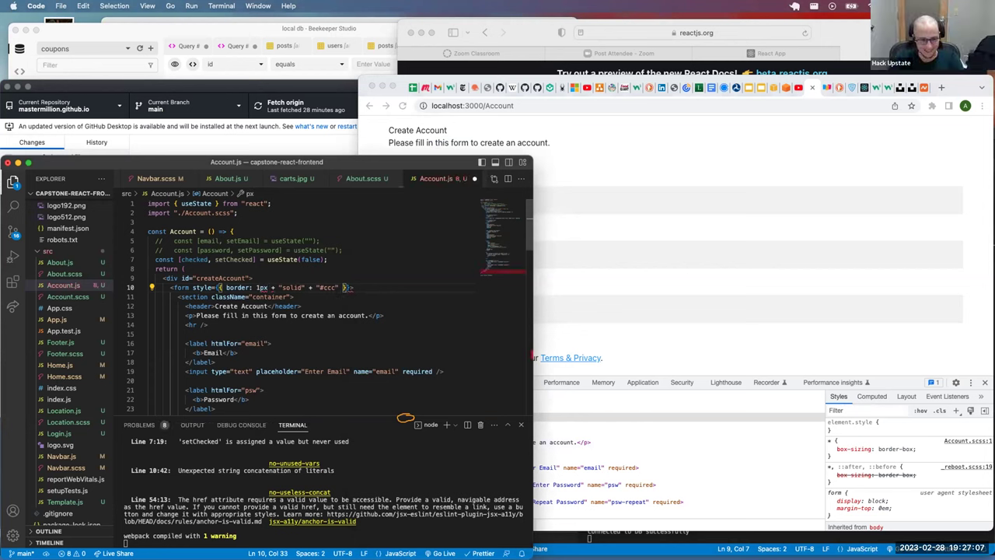
pyautogui.press('BackSpace')
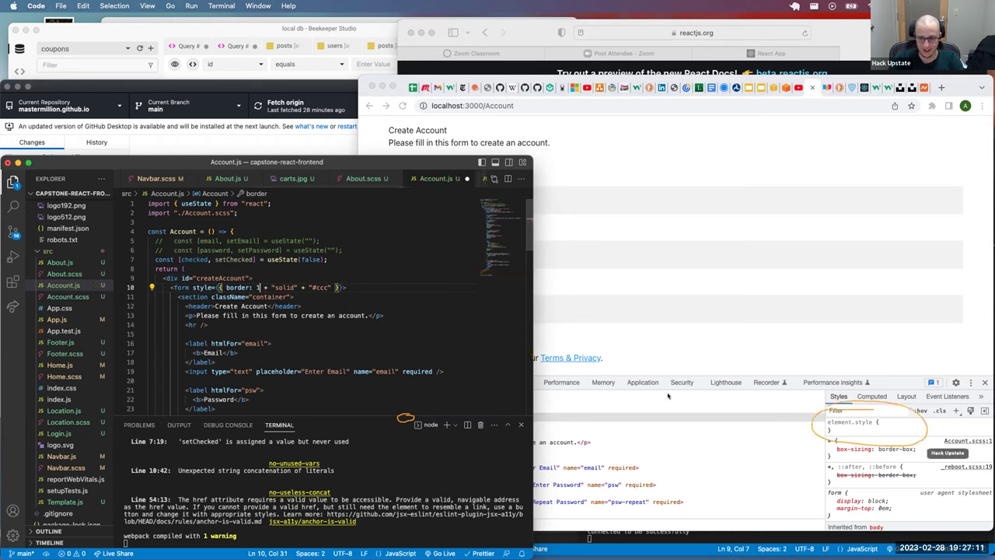
# - Add the inline style border: 1px solid to the selected form element in the developer tools
pyautogui.click(876, 430)
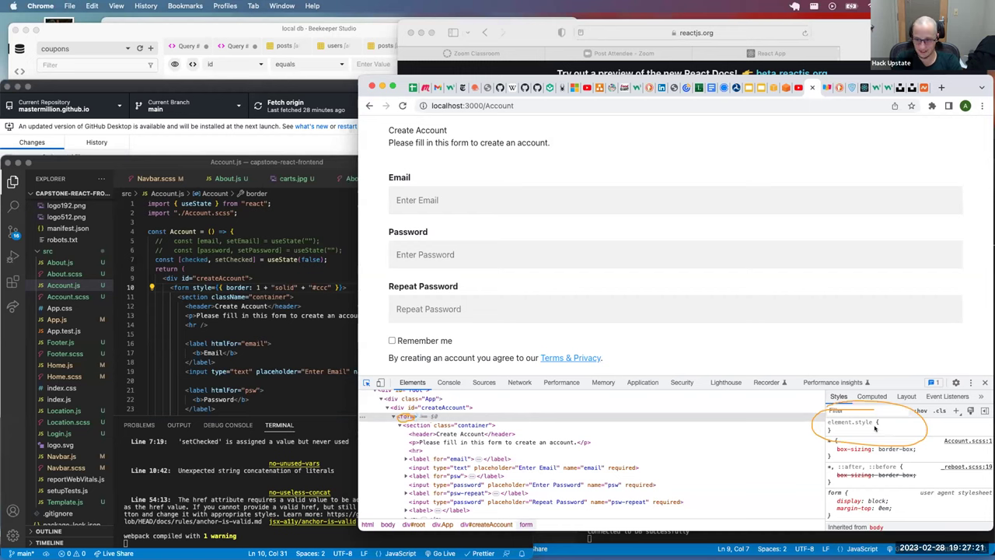
pyautogui.click(876, 428)
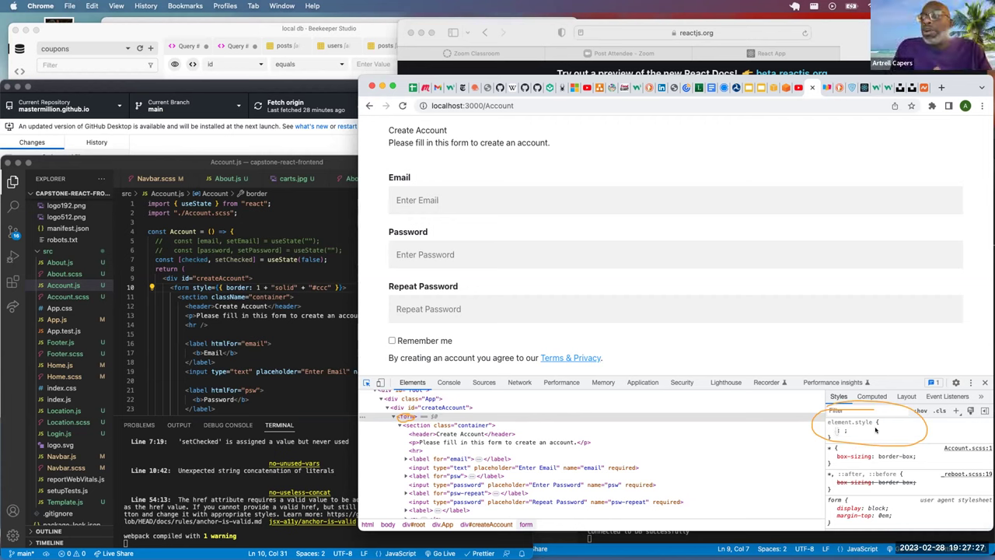
pyautogui.write('border')
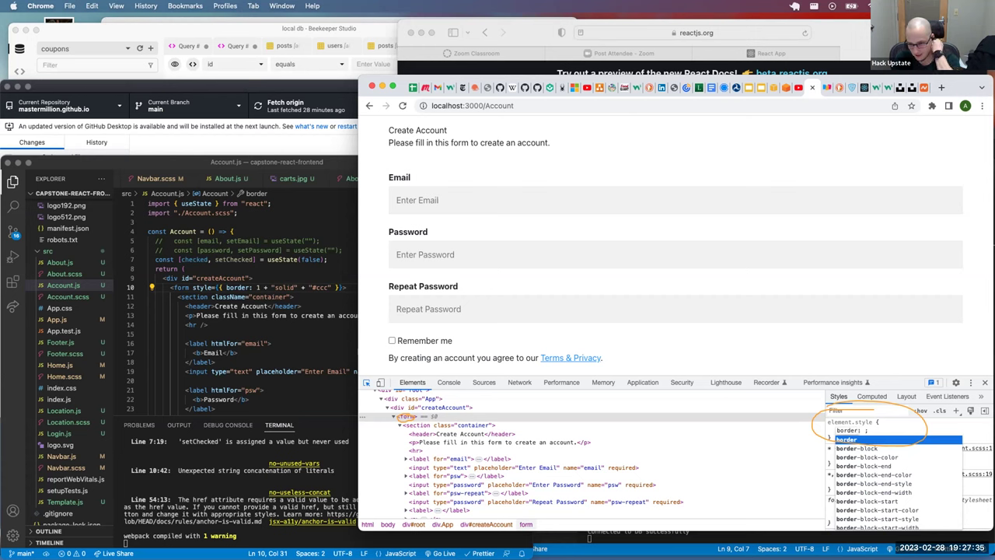
pyautogui.press('Tab')
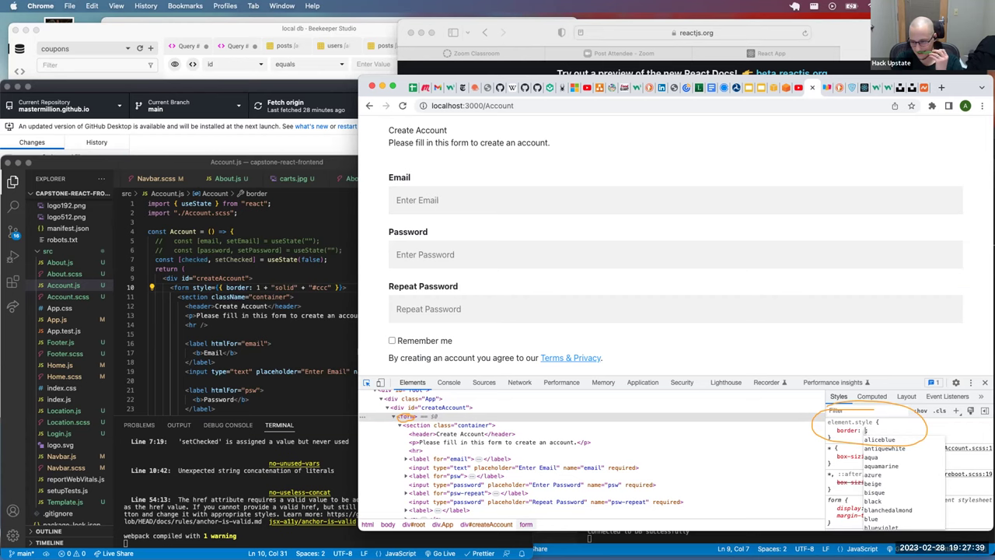
pyautogui.write('1px')
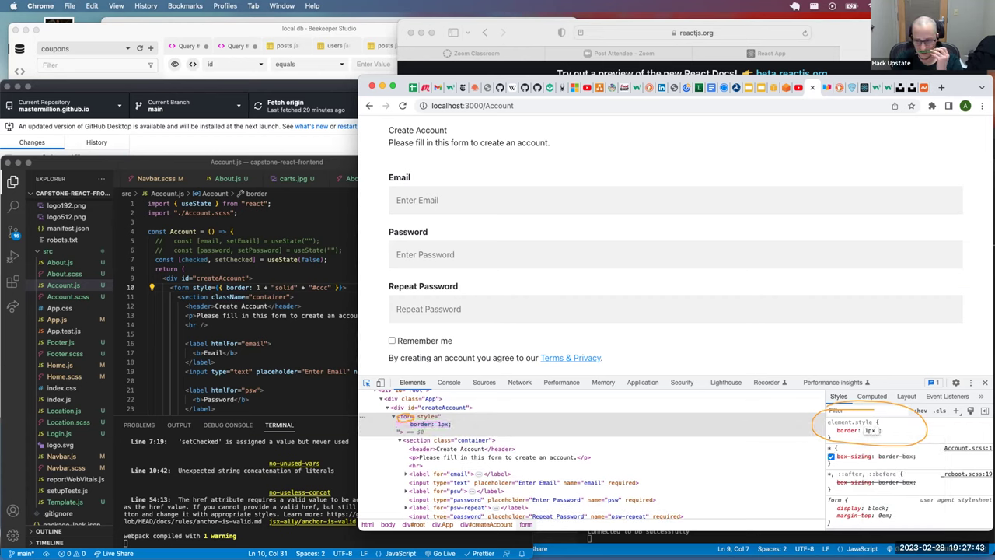
pyautogui.write(' solid')
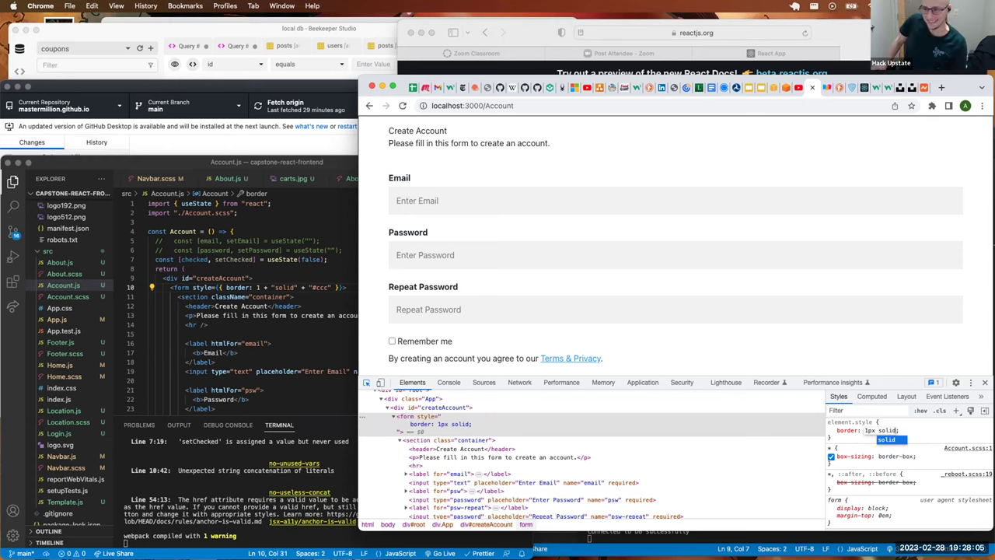
pyautogui.click(919, 436)
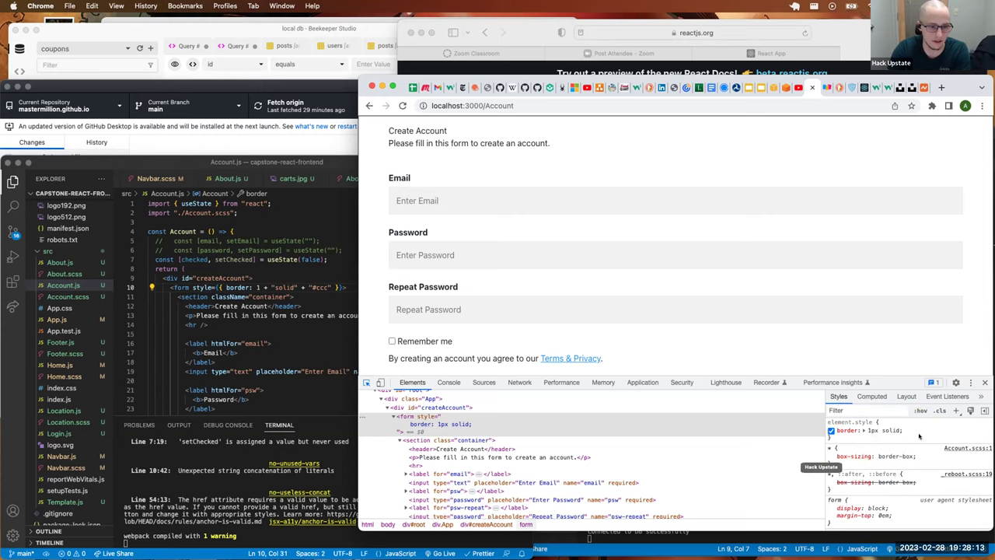
pyautogui.scroll(-3, 591, 458)
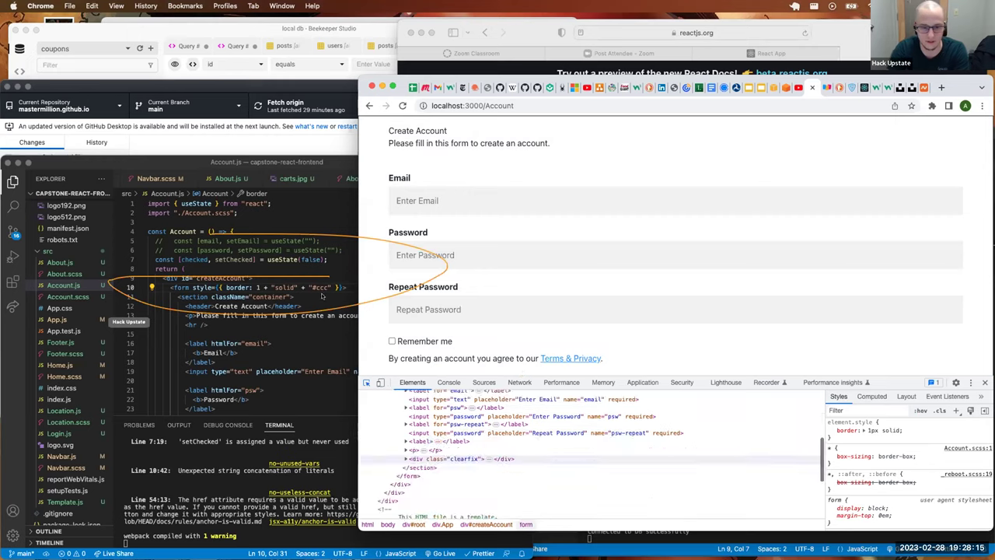
pyautogui.click(261, 287)
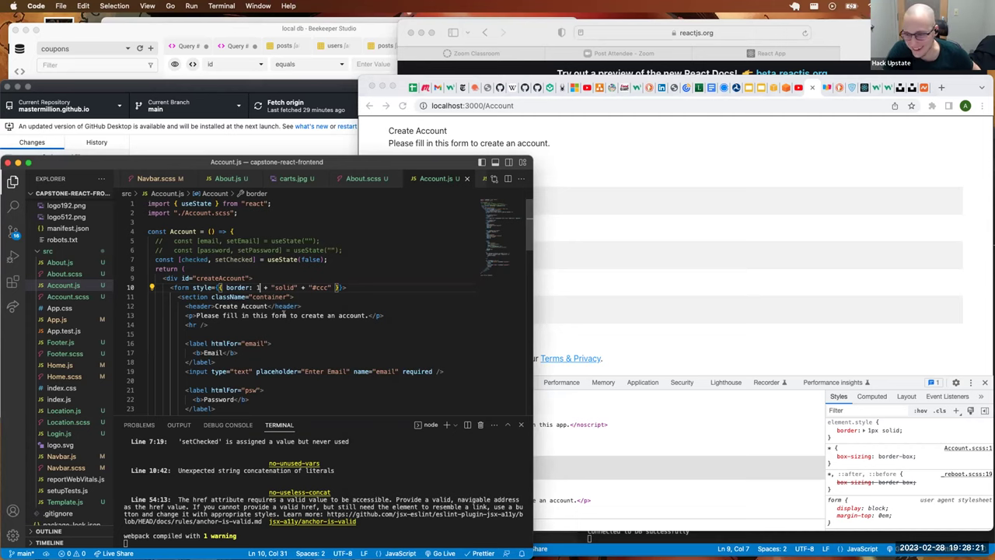
pyautogui.click(670, 431)
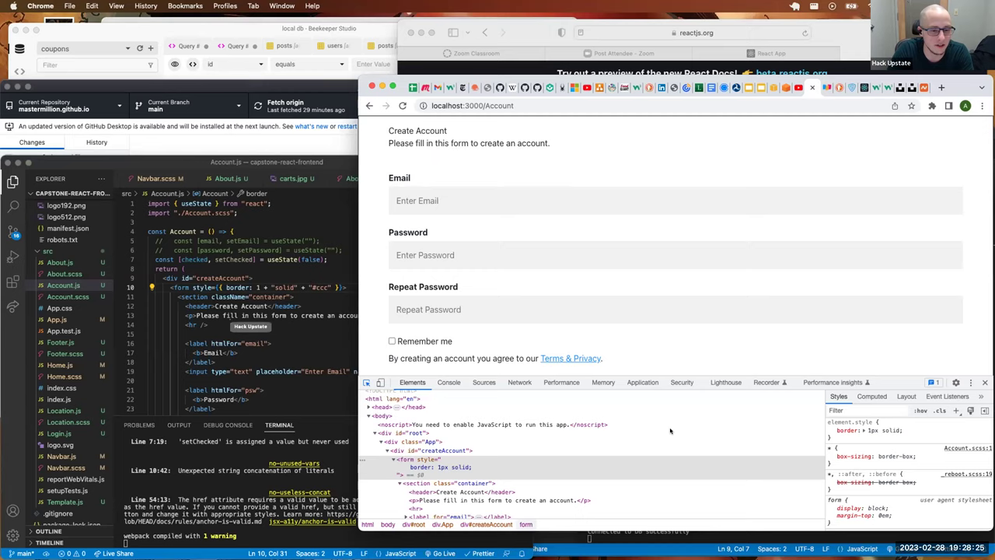
pyautogui.press('super+shift+c')
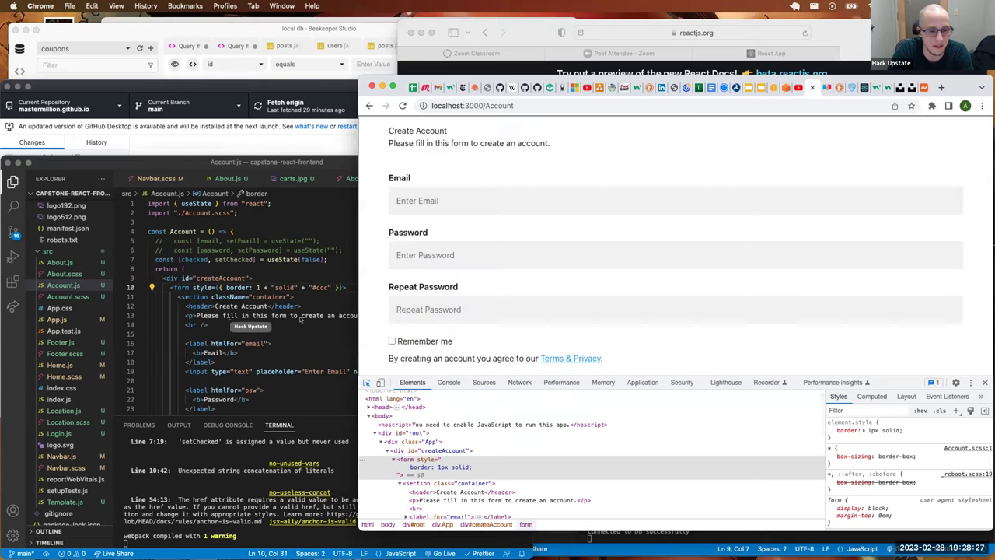
# - Turn the form's border width in Account.js into the quoted string "1px"
pyautogui.click(262, 290)
pyautogui.write('px')
pyautogui.press('Left')
pyautogui.press('Left')
pyautogui.press('Left')
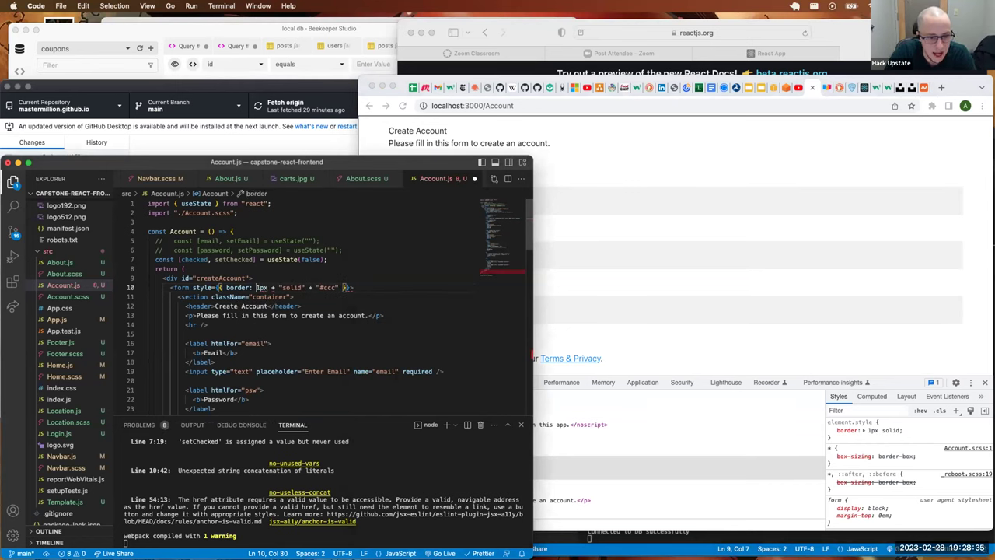
pyautogui.write('"')
pyautogui.press('Right')
pyautogui.press('Right')
pyautogui.press('Right')
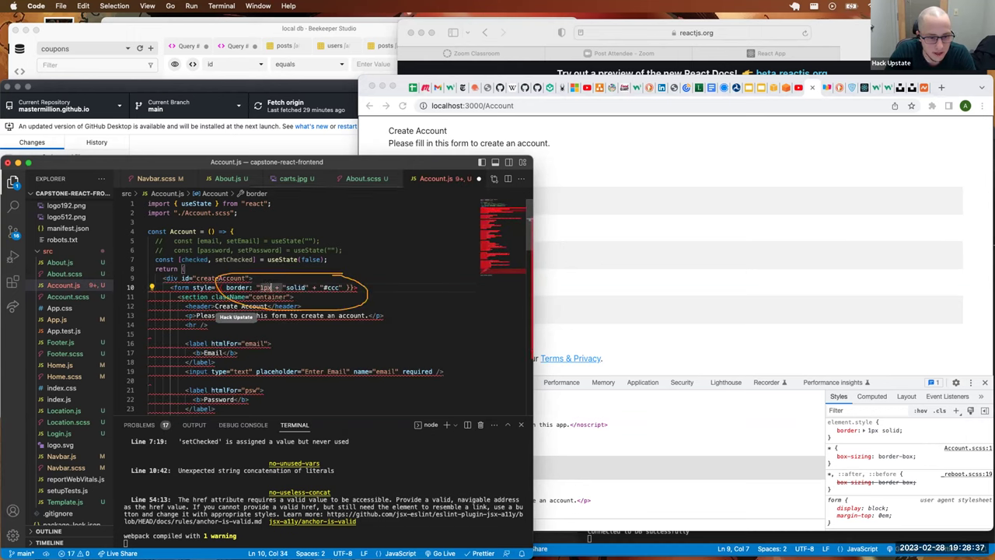
pyautogui.write('"')
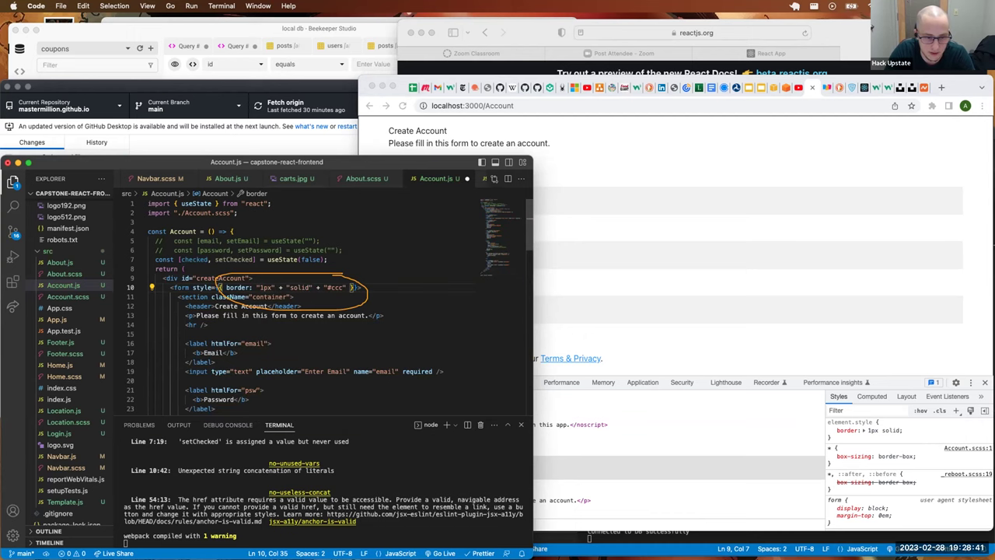
# - Remove the plus signs joining the "1px", "solid" and "#ccc" strings in the form's border style
pyautogui.click(280, 287)
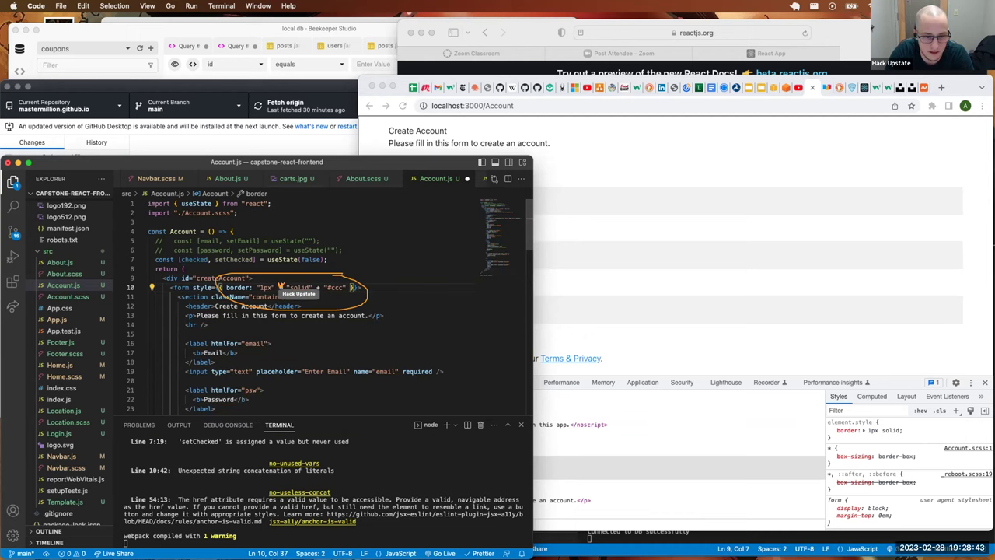
pyautogui.press('BackSpace')
pyautogui.press('BackSpace')
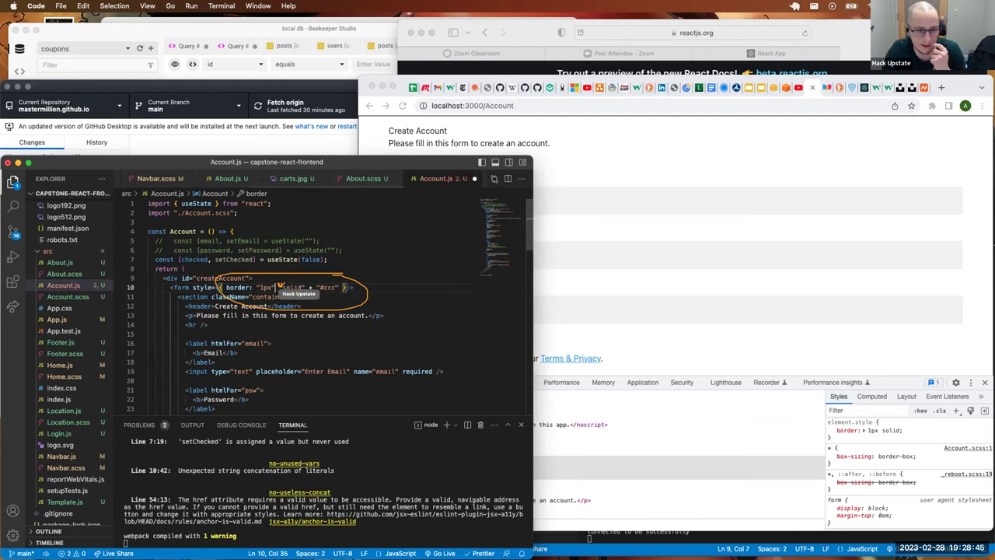
pyautogui.press('Right')
pyautogui.press('Right')
pyautogui.press('Right')
pyautogui.press('Right')
pyautogui.press('Right')
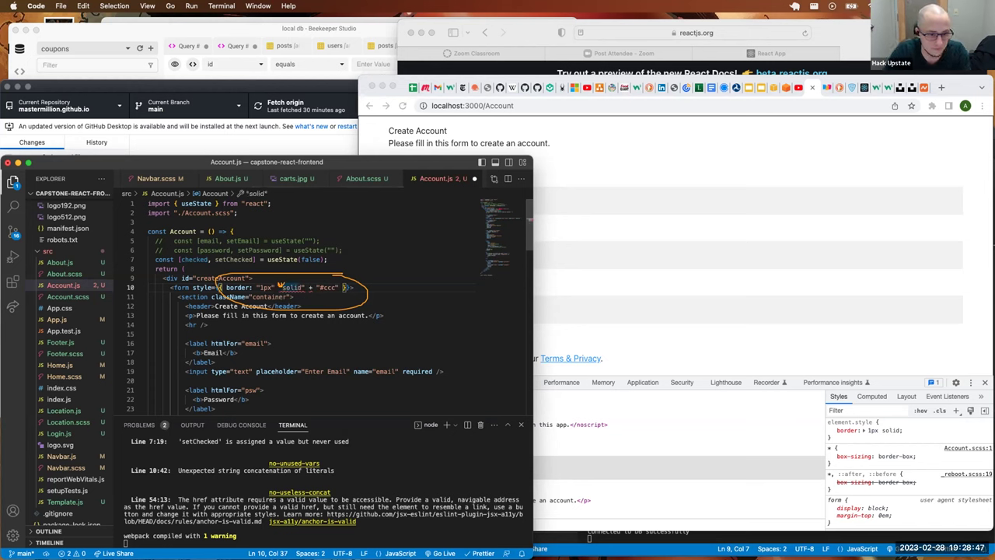
pyautogui.press('Right')
pyautogui.press('Right')
pyautogui.press('Right')
pyautogui.press('BackSpace')
pyautogui.press('BackSpace')
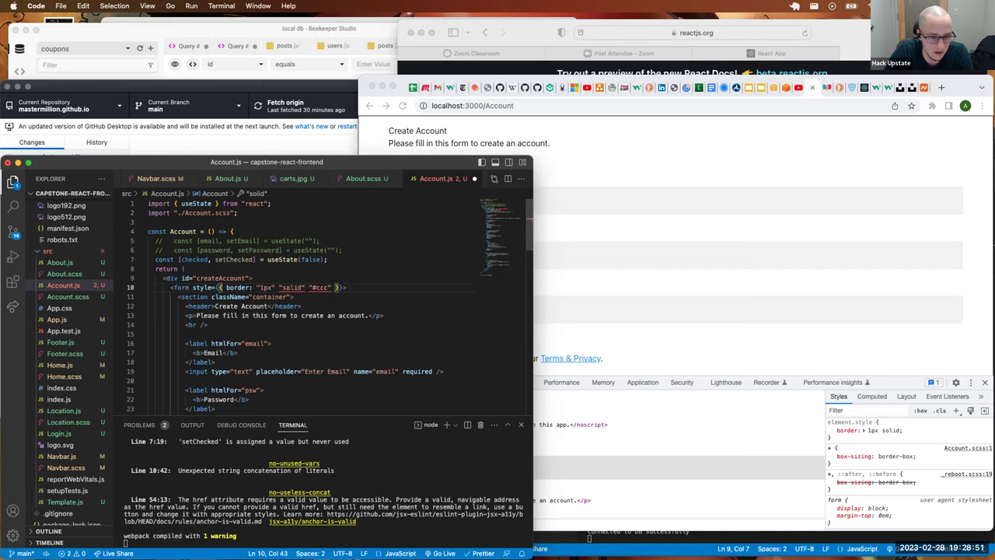
# - Merge the "solid" and "#ccc" strings of the form's border value into the single string "solid #ccc"
pyautogui.click(284, 288)
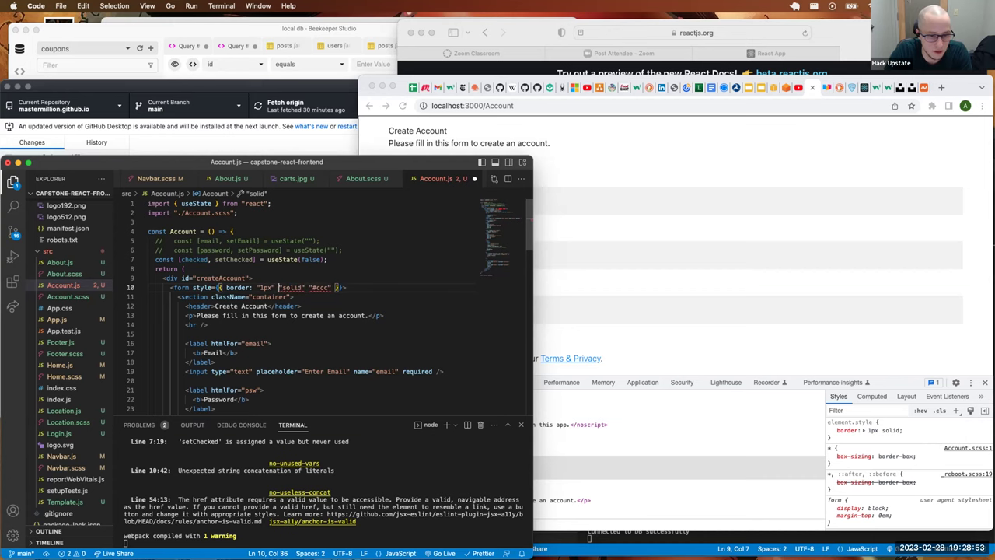
pyautogui.moveTo(311, 274); pyautogui.dragTo(301, 306)
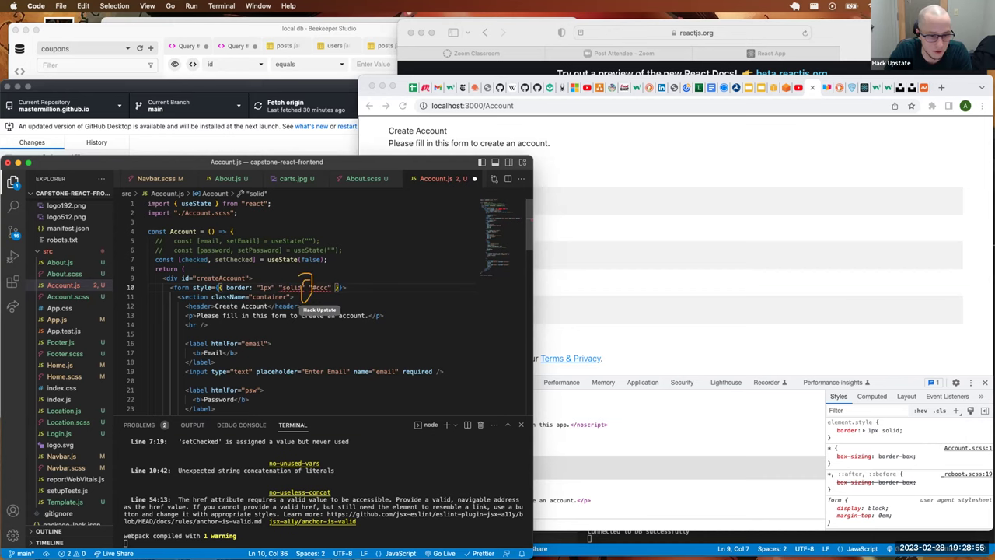
pyautogui.press('Right')
pyautogui.press('Right')
pyautogui.press('Right')
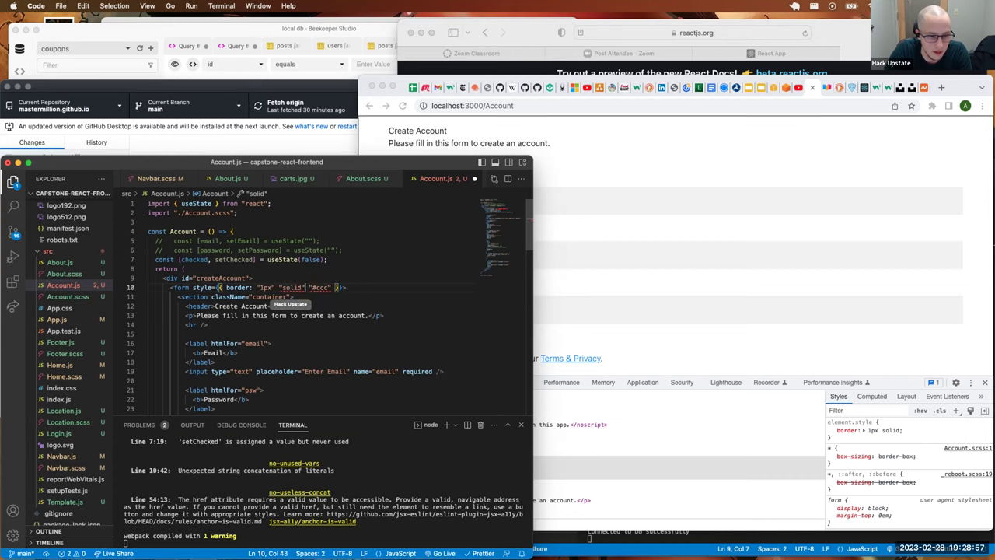
pyautogui.press('Delete')
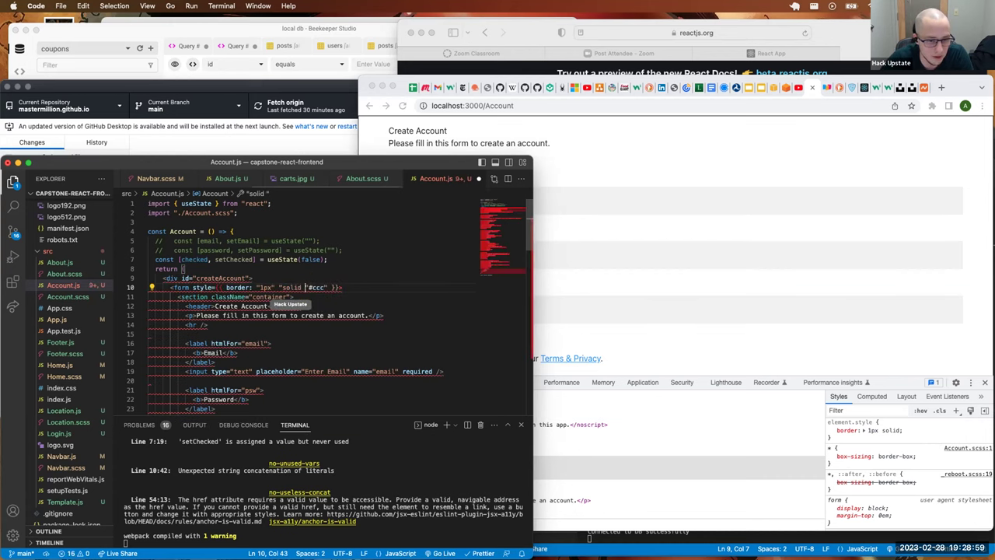
pyautogui.press('Right')
pyautogui.press('Right')
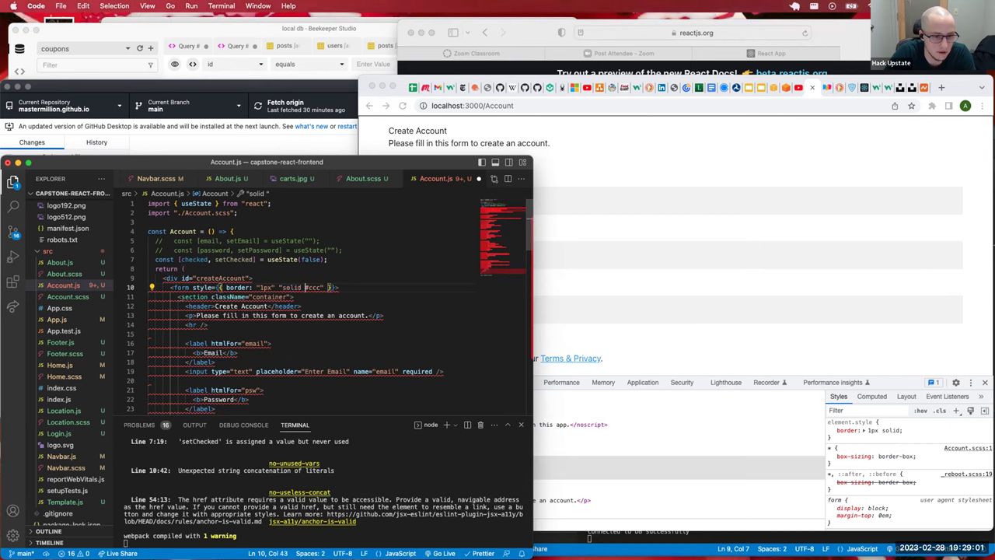
pyautogui.press('BackSpace')
pyautogui.press('Right')
pyautogui.press('Right')
pyautogui.press('Right')
pyautogui.press('Right')
pyautogui.press('Right')
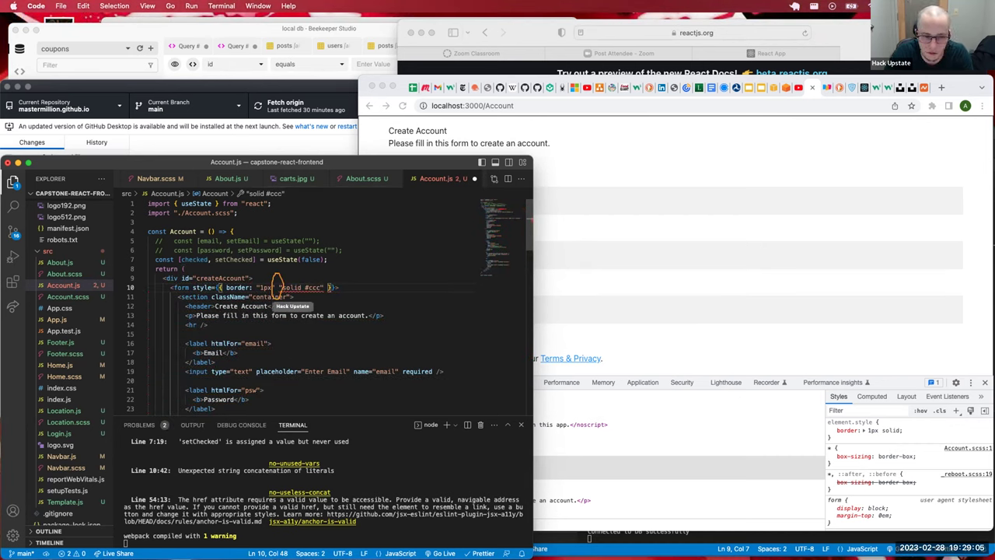
# - Join the remaining border strings into "1px solid #ccc" and save Account.js
pyautogui.press('Left')
pyautogui.press('Left')
pyautogui.press('Left')
pyautogui.press('Left')
pyautogui.press('Left')
pyautogui.press('Left')
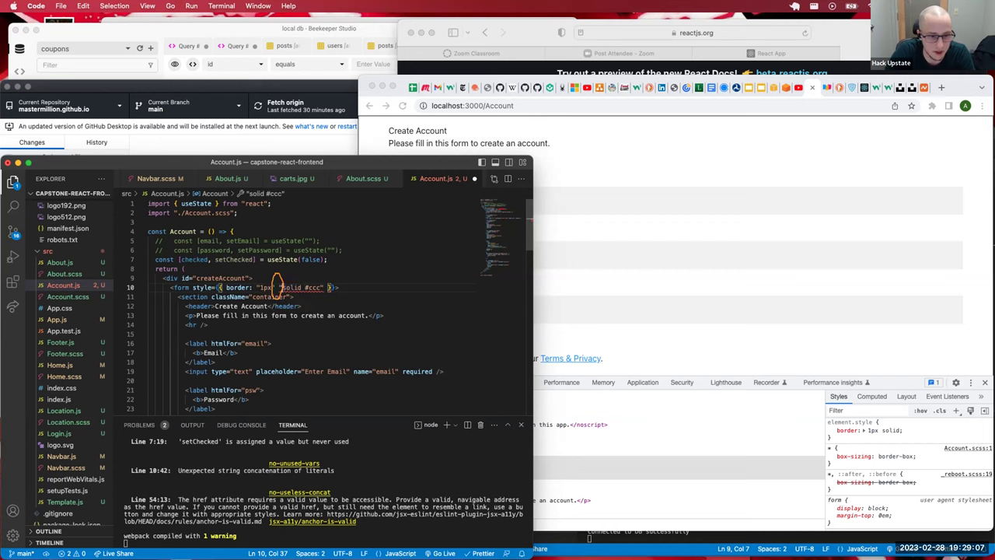
pyautogui.press('BackSpace')
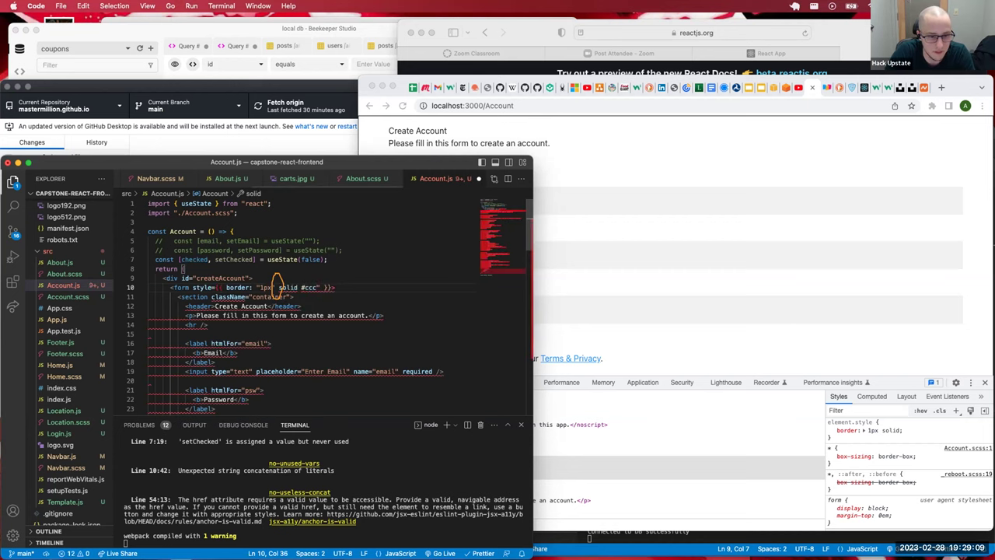
pyautogui.press('BackSpace')
pyautogui.press('BackSpace')
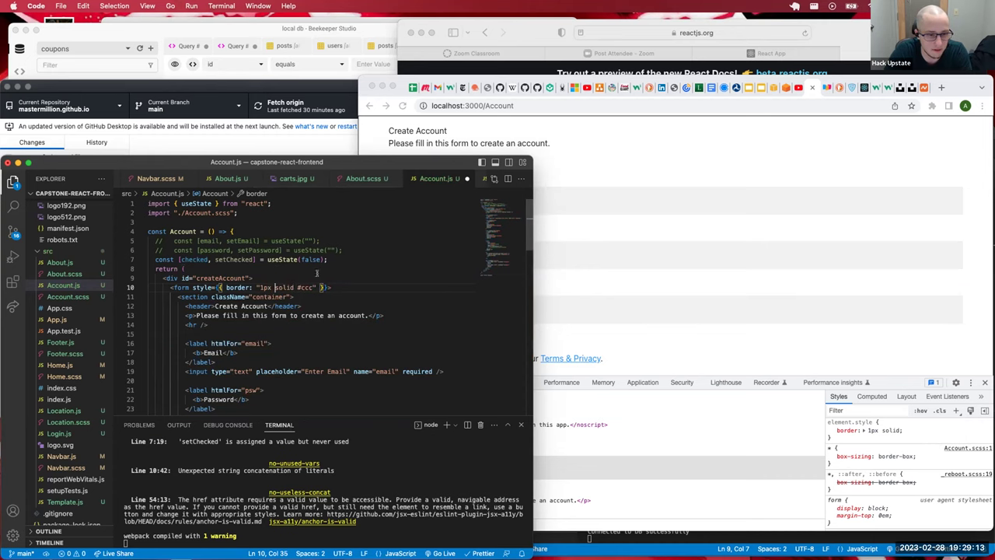
pyautogui.press('super+s')
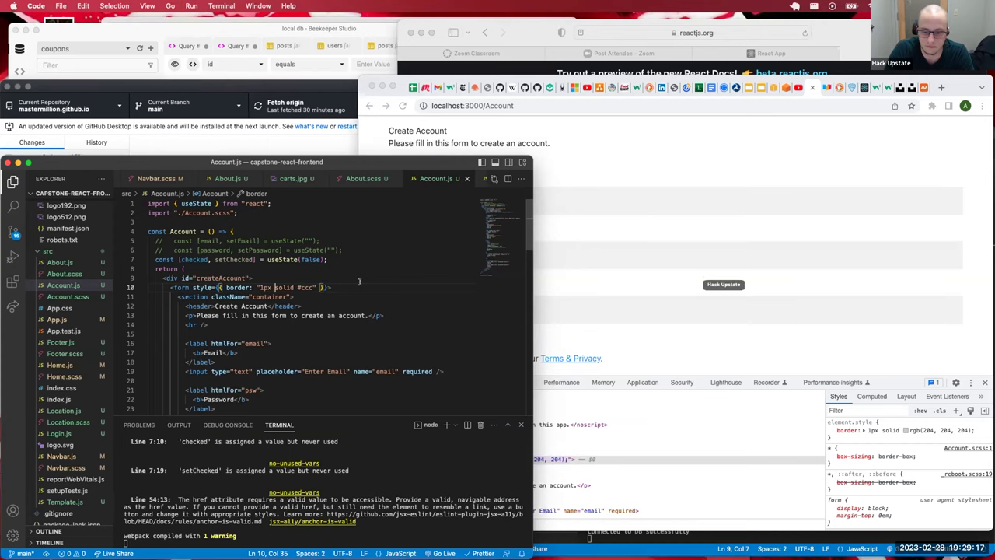
# - Check the updated border on the Create Account page and examine the form's elements in the browser's element tree
pyautogui.click(607, 265)
pyautogui.press('super+shift+c')
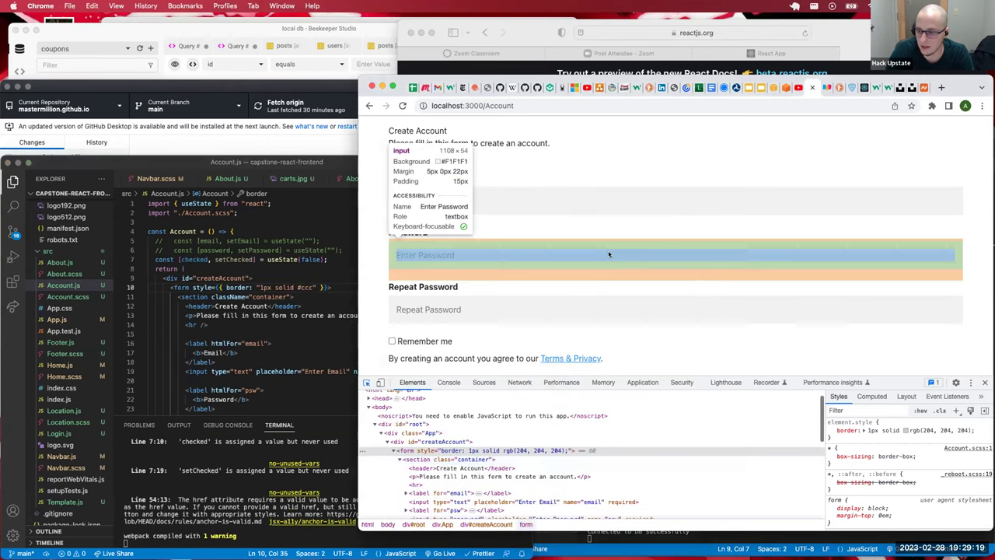
pyautogui.click(611, 280)
pyautogui.scroll(-3, 627, 395)
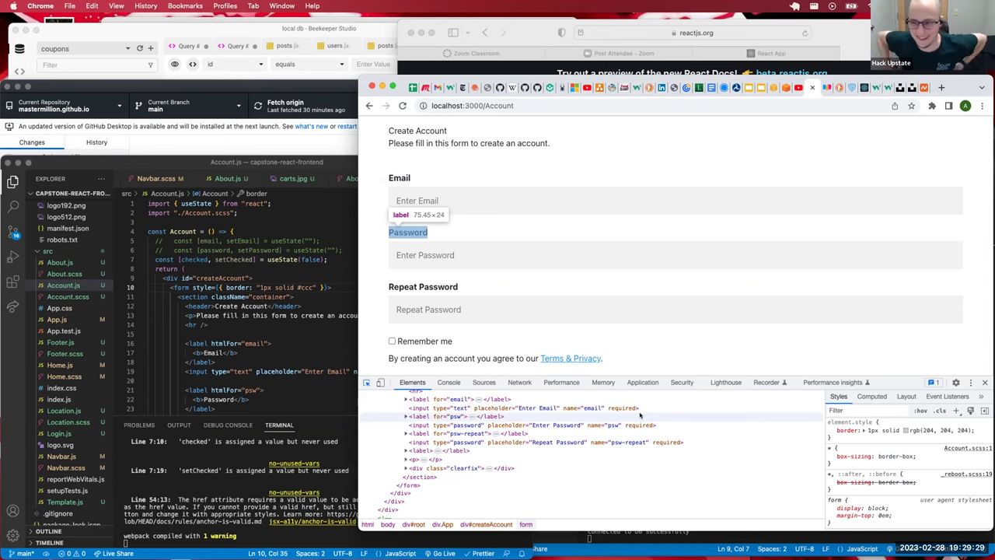
pyautogui.scroll(3, 640, 436)
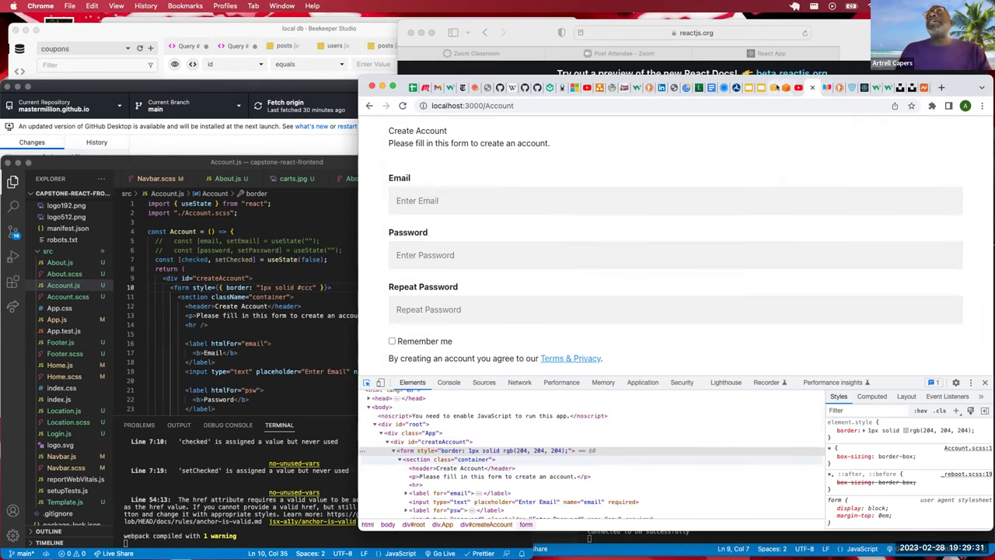
# - Return to the Elastic Beanstalk page of the student's capstone environment, review its creation events and reload the page
pyautogui.click(775, 87)
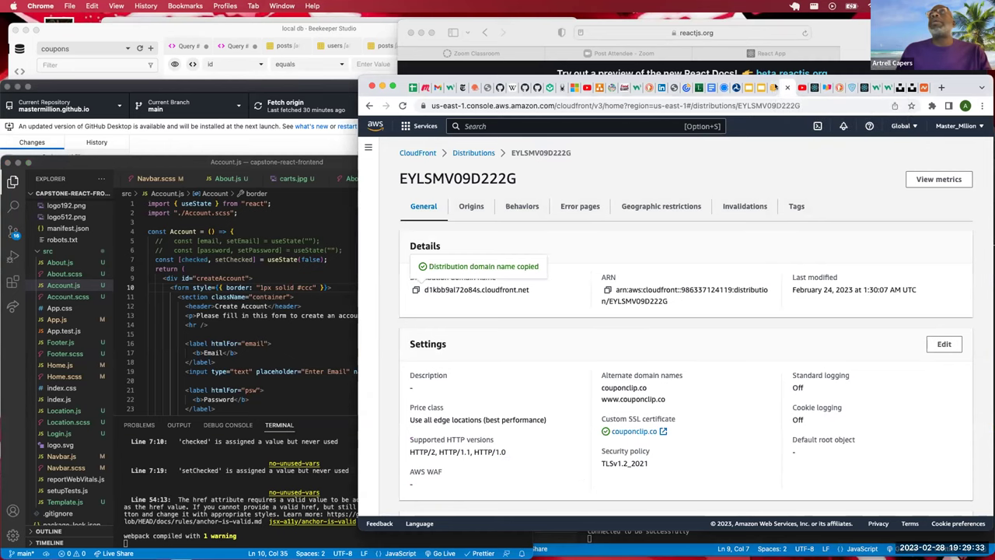
pyautogui.click(769, 87)
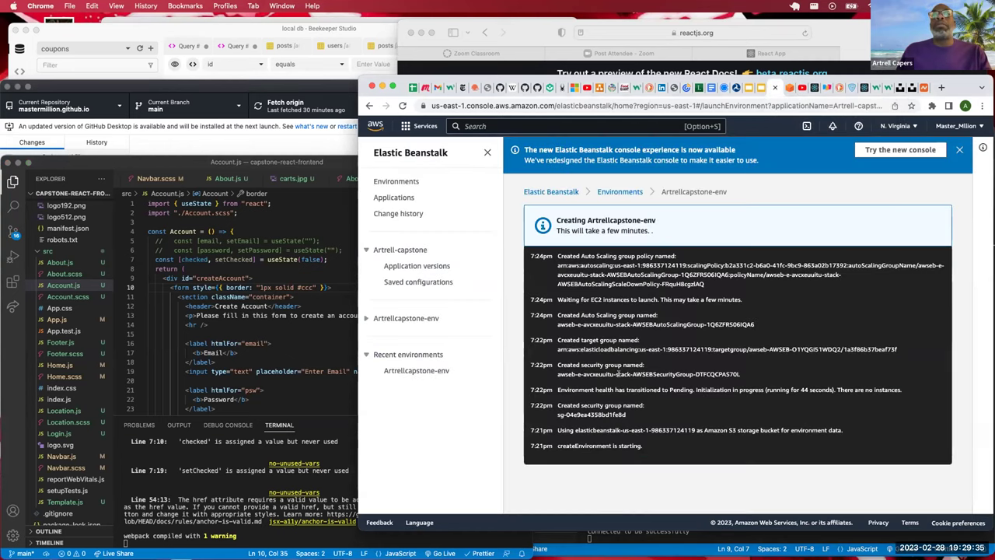
pyautogui.scroll(-3, 619, 377)
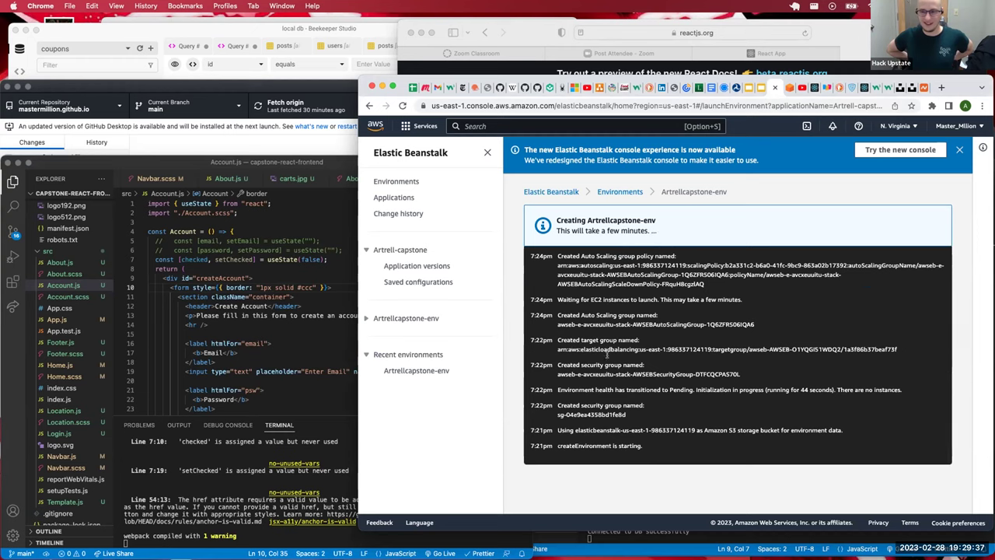
pyautogui.scroll(-1, 597, 347)
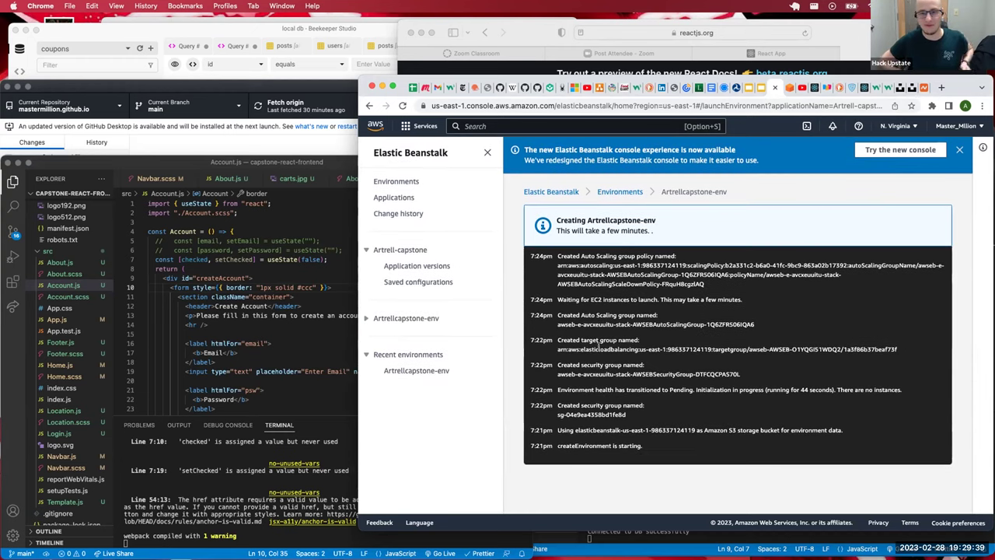
pyautogui.click(402, 105)
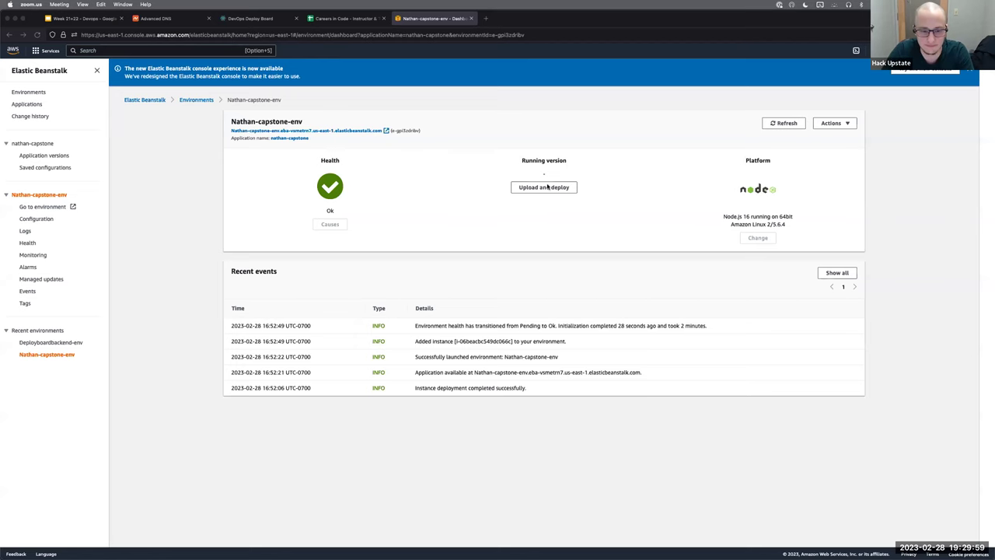
# - Examine the Node.js platform details on the capstone environment's dashboard and highlight the Amazon Linux version line
pyautogui.click(479, 244)
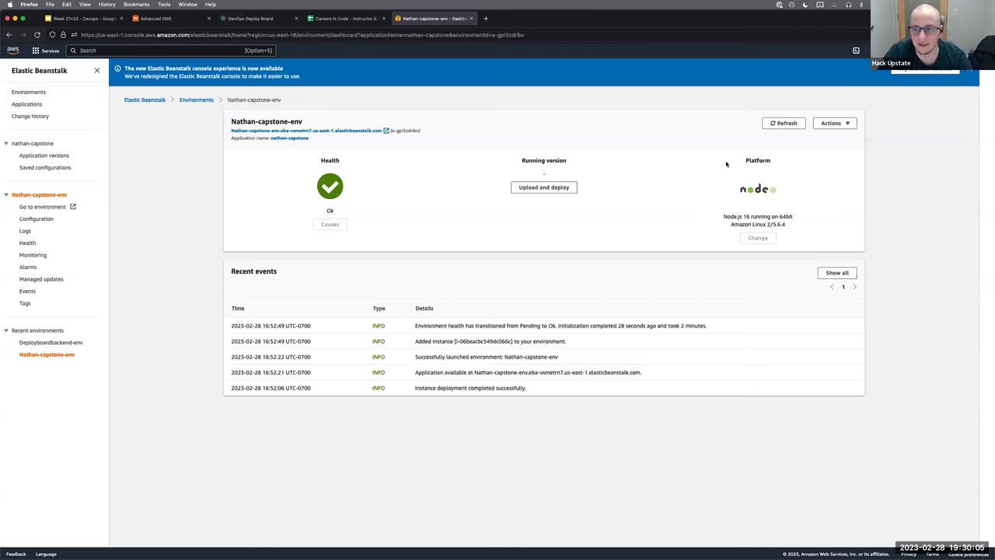
pyautogui.moveTo(781, 155)
pyautogui.mouseDown()
pyautogui.moveTo(736, 243)
pyautogui.moveTo(842, 225)
pyautogui.mouseUp()
pyautogui.click(789, 208)
pyautogui.click(785, 243)
pyautogui.moveTo(729, 227); pyautogui.dragTo(824, 224)
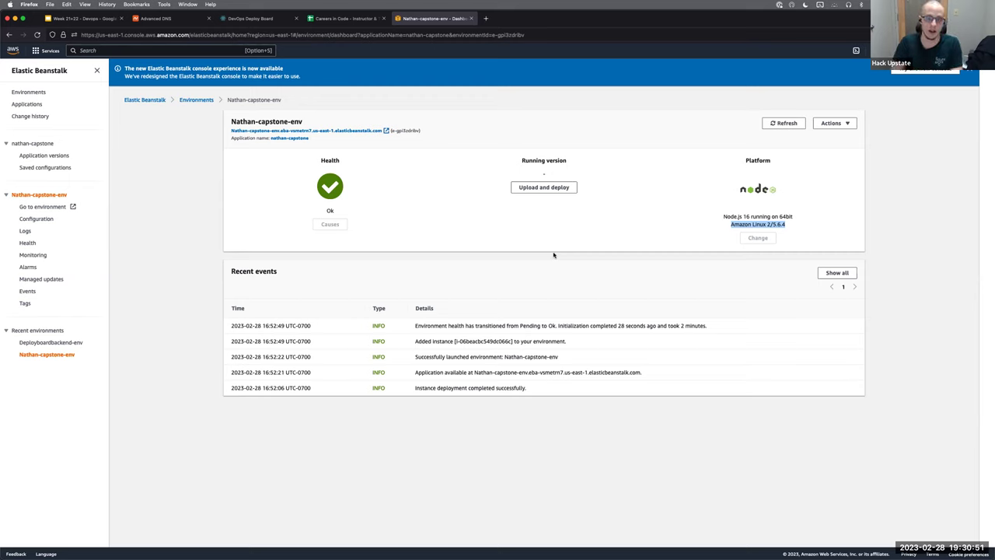
# - Switch to GitHub Desktop, make blog-backend the current repository and show its files in Finder
pyautogui.moveTo(497, 552)
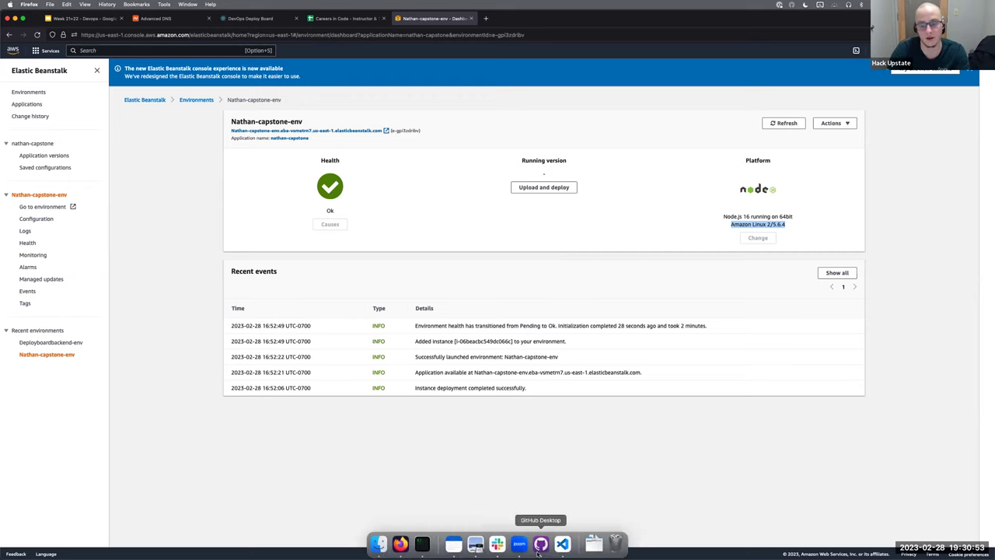
pyautogui.click(539, 544)
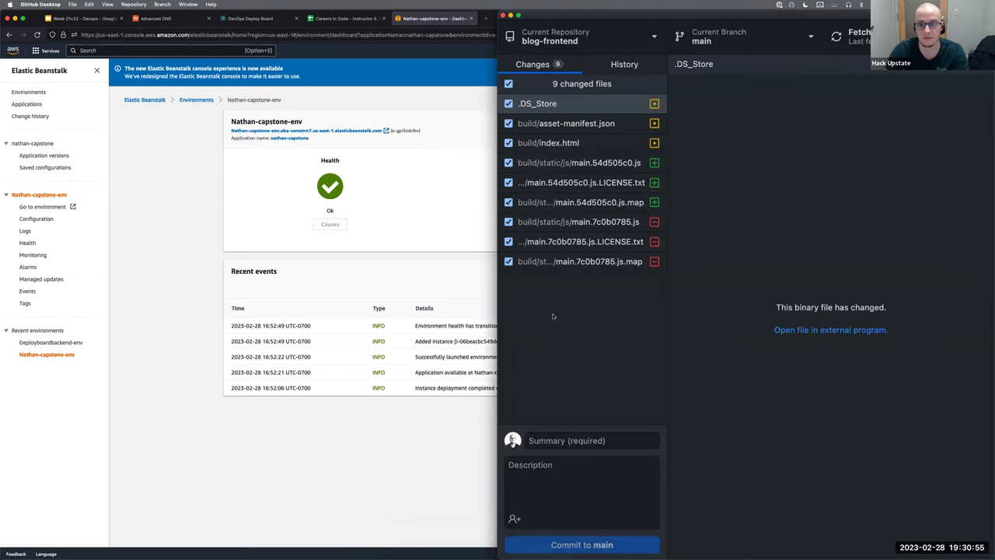
pyautogui.click(646, 37)
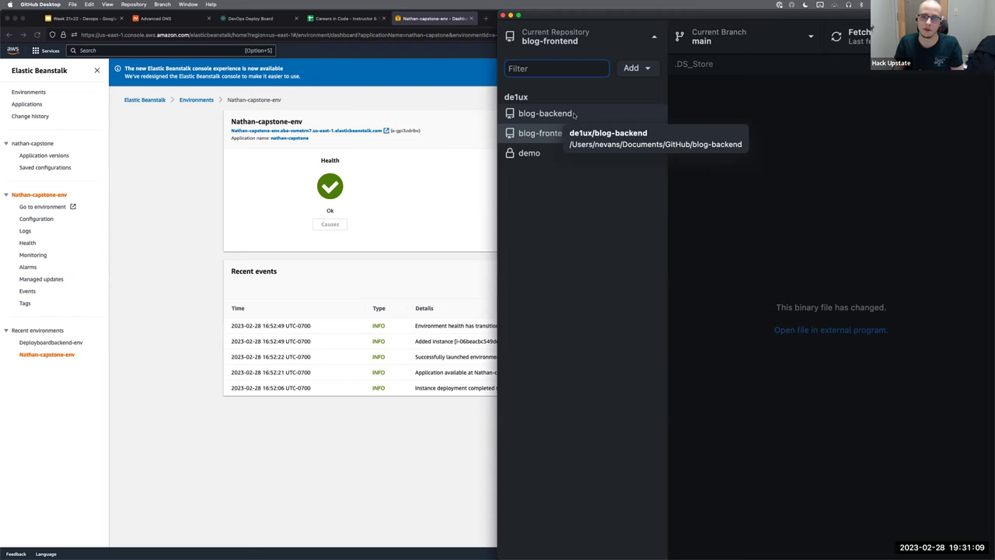
pyautogui.click(560, 44)
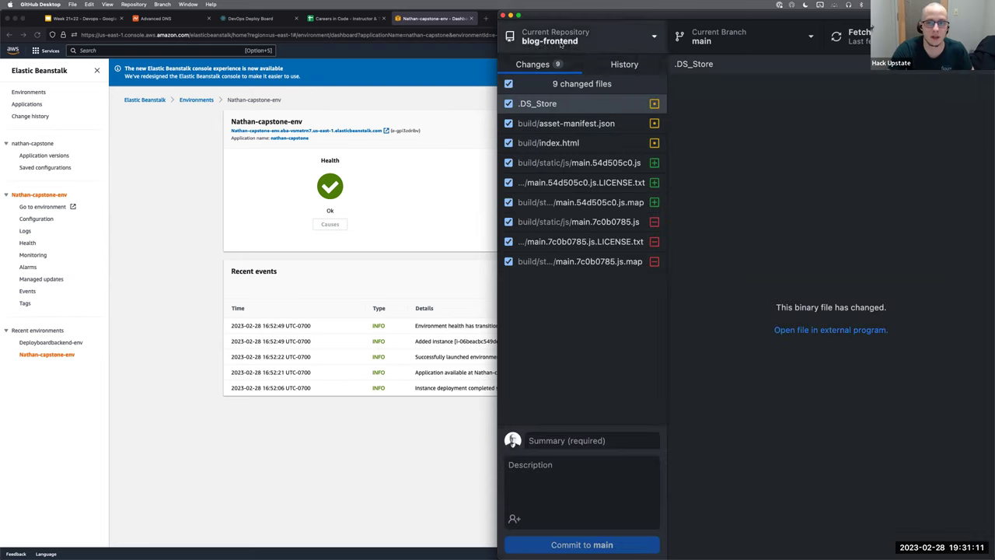
pyautogui.click(602, 45)
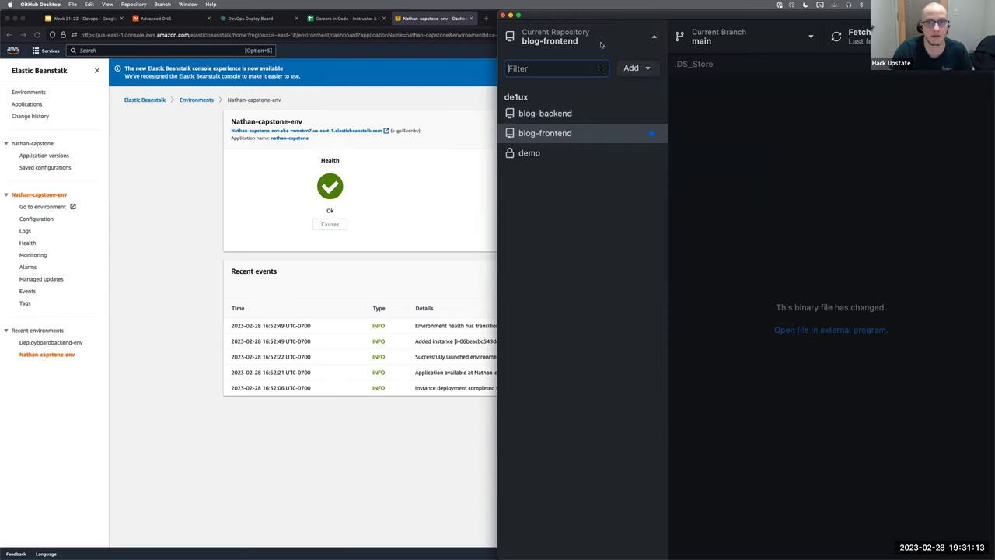
pyautogui.click(562, 114)
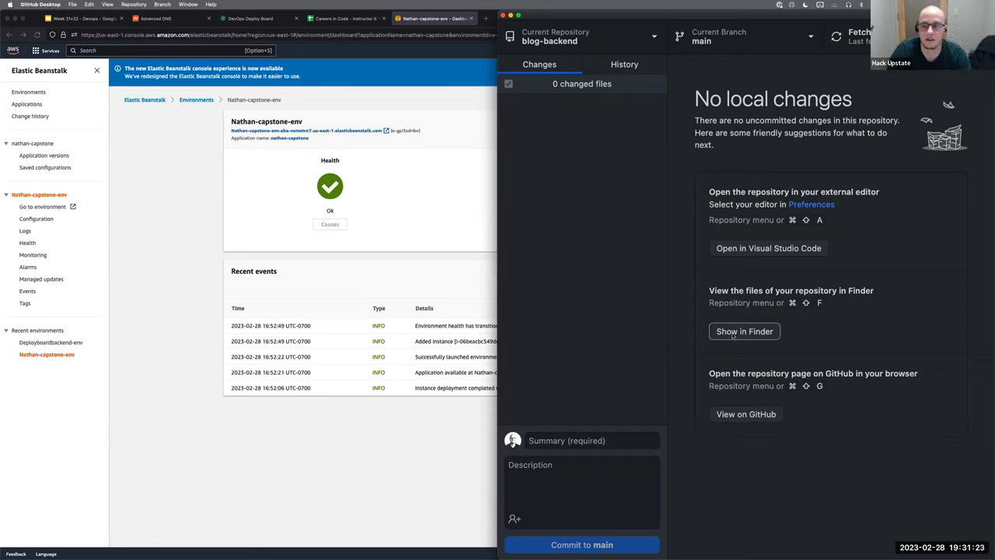
pyautogui.click(127, 4)
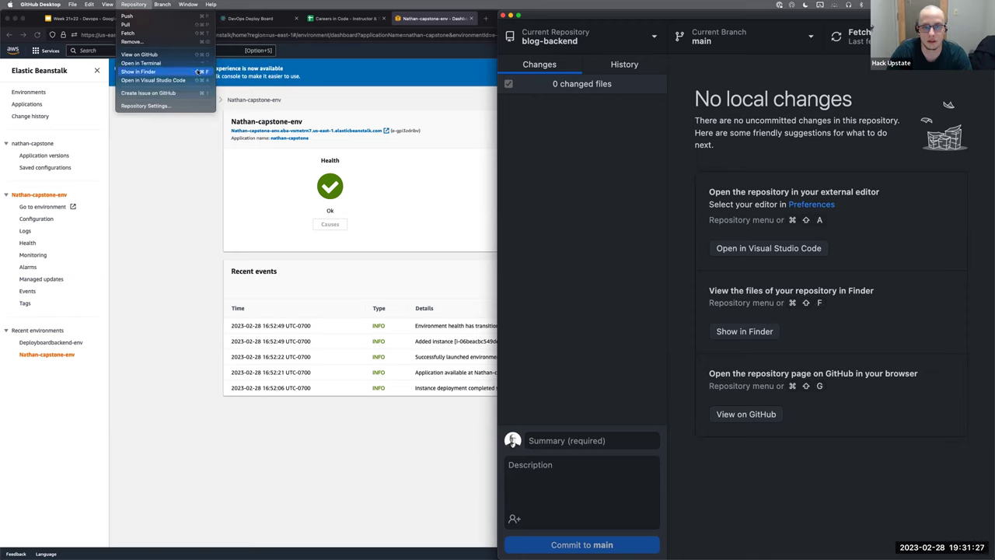
pyautogui.click(198, 72)
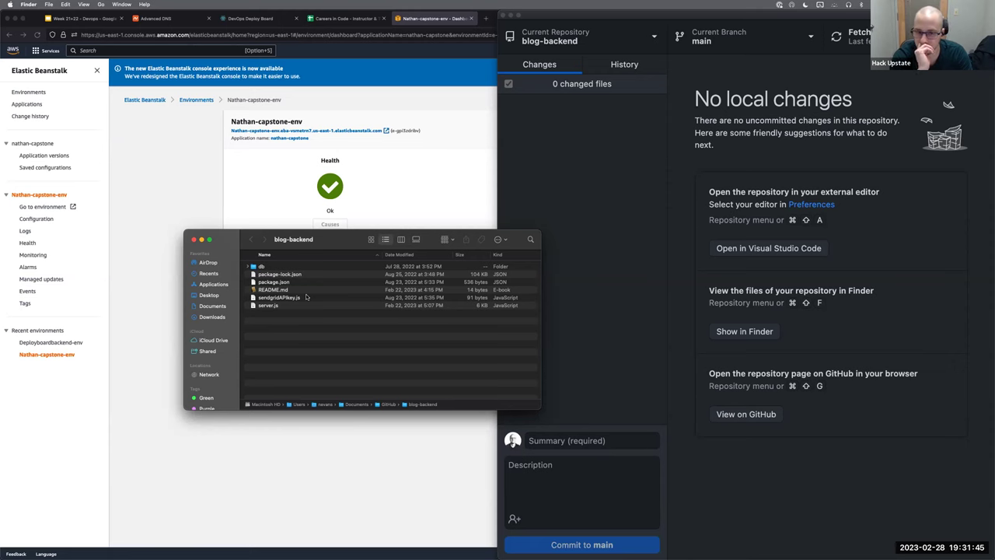
# - Compress all six items in the blog-backend folder into one ZIP archive
pyautogui.moveTo(326, 242); pyautogui.dragTo(455, 223)
pyautogui.moveTo(487, 159); pyautogui.dragTo(479, 160)
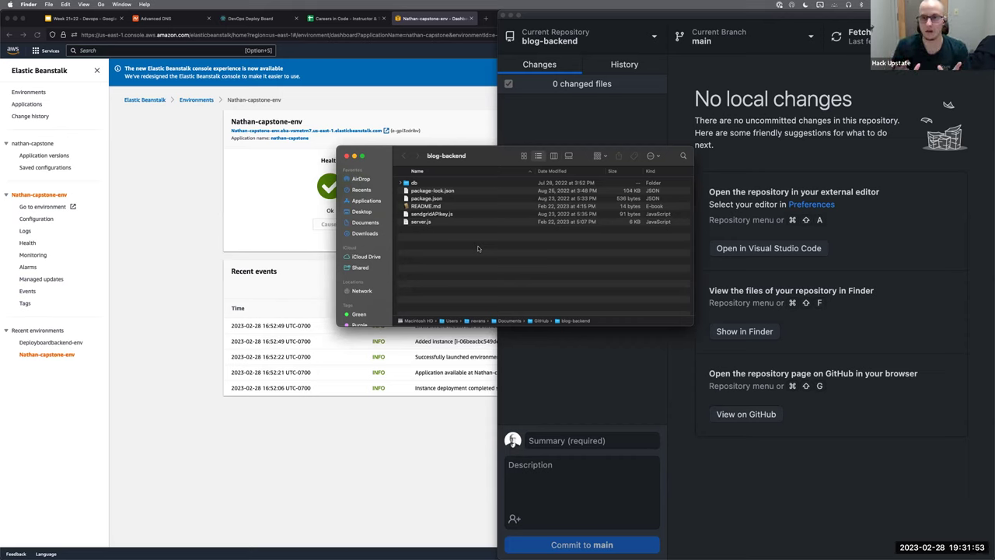
pyautogui.rightClick(438, 197)
pyautogui.press('Escape')
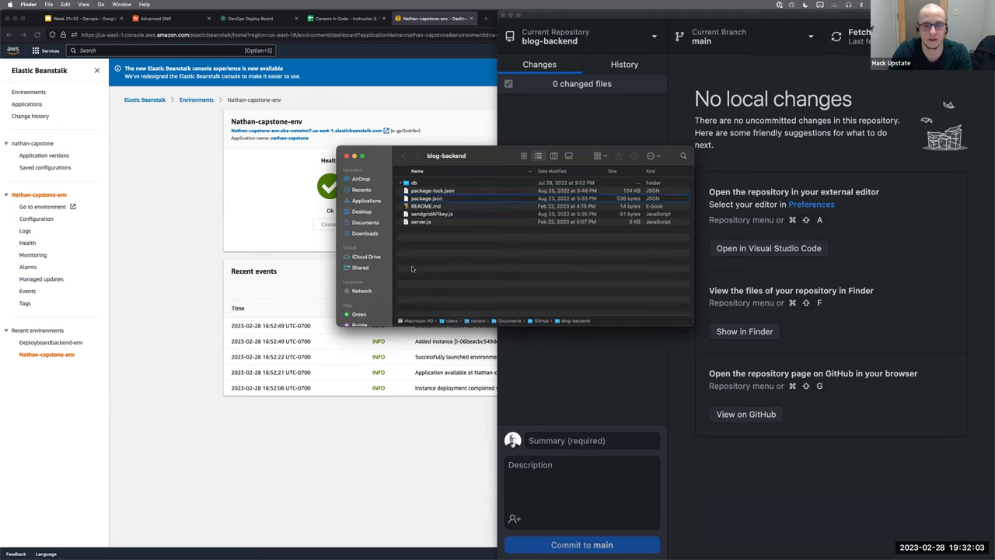
pyautogui.press('super+a')
pyautogui.rightClick(433, 206)
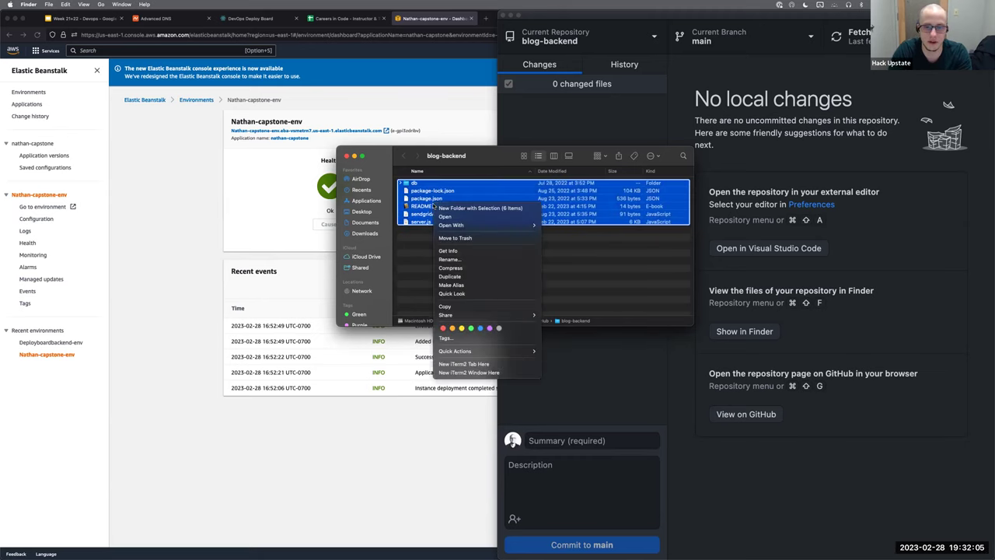
pyautogui.click(462, 269)
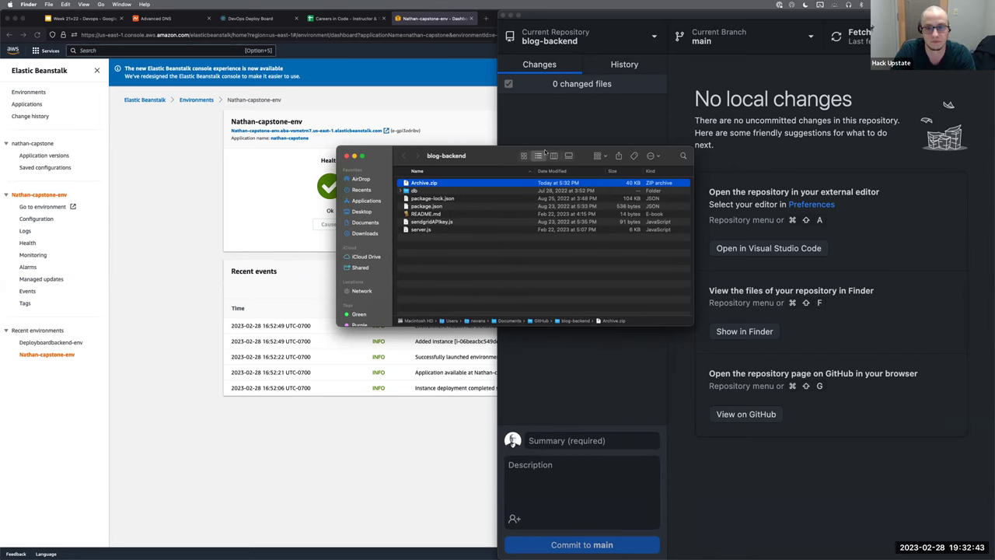
# - Enlarge the blog-backend Finder window and place it beside the Elastic Beanstalk environment page
pyautogui.moveTo(511, 157); pyautogui.dragTo(679, 269)
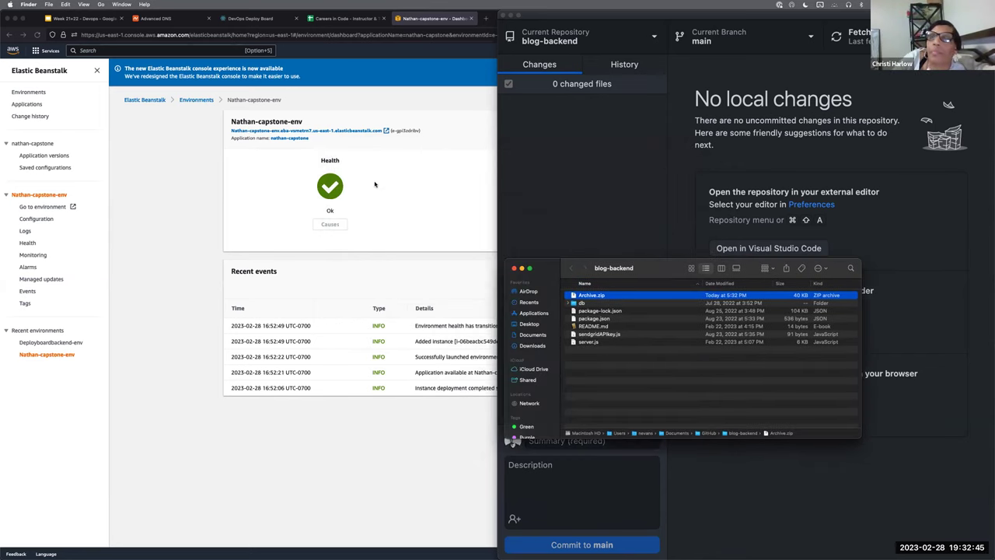
pyautogui.click(492, 232)
pyautogui.hotkey('ctrl', 'alt', 'Left')
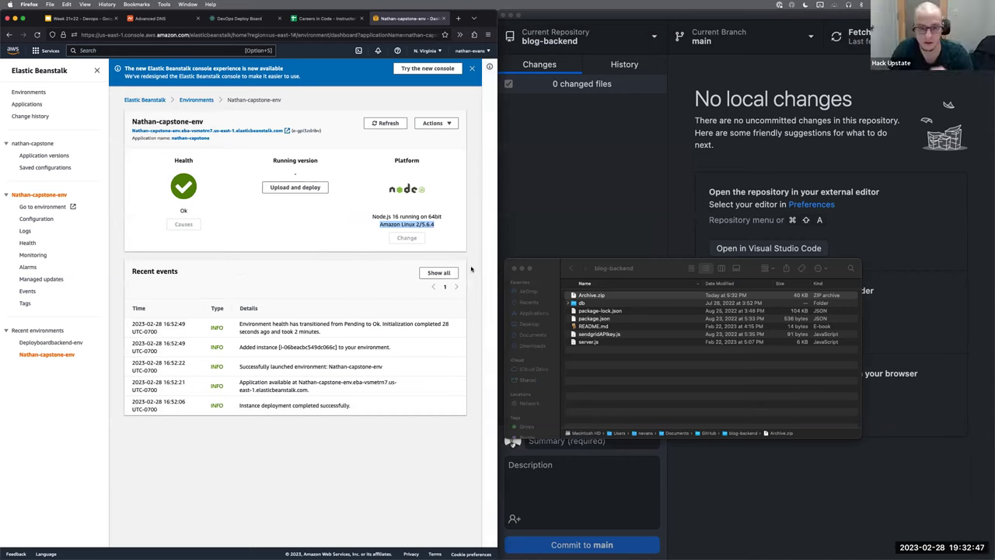
pyautogui.click(336, 202)
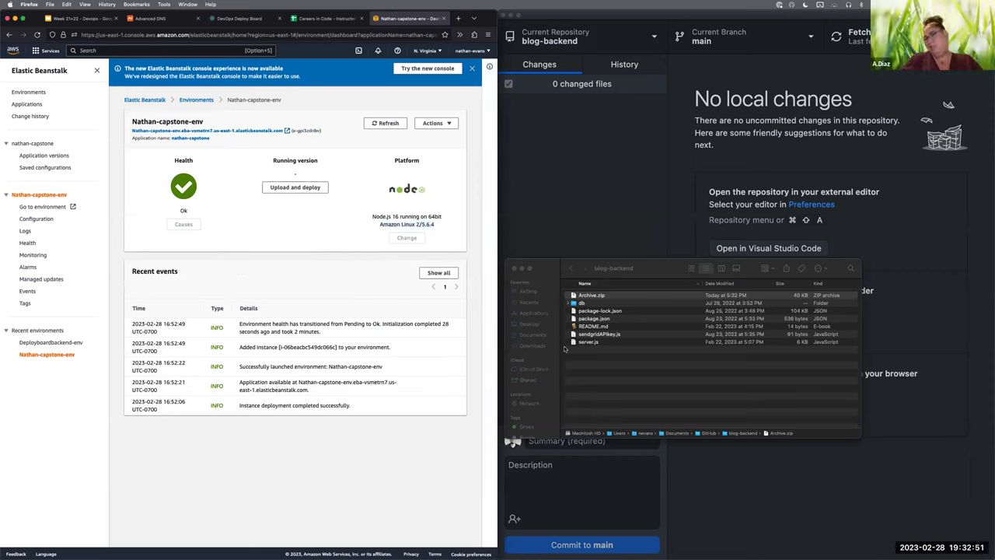
pyautogui.click(585, 384)
pyautogui.press('ctrl+super+f')
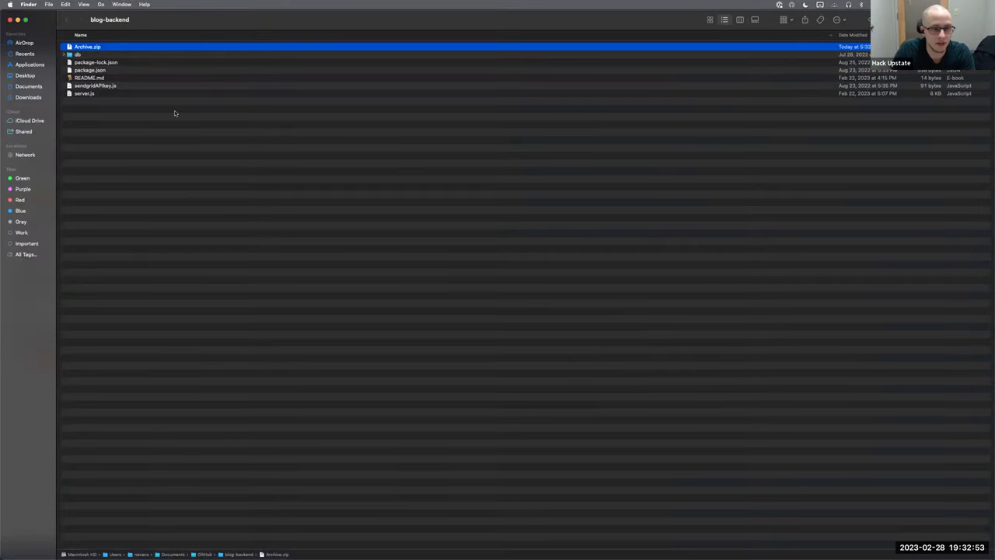
pyautogui.click(645, 170)
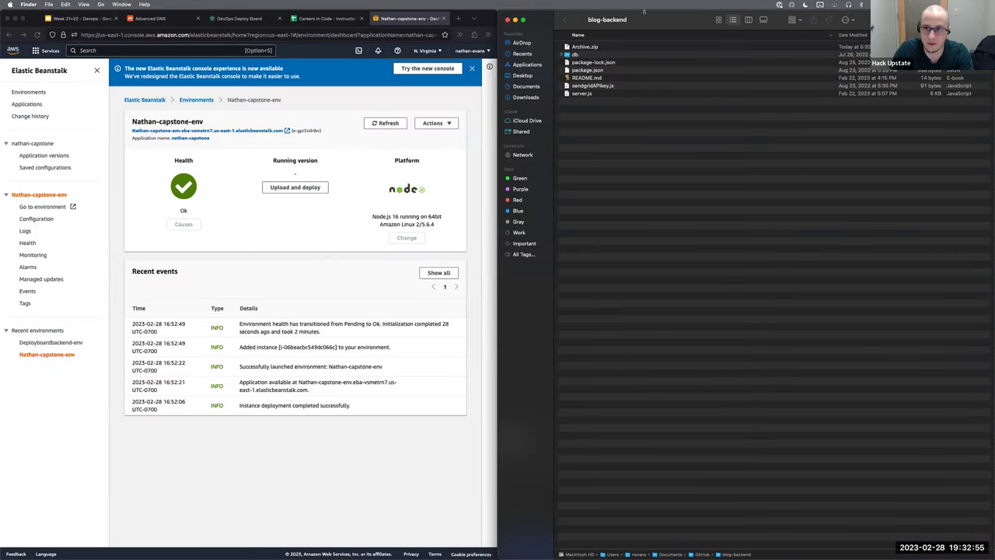
pyautogui.moveTo(644, 15); pyautogui.dragTo(602, 216)
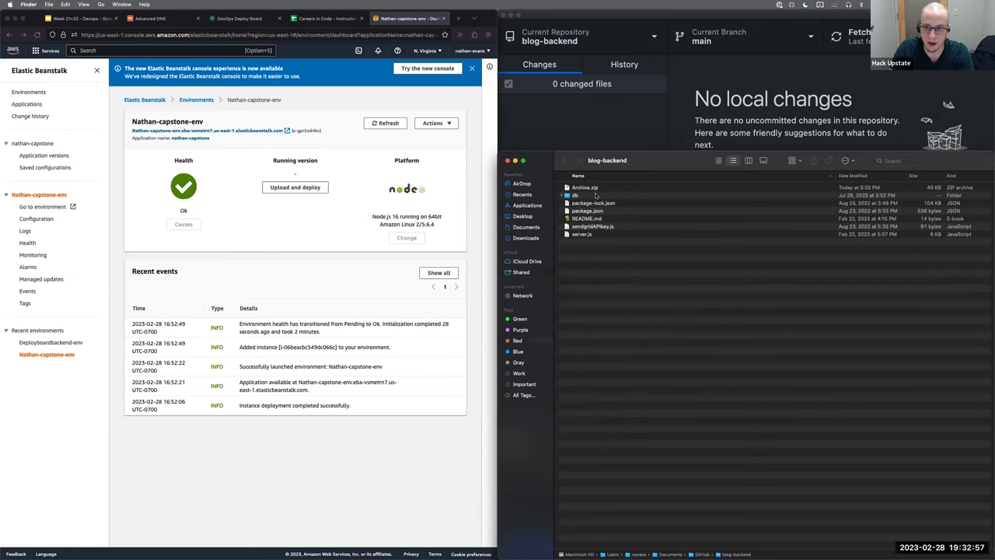
# - Compress everything in blog-backend again, including the existing archive, and move both ZIP archives to the Trash
pyautogui.click(597, 196)
pyautogui.press('super+a')
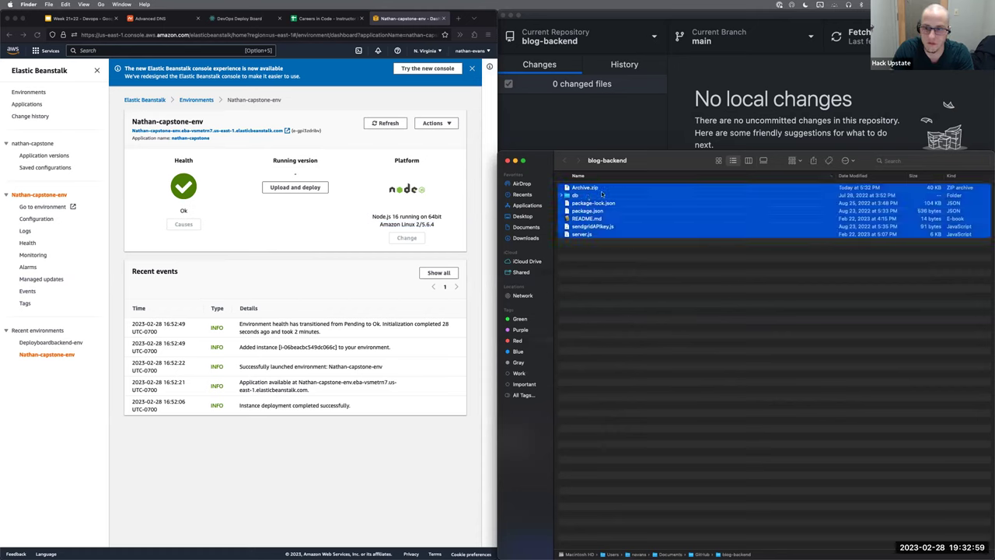
pyautogui.rightClick(599, 194)
pyautogui.click(613, 258)
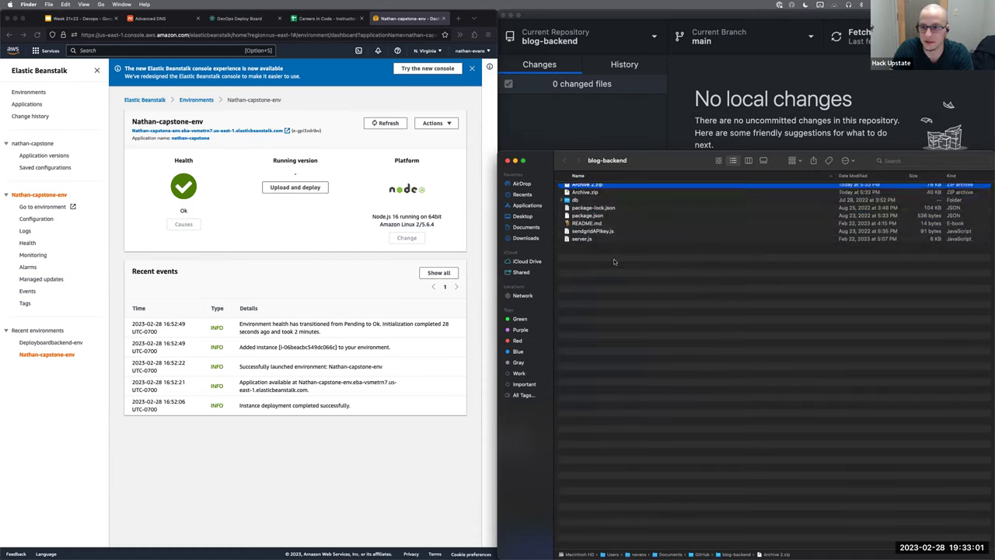
pyautogui.keyDown('shift'); pyautogui.click(591, 195); pyautogui.keyUp('shift')
pyautogui.rightClick(590, 195)
pyautogui.click(610, 231)
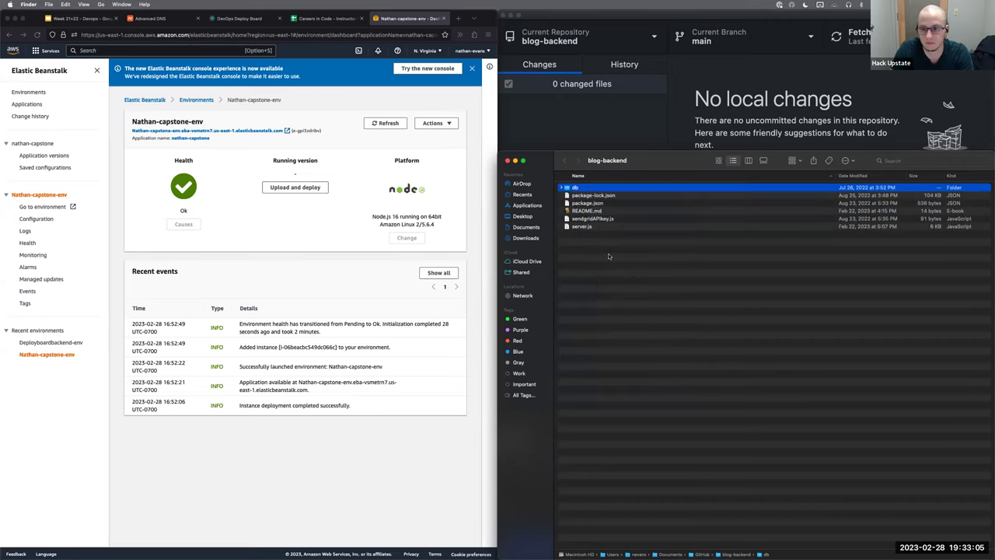
# - Compress the db folder and the five project files of blog-backend into a fresh ZIP archive
pyautogui.press('super+a')
pyautogui.rightClick(596, 212)
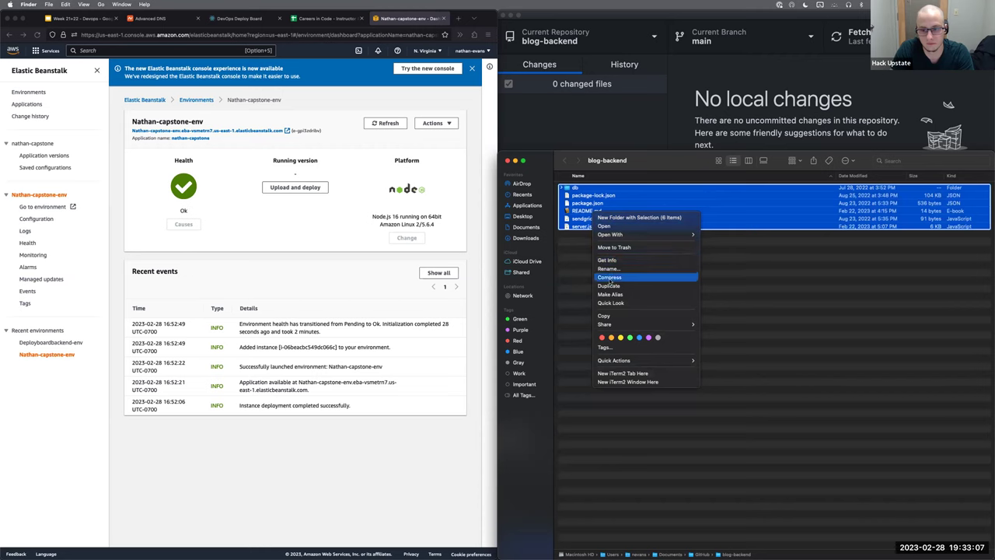
pyautogui.click(610, 277)
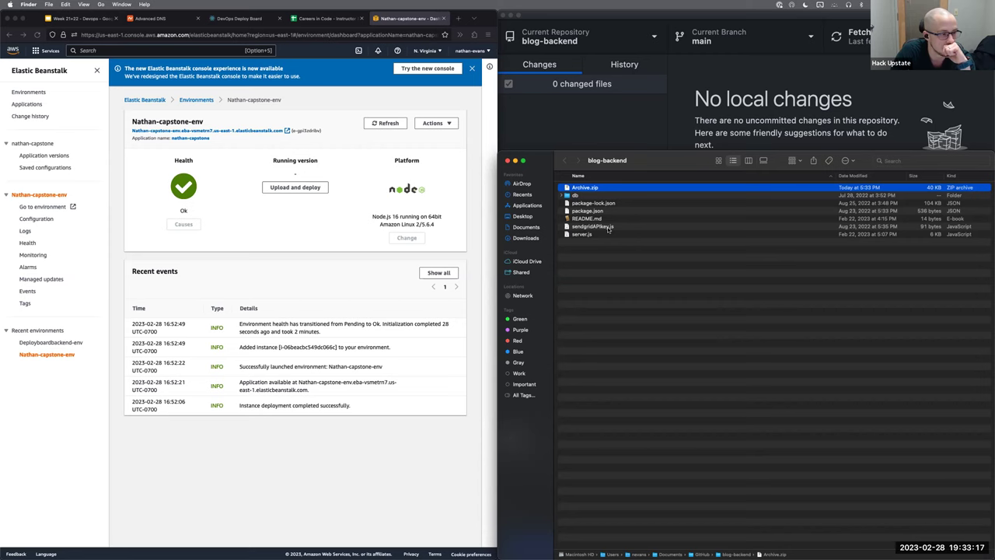
# - Check the changed files in GitHub Desktop, point out its Show in Finder command and return to the blog-backend folder
pyautogui.moveTo(580, 554)
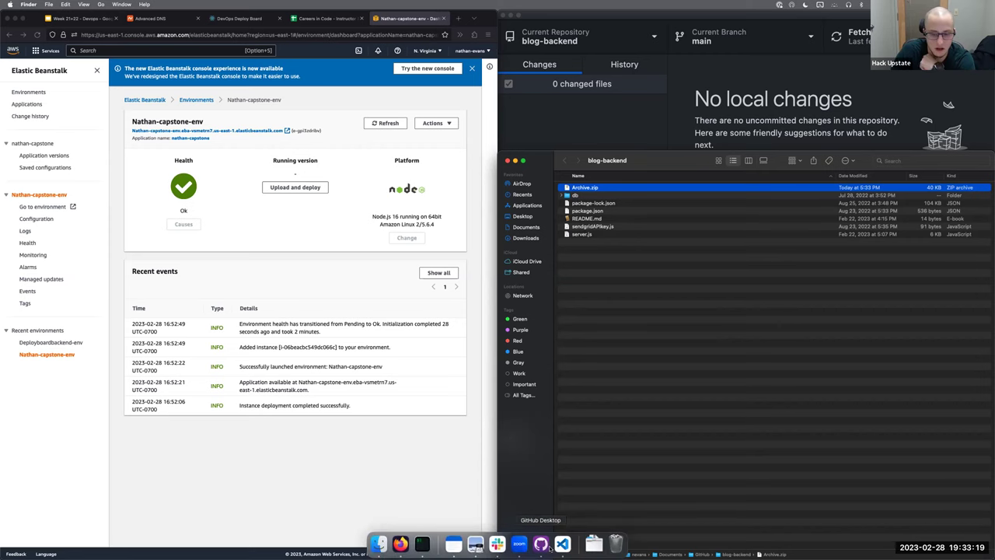
pyautogui.moveTo(659, 162); pyautogui.dragTo(404, 203)
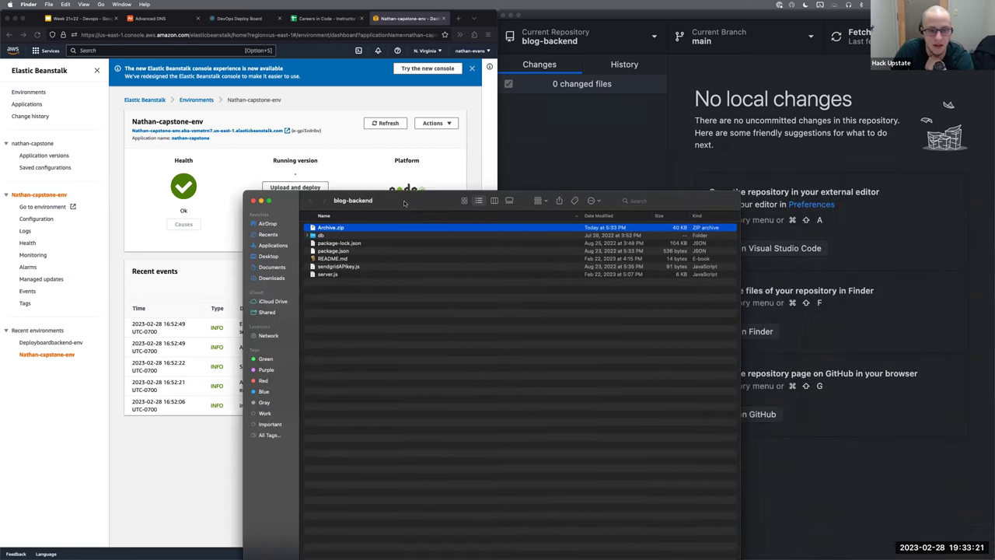
pyautogui.click(610, 148)
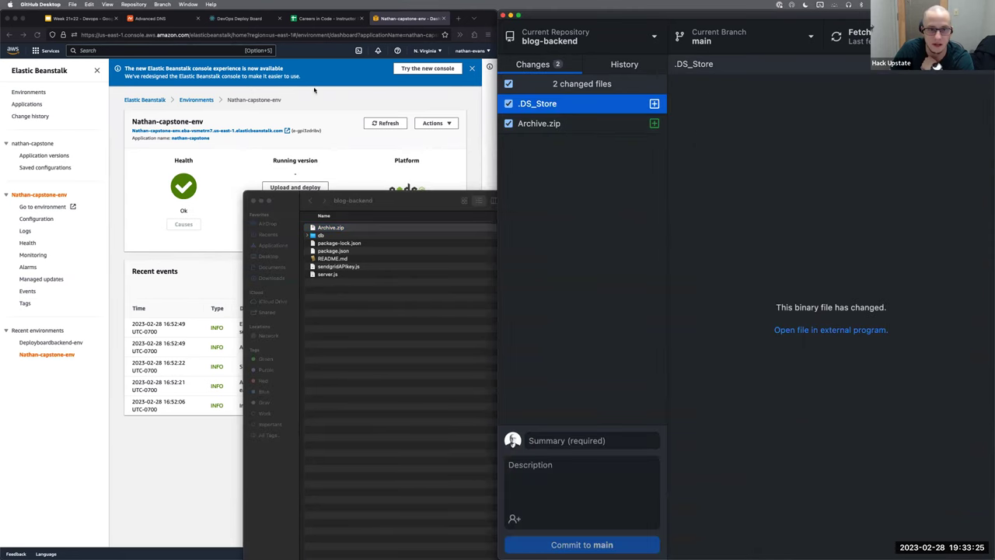
pyautogui.click(133, 4)
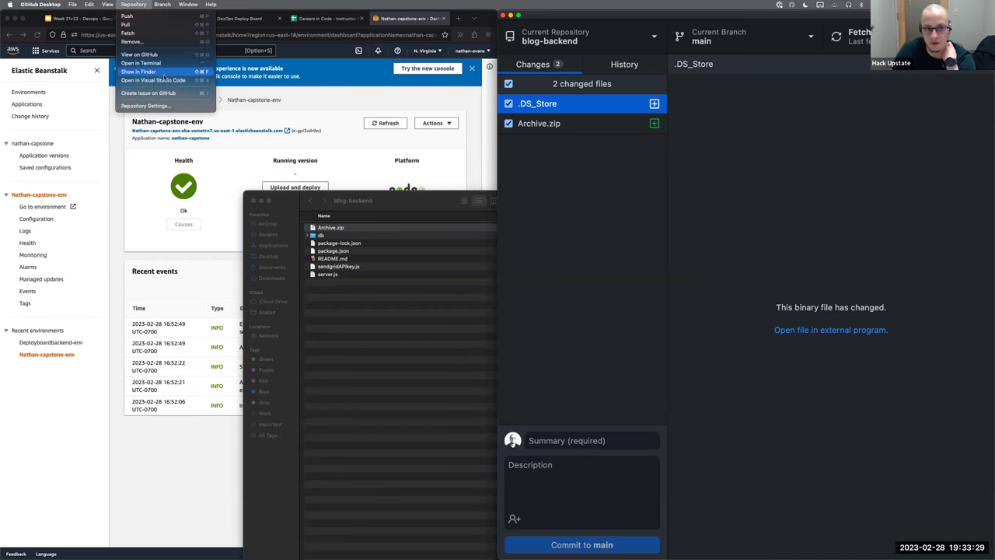
pyautogui.click(488, 249)
pyautogui.moveTo(379, 198); pyautogui.dragTo(445, 143)
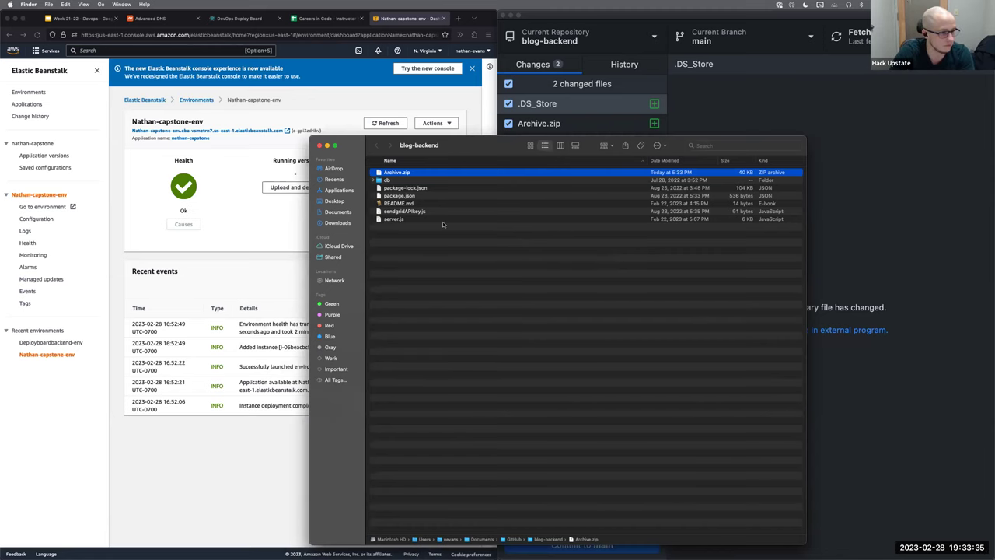
# - Move the blog-backend Finder window clear of the environment dashboard so both can be used together
pyautogui.click(250, 244)
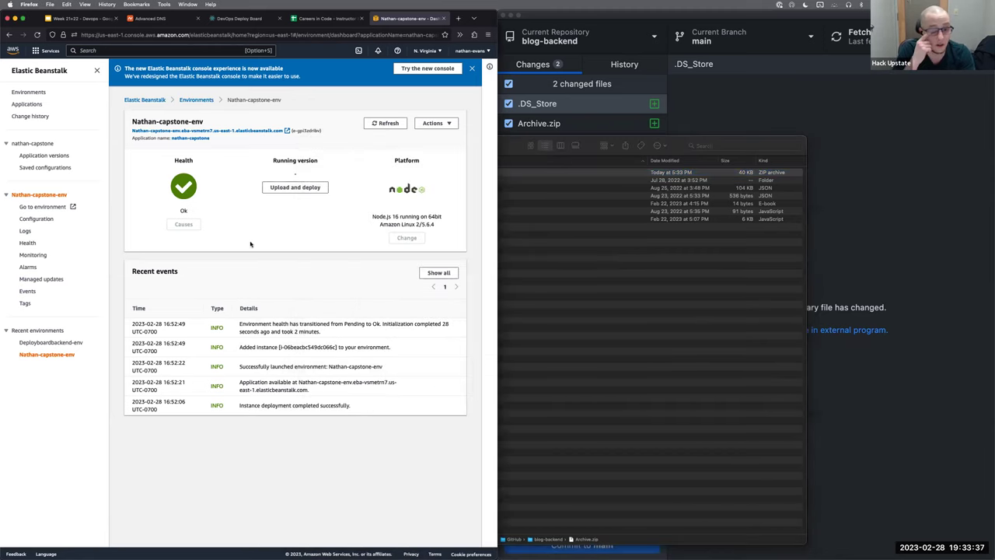
pyautogui.click(557, 159)
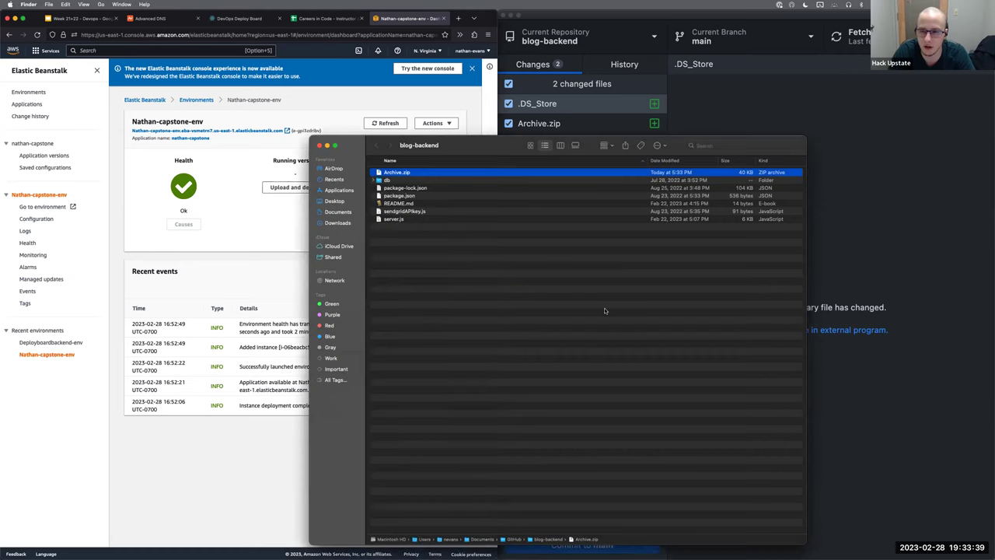
pyautogui.moveTo(499, 151); pyautogui.dragTo(499, 151)
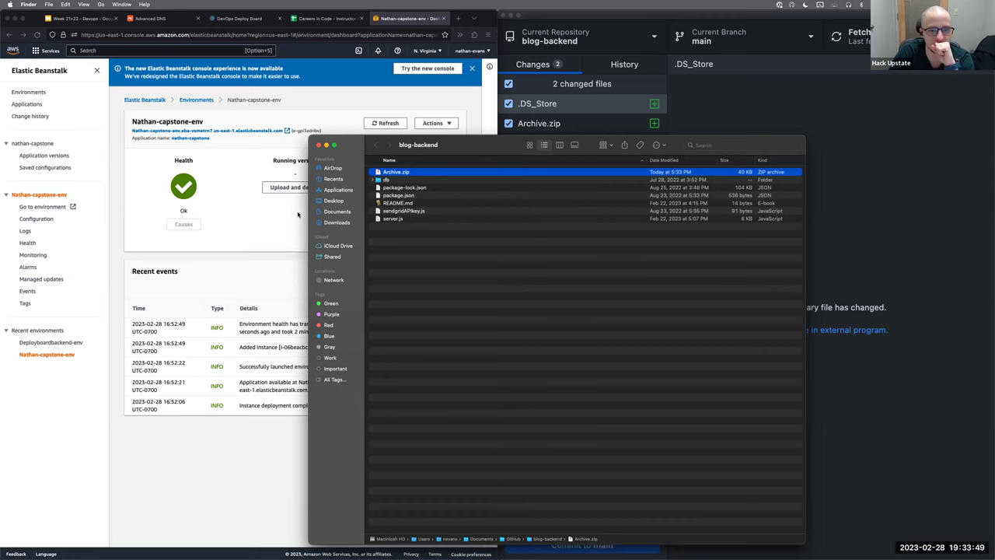
pyautogui.press('super+Tab')
pyautogui.press('super+Tab')
pyautogui.moveTo(498, 149); pyautogui.dragTo(650, 144)
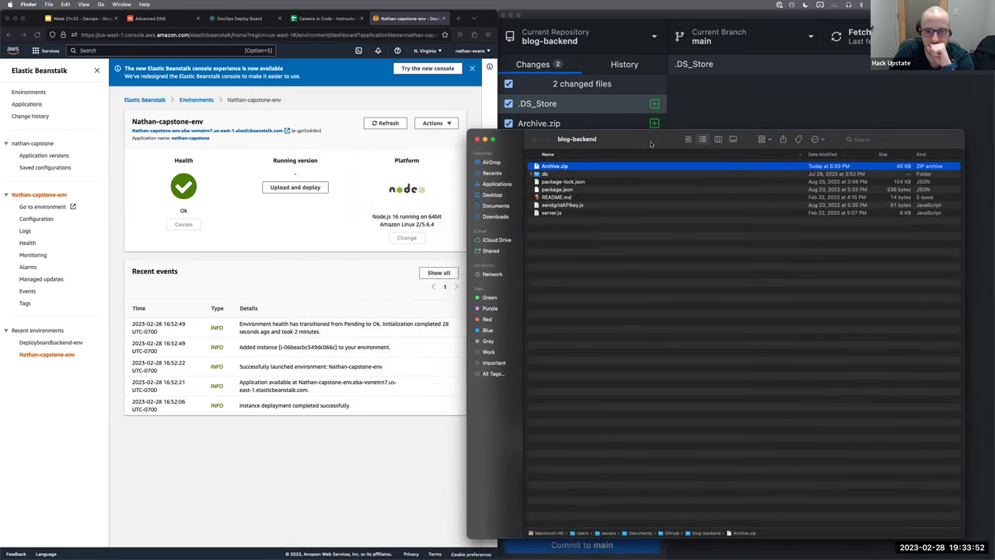
# - Start Upload and deploy for the capstone environment and open the file chooser for the application upload
pyautogui.click(331, 187)
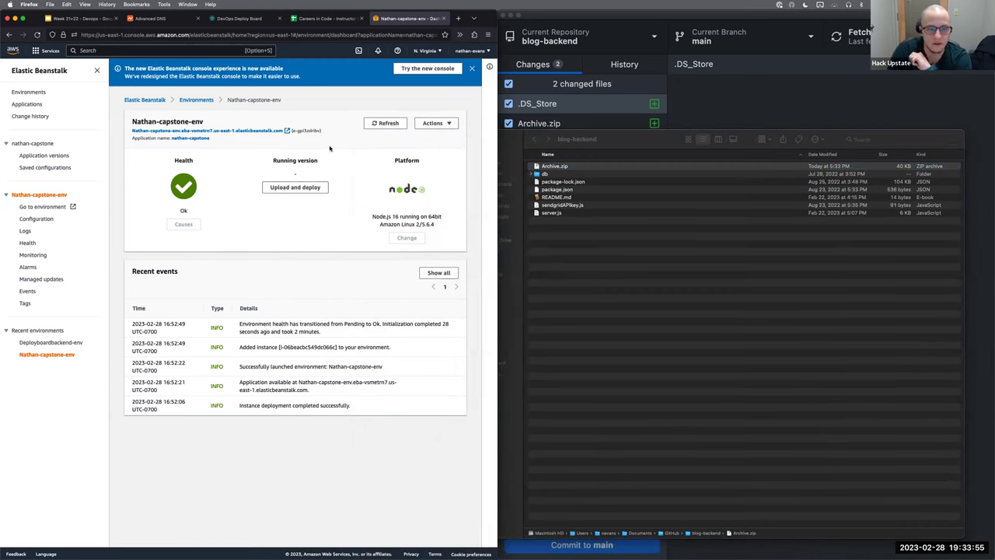
pyautogui.click(295, 194)
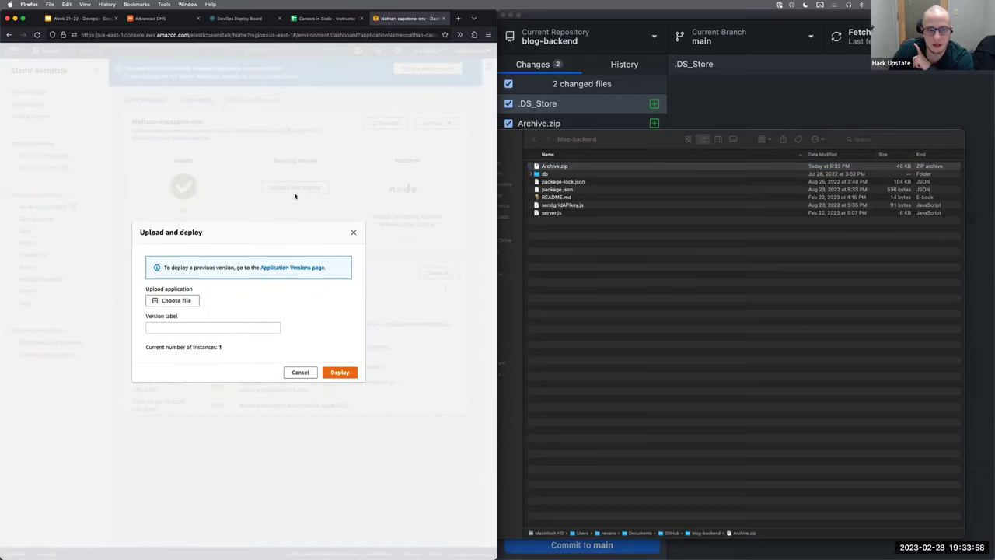
pyautogui.click(175, 301)
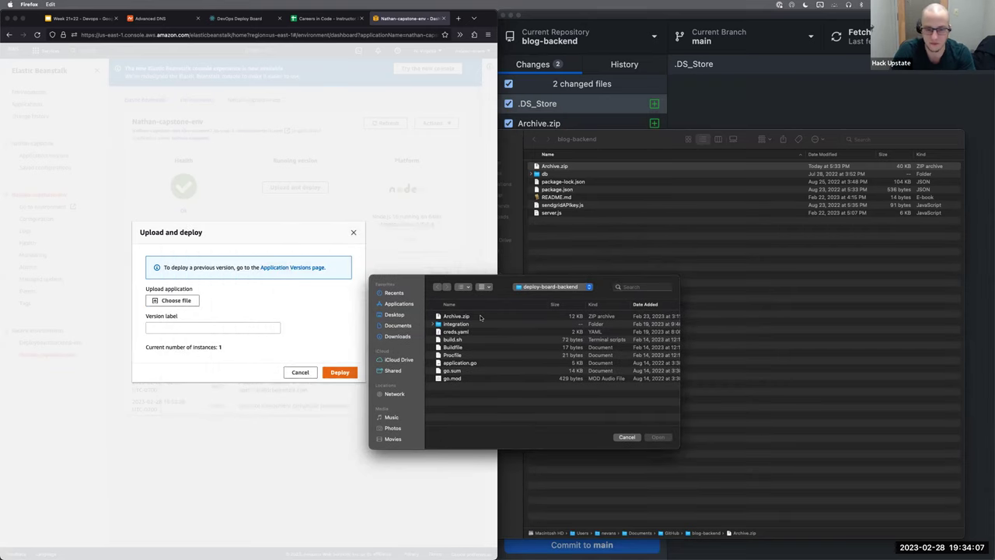
pyautogui.press('super+Up')
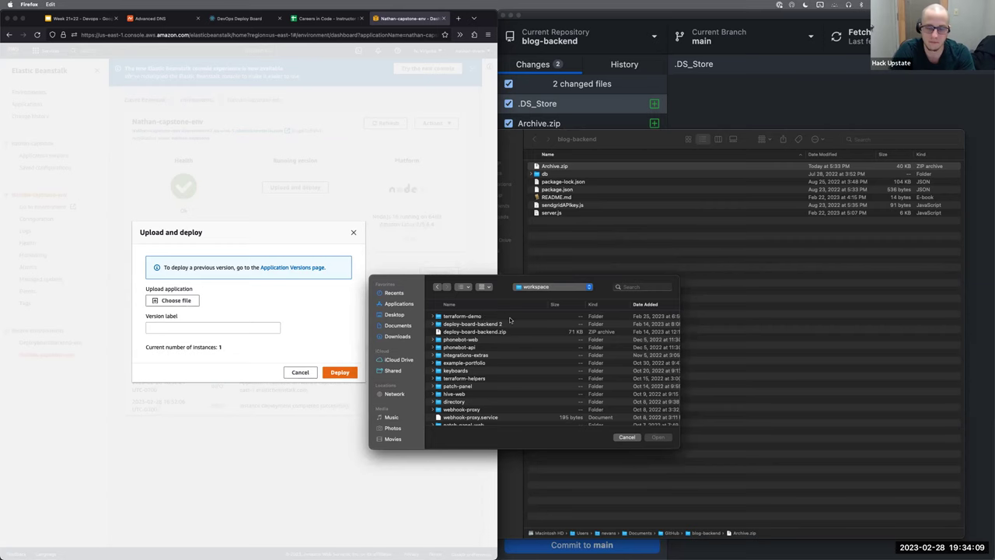
pyautogui.click(639, 144)
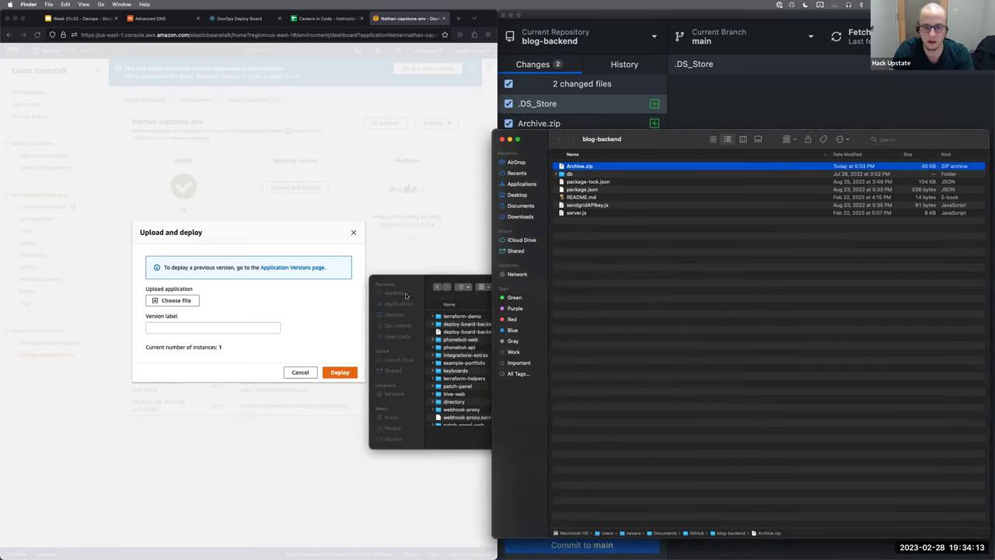
pyautogui.click(409, 317)
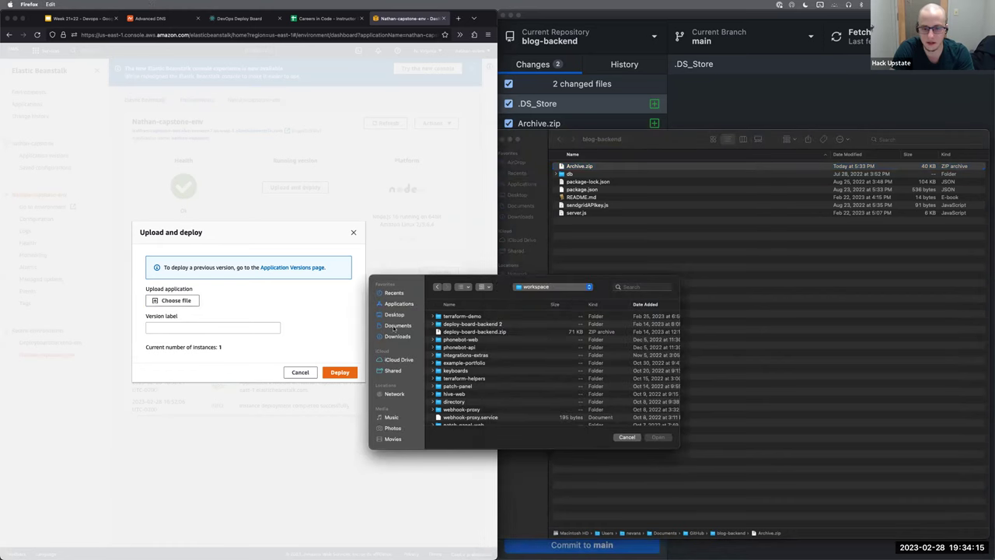
# - Locate Archive.zip under Documents, GitHub, blog-backend in the file chooser and point out the same file in the Finder window
pyautogui.click(396, 326)
pyautogui.doubleClick(455, 317)
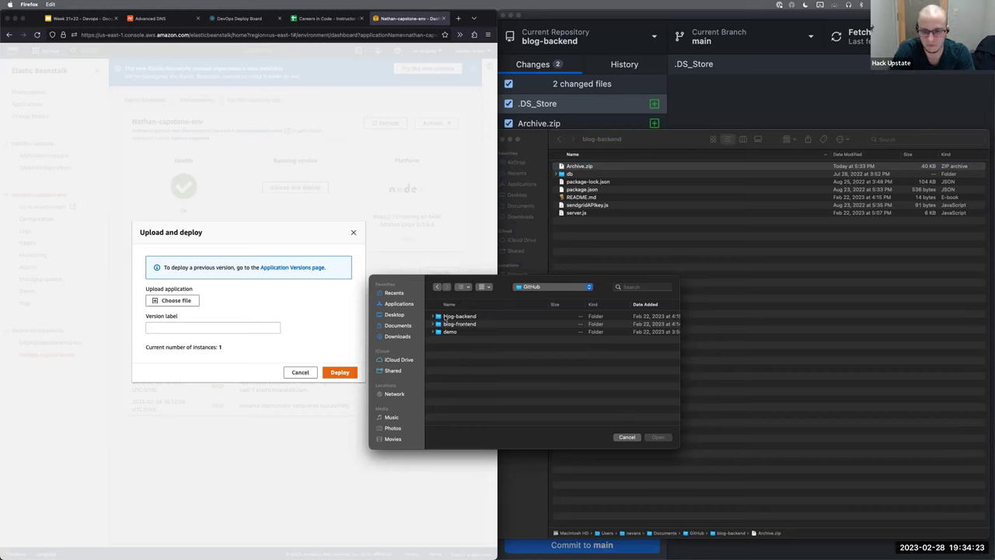
pyautogui.click(398, 327)
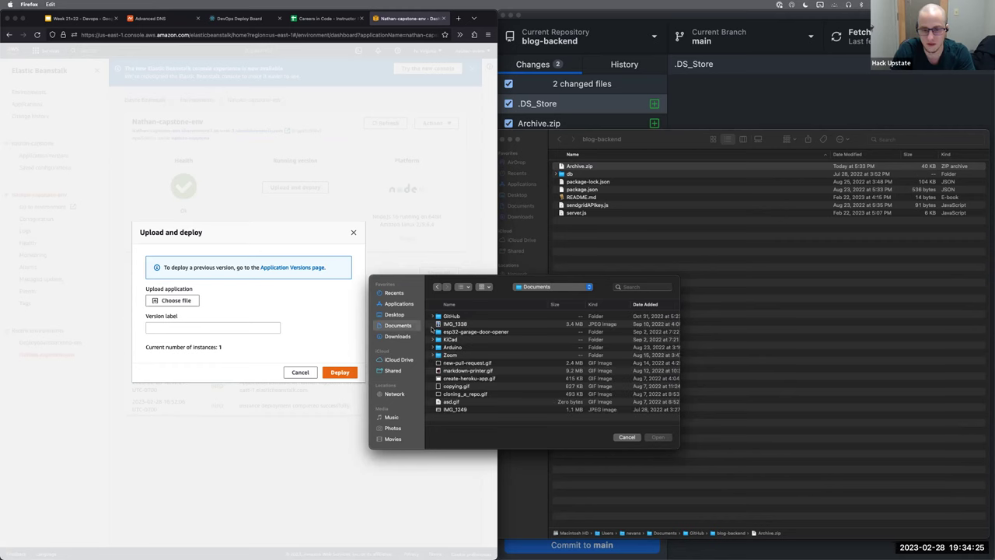
pyautogui.doubleClick(454, 317)
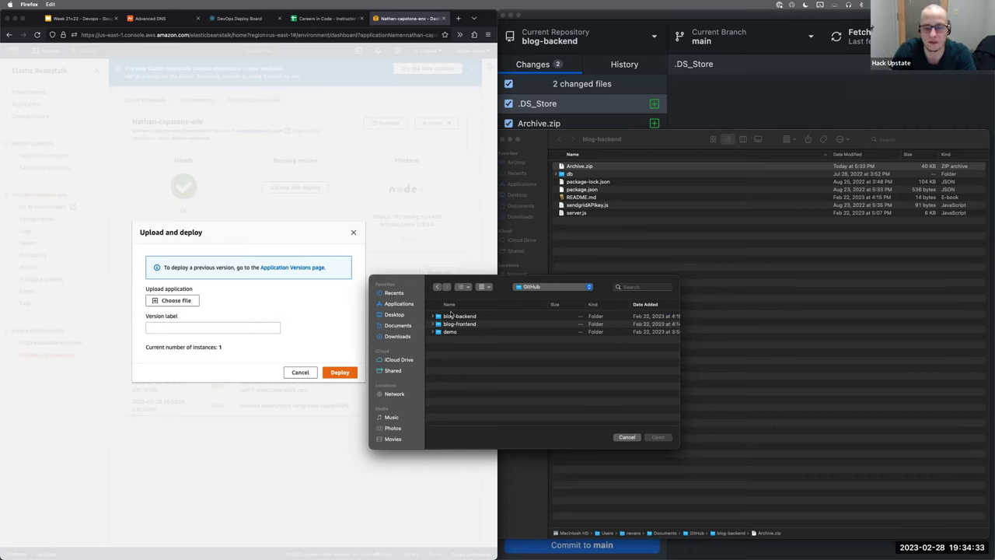
pyautogui.doubleClick(458, 316)
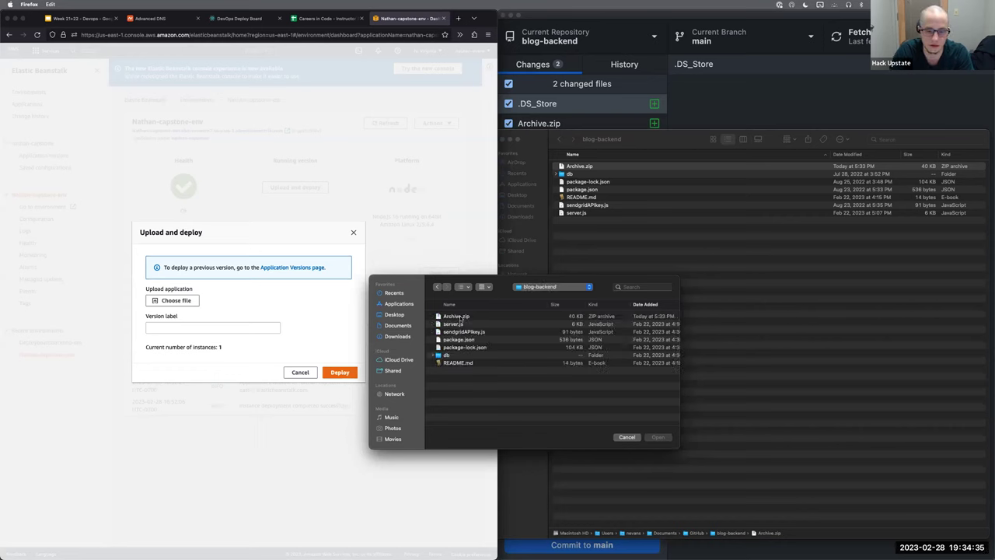
pyautogui.click(458, 316)
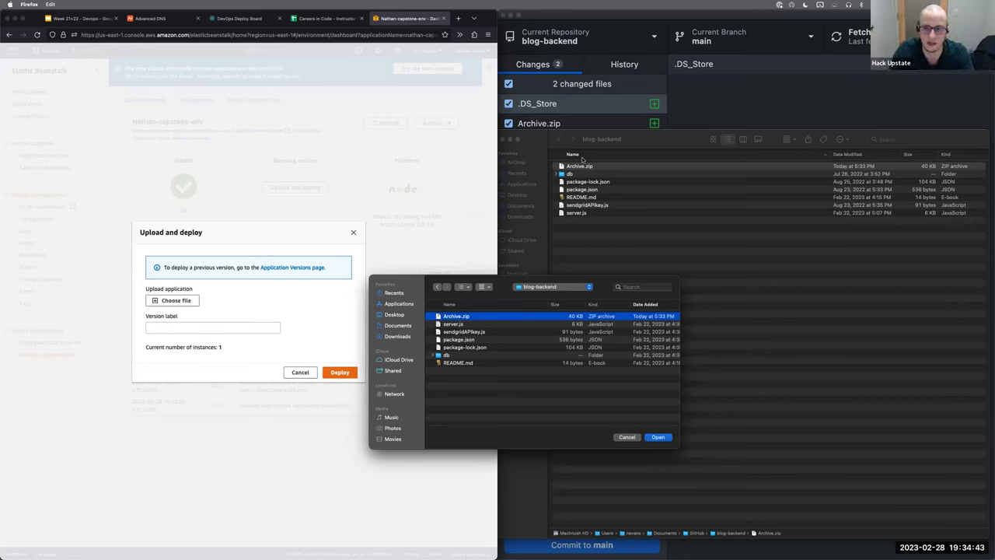
pyautogui.click(581, 166)
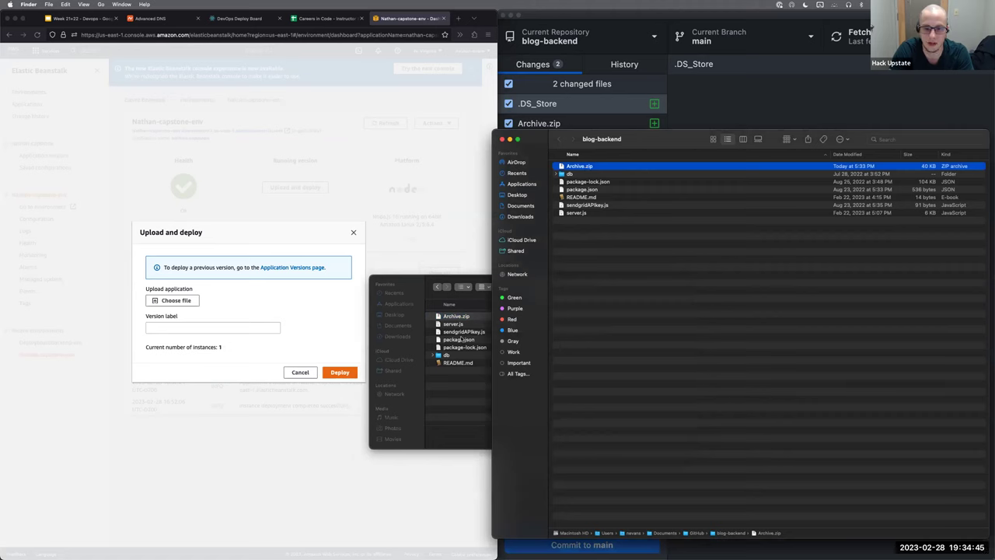
pyautogui.click(420, 357)
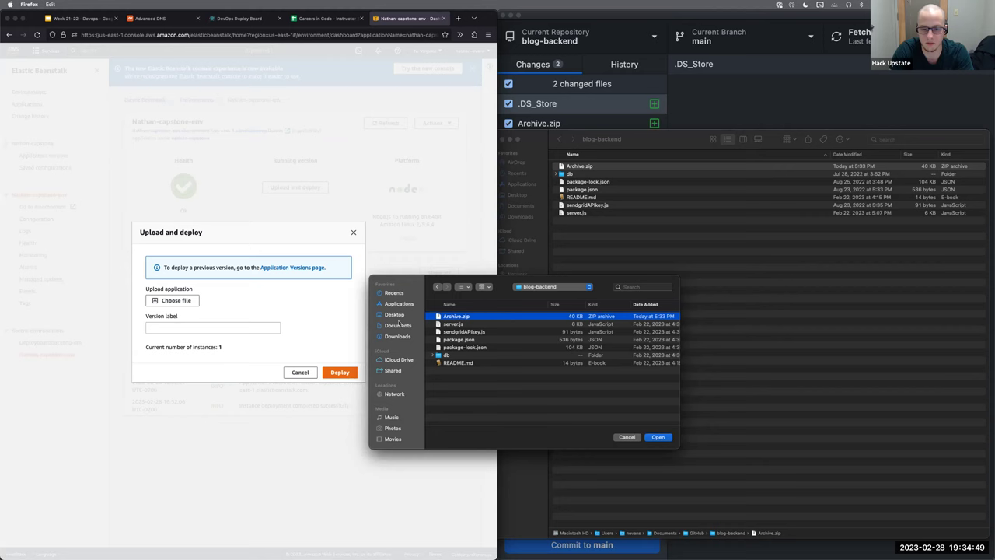
# - Browse the file chooser from the home folder through Documents and GitHub into the blog-backend folder
pyautogui.click(398, 320)
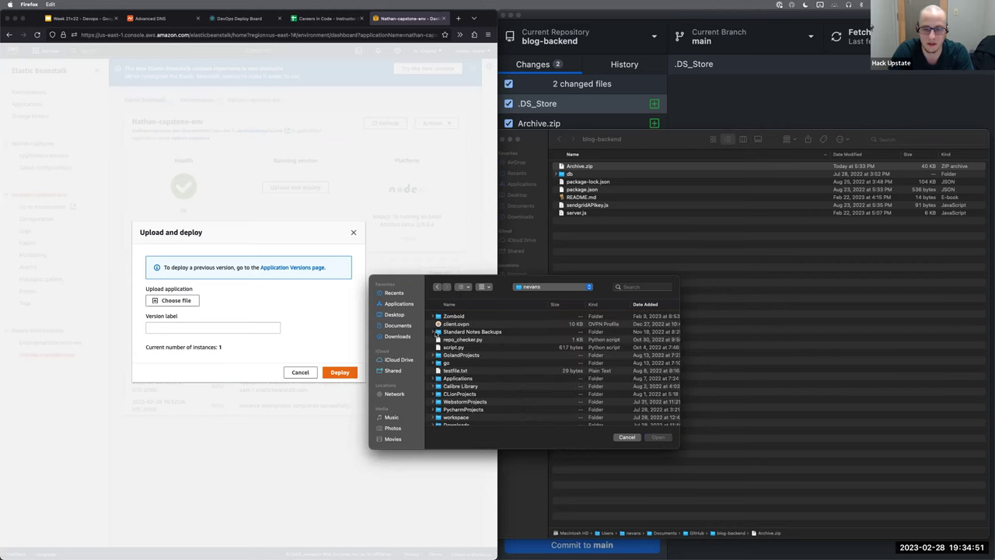
pyautogui.click(399, 326)
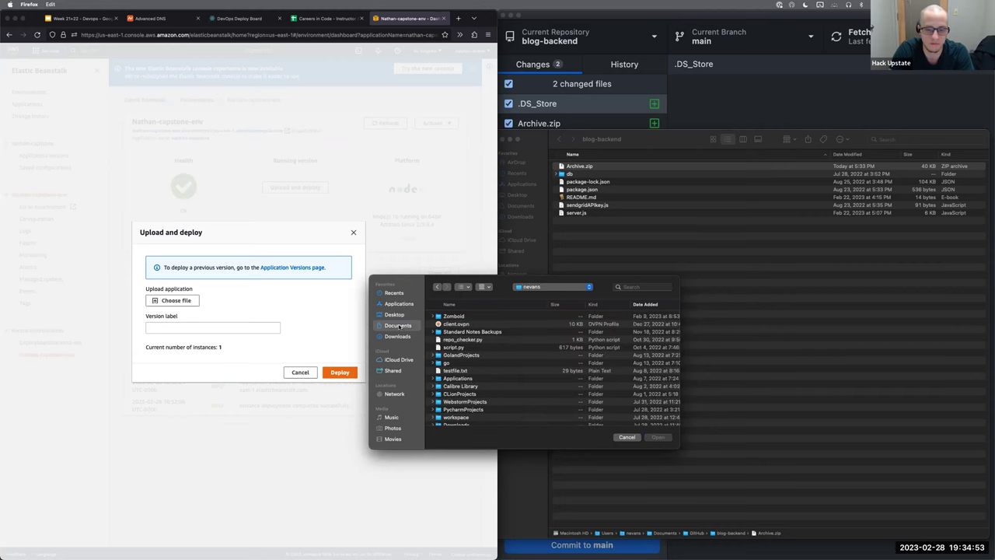
pyautogui.doubleClick(457, 317)
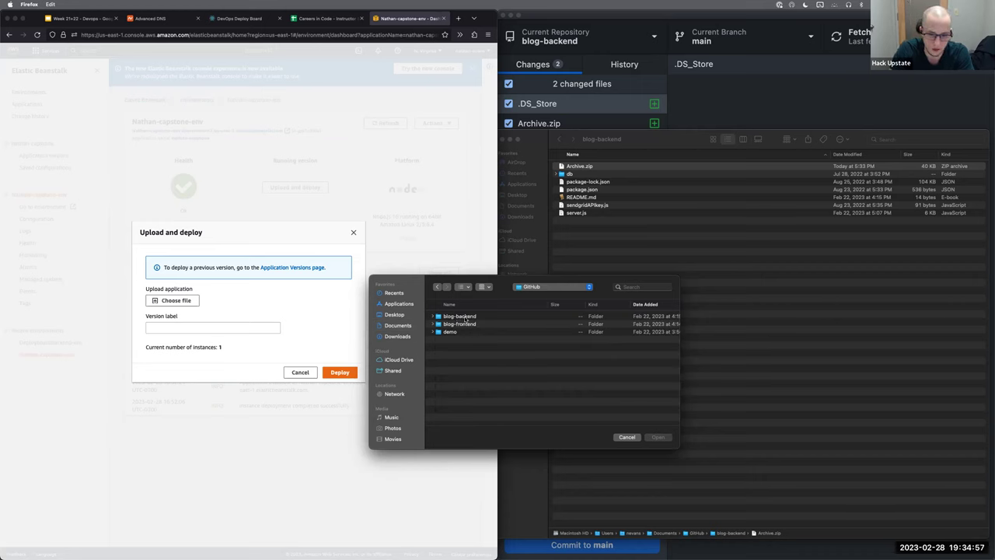
pyautogui.doubleClick(463, 316)
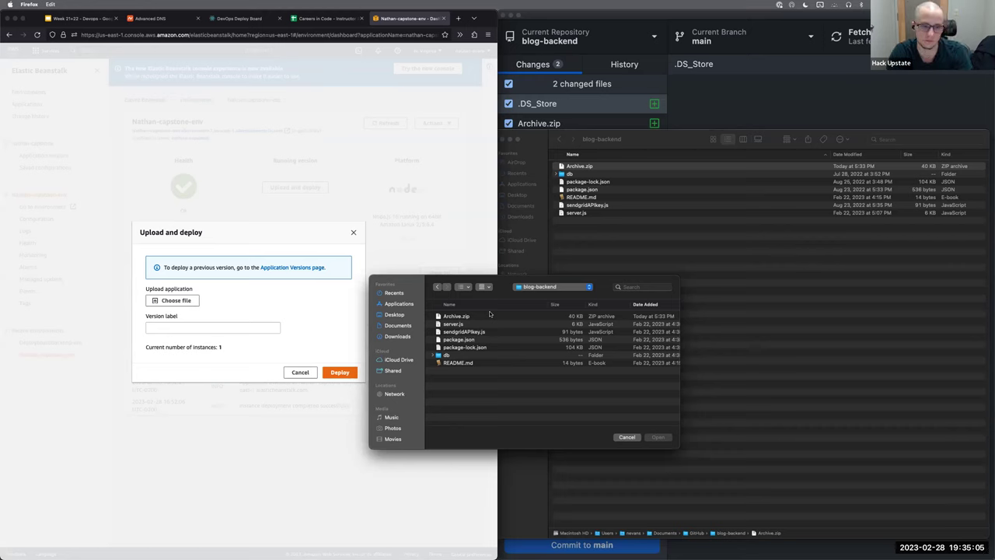
# - Try to drop Archive.zip from the Finder window straight onto the Upload and deploy dialog
pyautogui.moveTo(614, 165); pyautogui.dragTo(174, 306)
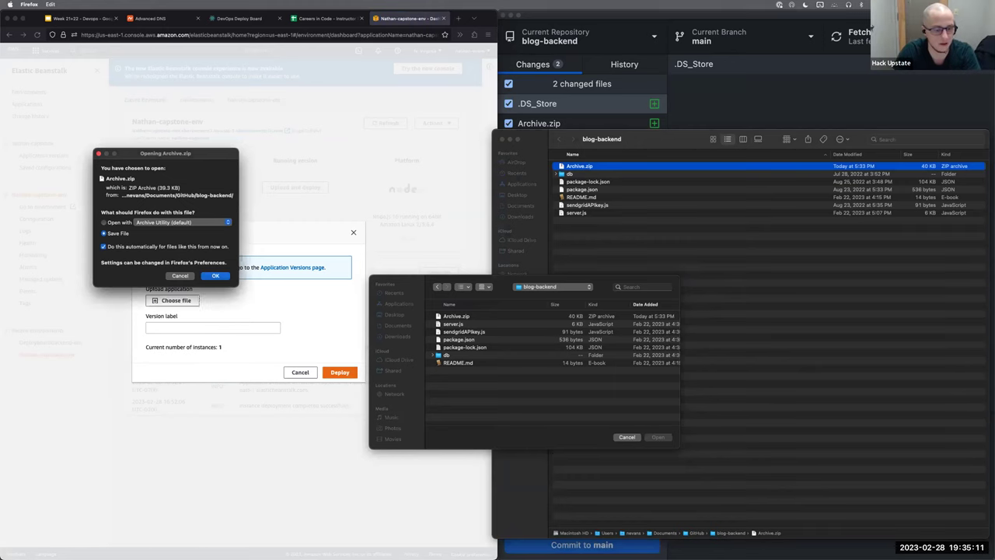
pyautogui.press('Return')
pyautogui.click(608, 206)
pyautogui.click(216, 326)
# - Choose Archive.zip as the application upload and enter my-app-1 as the version label
pyautogui.click(467, 318)
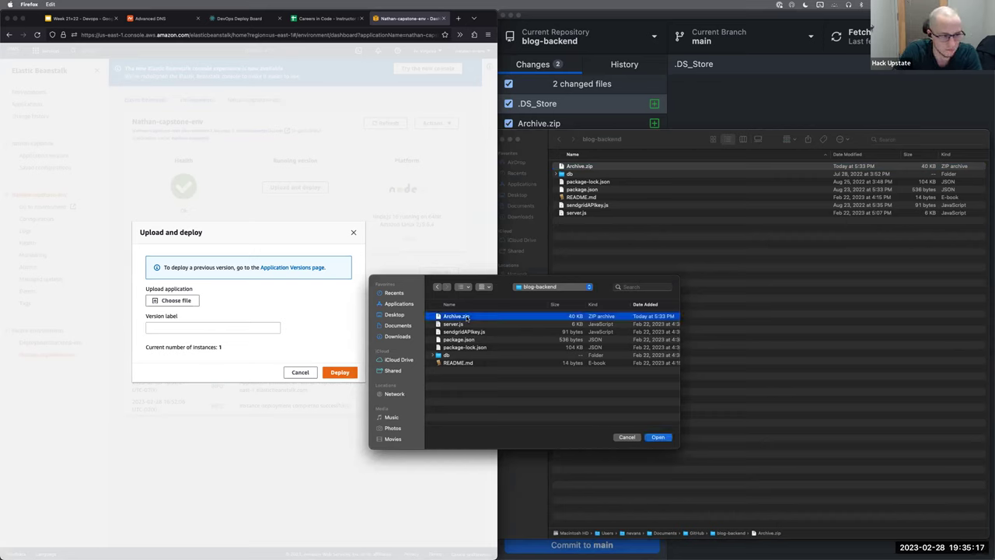
pyautogui.doubleClick(467, 317)
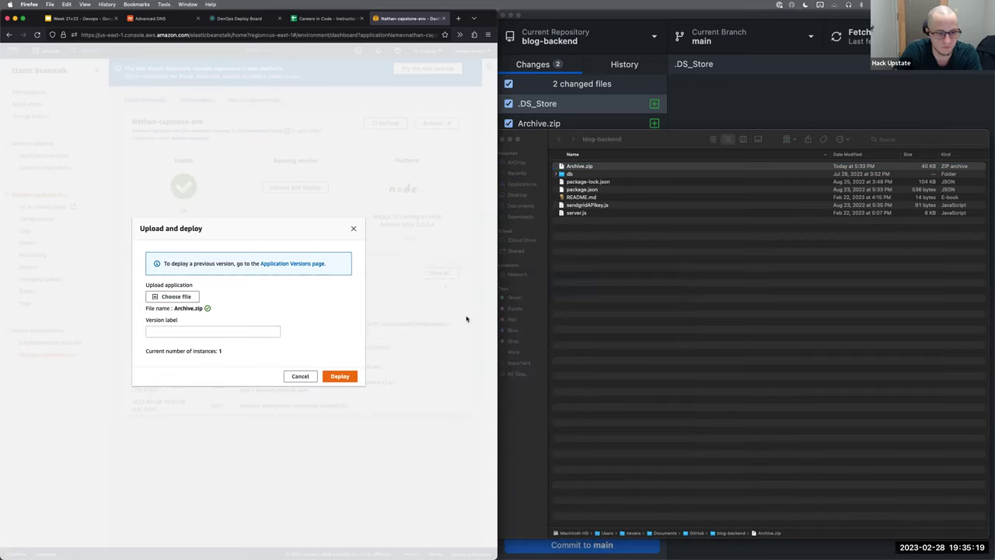
pyautogui.click(186, 334)
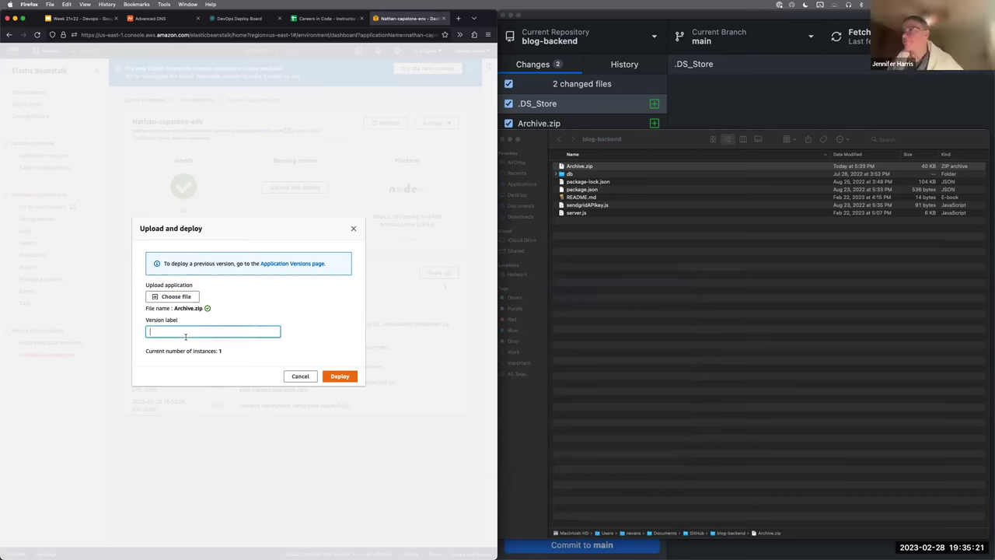
pyautogui.write('my-app-1')
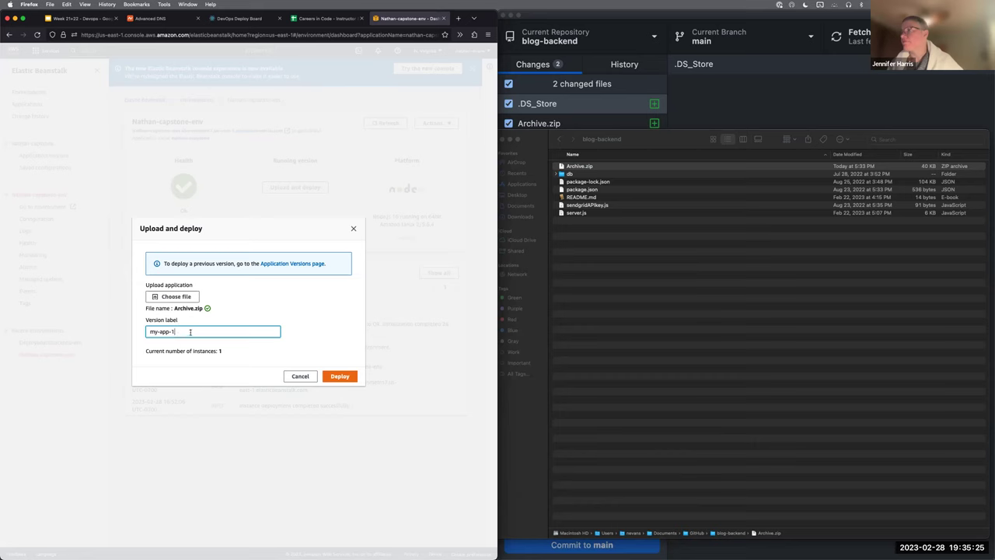
pyautogui.click(331, 314)
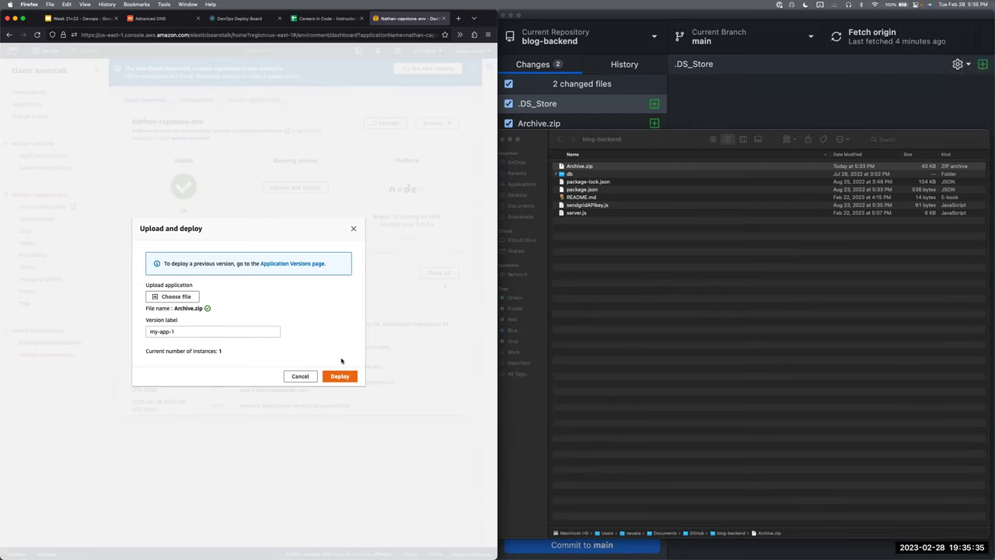
# - Replace the version label with initial-deploy and deploy the uploaded archive to the capstone environment
pyautogui.click(254, 332)
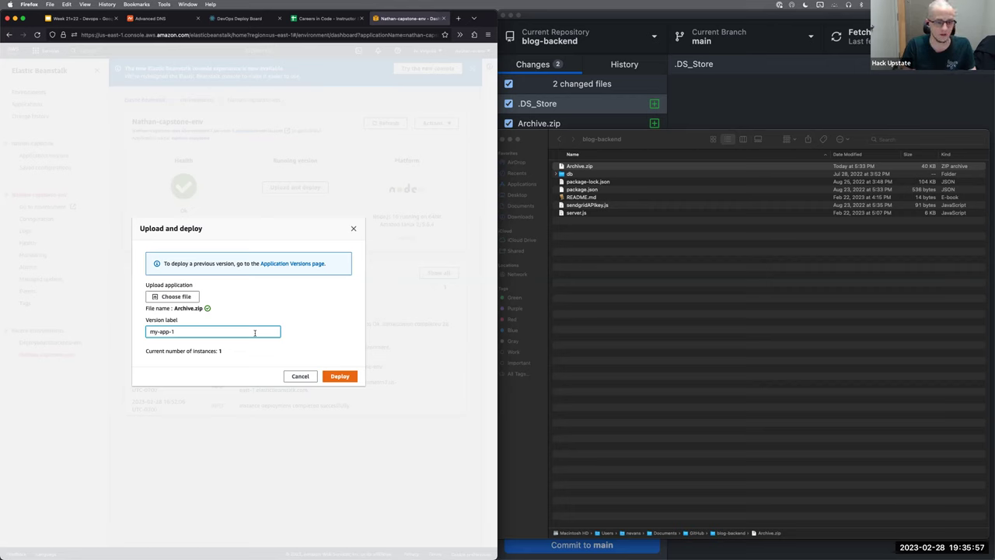
pyautogui.moveTo(255, 333); pyautogui.dragTo(100, 332)
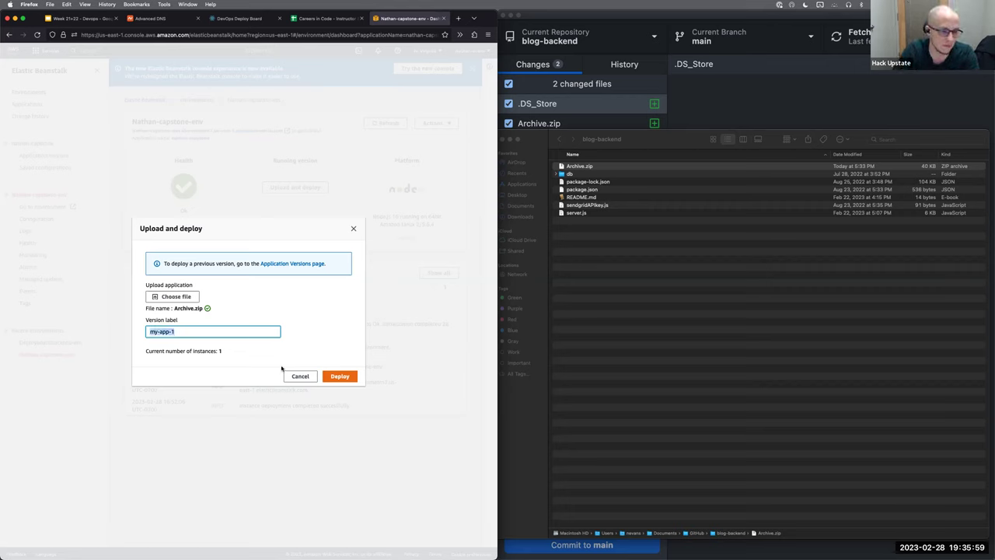
pyautogui.press('BackSpace')
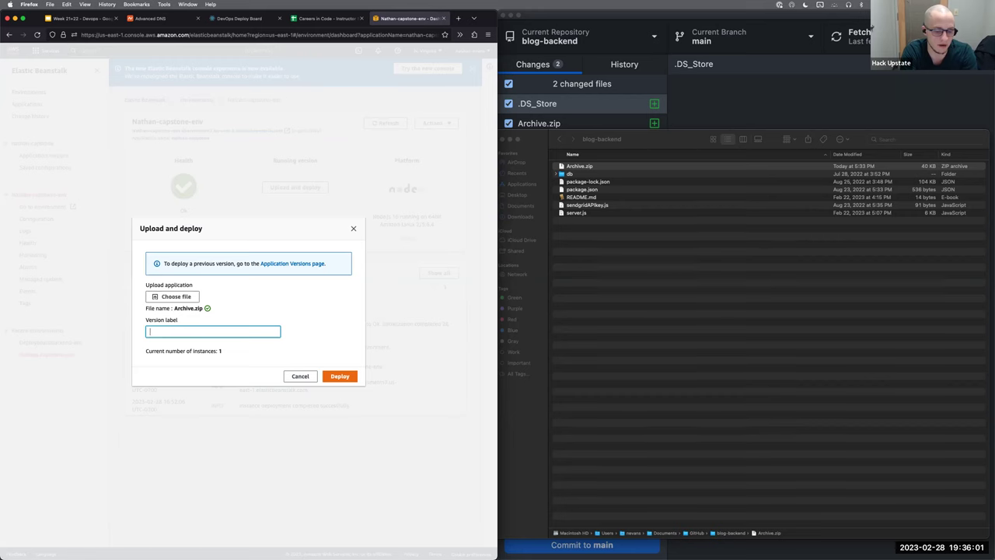
pyautogui.write('initial-deploy')
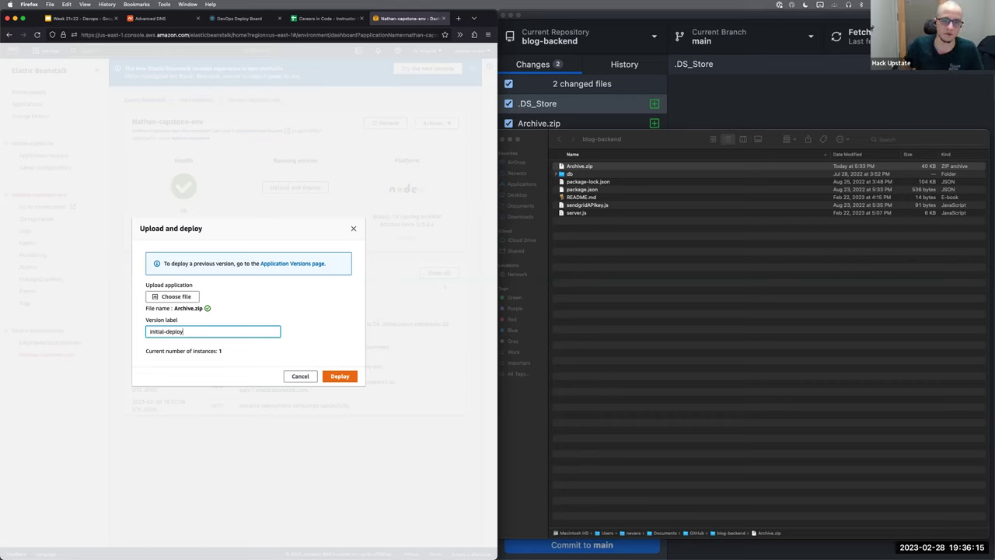
pyautogui.click(340, 377)
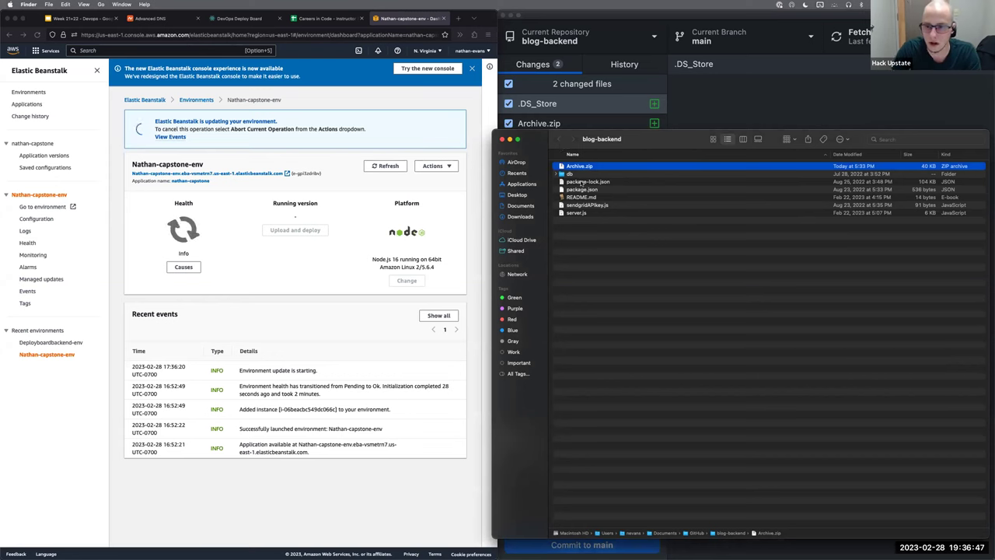
# - Move the old Archive.zip to the Trash, compress all remaining items of blog-backend into a new ZIP, and return to the environment dashboard
pyautogui.rightClick(572, 166)
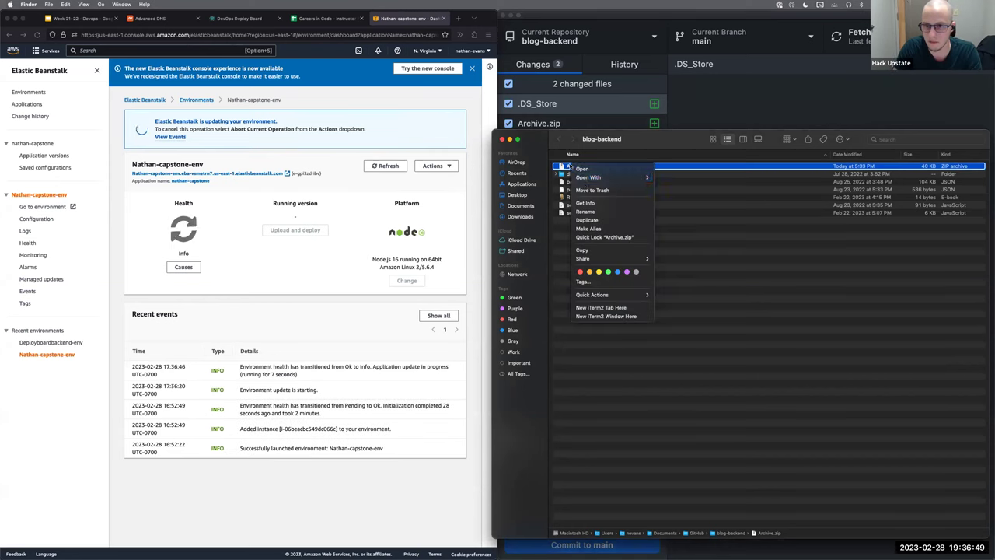
pyautogui.click(591, 190)
pyautogui.moveTo(576, 266); pyautogui.dragTo(583, 170)
pyautogui.rightClick(589, 182)
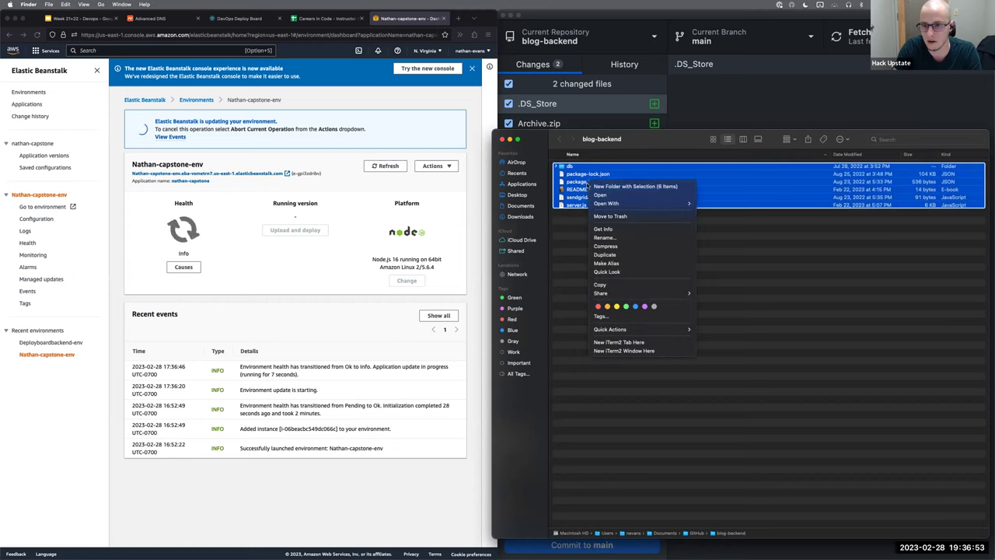
pyautogui.click(561, 242)
pyautogui.click(583, 238)
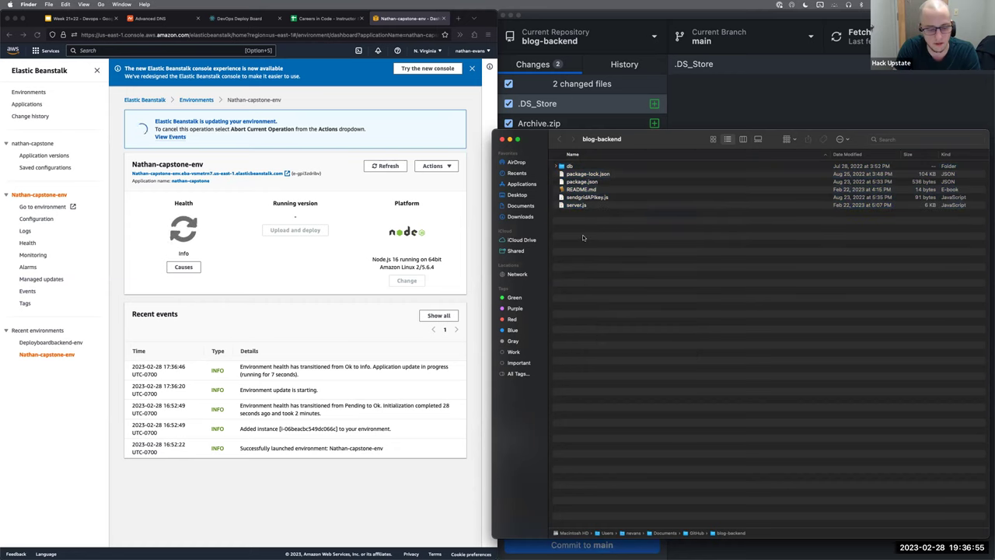
pyautogui.press('super+a')
pyautogui.click(641, 191)
pyautogui.press('super+a')
pyautogui.rightClick(608, 185)
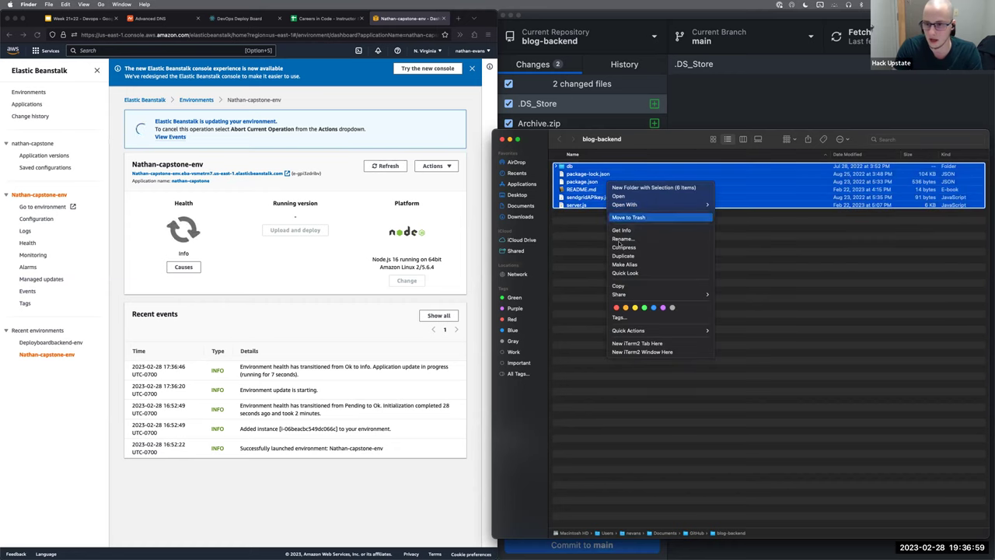
pyautogui.click(625, 247)
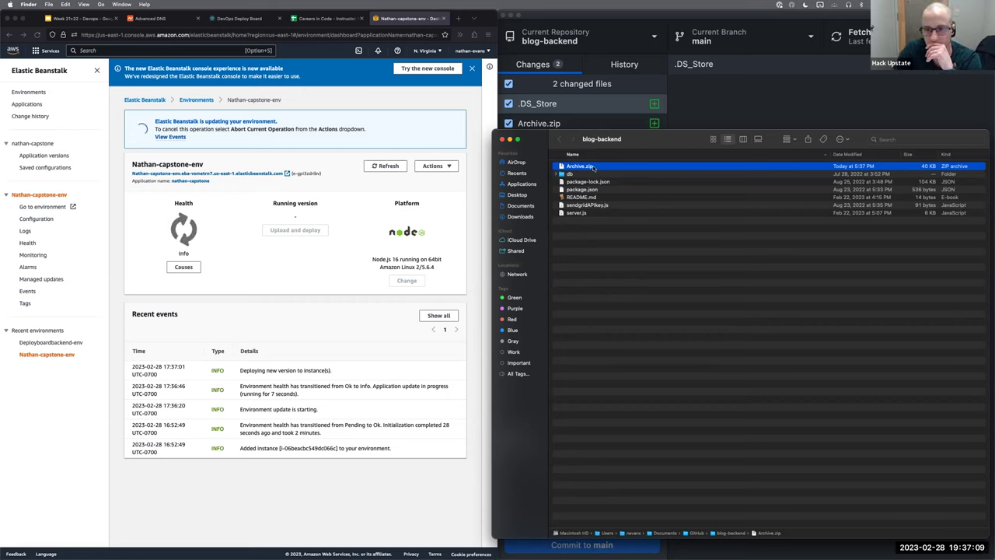
pyautogui.click(301, 301)
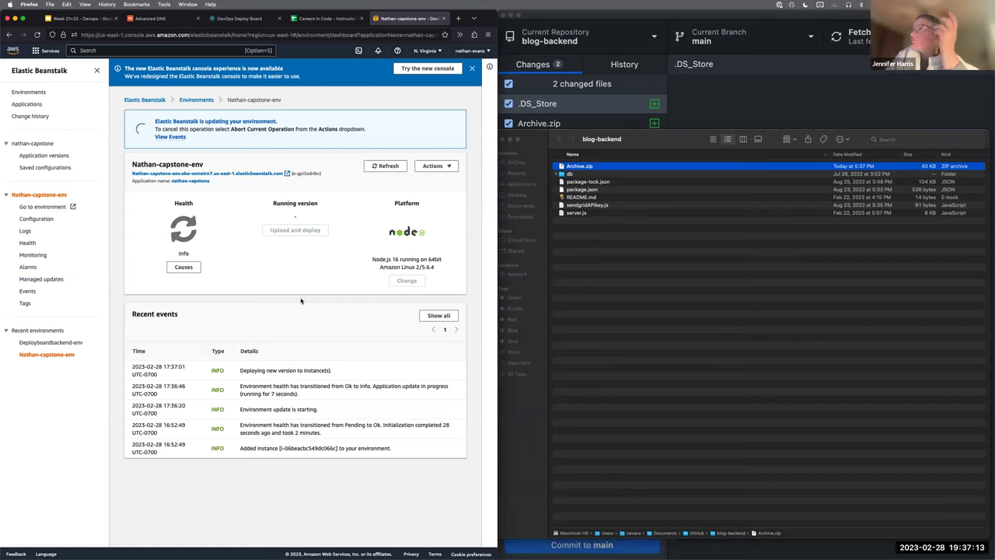
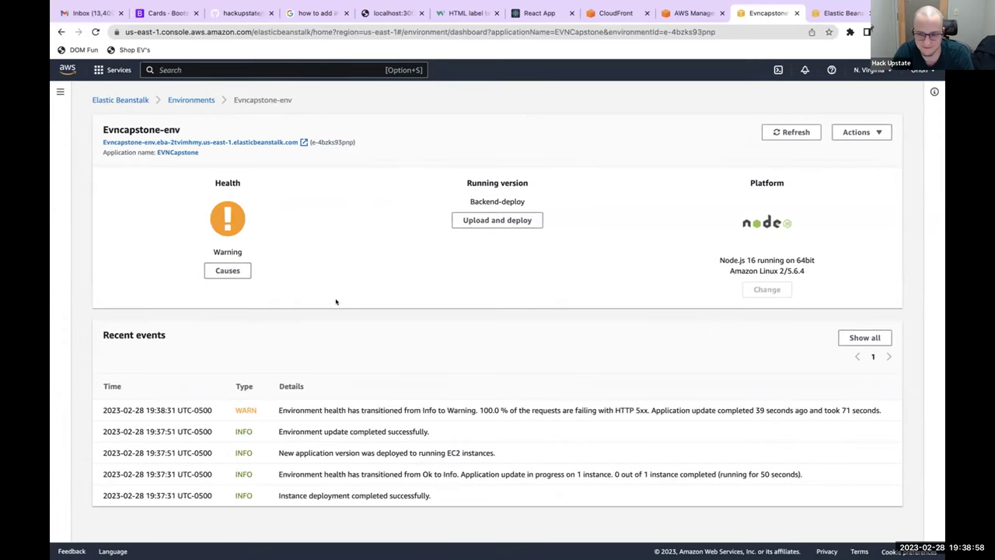
# - Switch from the Evncapstone-env dashboard to the desktop space with GitHub Desktop and the blog-backend Finder window
pyautogui.hotkey('ctrl', 'Up')
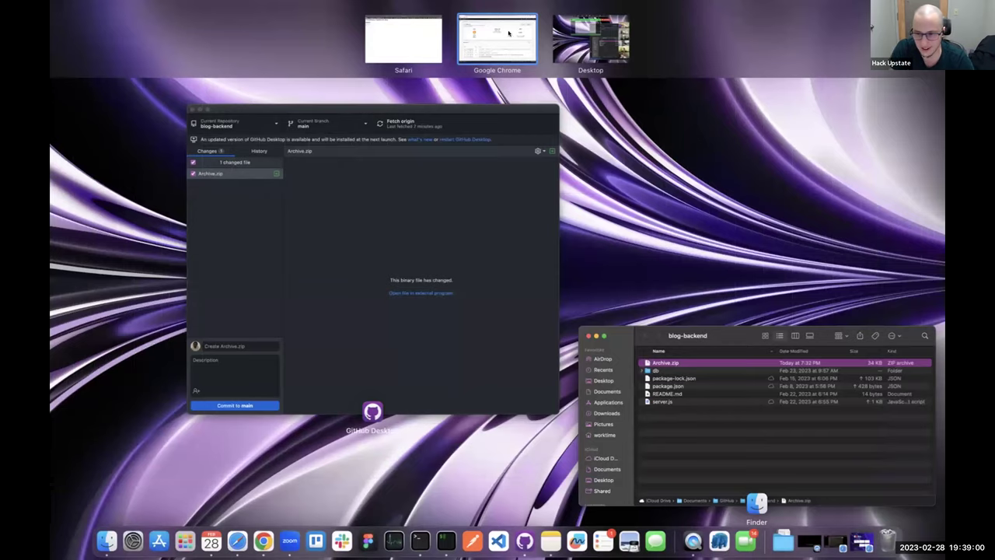
pyautogui.hotkey('ctrl', 'Up')
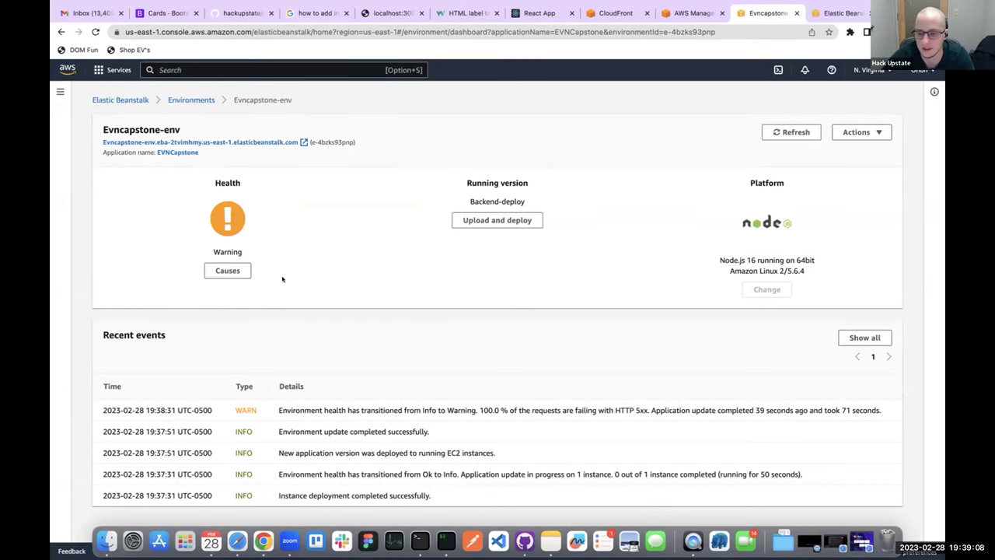
pyautogui.hotkey('ctrl', 'Left')
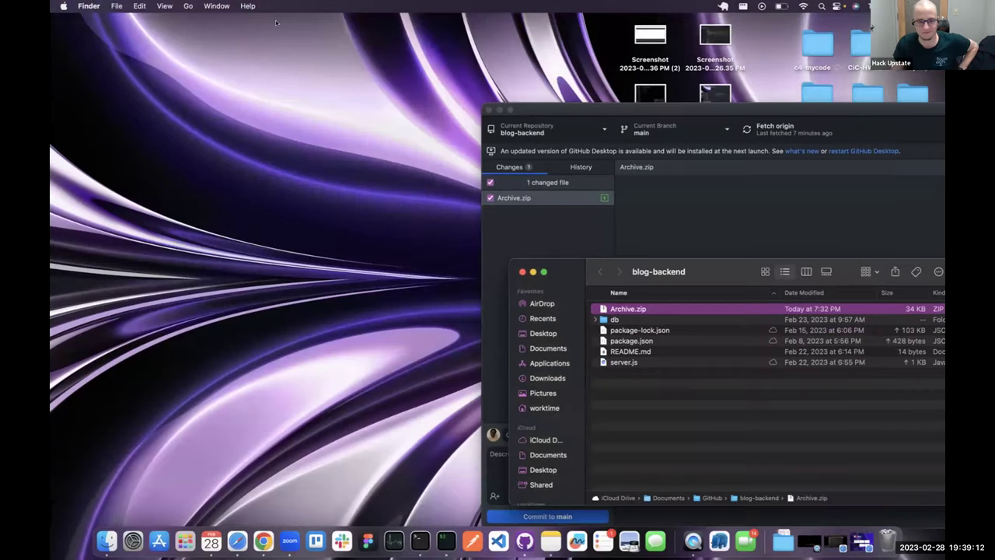
pyautogui.hotkey('ctrl', 'Up')
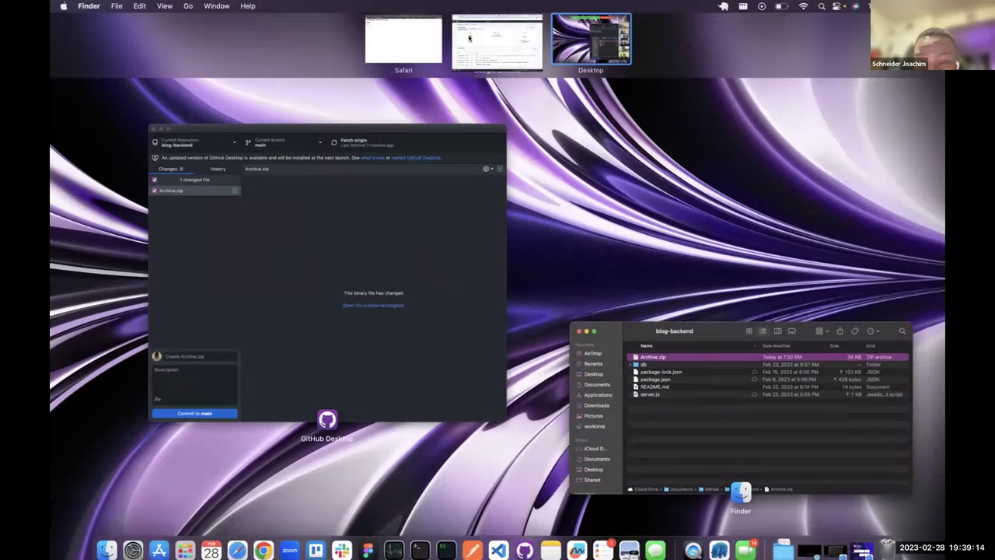
pyautogui.click(469, 38)
pyautogui.hotkey('ctrl', 'Up')
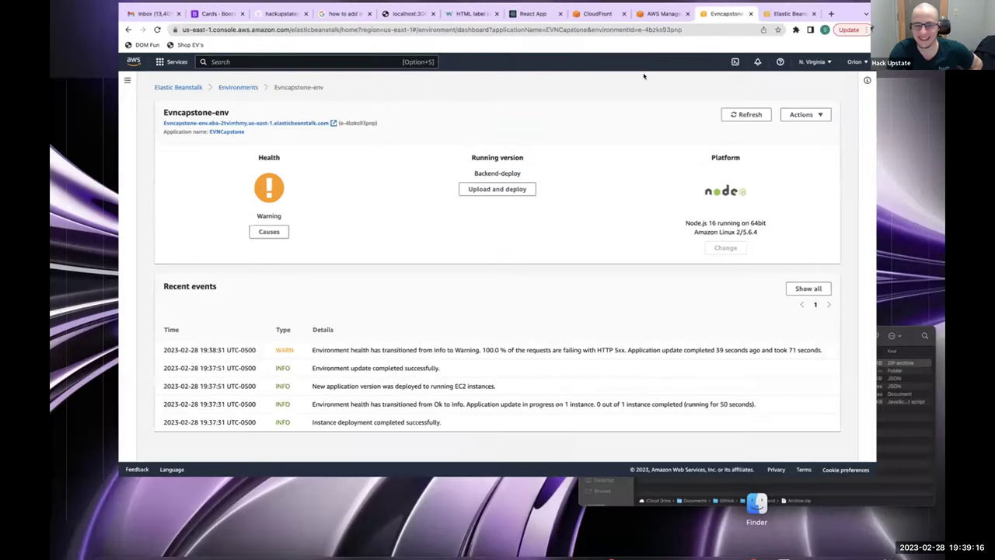
pyautogui.click(592, 41)
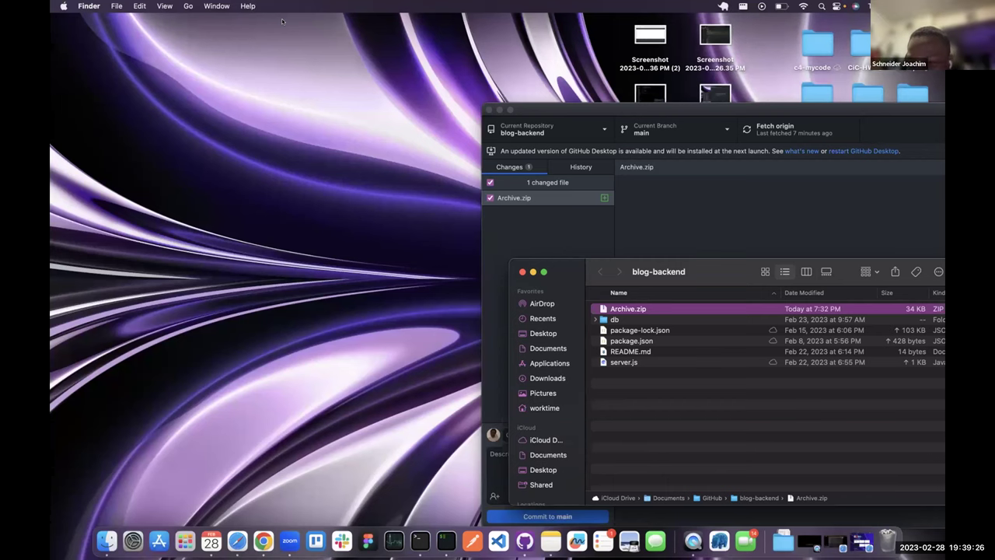
# - Switch from the desktop space back to the Google Chrome space with the Evncapstone-env dashboard
pyautogui.click(316, 202)
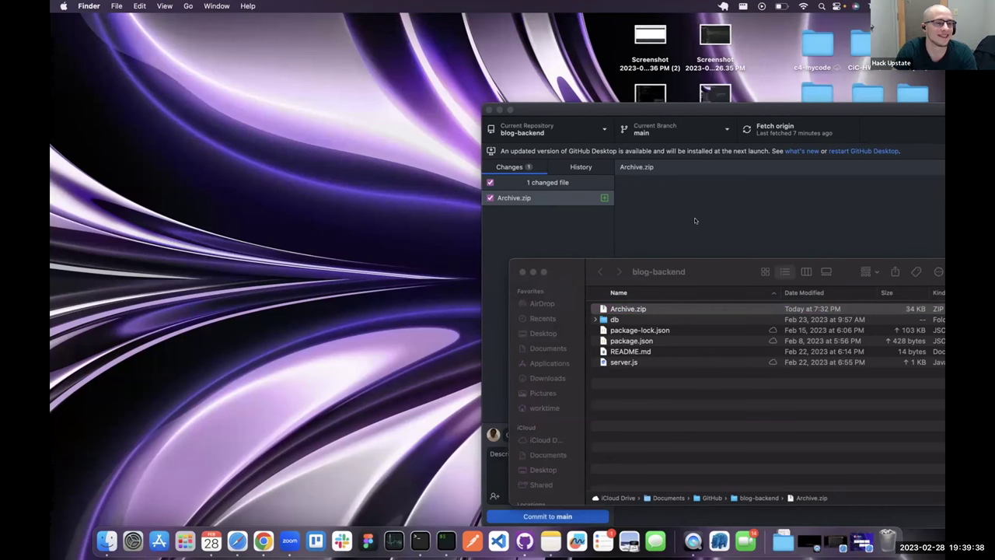
pyautogui.hotkey('ctrl', 'Up')
pyautogui.press('Escape')
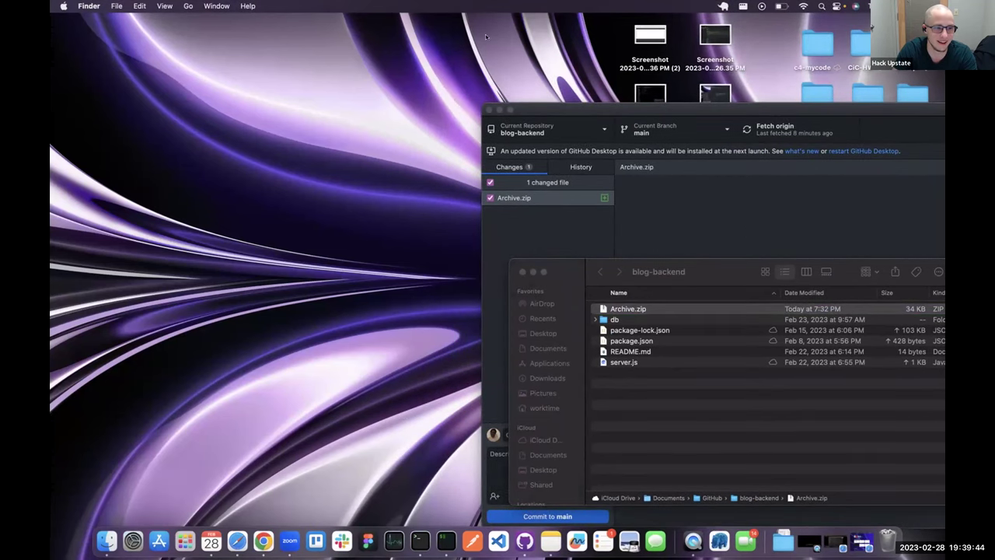
pyautogui.hotkey('ctrl', 'Up')
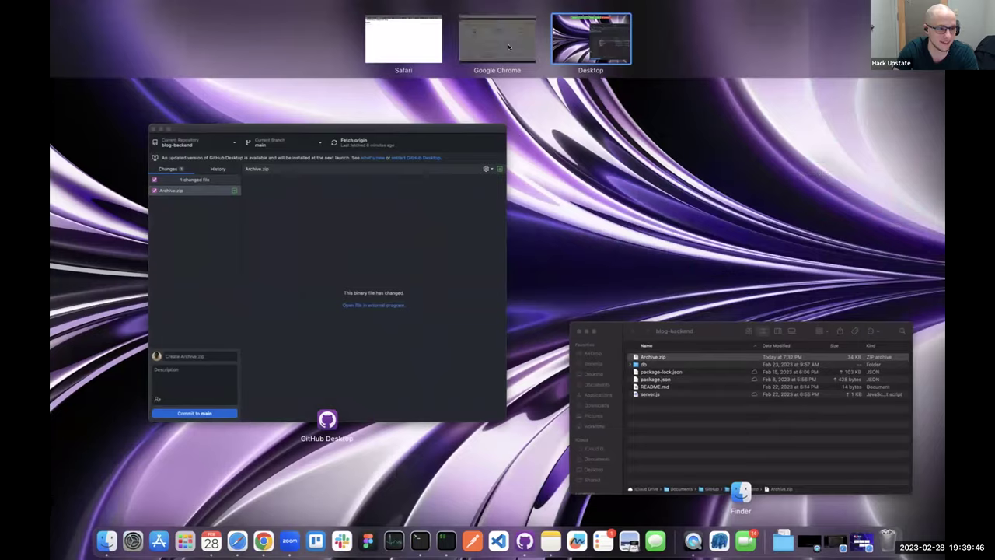
pyautogui.hotkey('ctrl', 'Left')
pyautogui.click(573, 312)
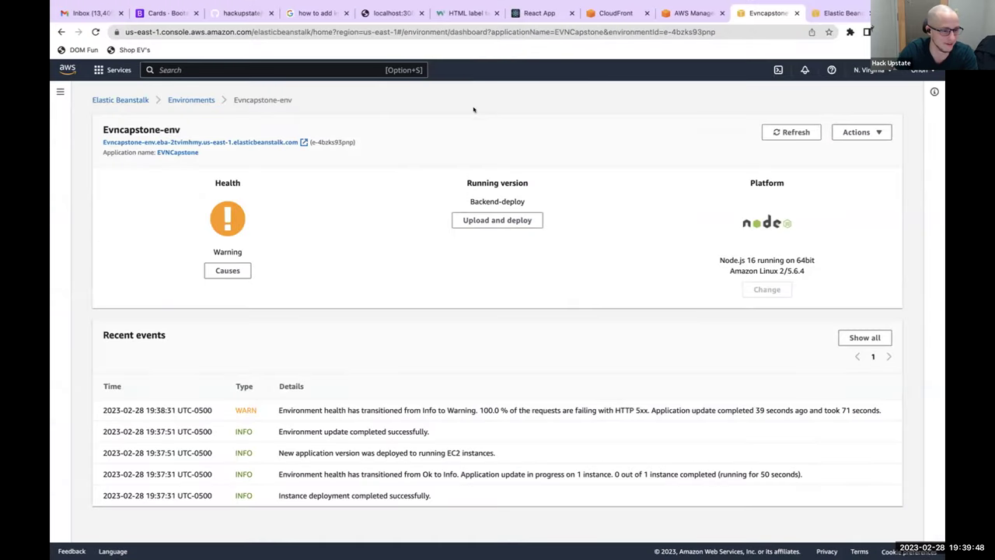
pyautogui.hotkey('ctrl', 'Up')
pyautogui.hotkey('ctrl', 'Right')
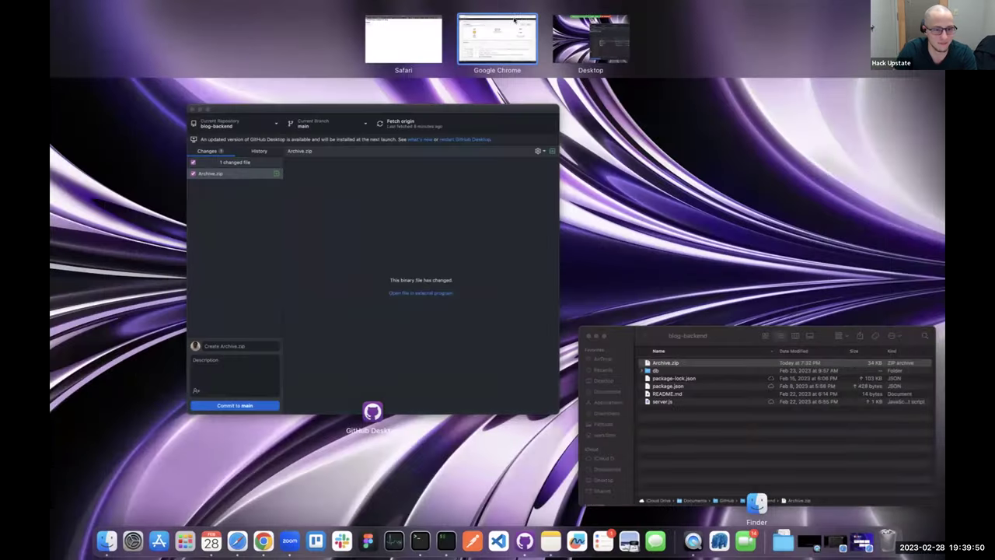
pyautogui.click(461, 38)
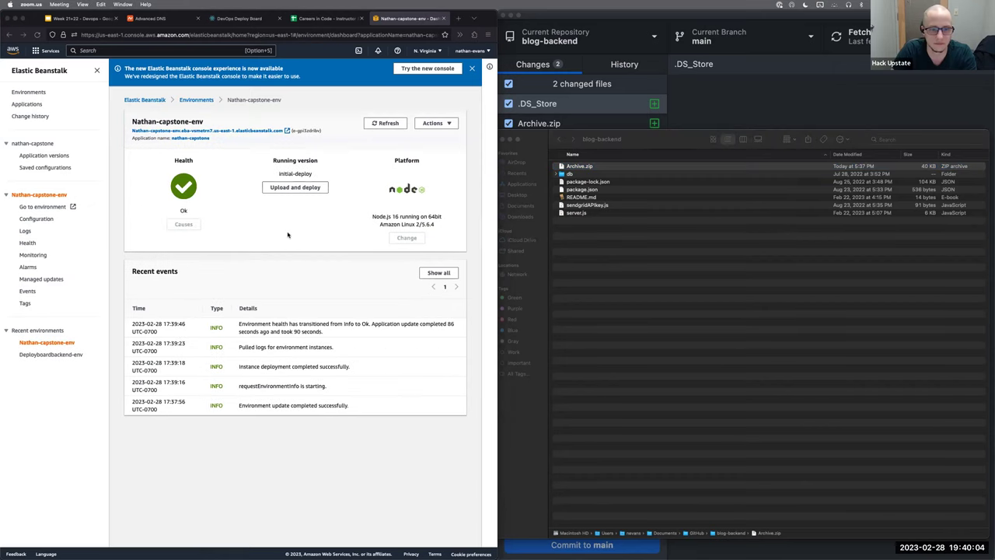
# - Upload Archive.zip to the capstone environment and deploy it with the version label initial-deploy-1
pyautogui.press('super+r')
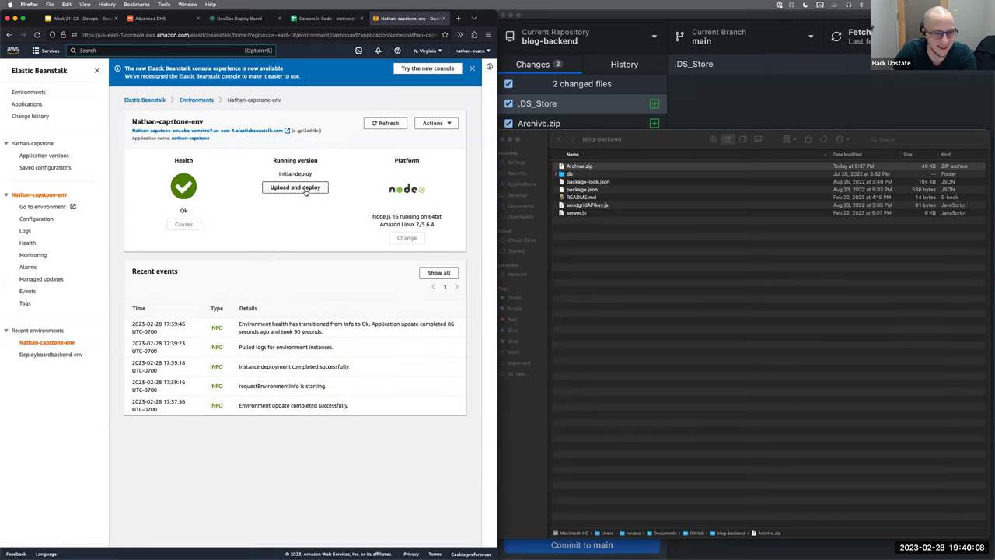
pyautogui.click(304, 189)
pyautogui.click(171, 300)
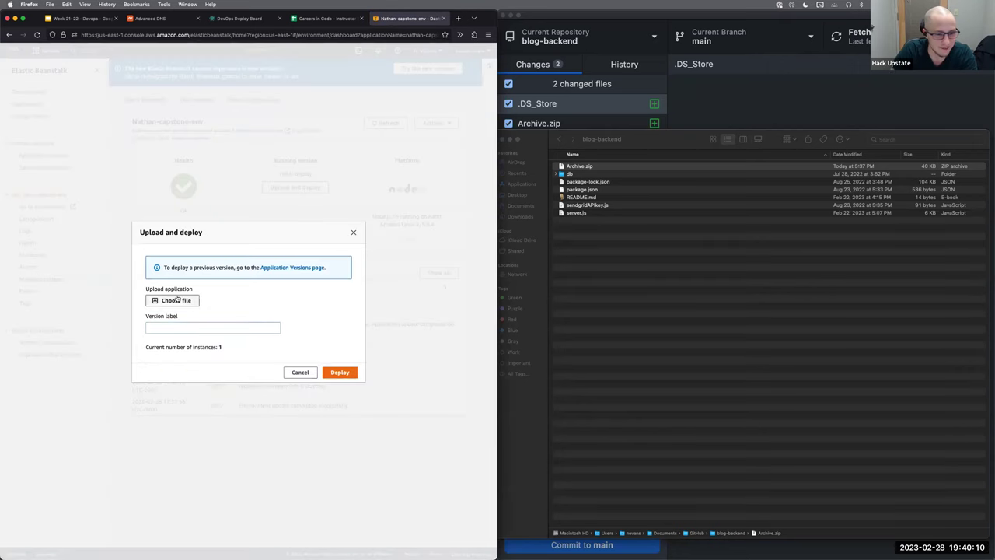
pyautogui.doubleClick(428, 145)
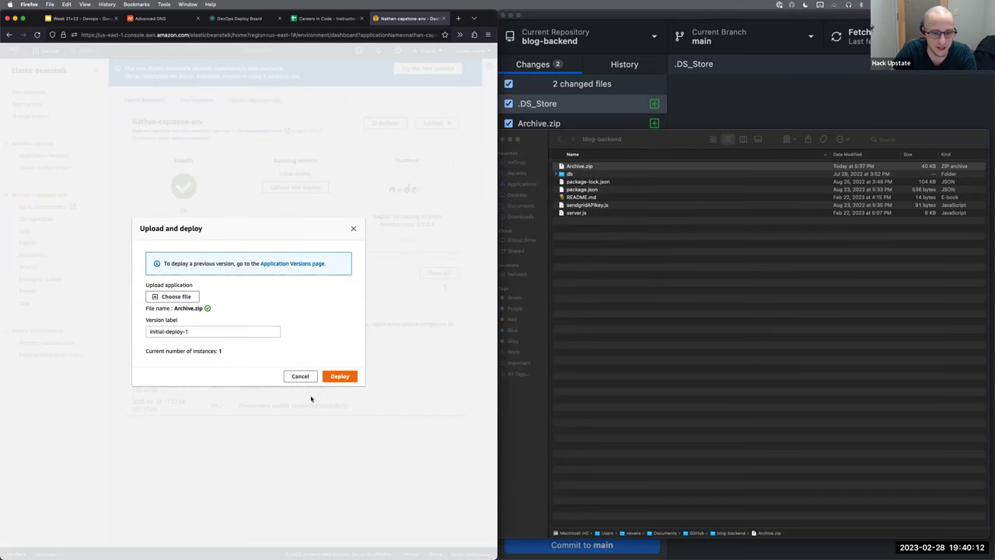
pyautogui.click(339, 377)
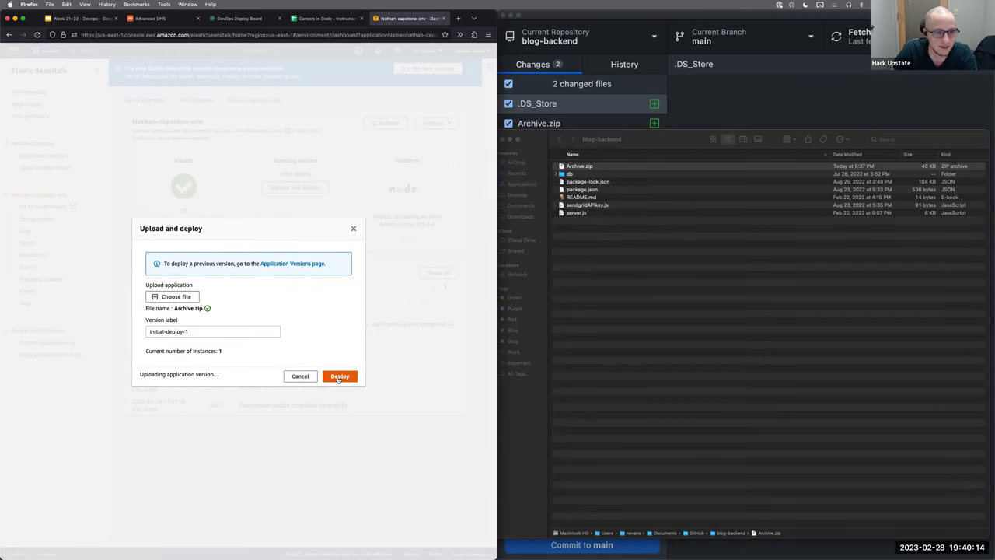
pyautogui.click(336, 387)
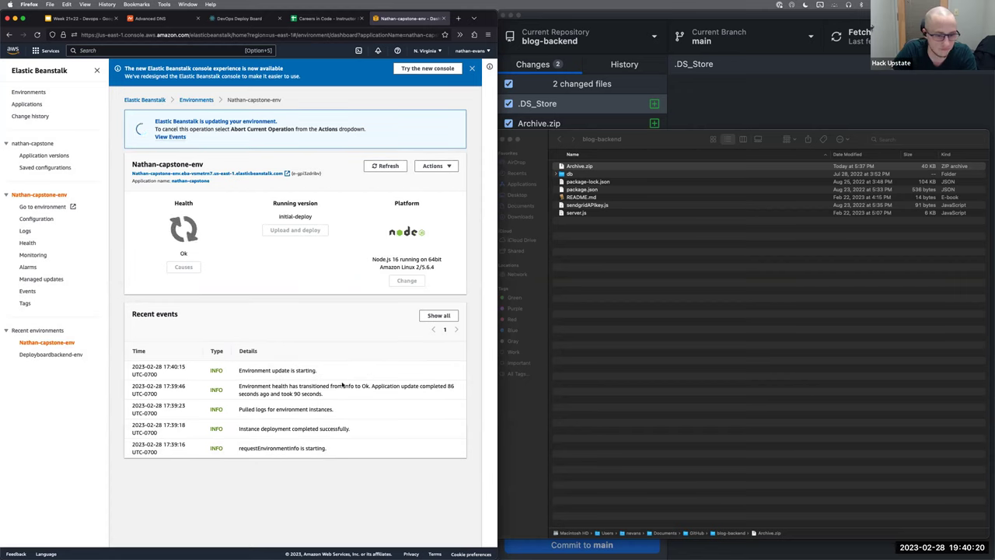
# - Enlarge the browser window, reload the environment dashboard and follow the deployment progress in the recent events
pyautogui.hotkey('ctrl', 'alt', 'Return')
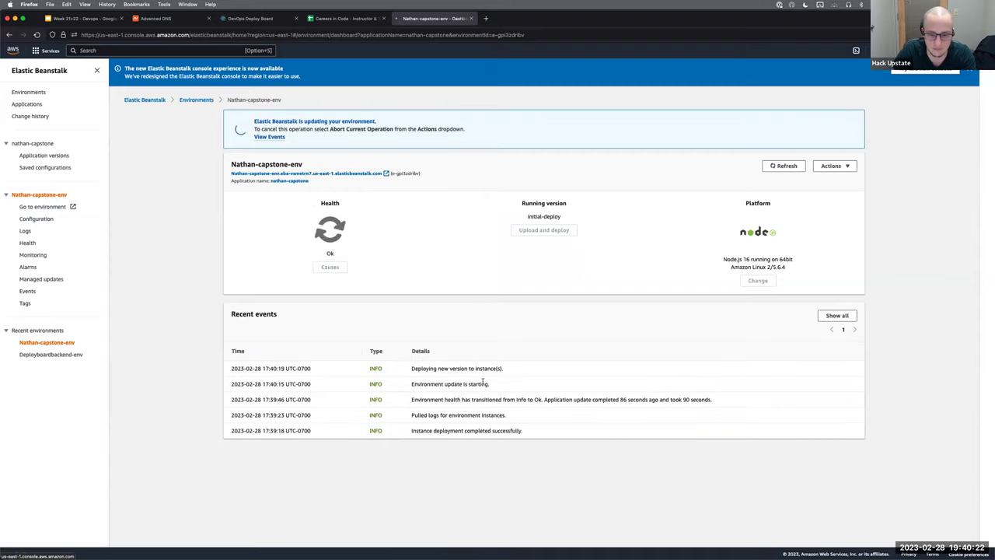
pyautogui.press('super+r')
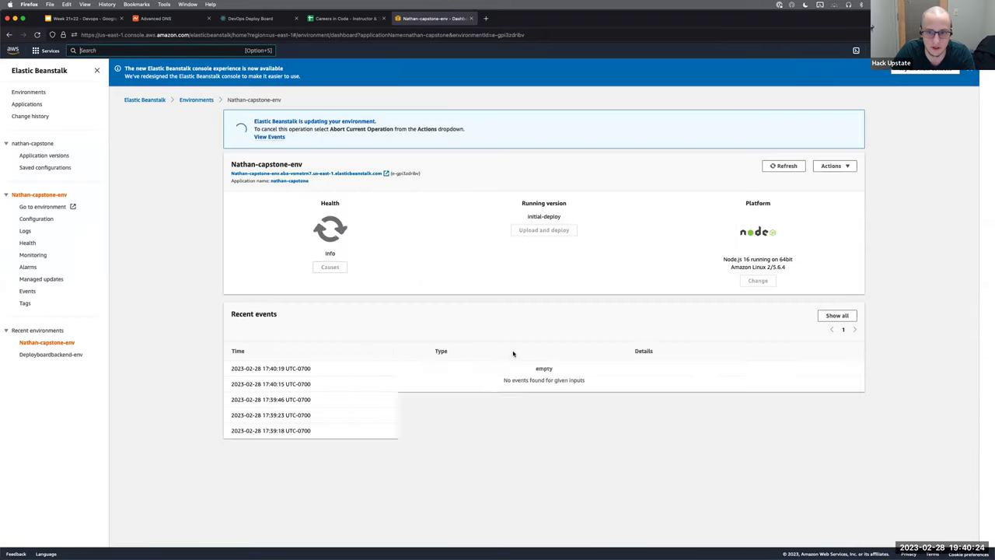
pyautogui.moveTo(408, 372); pyautogui.dragTo(600, 372)
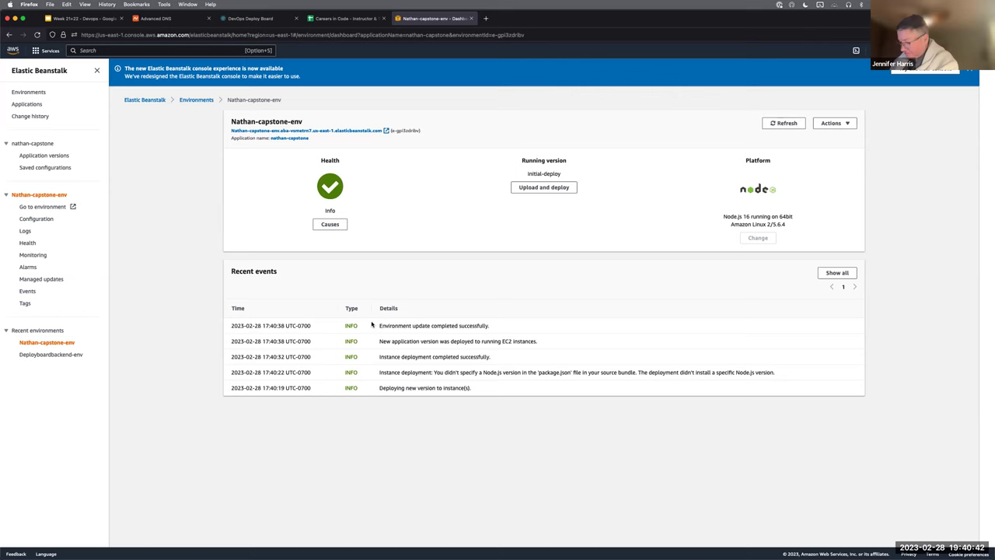
pyautogui.moveTo(371, 325); pyautogui.dragTo(681, 325)
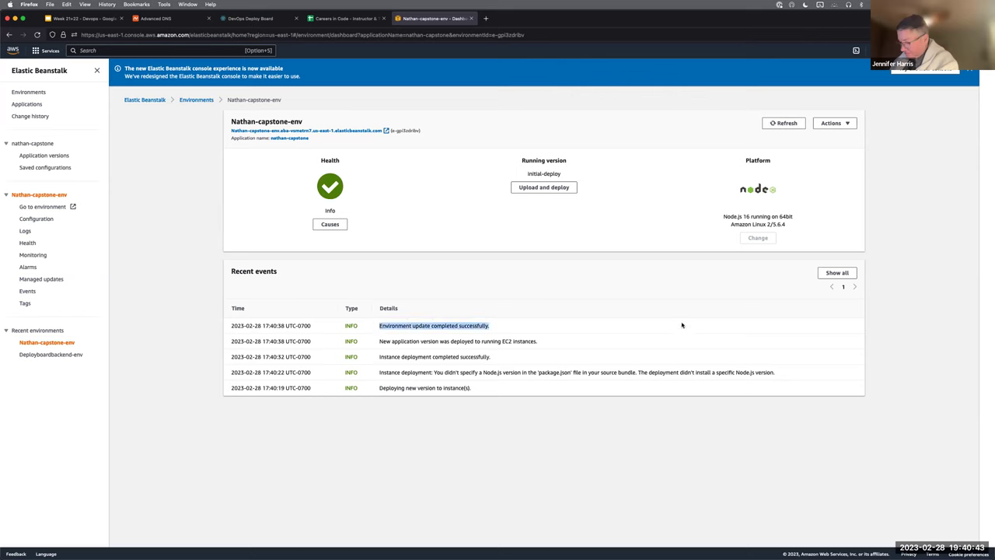
pyautogui.click(583, 287)
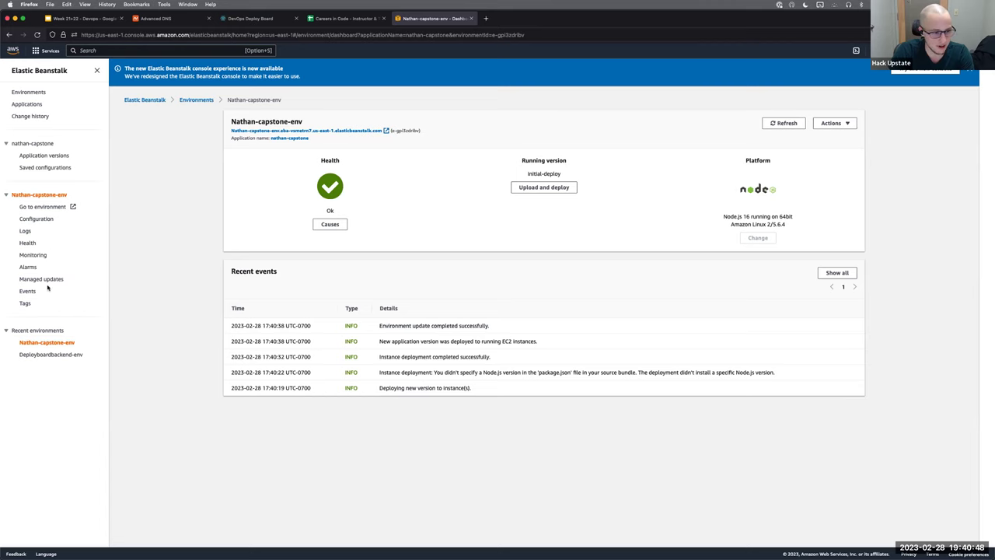
# - Open the environment's existing last-100-lines log, read through it and close it
pyautogui.click(25, 231)
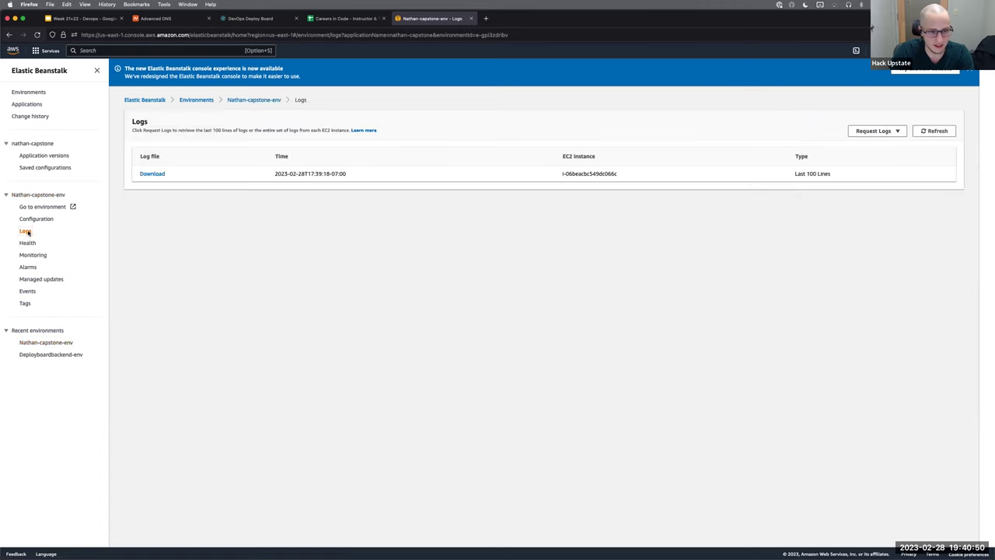
pyautogui.click(160, 173)
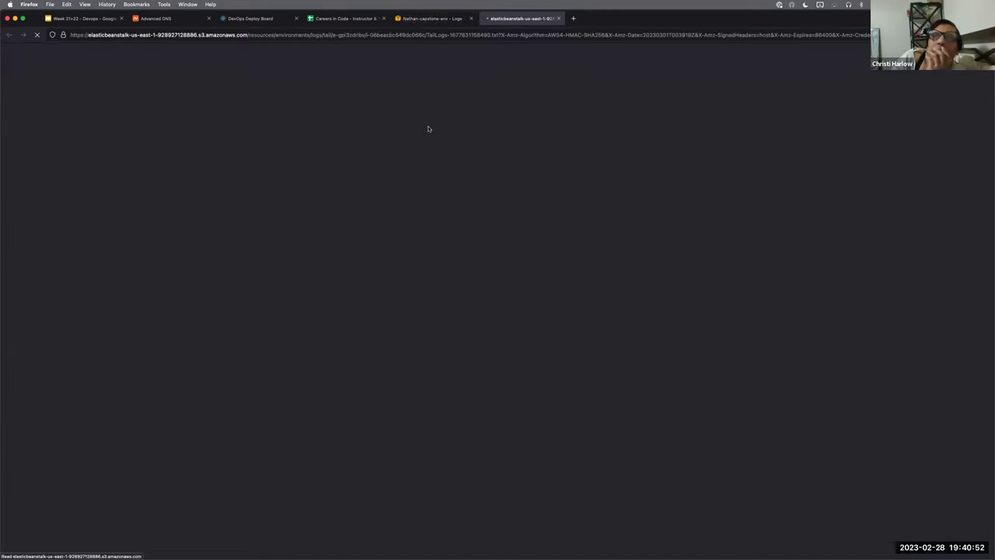
pyautogui.scroll(-10, 488, 204)
pyautogui.scroll(5, 489, 204)
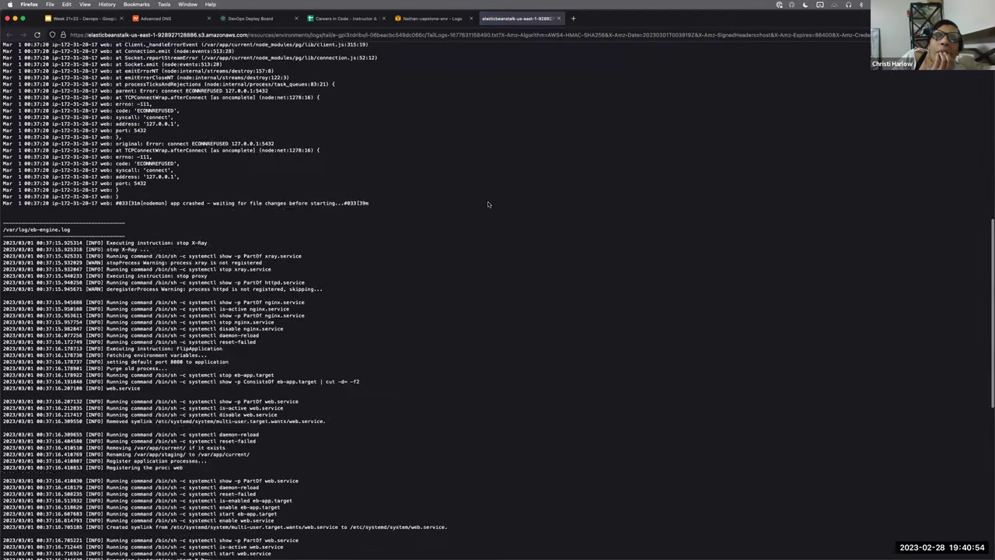
pyautogui.scroll(6, 488, 204)
pyautogui.press('super+w')
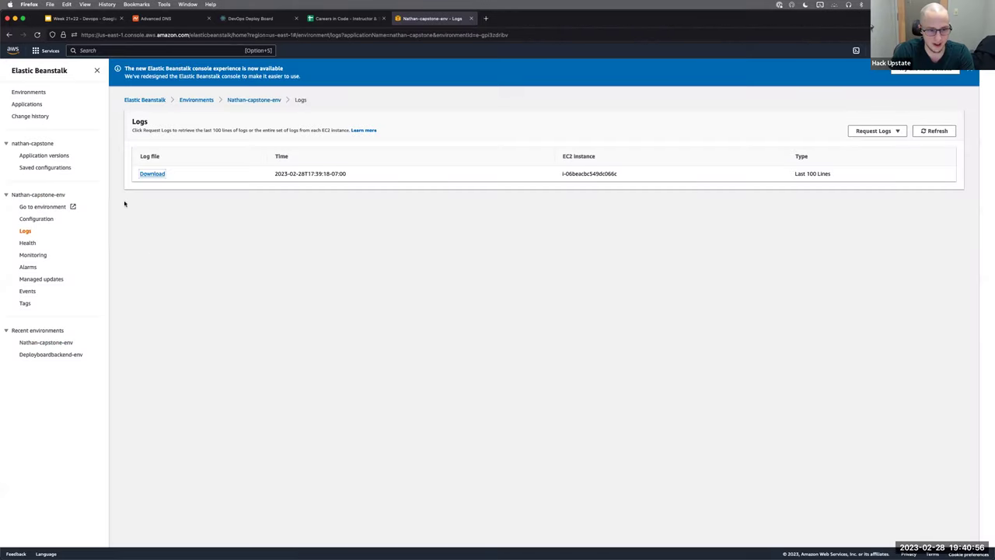
# - Check the environment's live site, close it and view the capstone application's list of application versions
pyautogui.click(34, 204)
pyautogui.press('super+w')
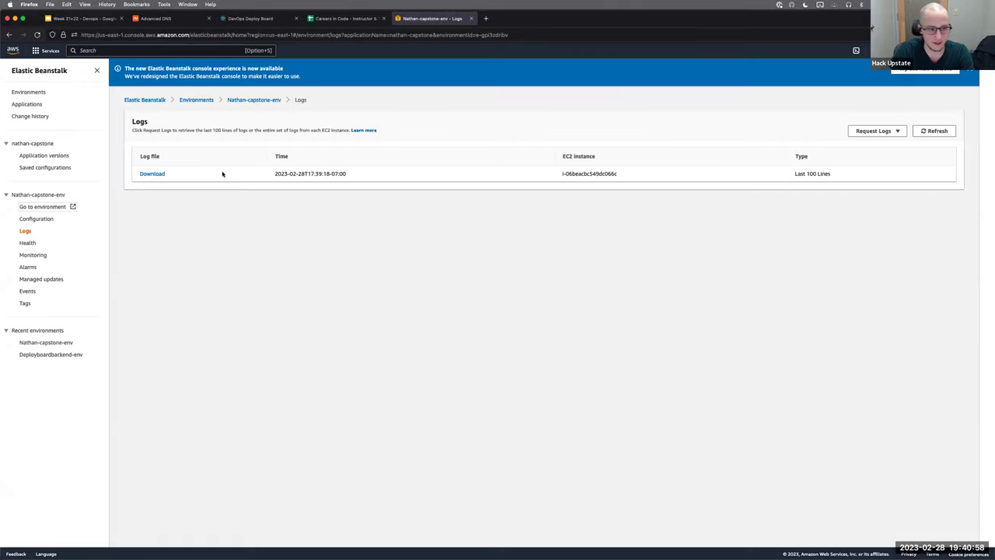
pyautogui.click(26, 155)
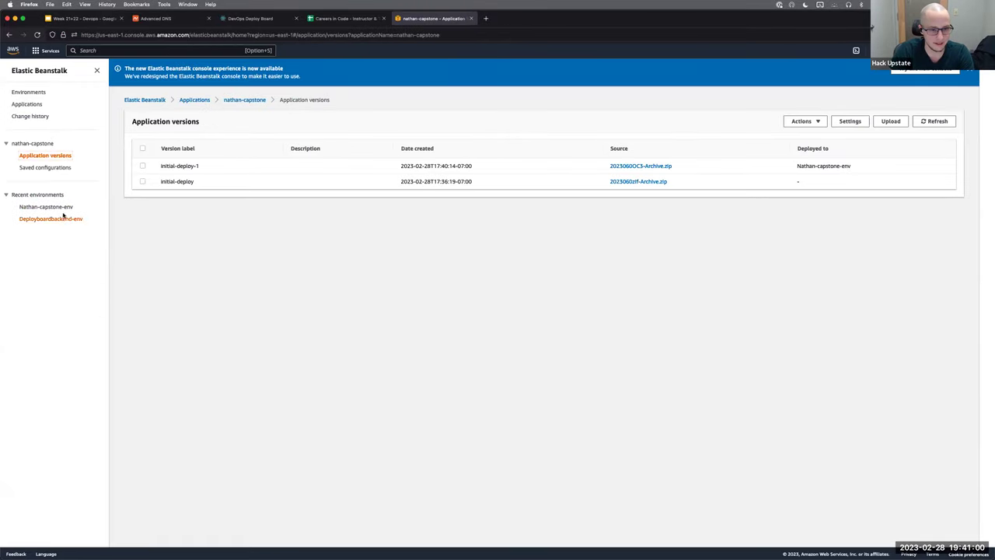
# - Return to the capstone environment dashboard and review its health and latest recent events
pyautogui.click(56, 208)
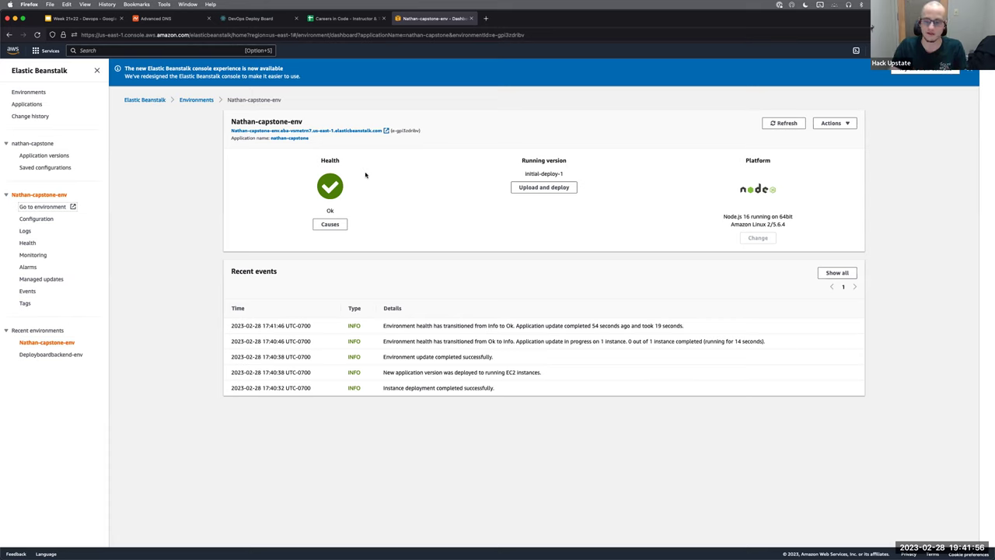
pyautogui.moveTo(377, 342); pyautogui.dragTo(359, 327)
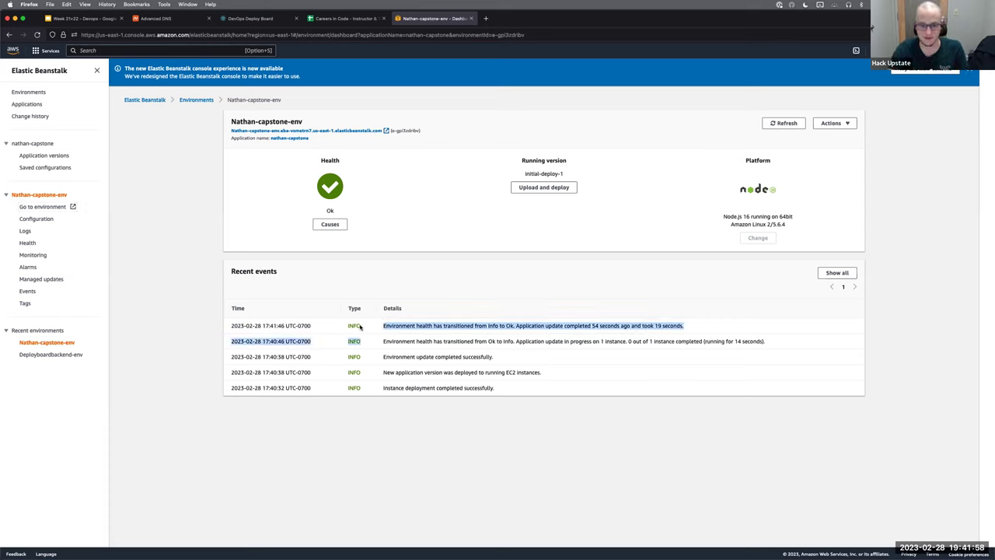
pyautogui.click(408, 322)
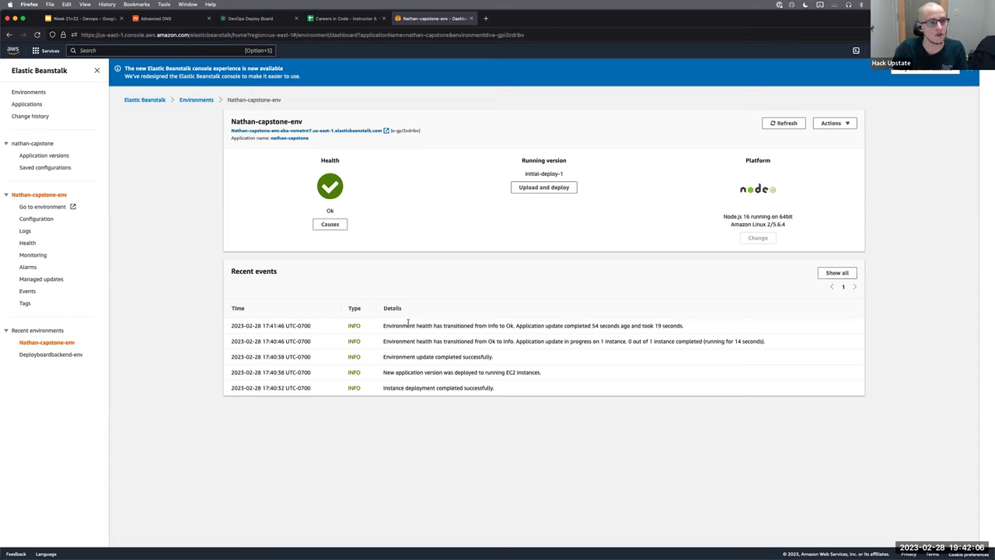
# - Refresh the environment's logs list, review the last-100-lines log again and return to the Logs page
pyautogui.click(25, 232)
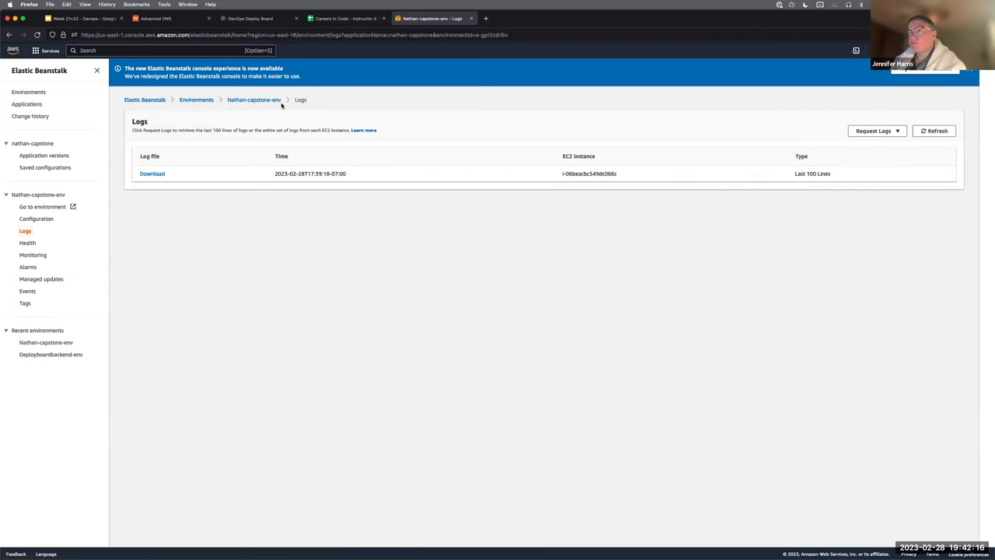
pyautogui.click(935, 131)
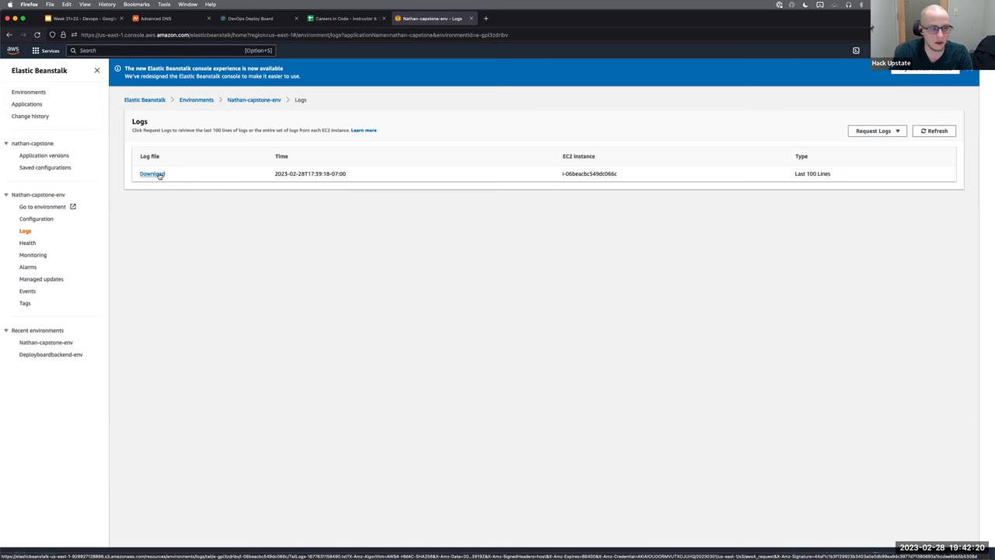
pyautogui.click(152, 174)
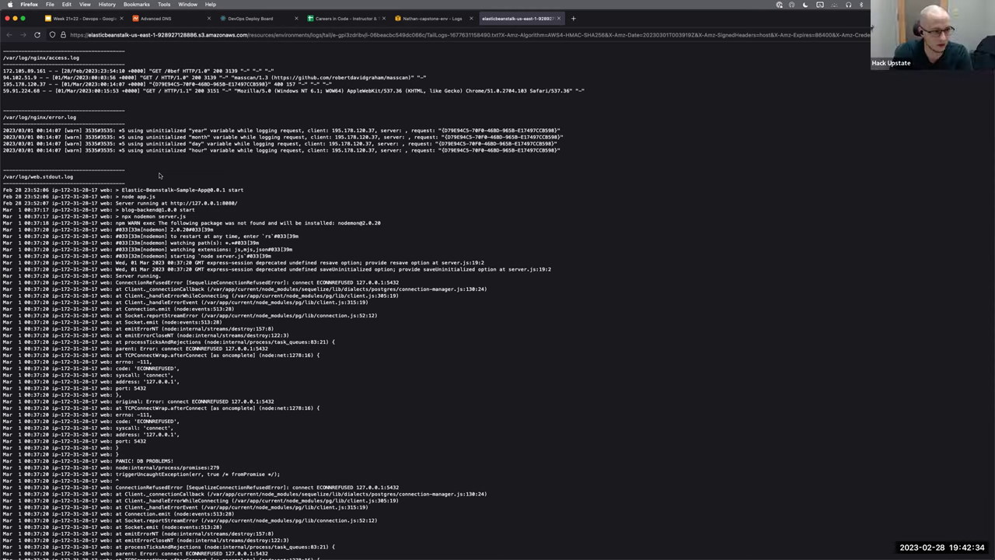
pyautogui.click(429, 18)
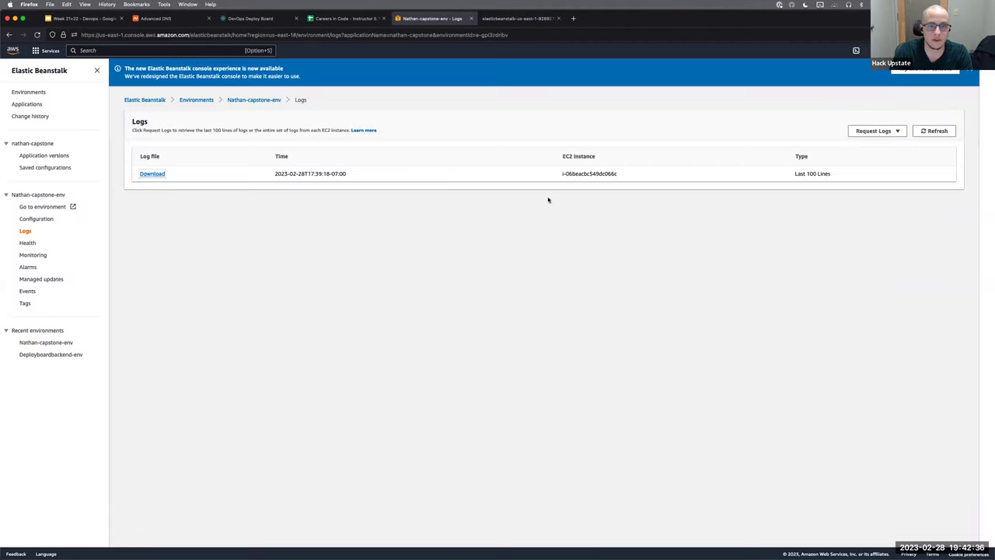
# - Request the full logs for the environment, download the resulting ZIP bundle and open it
pyautogui.click(878, 133)
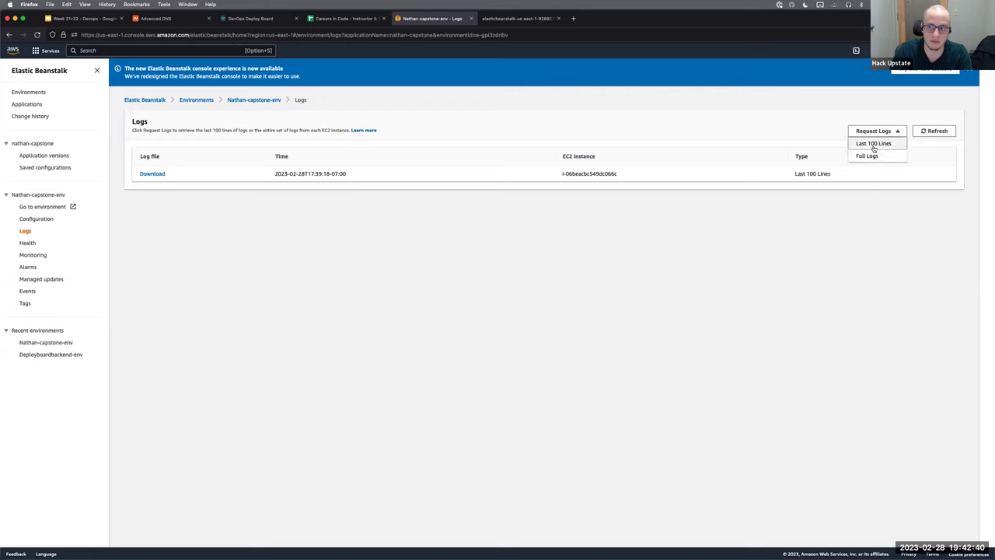
pyautogui.click(869, 156)
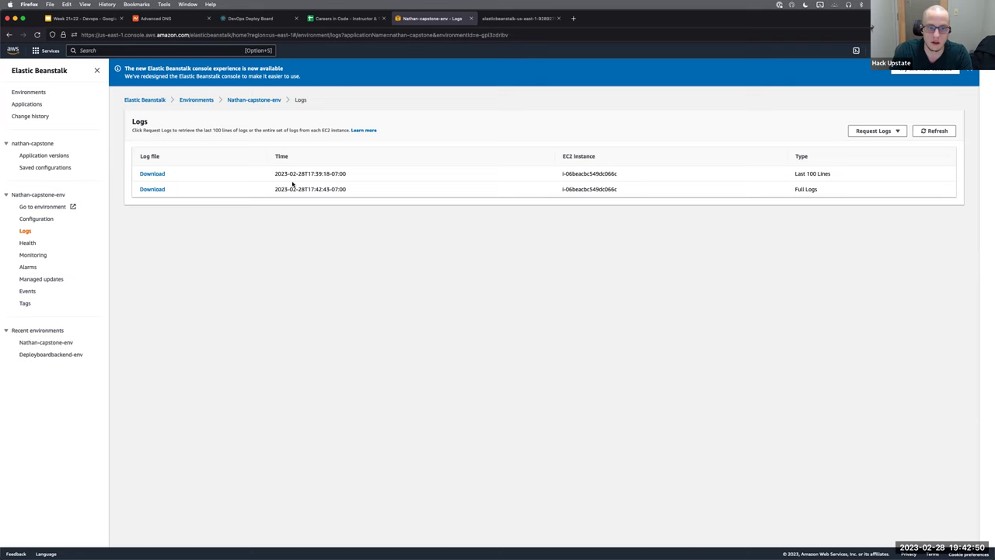
pyautogui.click(163, 189)
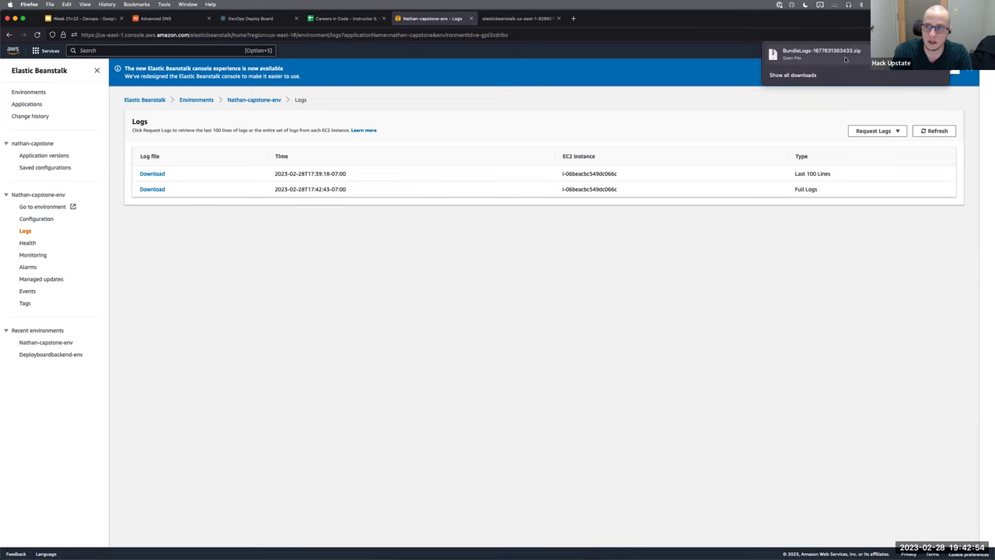
pyautogui.click(852, 54)
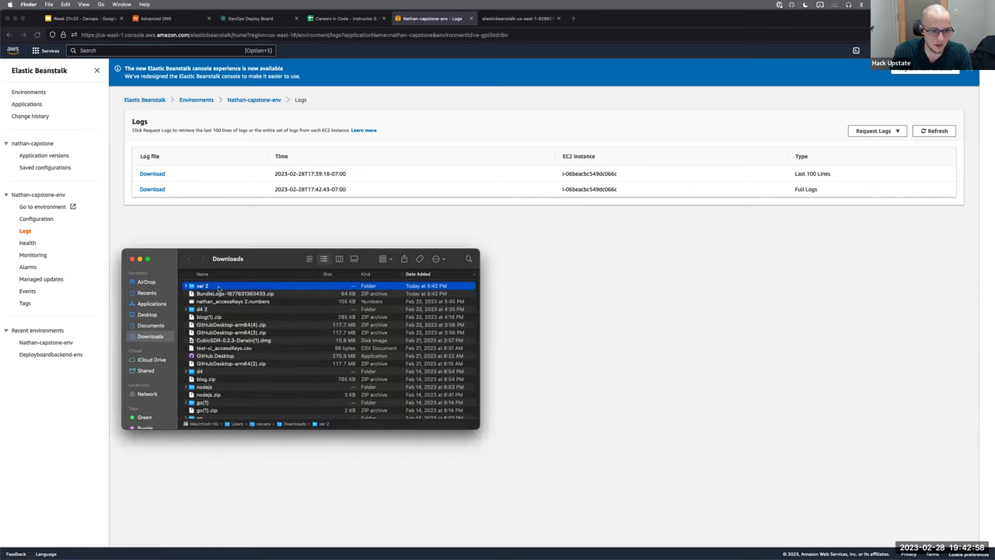
# - Browse the log files in the log folder of the extracted var 2 folder, and return to the Logs page
pyautogui.doubleClick(218, 287)
pyautogui.doubleClick(218, 287)
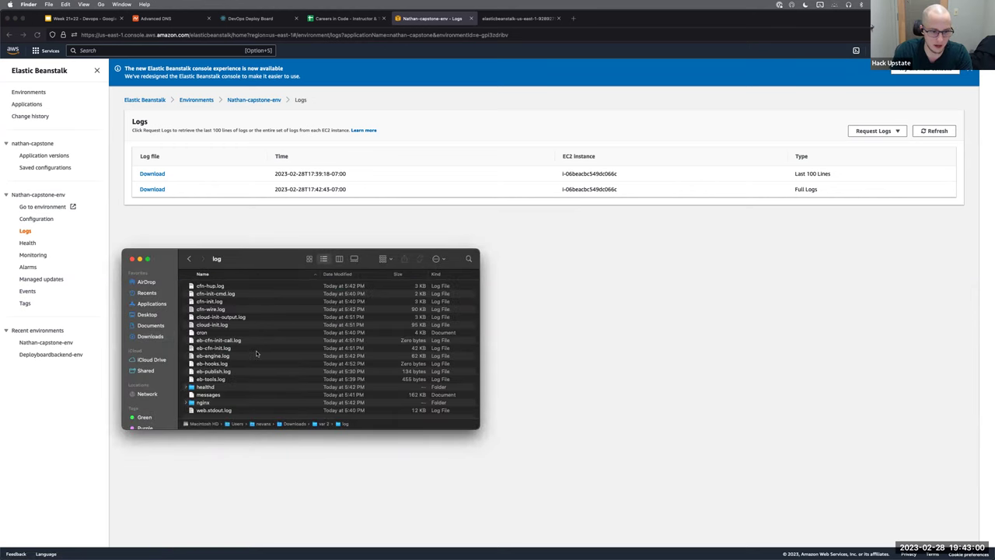
pyautogui.scroll(-3, 257, 354)
pyautogui.click(674, 306)
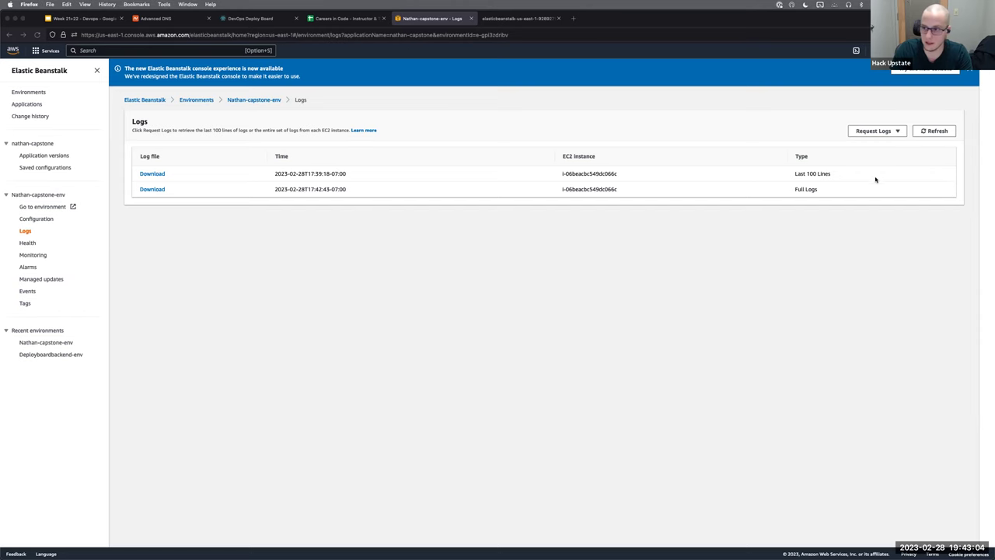
# - Request a new last-100-lines log for the capstone environment and open the newly generated log file
pyautogui.click(872, 132)
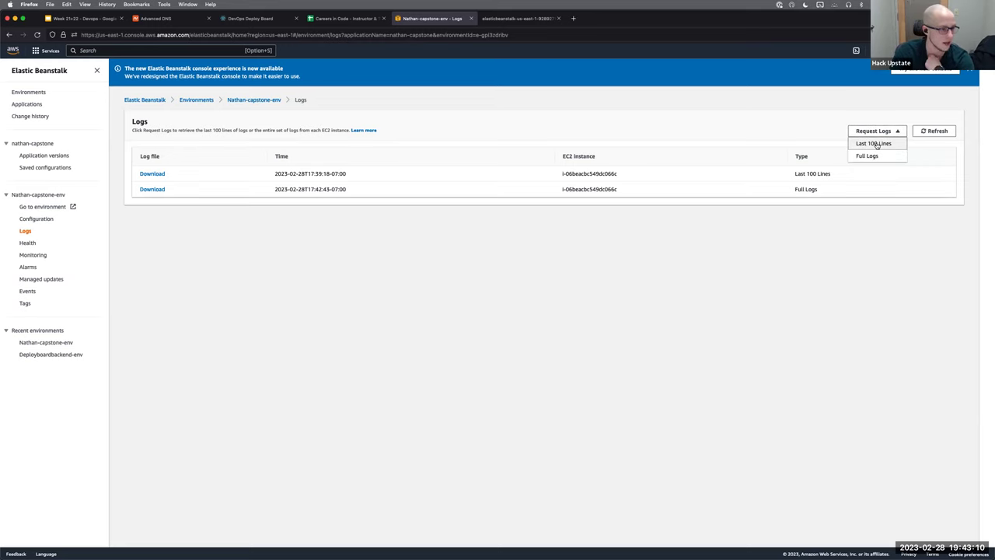
pyautogui.click(876, 144)
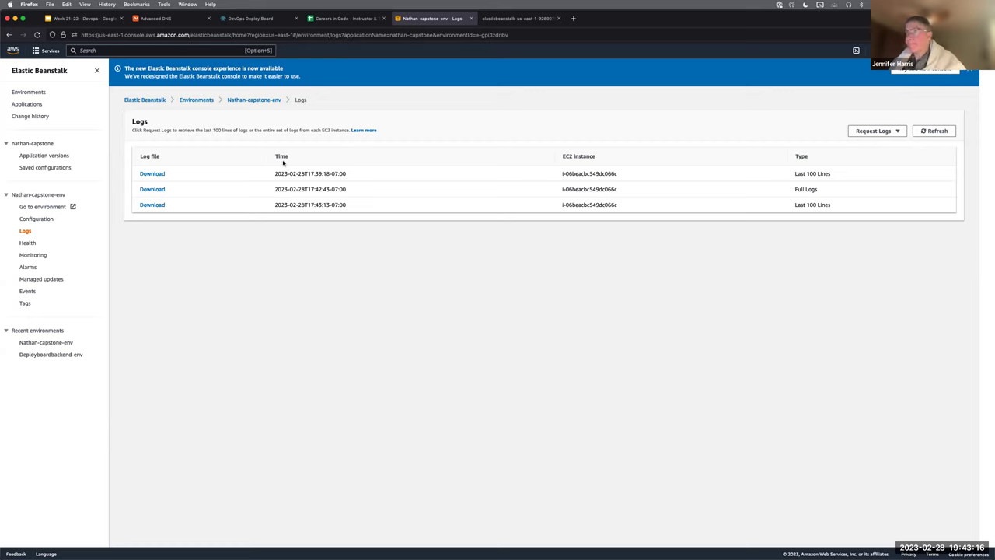
pyautogui.click(155, 206)
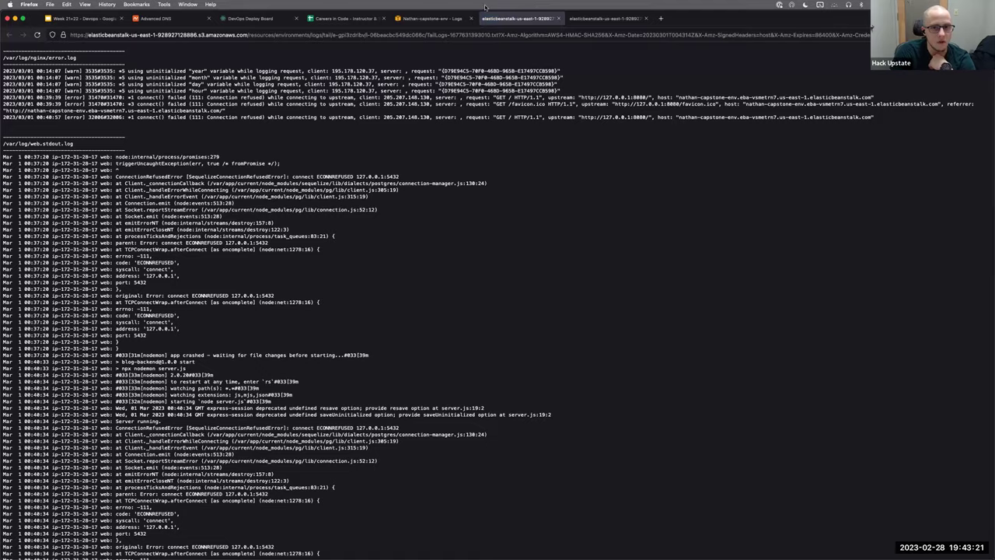
pyautogui.hotkey('ctrl', 'shift', 'Tab')
pyautogui.click(876, 131)
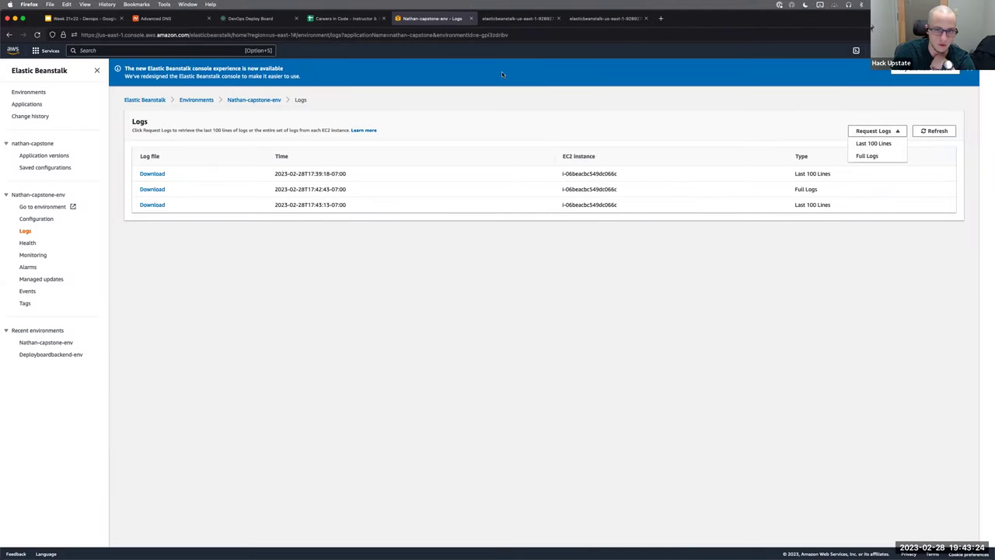
pyautogui.click(518, 22)
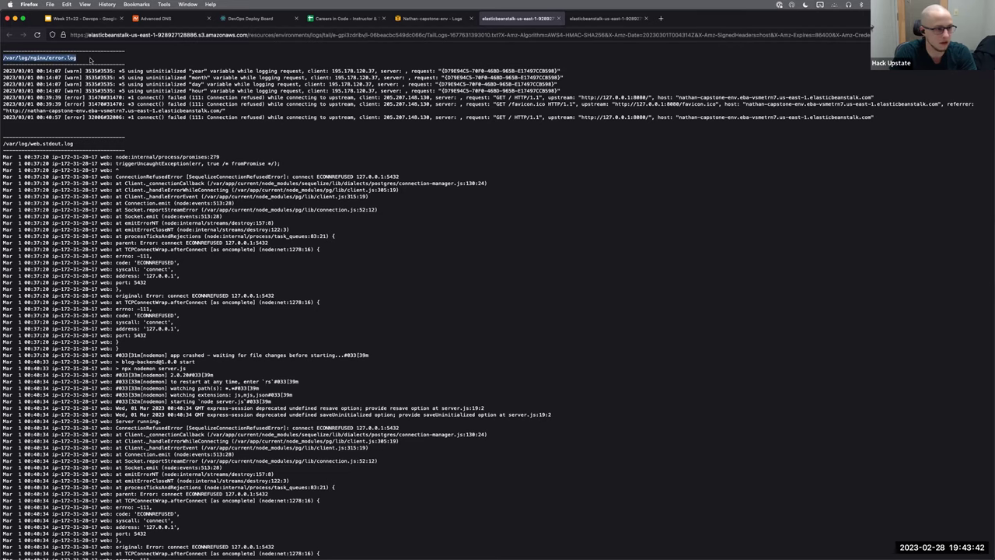
# - Examine the /var/log/web.stdout.log section of the log, highlighting its heading and the first ConnectionRefusedError line
pyautogui.scroll(-2, 305, 141)
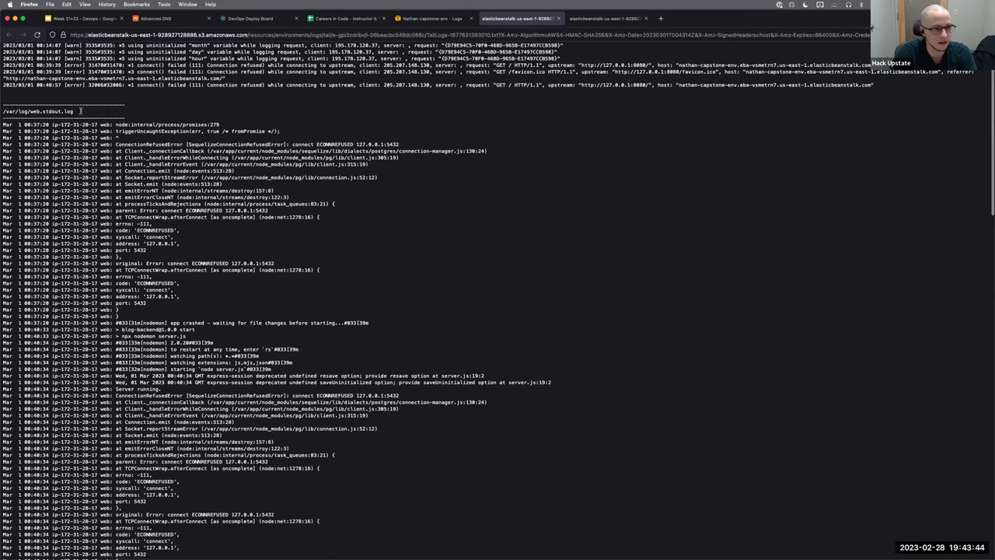
pyautogui.moveTo(78, 111); pyautogui.dragTo(3, 111)
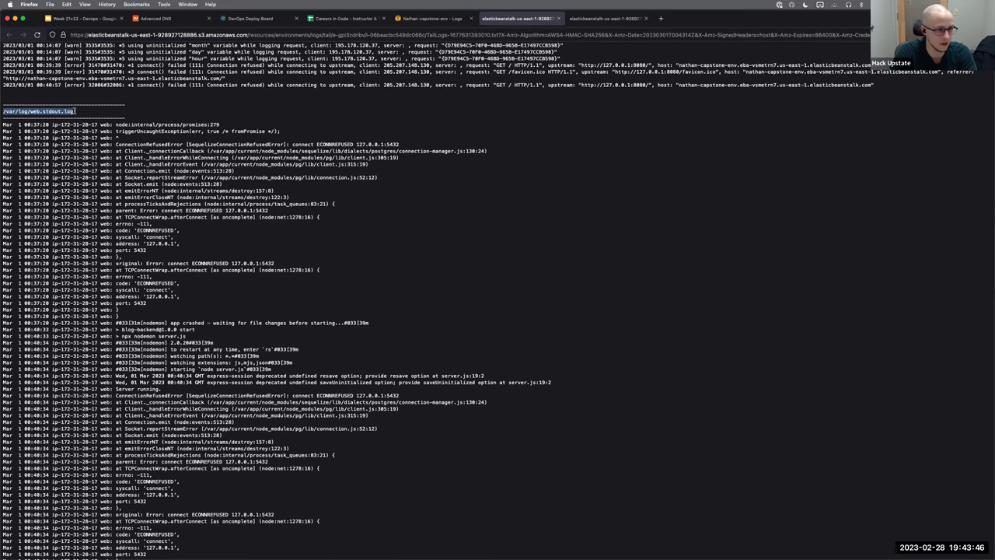
pyautogui.moveTo(75, 111); pyautogui.dragTo(8, 111)
pyautogui.scroll(1, 8, 112)
pyautogui.click(70, 147)
pyautogui.moveTo(80, 139); pyautogui.dragTo(3, 140)
pyautogui.scroll(1, 3, 140)
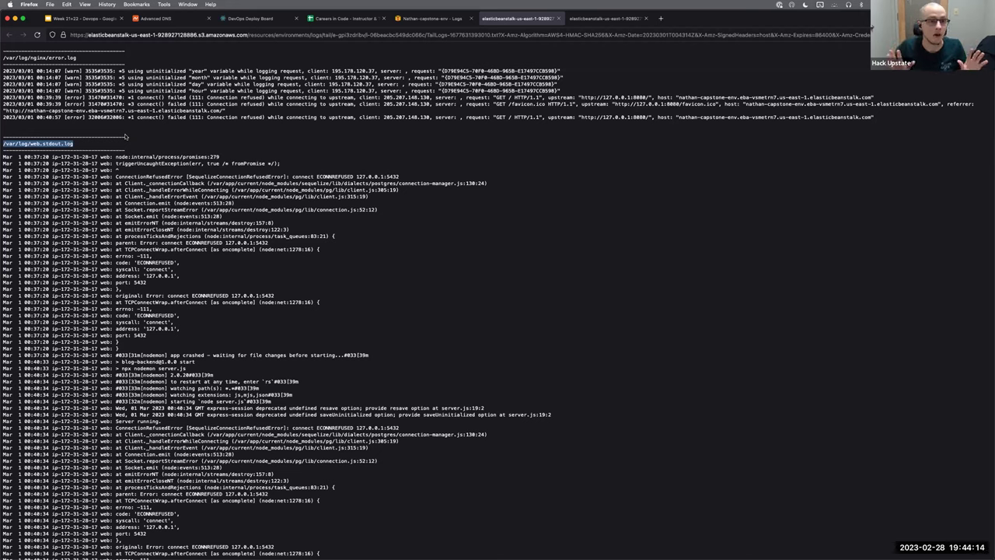
pyautogui.moveTo(75, 144); pyautogui.dragTo(4, 144)
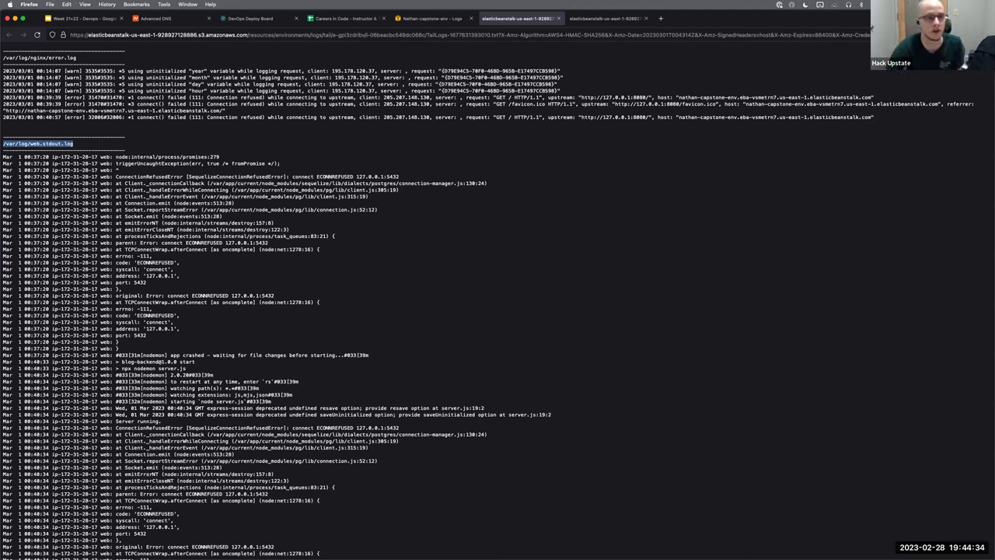
pyautogui.moveTo(80, 145); pyautogui.dragTo(3, 142)
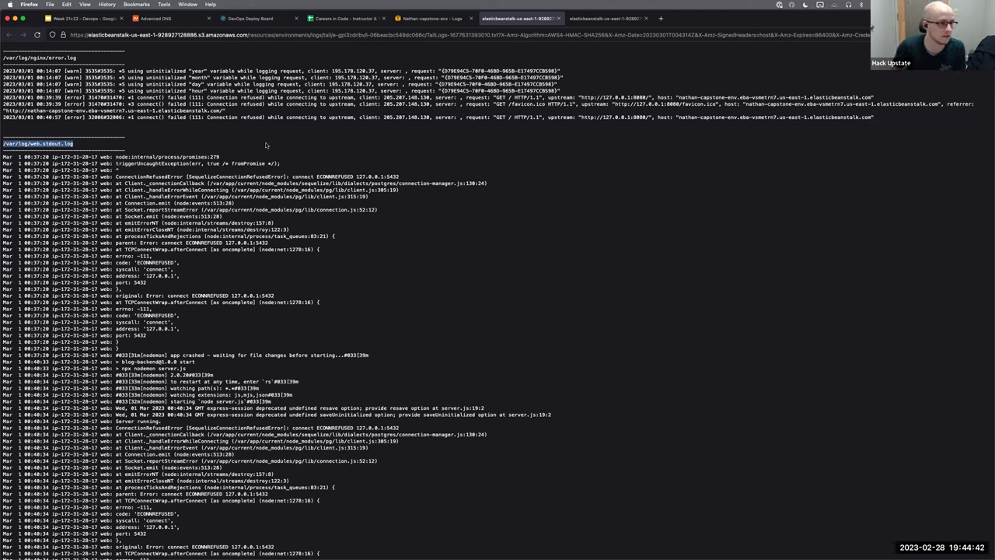
pyautogui.scroll(-2, 265, 145)
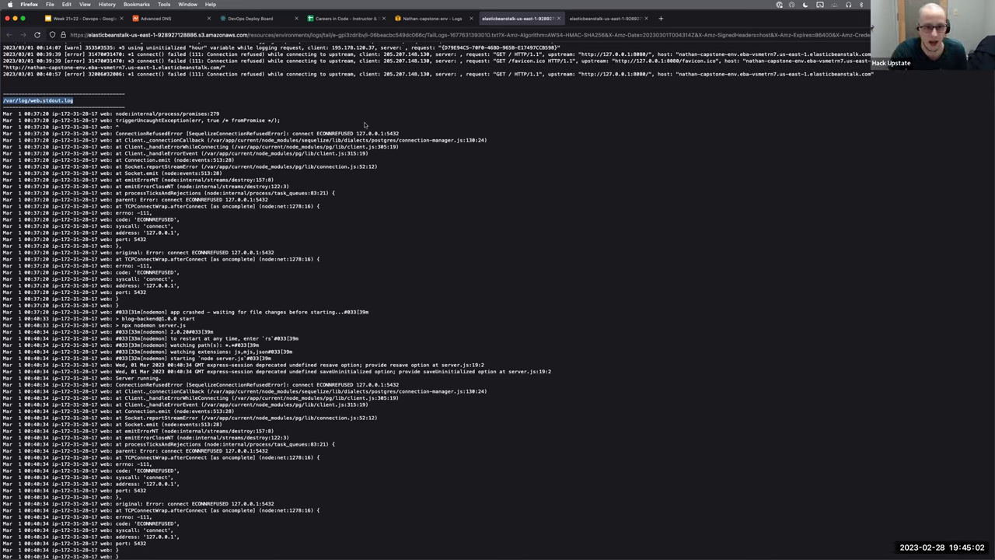
pyautogui.moveTo(116, 133); pyautogui.dragTo(353, 133)
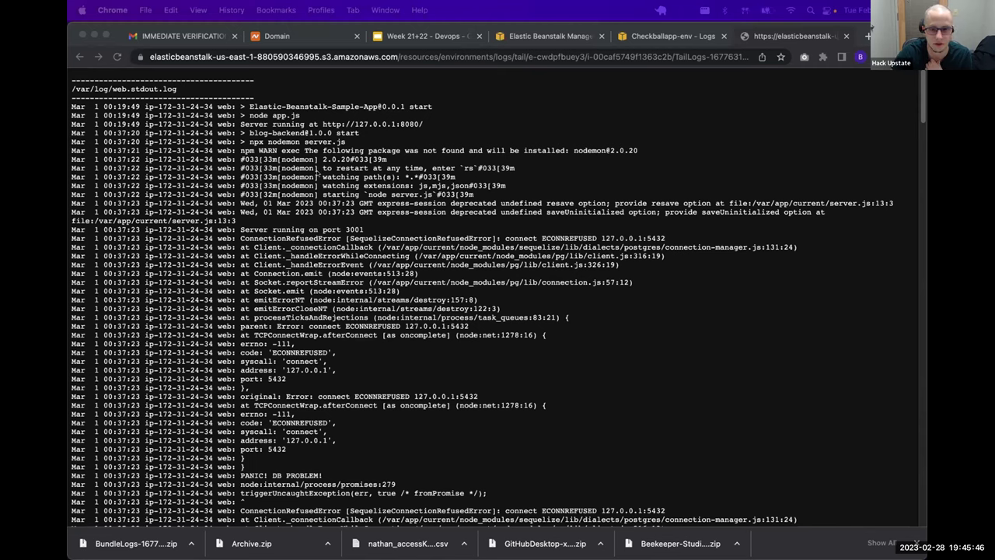
# - Examine the first ConnectionRefusedError line in the Checkballapp-env log, highlighting part of it
pyautogui.click(278, 239)
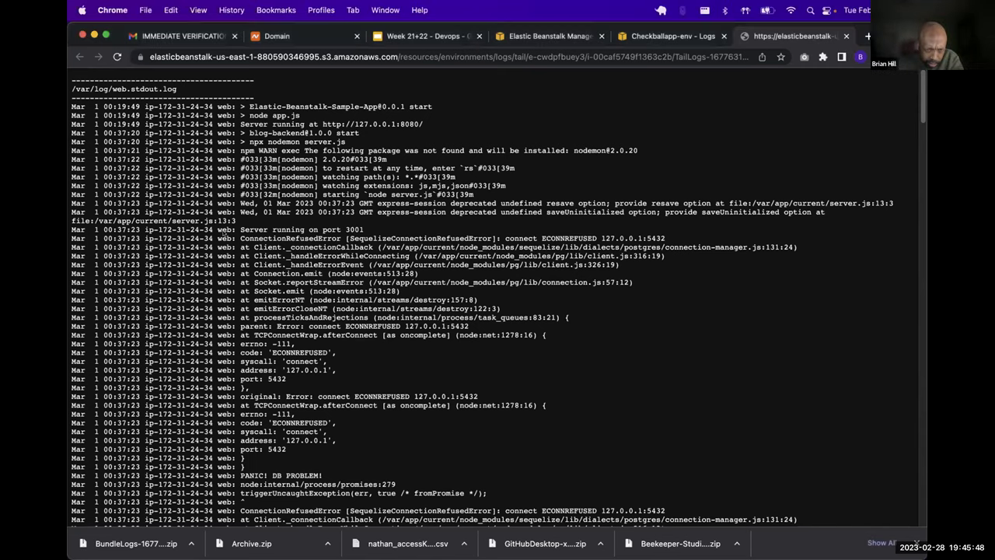
pyautogui.moveTo(265, 238); pyautogui.dragTo(342, 238)
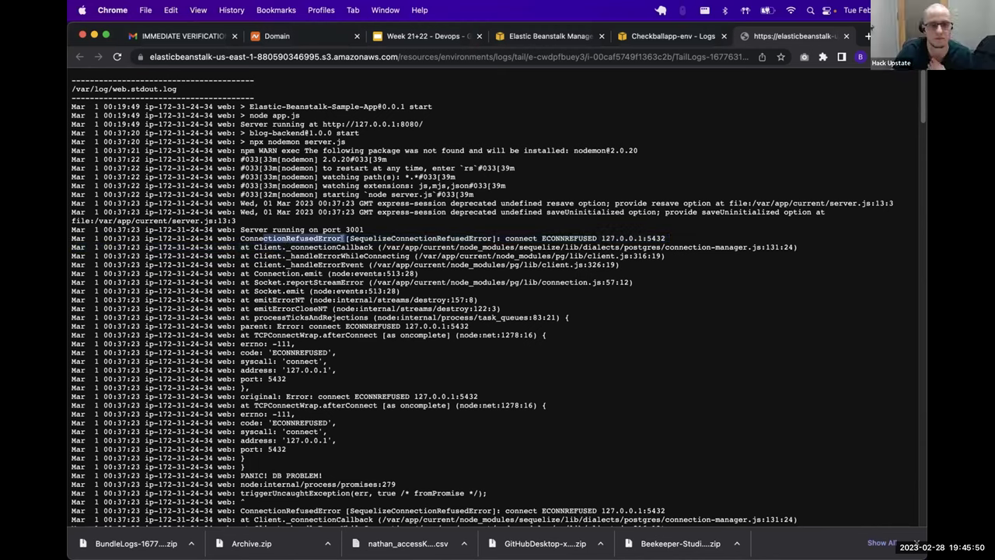
pyautogui.click(386, 228)
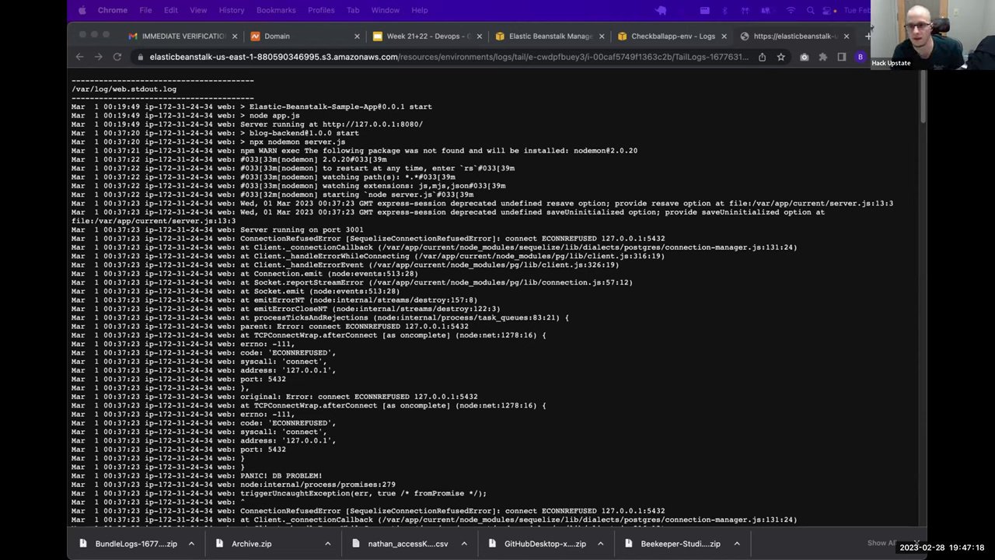
pyautogui.click(764, 36)
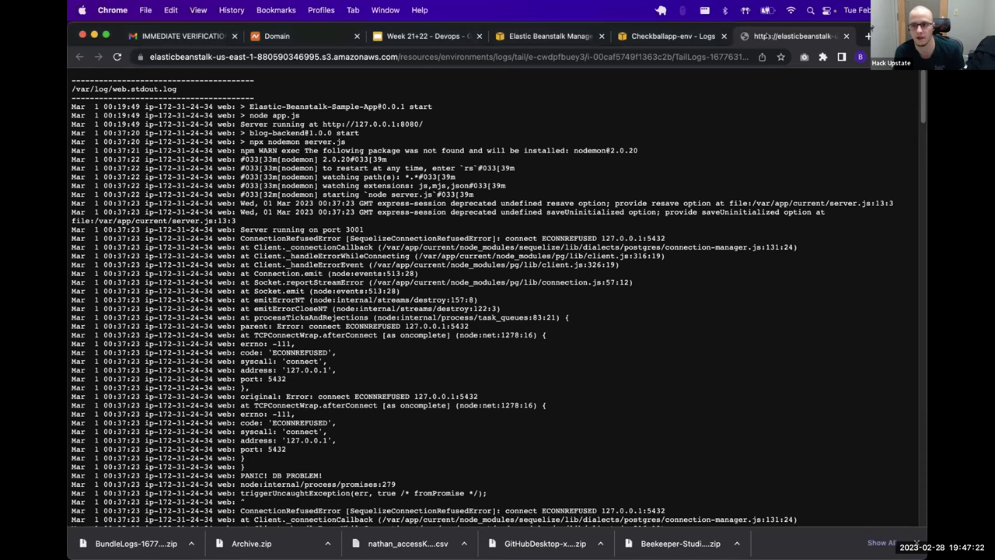
# - Check the Checkballapp-env Logs page and its log request options, and return to the open log file
pyautogui.click(698, 35)
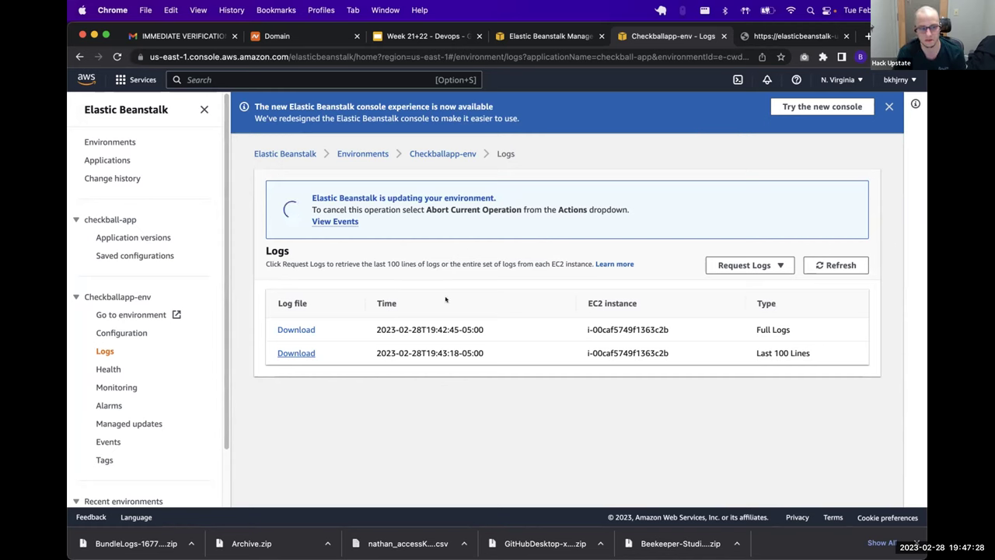
pyautogui.click(778, 264)
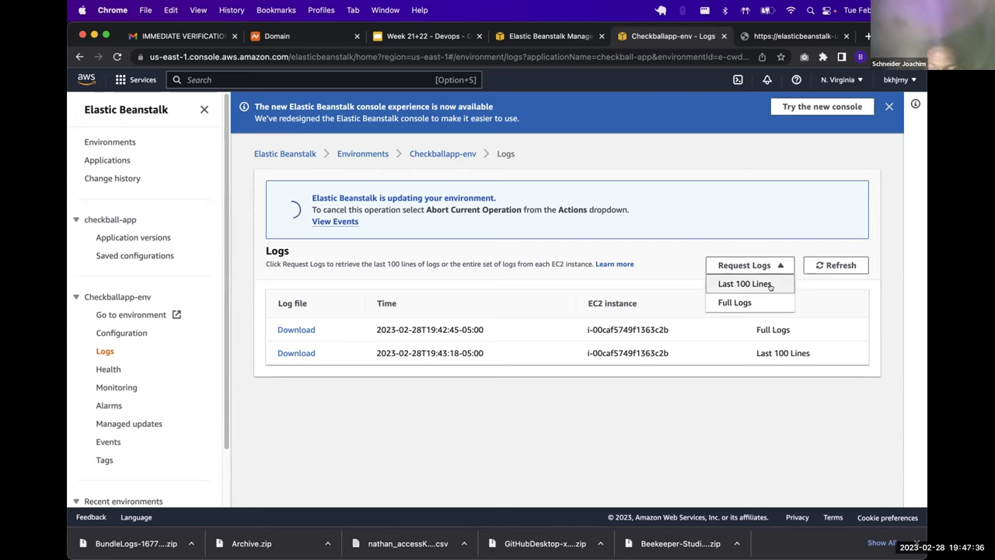
pyautogui.click(661, 250)
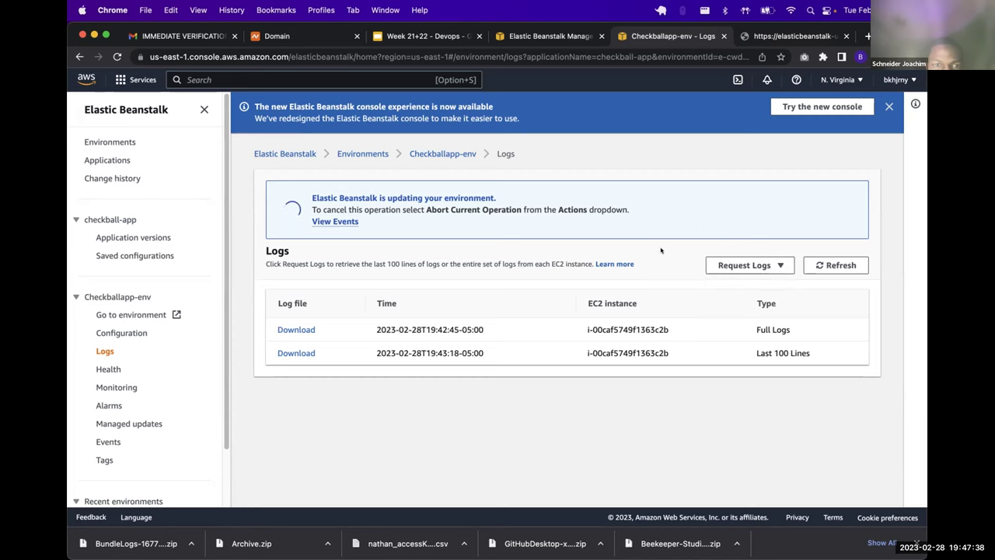
pyautogui.click(774, 37)
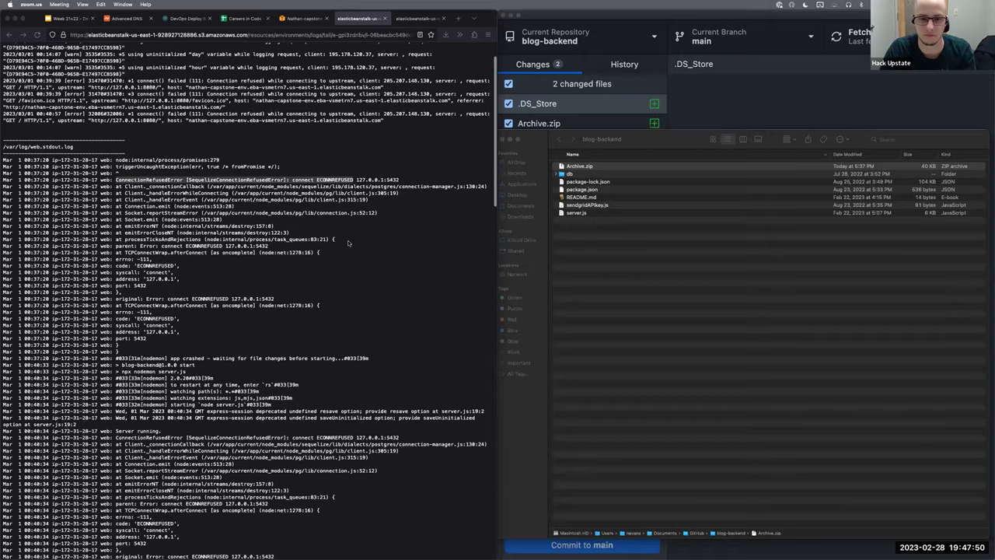
# - Enlarge the capstone environment's log and highlight the refused connection's address in the first ConnectionRefusedError line
pyautogui.scroll(5, 329, 109)
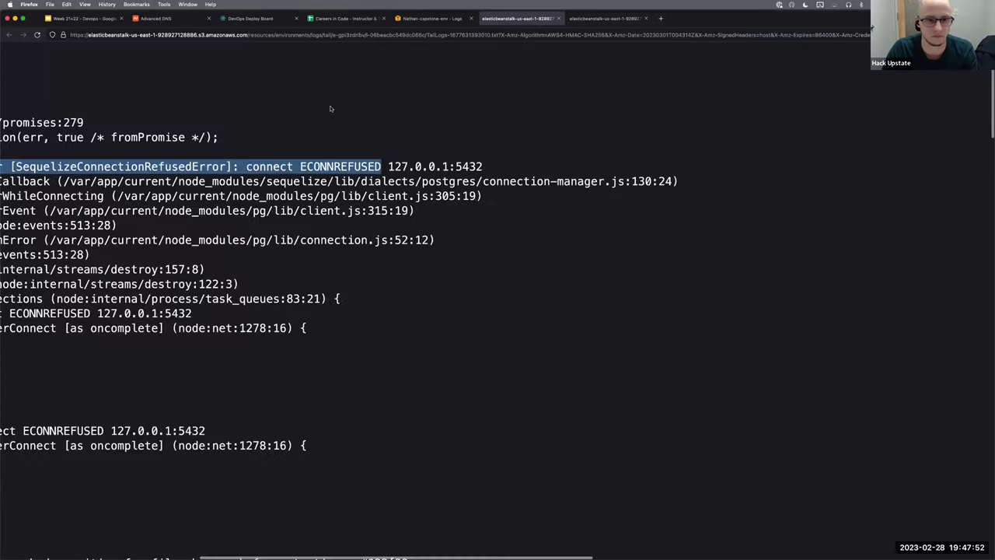
pyautogui.click(750, 164)
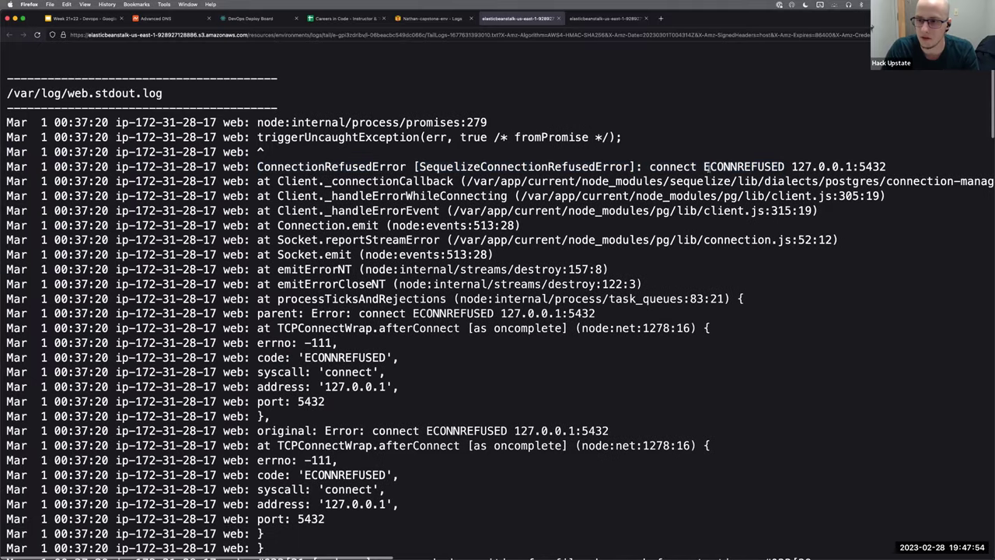
pyautogui.moveTo(704, 167); pyautogui.dragTo(890, 168)
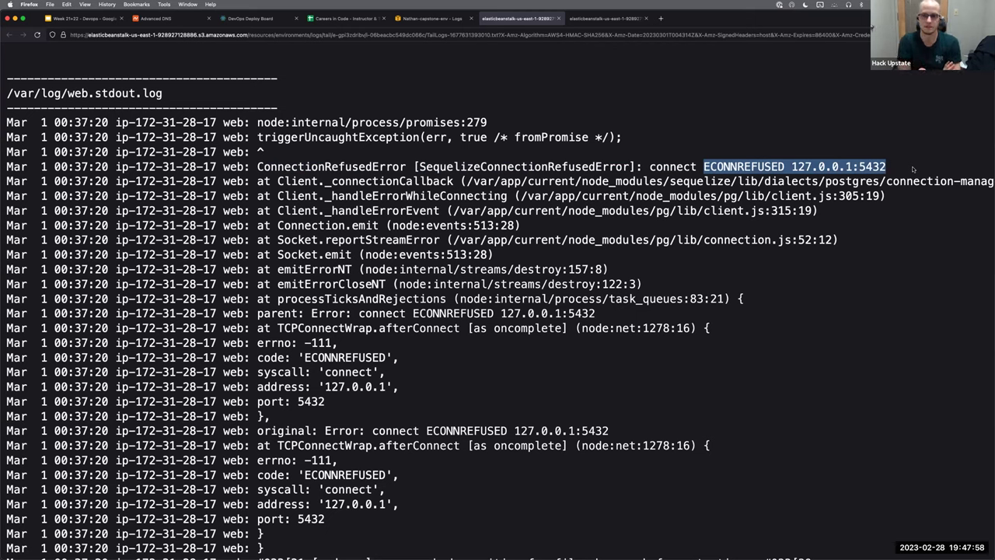
pyautogui.click(893, 167)
pyautogui.moveTo(791, 166); pyautogui.dragTo(853, 166)
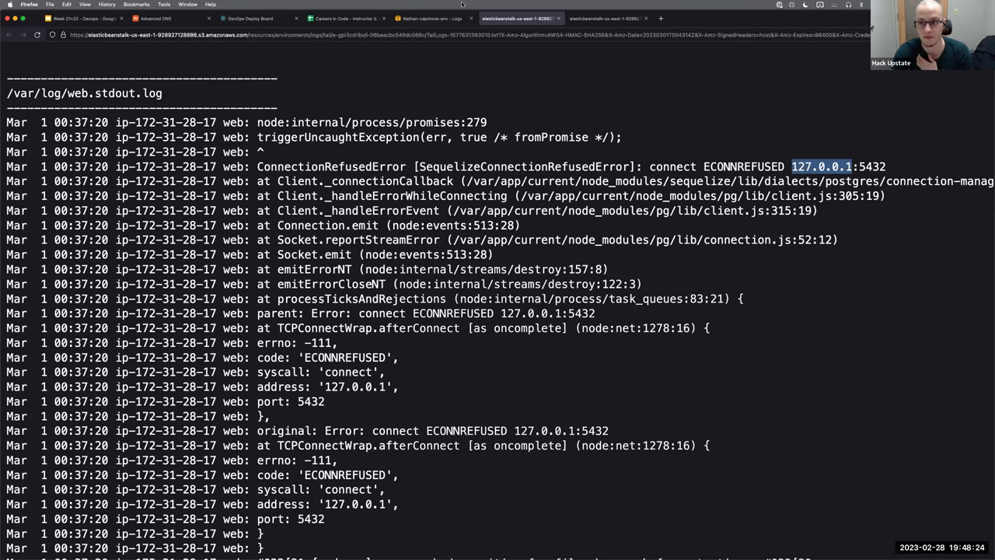
# - Open the capstone environment's configuration and start adding an integrated database to it
pyautogui.click(451, 18)
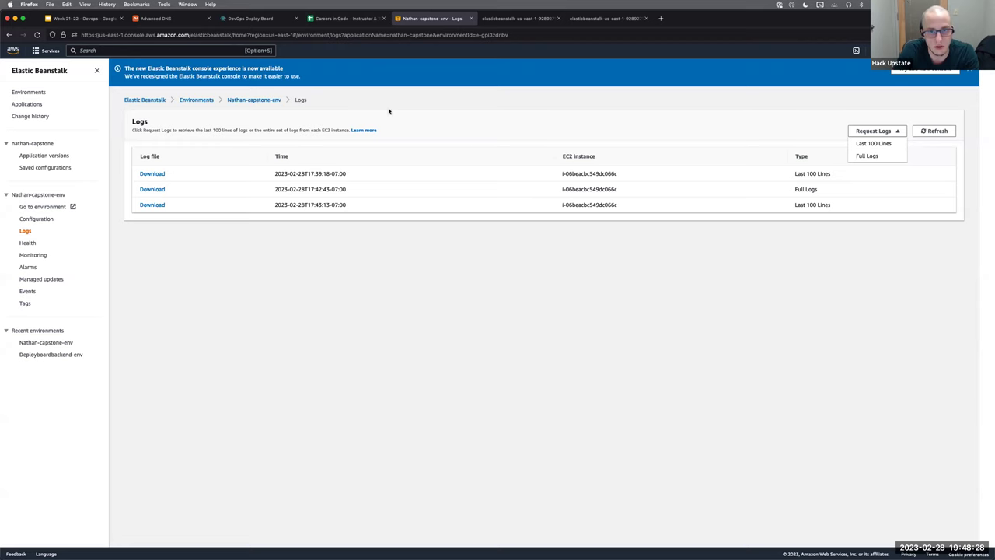
pyautogui.click(38, 219)
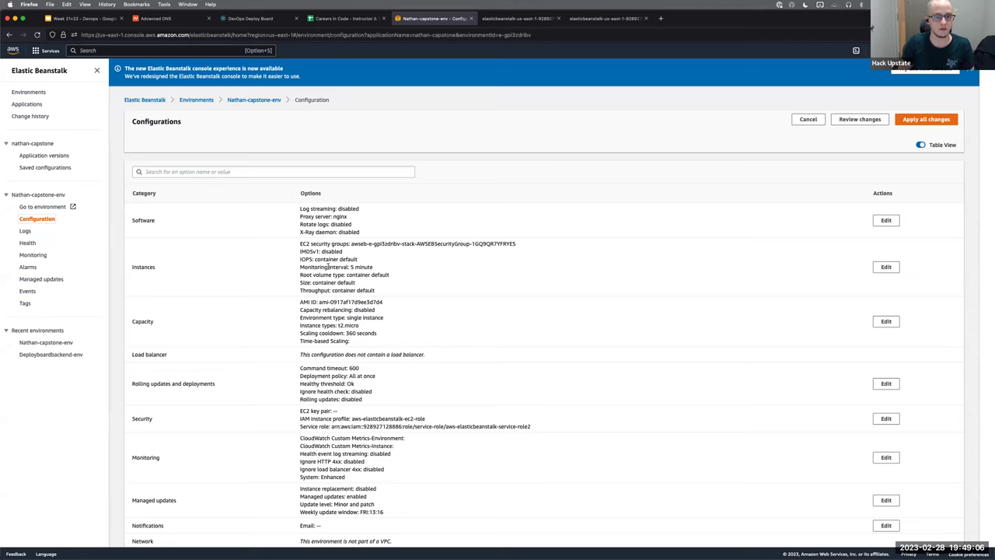
pyautogui.scroll(-1, 327, 266)
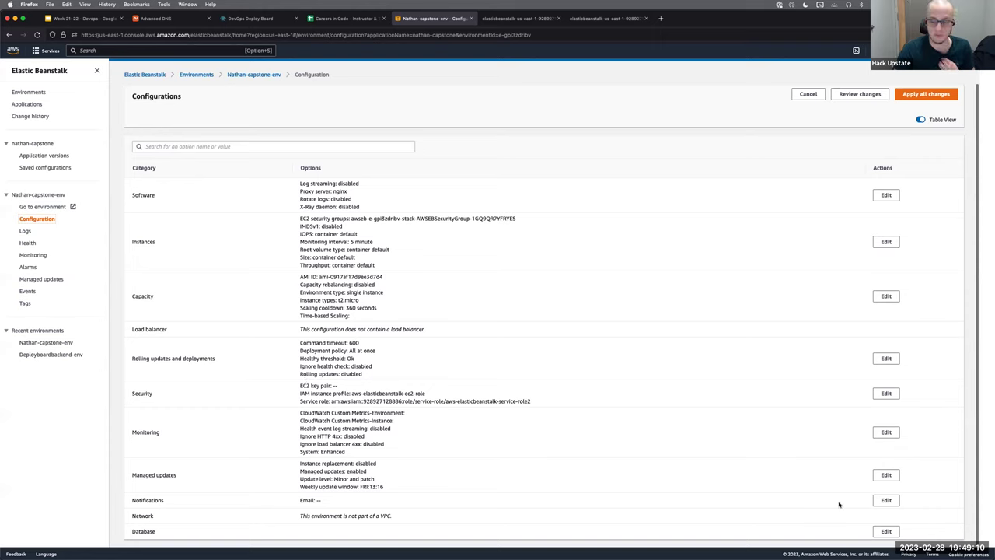
pyautogui.moveTo(131, 532); pyautogui.dragTo(217, 531)
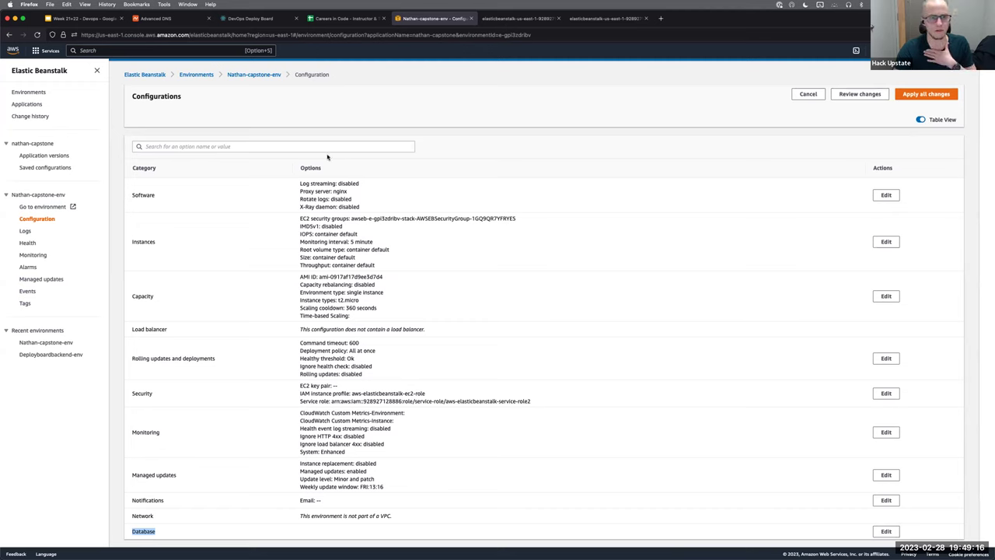
pyautogui.click(165, 532)
pyautogui.click(876, 531)
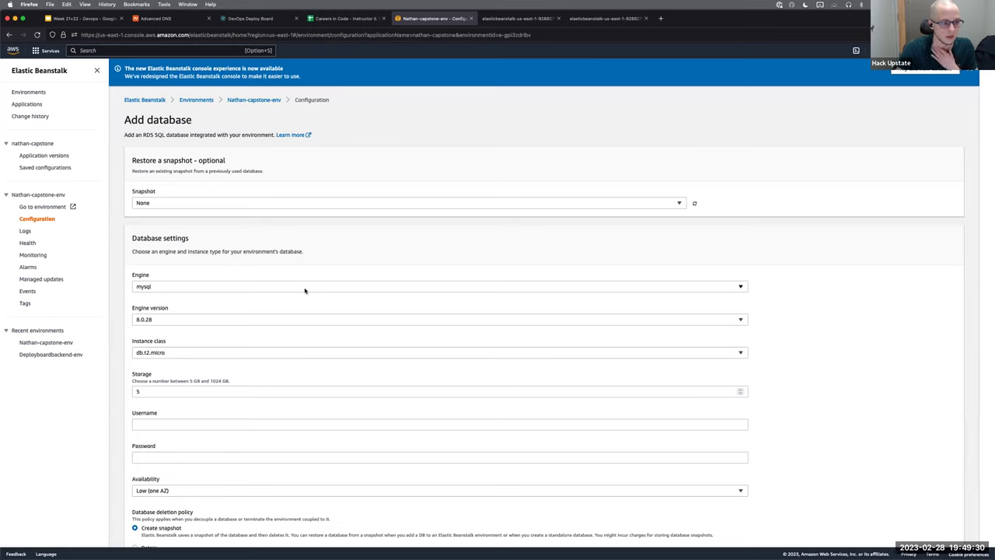
# - Set the new database's engine to postgres and its instance class to db.t3.micro
pyautogui.click(168, 287)
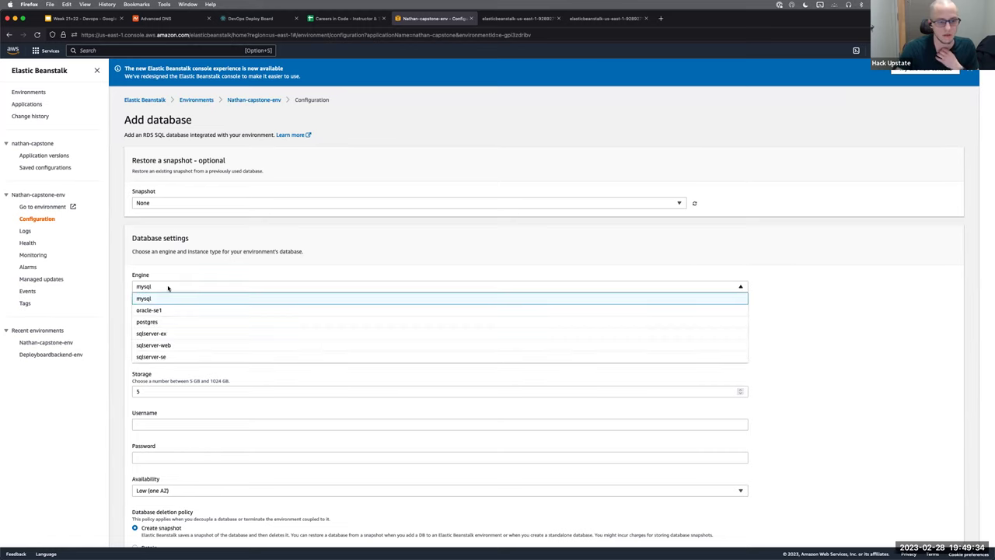
pyautogui.click(160, 321)
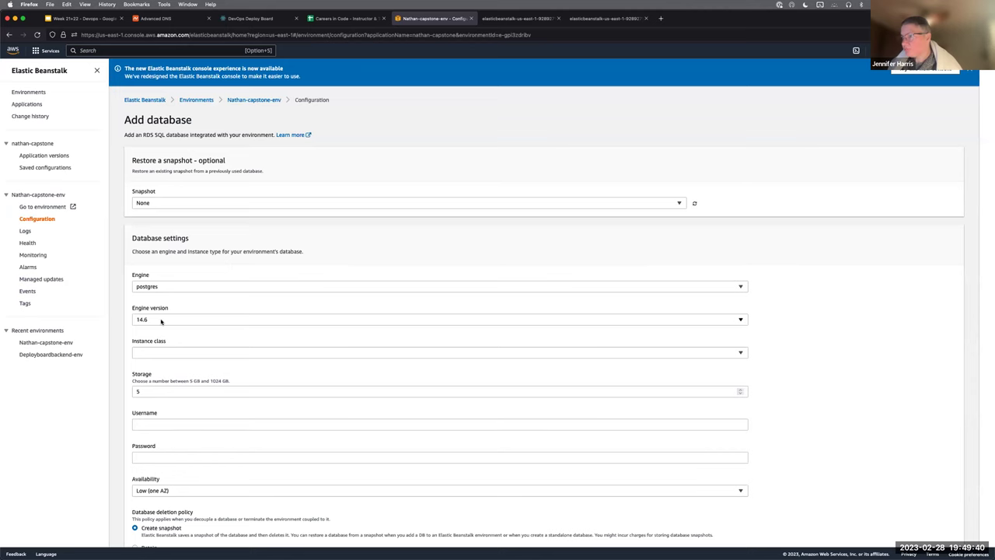
pyautogui.click(196, 351)
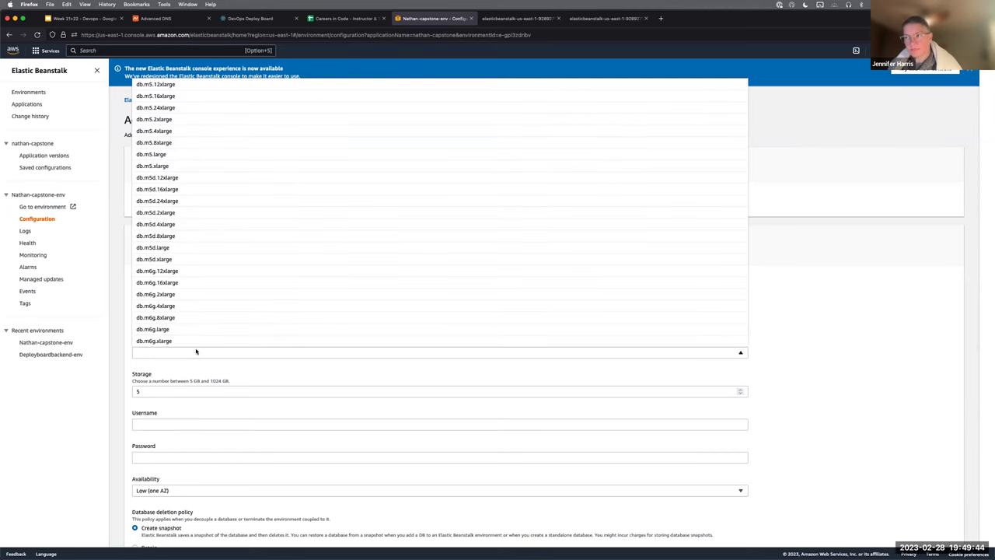
pyautogui.scroll(-10, 197, 280)
pyautogui.scroll(3, 198, 280)
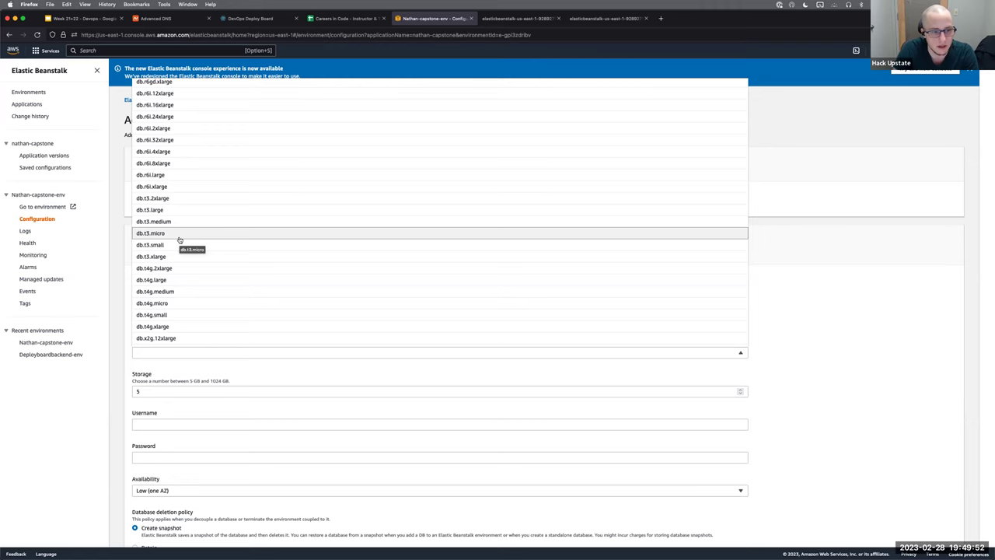
pyautogui.click(178, 235)
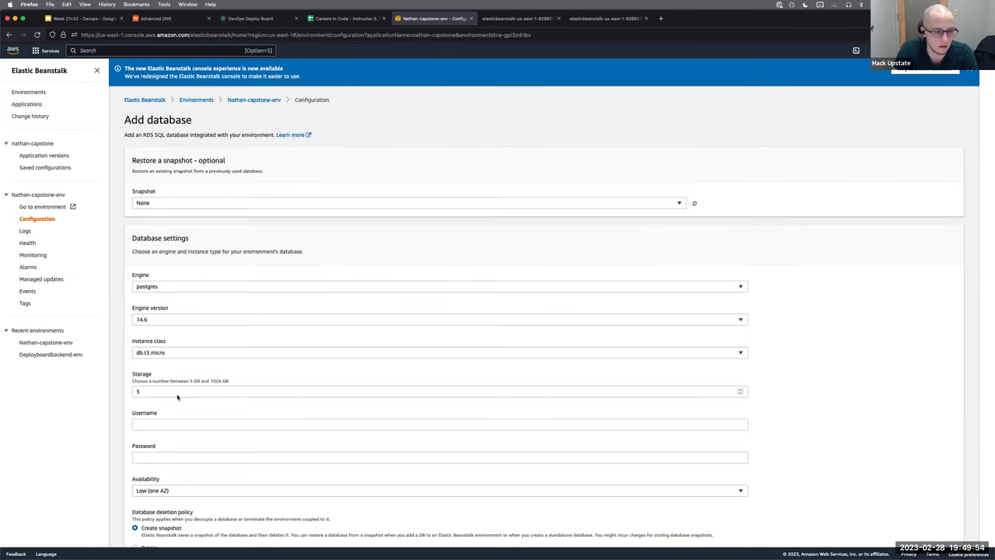
# - Find the AWS - Postgres slide with the recommended database settings in the Week 21+22 - Devops presentation, and return to the database form
pyautogui.click(82, 18)
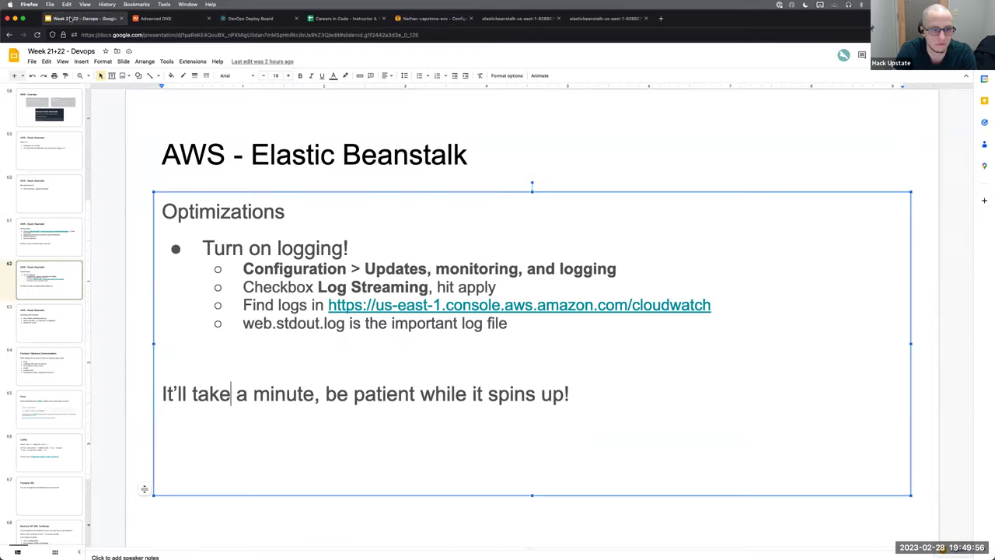
pyautogui.click(48, 365)
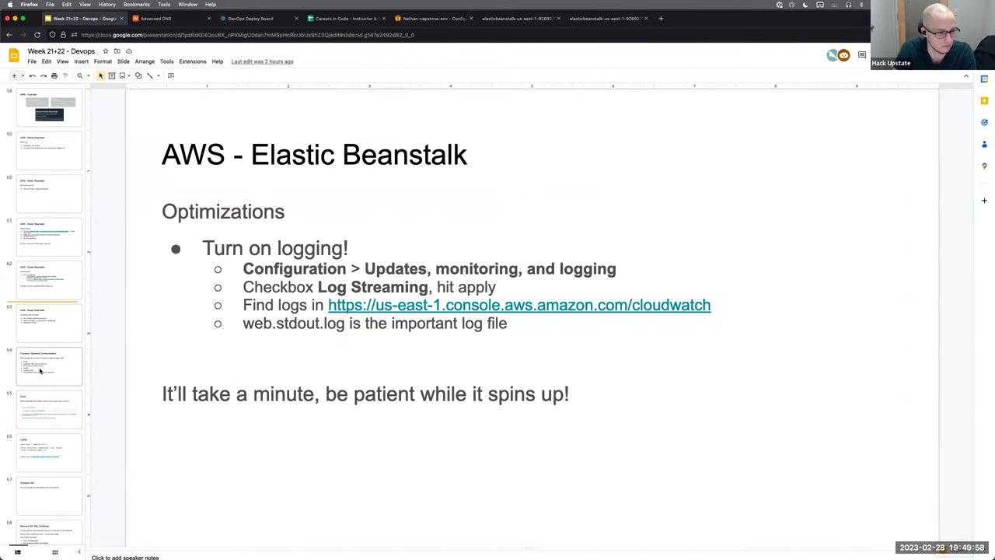
pyautogui.press('Down')
pyautogui.press('Down')
pyautogui.press('Down')
pyautogui.press('Down')
pyautogui.press('Down')
pyautogui.press('Down')
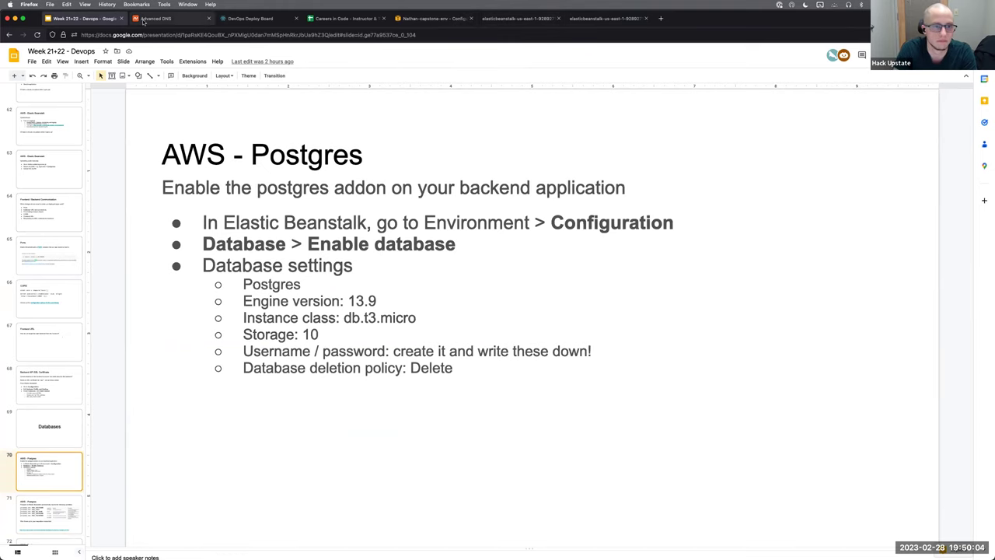
pyautogui.click(436, 19)
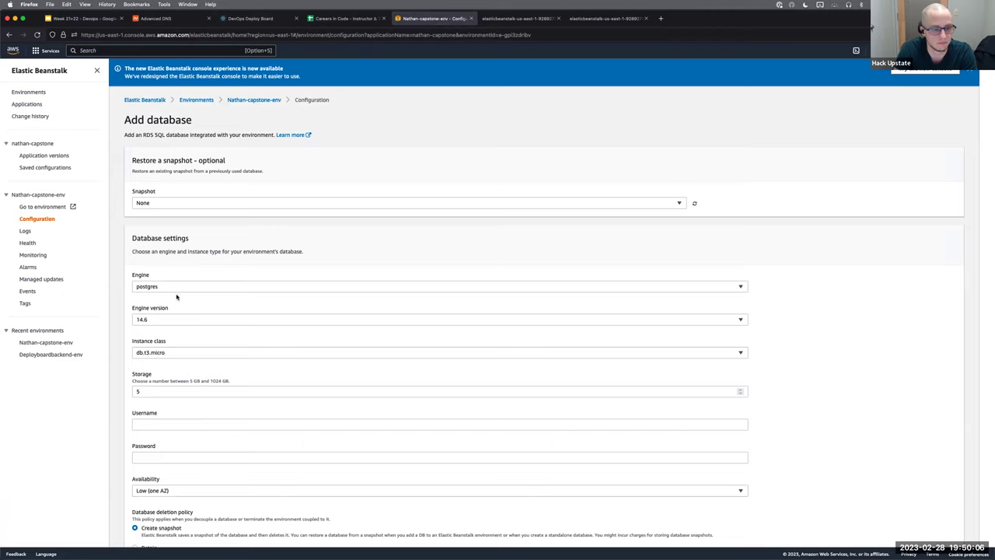
# - Check the available Postgres engine versions for the new database without changing the selection
pyautogui.scroll(-1, 178, 294)
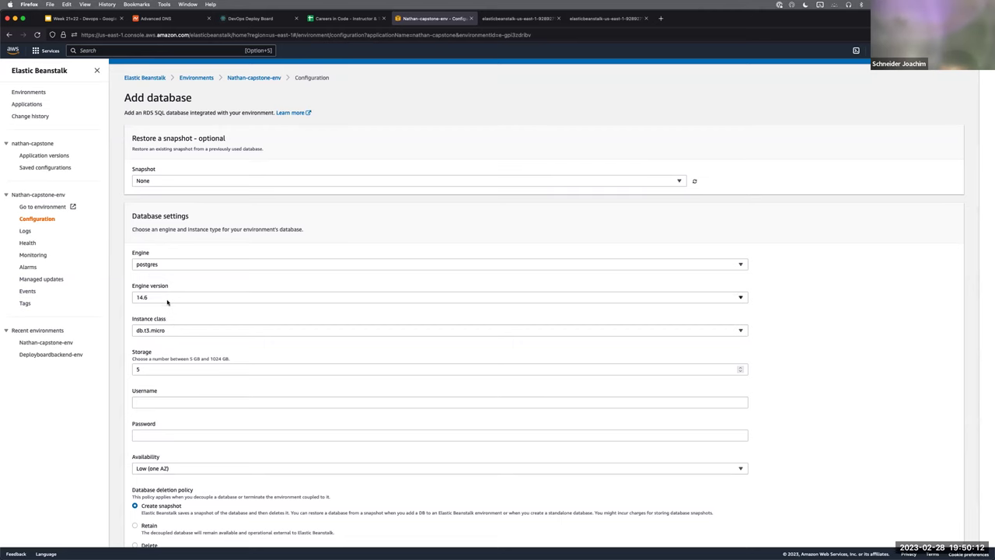
pyautogui.click(168, 299)
pyautogui.scroll(-1, 165, 458)
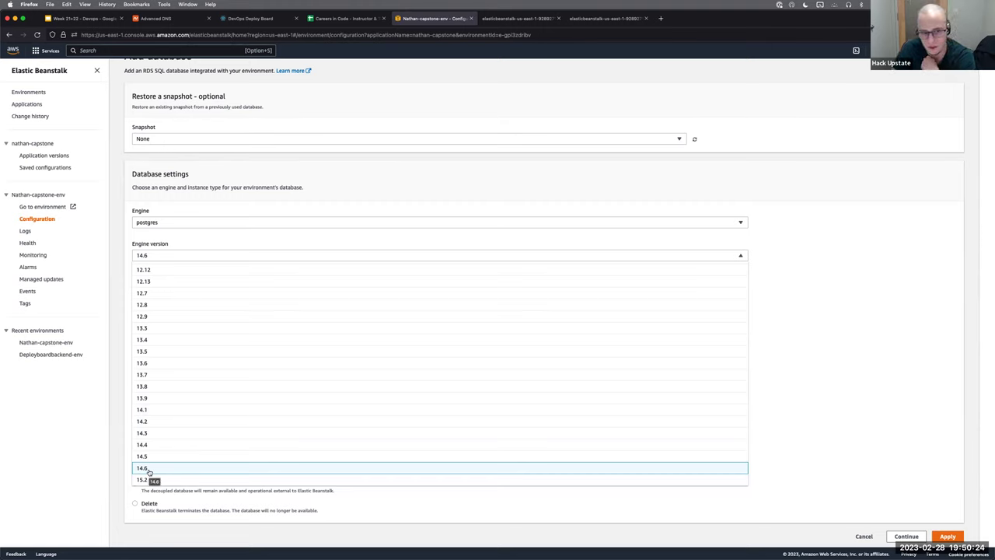
pyautogui.click(118, 255)
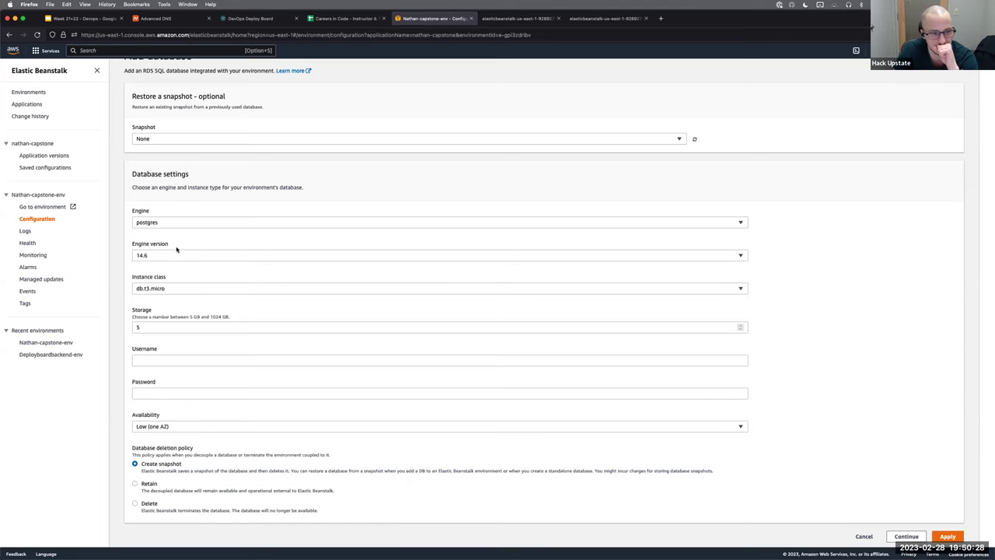
# - Recheck the Postgres slide's settings and enter main as the new database's username
pyautogui.click(171, 357)
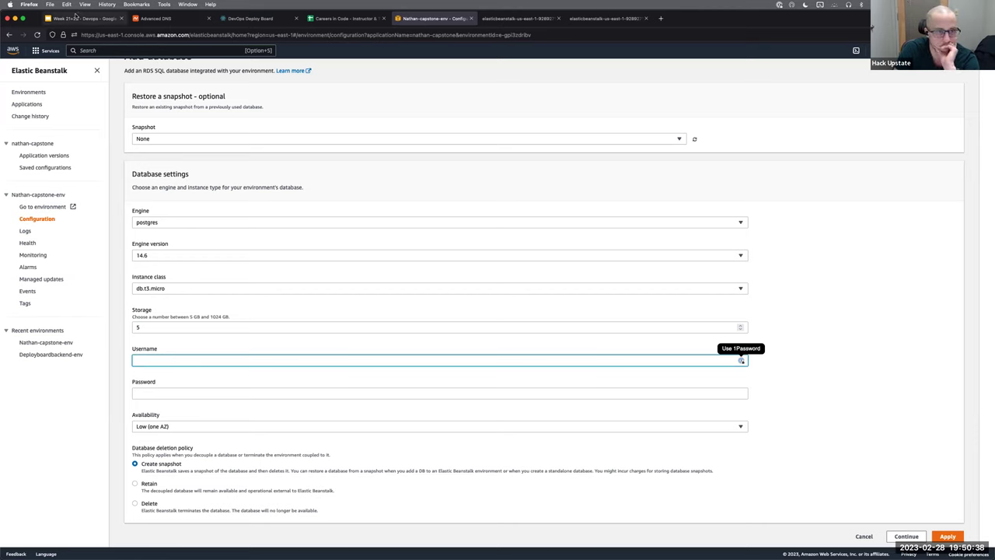
pyautogui.click(76, 19)
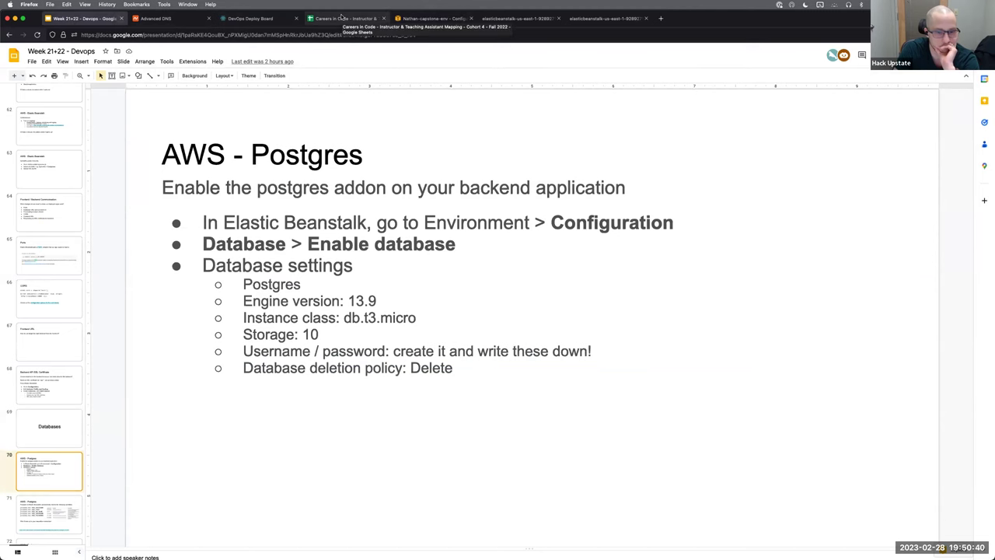
pyautogui.click(448, 18)
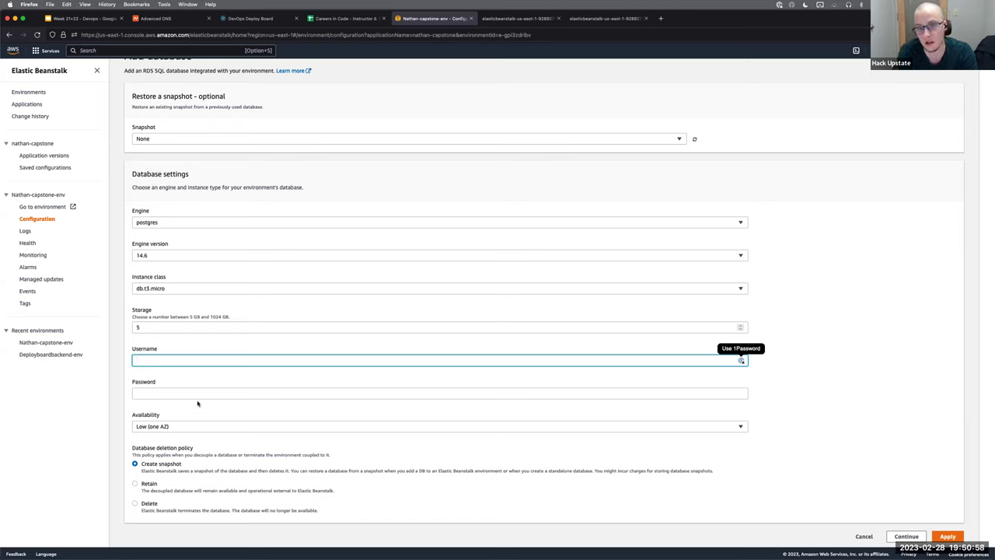
pyautogui.write('main')
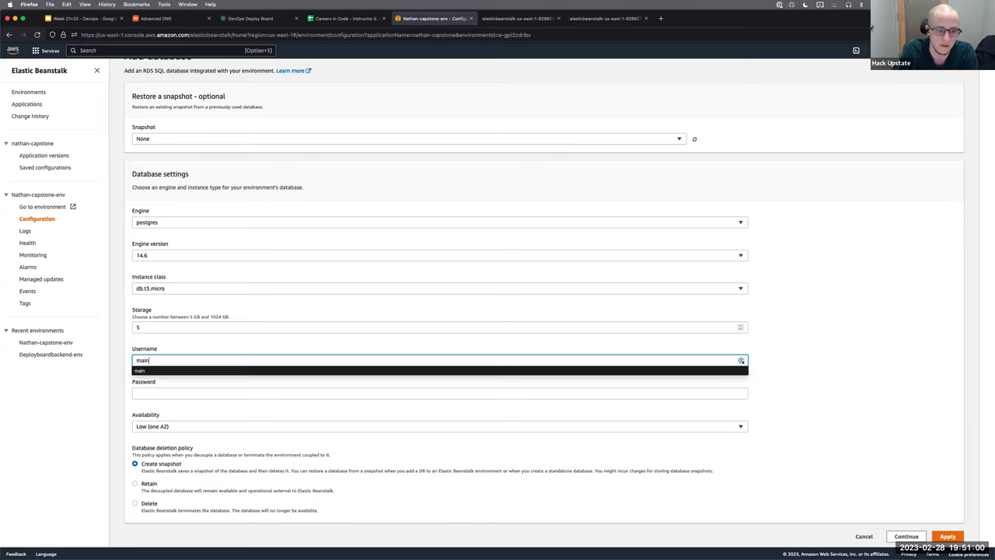
pyautogui.press('Tab')
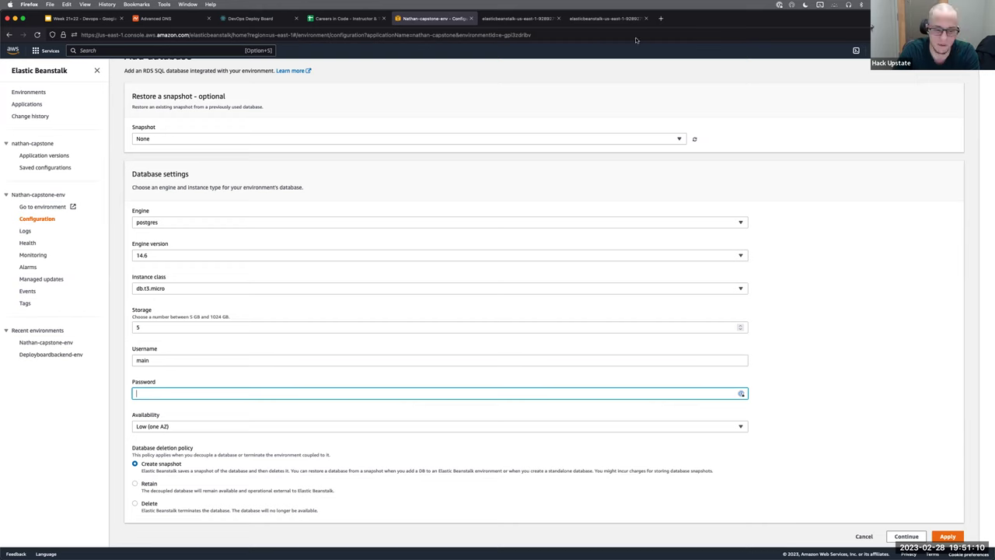
# - Fill the new database's password field with the password manager's suggested password
pyautogui.moveTo(399, 548)
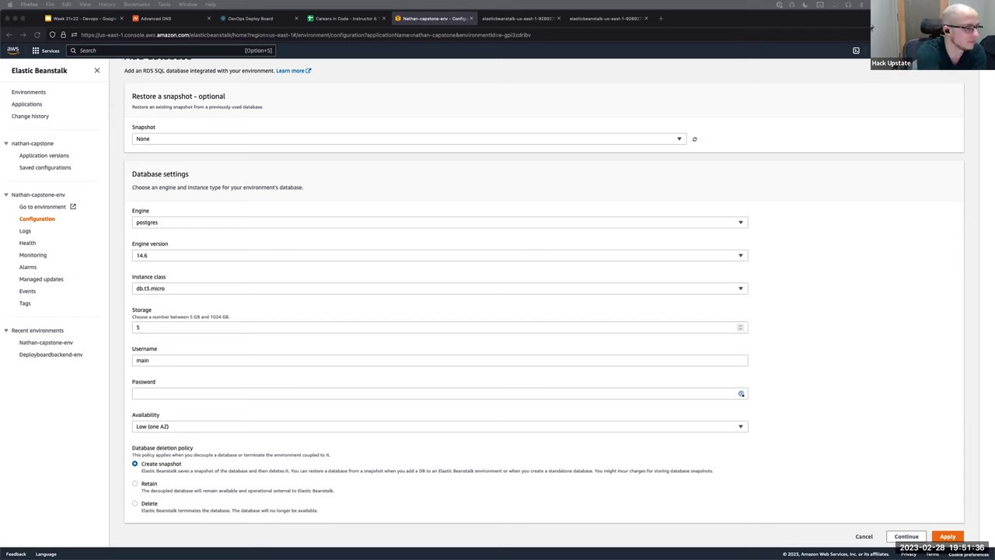
pyautogui.press('Tab')
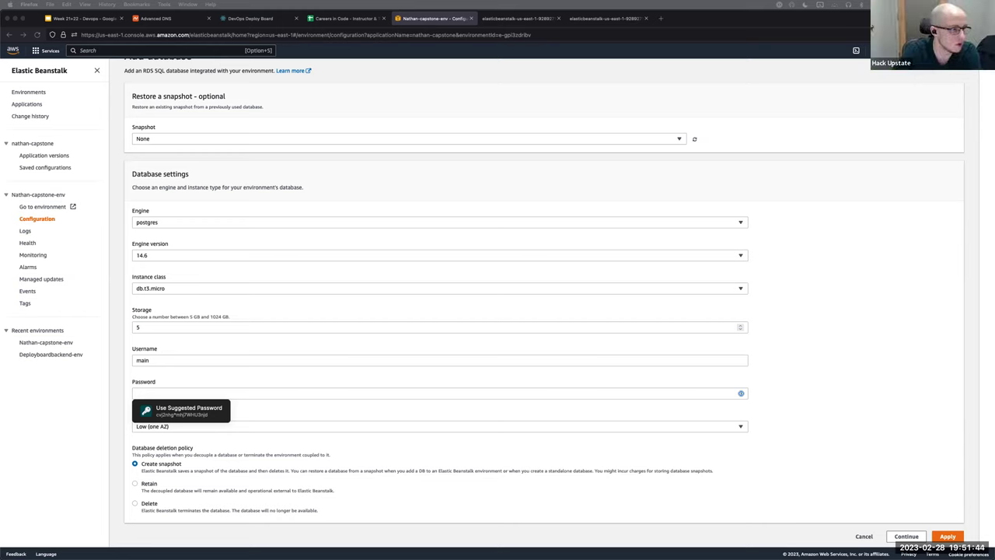
pyautogui.click(161, 394)
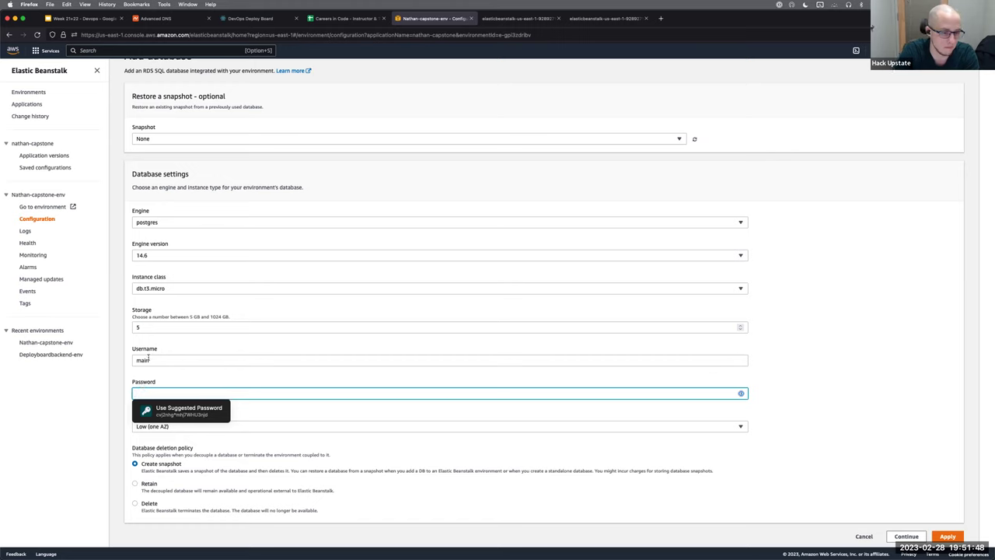
pyautogui.click(186, 408)
# - Title the new password manager entry "My cohort four rds user" and save it
pyautogui.press('super+a')
pyautogui.press('BackSpace')
pyautogui.write('My cohot')
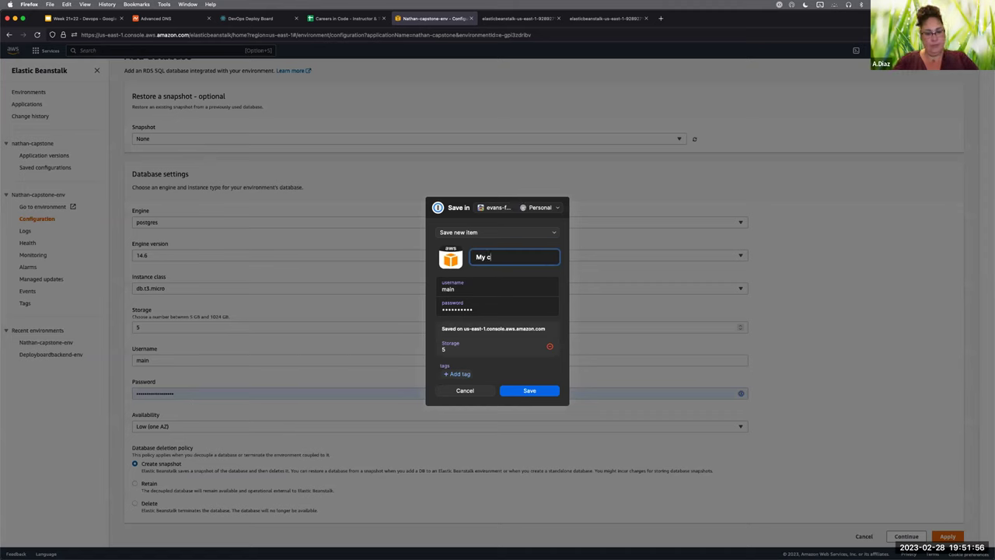
pyautogui.press('BackSpace')
pyautogui.write('rt')
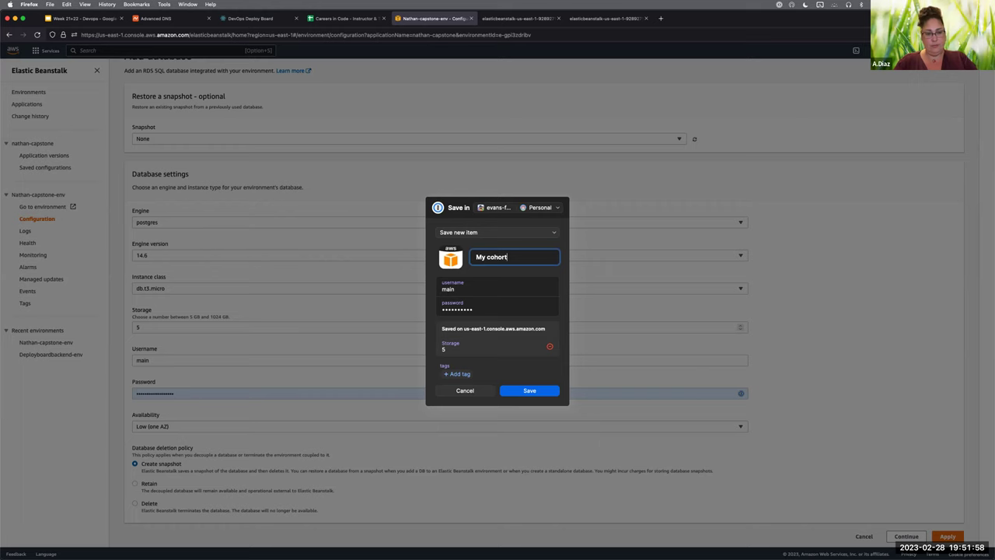
pyautogui.write(' rds us')
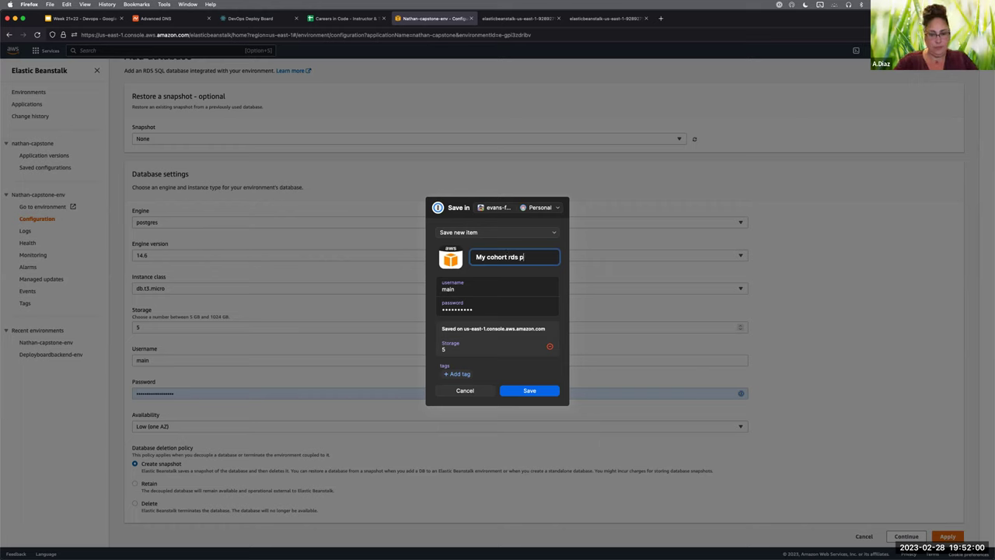
pyautogui.write('er')
pyautogui.doubleClick(527, 256)
pyautogui.click(507, 257)
pyautogui.write('four')
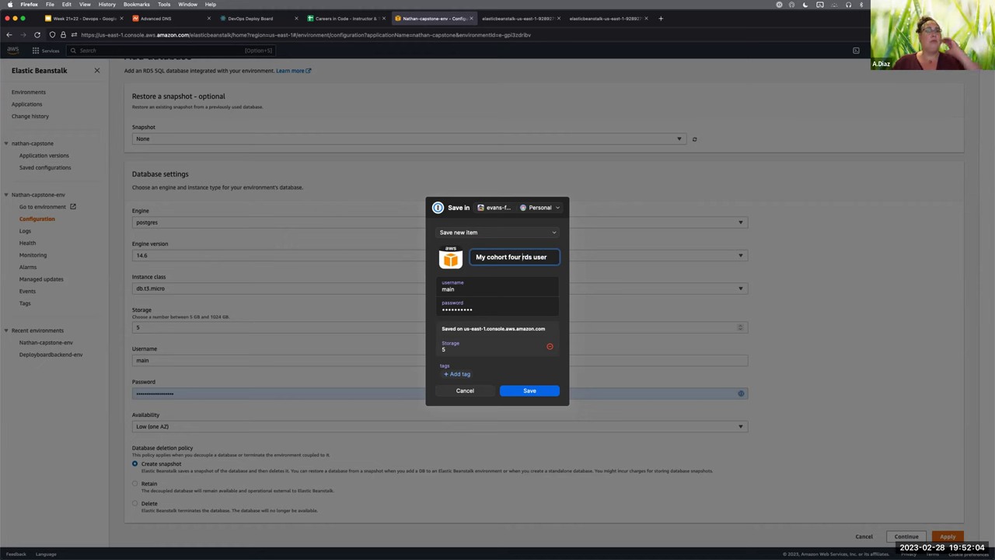
pyautogui.click(519, 391)
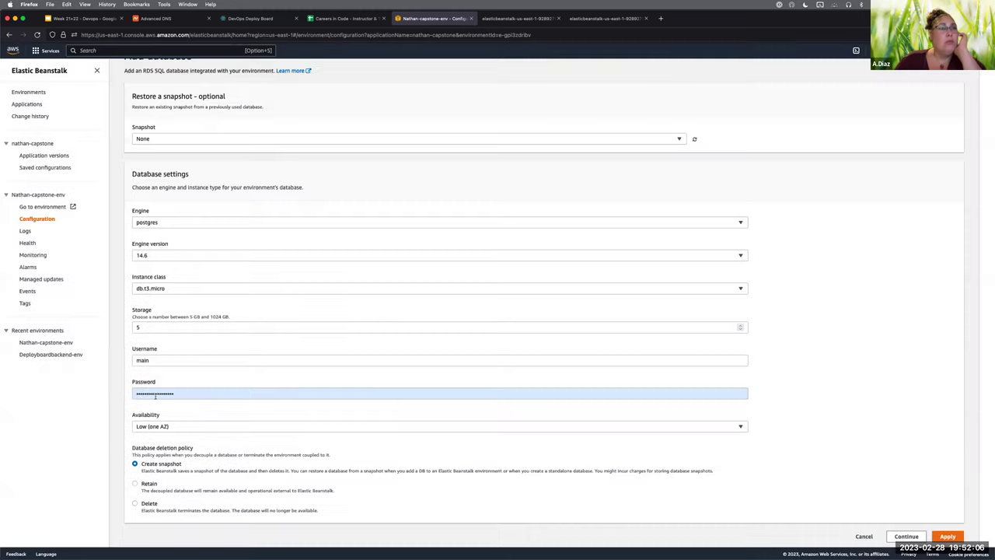
pyautogui.click(150, 386)
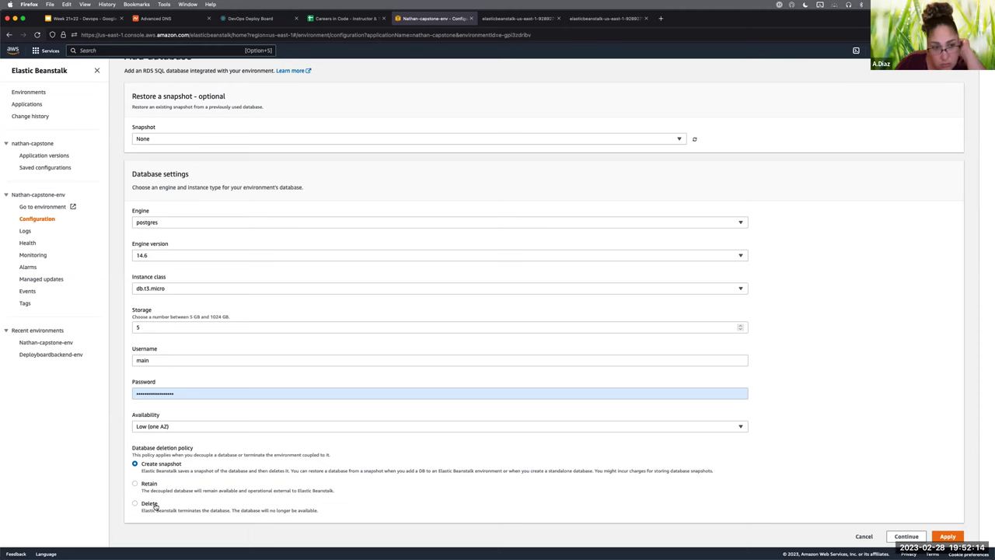
# - Review the completed database settings, including the availability choice and the description of the database deletion policy
pyautogui.scroll(-1, 154, 506)
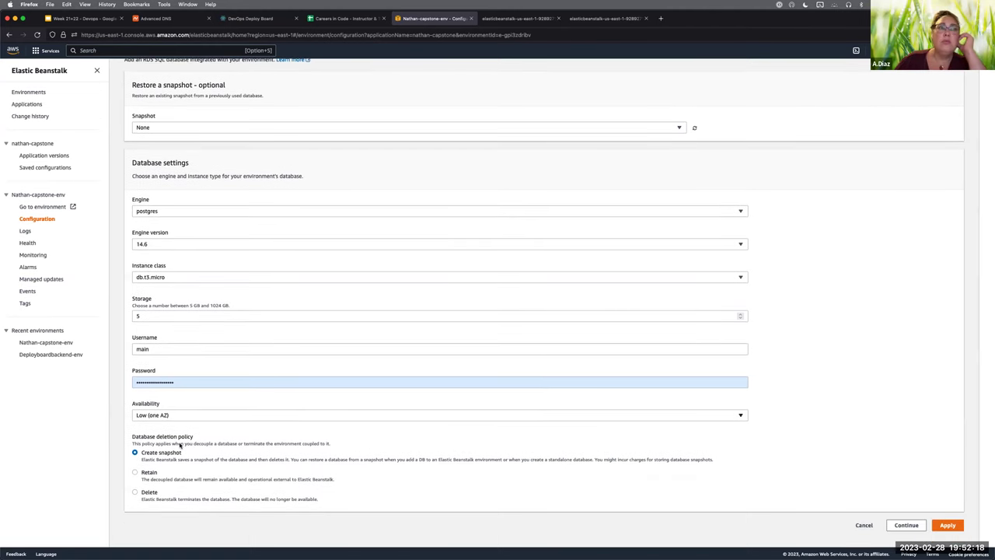
pyautogui.scroll(3, 188, 196)
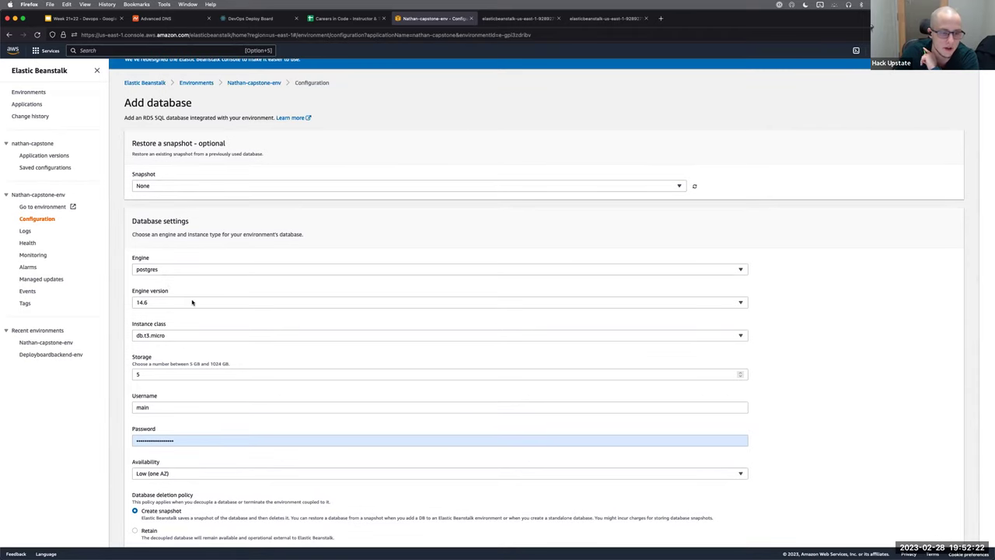
pyautogui.scroll(-1, 186, 331)
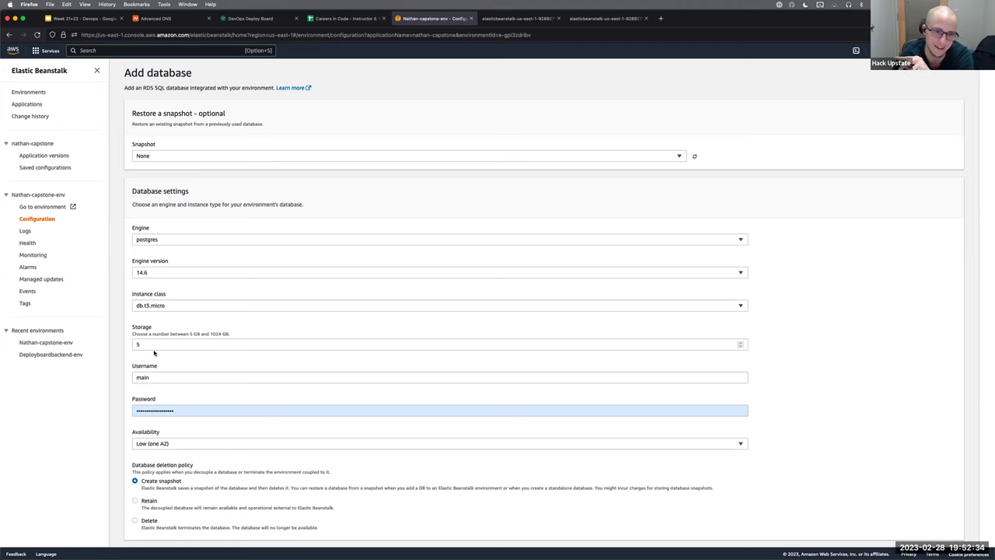
pyautogui.scroll(-1, 154, 353)
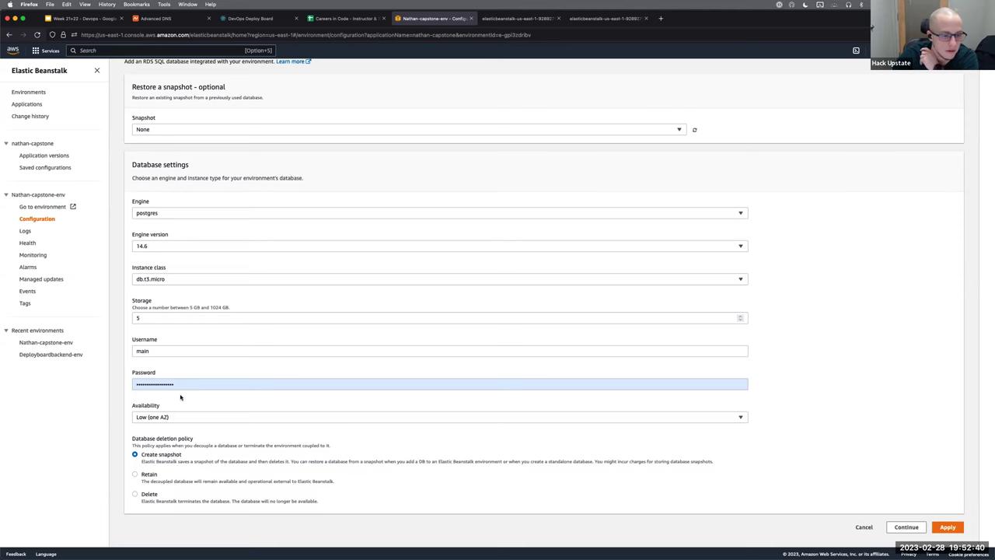
pyautogui.scroll(-1, 182, 398)
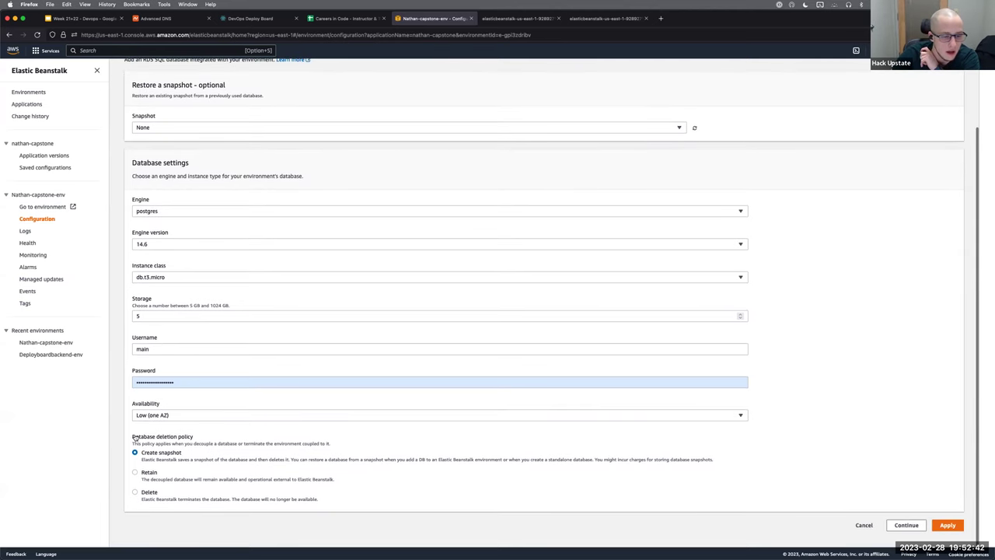
pyautogui.click(160, 416)
pyautogui.click(127, 417)
pyautogui.moveTo(149, 443); pyautogui.dragTo(226, 445)
pyautogui.click(193, 426)
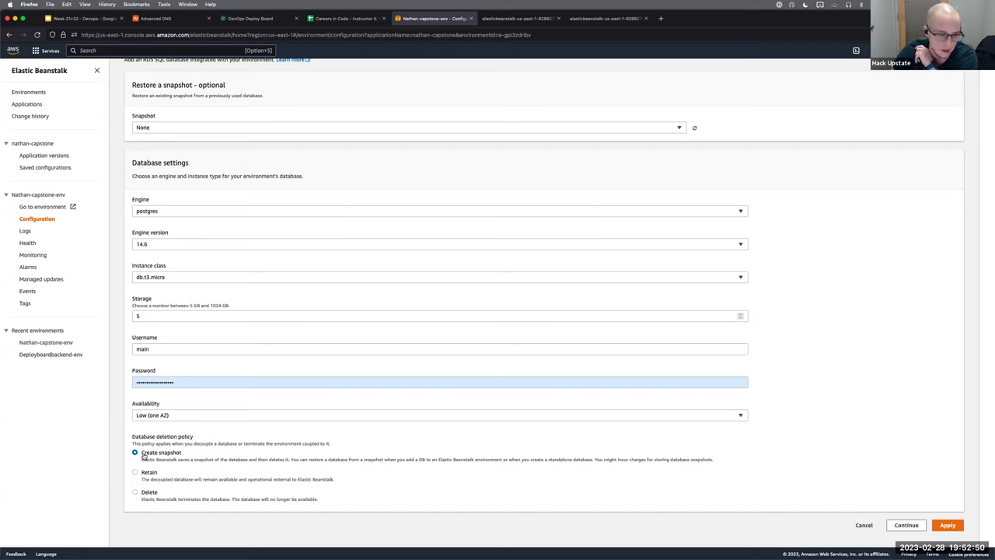
# - Set the database deletion policy to Delete and apply the new database configuration
pyautogui.click(135, 492)
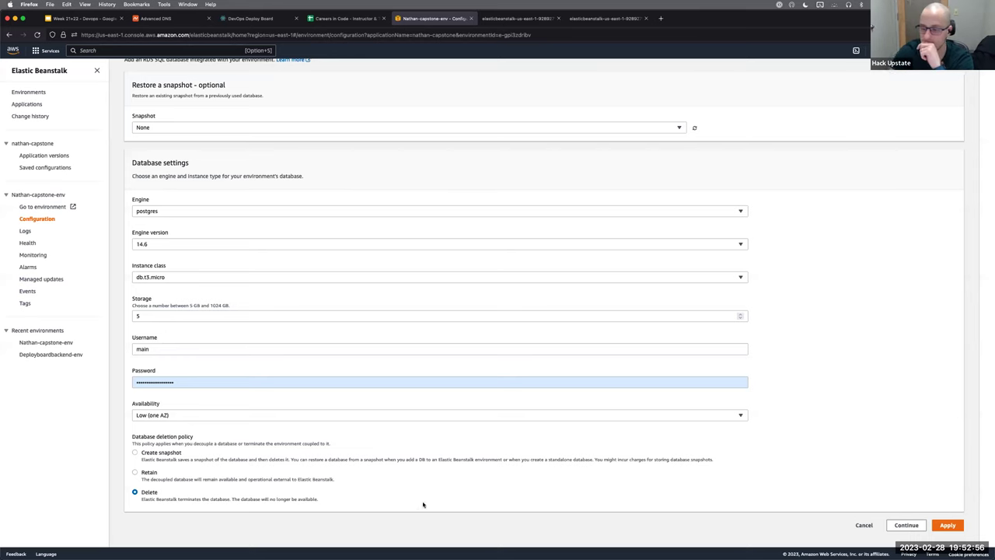
pyautogui.click(948, 527)
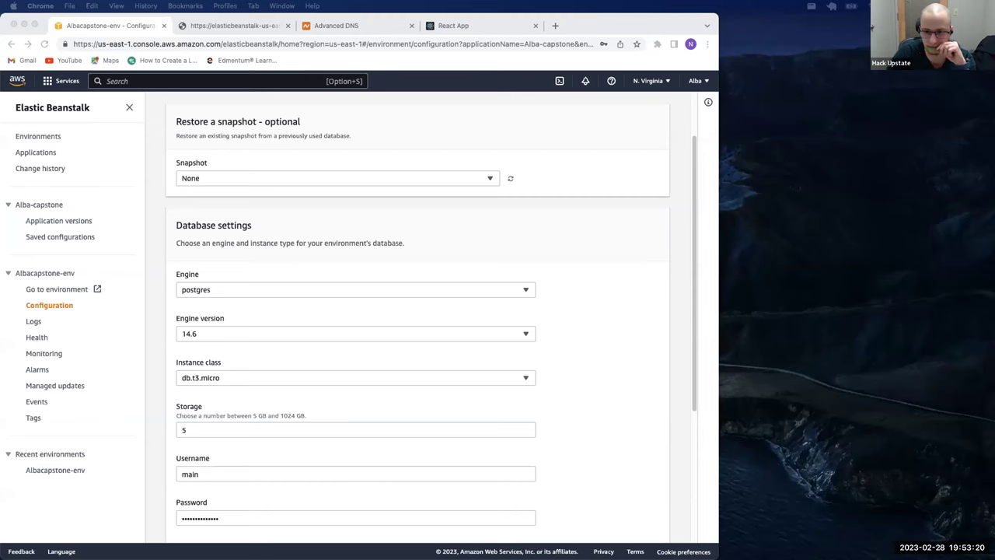
# - Try to apply the completed database configuration with the Delete deletion policy
pyautogui.scroll(-2, 617, 445)
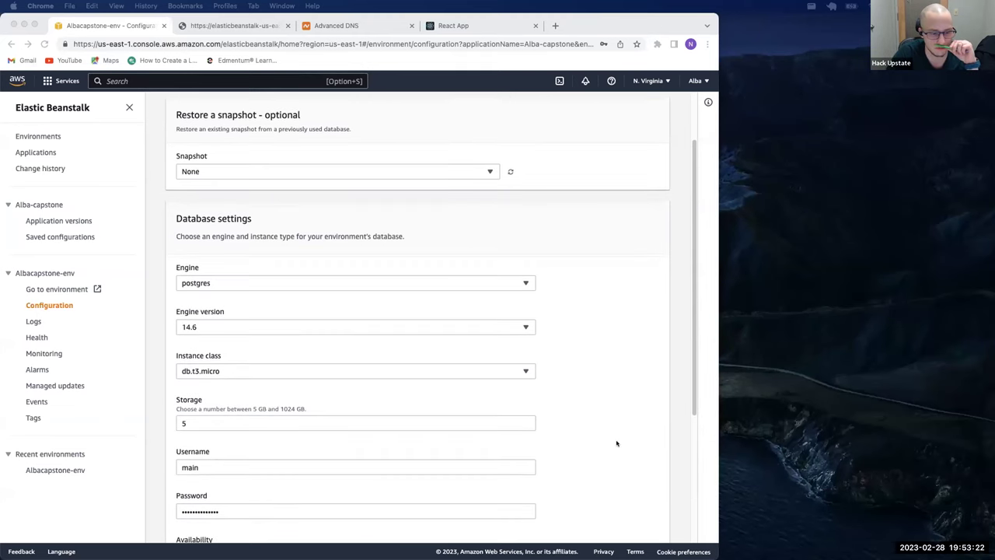
pyautogui.scroll(-5, 617, 444)
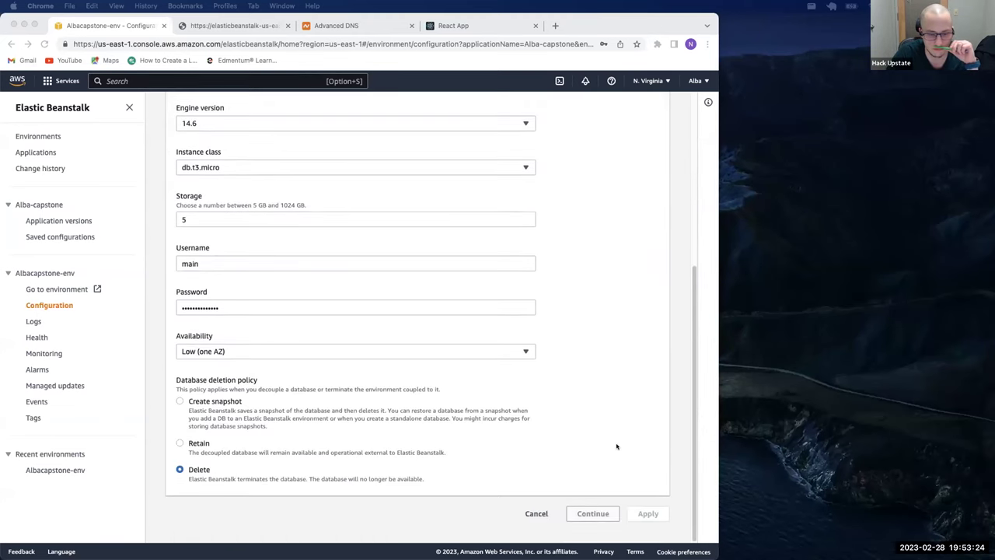
pyautogui.click(648, 516)
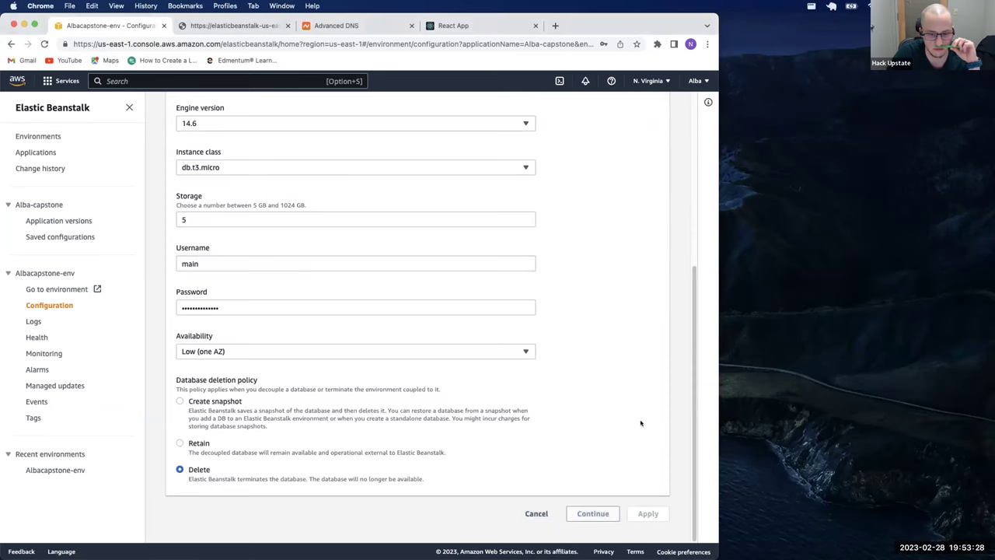
# - Recheck the database settings and change the database deletion policy to Create snapshot
pyautogui.scroll(7, 642, 437)
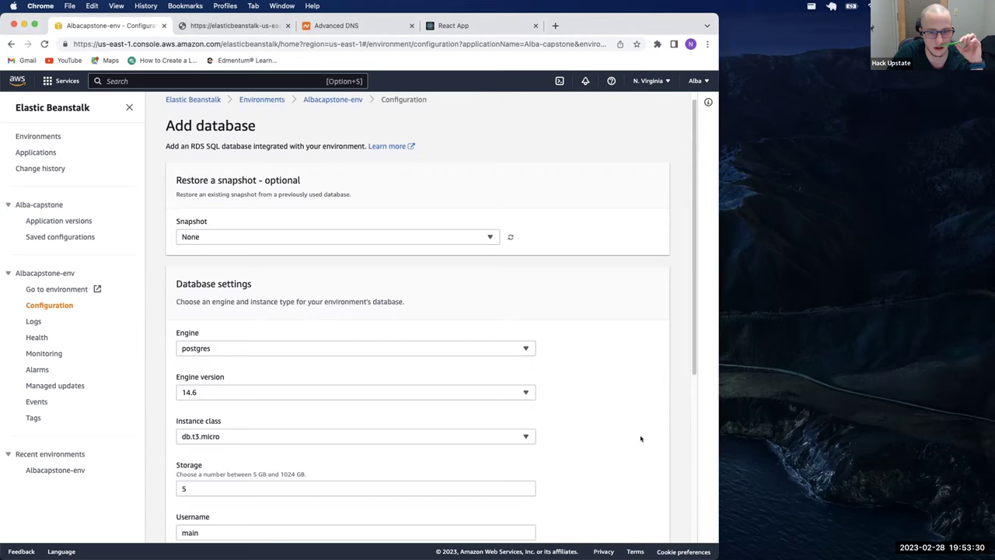
pyautogui.scroll(-2, 639, 439)
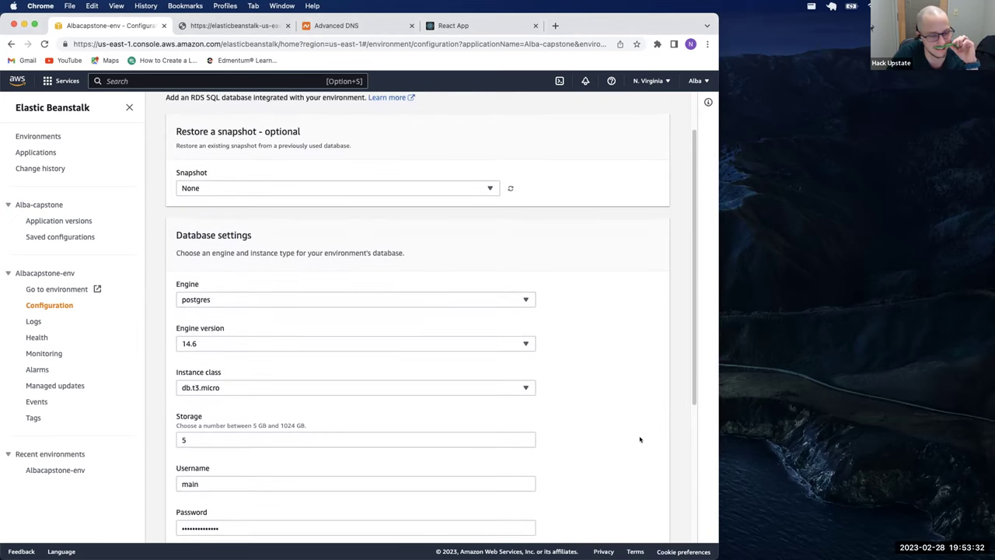
pyautogui.scroll(-3, 637, 440)
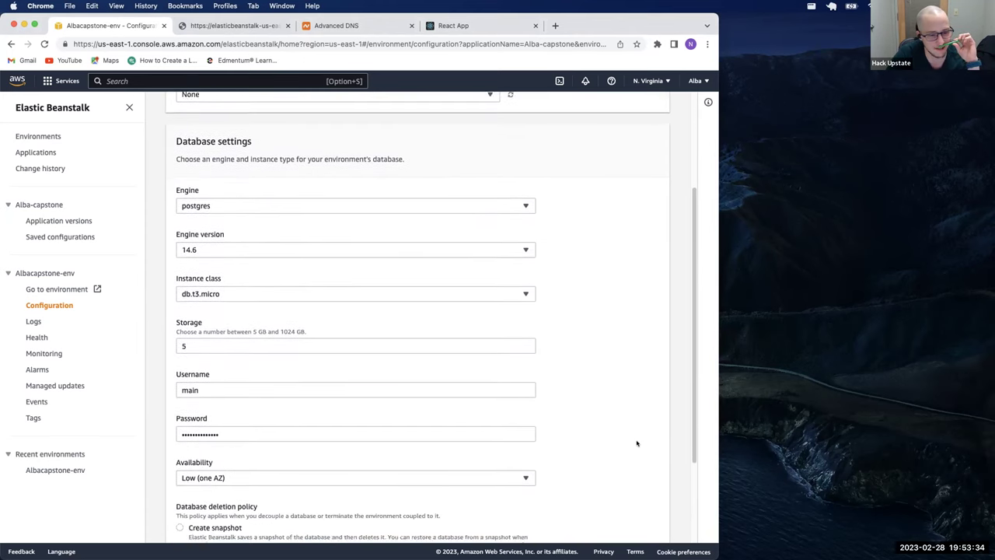
pyautogui.scroll(-2, 637, 443)
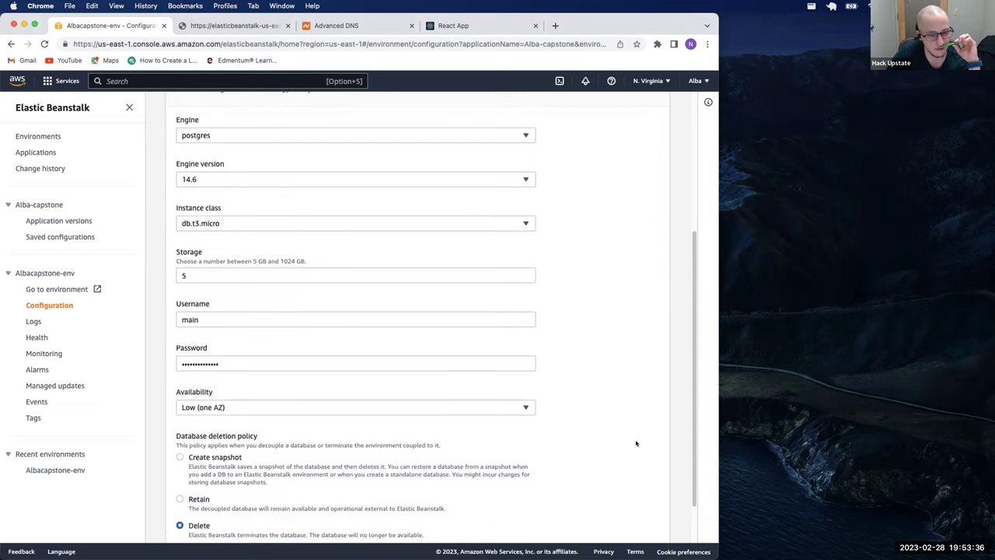
pyautogui.scroll(-2, 636, 444)
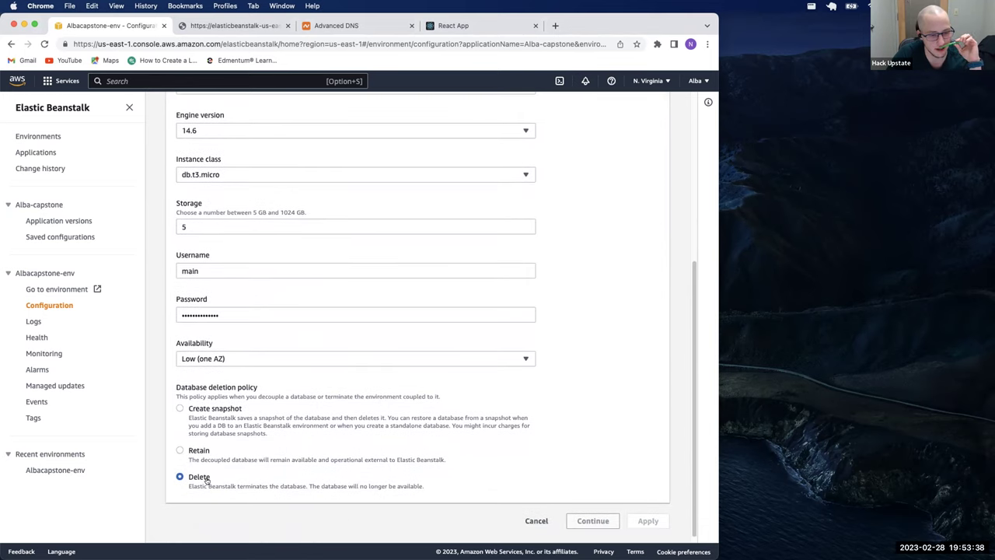
pyautogui.click(179, 407)
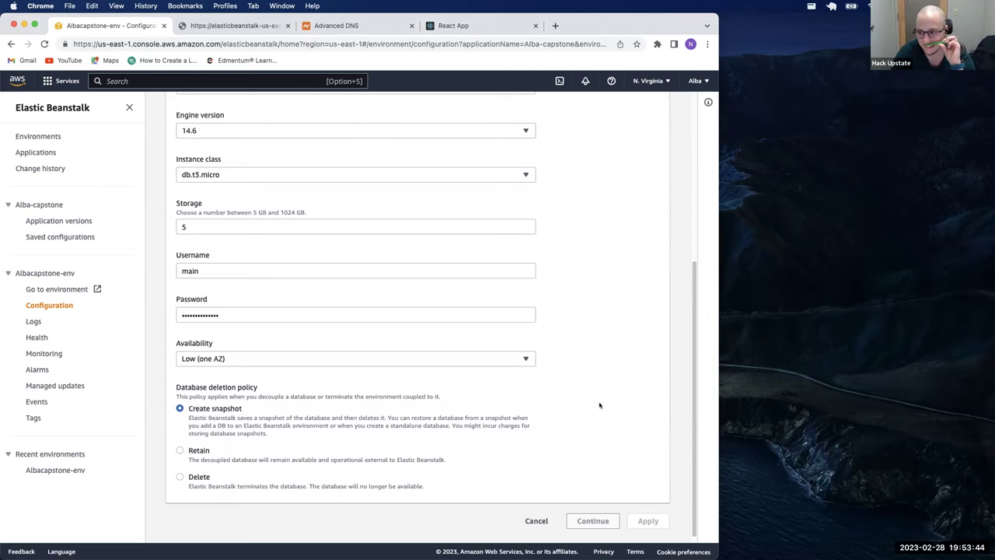
# - Check the available snapshots to restore and set the database storage to 6 GB
pyautogui.scroll(2, 675, 398)
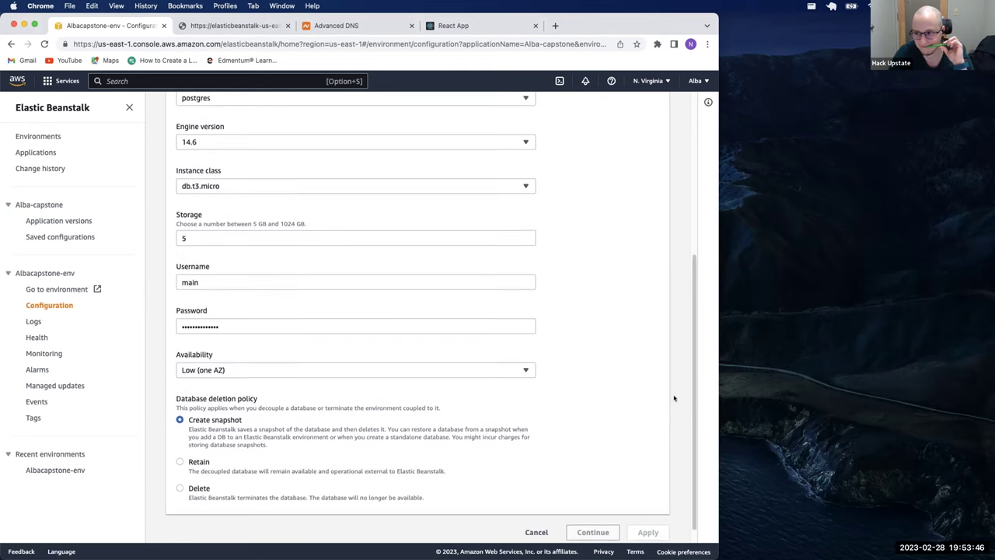
pyautogui.scroll(4, 674, 398)
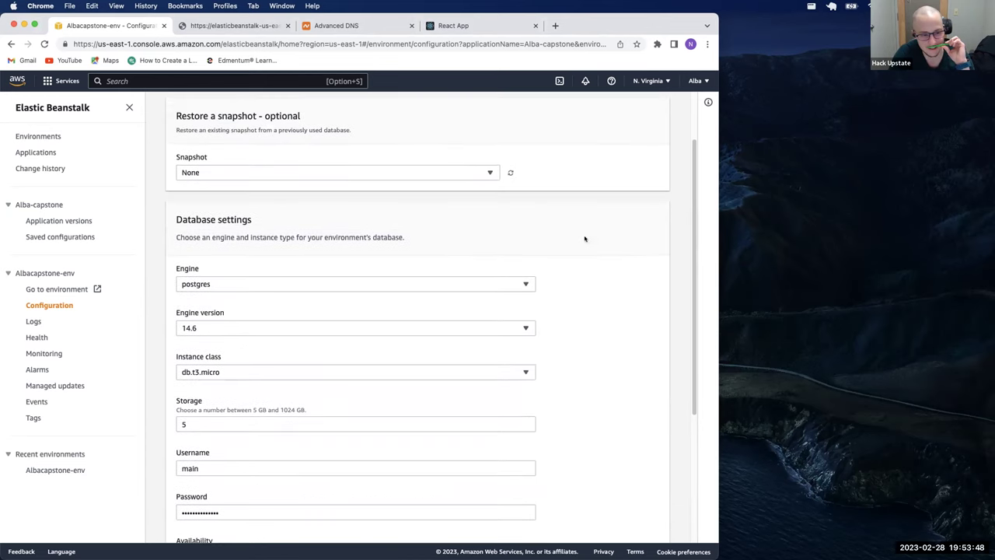
pyautogui.click(457, 174)
pyautogui.click(459, 173)
pyautogui.scroll(-2, 562, 282)
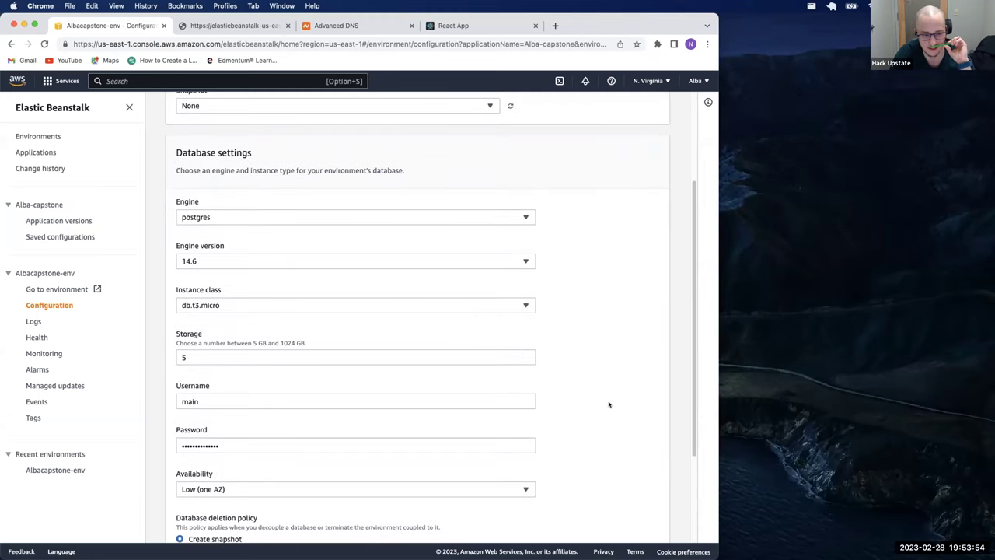
pyautogui.click(502, 356)
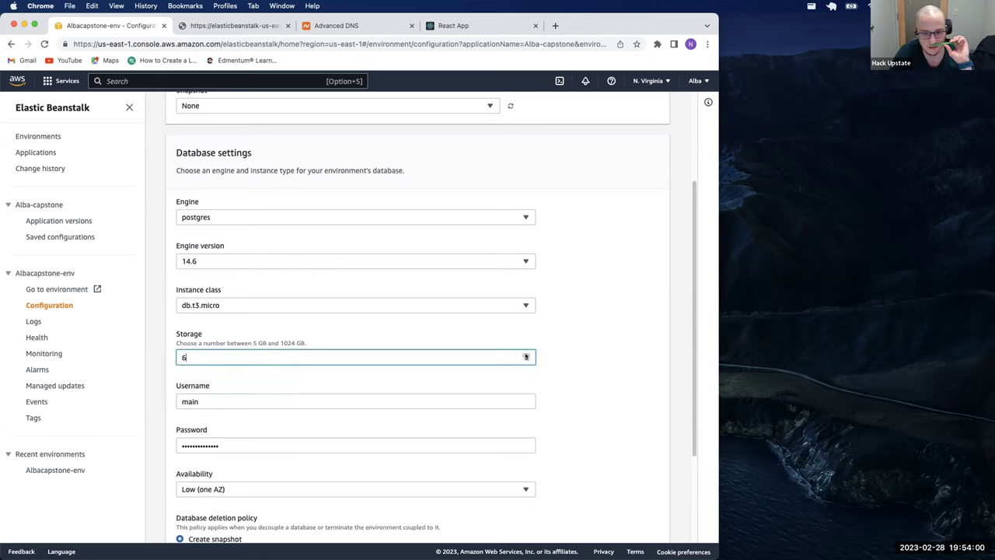
# - Switch the database deletion policy to Delete, then to Retain, and back to Create snapshot
pyautogui.scroll(-4, 615, 427)
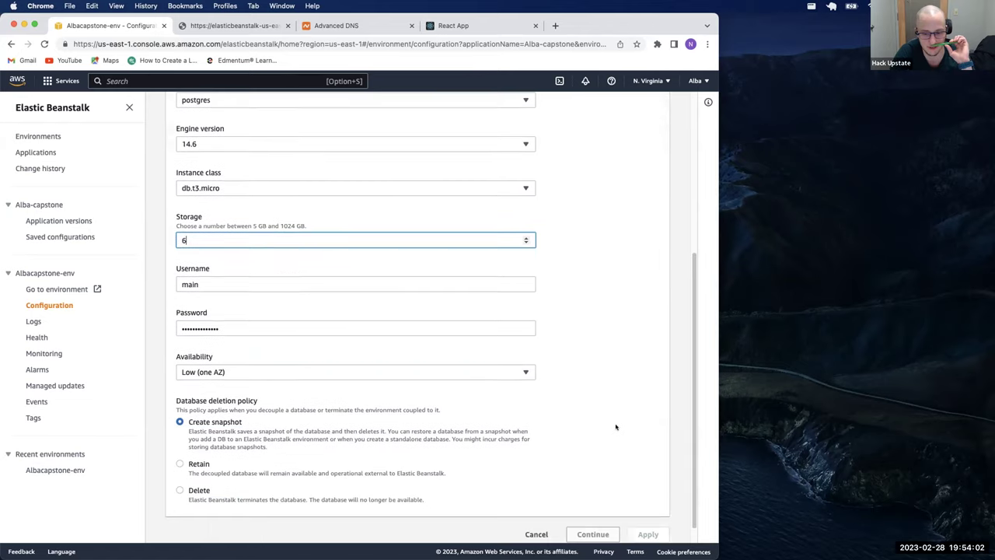
pyautogui.click(180, 469)
pyautogui.click(180, 443)
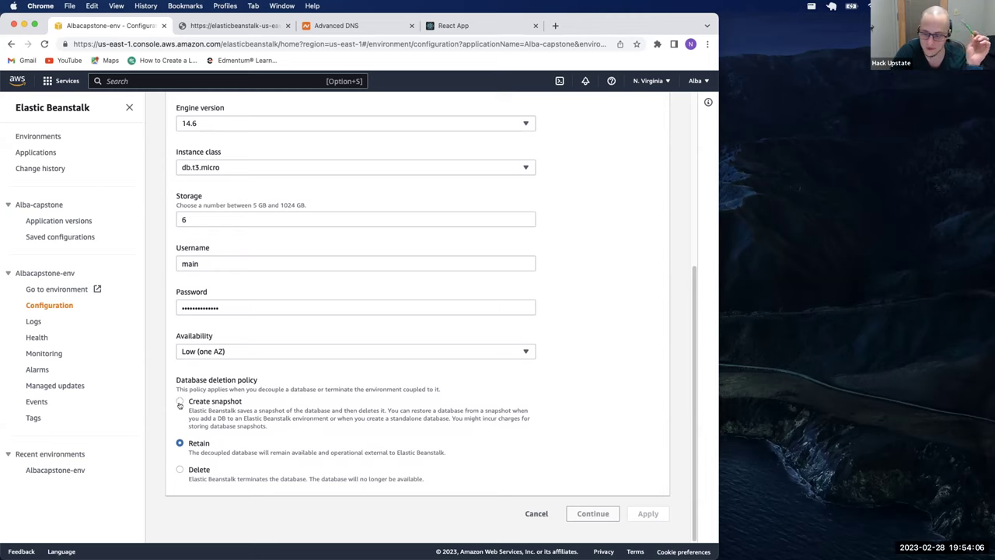
pyautogui.click(180, 401)
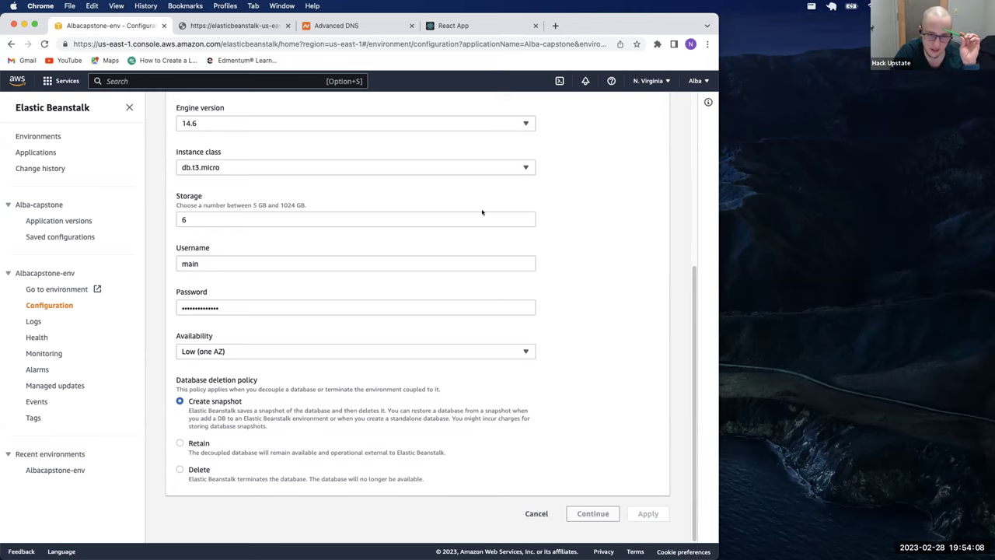
# - Reload the environment's configuration page and reopen its database settings for editing
pyautogui.click(44, 44)
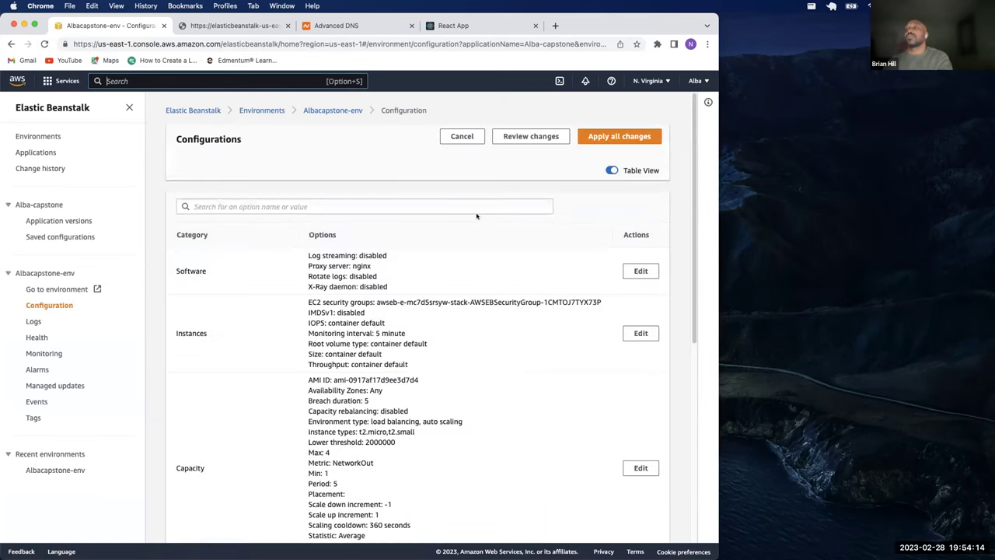
pyautogui.scroll(-10, 517, 312)
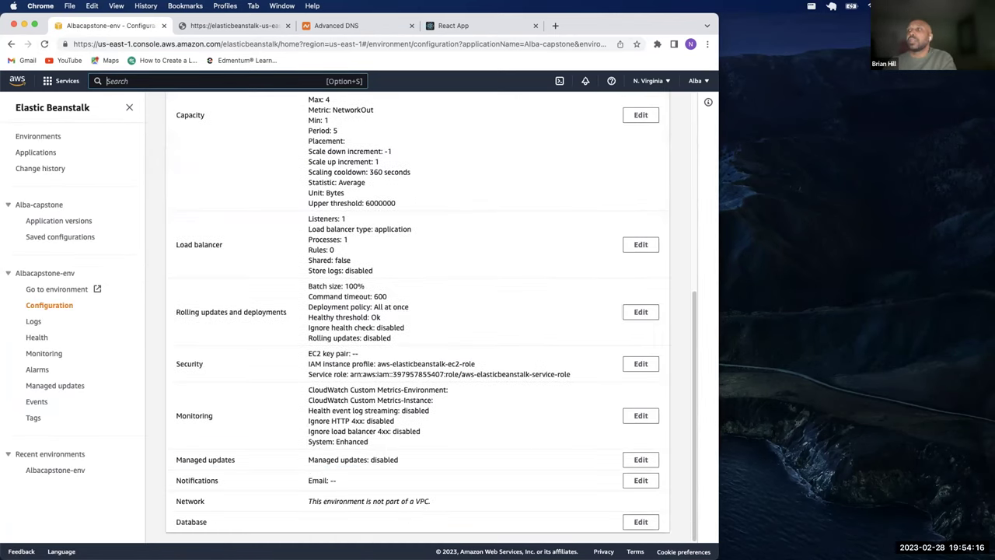
pyautogui.click(637, 522)
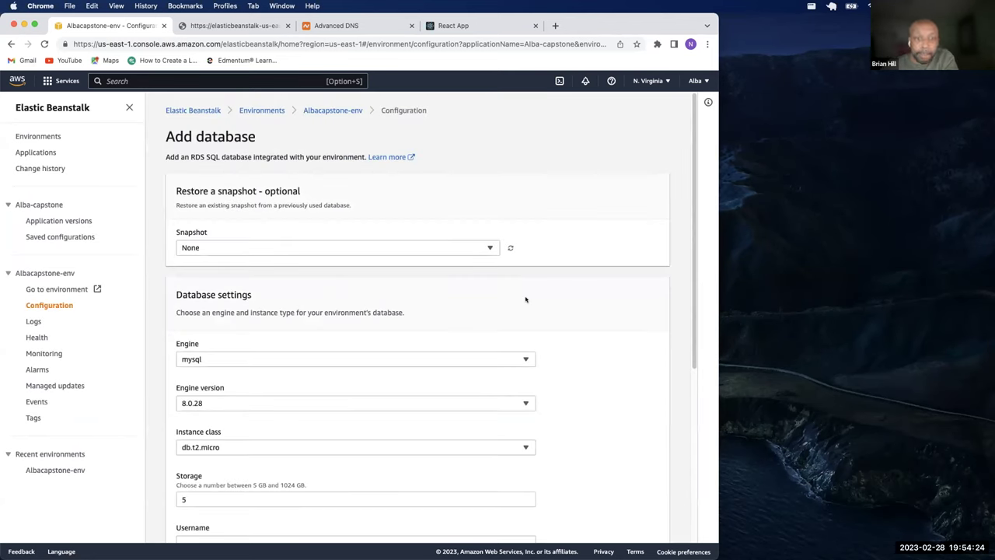
# - Set the database engine to postgres and the instance class to db.t3.micro
pyautogui.click(526, 358)
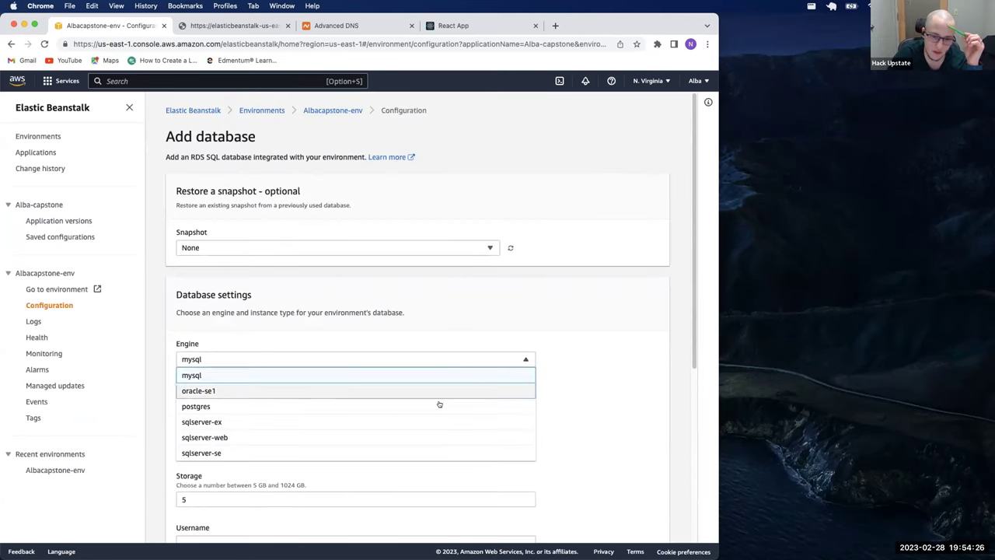
pyautogui.click(235, 406)
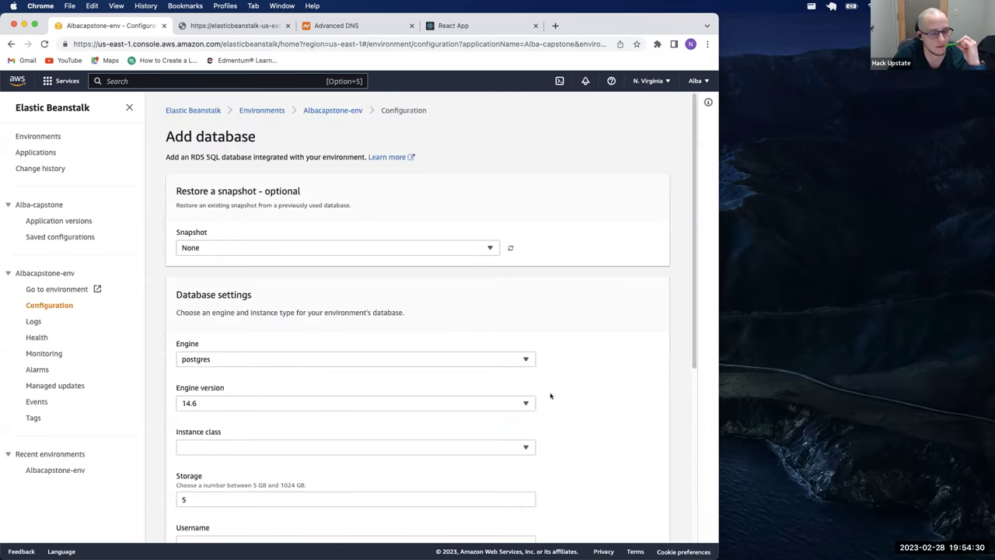
pyautogui.scroll(-1, 560, 437)
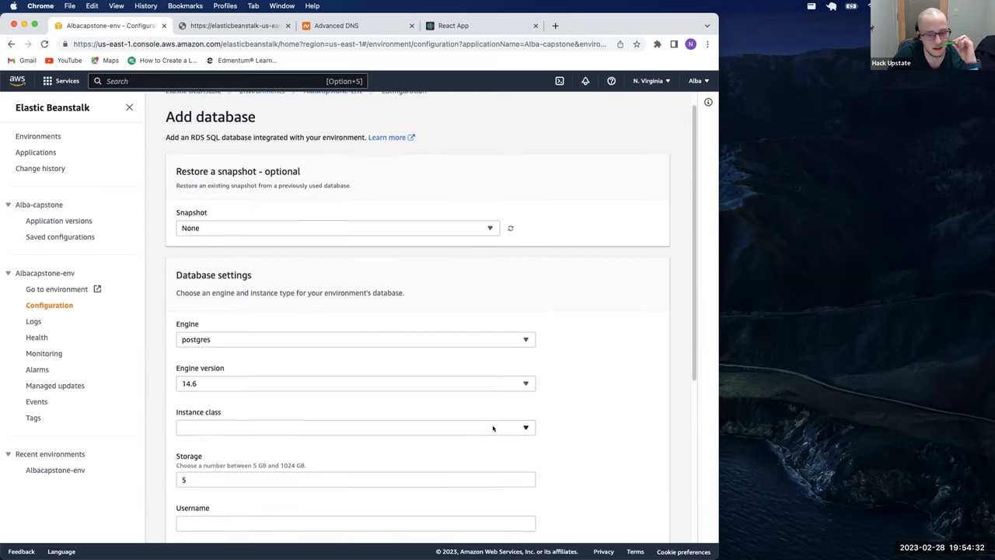
pyautogui.click(499, 429)
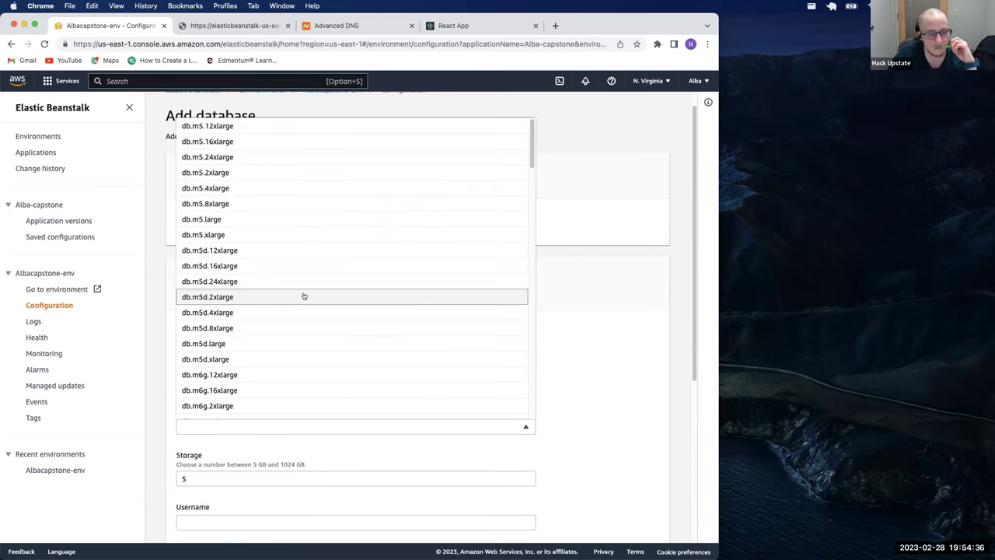
pyautogui.scroll(-5, 404, 311)
pyautogui.scroll(1, 240, 147)
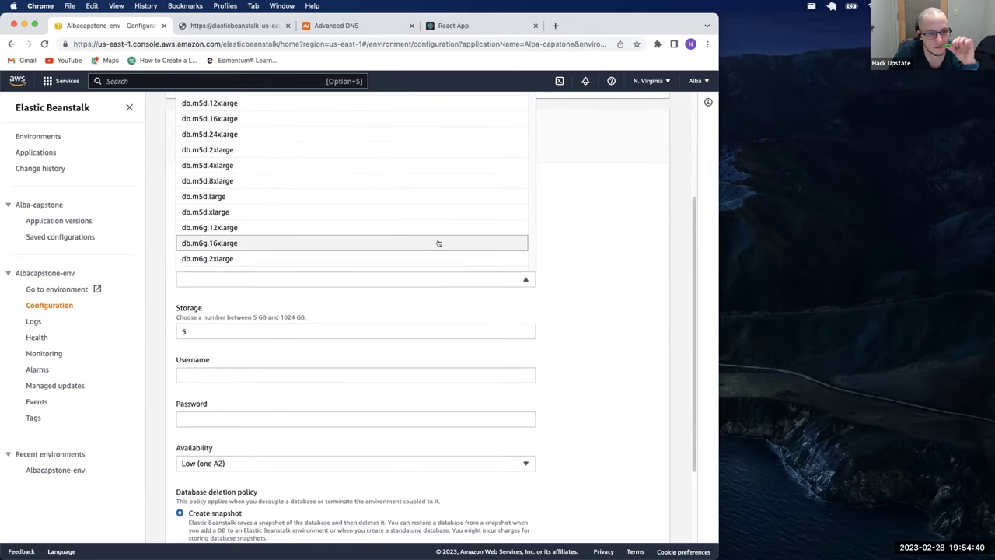
pyautogui.scroll(-10, 456, 253)
pyautogui.scroll(3, 453, 257)
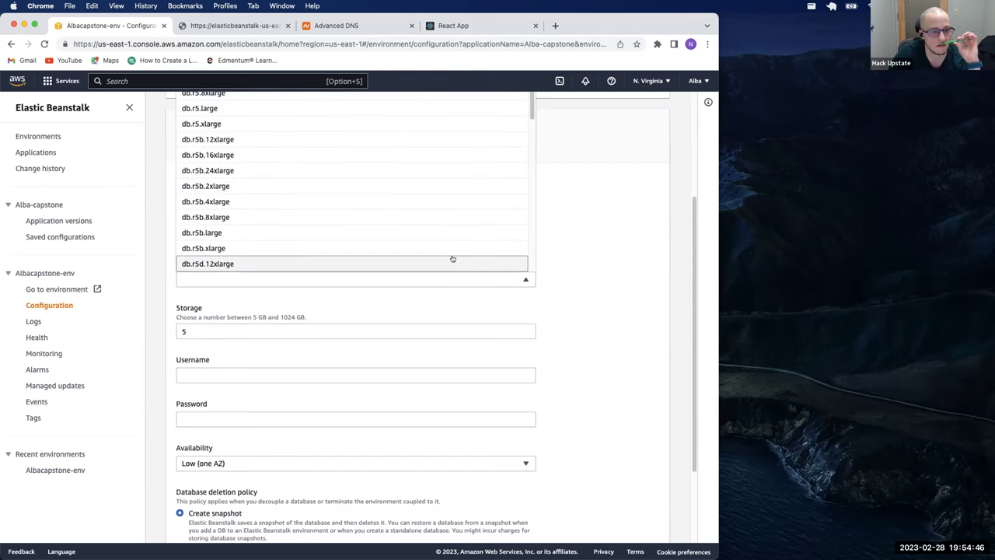
pyautogui.scroll(1, 431, 267)
pyautogui.scroll(-3, 439, 124)
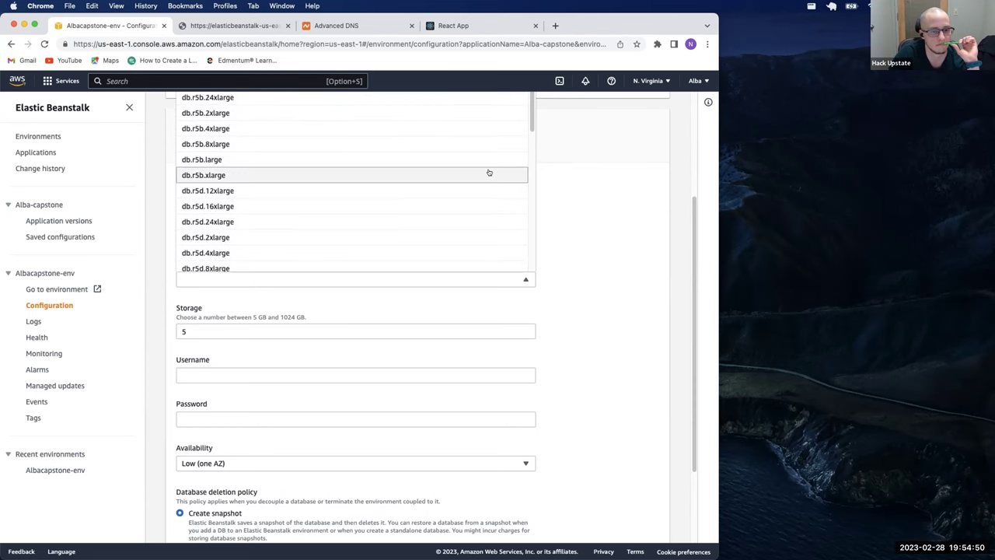
pyautogui.scroll(1, 532, 106)
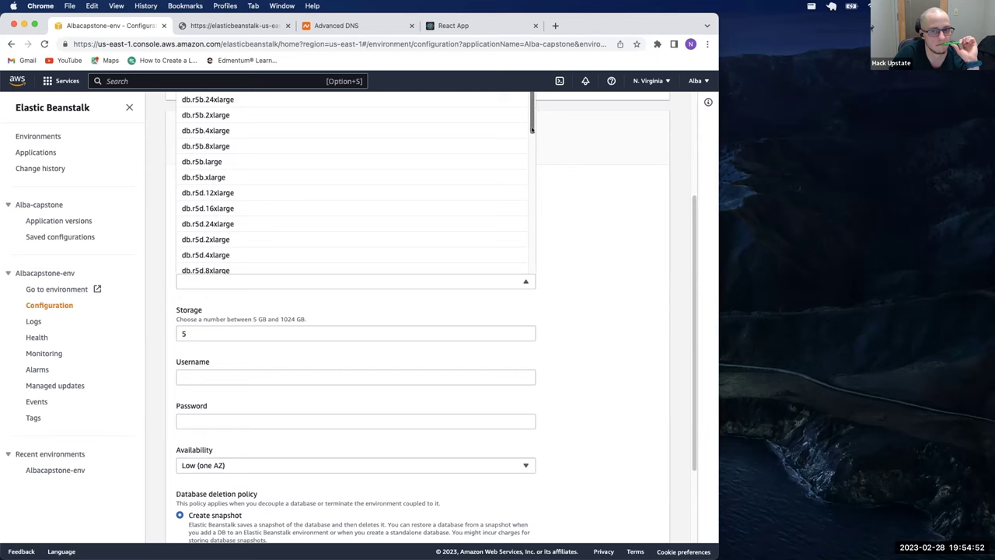
pyautogui.moveTo(532, 129); pyautogui.dragTo(510, 253)
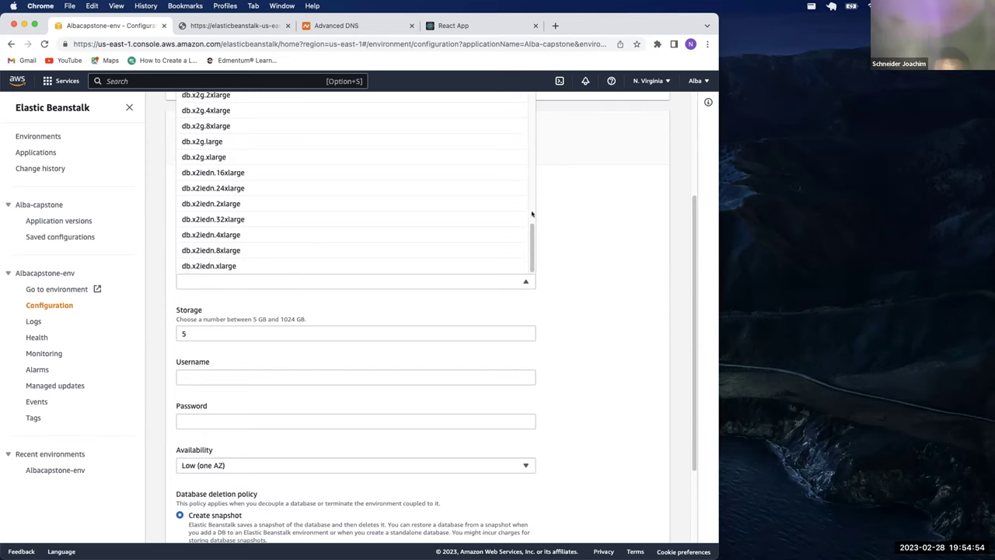
pyautogui.scroll(5, 535, 146)
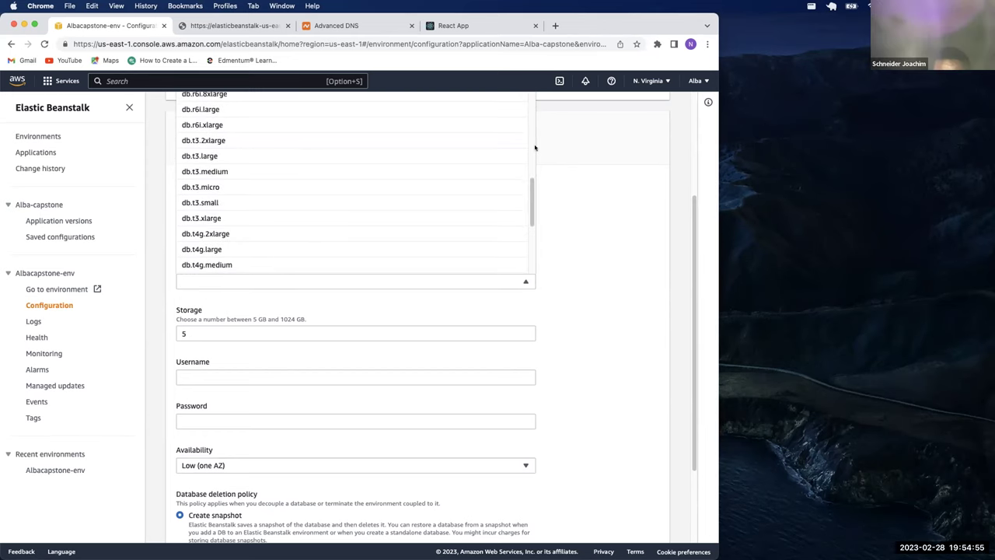
pyautogui.click(270, 187)
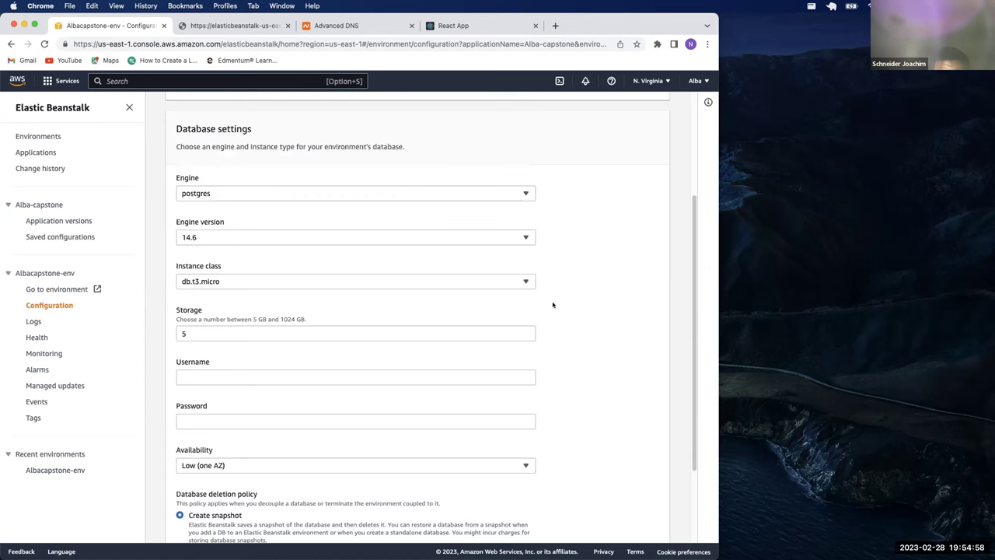
# - Set the database username to main and enter the database password
pyautogui.scroll(-2, 335, 402)
pyautogui.click(301, 332)
pyautogui.write('ma')
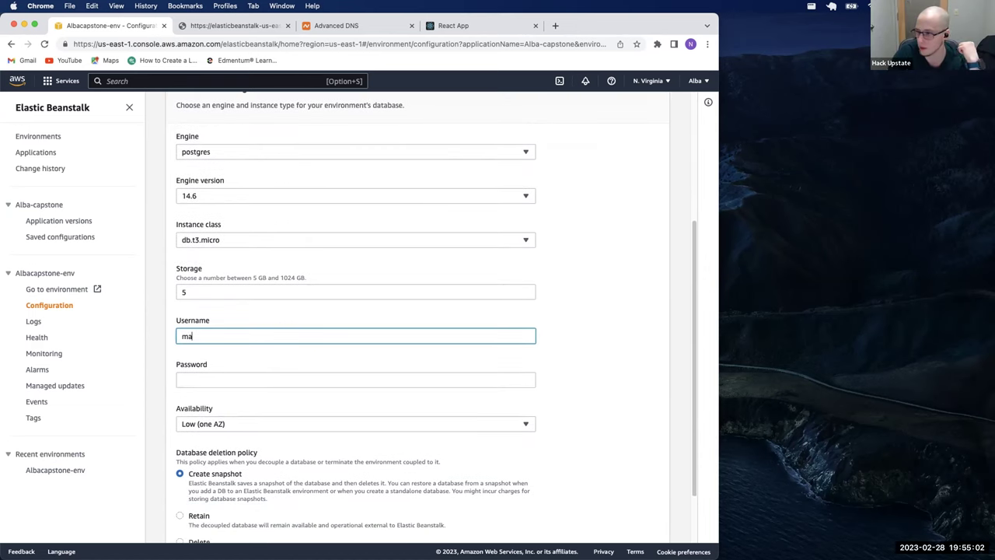
pyautogui.write('in')
pyautogui.click(287, 379)
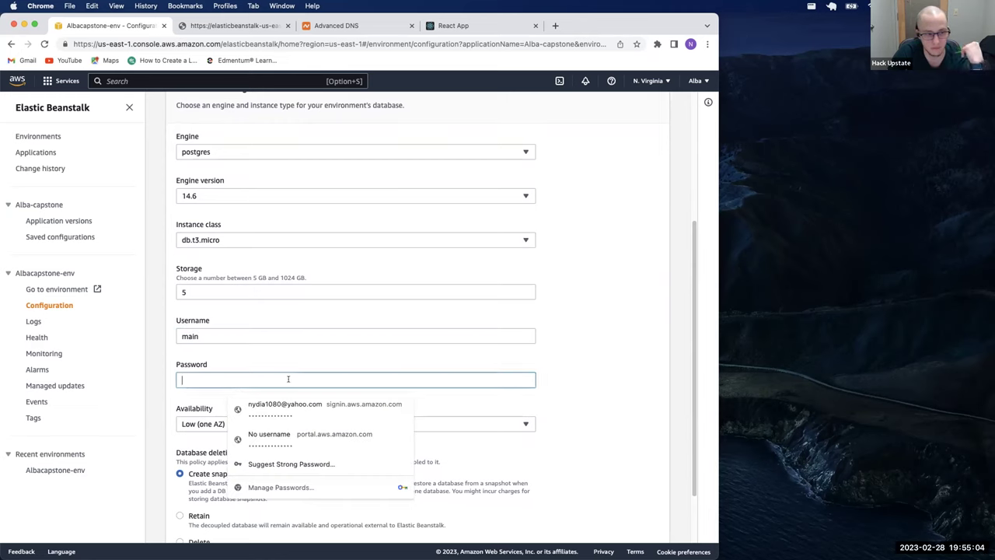
pyautogui.write('••')
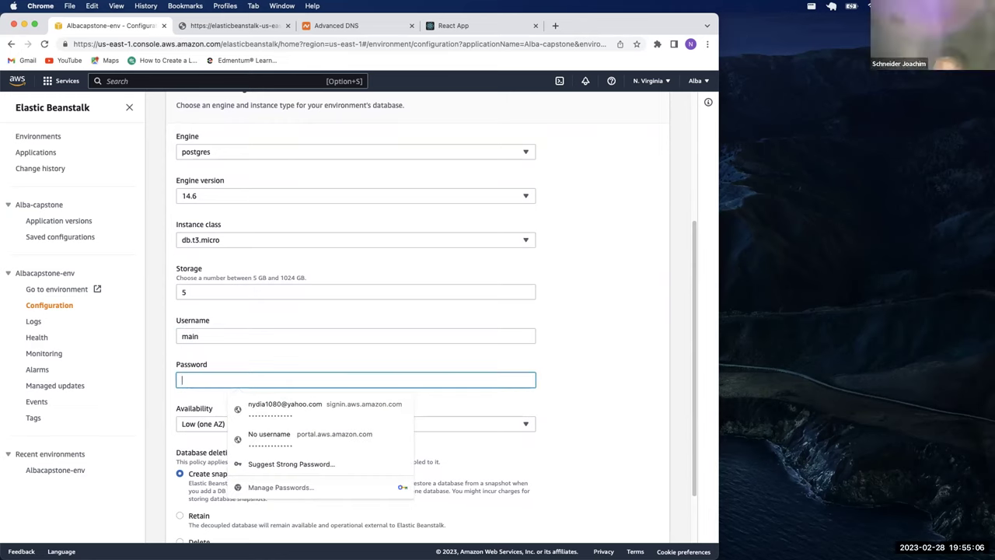
pyautogui.write('••••••••')
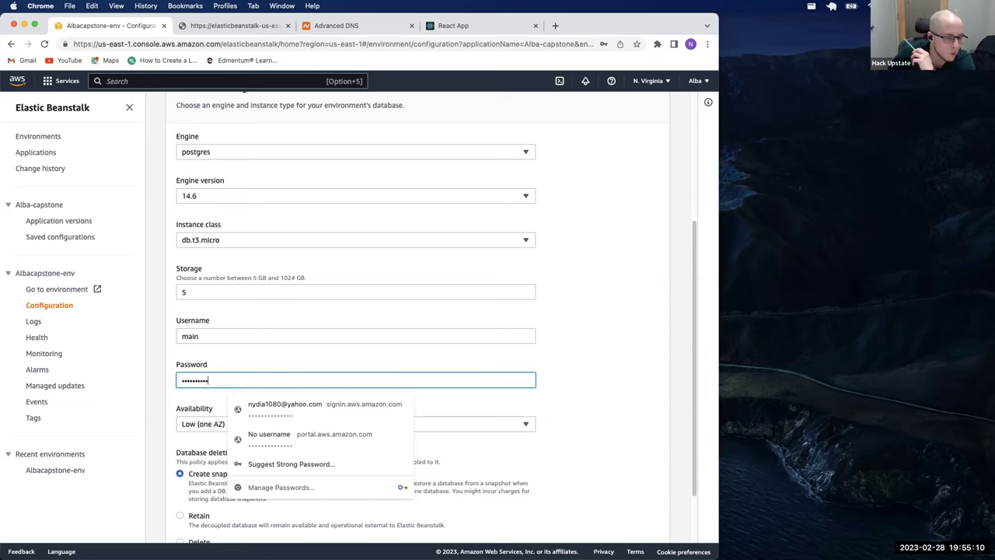
pyautogui.write('••••')
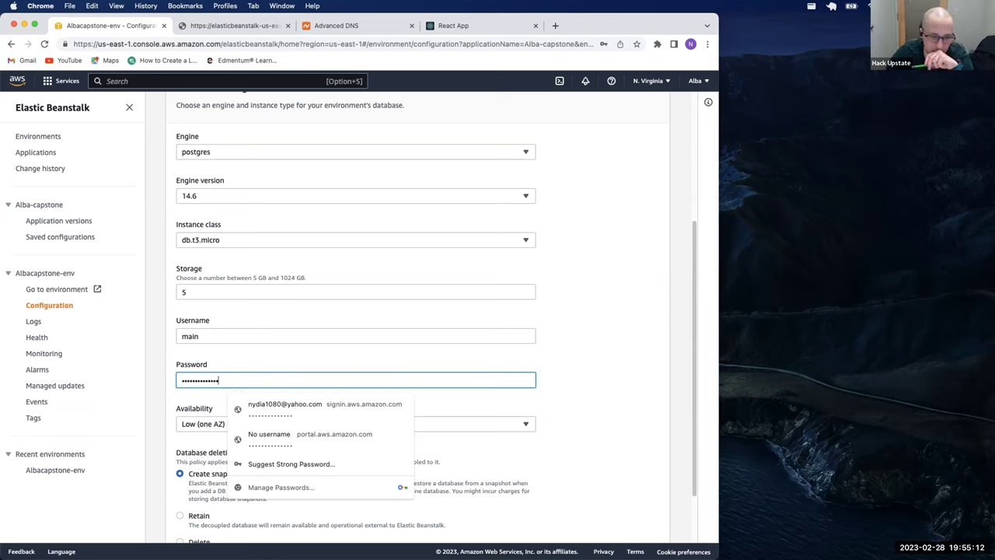
# - Set the database deletion policy to Delete and try to apply the database settings
pyautogui.click(626, 414)
pyautogui.scroll(-2, 626, 418)
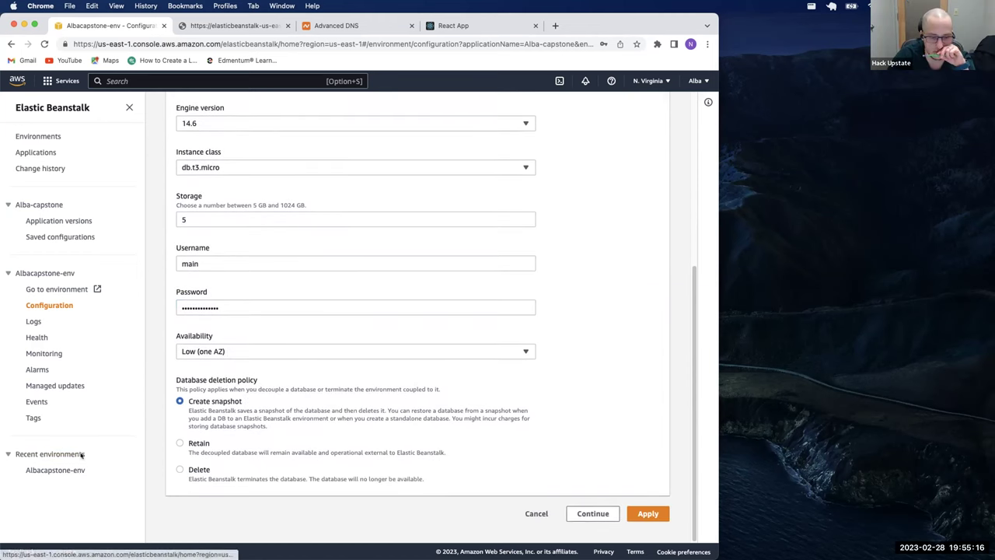
pyautogui.click(181, 469)
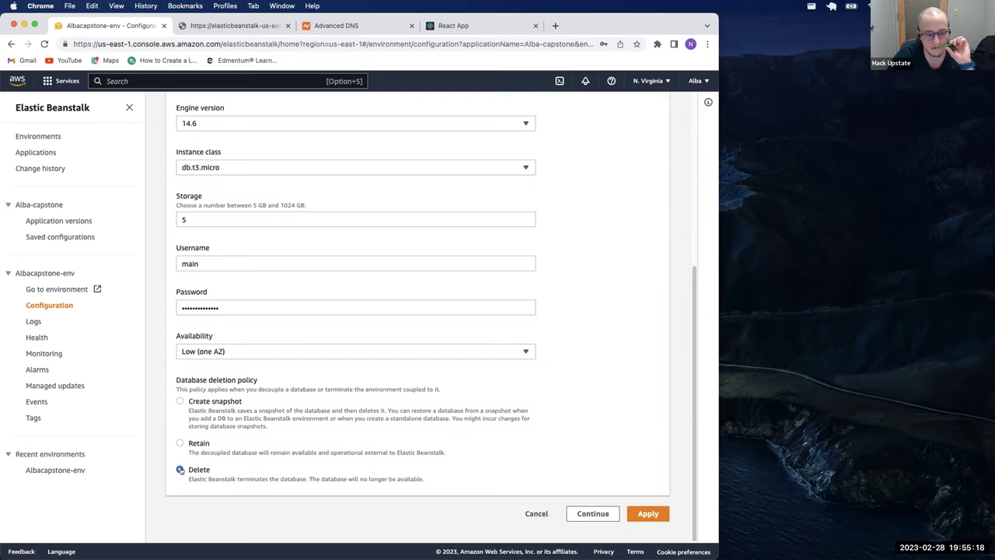
pyautogui.click(653, 514)
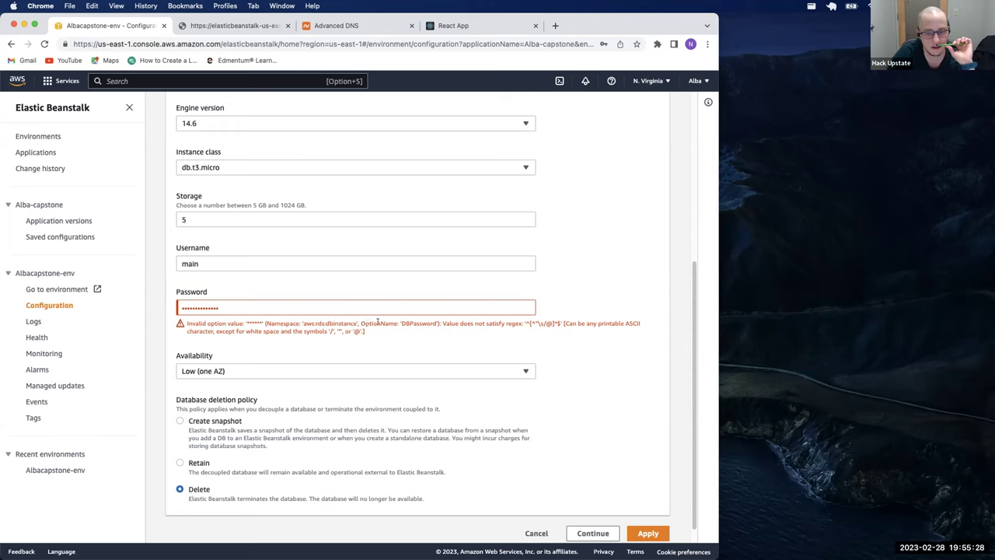
# - Replace the database password with one that avoids white space, slashes, double quotes and the @ symbol
pyautogui.click(225, 307)
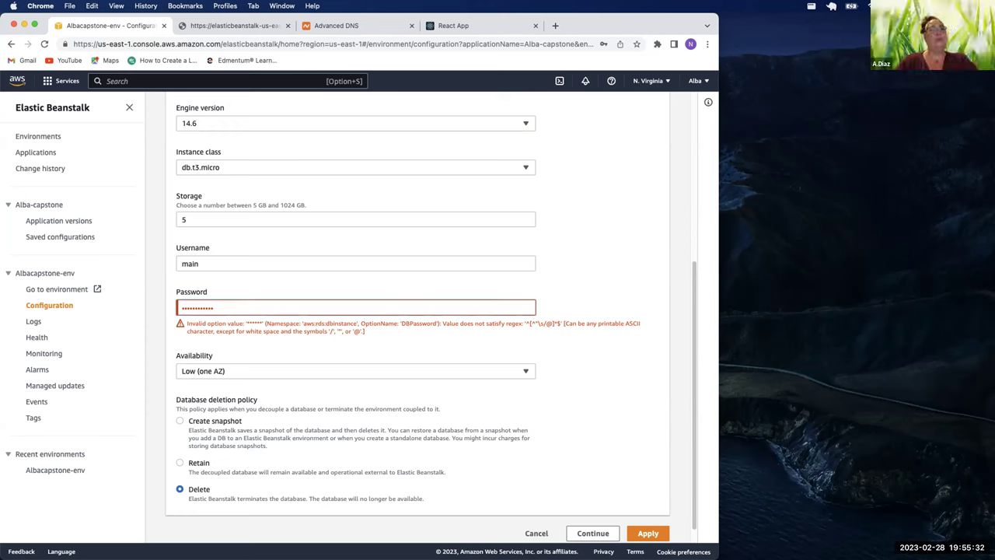
pyautogui.press('BackSpace')
pyautogui.press('BackSpace')
pyautogui.press('BackSpace')
pyautogui.press('BackSpace')
pyautogui.press('BackSpace')
pyautogui.press('BackSpace')
pyautogui.press('BackSpace')
pyautogui.press('BackSpace')
pyautogui.press('BackSpace')
pyautogui.press('BackSpace')
pyautogui.write('****')
pyautogui.press('BackSpace')
pyautogui.write('**')
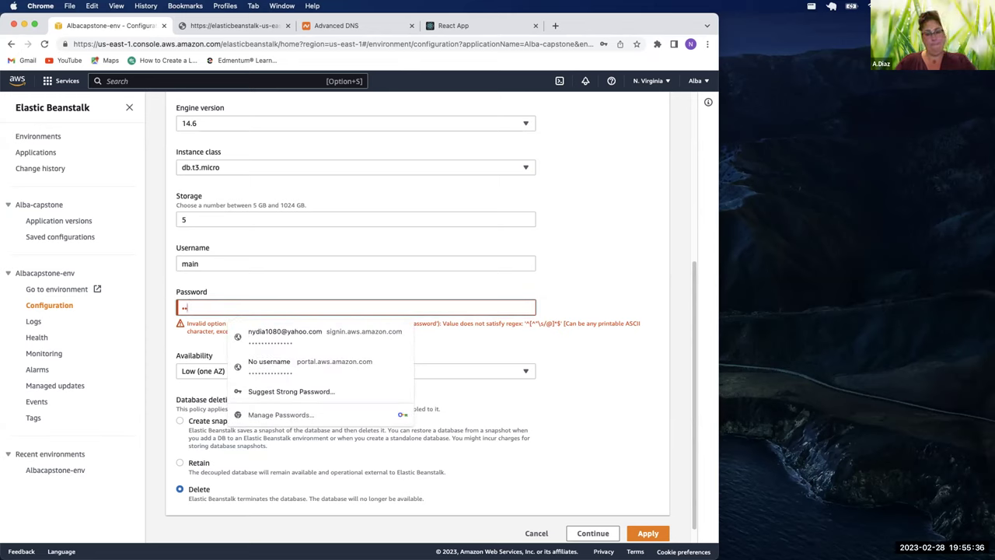
pyautogui.write('*********')
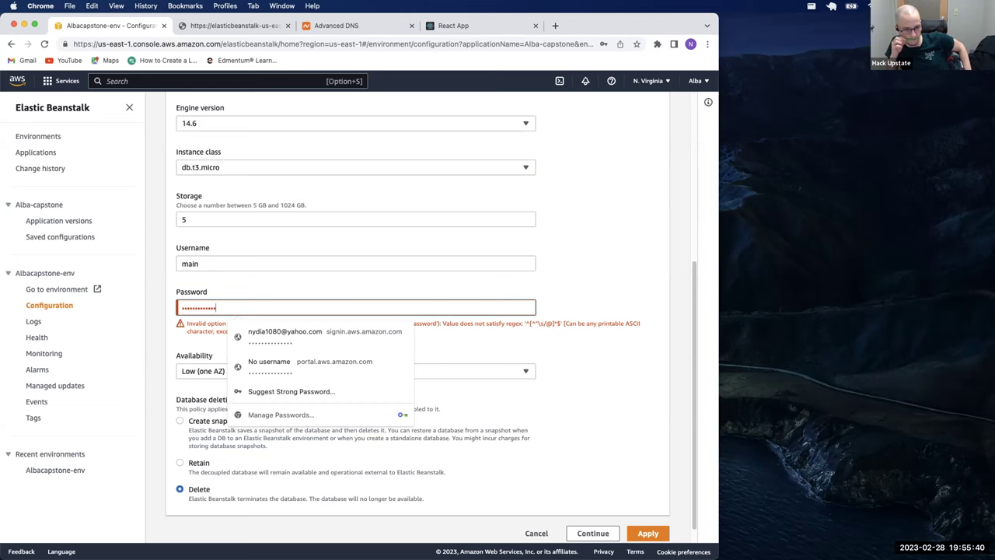
# - Decline discarding the pending database updates, apply the settings to the environment, and save the database credentials in the browser
pyautogui.press('Return')
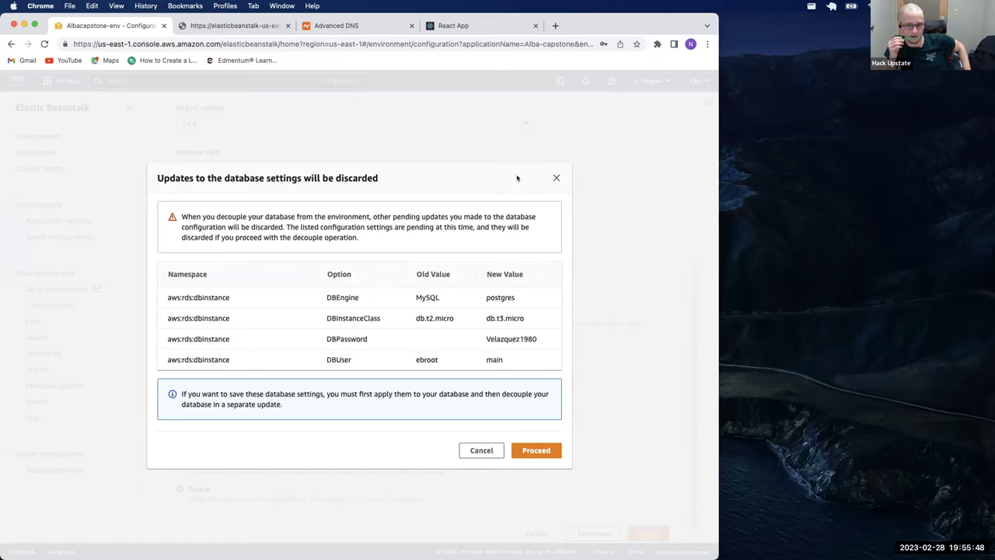
pyautogui.click(478, 451)
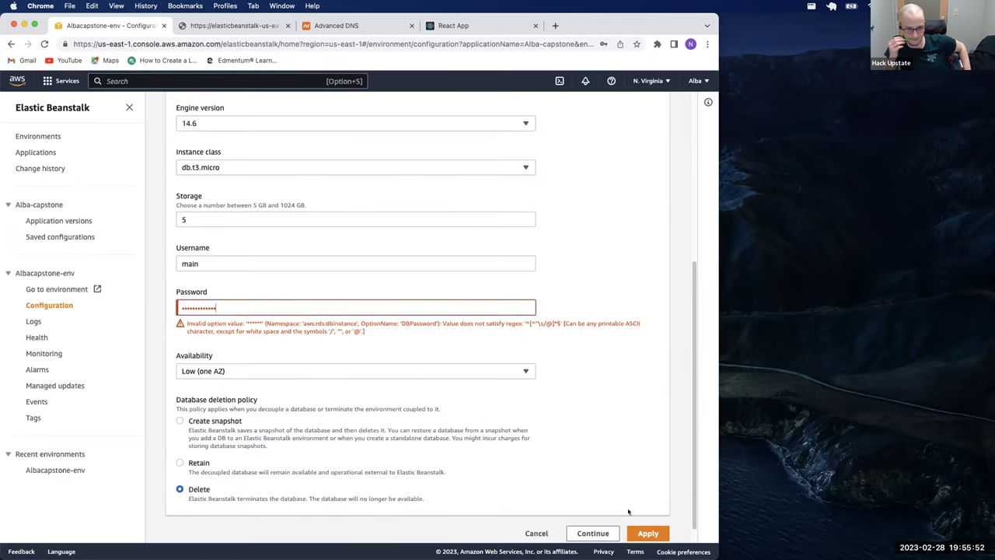
pyautogui.click(649, 529)
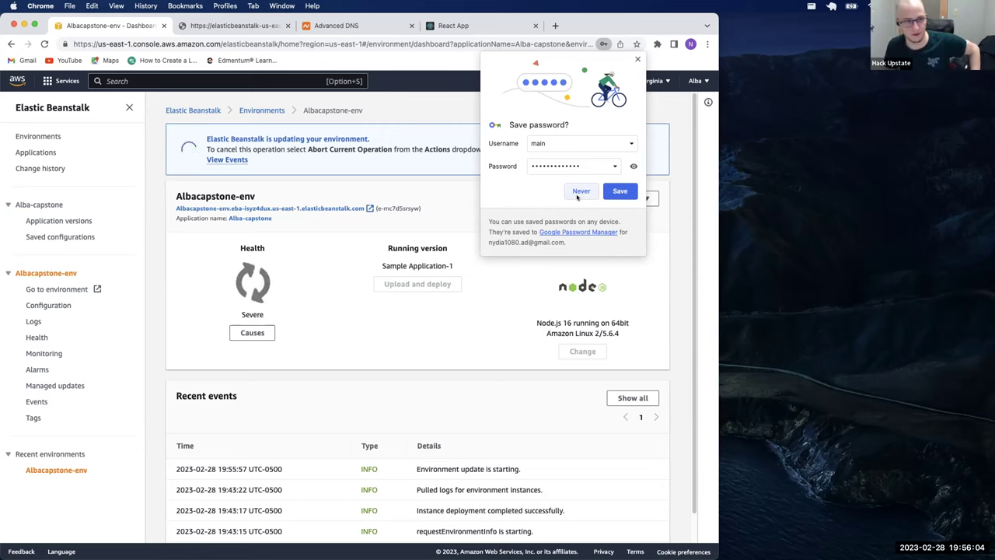
pyautogui.click(620, 191)
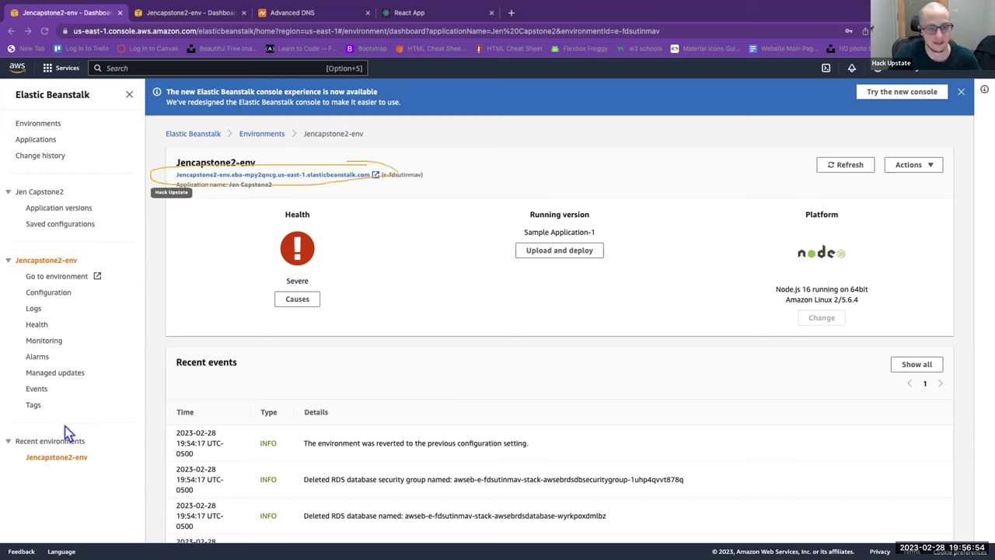
# - Open the other capstone environment's public URL to check the deployed site, and close its tab
pyautogui.click(248, 175)
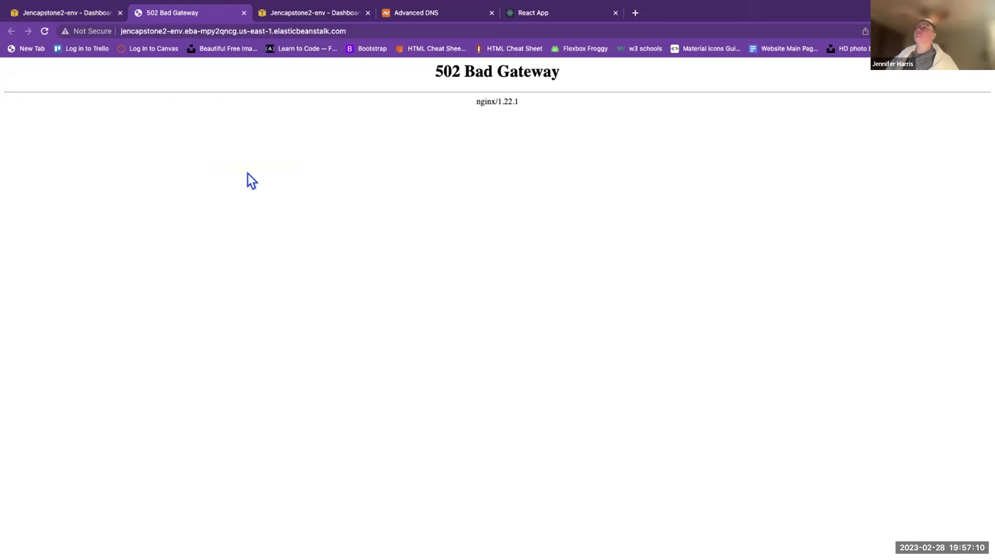
pyautogui.click(243, 13)
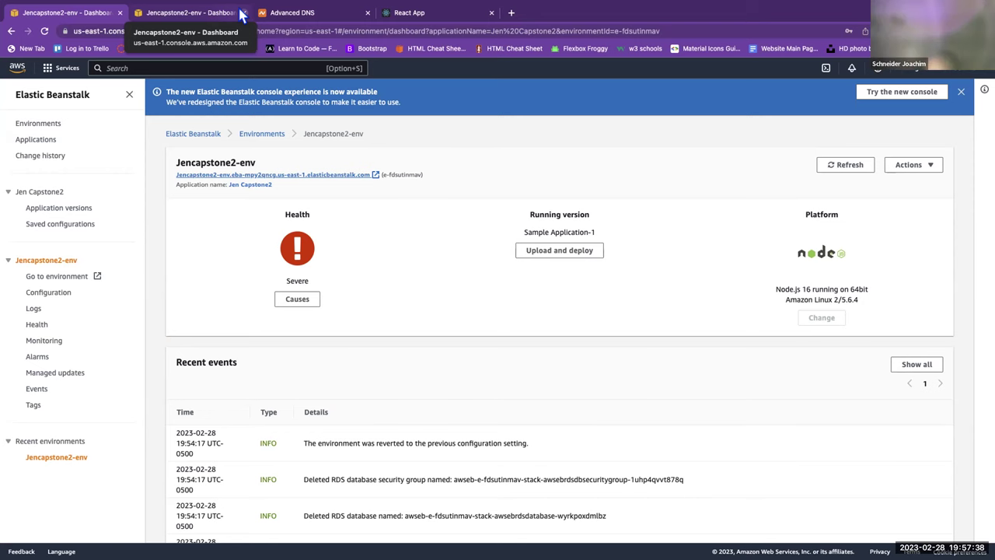
pyautogui.moveTo(472, 5)
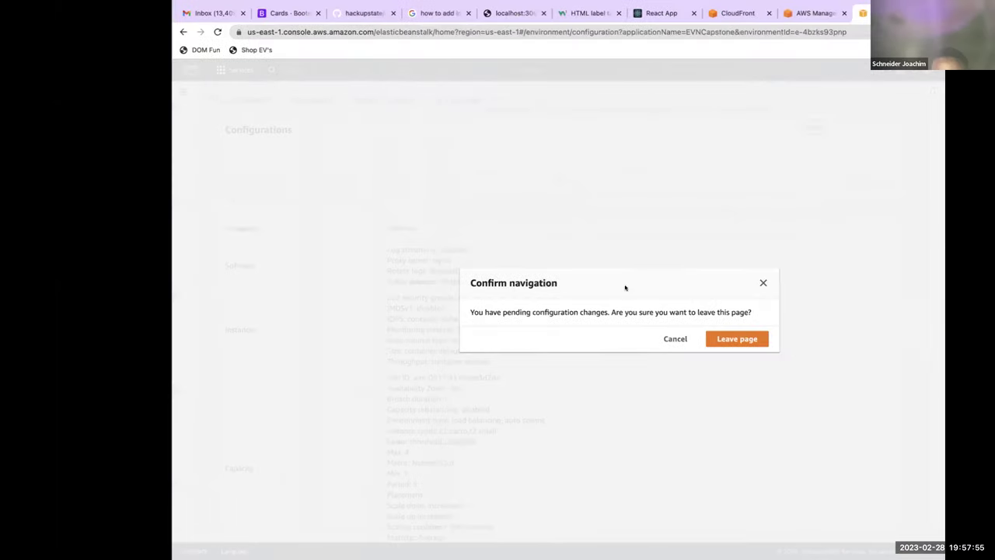
# - Review the Evncapstone-env configuration down to its pending database settings without leaving the page
pyautogui.click(763, 282)
pyautogui.scroll(-10, 633, 286)
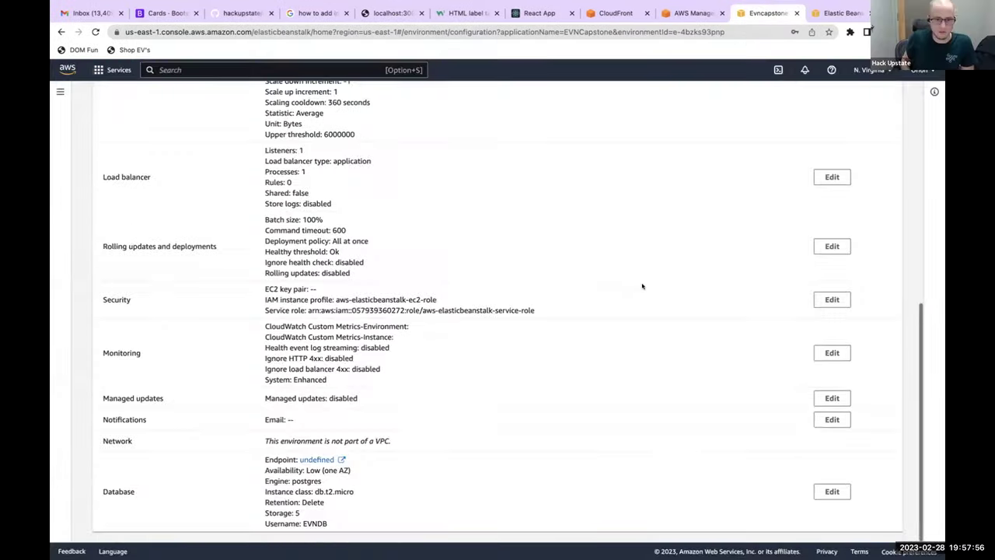
pyautogui.scroll(10, 642, 286)
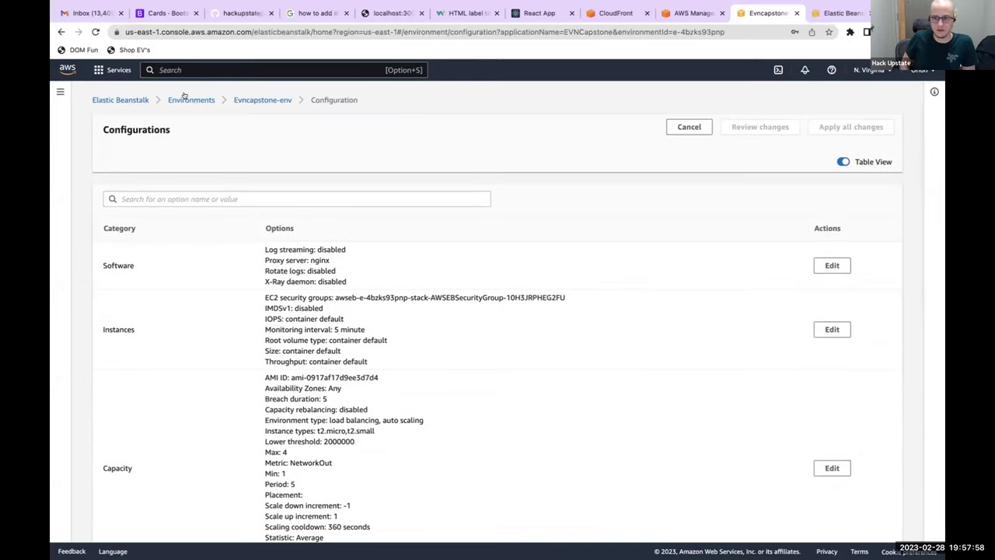
pyautogui.click(184, 98)
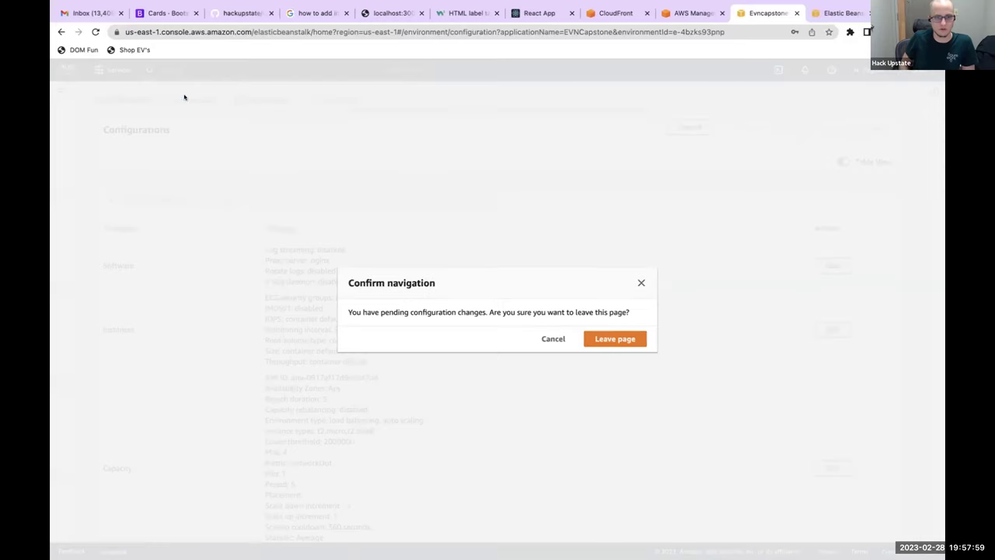
pyautogui.click(641, 282)
pyautogui.scroll(-10, 639, 349)
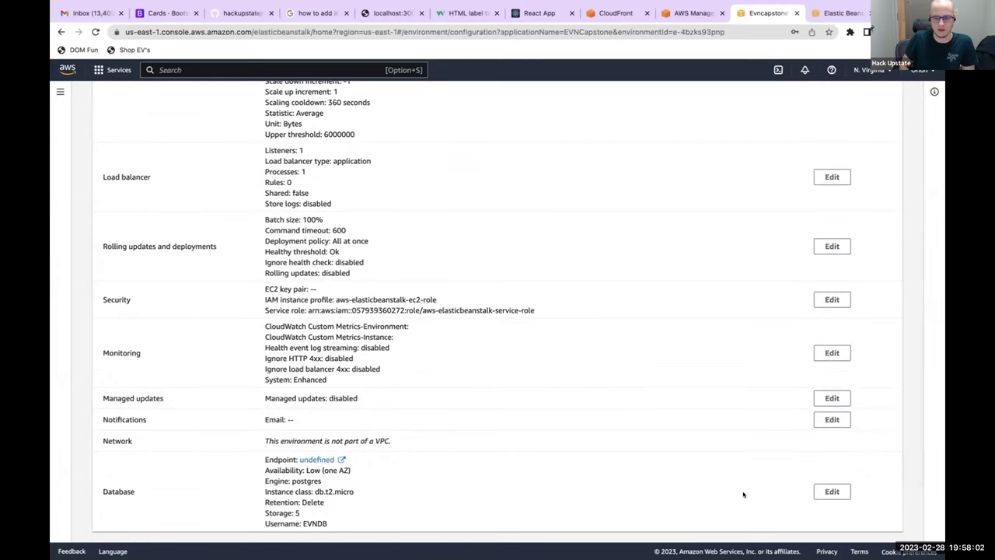
pyautogui.scroll(10, 743, 495)
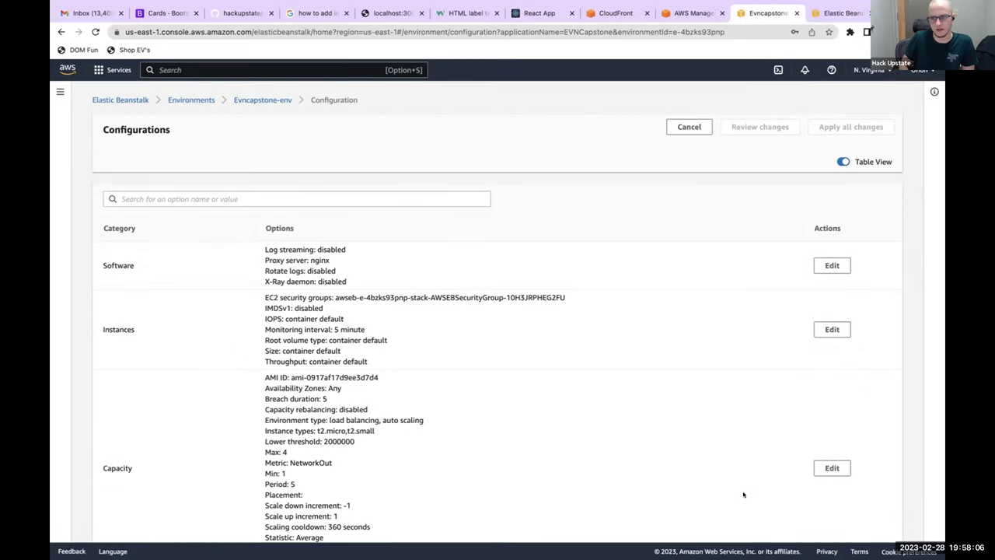
pyautogui.click(192, 97)
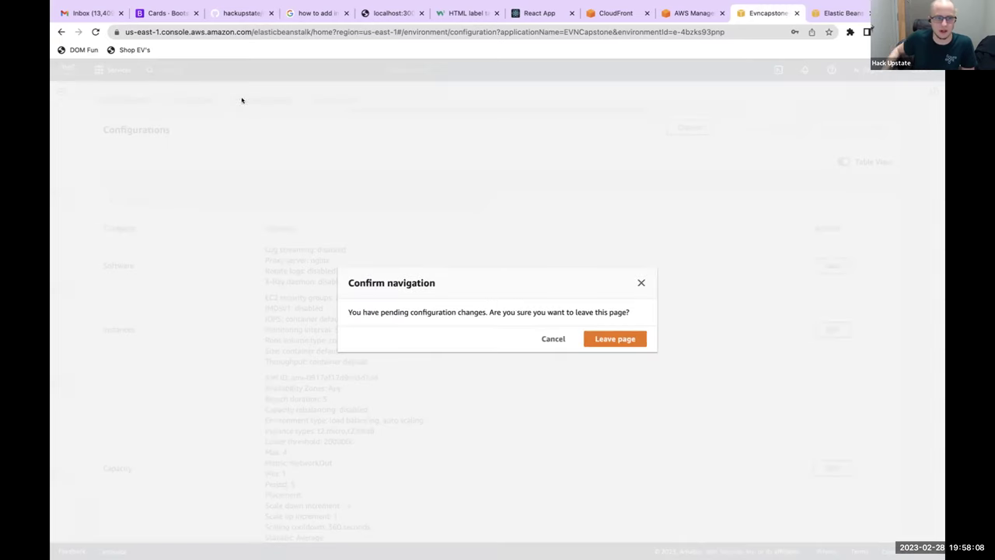
pyautogui.click(554, 338)
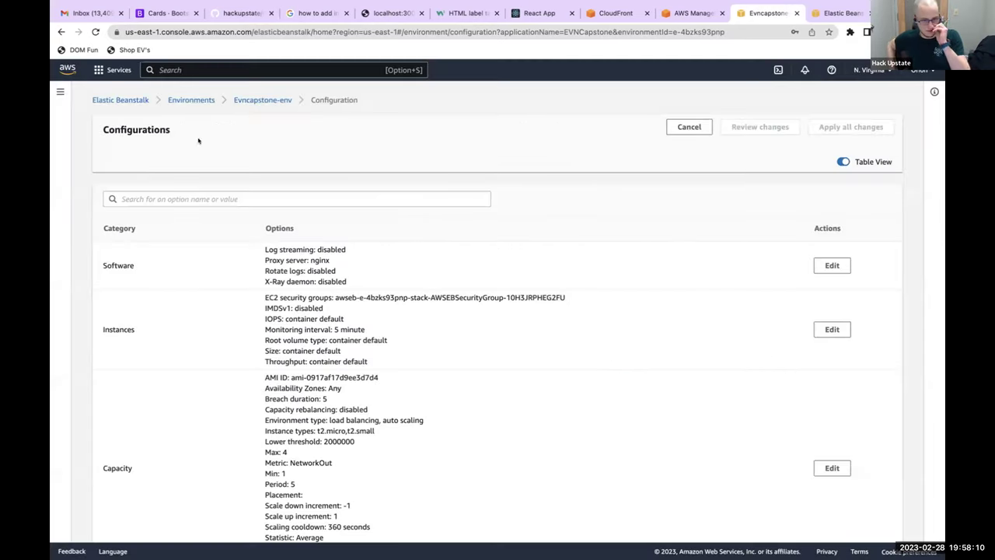
# - Leave the configuration page, discarding its pending changes, and open the Evncapstone-env dashboard
pyautogui.click(192, 101)
pyautogui.click(621, 339)
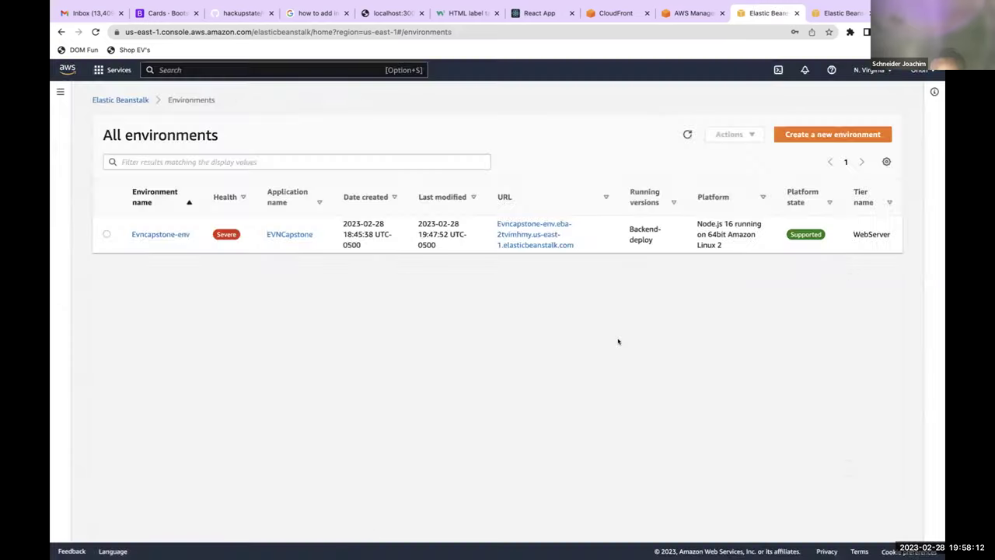
pyautogui.click(155, 234)
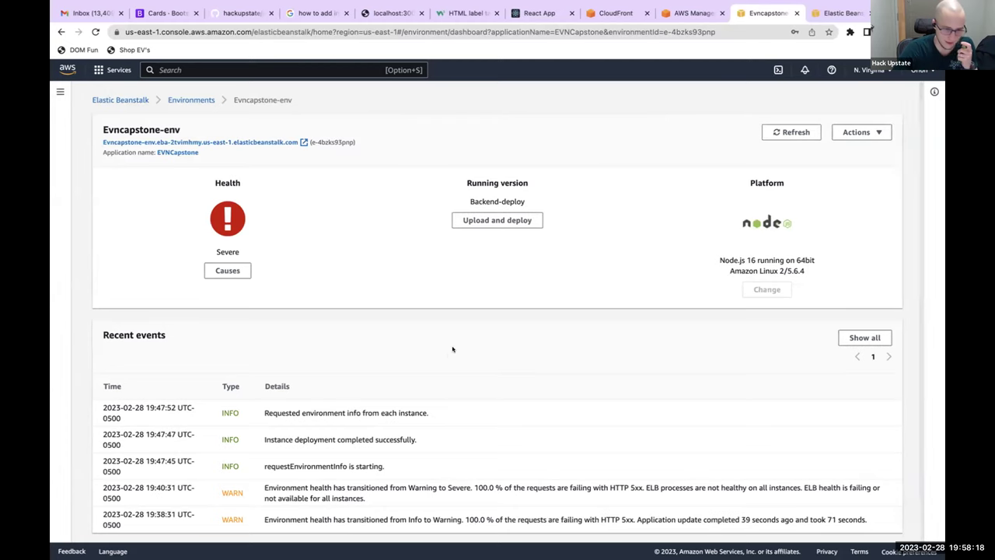
pyautogui.scroll(-1, 448, 356)
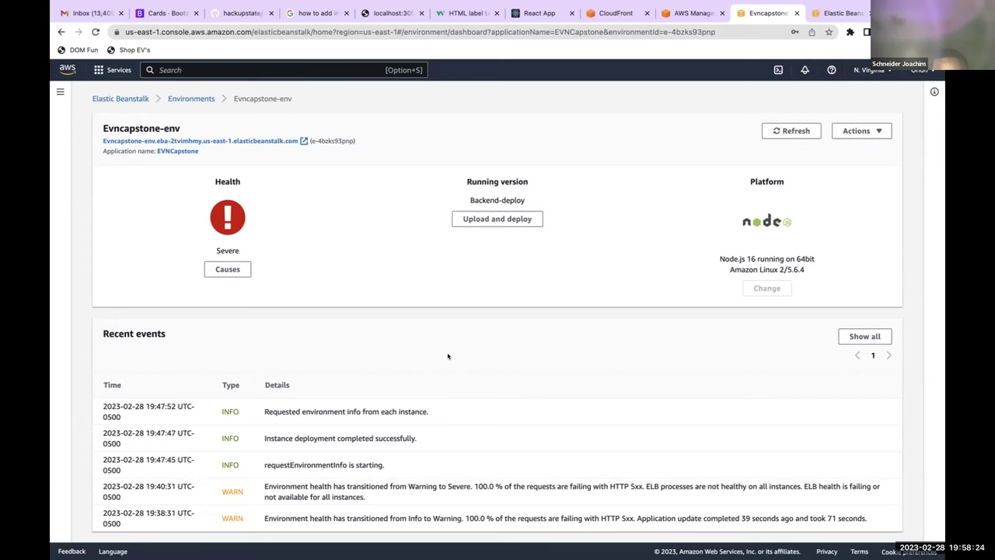
pyautogui.scroll(1, 447, 356)
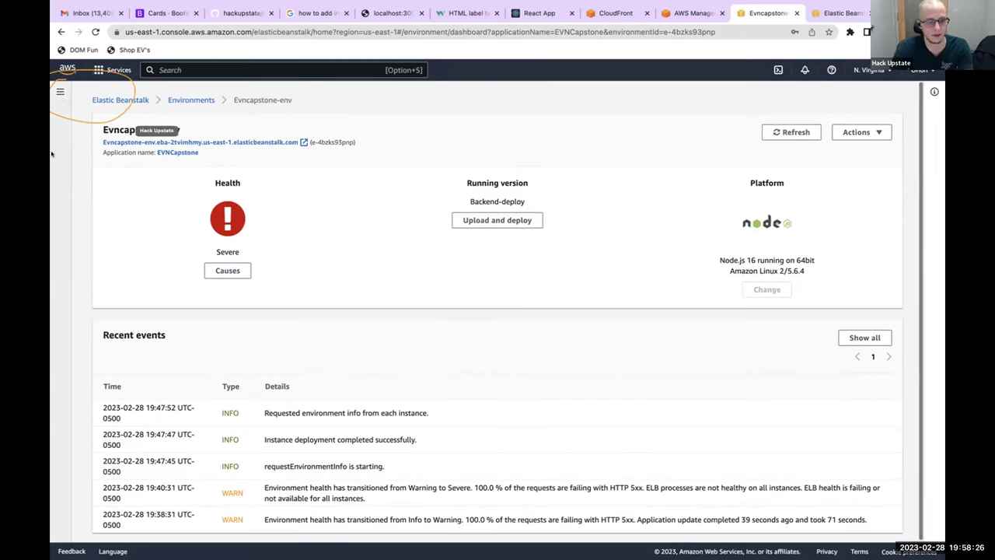
# - Open the configuration of Evncapstone-env and start adding an integrated database
pyautogui.click(59, 91)
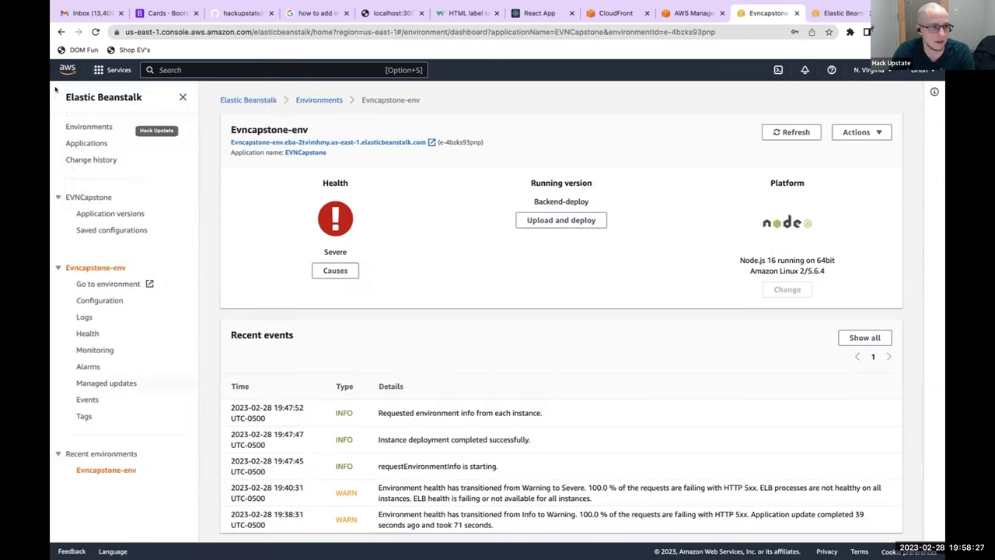
pyautogui.click(89, 300)
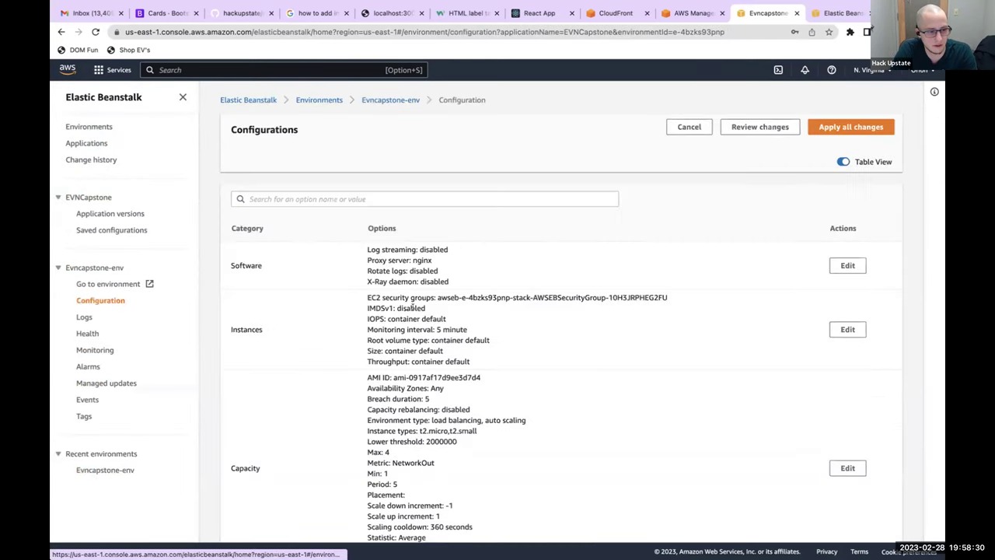
pyautogui.scroll(-3, 534, 353)
pyautogui.scroll(-5, 534, 353)
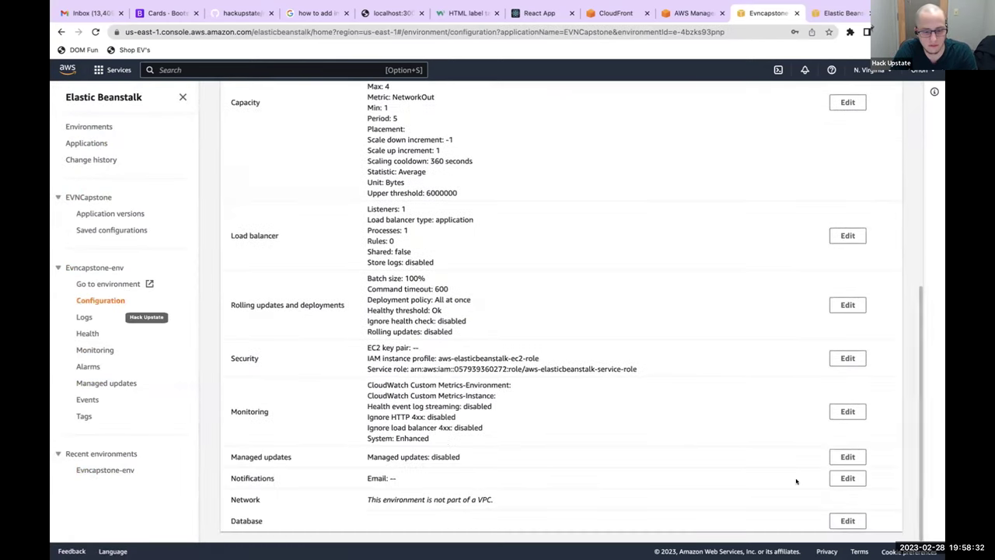
pyautogui.click(848, 520)
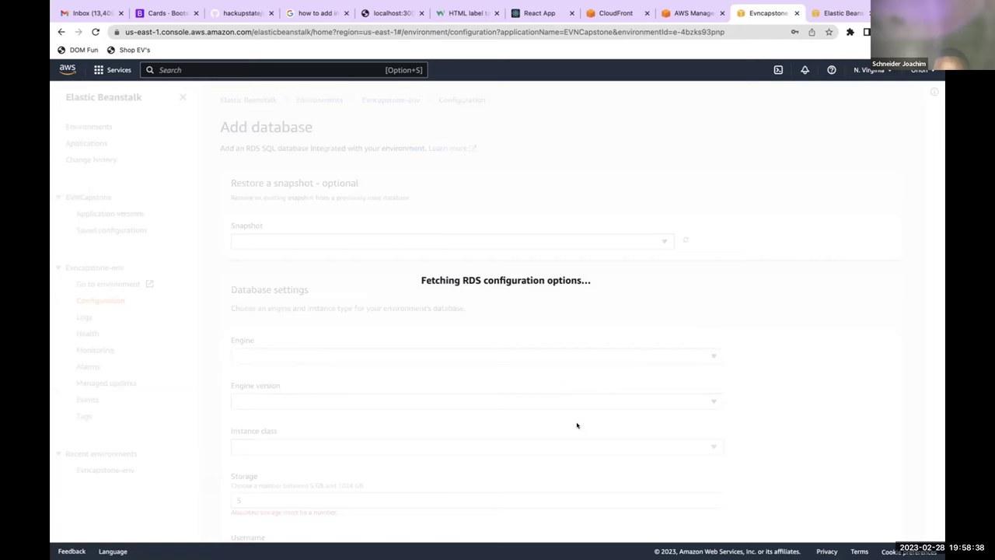
# - Set the new database's engine to postgres and its instance class to db.t3.micro
pyautogui.scroll(-2, 568, 425)
pyautogui.click(350, 248)
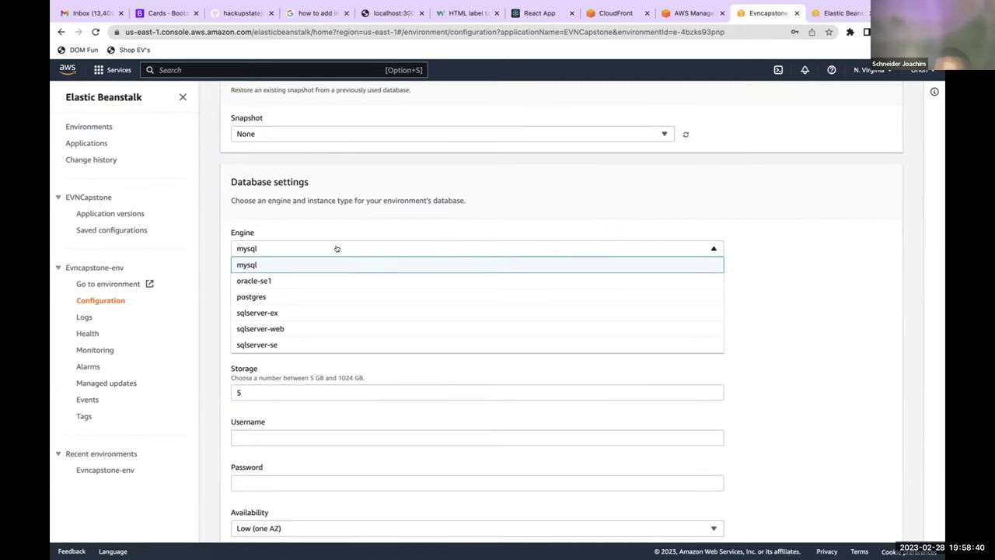
pyautogui.click(277, 295)
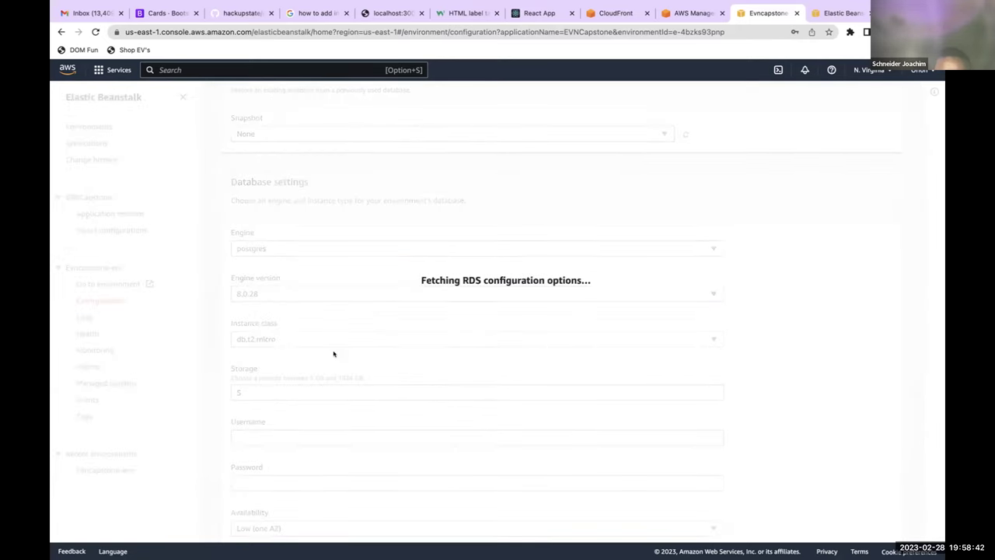
pyautogui.click(281, 338)
pyautogui.scroll(-5, 322, 260)
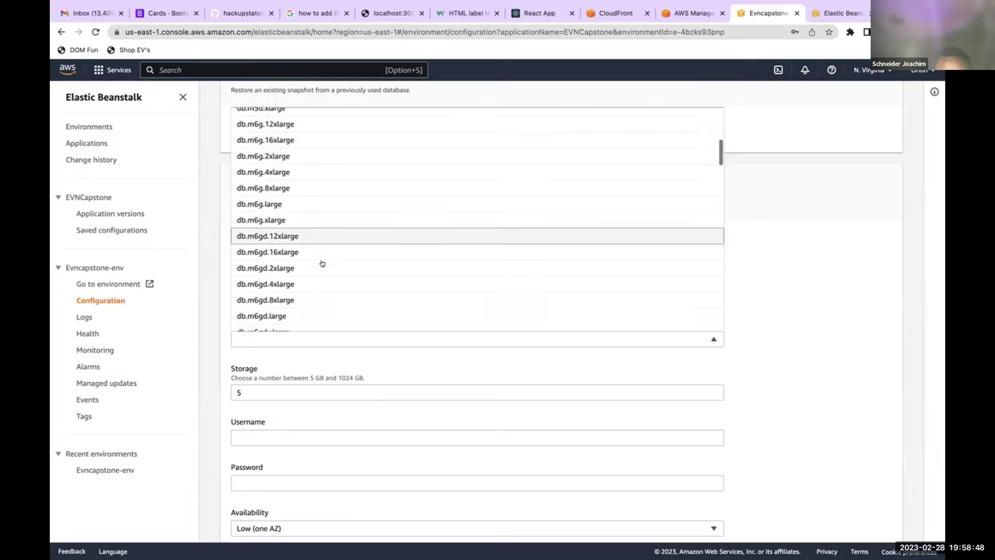
pyautogui.scroll(-4, 322, 264)
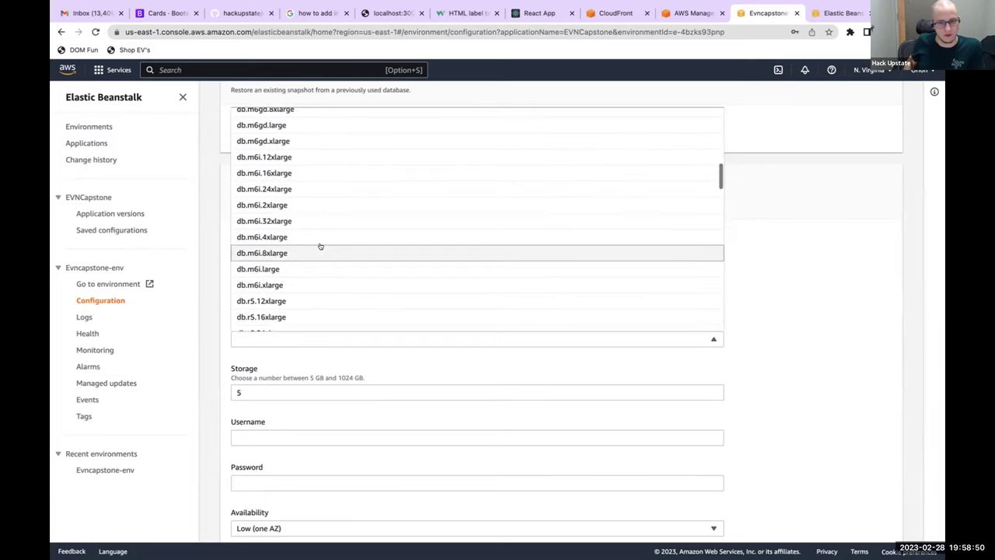
pyautogui.scroll(-5, 320, 246)
pyautogui.scroll(-6, 319, 246)
pyautogui.scroll(-2, 319, 246)
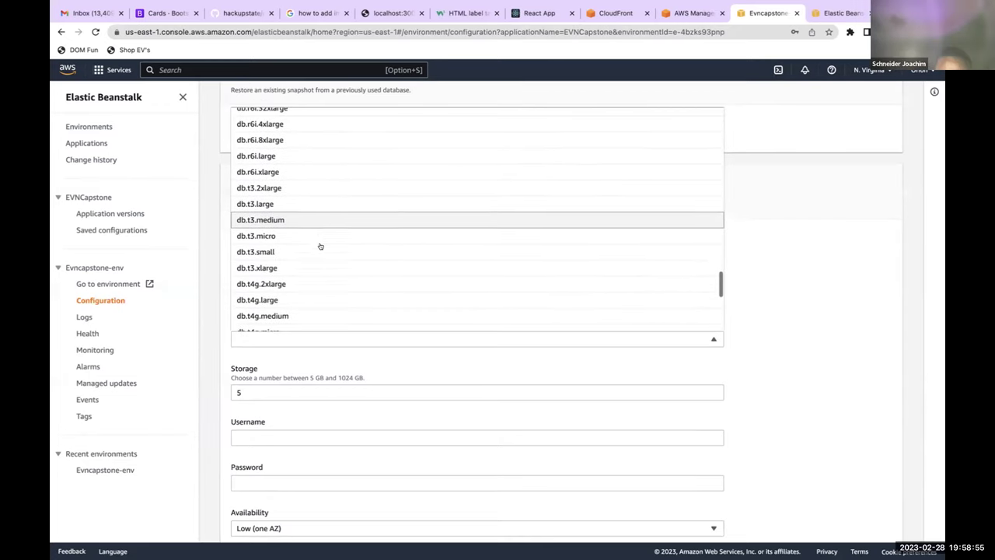
pyautogui.click(280, 238)
# - Set the database username to EVNDB
pyautogui.scroll(-5, 335, 422)
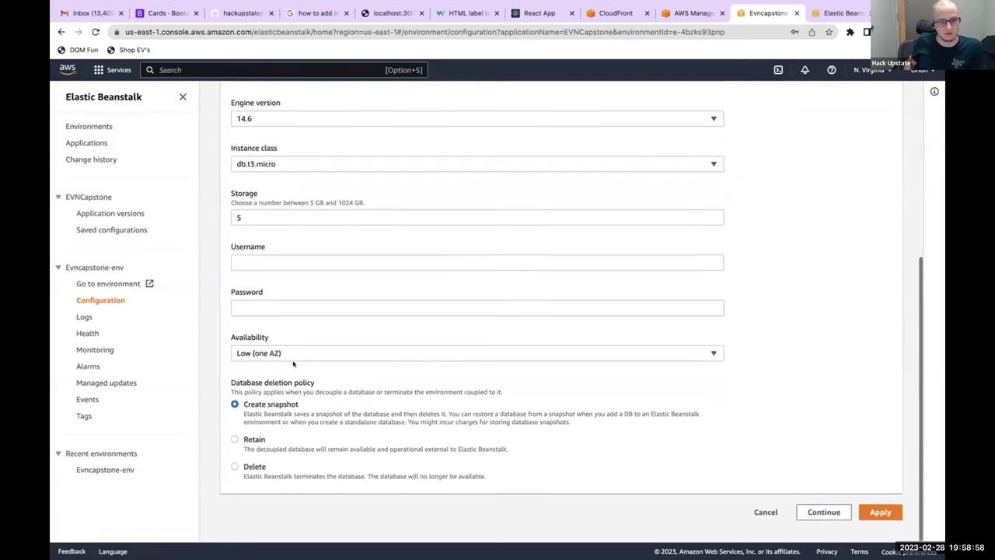
pyautogui.click(276, 262)
pyautogui.click(302, 287)
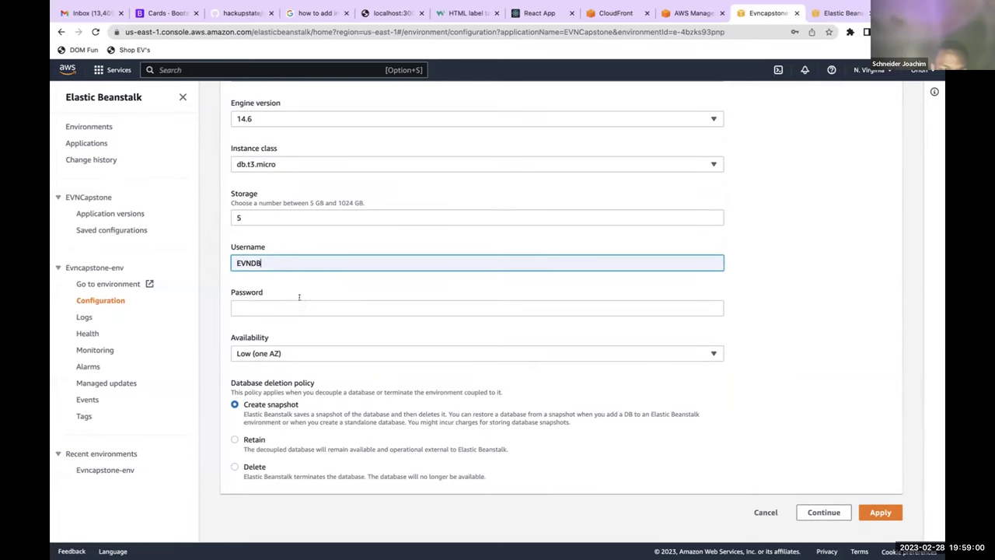
# - Enter the database password, set the database deletion policy to Delete, and apply the new database configuration to Evncapstone-env
pyautogui.click(294, 308)
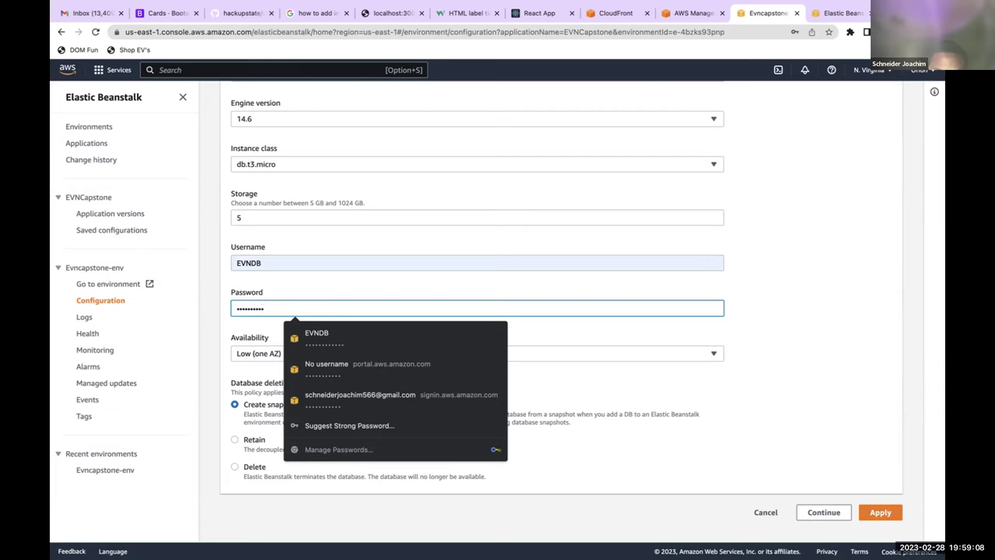
pyautogui.click(556, 352)
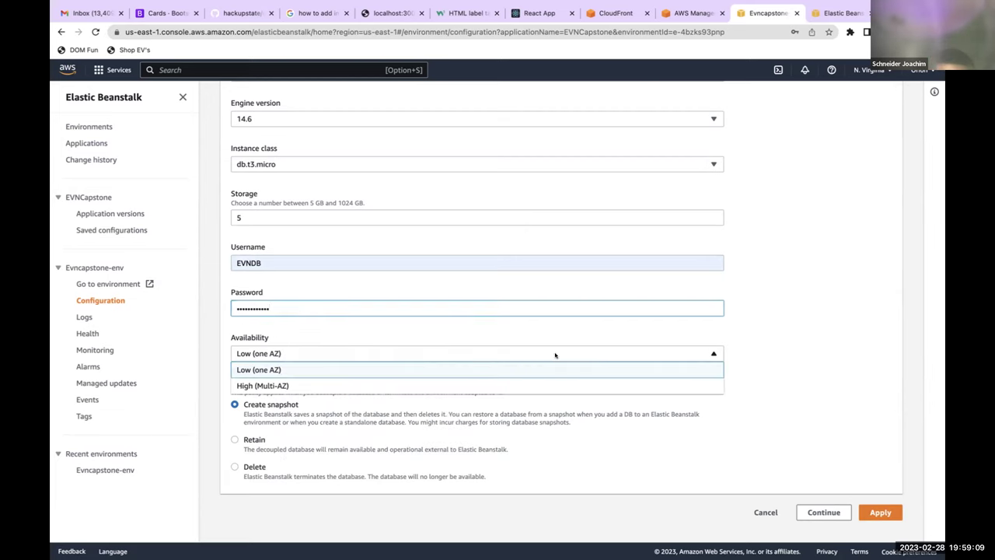
pyautogui.click(235, 467)
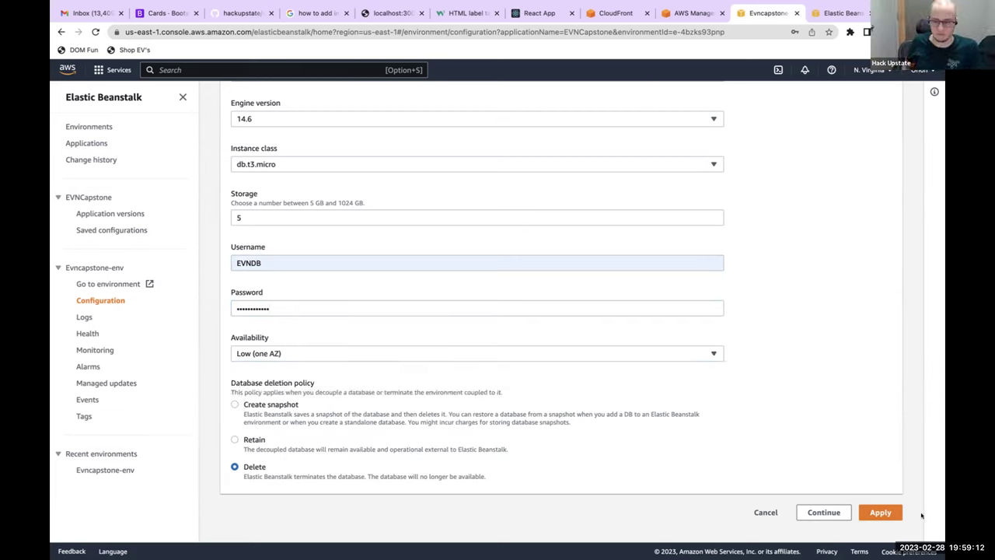
pyautogui.click(882, 512)
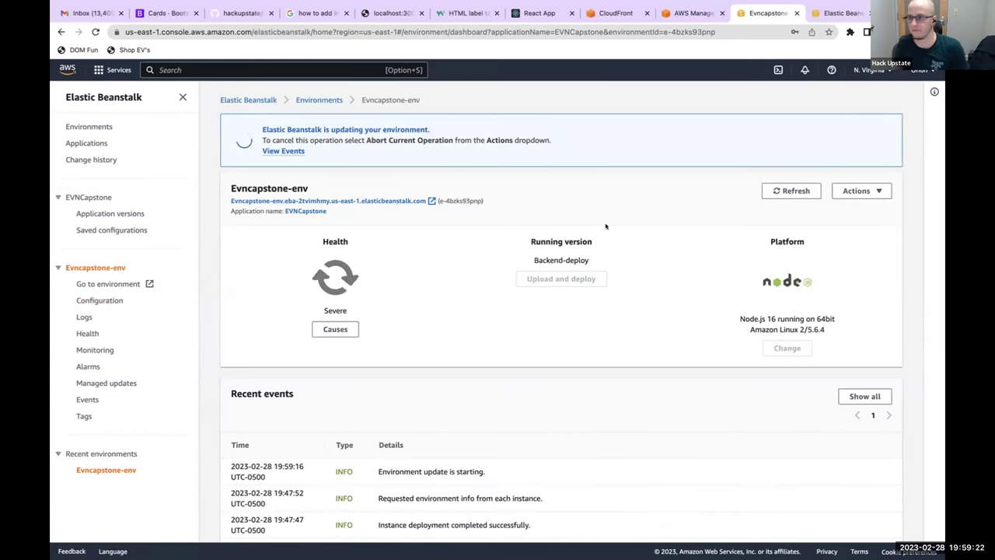
pyautogui.hotkey('ctrl', 'Up')
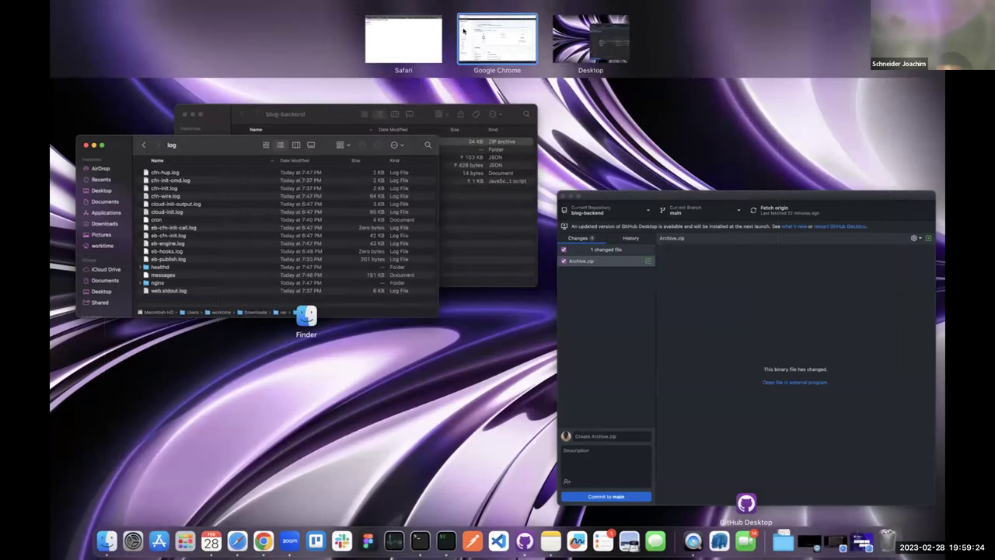
pyautogui.click(464, 29)
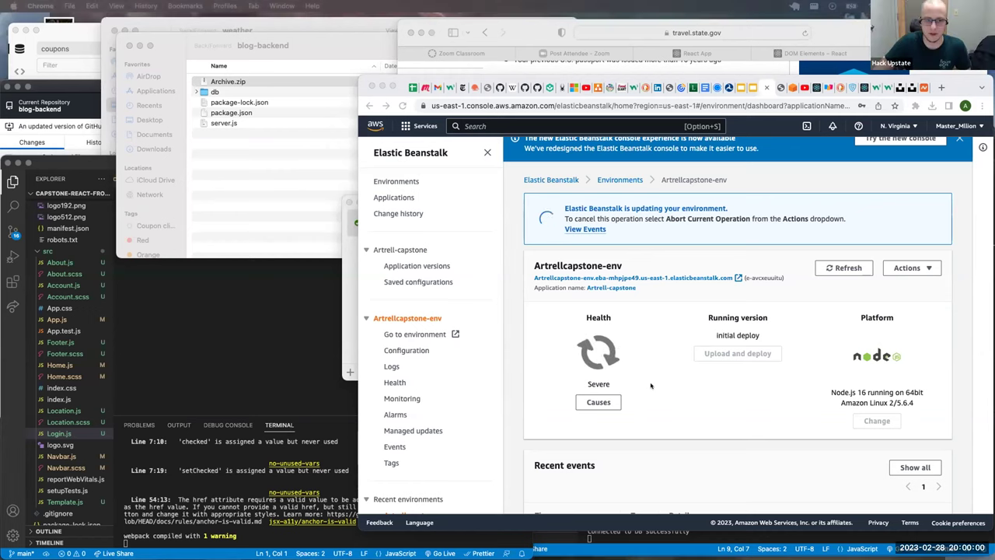
# - Examine the recent events of Artrellcapstone-env to check the progress of its environment update
pyautogui.scroll(-2, 650, 385)
pyautogui.scroll(-2, 651, 385)
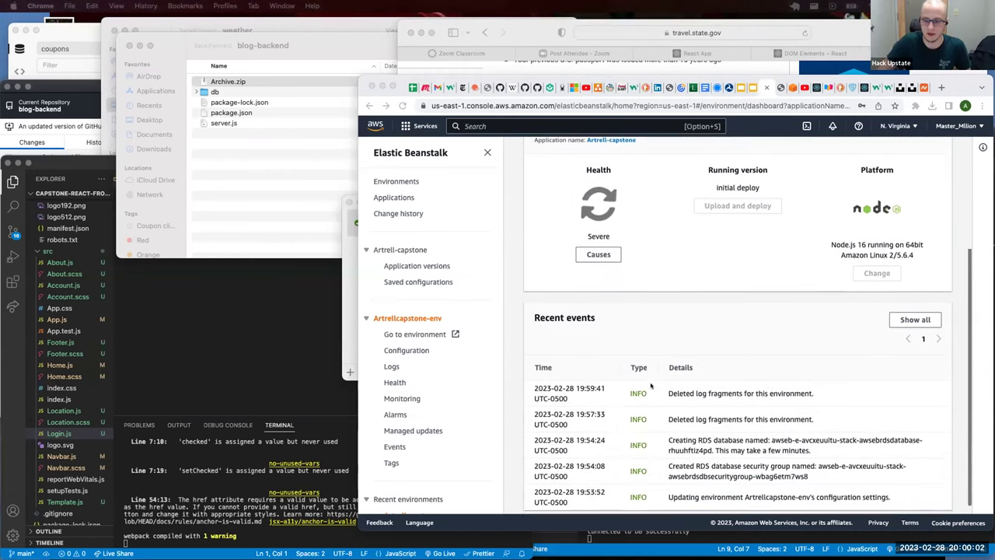